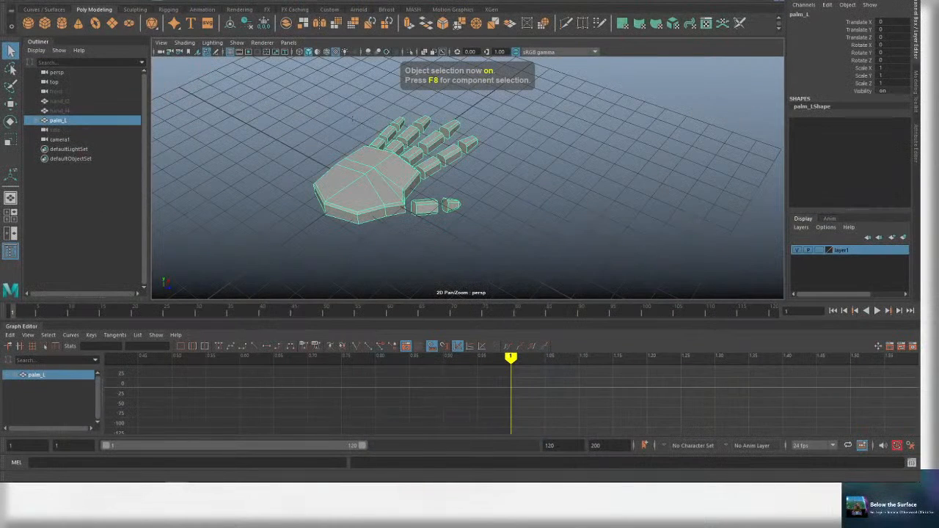
# Examine the low-poly left hand model from several angles and distances.
pyautogui.keyDown('alt'); pyautogui.moveTo(269, 169); pyautogui.dragTo(325, 178); pyautogui.keyUp('alt')
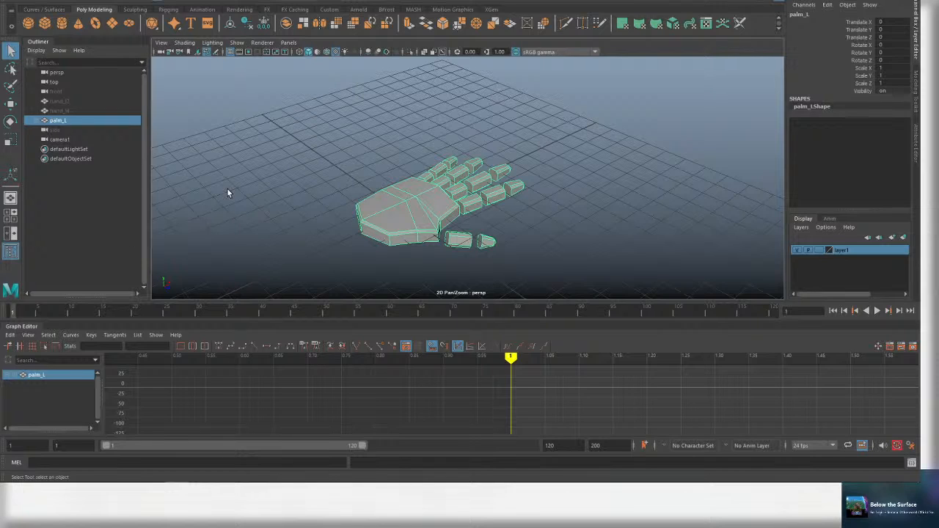
pyautogui.keyDown('alt'); pyautogui.moveTo(321, 153); pyautogui.dragTo(356, 141); pyautogui.keyUp('alt')
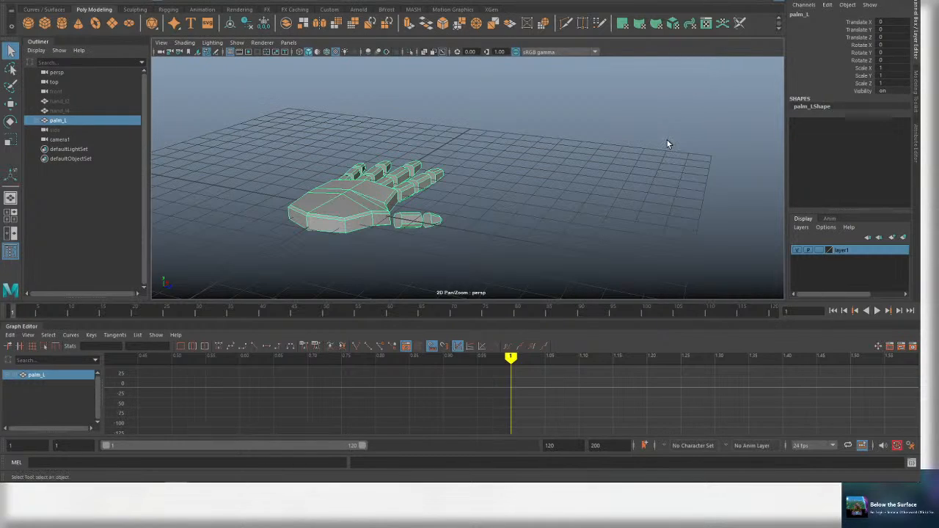
pyautogui.keyDown('alt'); pyautogui.moveTo(667, 141); pyautogui.dragTo(542, 205); pyautogui.keyUp('alt')
pyautogui.scroll(6, 487, 232)
pyautogui.scroll(-6, 487, 232)
pyautogui.keyDown('alt'); pyautogui.moveTo(486, 232); pyautogui.dragTo(609, 210); pyautogui.keyUp('alt')
pyautogui.scroll(-4, 630, 231)
pyautogui.keyDown('alt'); pyautogui.moveTo(609, 210); pyautogui.dragTo(612, 227, button='middle'); pyautogui.keyUp('alt')
pyautogui.scroll(5, 612, 227)
pyautogui.keyDown('alt'); pyautogui.moveTo(612, 227); pyautogui.dragTo(585, 237); pyautogui.keyUp('alt')
pyautogui.press('e')
pyautogui.keyDown('alt'); pyautogui.moveTo(609, 241); pyautogui.dragTo(536, 193, button='middle'); pyautogui.keyUp('alt')
pyautogui.press('q')
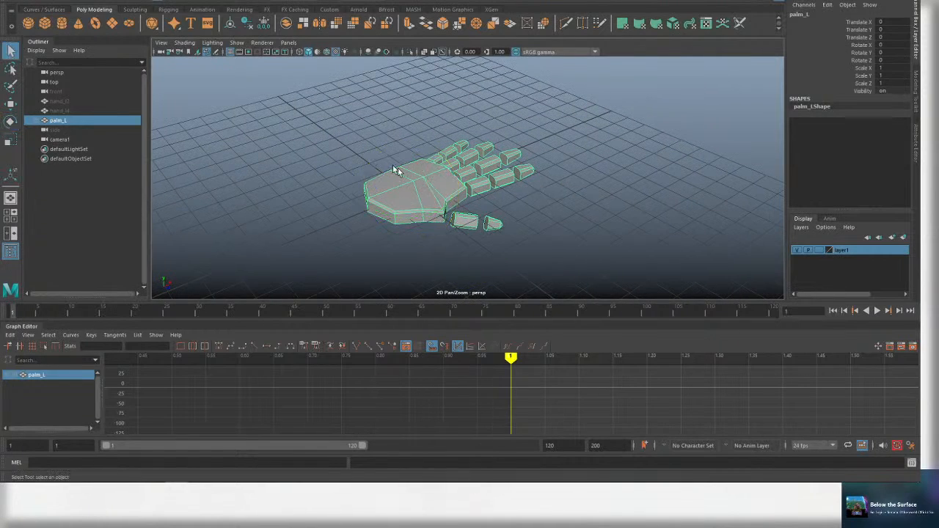
# Activate rotation on palm_L, then select the pointer finger's segments point1, point2 and point3.
pyautogui.click(394, 166)
pyautogui.click(443, 196)
pyautogui.press('e')
pyautogui.scroll(-5, 539, 204)
pyautogui.moveTo(539, 205)
pyautogui.keyDown('alt'); pyautogui.mouseDown()
pyautogui.moveTo(573, 209)
pyautogui.moveTo(545, 201)
pyautogui.mouseUp(); pyautogui.keyUp('alt')
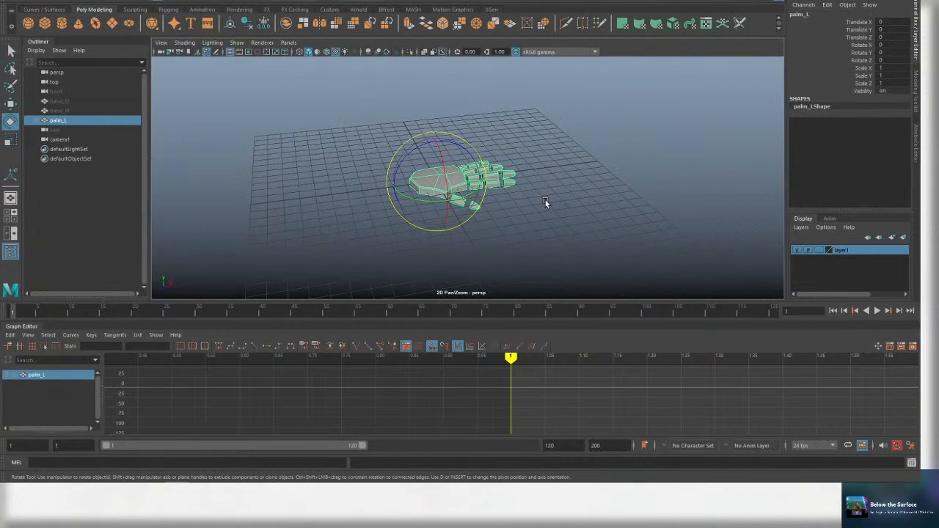
pyautogui.scroll(8, 547, 202)
pyautogui.scroll(-4, 558, 215)
pyautogui.keyDown('alt'); pyautogui.moveTo(635, 211); pyautogui.dragTo(550, 155); pyautogui.keyUp('alt')
pyautogui.click(541, 174)
pyautogui.press('e')
pyautogui.keyDown('shift'); pyautogui.click(578, 173); pyautogui.keyUp('shift')
pyautogui.keyDown('shift'); pyautogui.moveTo(624, 169); pyautogui.dragTo(632, 184); pyautogui.keyUp('shift')
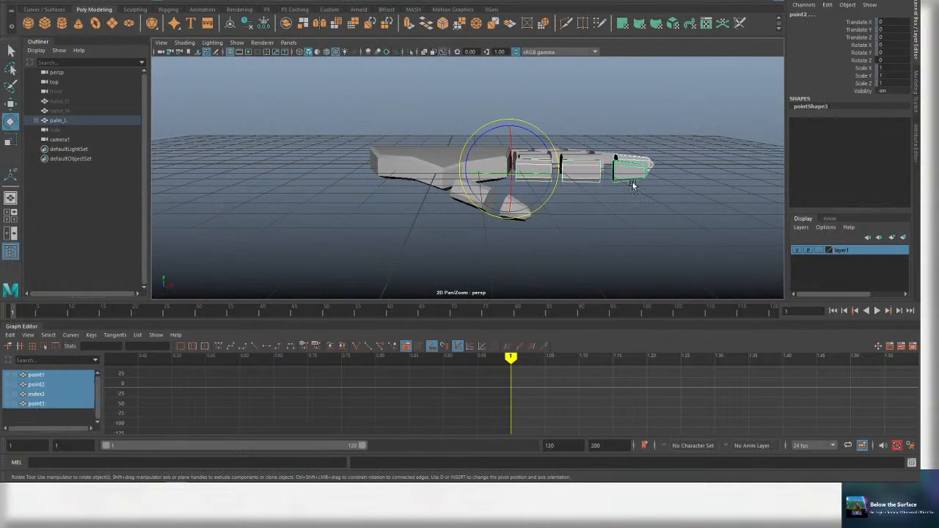
# Check the individual finger segments, ending with the middle finger's base segment index1 selected.
pyautogui.keyDown('alt'); pyautogui.moveTo(561, 176); pyautogui.dragTo(585, 168); pyautogui.keyUp('alt')
pyautogui.press('q')
pyautogui.scroll(-5, 569, 176)
pyautogui.scroll(5, 562, 194)
pyautogui.click(543, 189)
pyautogui.click(571, 190)
pyautogui.click(532, 184)
pyautogui.scroll(-4, 535, 190)
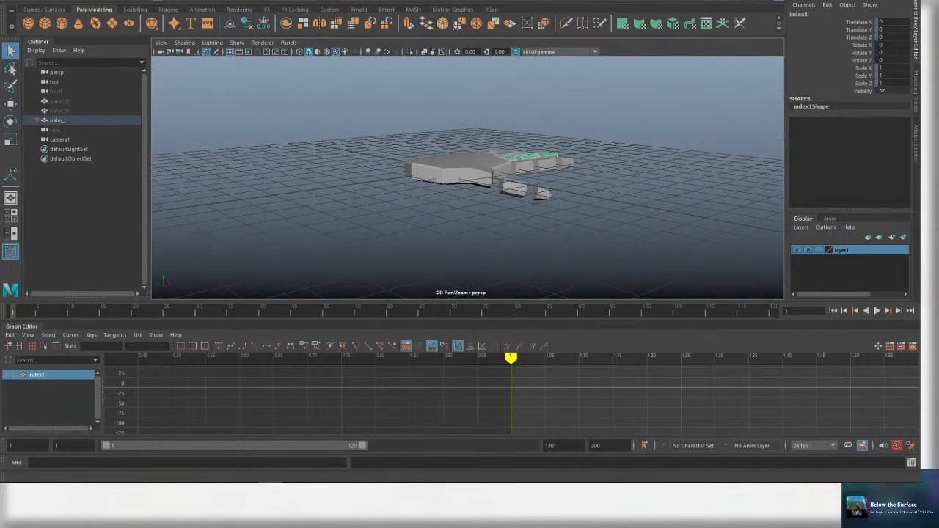
# Bring the Photos window with giphy.gif over the viewport, review the reference hand pose, and move it off the screen again.
pyautogui.moveTo(3, 213); pyautogui.dragTo(524, 121)
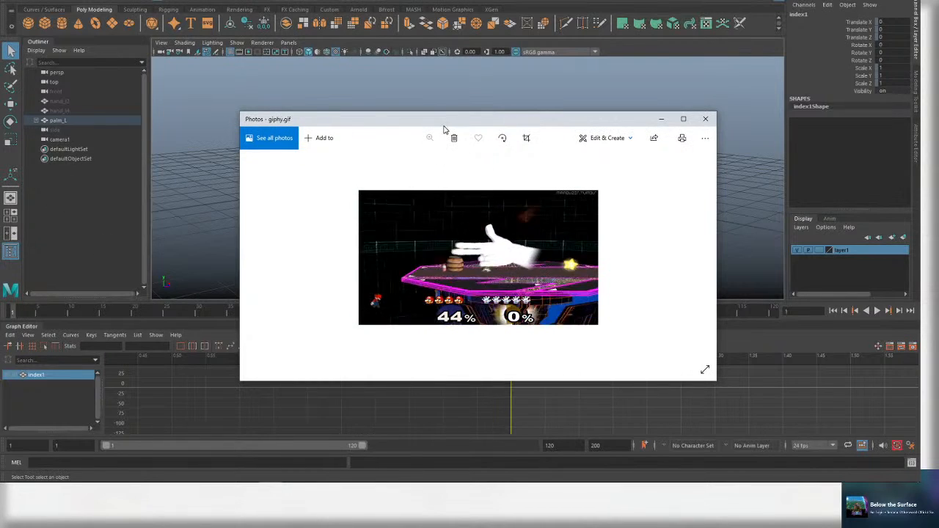
pyautogui.moveTo(443, 125); pyautogui.dragTo(405, 119)
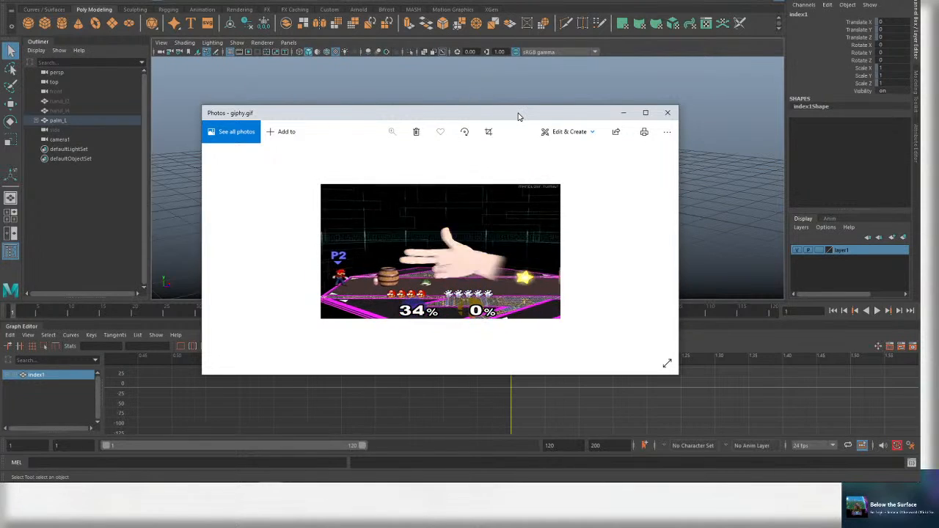
pyautogui.moveTo(521, 114); pyautogui.dragTo(0, 352)
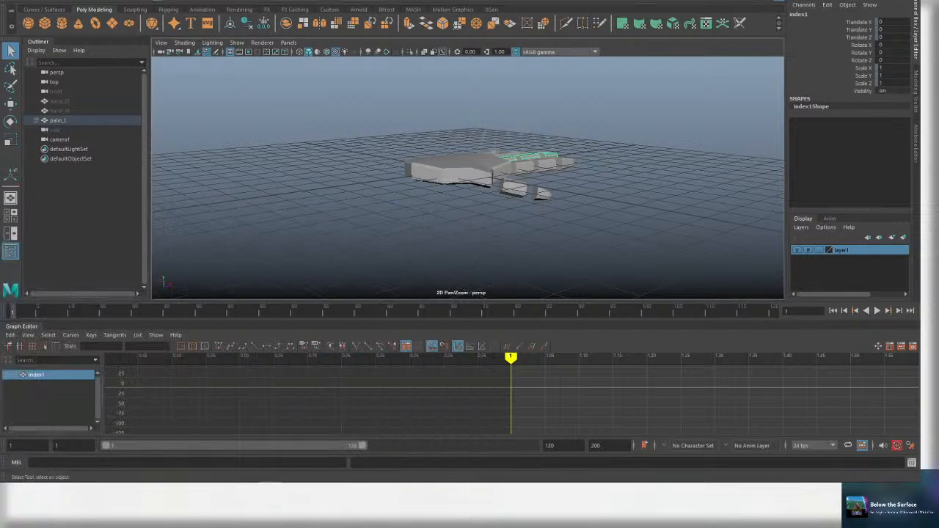
# Select palm_L, inspect the whole hand from above, behind and the side, and clear the selection.
pyautogui.keyDown('alt'); pyautogui.moveTo(505, 186); pyautogui.dragTo(482, 206); pyautogui.keyUp('alt')
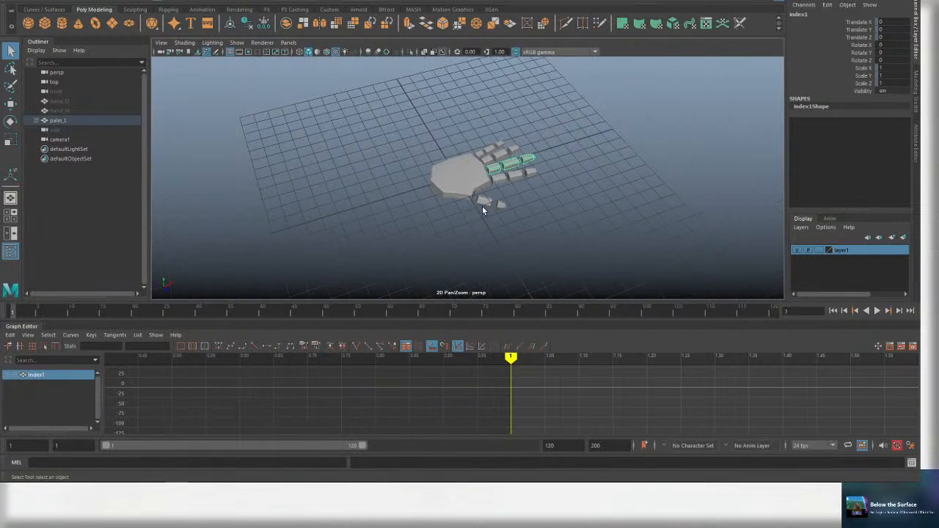
pyautogui.click(482, 206)
pyautogui.keyDown('alt'); pyautogui.moveTo(606, 227); pyautogui.dragTo(684, 176); pyautogui.keyUp('alt')
pyautogui.keyDown('alt'); pyautogui.moveTo(543, 214); pyautogui.dragTo(474, 208); pyautogui.keyUp('alt')
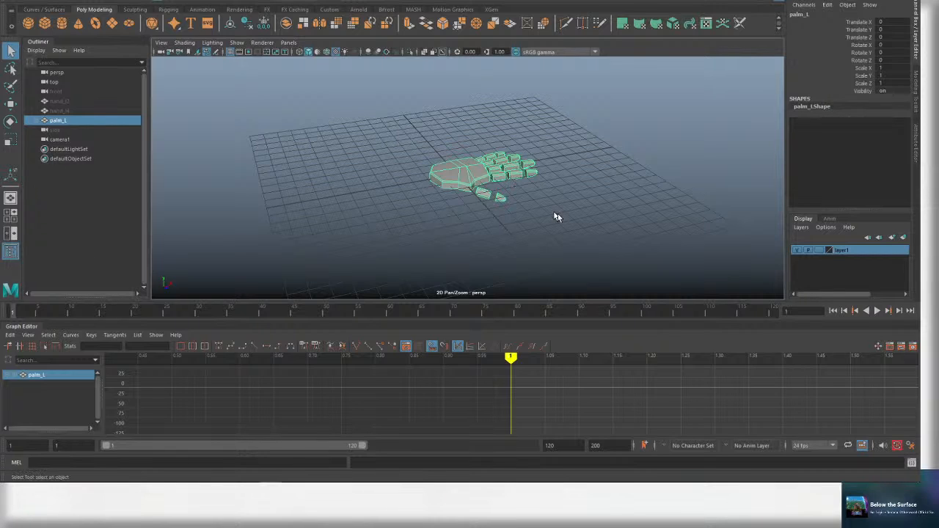
pyautogui.moveTo(656, 153)
pyautogui.keyDown('alt'); pyautogui.mouseDown()
pyautogui.moveTo(680, 195)
pyautogui.moveTo(620, 184)
pyautogui.moveTo(672, 150)
pyautogui.mouseUp(); pyautogui.keyUp('alt')
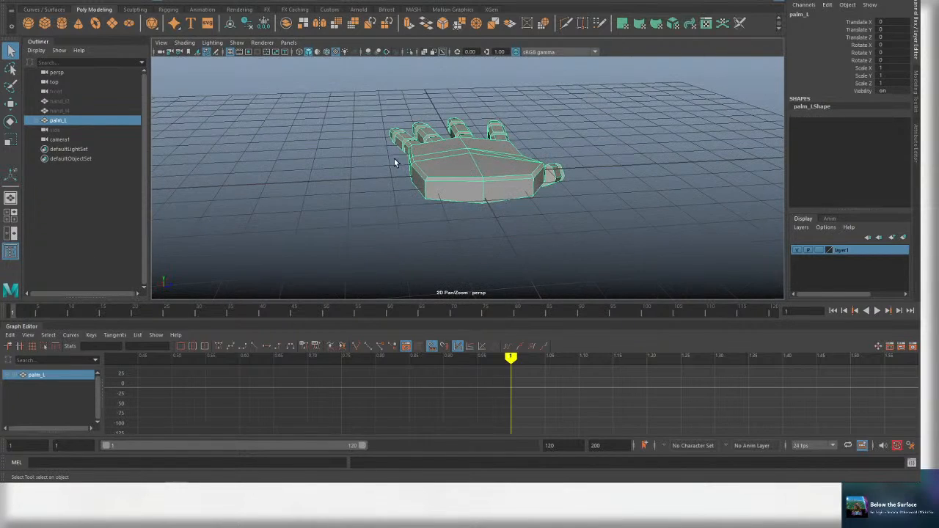
pyautogui.moveTo(558, 167)
pyautogui.keyDown('alt'); pyautogui.mouseDown()
pyautogui.moveTo(440, 158)
pyautogui.moveTo(543, 163)
pyautogui.mouseUp(); pyautogui.keyUp('alt')
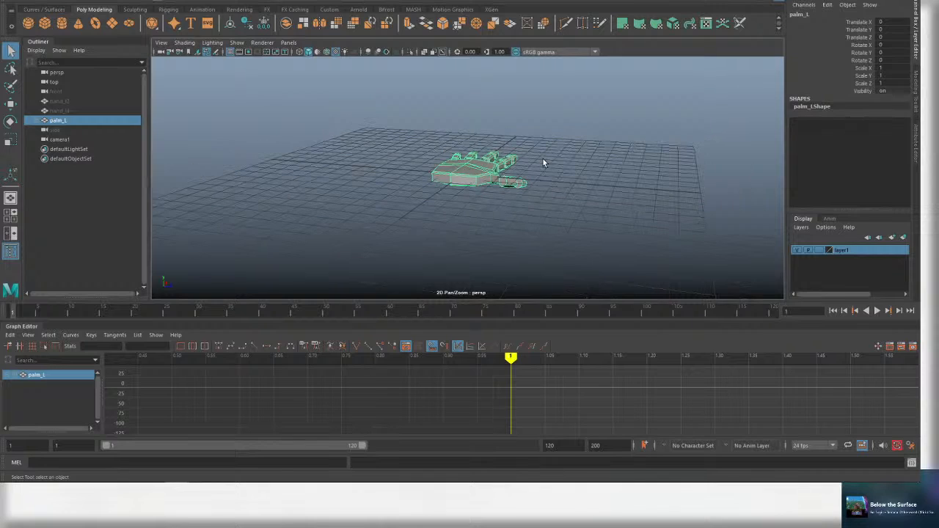
pyautogui.scroll(3, 543, 160)
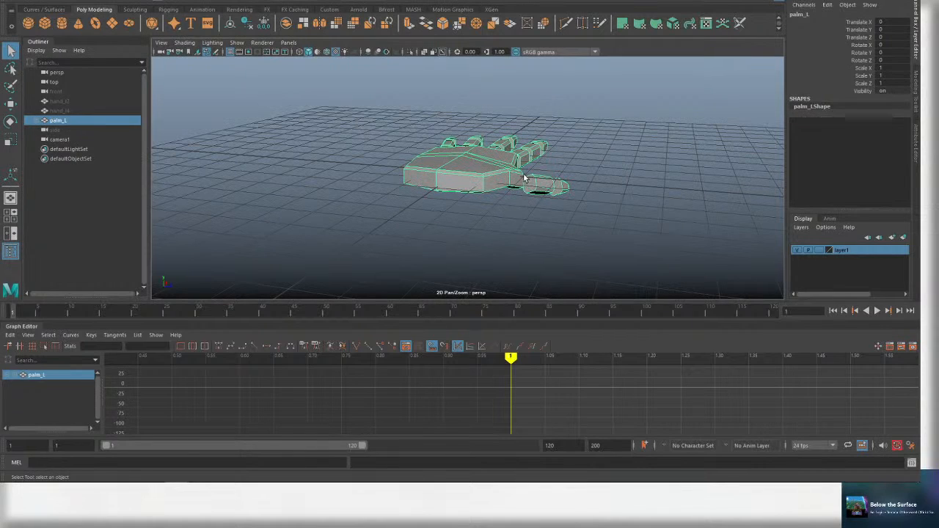
pyautogui.keyDown('alt'); pyautogui.moveTo(524, 176); pyautogui.dragTo(439, 101); pyautogui.keyUp('alt')
pyautogui.scroll(5, 526, 182)
pyautogui.scroll(-3, 541, 188)
pyautogui.press('w')
pyautogui.press('e')
pyautogui.keyDown('alt'); pyautogui.moveTo(439, 101); pyautogui.dragTo(589, 166); pyautogui.keyUp('alt')
pyautogui.hotkey('ctrl', 'z')
pyautogui.press('q')
pyautogui.click(592, 138)
# Show the scene through camera1 in the viewport and enlarge the viewport by shrinking the Graph Editor.
pyautogui.click(60, 140)
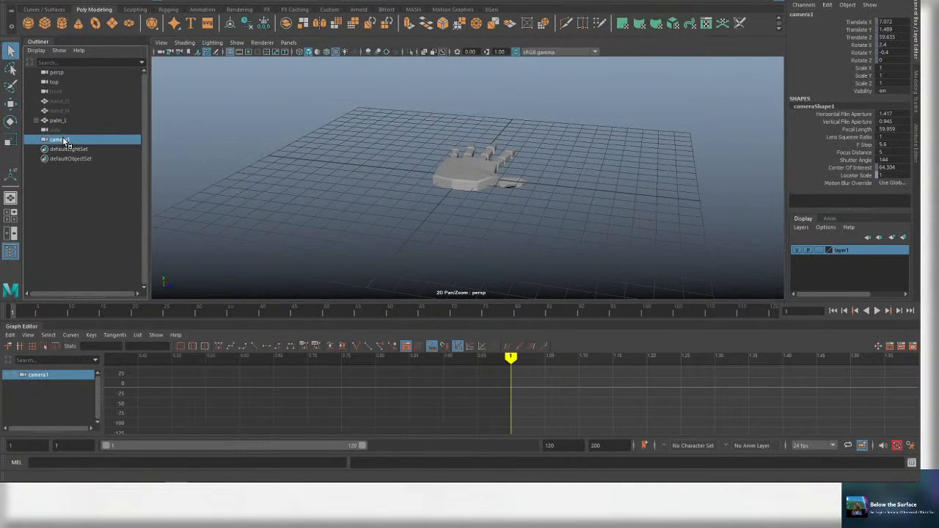
pyautogui.hotkey('ctrl', 'l')
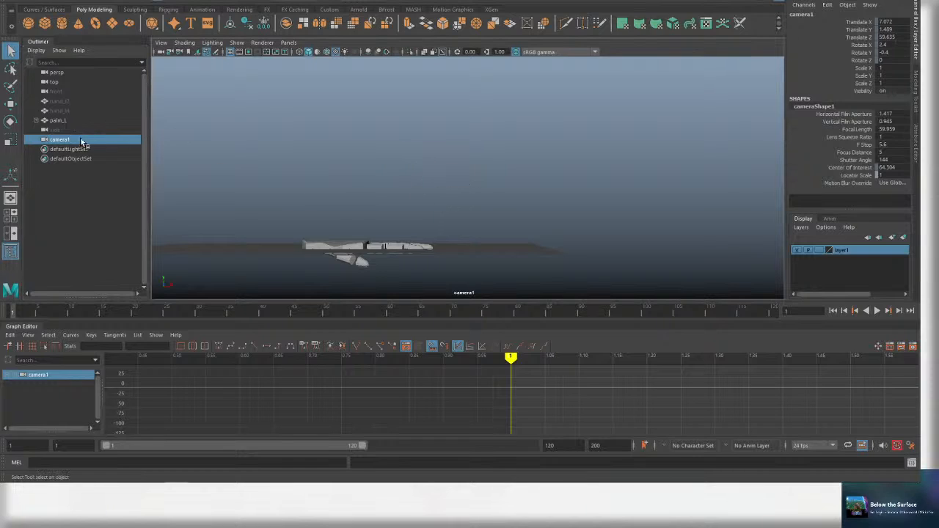
pyautogui.press('space')
pyautogui.click(422, 126)
pyautogui.moveTo(415, 107); pyautogui.dragTo(443, 79)
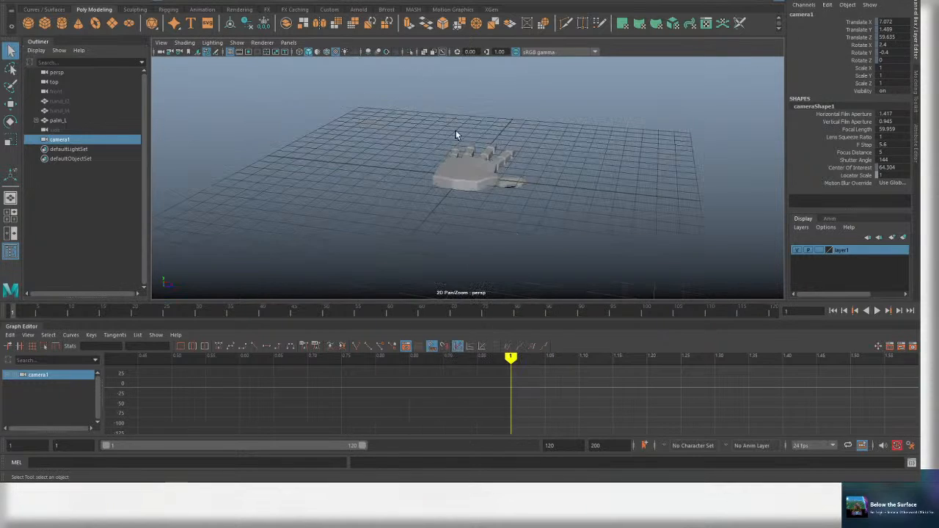
pyautogui.keyDown('alt'); pyautogui.moveTo(456, 135); pyautogui.dragTo(470, 152); pyautogui.keyUp('alt')
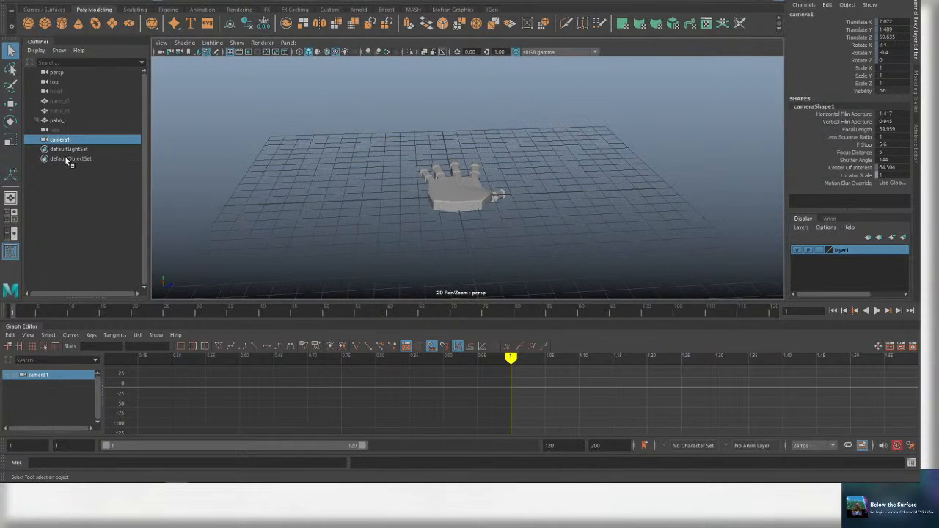
pyautogui.moveTo(76, 142); pyautogui.dragTo(448, 162, button='middle')
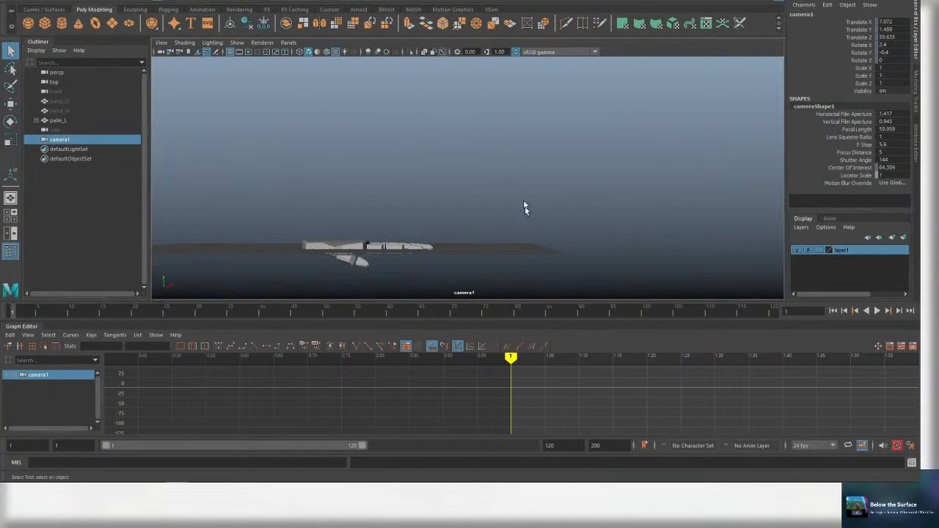
pyautogui.moveTo(512, 303); pyautogui.dragTo(513, 335)
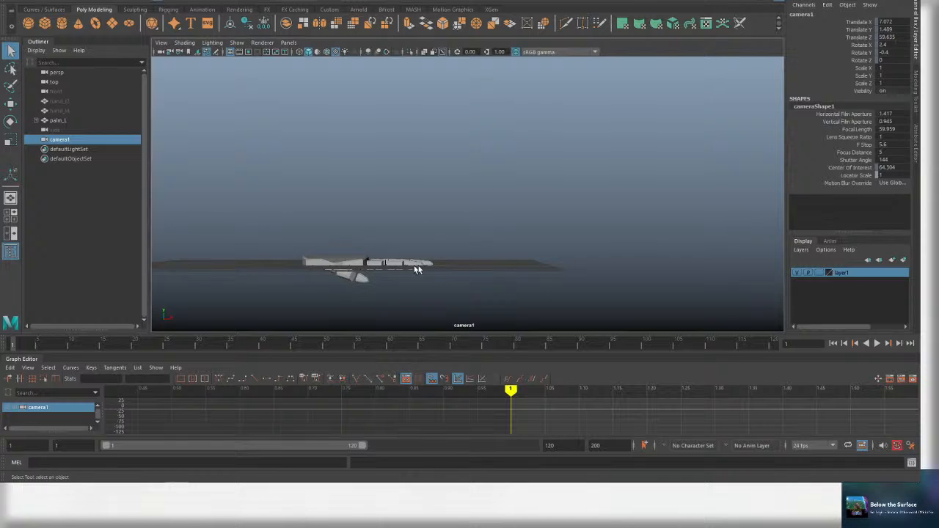
# Move palm_L to about X -2.38, Y 2.95, Z 0.11 and rotate it roughly -88° in X to face the camera.
pyautogui.click(341, 261)
pyautogui.press('e')
pyautogui.moveTo(345, 265); pyautogui.dragTo(311, 201)
pyautogui.press('w')
pyautogui.press('e')
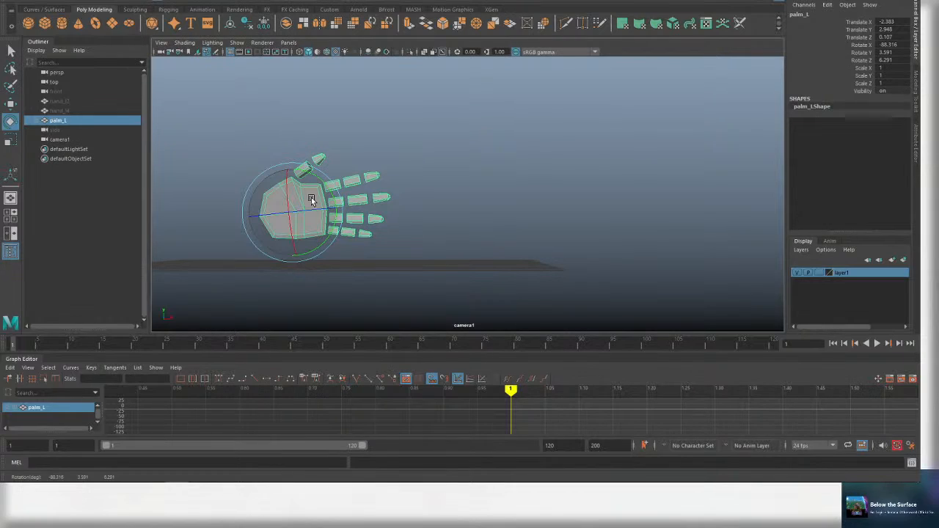
pyautogui.moveTo(328, 197)
pyautogui.mouseDown()
pyautogui.moveTo(336, 208)
pyautogui.moveTo(300, 193)
pyautogui.moveTo(313, 193)
pyautogui.moveTo(312, 207)
pyautogui.moveTo(331, 201)
pyautogui.mouseUp()
pyautogui.press('w')
pyautogui.press('e')
# Curl the pointer finger toward the palm by rotating its segments about -37° in Z.
pyautogui.click(351, 193)
pyautogui.press('e')
pyautogui.press('q')
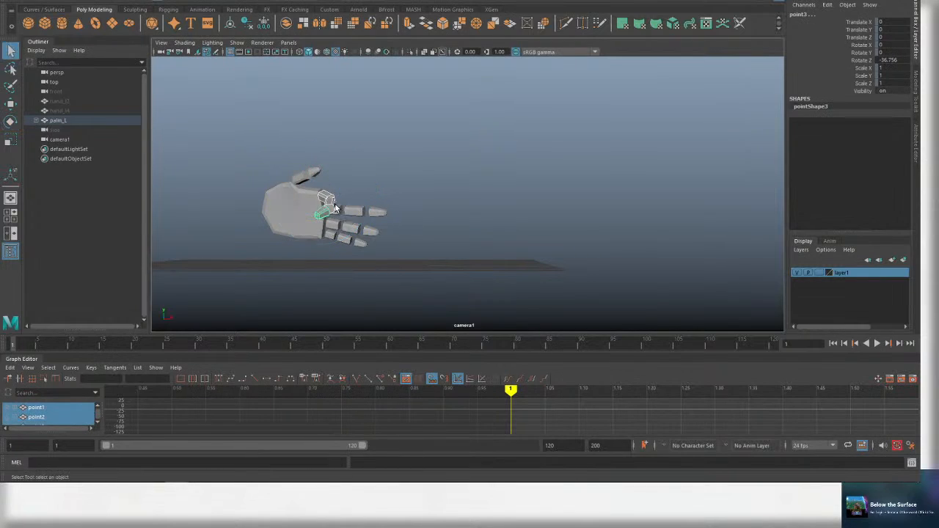
pyautogui.click(327, 198)
pyautogui.press('e')
pyautogui.press('w')
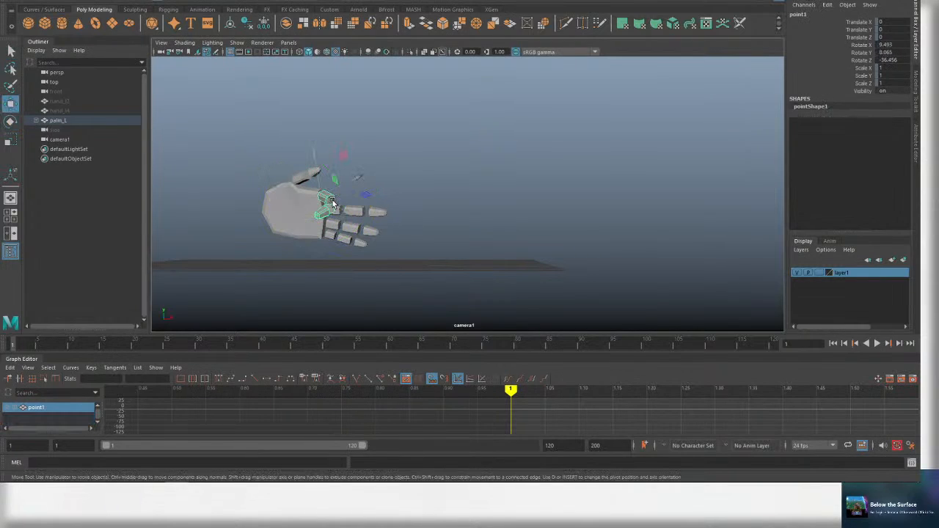
pyautogui.press('e')
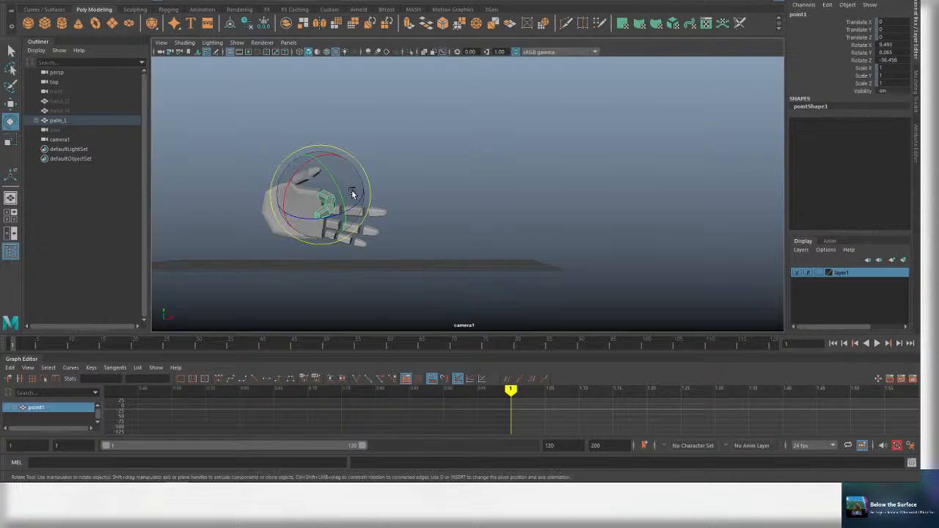
pyautogui.press('q')
pyautogui.click(326, 207)
pyautogui.press('e')
pyautogui.press('q')
# Rotate and reposition palm_L so the hand tilts with its thumb pointing upward.
pyautogui.click(314, 207)
pyautogui.press('e')
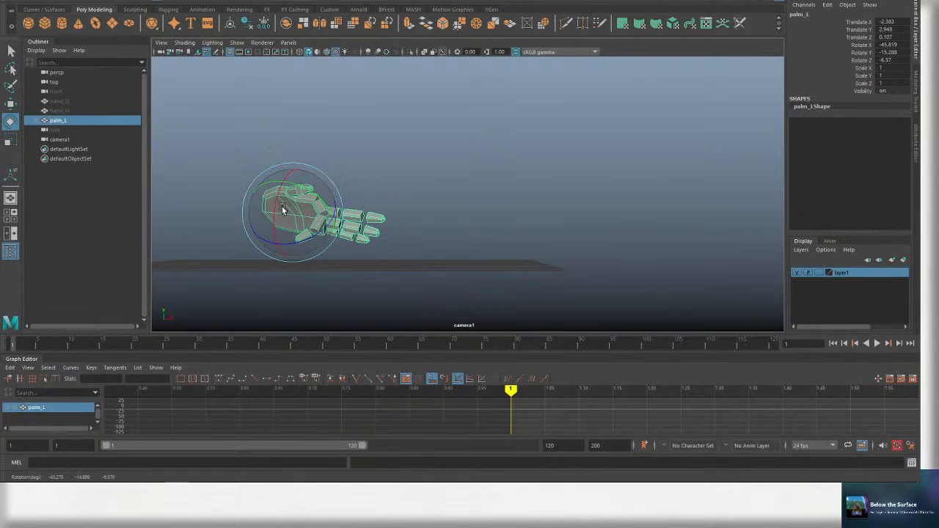
pyautogui.moveTo(286, 207); pyautogui.dragTo(360, 176)
pyautogui.press('w')
pyautogui.press('e')
pyautogui.press('w')
pyautogui.press('e')
pyautogui.press('q')
pyautogui.press('e')
pyautogui.press('q')
# Refine the rotation of the curled pointer finger's individual segments.
pyautogui.click(330, 184)
pyautogui.press('e')
pyautogui.press('q')
pyautogui.click(332, 201)
pyautogui.click(333, 183)
pyautogui.press('e')
pyautogui.press('q')
pyautogui.click(338, 190)
pyautogui.press('e')
pyautogui.press('q')
# Curl the middle finger's index segments in toward the palm.
pyautogui.click(318, 197)
pyautogui.press('e')
pyautogui.press('q')
pyautogui.keyDown('shift'); pyautogui.click(368, 186); pyautogui.keyUp('shift')
pyautogui.keyDown('shift'); pyautogui.click(385, 183); pyautogui.keyUp('shift')
pyautogui.press('e')
pyautogui.press('q')
pyautogui.click(325, 217)
pyautogui.press('e')
pyautogui.press('q')
# Bend the ring finger downward by rotating its segments, starting from ring1.
pyautogui.click(353, 208)
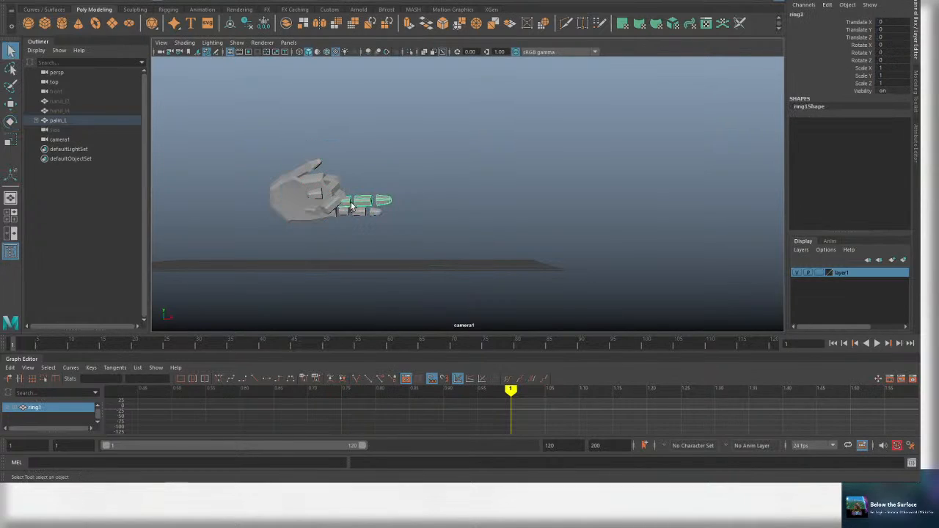
pyautogui.press('e')
pyautogui.moveTo(378, 195); pyautogui.dragTo(360, 175)
pyautogui.press('q')
pyautogui.click(416, 209)
# Adjust the bend of the curled fingers' segments, with the middle fingertip index3 at about -51° in Z.
pyautogui.click(332, 190)
pyautogui.press('e')
pyautogui.press('q')
pyautogui.press('q')
pyautogui.click(346, 191)
pyautogui.press('e')
pyautogui.press('q')
pyautogui.press('e')
pyautogui.moveTo(352, 217); pyautogui.dragTo(377, 209)
pyautogui.press('q')
pyautogui.click(334, 217)
pyautogui.press('e')
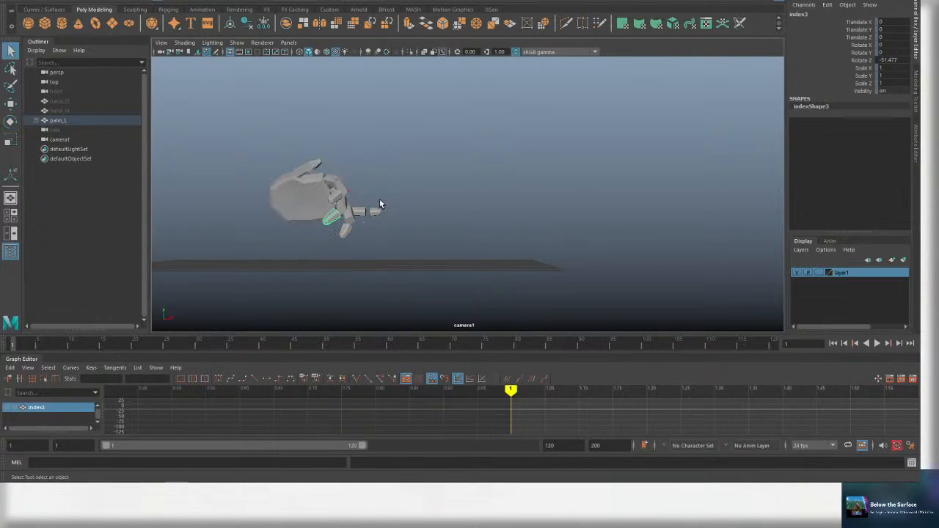
# Fine-tune the rotation of the ring finger's middle segment ring2.
pyautogui.click(384, 203)
pyautogui.click(352, 211)
pyautogui.click(364, 222)
pyautogui.click(352, 218)
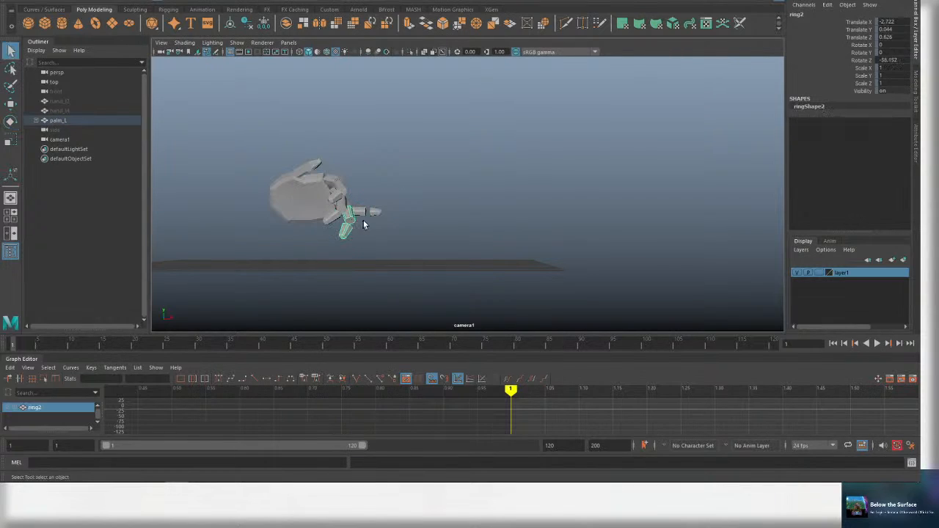
pyautogui.press('e')
pyautogui.moveTo(362, 221); pyautogui.dragTo(400, 201)
pyautogui.press('q')
# Return to the perspective view and frame the ring finger's base segment ring1 with rotation active.
pyautogui.press('space')
pyautogui.keyDown('alt'); pyautogui.moveTo(503, 170); pyautogui.dragTo(357, 214); pyautogui.keyUp('alt')
pyautogui.click(422, 201)
pyautogui.press('f')
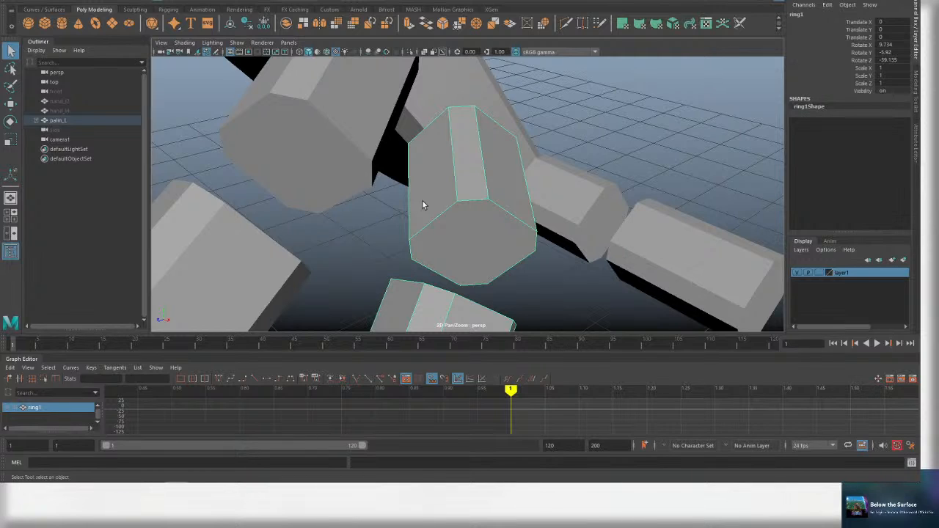
pyautogui.scroll(-8, 423, 202)
pyautogui.press('e')
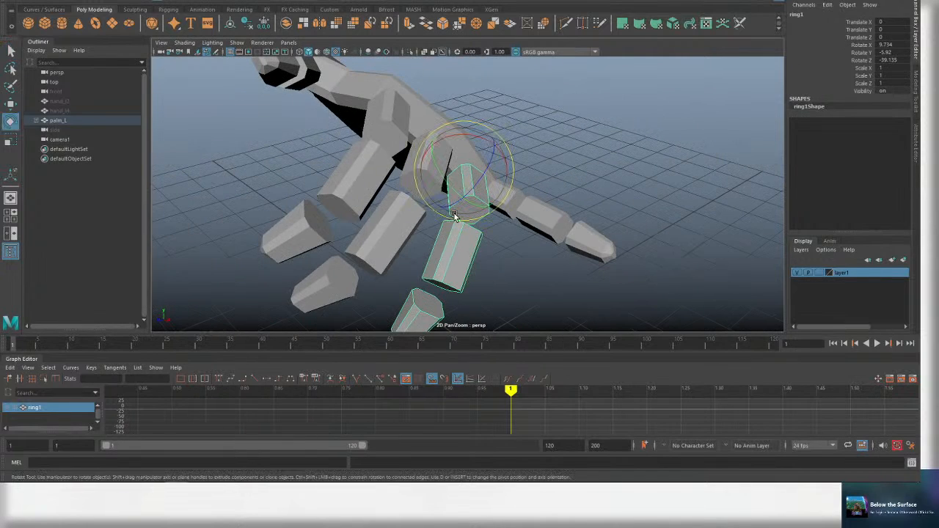
pyautogui.scroll(-4, 450, 225)
pyautogui.scroll(5, 451, 225)
pyautogui.scroll(-3, 451, 225)
pyautogui.scroll(3, 451, 224)
pyautogui.scroll(-3, 451, 225)
pyautogui.scroll(6, 451, 225)
pyautogui.scroll(-2, 451, 225)
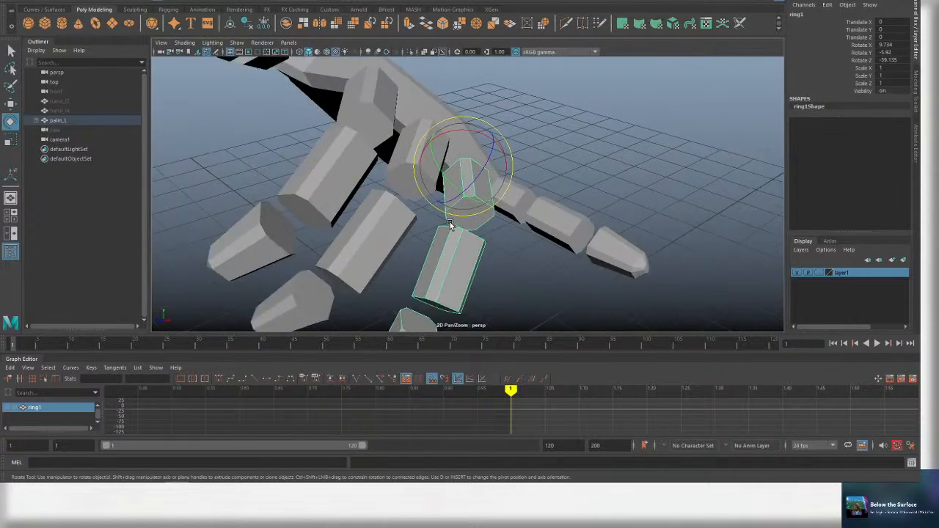
pyautogui.scroll(-5, 451, 224)
pyautogui.scroll(5, 450, 225)
pyautogui.scroll(-5, 451, 225)
pyautogui.scroll(6, 450, 225)
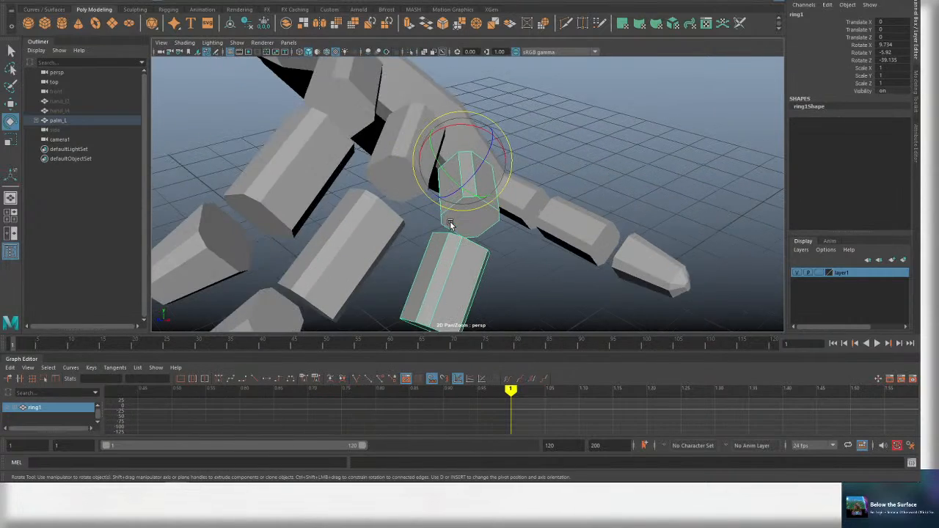
pyautogui.scroll(-8, 450, 221)
pyautogui.scroll(5, 450, 221)
pyautogui.scroll(-2, 449, 221)
# Rotate ring1 to about X 4.3, Y -14.3, Z -25.2 and save the scene.
pyautogui.hotkey('ctrl', 's')
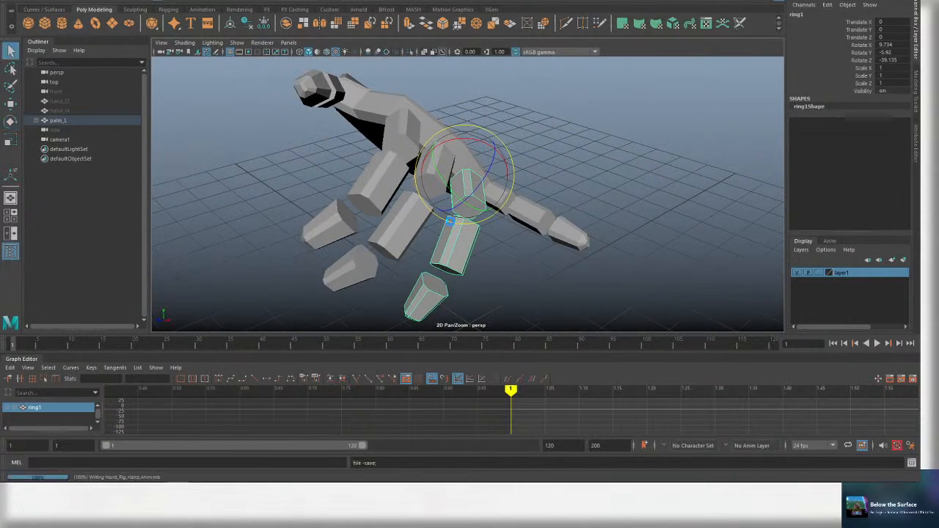
pyautogui.press('e')
pyautogui.moveTo(451, 220); pyautogui.dragTo(600, 184)
pyautogui.hotkey('ctrl', 's')
pyautogui.hotkey('ctrl', 's')
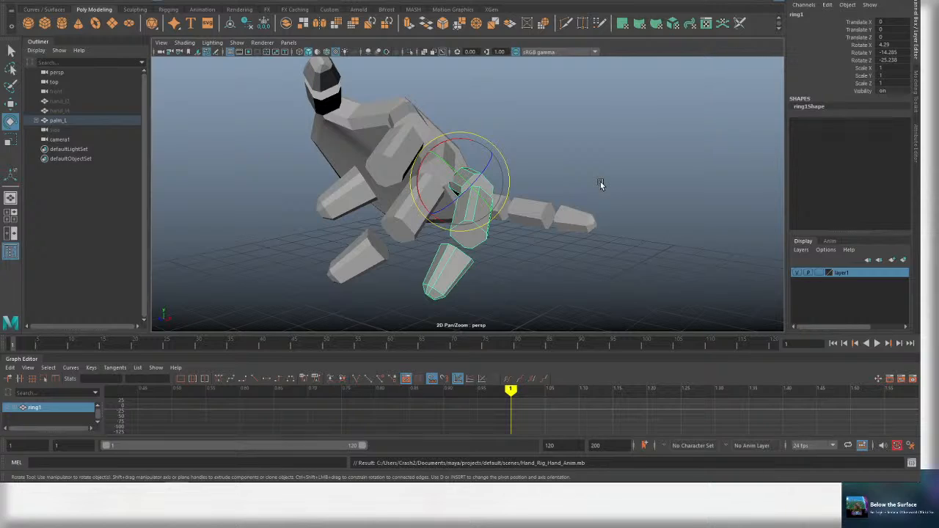
# Examine the bend and spread of the curled fingers from several angles and save the scene.
pyautogui.scroll(3, 546, 171)
pyautogui.keyDown('alt'); pyautogui.moveTo(553, 168); pyautogui.dragTo(533, 195); pyautogui.keyUp('alt')
pyautogui.scroll(-5, 537, 181)
pyautogui.scroll(5, 533, 196)
pyautogui.hotkey('ctrl', 's')
pyautogui.scroll(-3, 568, 189)
pyautogui.hotkey('ctrl', 's')
pyautogui.scroll(5, 544, 197)
pyautogui.scroll(-5, 546, 197)
pyautogui.hotkey('ctrl', 's')
pyautogui.scroll(-4, 533, 195)
pyautogui.hotkey('ctrl', 's')
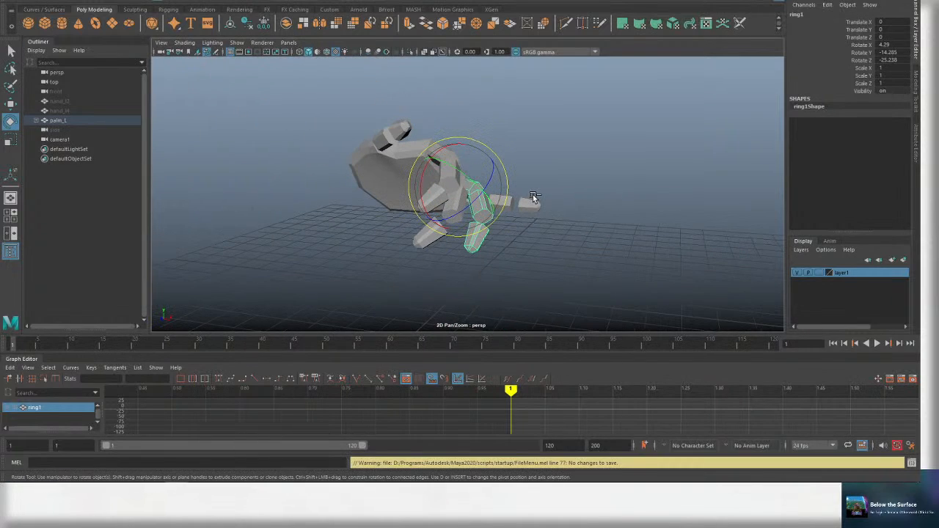
pyautogui.scroll(4, 533, 195)
pyautogui.scroll(4, 532, 194)
pyautogui.hotkey('ctrl', 's')
pyautogui.scroll(-6, 543, 194)
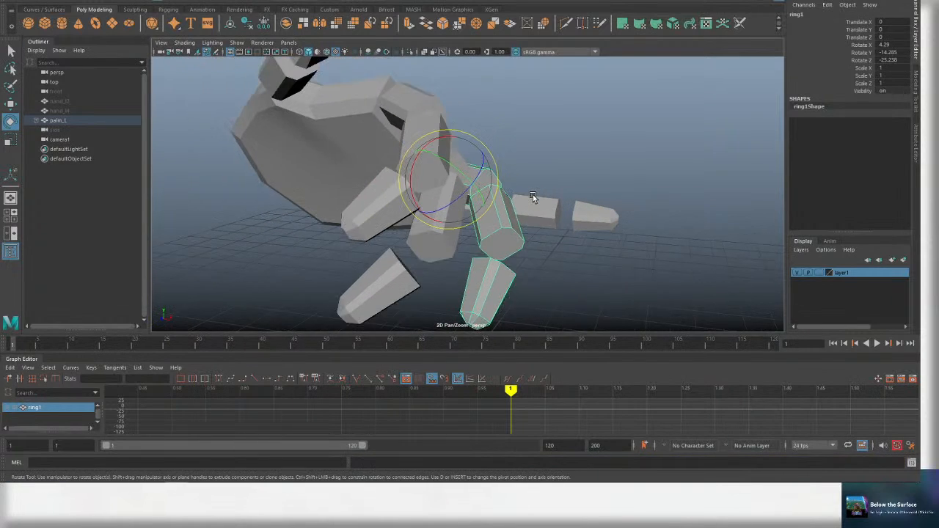
pyautogui.press('q')
pyautogui.press('e')
pyautogui.keyDown('alt'); pyautogui.moveTo(558, 193); pyautogui.dragTo(520, 205); pyautogui.keyUp('alt')
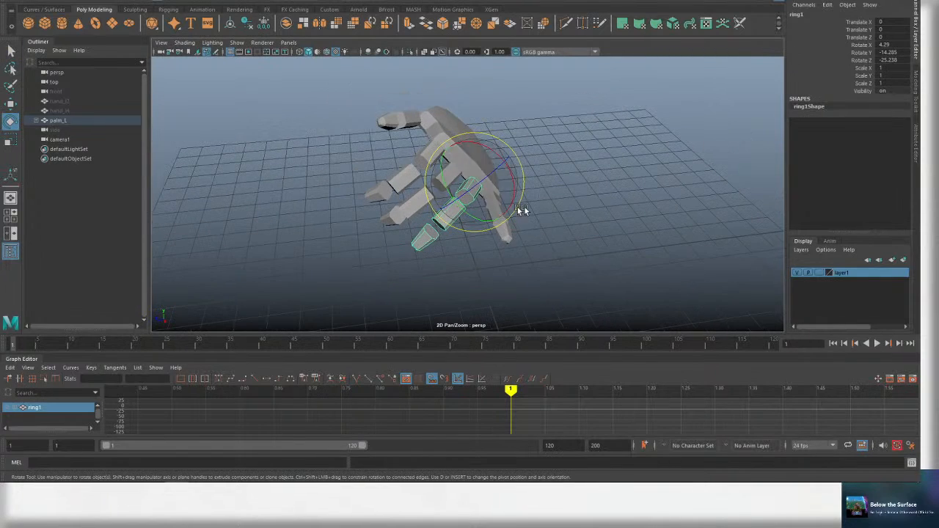
pyautogui.hotkey('ctrl', 's')
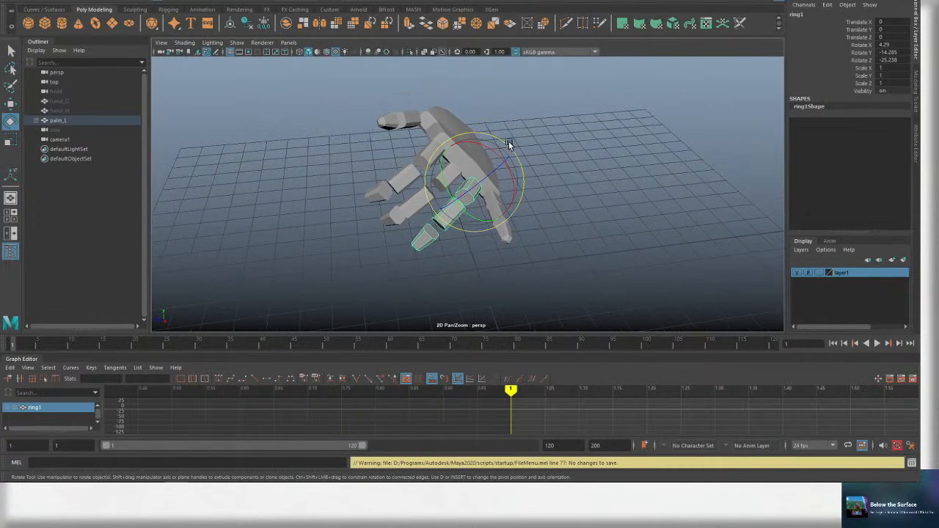
pyautogui.scroll(5, 498, 218)
pyautogui.hotkey('ctrl', 's')
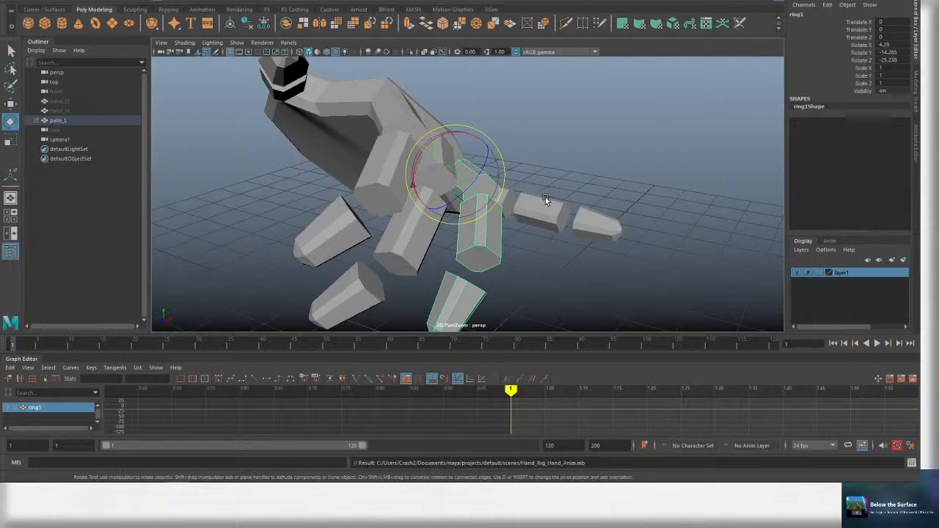
# Create a new perspective camera for the viewport, check the hand through it and save the scene.
pyautogui.press('space')
pyautogui.click(550, 198)
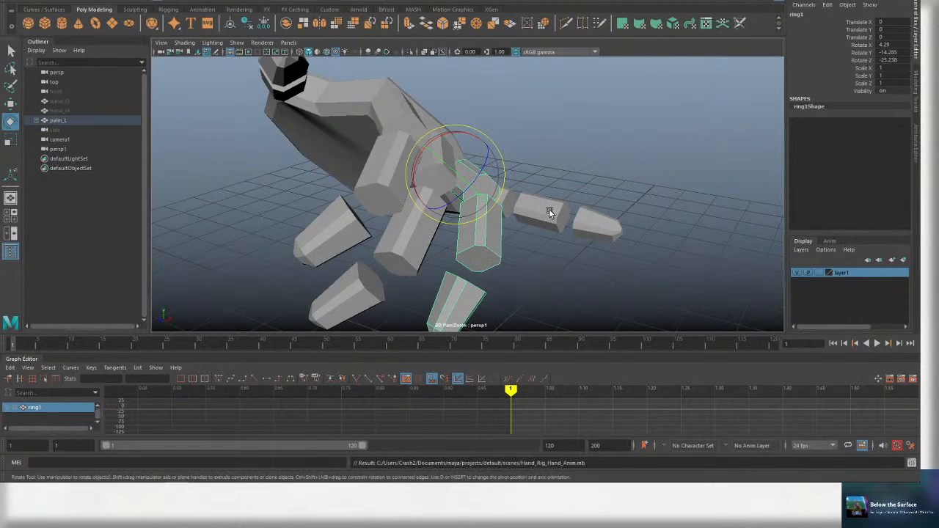
pyautogui.scroll(-3, 549, 210)
pyautogui.press('q')
pyautogui.press('e')
pyautogui.keyDown('alt'); pyautogui.moveTo(535, 221); pyautogui.dragTo(467, 213); pyautogui.keyUp('alt')
pyautogui.hotkey('ctrl', 's')
pyautogui.scroll(5, 553, 207)
pyautogui.scroll(-3, 477, 212)
pyautogui.press('q')
pyautogui.hotkey('ctrl', 's')
# Through camera1, rotate the middle finger's index2 segment to about Z -21.1 and its fingertip index3 to about Z -25.
pyautogui.click(72, 139)
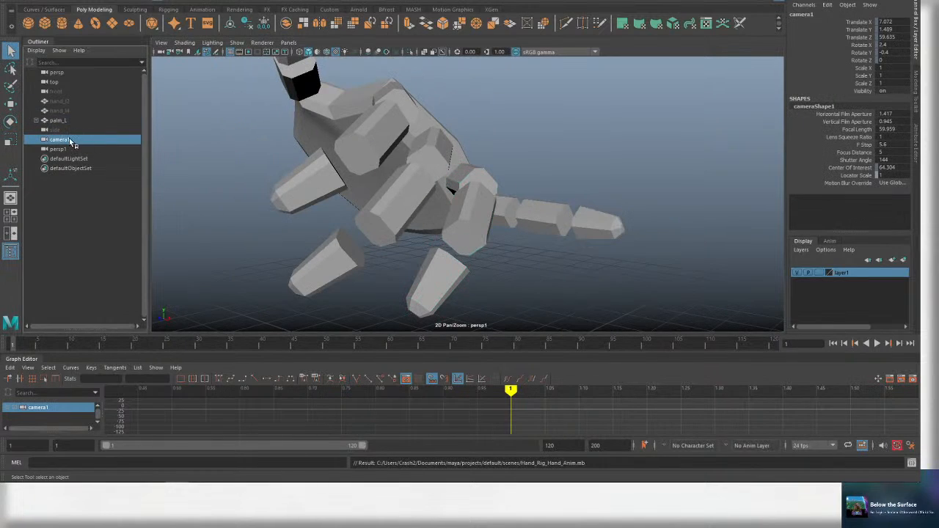
pyautogui.moveTo(69, 138); pyautogui.dragTo(401, 149, button='middle')
pyautogui.click(335, 206)
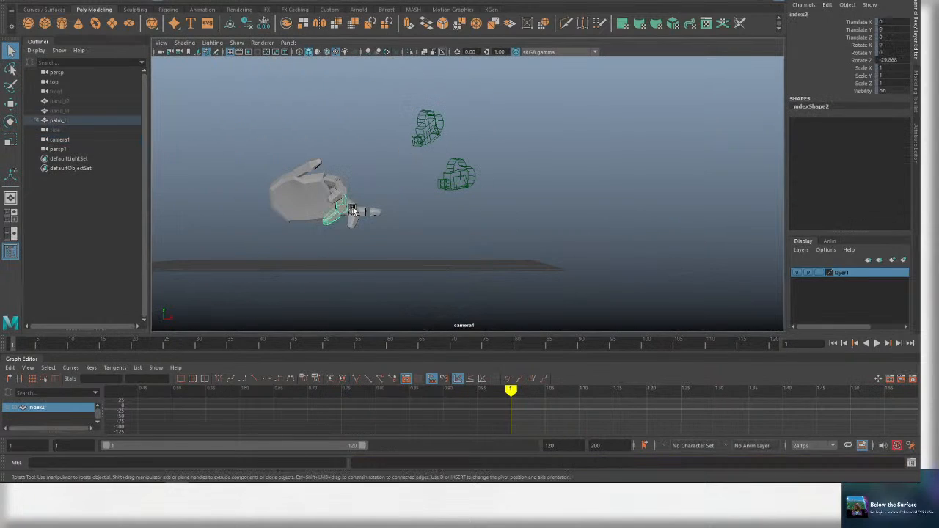
pyautogui.press('e')
pyautogui.moveTo(364, 209)
pyautogui.mouseDown()
pyautogui.moveTo(368, 196)
pyautogui.moveTo(366, 226)
pyautogui.mouseUp()
pyautogui.press('q')
pyautogui.click(337, 216)
pyautogui.press('e')
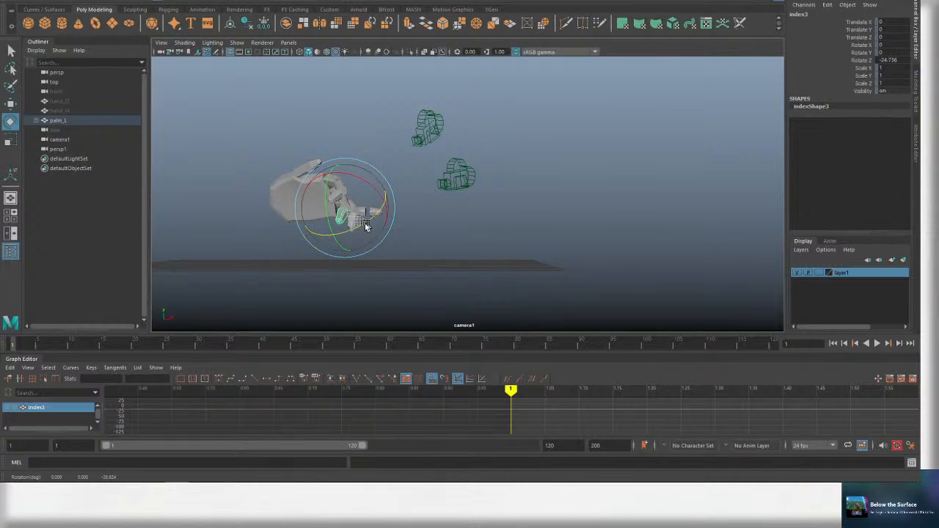
# Adjust the bend of the pointer finger's base and middle segments, with point2 at about Z -34.2.
pyautogui.click(339, 184)
pyautogui.press('e')
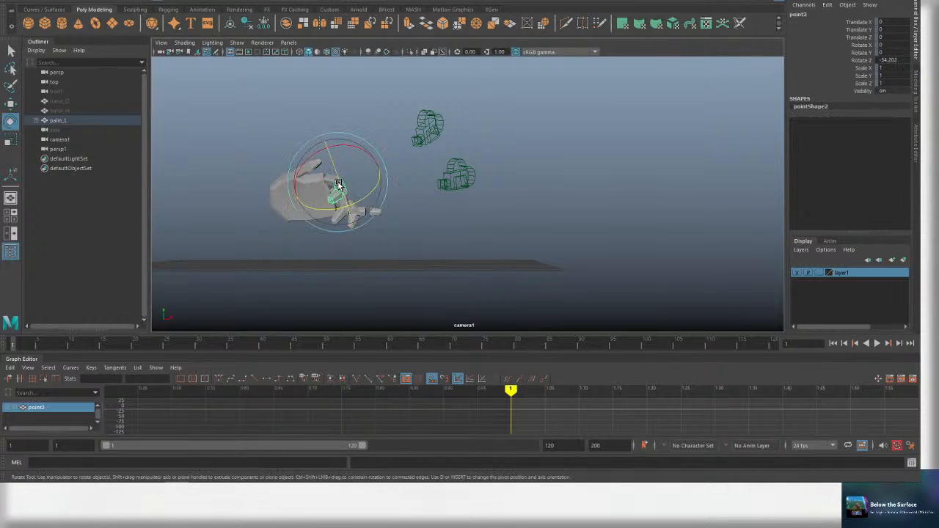
pyautogui.press('q')
pyautogui.click(331, 180)
pyautogui.press('e')
pyautogui.moveTo(350, 205); pyautogui.dragTo(373, 199)
pyautogui.press('q')
pyautogui.press('e')
# Rotate the pointer fingertip point3 to about Z -21.9 and save the scene.
pyautogui.press('q')
pyautogui.click(342, 205)
pyautogui.press('e')
pyautogui.press('q')
pyautogui.hotkey('ctrl', 's')
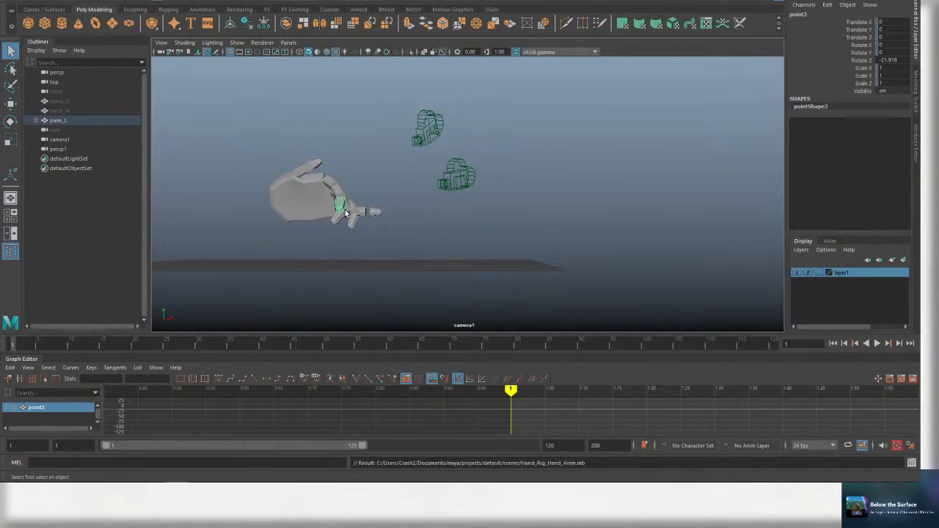
pyautogui.hotkey('ctrl', 's')
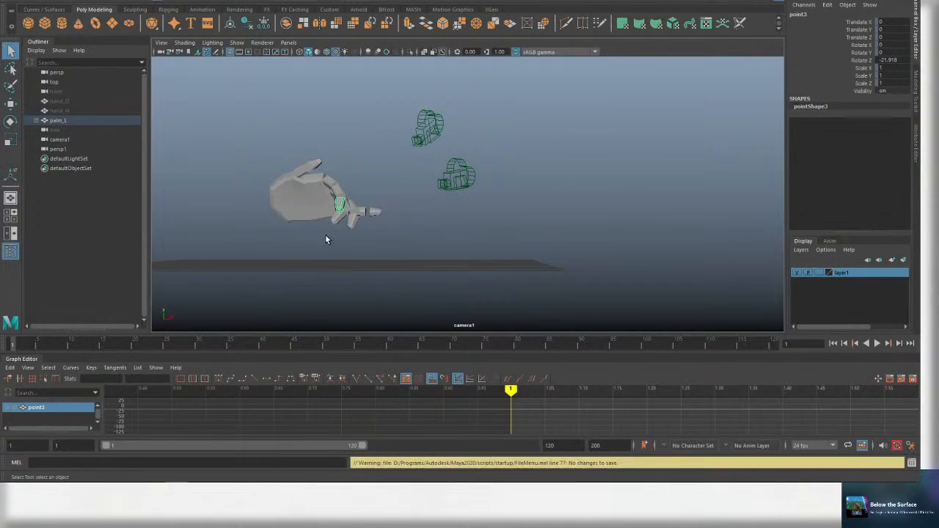
# Return to the persp view and adjust the rotation of the curled fingers' segments.
pyautogui.click(349, 205)
pyautogui.press('space')
pyautogui.moveTo(381, 214); pyautogui.dragTo(393, 190)
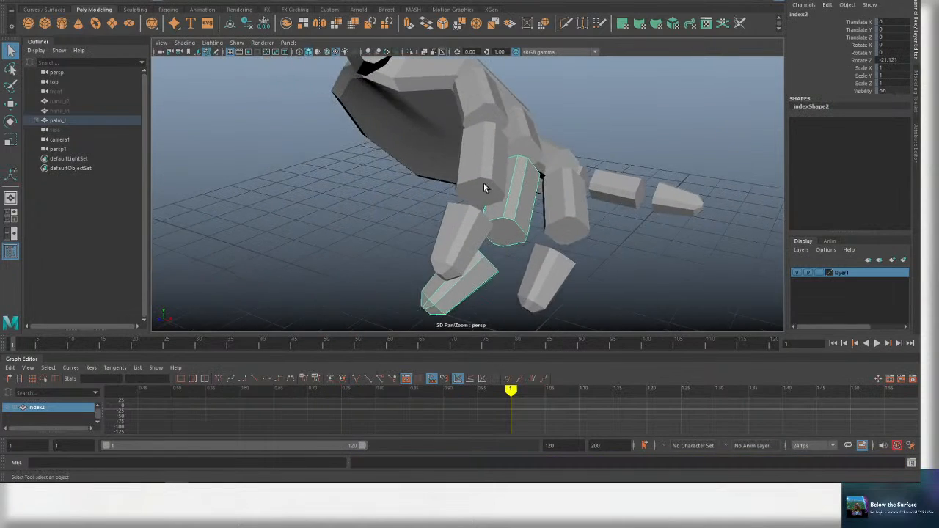
pyautogui.keyDown('alt'); pyautogui.moveTo(484, 185); pyautogui.dragTo(509, 200); pyautogui.keyUp('alt')
pyautogui.scroll(-4, 497, 207)
pyautogui.click(491, 161)
pyautogui.press('e')
pyautogui.keyDown('alt'); pyautogui.moveTo(527, 196); pyautogui.dragTo(461, 204); pyautogui.keyUp('alt')
pyautogui.press('q')
pyautogui.click(459, 176)
pyautogui.click(456, 169)
pyautogui.press('e')
pyautogui.press('q')
# Select the pinky segments pink1, pink2 and pink3 and curl them together to about Z -44.3.
pyautogui.click(474, 198)
pyautogui.click(482, 194)
pyautogui.keyDown('shift'); pyautogui.click(509, 198); pyautogui.keyUp('shift')
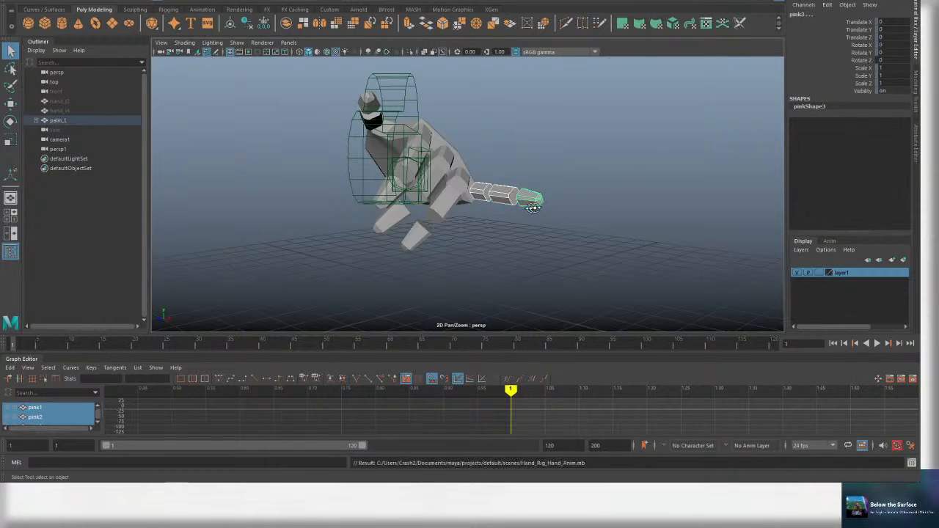
pyautogui.press('e')
pyautogui.keyDown('alt'); pyautogui.moveTo(533, 207); pyautogui.dragTo(438, 226); pyautogui.keyUp('alt')
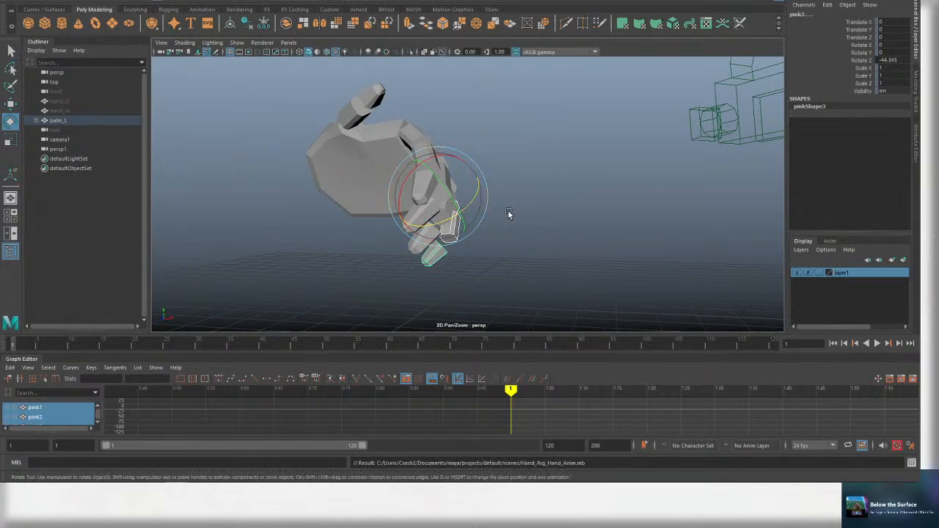
pyautogui.keyDown('alt'); pyautogui.moveTo(508, 210); pyautogui.dragTo(473, 168); pyautogui.keyUp('alt')
pyautogui.press('q')
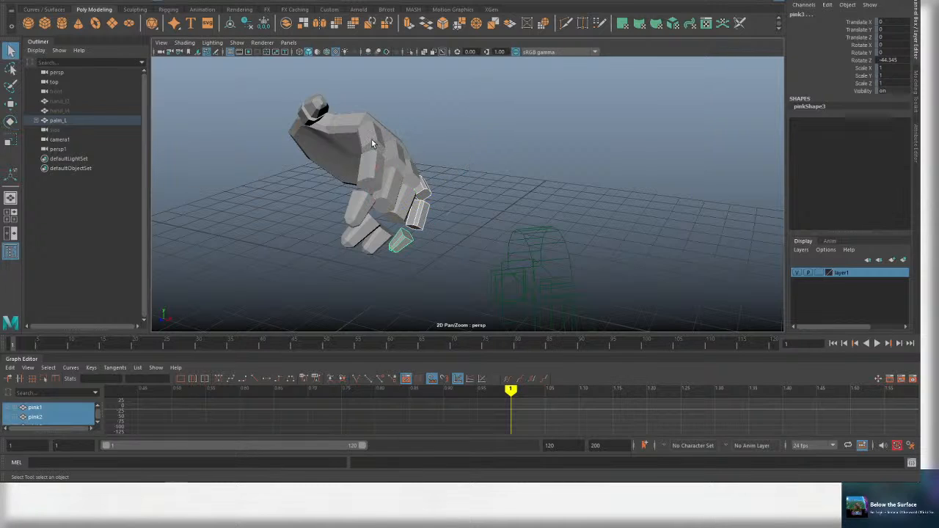
# Select the base segments of all four fingers and rotate them together, bringing pink1 to about Z -19.2.
pyautogui.click(374, 143)
pyautogui.keyDown('alt'); pyautogui.moveTo(374, 143); pyautogui.dragTo(428, 149); pyautogui.keyUp('alt')
pyautogui.keyDown('shift'); pyautogui.click(428, 147); pyautogui.keyUp('shift')
pyautogui.keyDown('shift'); pyautogui.click(449, 160); pyautogui.keyUp('shift')
pyautogui.press('e')
pyautogui.keyDown('alt'); pyautogui.moveTo(469, 177); pyautogui.dragTo(540, 173); pyautogui.keyUp('alt')
pyautogui.moveTo(439, 178); pyautogui.dragTo(447, 169)
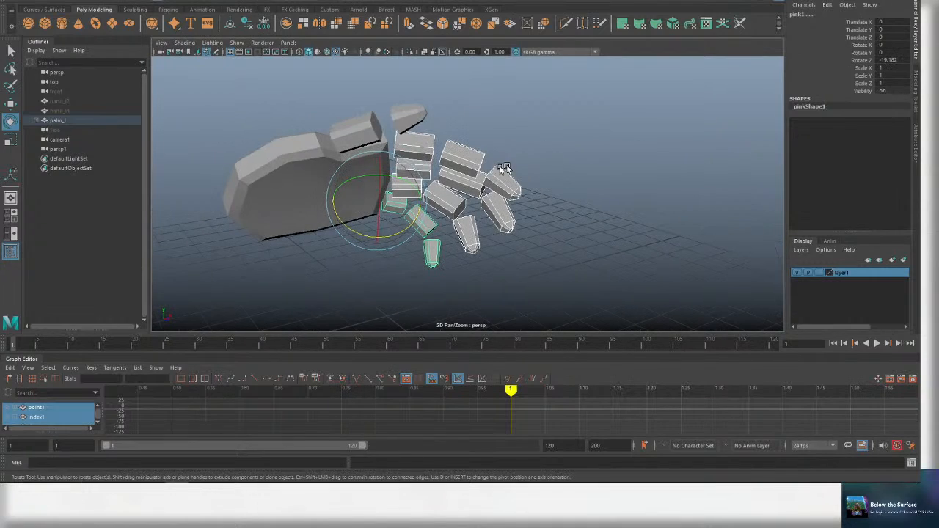
# Bend the thumb segments thumb1 and thumb2 in toward the palm and save the scene.
pyautogui.click(377, 137)
pyautogui.keyDown('alt'); pyautogui.moveTo(377, 136); pyautogui.dragTo(482, 183); pyautogui.keyUp('alt')
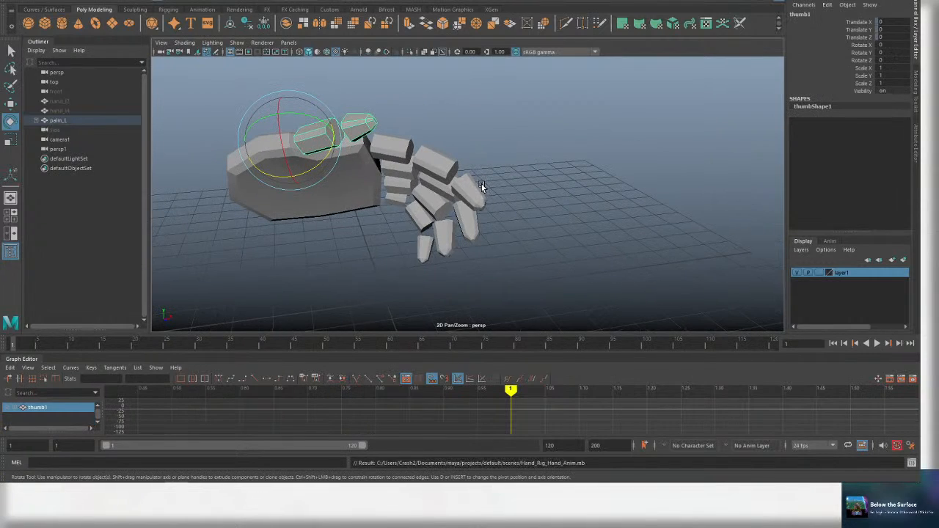
pyautogui.keyDown('alt'); pyautogui.moveTo(411, 154); pyautogui.dragTo(359, 111); pyautogui.keyUp('alt')
pyautogui.hotkey('ctrl', 'z')
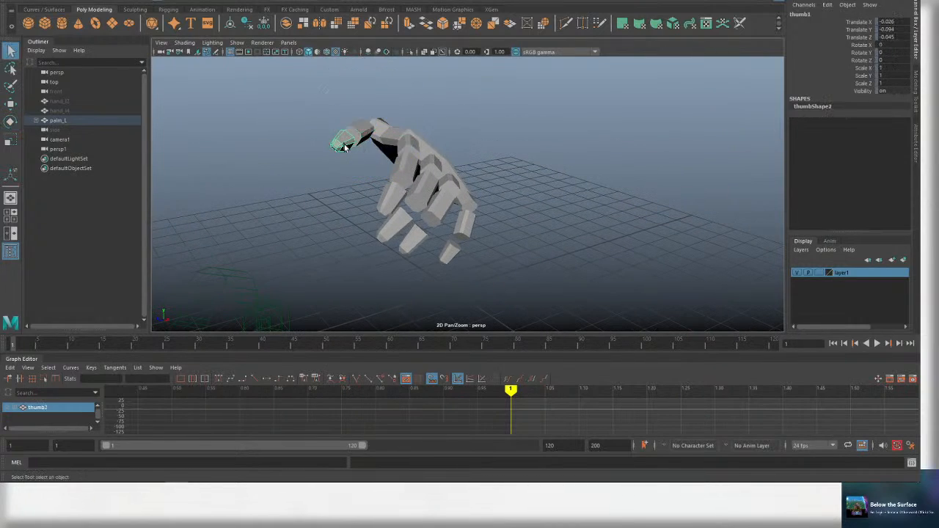
pyautogui.click(534, 186)
pyautogui.keyDown('alt'); pyautogui.moveTo(535, 186); pyautogui.dragTo(549, 185); pyautogui.keyUp('alt')
pyautogui.press('space')
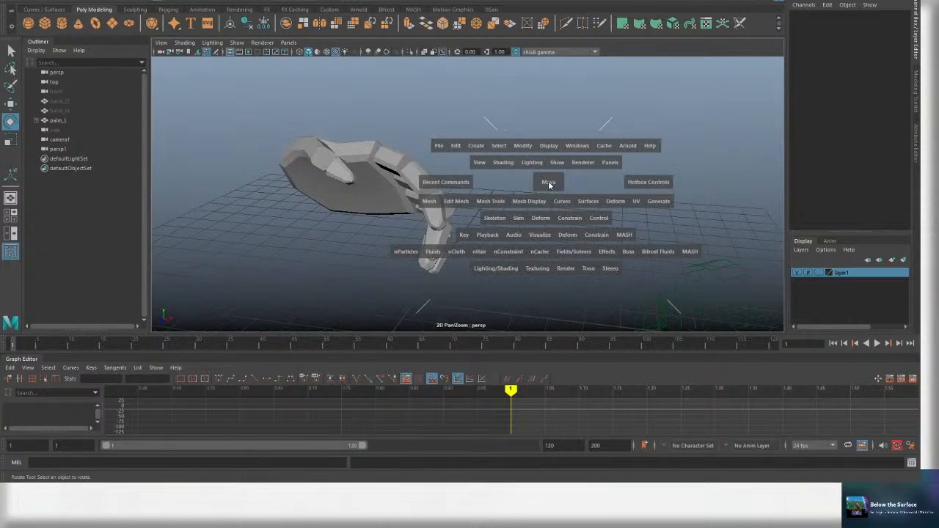
pyautogui.hotkey('ctrl', 's')
# Through camera1, rotate the whole hand palm_L to about X -29.5, Y -20.0, Z -1.8.
pyautogui.click(70, 138)
pyautogui.moveTo(70, 137); pyautogui.dragTo(346, 153, button='middle')
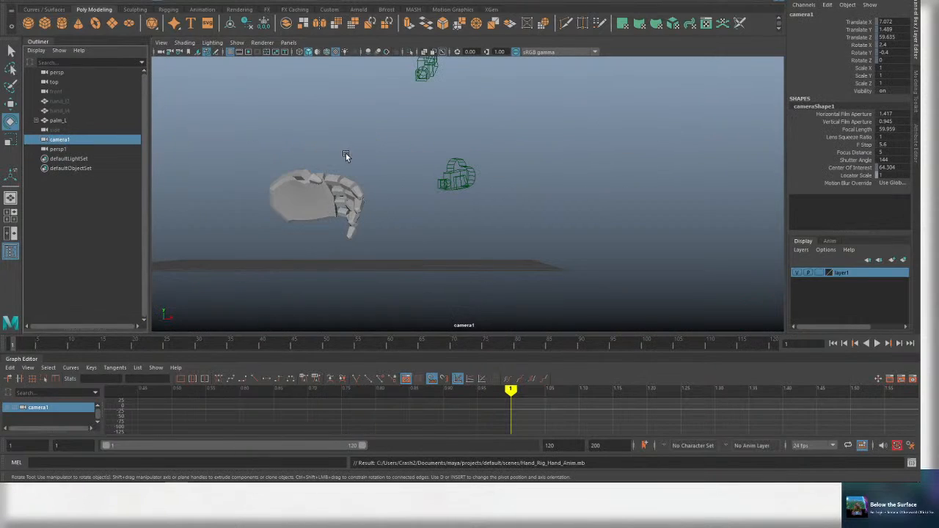
pyautogui.click(320, 204)
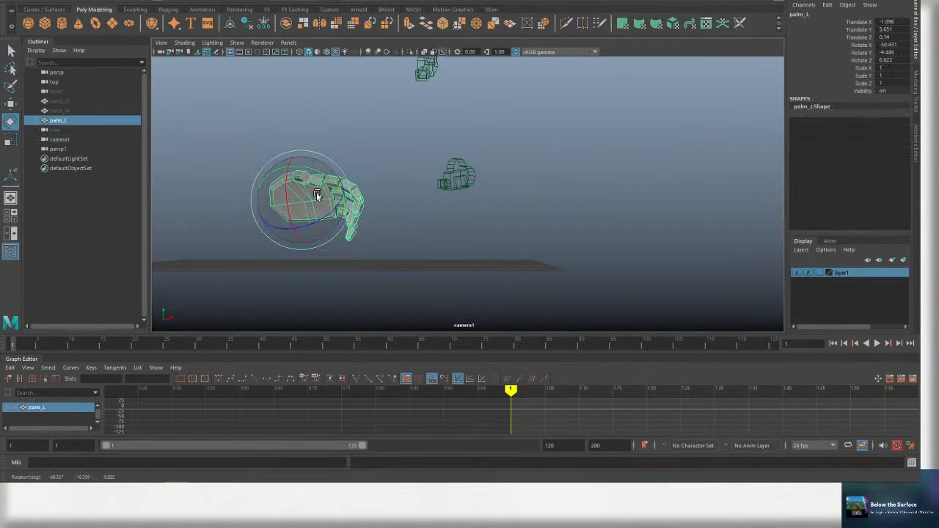
pyautogui.moveTo(299, 188)
pyautogui.mouseDown()
pyautogui.moveTo(272, 196)
pyautogui.moveTo(306, 199)
pyautogui.mouseUp()
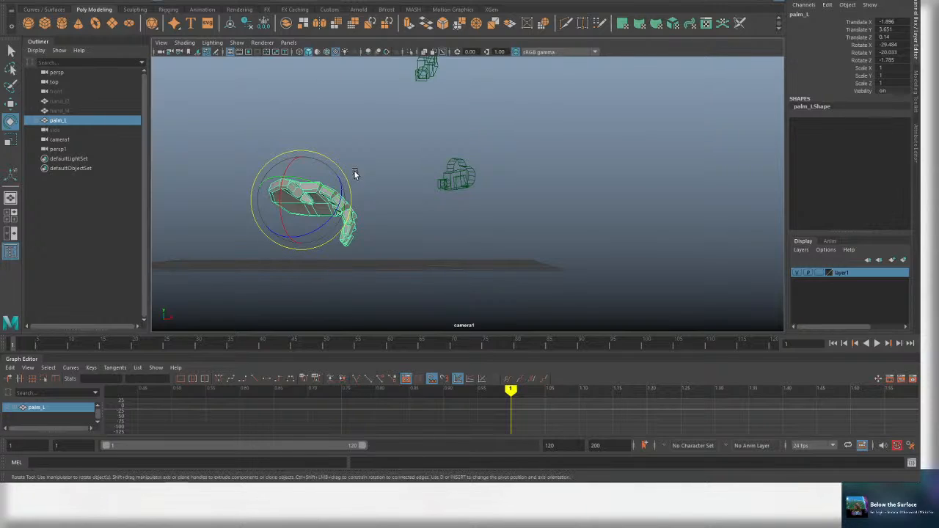
pyautogui.press('q')
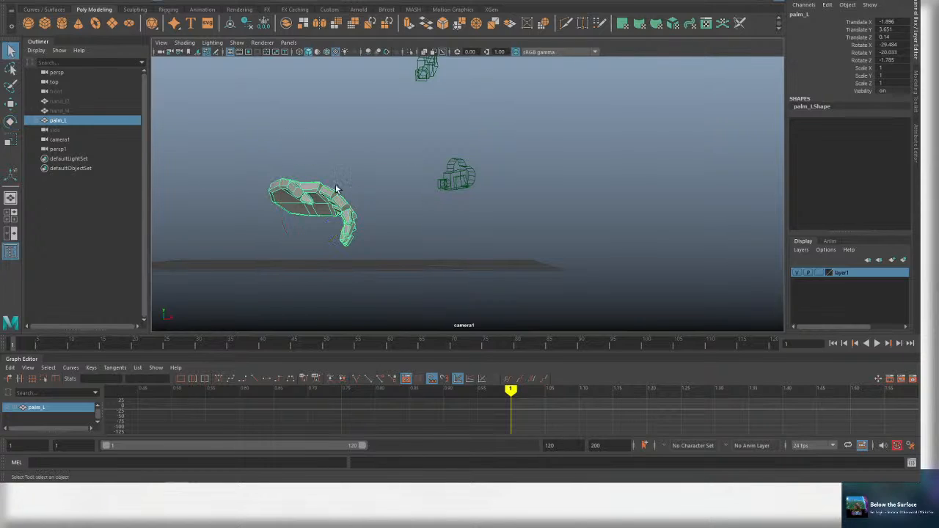
# Fine-tune palm_L's rotation to about X -30.6, Y -23.7, Z 4.6 and save the scene.
pyautogui.click(319, 224)
pyautogui.click(315, 216)
pyautogui.press('e')
pyautogui.moveTo(328, 209)
pyautogui.mouseDown()
pyautogui.moveTo(315, 194)
pyautogui.moveTo(317, 208)
pyautogui.mouseUp()
pyautogui.hotkey('ctrl', 's')
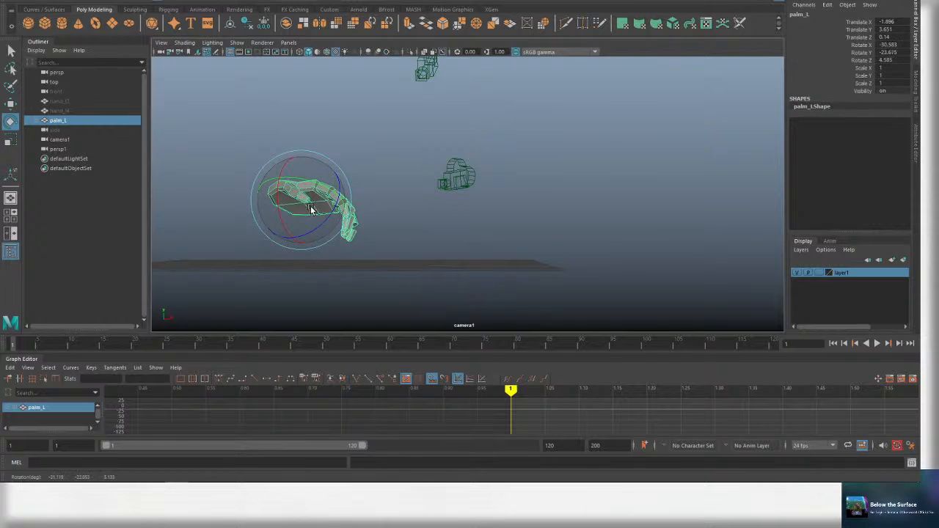
pyautogui.press('q')
pyautogui.click(329, 200)
pyautogui.hotkey('ctrl', 's')
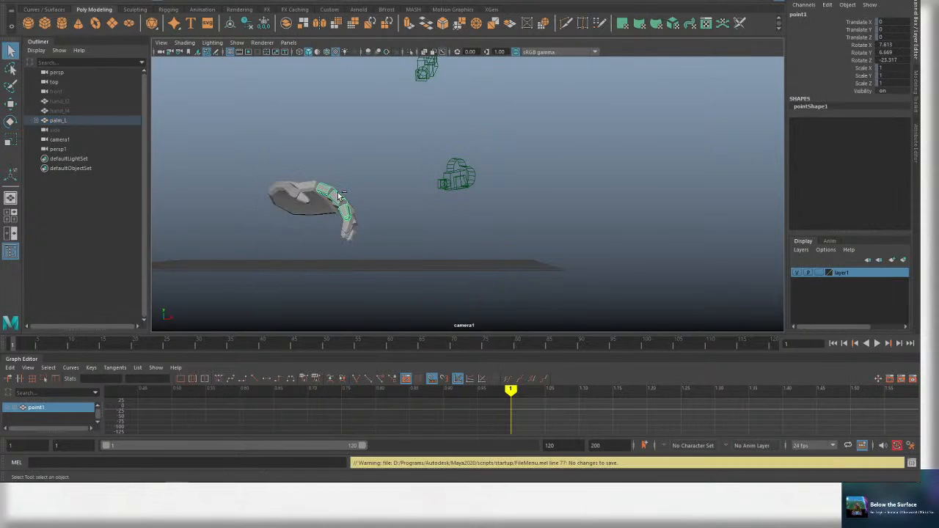
pyautogui.press('e')
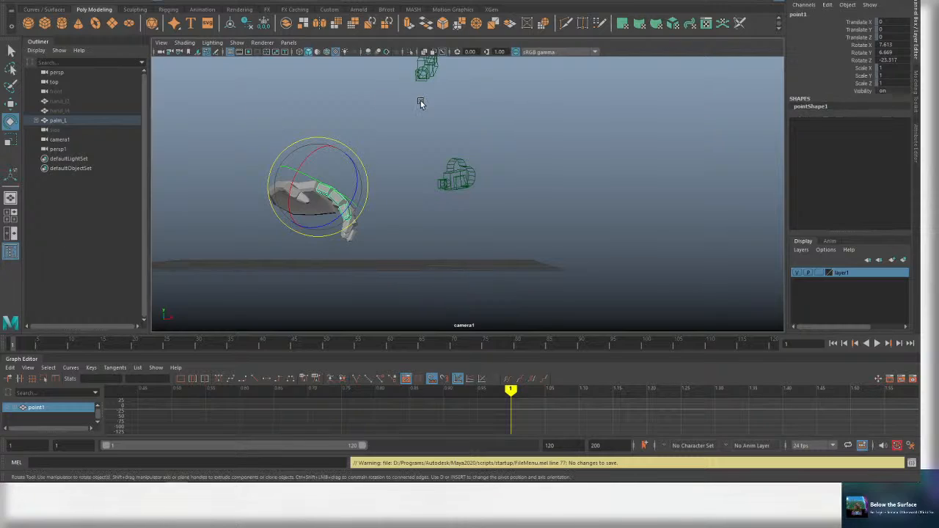
pyautogui.click(510, 143)
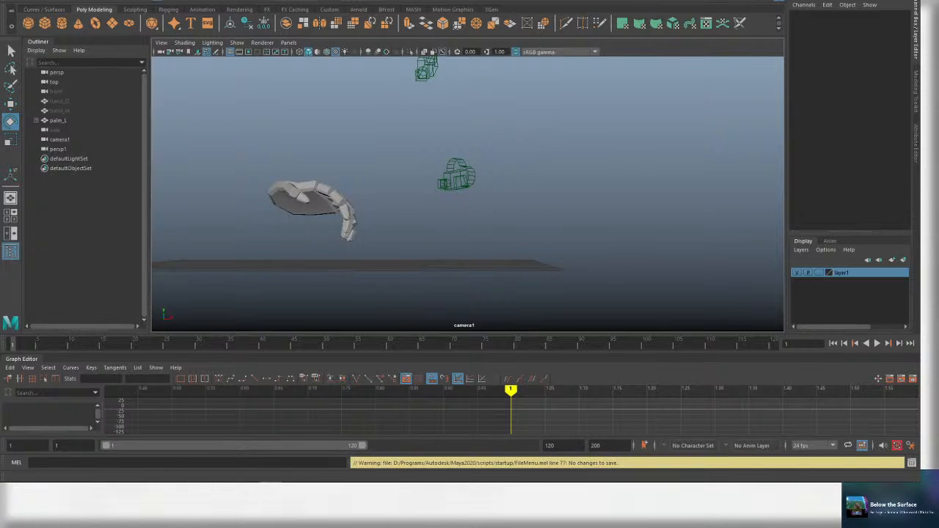
# Review the reference hand's pose in giphy.gif in Photos and return to the Maya scene.
pyautogui.moveTo(0, 220); pyautogui.dragTo(629, 152)
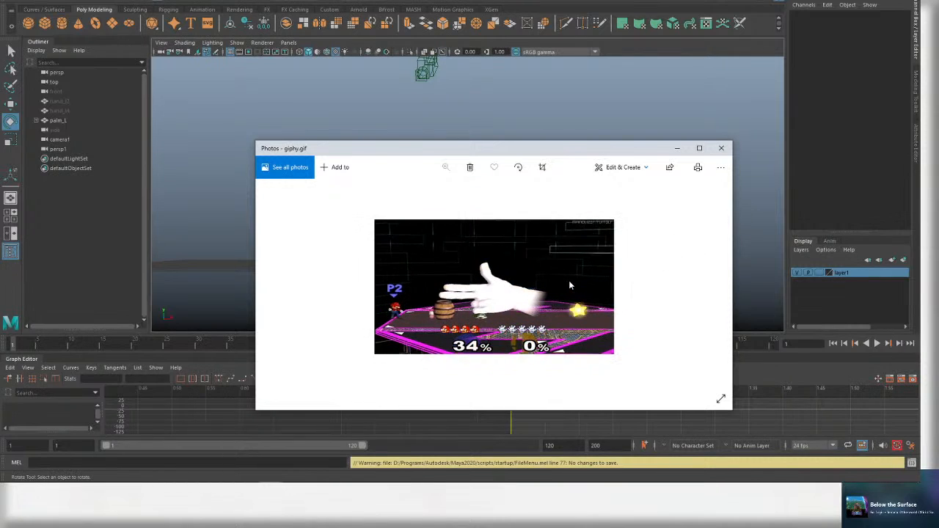
pyautogui.moveTo(547, 147); pyautogui.dragTo(427, 133)
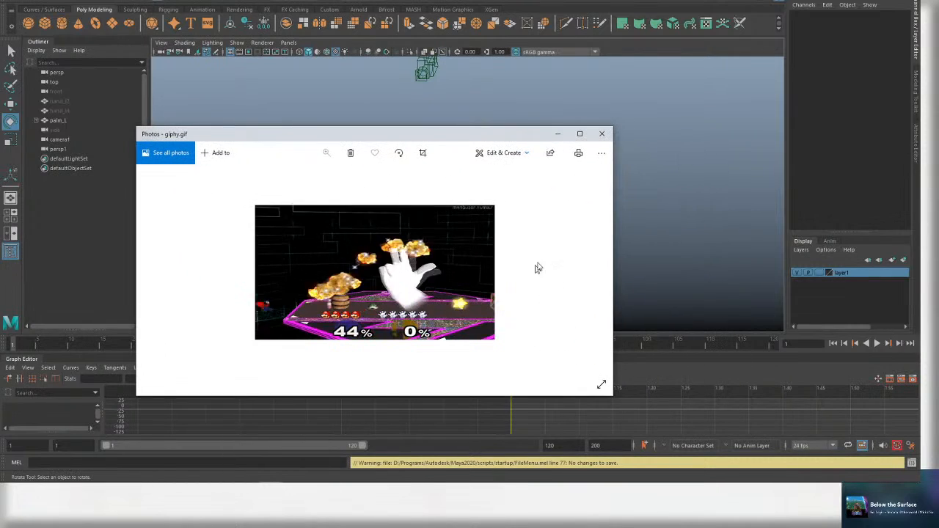
pyautogui.hotkey('alt', 'F4')
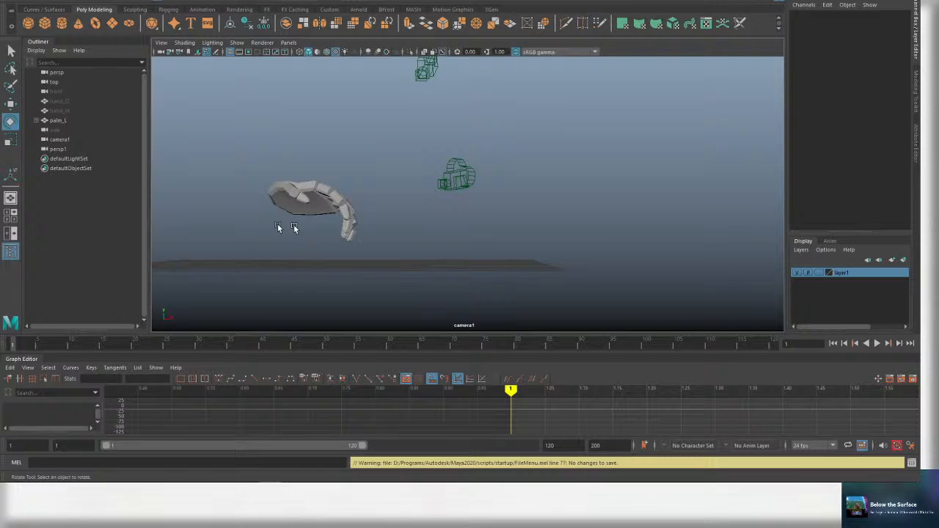
# Lower palm_L to about Y 2.87, rotate it to about X -32.6, Y -25.8 and save the scene.
pyautogui.click(339, 209)
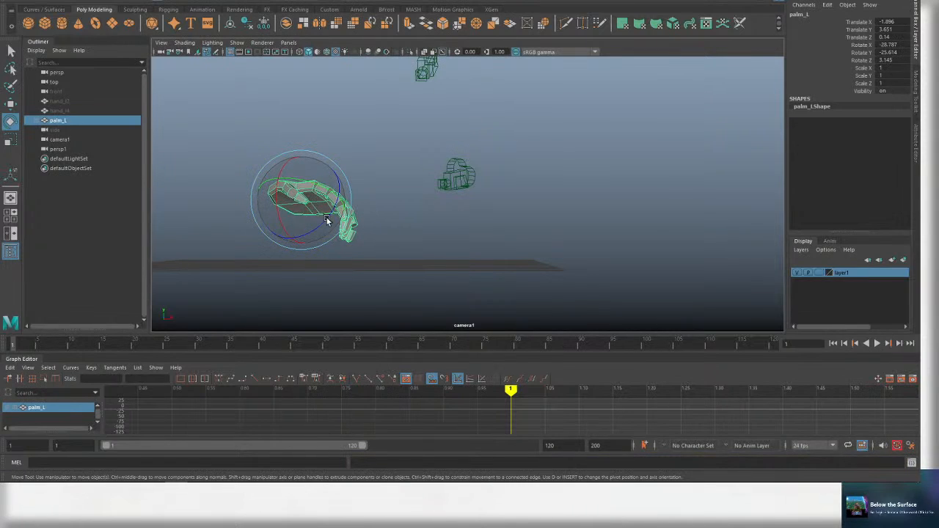
pyautogui.press('w')
pyautogui.moveTo(300, 200); pyautogui.dragTo(323, 209)
pyautogui.press('e')
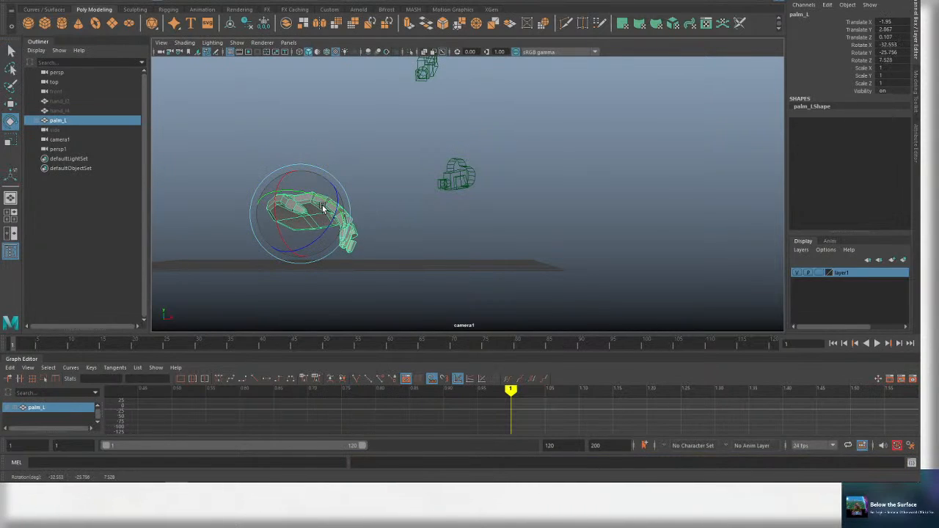
pyautogui.press('q')
pyautogui.click(384, 223)
pyautogui.hotkey('ctrl', 's')
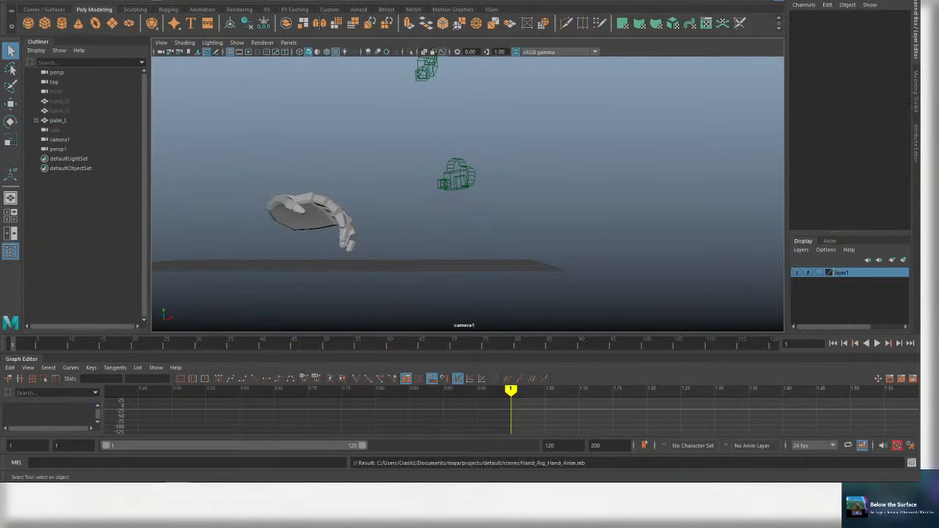
# Try moving palm_L to about X 7.85, Y 2.33 and rotating it to about X -81, Y 5.1, Z 5.8.
pyautogui.moveTo(920, 180)
pyautogui.mouseDown()
pyautogui.moveTo(386, 175)
pyautogui.moveTo(920, 178)
pyautogui.mouseUp()
pyautogui.click(336, 210)
pyautogui.press('e')
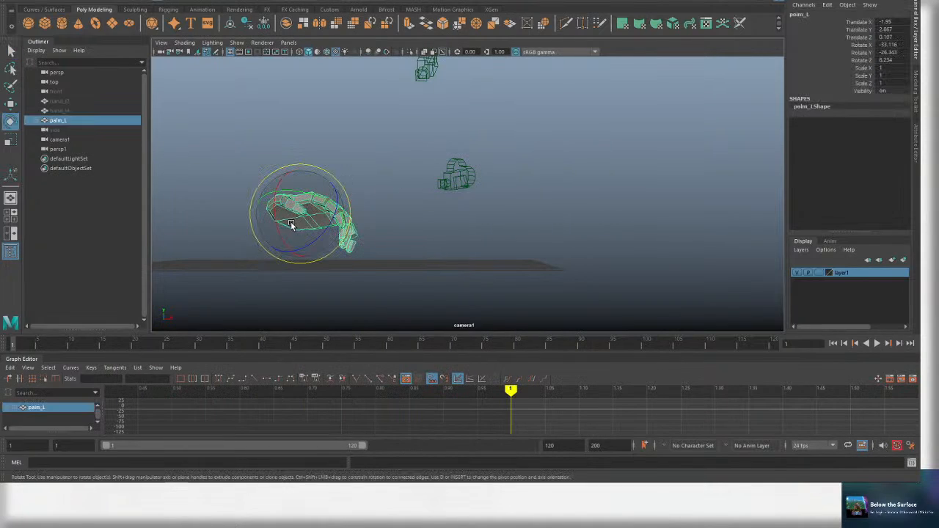
pyautogui.moveTo(309, 209); pyautogui.dragTo(474, 223)
pyautogui.press('w')
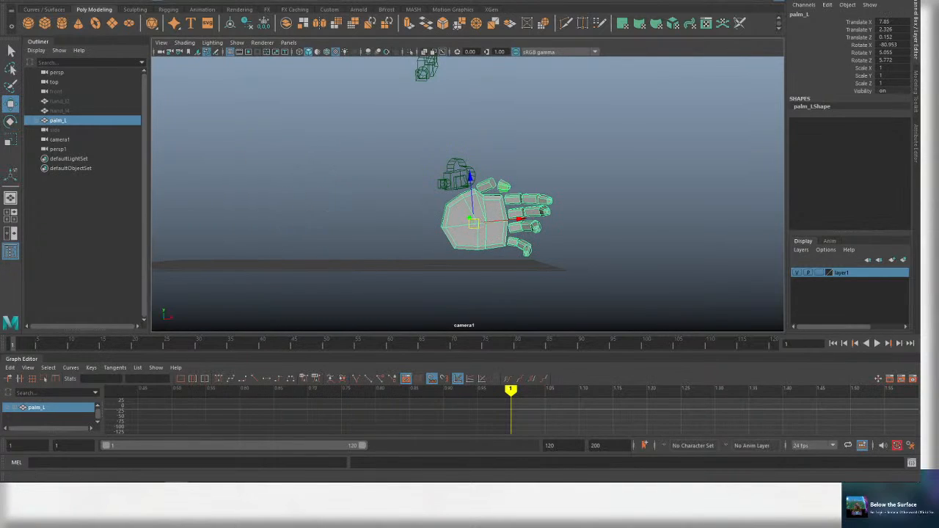
# Check giphy.gif in Photos, return to Maya and try palm_L at about X 7.66, Y 2.06, rotated to about X -50.8, Y -14.1, Z 1.8.
pyautogui.hotkey('alt', 'Tab')
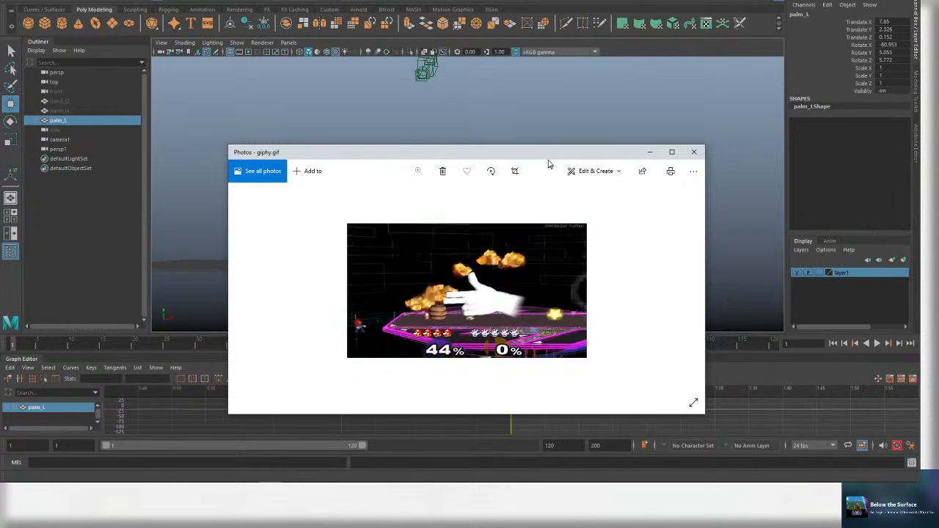
pyautogui.hotkey('alt', 'Tab')
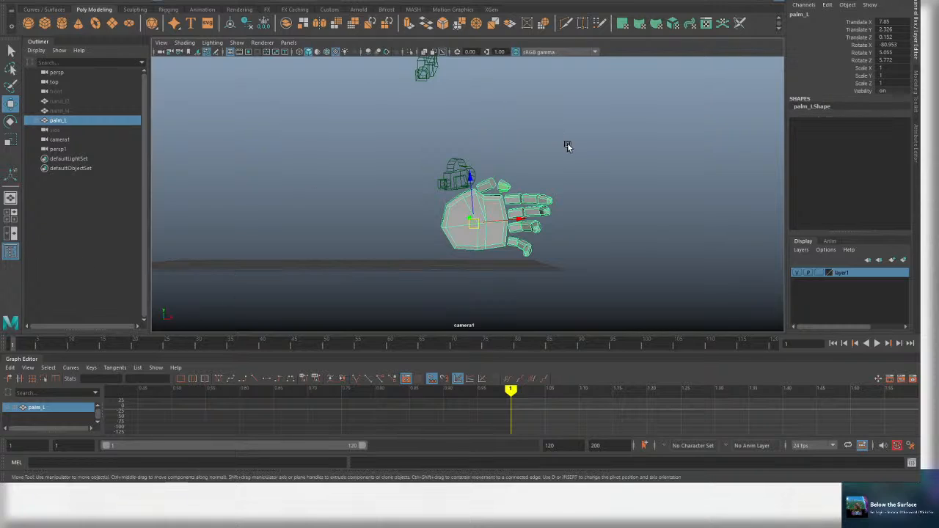
pyautogui.press('e')
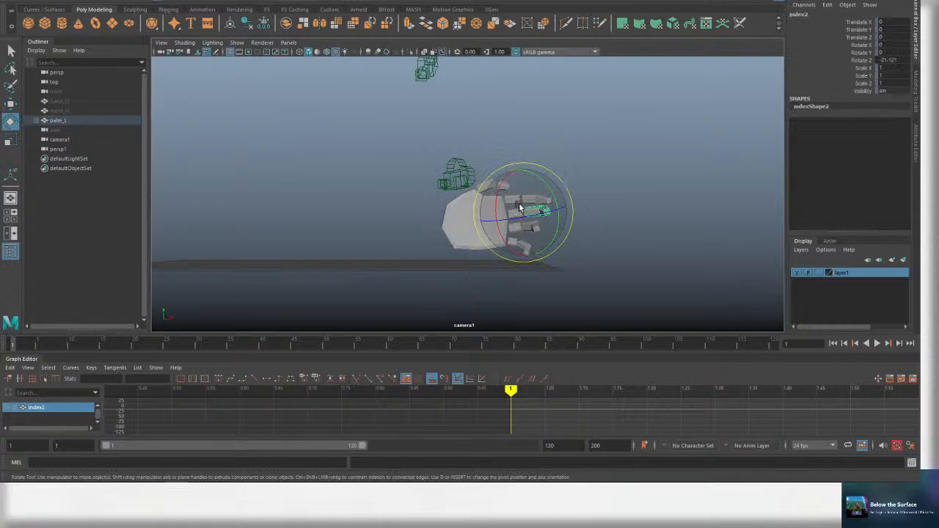
pyautogui.moveTo(526, 214); pyautogui.dragTo(473, 225)
pyautogui.press('w')
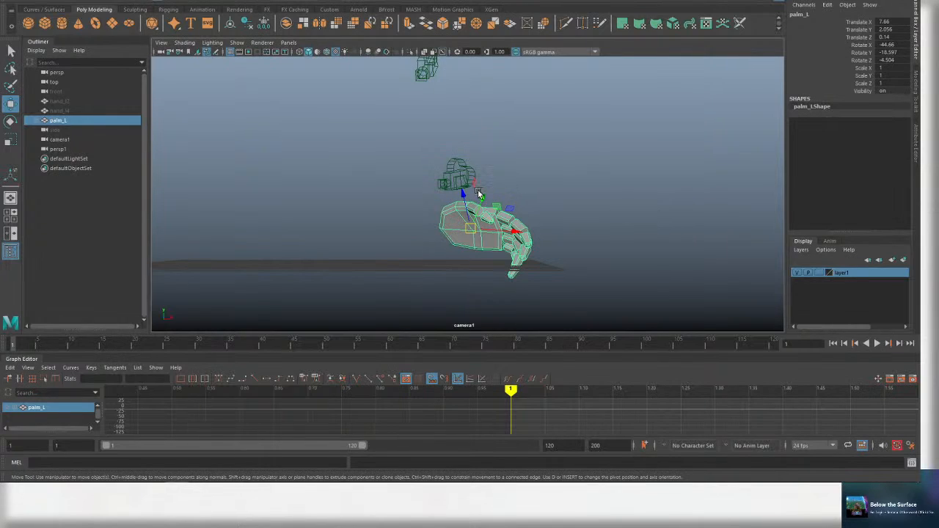
pyautogui.press('q')
pyautogui.press('e')
pyautogui.moveTo(482, 226); pyautogui.dragTo(486, 215)
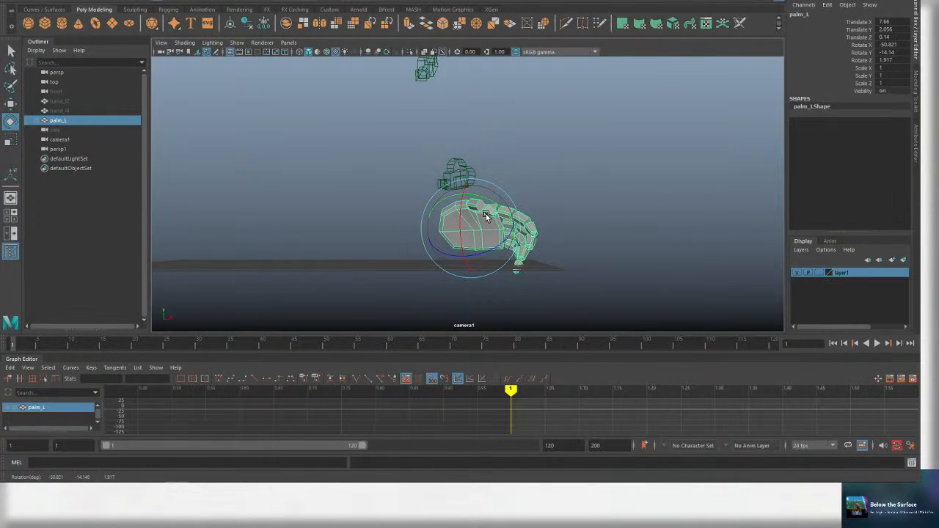
pyautogui.hotkey('ctrl', 's')
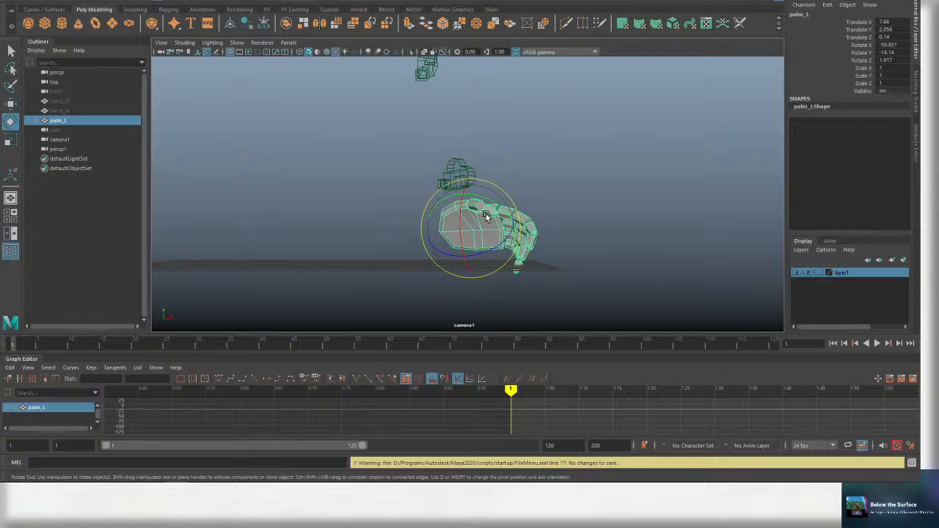
# Undo the trial moves and rotations of palm_L.
pyautogui.hotkey('ctrl', 'z')
pyautogui.hotkey('ctrl', 'z')
pyautogui.hotkey('ctrl', 'z')
pyautogui.hotkey('ctrl', 'z')
pyautogui.hotkey('ctrl', 'z')
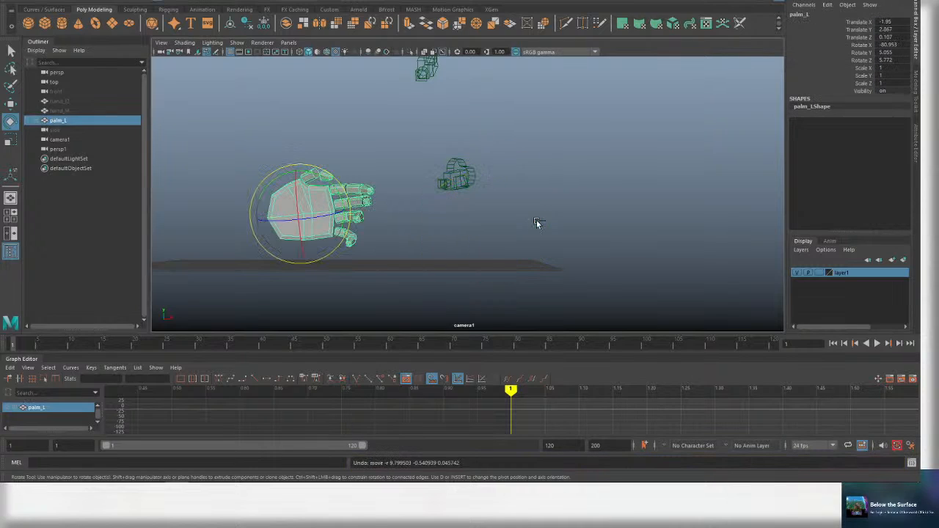
pyautogui.hotkey('ctrl', 'z')
pyautogui.hotkey('ctrl', 'z')
pyautogui.hotkey('ctrl', 'z')
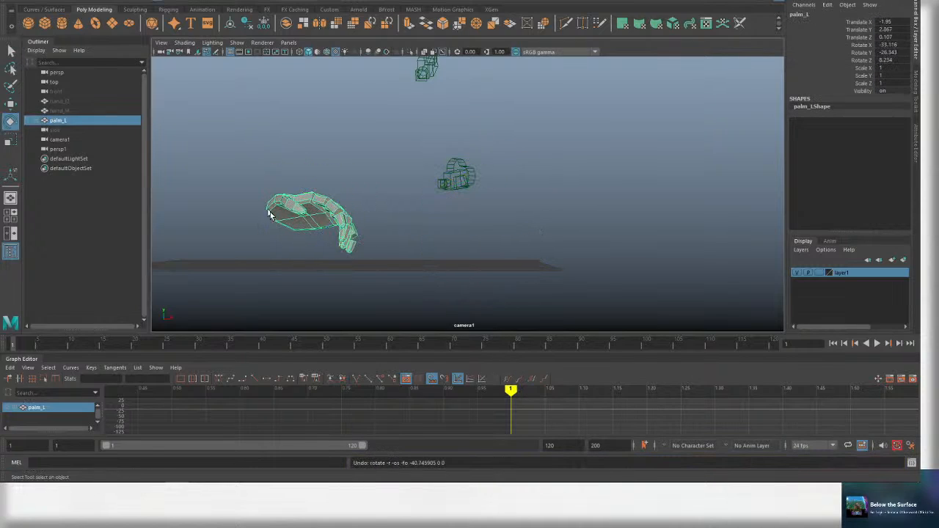
# Rotate palm_L to about X -39.7, Y -20.8, Z 9.4 and save the scene.
pyautogui.press('q')
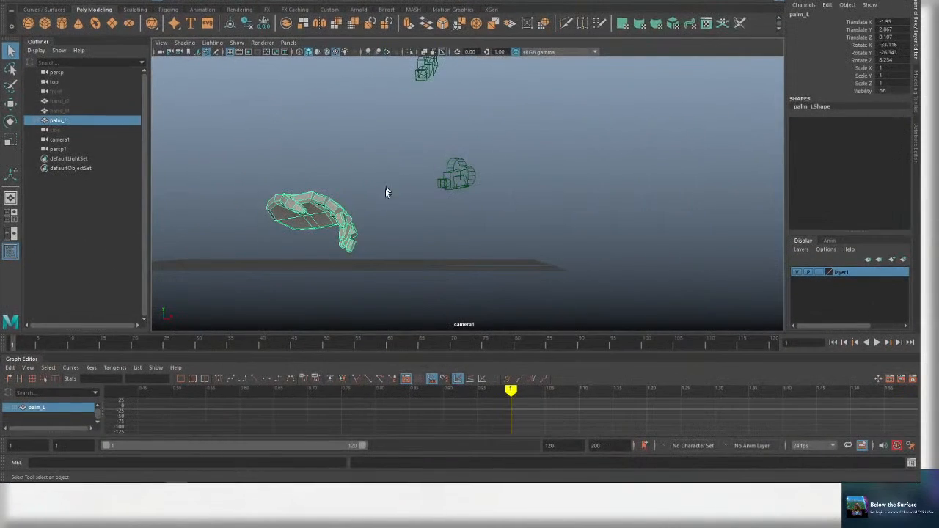
pyautogui.press('e')
pyautogui.moveTo(323, 223); pyautogui.dragTo(314, 218)
pyautogui.press('q')
pyautogui.hotkey('ctrl', 's')
# Open the upper fingers slightly by rotating point2 to about Z -2.6 and adjusting the finger segment just below it.
pyautogui.press('e')
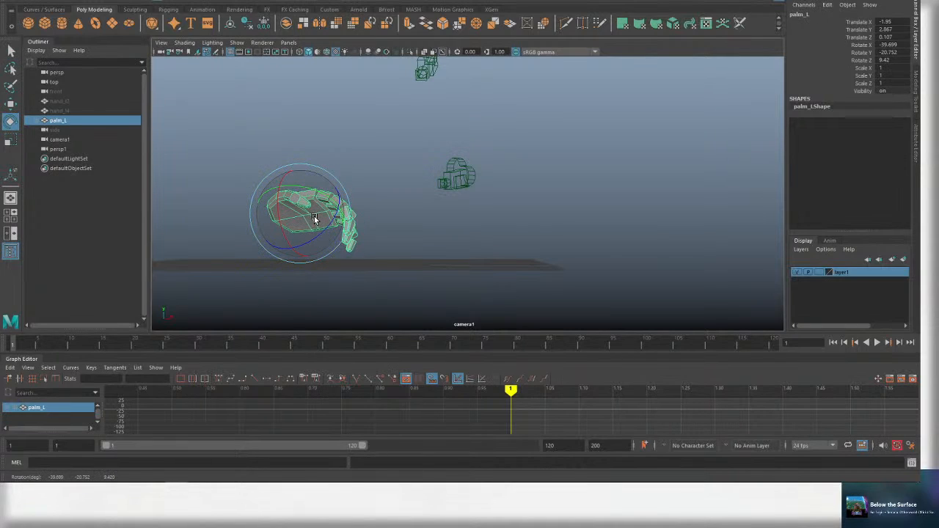
pyautogui.click(379, 207)
pyautogui.click(336, 209)
pyautogui.press('q')
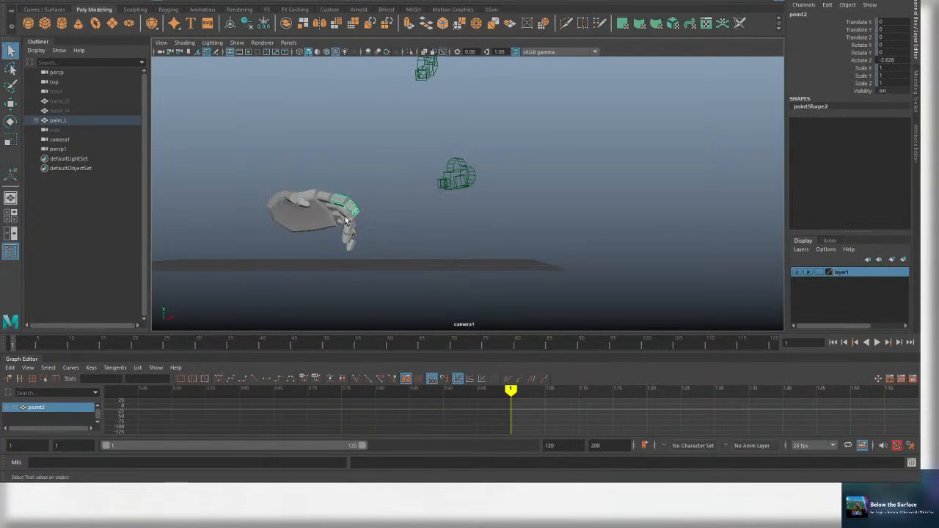
pyautogui.click(345, 219)
pyautogui.press('e')
pyautogui.press('q')
pyautogui.moveTo(364, 196); pyautogui.dragTo(369, 212)
# Rotate the lower finger segments outward, bringing pink2 to about Z -24.4, and save the scene.
pyautogui.click(347, 229)
pyautogui.press('e')
pyautogui.press('q')
pyautogui.click(349, 236)
pyautogui.press('e')
pyautogui.press('q')
pyautogui.click(347, 228)
pyautogui.press('e')
pyautogui.press('q')
pyautogui.hotkey('ctrl', 's')
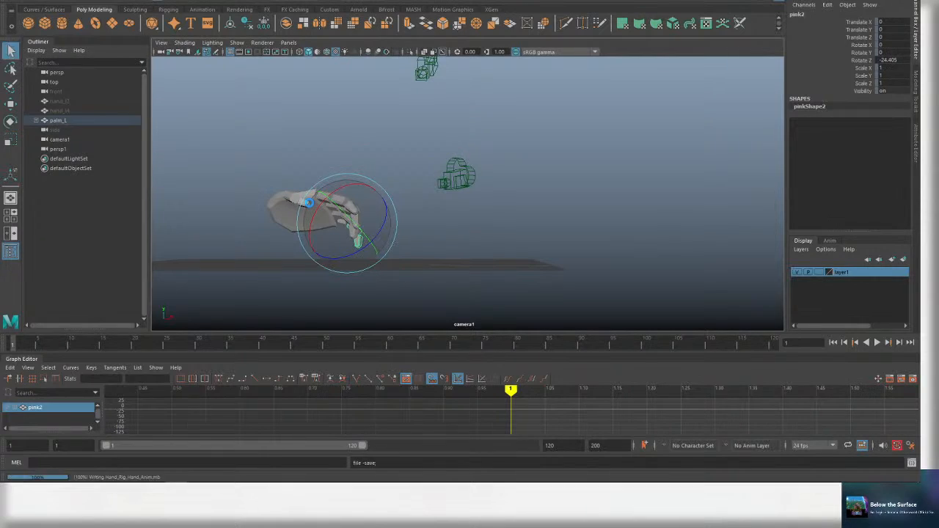
# Bend the thumb tip thumb2 to about X 42 over the palm and save the scene.
pyautogui.click(281, 196)
pyautogui.press('e')
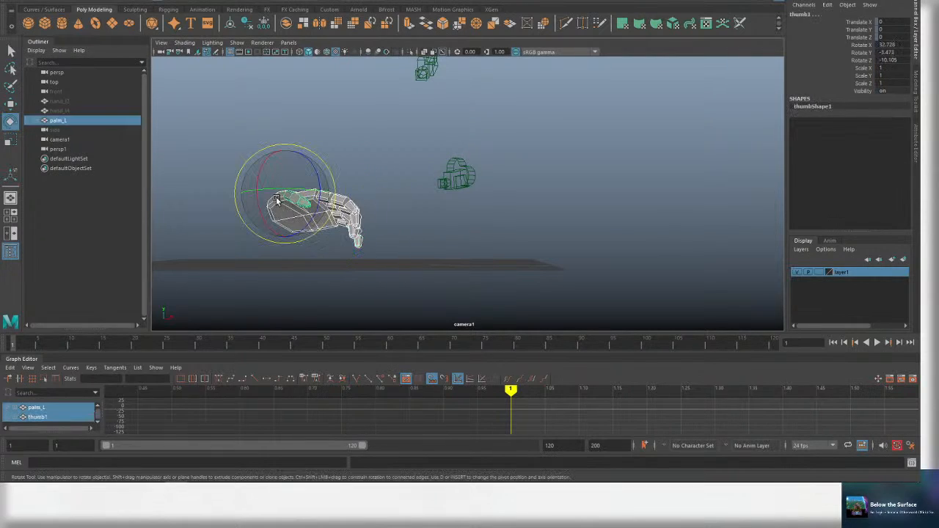
pyautogui.press('q')
pyautogui.click(295, 214)
pyautogui.press('e')
pyautogui.moveTo(295, 216); pyautogui.dragTo(317, 219)
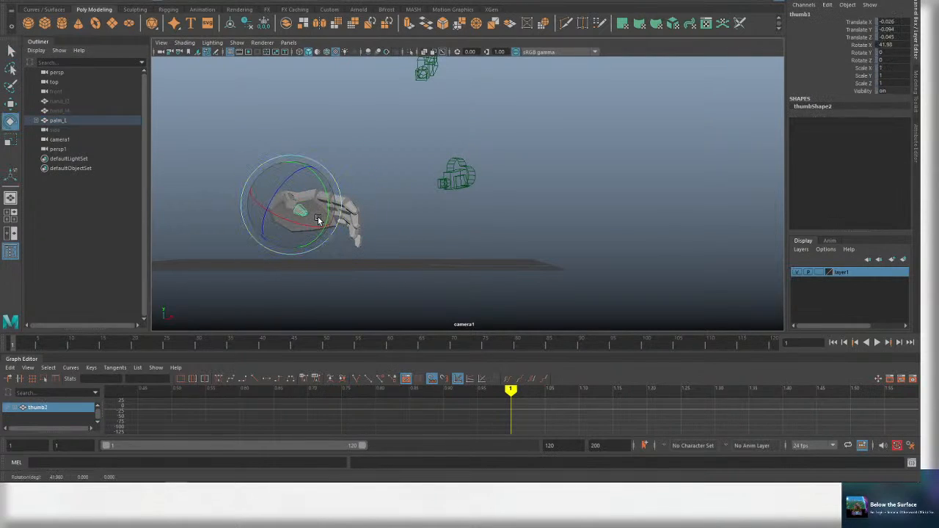
pyautogui.press('q')
pyautogui.click(433, 203)
pyautogui.click(321, 223)
pyautogui.hotkey('ctrl', 's')
pyautogui.click(517, 195)
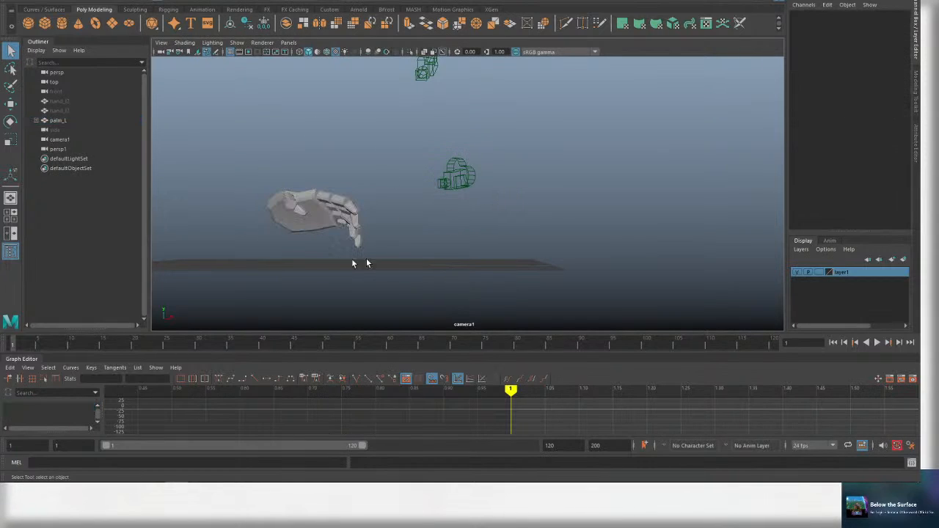
# Rotate palm_L to about X -42.7, Y -20.1, Z 16.1 and save the scene.
pyautogui.click(310, 224)
pyautogui.press('e')
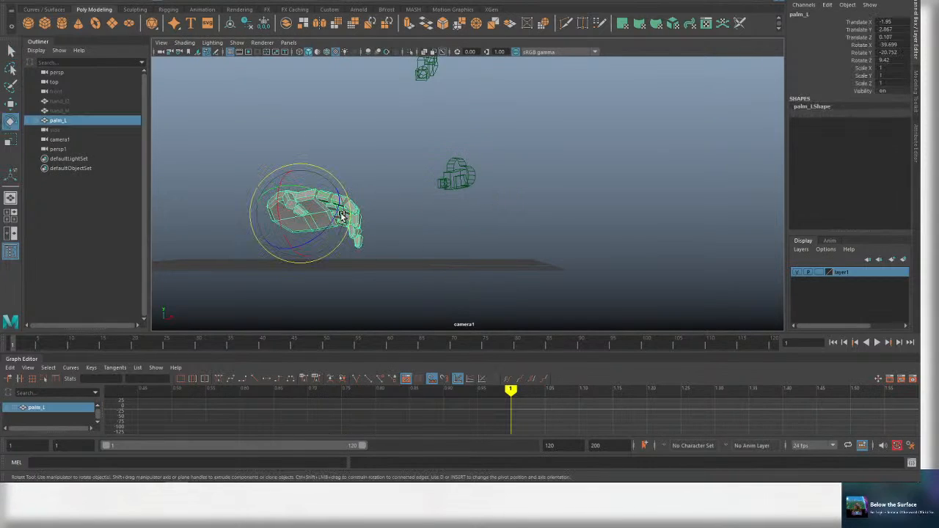
pyautogui.moveTo(339, 214)
pyautogui.mouseDown()
pyautogui.moveTo(323, 207)
pyautogui.moveTo(330, 213)
pyautogui.mouseUp()
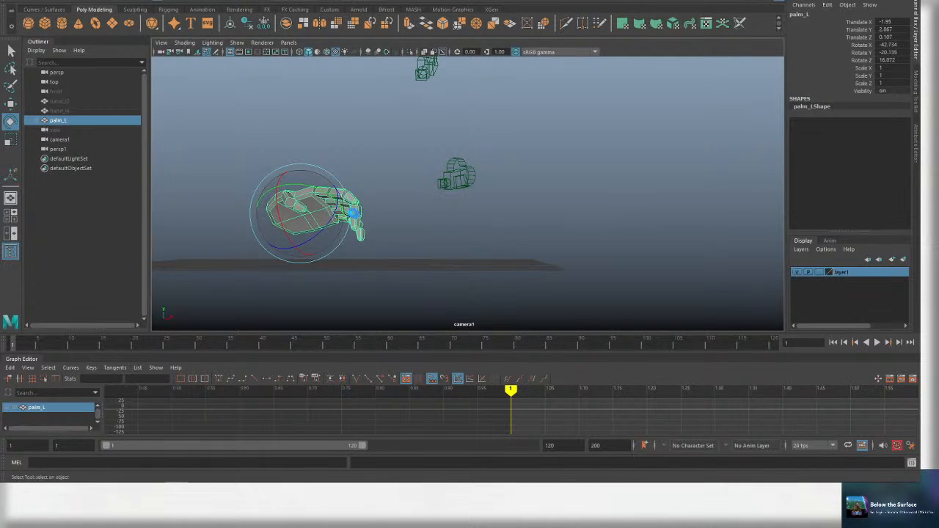
pyautogui.press('q')
pyautogui.hotkey('ctrl', 's')
pyautogui.hotkey('ctrl', 's')
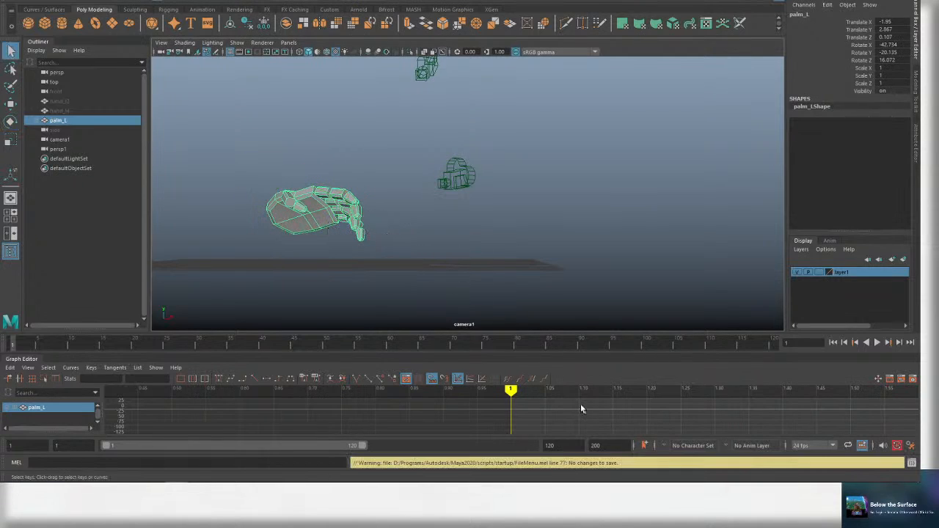
# Select all palm, finger and thumb segments, set a keyframe on them at frame 1 and save the scene.
pyautogui.keyDown('alt'); pyautogui.moveTo(581, 404); pyautogui.dragTo(486, 393, button='middle'); pyautogui.keyUp('alt')
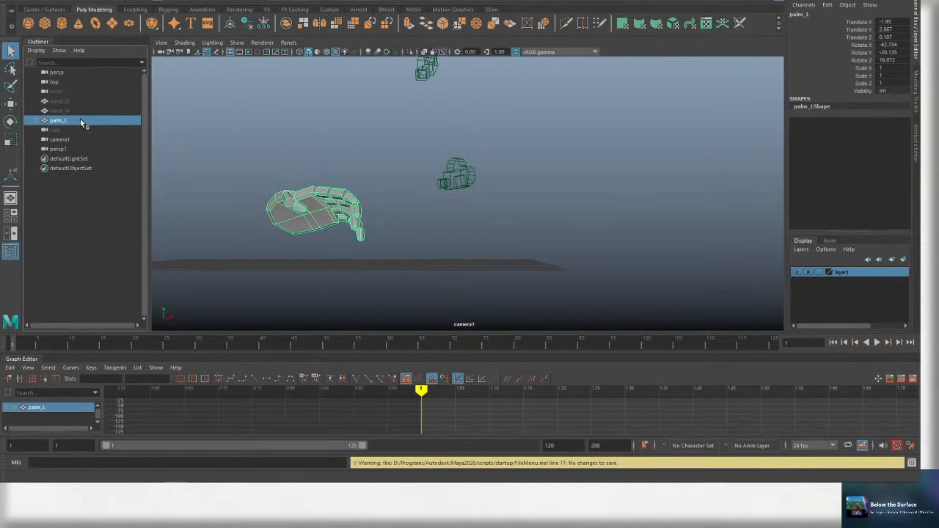
pyautogui.moveTo(231, 139); pyautogui.dragTo(329, 235)
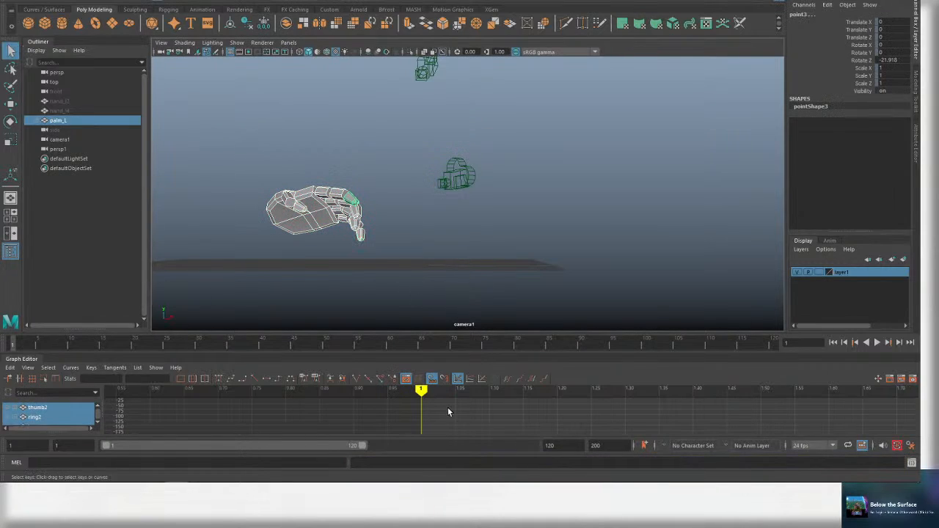
pyautogui.press('s')
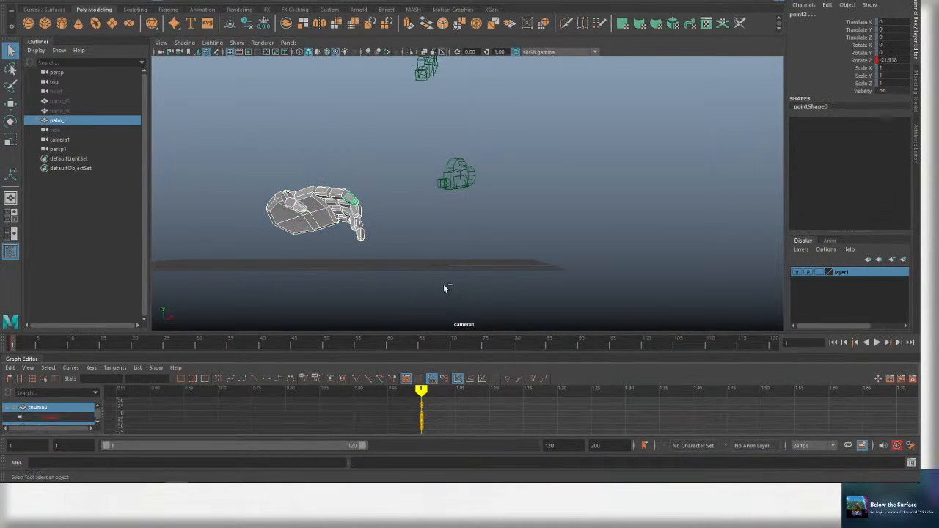
pyautogui.hotkey('ctrl', 's')
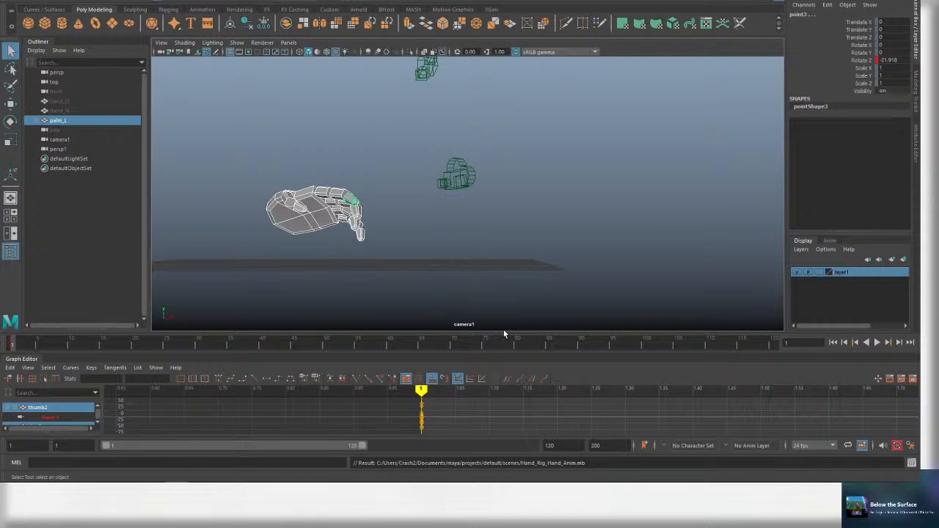
# Enlarge the Graph Editor and display only palm_L's keyed channels in it.
pyautogui.moveTo(503, 332); pyautogui.dragTo(499, 312)
pyautogui.keyDown('alt'); pyautogui.moveTo(488, 374); pyautogui.dragTo(347, 369, button='middle'); pyautogui.keyUp('alt')
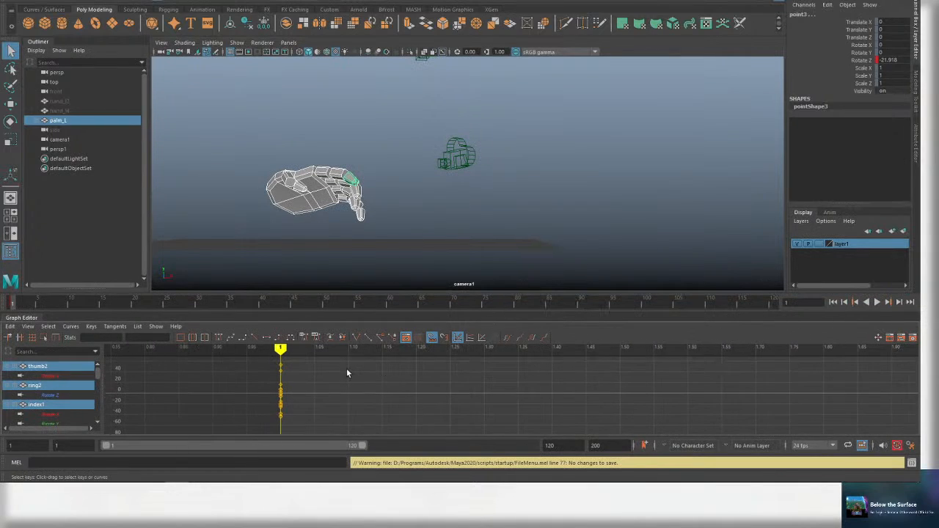
pyautogui.click(312, 204)
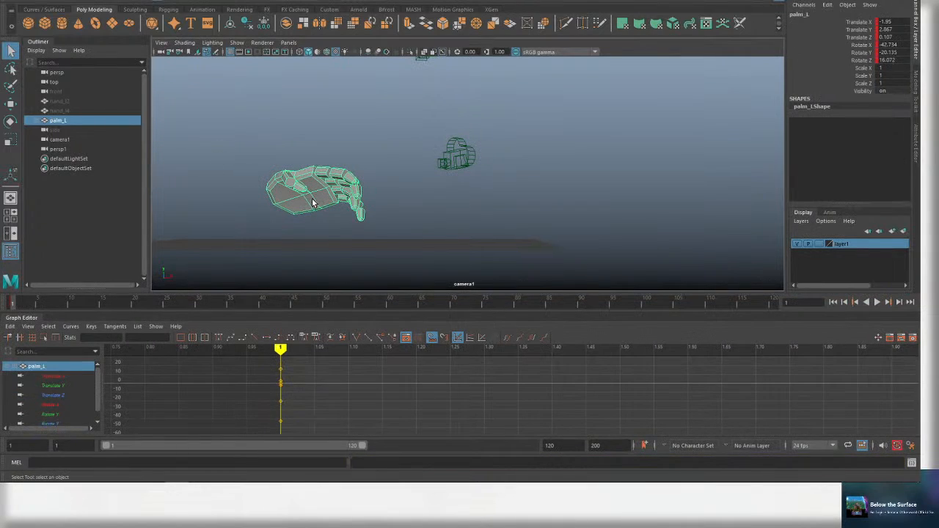
# Check the reference hand in giphy.gif, try small rotations of palm_L in Maya, undo them and save the scene.
pyautogui.hotkey('alt', 'Tab')
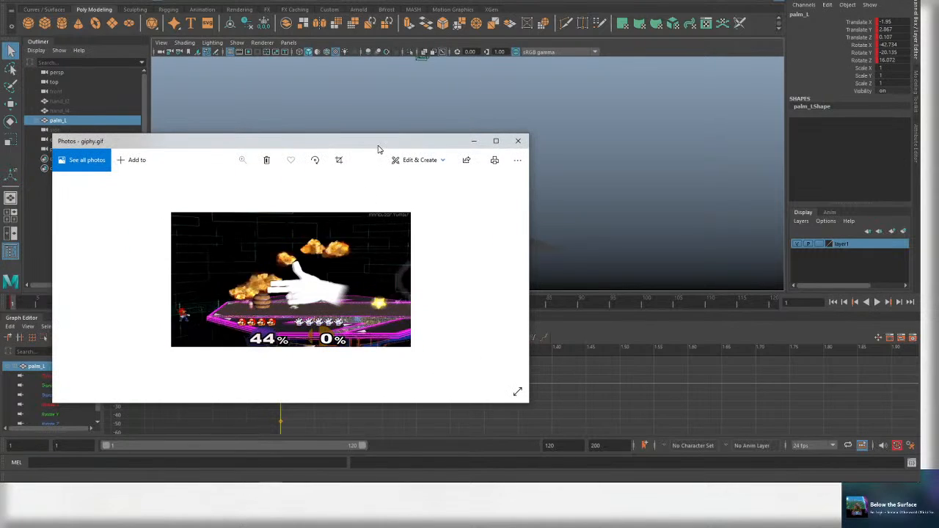
pyautogui.hotkey('alt', 'Tab')
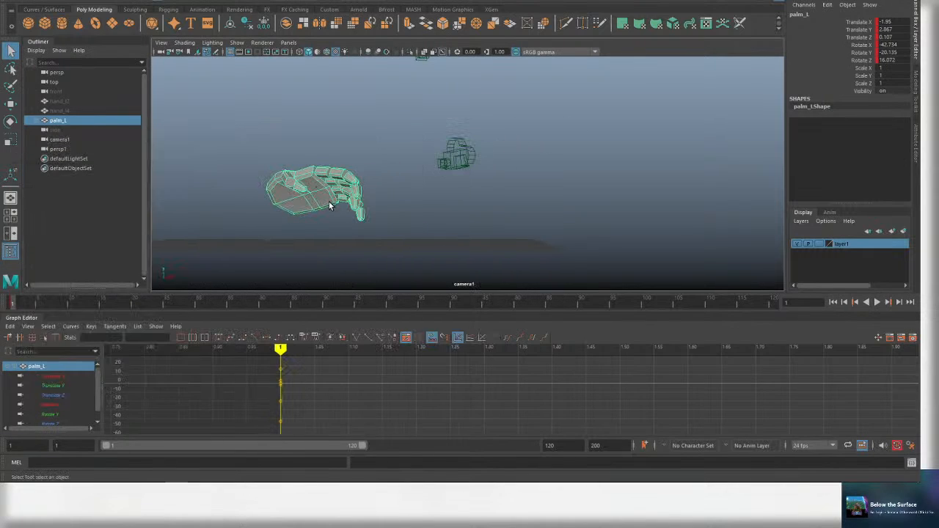
pyautogui.press('e')
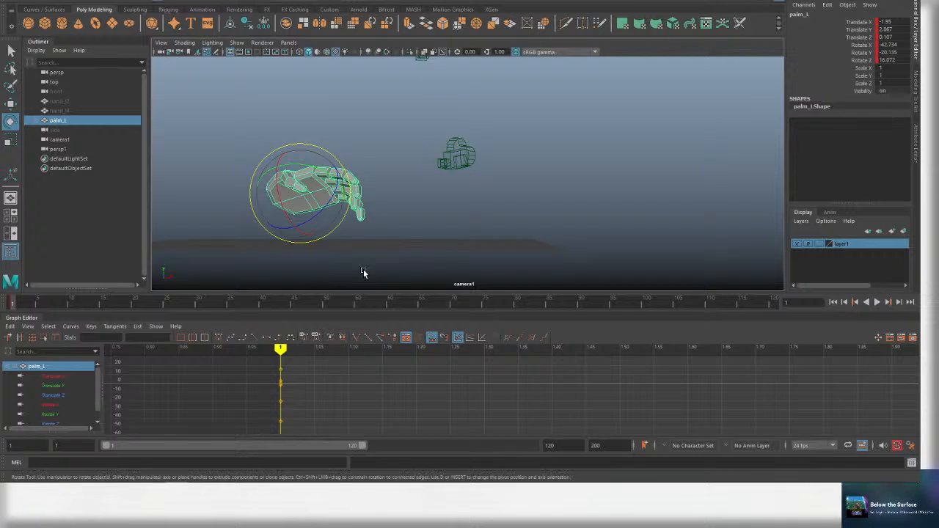
pyautogui.press('q')
pyautogui.press('e')
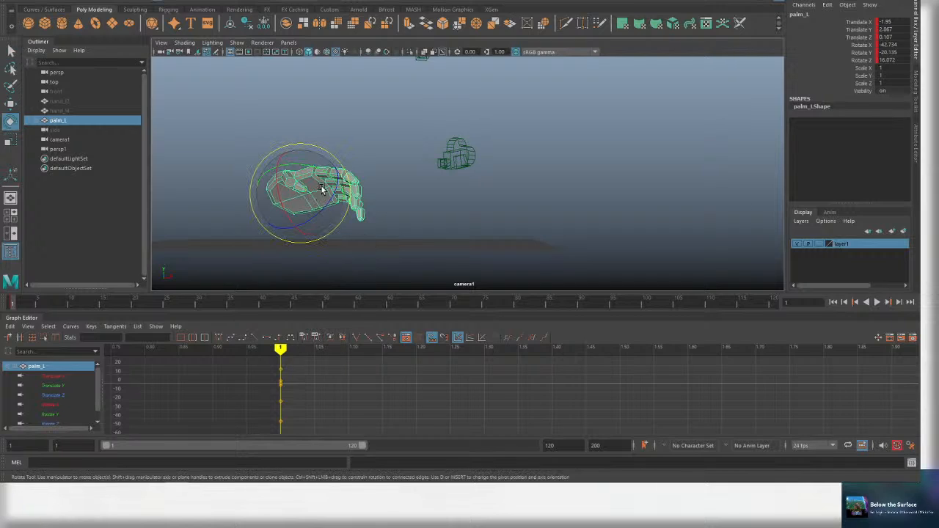
pyautogui.moveTo(316, 201); pyautogui.dragTo(336, 209)
pyautogui.hotkey('ctrl', 'z')
pyautogui.hotkey('ctrl', 's')
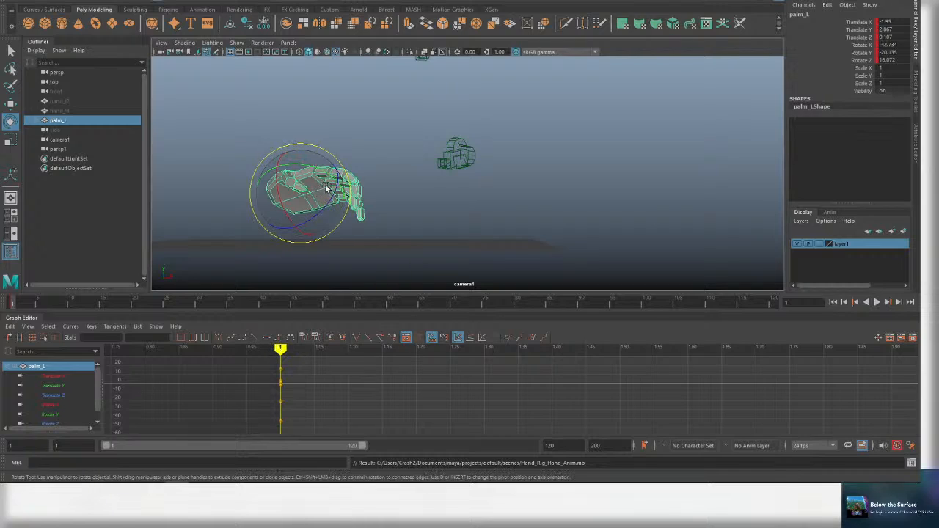
pyautogui.moveTo(327, 188); pyautogui.dragTo(321, 187)
pyautogui.hotkey('ctrl', 'z')
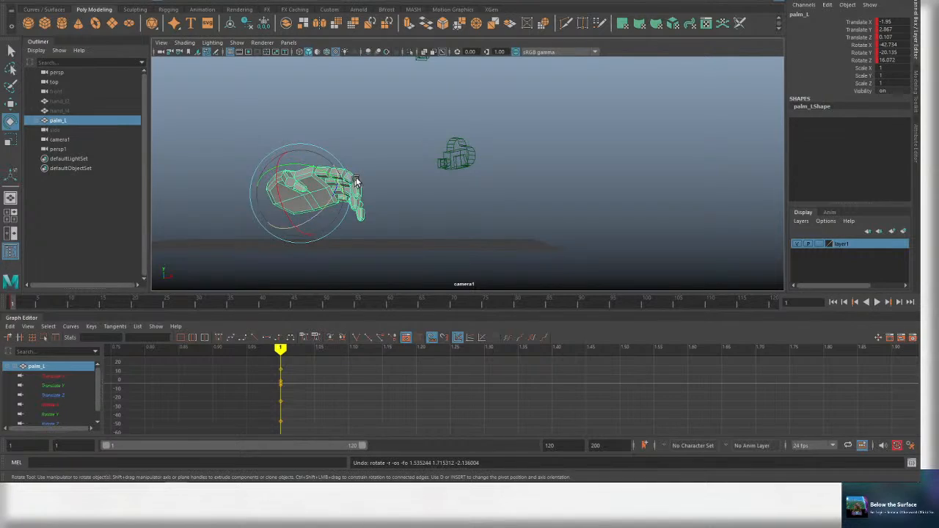
pyautogui.hotkey('ctrl', 's')
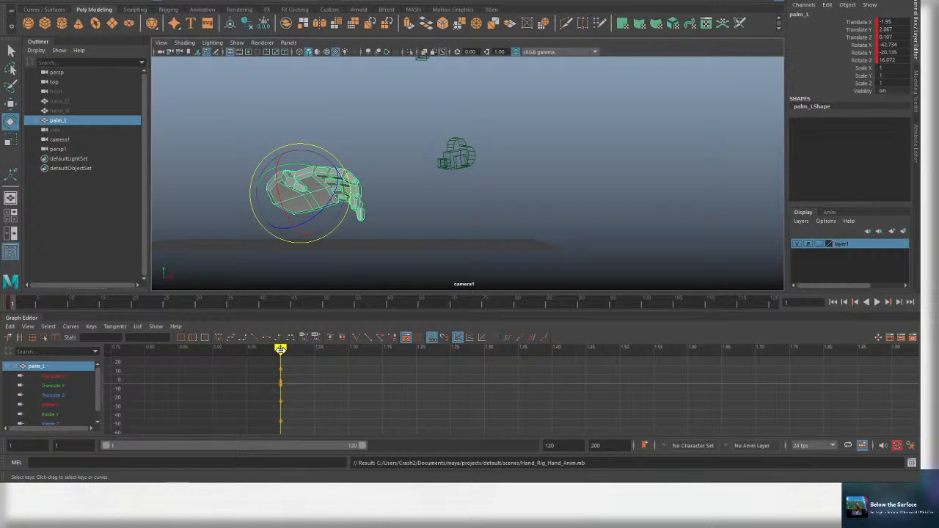
# Briefly play and stop the animation, and widen the Graph Editor's visible frame range around the frame 1 key.
pyautogui.hotkey('alt', 'v')
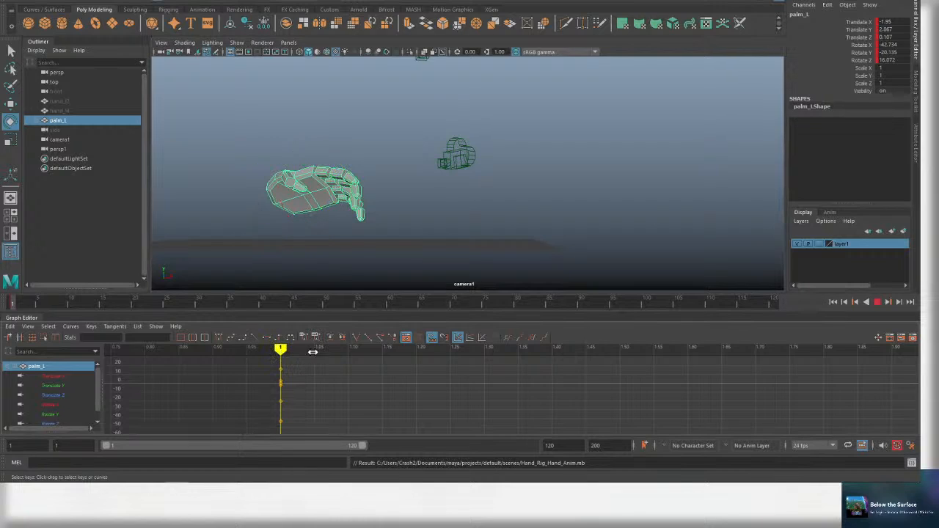
pyautogui.hotkey('alt', 'v')
pyautogui.scroll(-5, 432, 383)
pyautogui.keyDown('alt'); pyautogui.moveTo(432, 384); pyautogui.dragTo(326, 381, button='middle'); pyautogui.keyUp('alt')
pyautogui.scroll(-1, 379, 374)
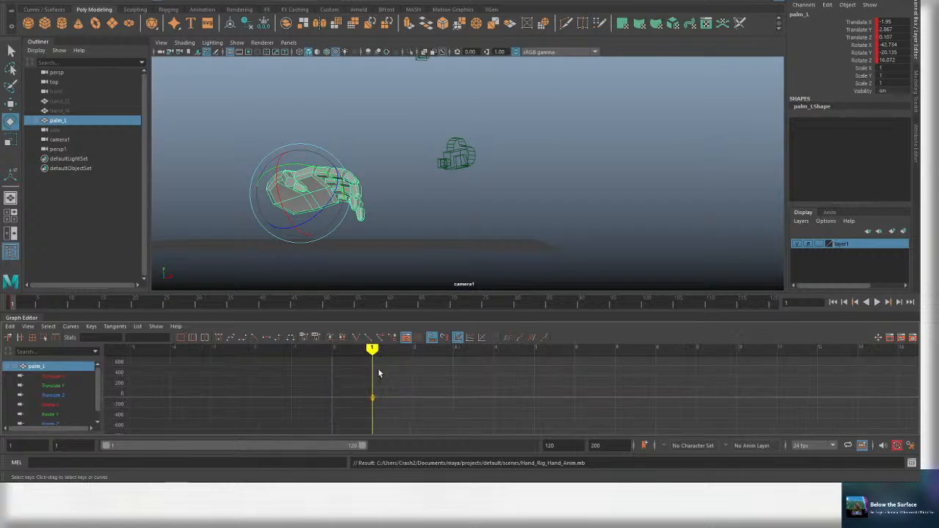
# Play and stop the animation with a wider frame range shown in the Graph Editor, and return to frame 1.
pyautogui.scroll(-3, 379, 375)
pyautogui.keyDown('alt'); pyautogui.moveTo(488, 374); pyautogui.dragTo(404, 386, button='middle'); pyautogui.keyUp('alt')
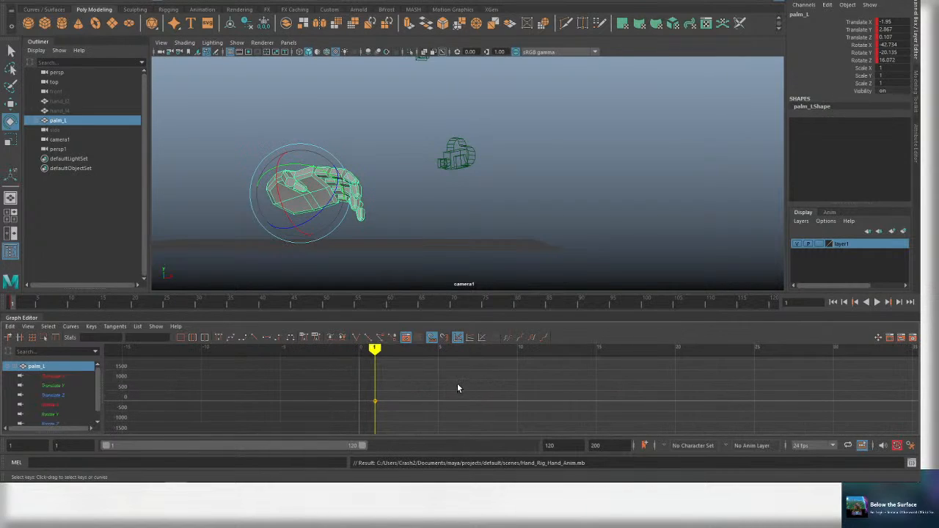
pyautogui.hotkey('alt', 'v')
pyautogui.scroll(-3, 457, 386)
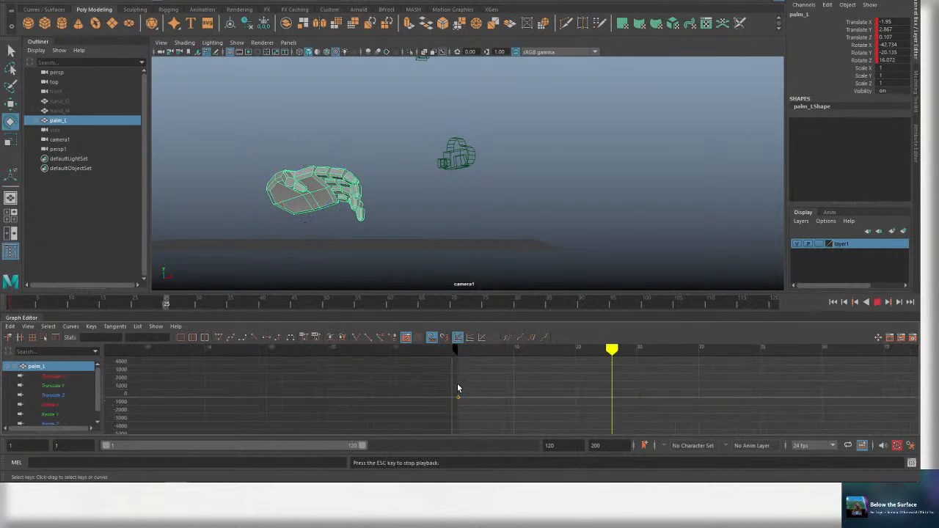
pyautogui.hotkey('alt', 'v')
pyautogui.moveTo(461, 349)
pyautogui.mouseDown()
pyautogui.moveTo(487, 357)
pyautogui.moveTo(462, 360)
pyautogui.mouseUp()
pyautogui.hotkey('alt', 'v')
pyautogui.hotkey('alt', 'v')
pyautogui.click(457, 349)
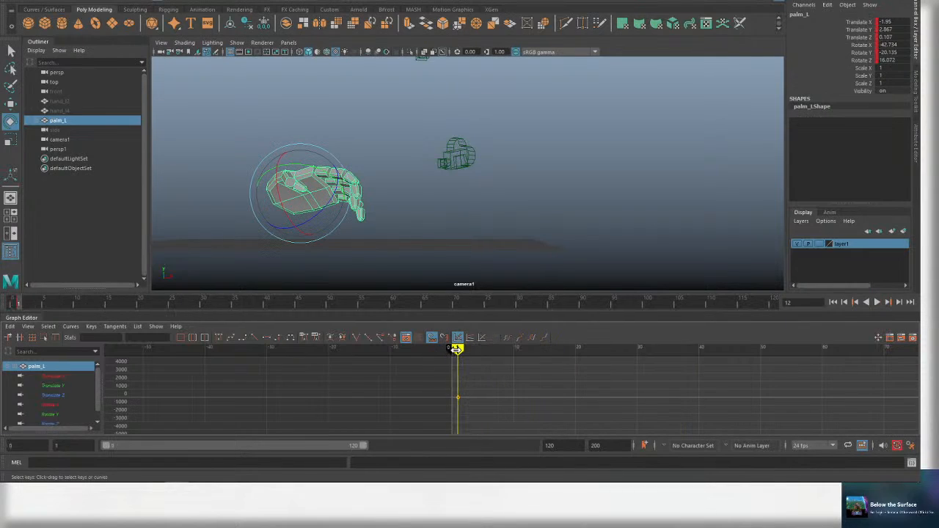
pyautogui.moveTo(450, 350); pyautogui.dragTo(456, 350)
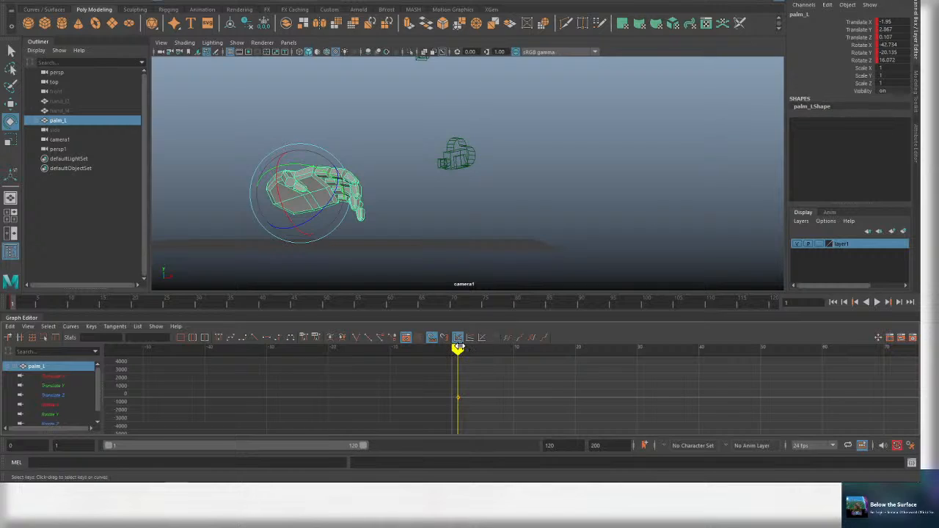
# Save the scene and key palm_L at frame 10 with its open side facing the camera, rotated to X -87.216, Y -1.963, Z 1.722.
pyautogui.moveTo(458, 348); pyautogui.dragTo(513, 351)
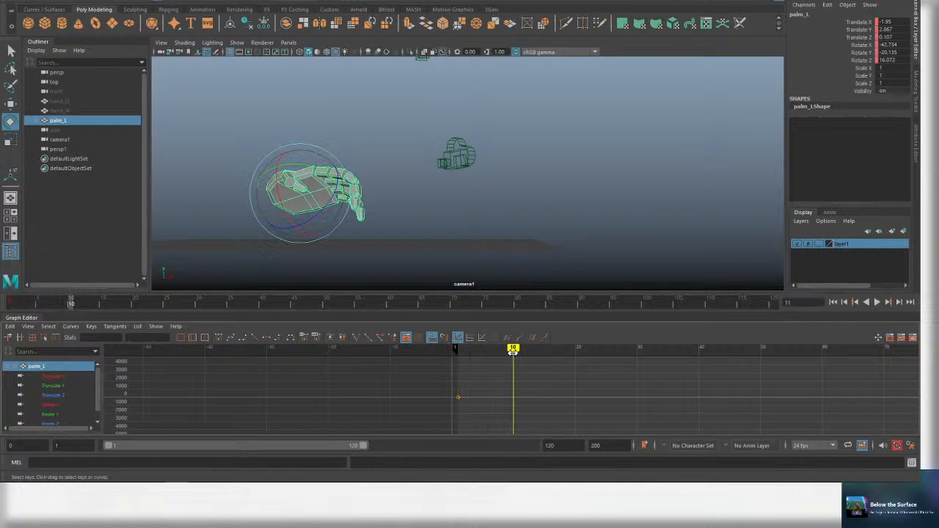
pyautogui.press('q')
pyautogui.keyDown('alt'); pyautogui.keyDown('shift'); pyautogui.moveTo(507, 366); pyautogui.dragTo(347, 367, button='middle'); pyautogui.keyUp('shift'); pyautogui.keyUp('alt')
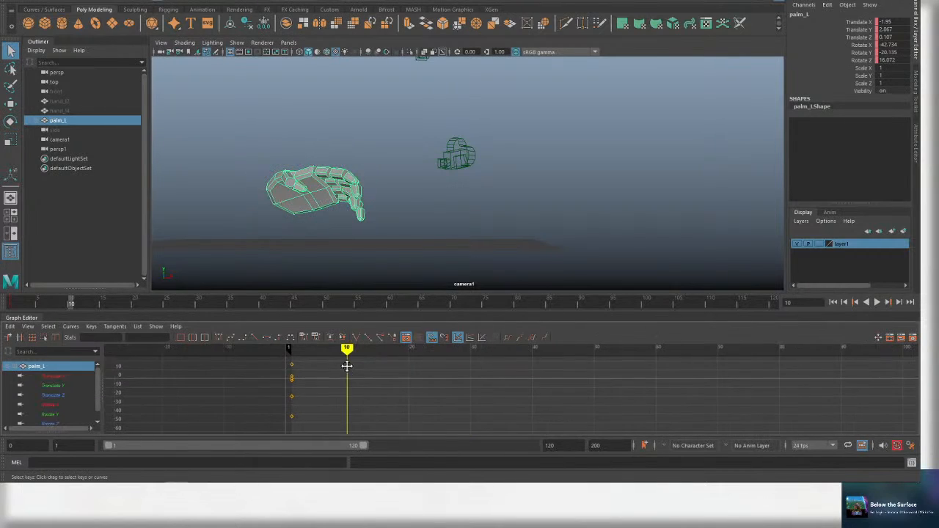
pyautogui.keyDown('alt'); pyautogui.keyDown('shift'); pyautogui.moveTo(349, 367); pyautogui.dragTo(393, 376, button='right'); pyautogui.keyUp('shift'); pyautogui.keyUp('alt')
pyautogui.hotkey('ctrl', 's')
pyautogui.press('e')
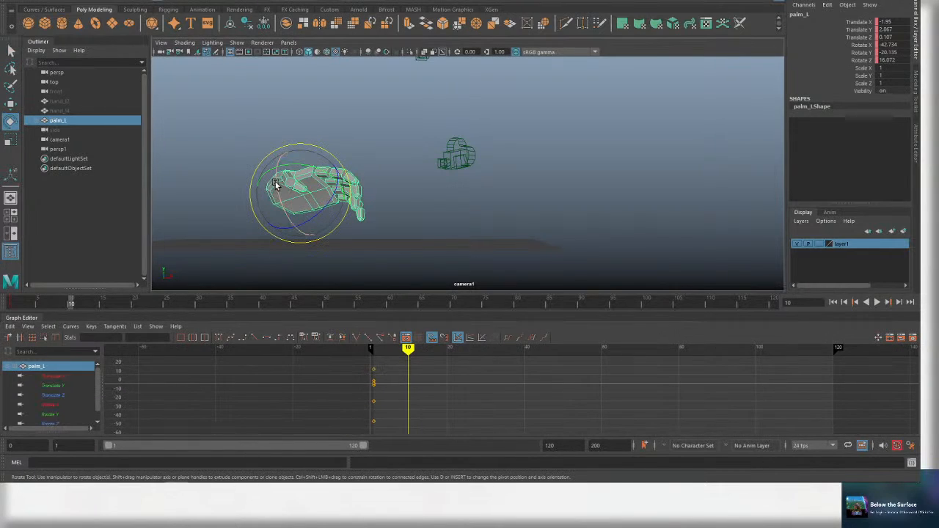
pyautogui.moveTo(271, 199); pyautogui.dragTo(312, 170)
pyautogui.press('q')
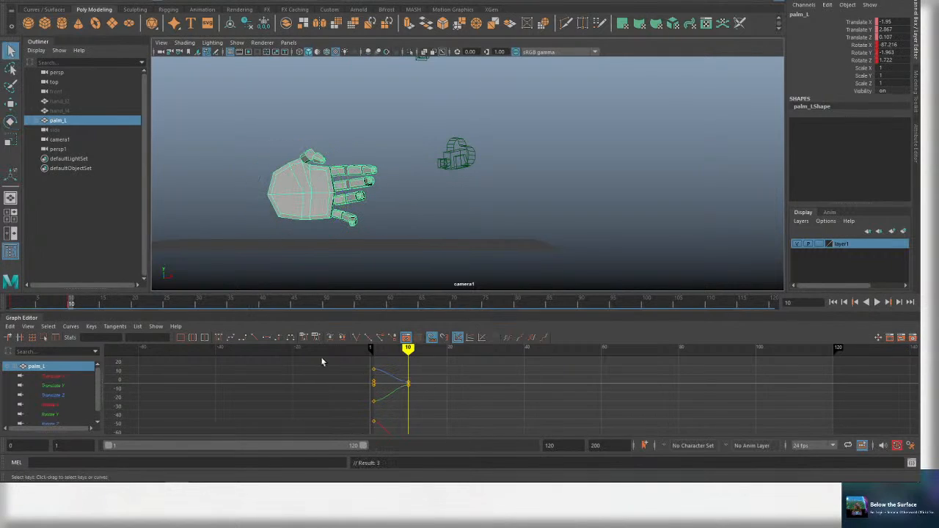
# Shift palm_L's frame 1 and frame 10 keys nine frames forward to frames 10 and 19, and save the scene.
pyautogui.scroll(-3, 382, 385)
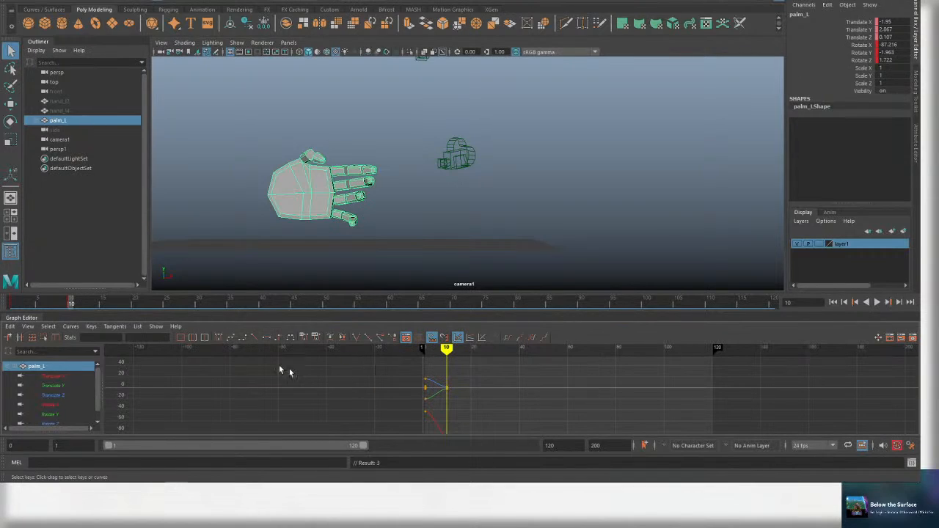
pyautogui.moveTo(405, 371); pyautogui.dragTo(465, 413)
pyautogui.keyDown('shift'); pyautogui.moveTo(450, 398); pyautogui.dragTo(472, 399, button='middle'); pyautogui.keyUp('shift')
pyautogui.click(408, 219)
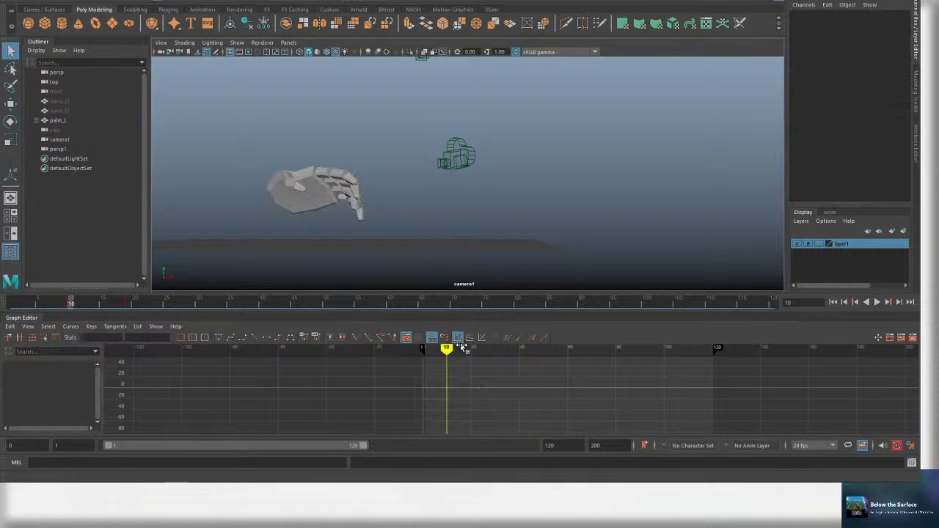
pyautogui.hotkey('ctrl', 's')
# Select palm_L and set a keyframe on it at frame 1, ahead of its frame 10 and 19 keys.
pyautogui.moveTo(445, 352); pyautogui.dragTo(425, 353)
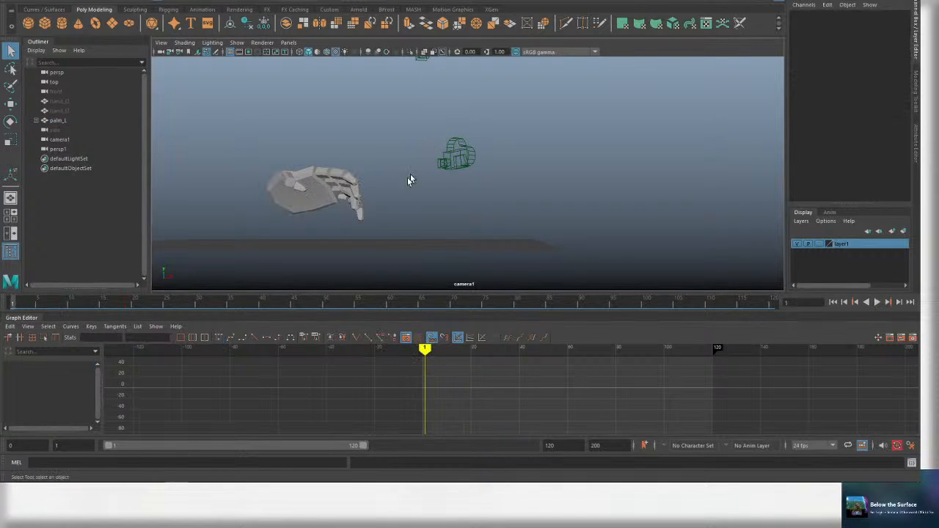
pyautogui.click(297, 209)
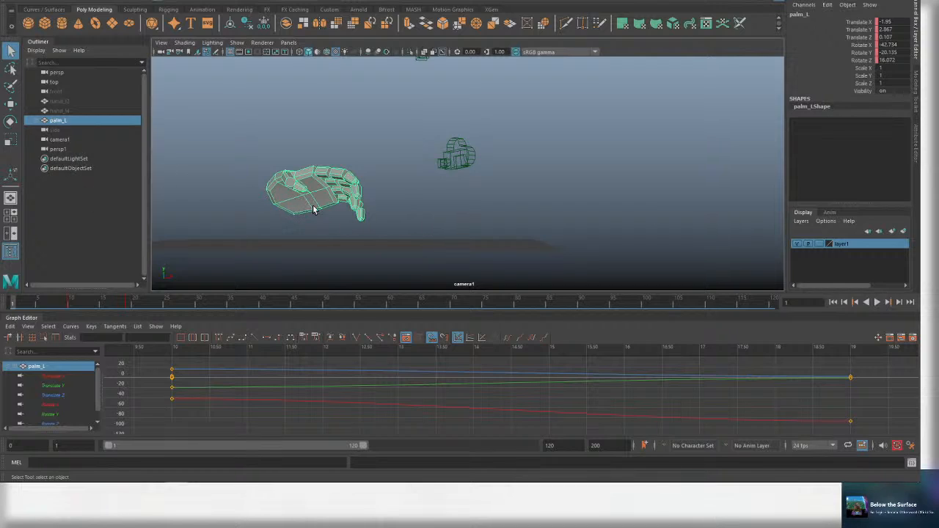
pyautogui.scroll(-6, 462, 405)
pyautogui.press('.')
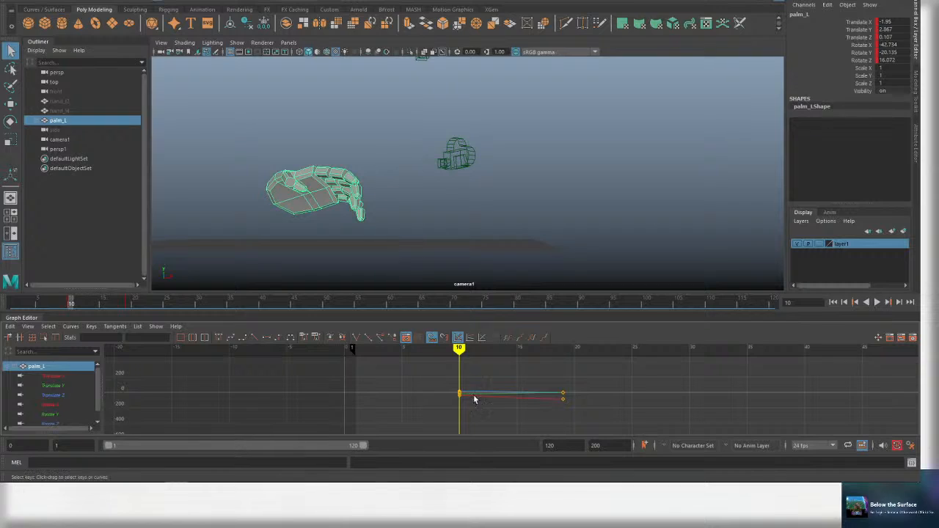
pyautogui.moveTo(452, 349)
pyautogui.mouseDown()
pyautogui.moveTo(482, 349)
pyautogui.moveTo(365, 349)
pyautogui.moveTo(360, 360)
pyautogui.mouseUp()
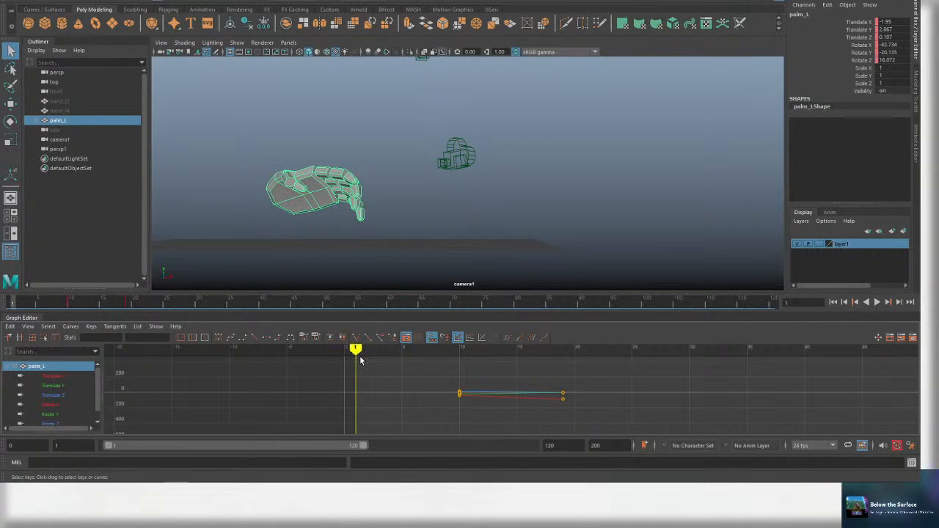
pyautogui.moveTo(429, 376); pyautogui.dragTo(468, 403)
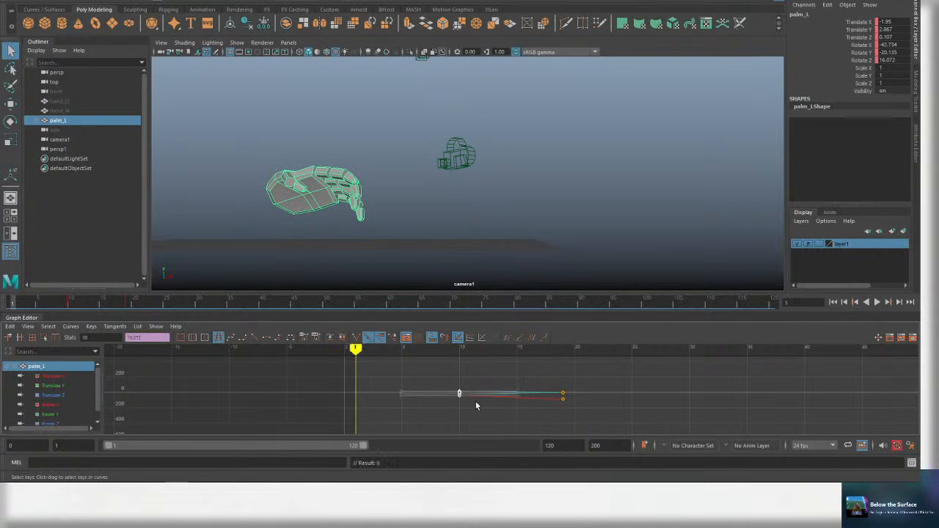
pyautogui.press('s')
pyautogui.press('e')
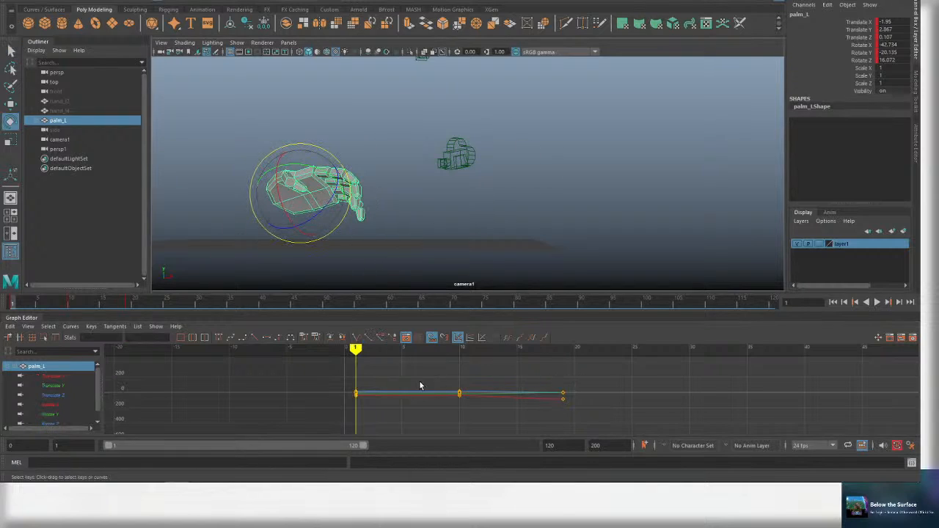
# Compare palm_L's poses at frames 1 and 10, and save the scene.
pyautogui.scroll(-3, 422, 385)
pyautogui.press('e')
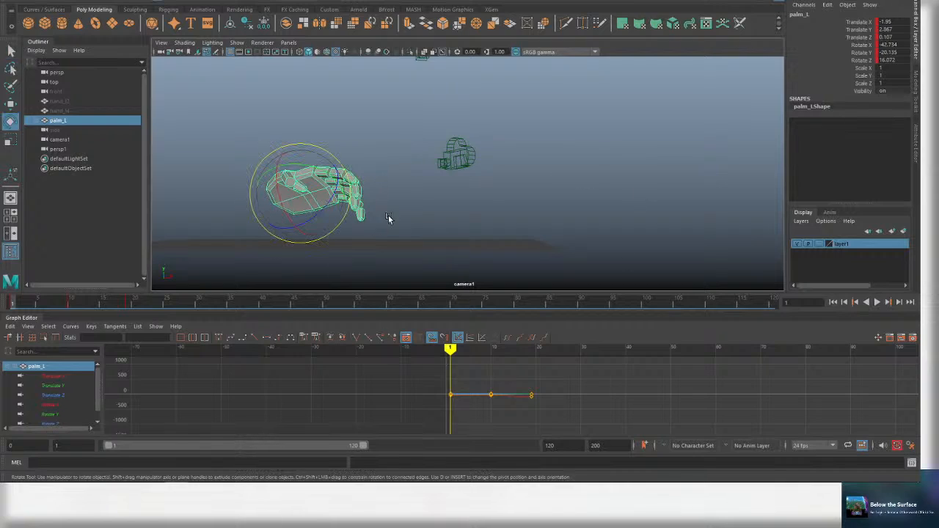
pyautogui.moveTo(464, 354)
pyautogui.mouseDown()
pyautogui.moveTo(486, 351)
pyautogui.moveTo(447, 351)
pyautogui.moveTo(491, 350)
pyautogui.mouseUp()
pyautogui.press('w')
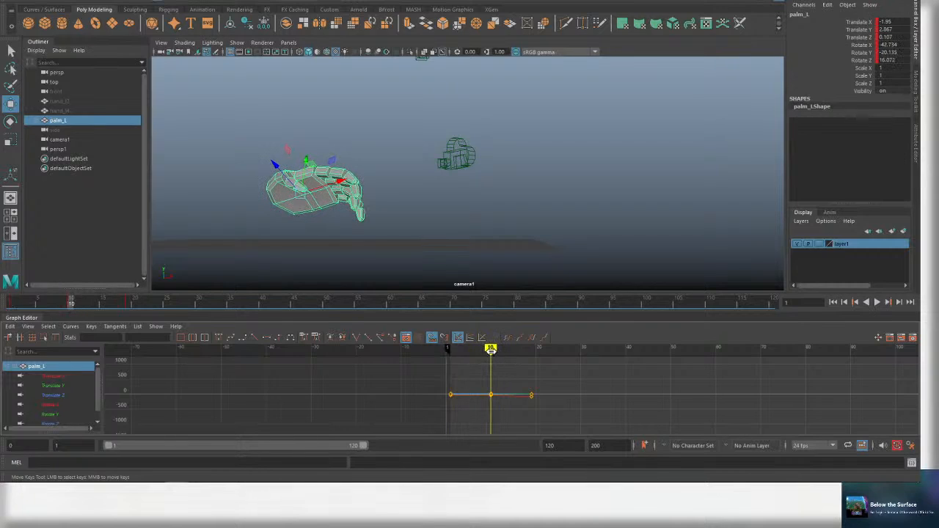
pyautogui.hotkey('ctrl', 's')
pyautogui.press(',')
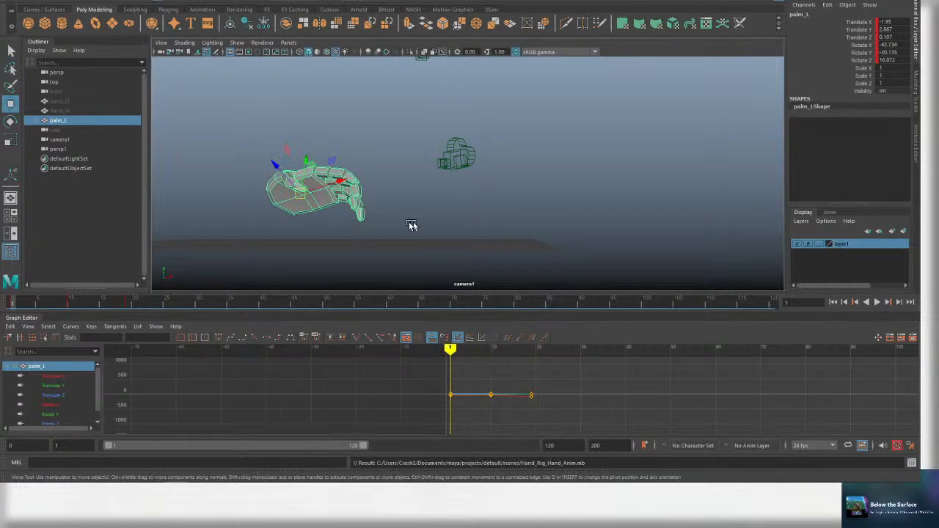
# Repose palm_L at frame 1 with translation -1.923, 2.732, 0.101 and rotation -39.15, -20.867, 12.209, checking it with short playbacks.
pyautogui.press('e')
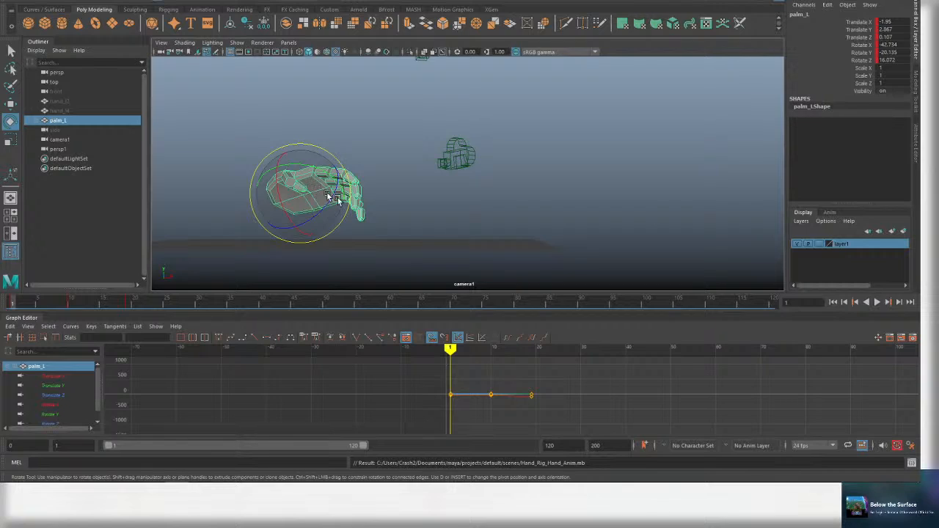
pyautogui.hotkey('alt', 'v')
pyautogui.hotkey('alt', 'v')
pyautogui.moveTo(475, 350); pyautogui.dragTo(451, 351)
pyautogui.hotkey('alt', 'v')
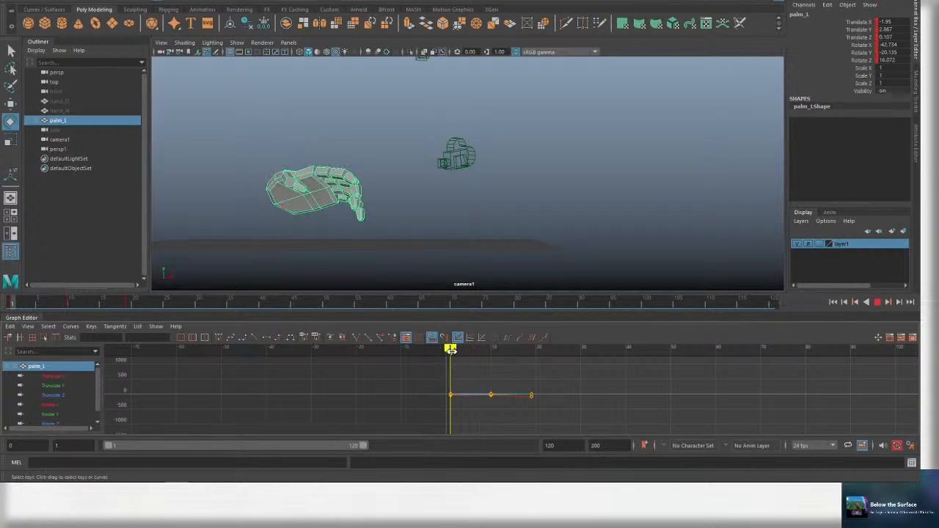
pyautogui.press('w')
pyautogui.hotkey('alt', 'v')
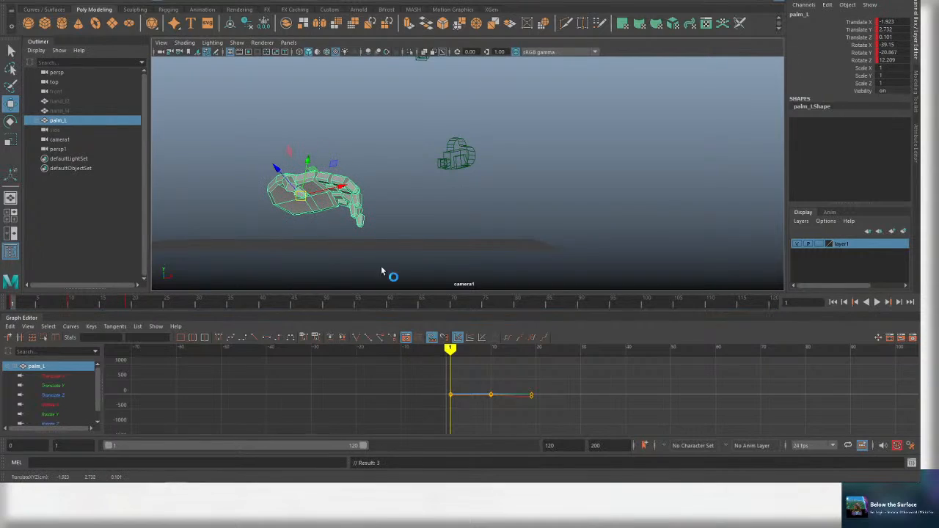
# Step through palm_L's keyed poses at frames 1, 10 and 19.
pyautogui.moveTo(454, 351); pyautogui.dragTo(490, 350)
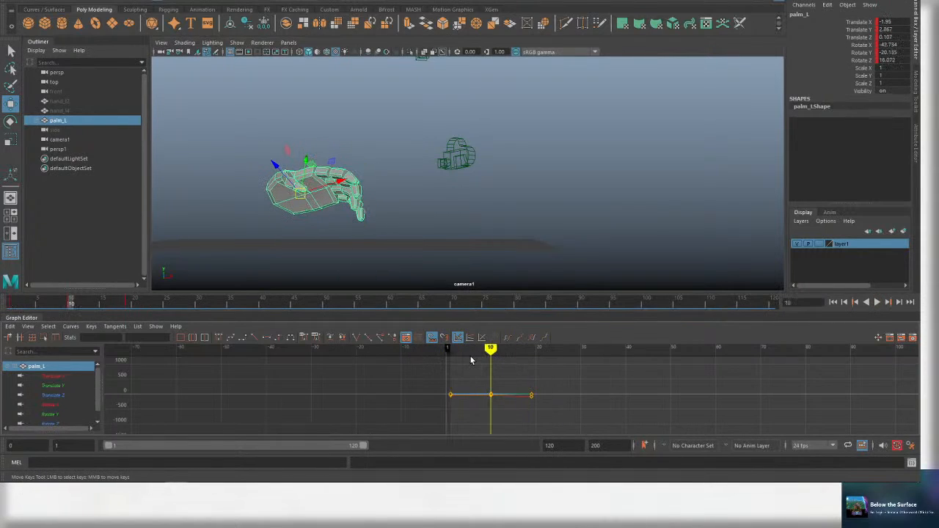
pyautogui.press(',')
pyautogui.press('.')
pyautogui.press('.')
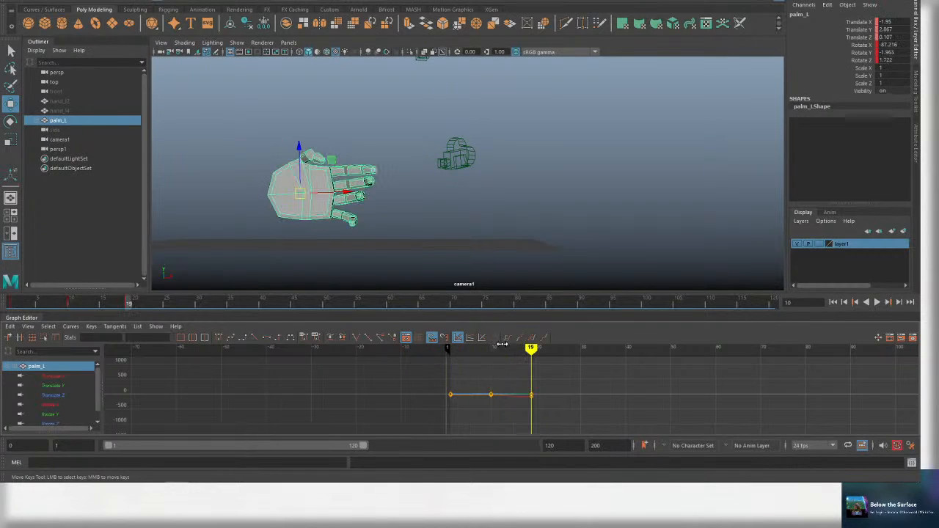
pyautogui.press('.')
pyautogui.press('.')
pyautogui.press(',')
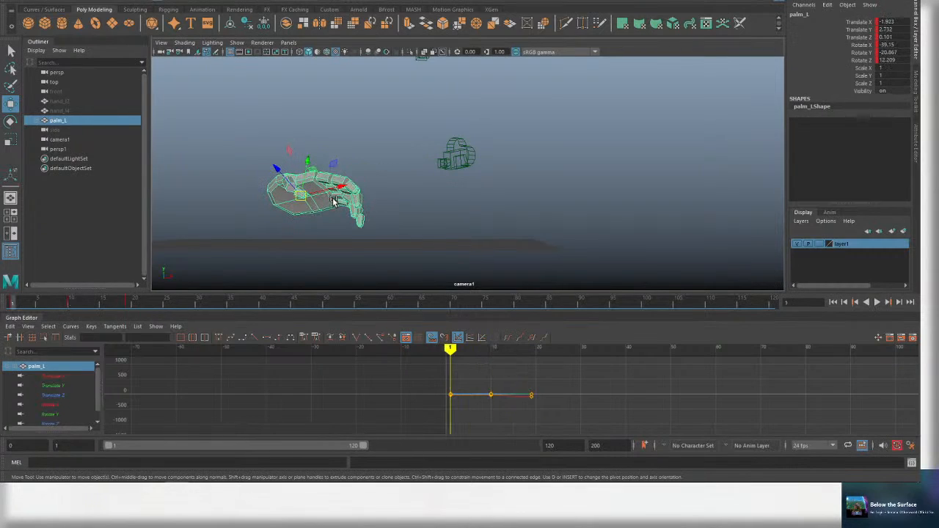
# Copy palm_L's frame 1 keys, paste them at frame 10 and save the scene.
pyautogui.moveTo(436, 377); pyautogui.dragTo(466, 421)
pyautogui.hotkey('ctrl', 'c')
pyautogui.press('.')
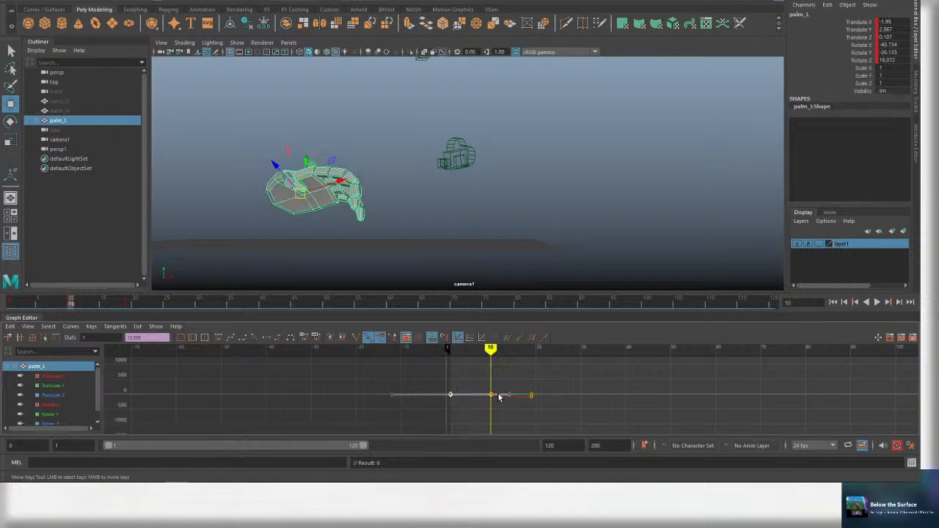
pyautogui.hotkey('ctrl', 'v')
pyautogui.moveTo(457, 352); pyautogui.dragTo(450, 351)
pyautogui.press('.')
pyautogui.press('e')
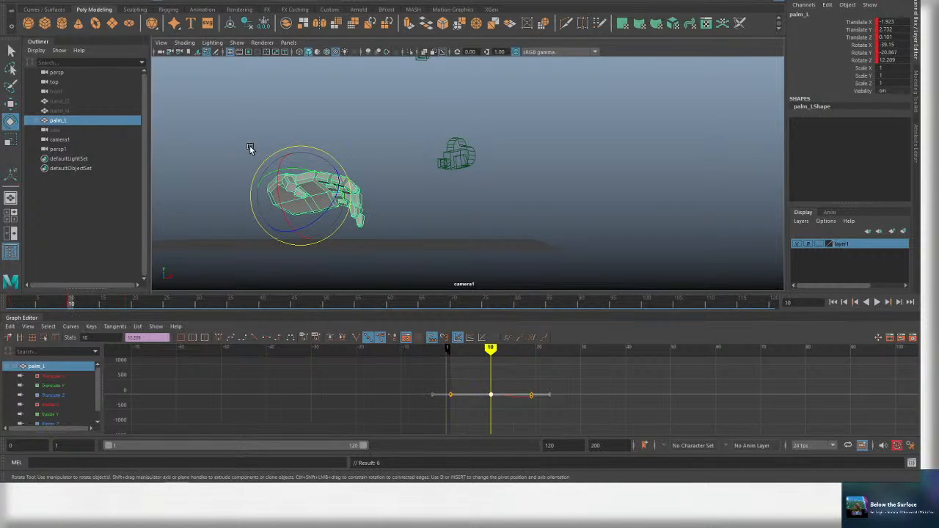
pyautogui.hotkey('ctrl', 's')
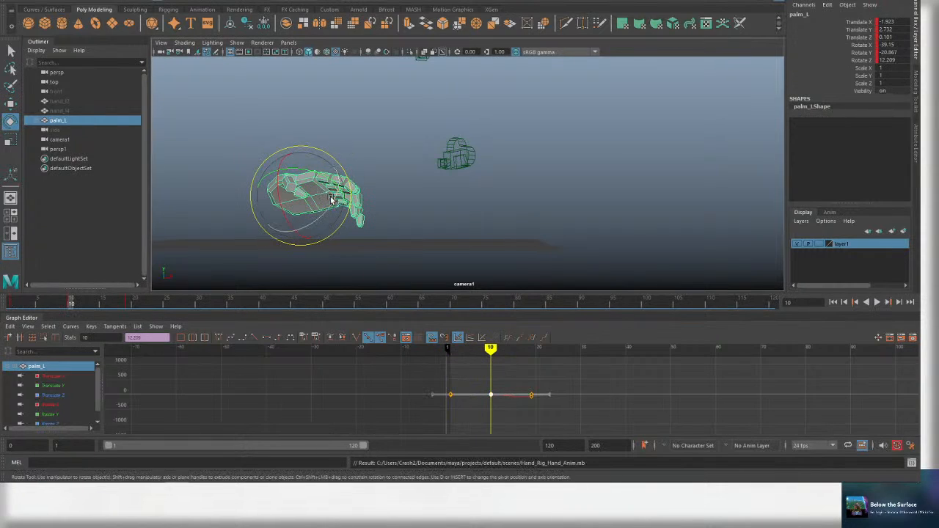
# At frame 10, rotate palm_L slightly to -37.787, -21.177, 10.398, lower it to about Translate Y 2.651, and save the scene.
pyautogui.press(',')
pyautogui.press('.')
pyautogui.moveTo(328, 194); pyautogui.dragTo(330, 196)
pyautogui.press('w')
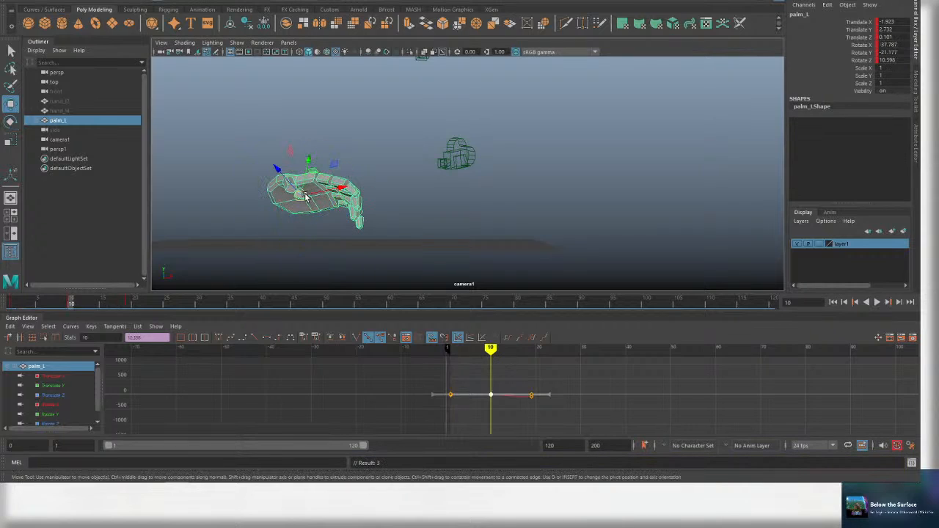
pyautogui.hotkey('ctrl', 's')
# Scrub and play through palm_L's motion between frames 1 and 19 to review it.
pyautogui.moveTo(491, 351); pyautogui.dragTo(450, 351)
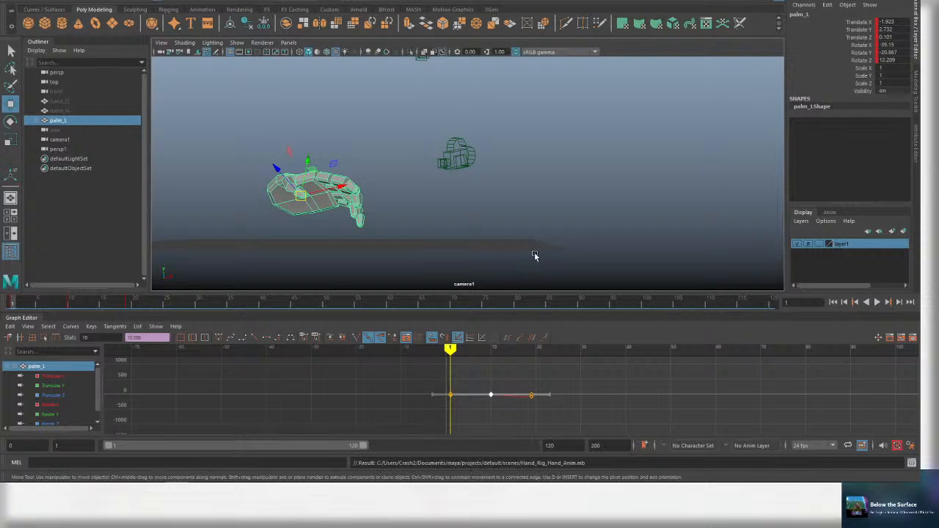
pyautogui.moveTo(482, 350); pyautogui.dragTo(446, 350)
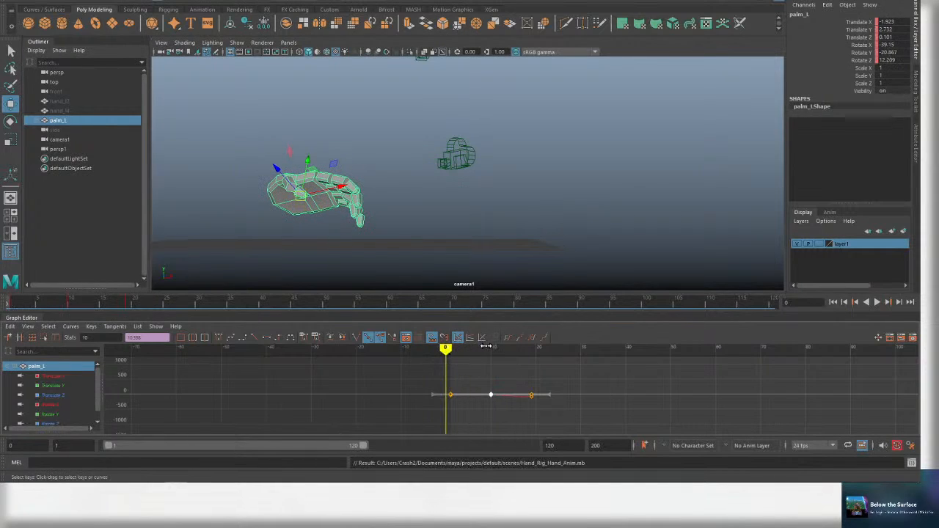
pyautogui.hotkey('alt', 'v')
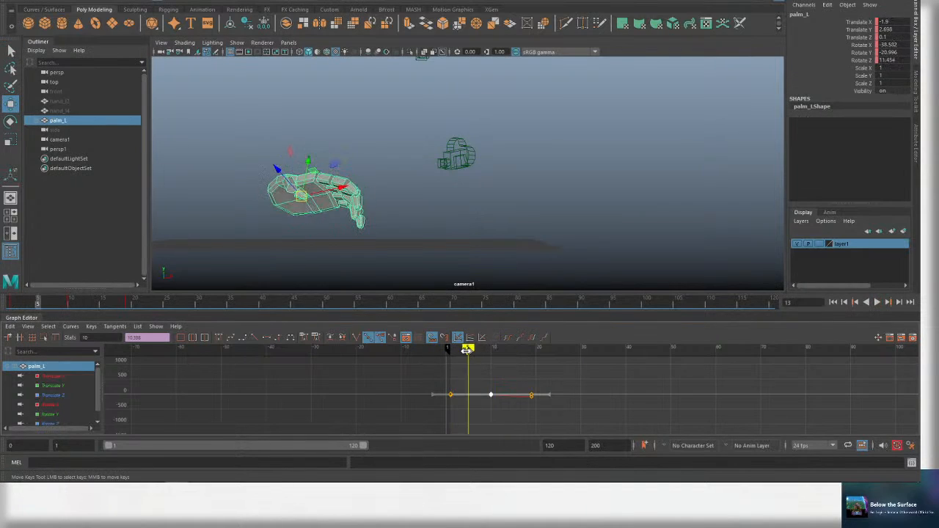
pyautogui.press('Escape')
pyautogui.hotkey('alt', 'v')
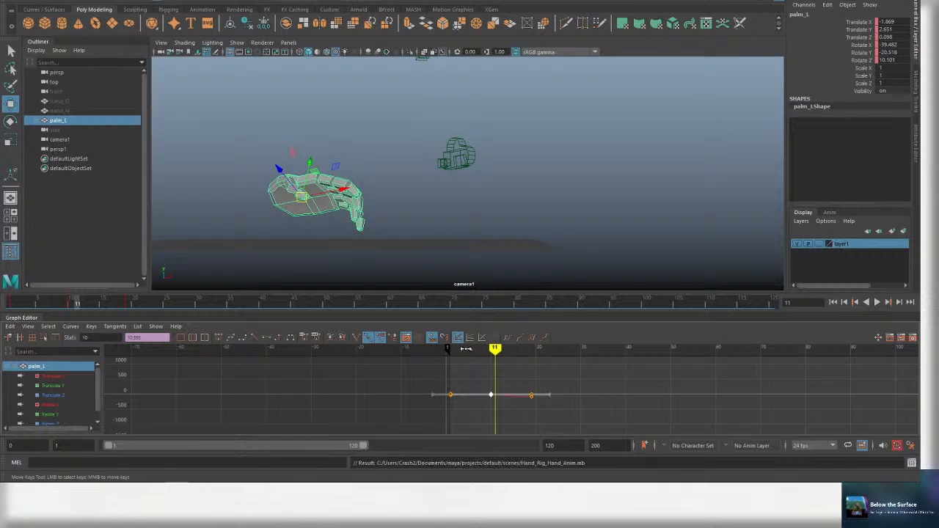
pyautogui.moveTo(454, 349); pyautogui.dragTo(531, 350)
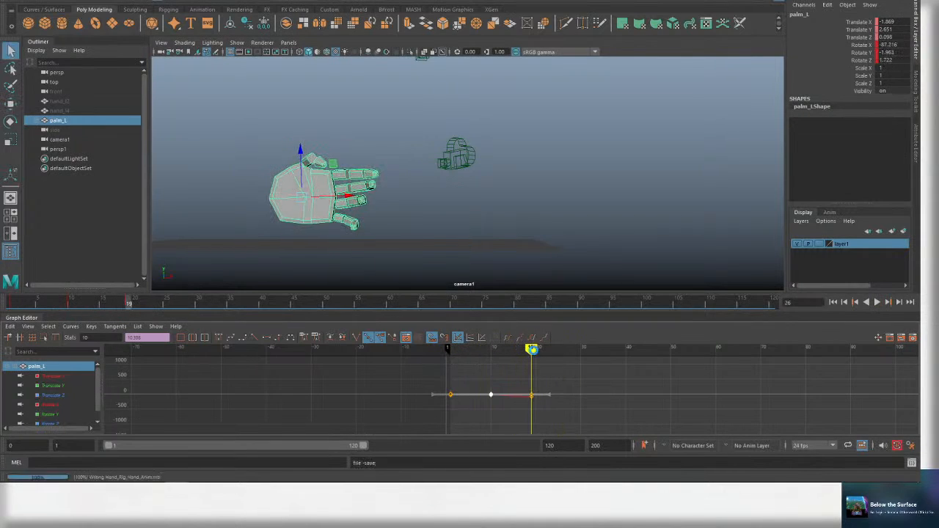
# Save the scene and replay the animation from the start.
pyautogui.hotkey('ctrl', 's')
pyautogui.hotkey('alt', 'v')
pyautogui.hotkey('alt', 'shift', 'v')
pyautogui.hotkey('alt', 'v')
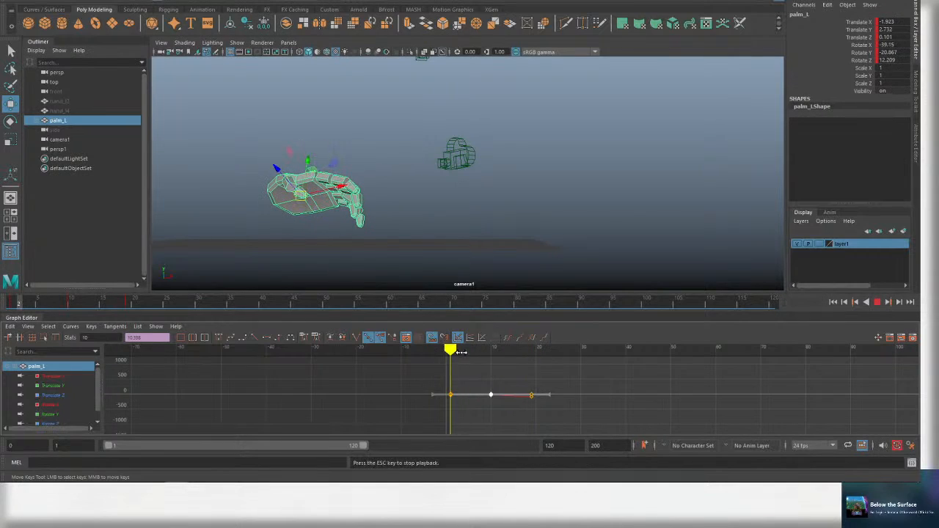
# Replay and scrub palm_L's animation from frame 1 to frame 30 and save the scene.
pyautogui.hotkey('alt', 'v')
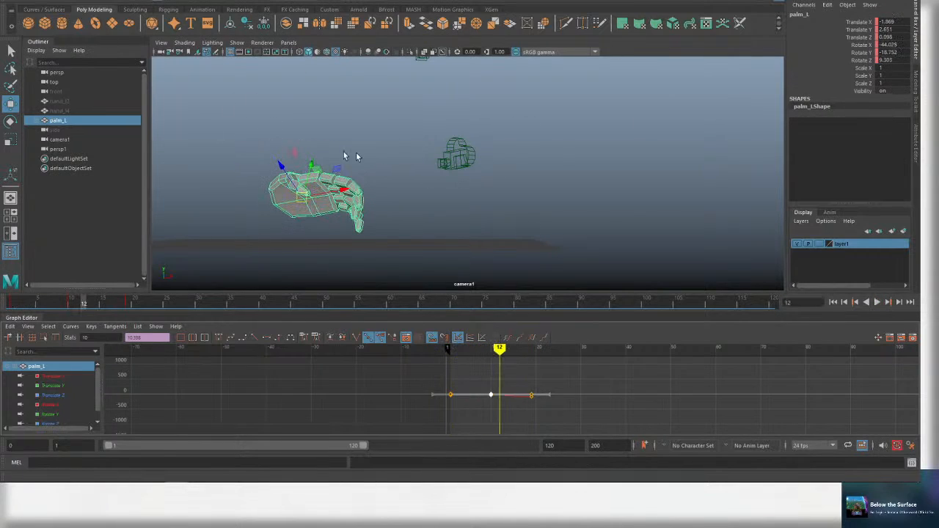
pyautogui.moveTo(500, 354); pyautogui.dragTo(452, 354)
pyautogui.hotkey('alt', 'v')
pyautogui.hotkey('alt', 'v')
pyautogui.hotkey('alt', 'v')
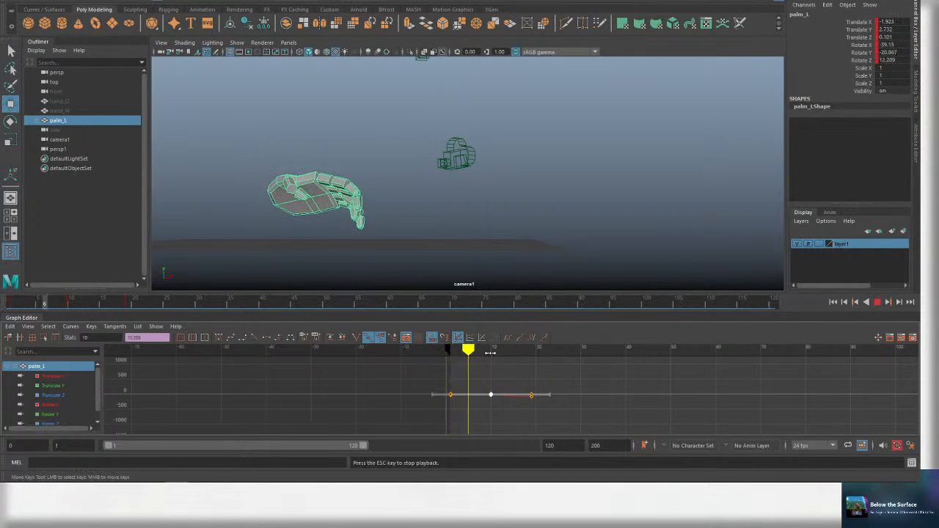
pyautogui.moveTo(544, 350); pyautogui.dragTo(581, 353)
pyautogui.hotkey('ctrl', 's')
# Hold palm_L's frame 19 pose by keying it again at frame 29.
pyautogui.press('e')
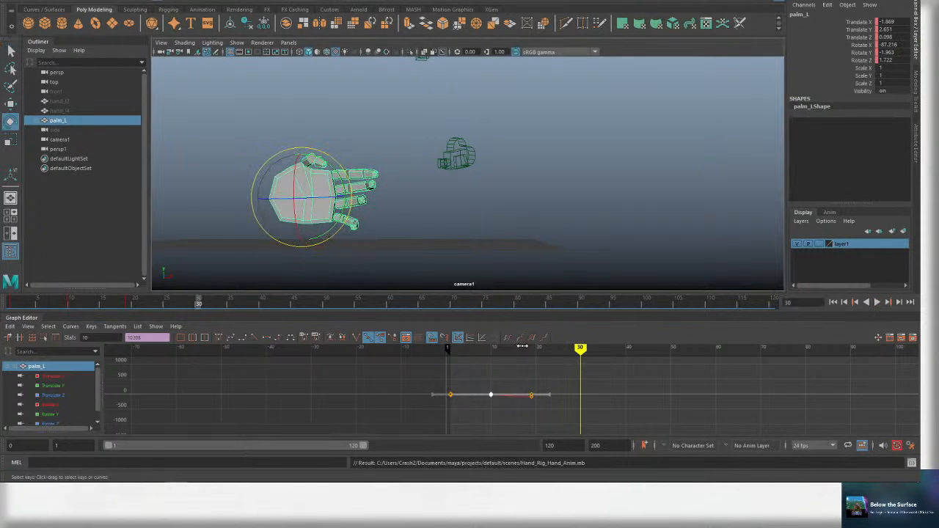
pyautogui.hotkey('alt', 'v')
pyautogui.moveTo(541, 352); pyautogui.dragTo(576, 353)
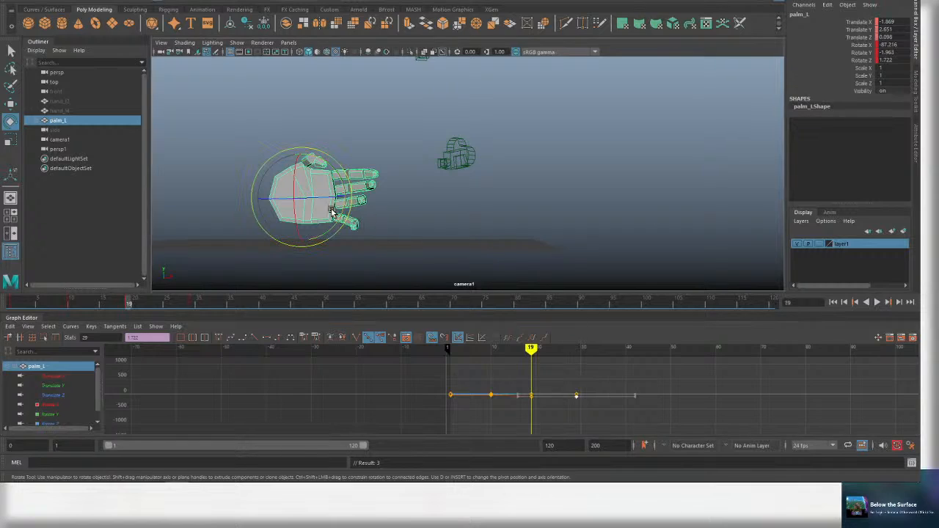
# At frame 19, rotate palm_L further to about -93.431, -0.069, 1.2.
pyautogui.moveTo(295, 176); pyautogui.dragTo(297, 175)
pyautogui.press('w')
pyautogui.press('e')
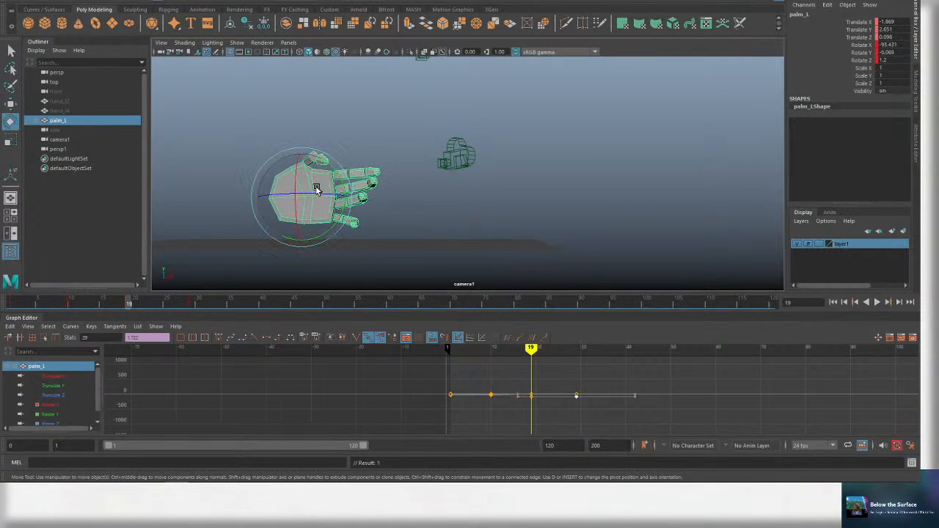
pyautogui.press('w')
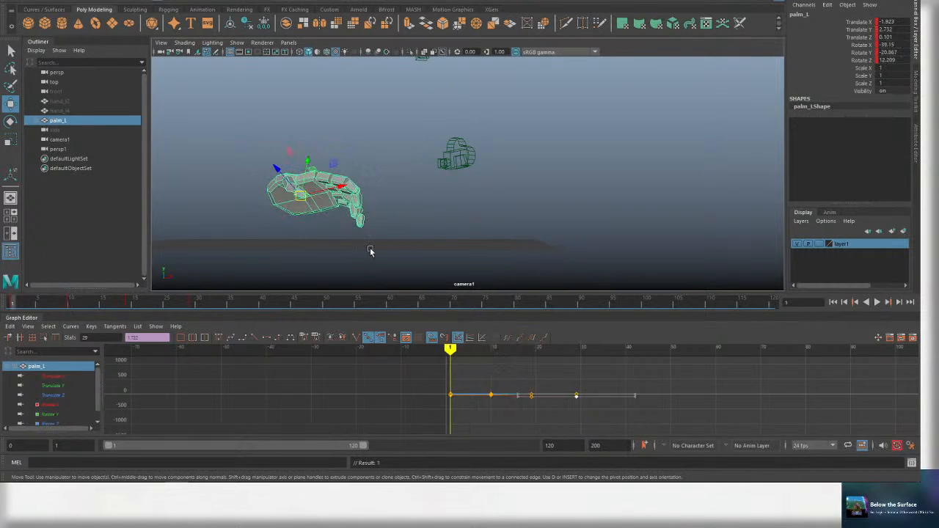
# Step through palm_L's keys to frame 19 and raise it to Translate Y 2.732, Translate Z 0.101.
pyautogui.press('.')
pyautogui.press('.')
pyautogui.press('e')
pyautogui.press('.')
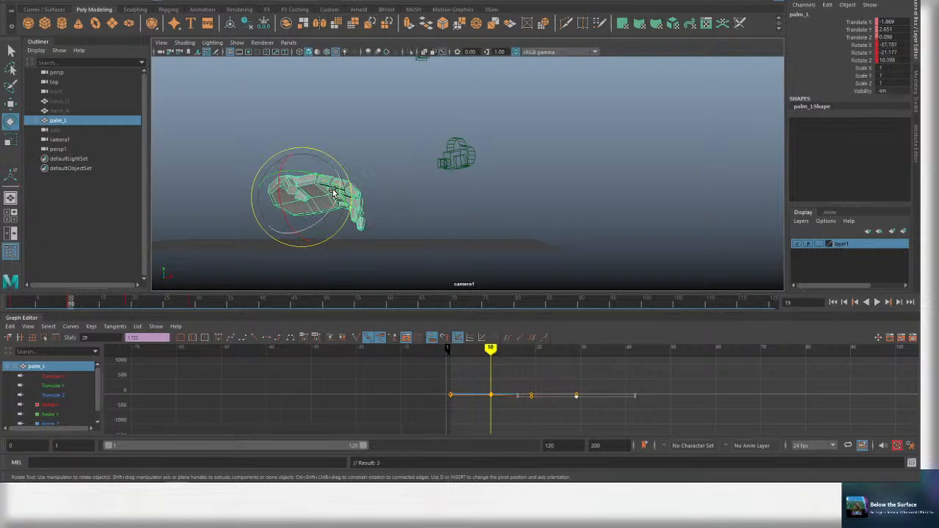
pyautogui.press('.')
pyautogui.press('.')
pyautogui.press('w')
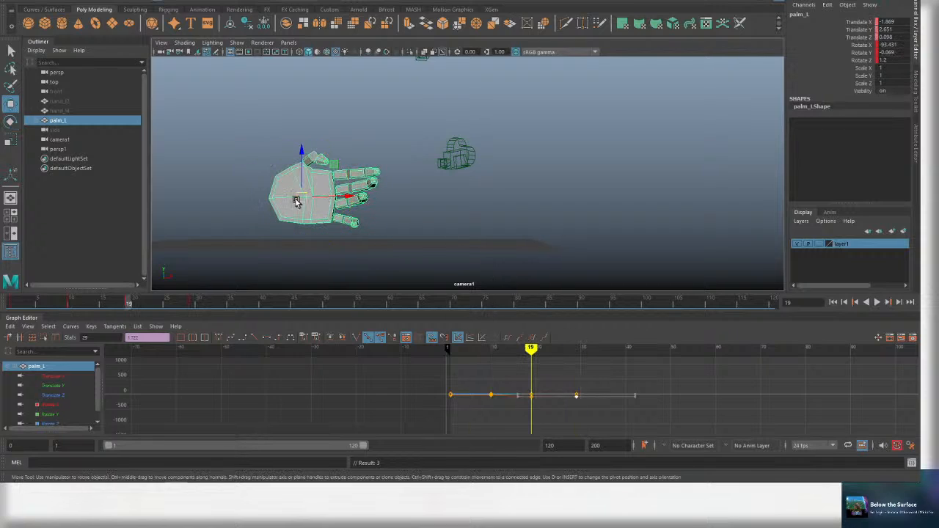
pyautogui.moveTo(298, 199); pyautogui.dragTo(299, 198)
# Replay palm_L's motion and shift its frame 29 keys earlier to frame 24.
pyautogui.hotkey('alt', 'v')
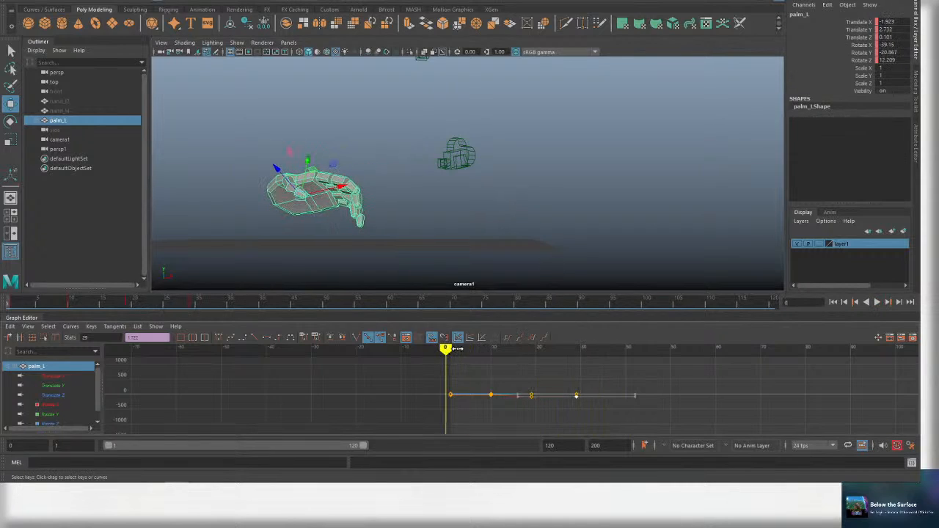
pyautogui.moveTo(473, 350); pyautogui.dragTo(453, 353)
pyautogui.hotkey('alt', 'v')
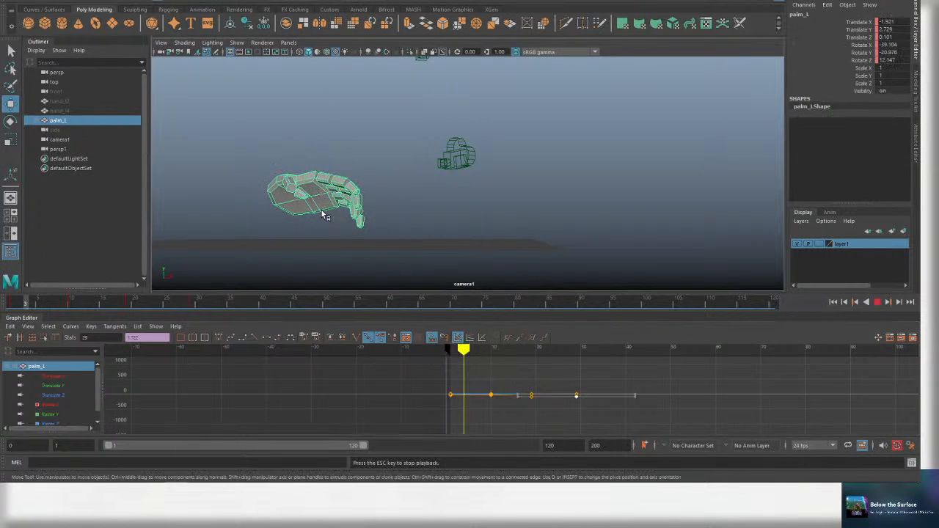
pyautogui.moveTo(522, 356)
pyautogui.mouseDown()
pyautogui.moveTo(550, 355)
pyautogui.moveTo(526, 355)
pyautogui.moveTo(537, 355)
pyautogui.mouseUp()
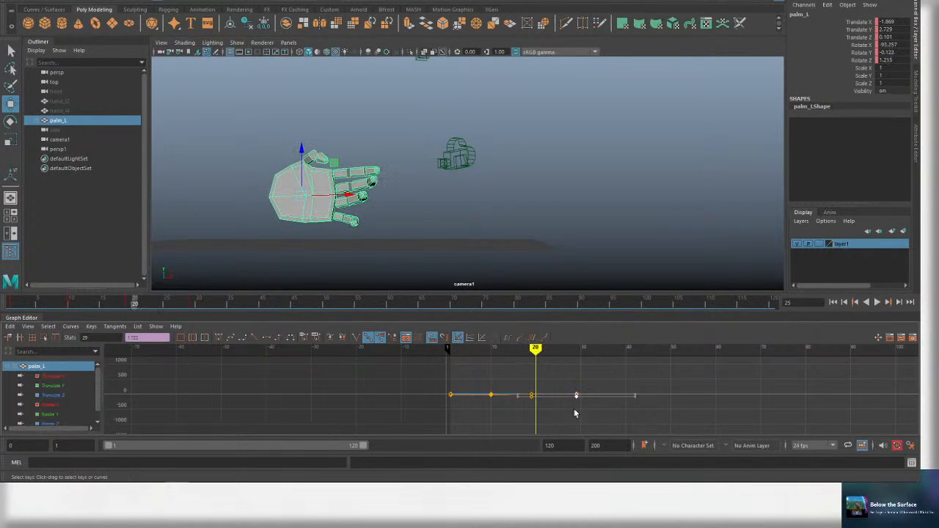
pyautogui.click(496, 352)
pyautogui.hotkey('alt', 'v')
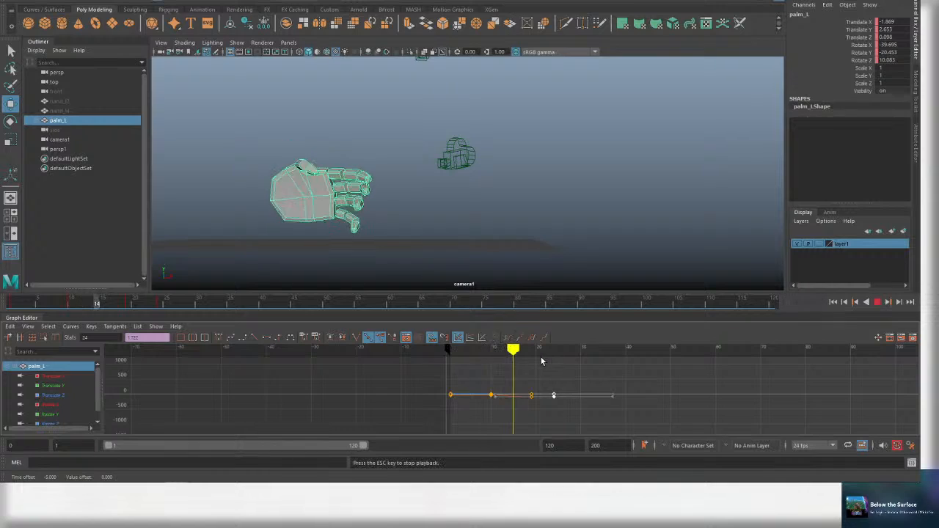
pyautogui.hotkey('alt', 'v')
# At frame 19, rotate palm_L to about -86.63, -2.383, 1.133 and play the motion to check it.
pyautogui.scroll(3, 557, 384)
pyautogui.press(',')
pyautogui.press(',')
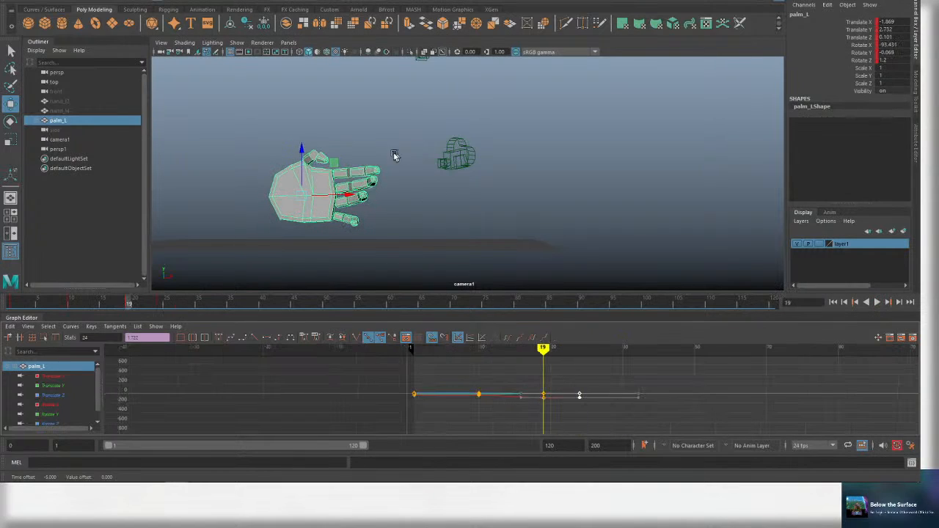
pyautogui.press('e')
pyautogui.moveTo(315, 181); pyautogui.dragTo(317, 179)
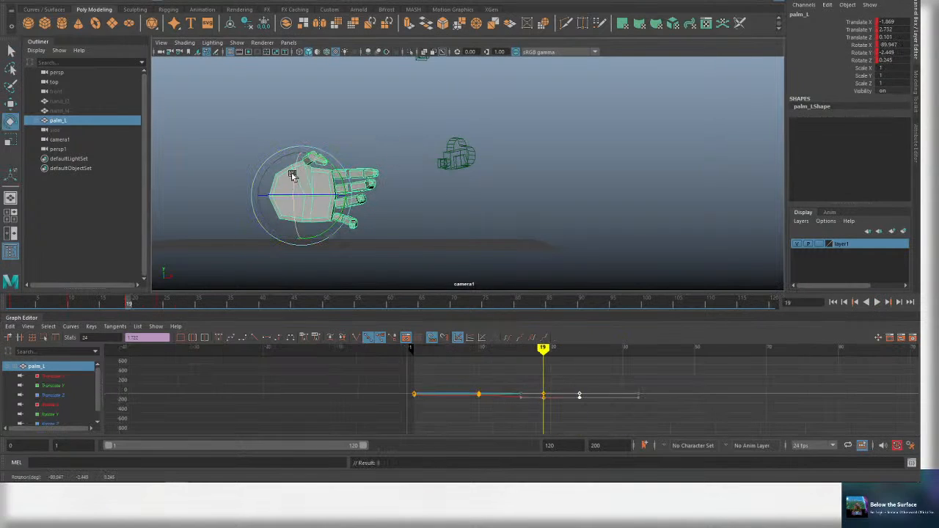
pyautogui.hotkey('alt', 'v')
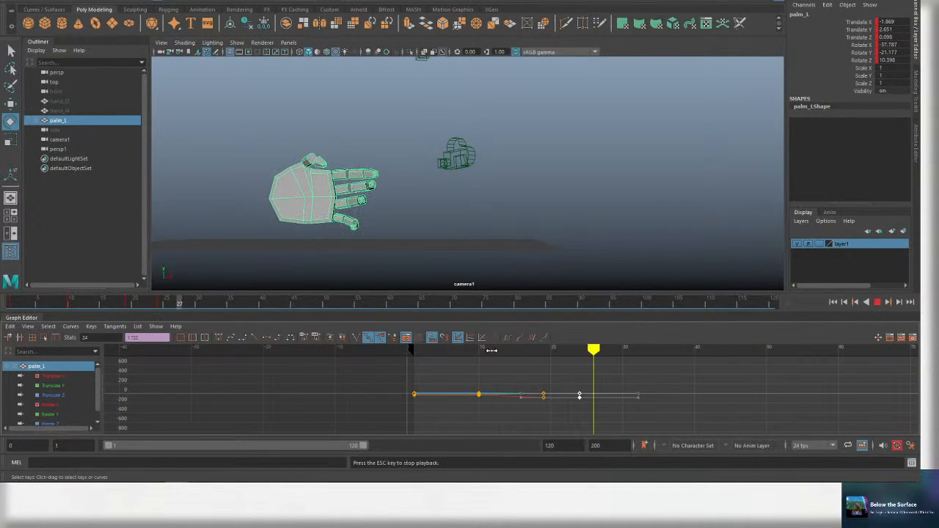
pyautogui.press('Escape')
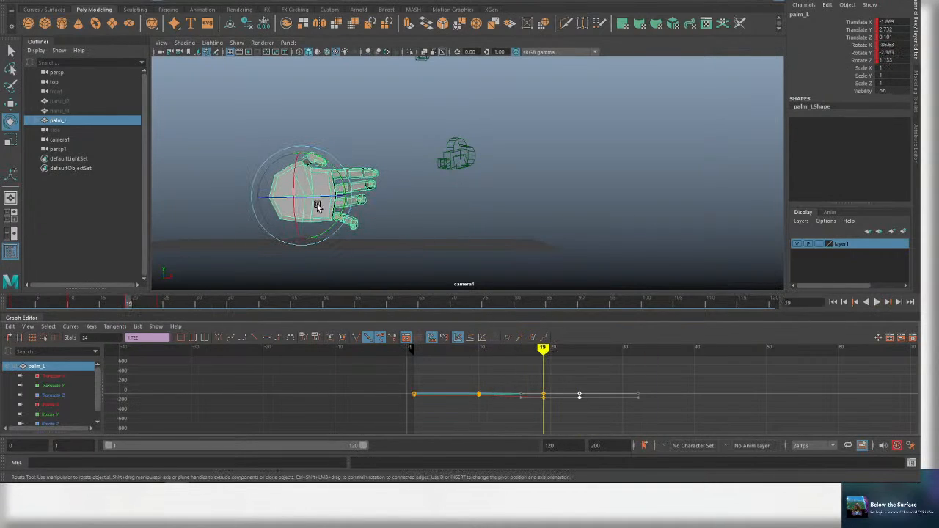
# Replay palm_L's animation from the start to check its timing.
pyautogui.hotkey('alt', 'v')
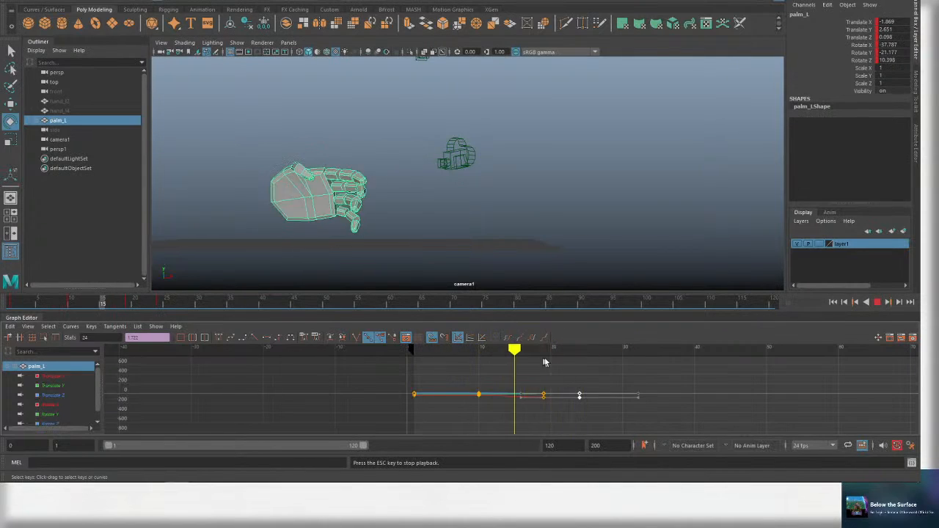
pyautogui.click(411, 349)
pyautogui.hotkey('alt', 'v')
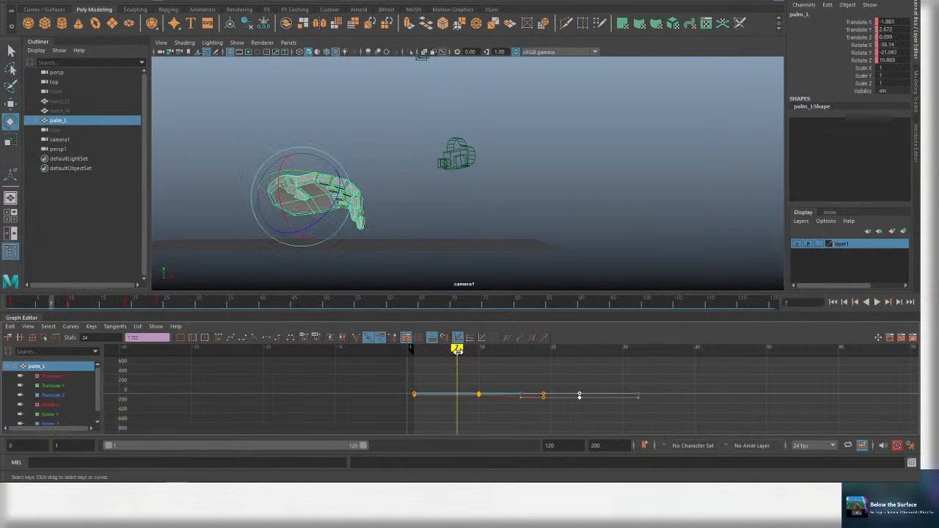
pyautogui.press('Escape')
# Key palm_L's held pose at frame 30, and at frame 24 rotate it to about -88.408, -0.988, 0.96.
pyautogui.moveTo(520, 353); pyautogui.dragTo(614, 353)
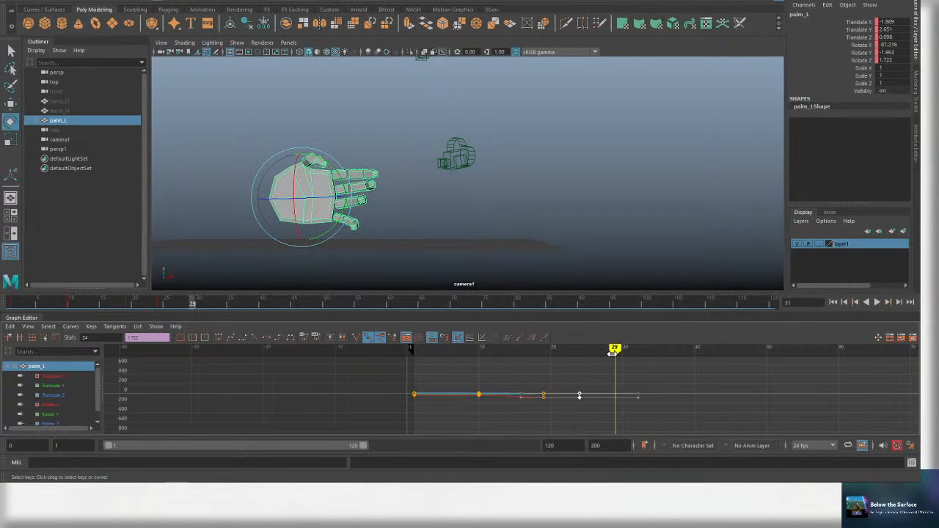
pyautogui.press(',')
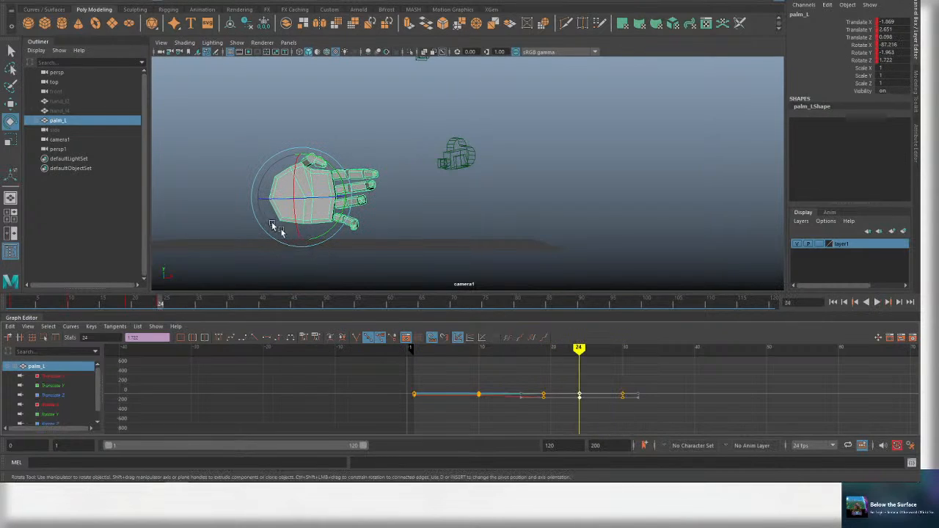
pyautogui.moveTo(284, 186); pyautogui.dragTo(286, 180)
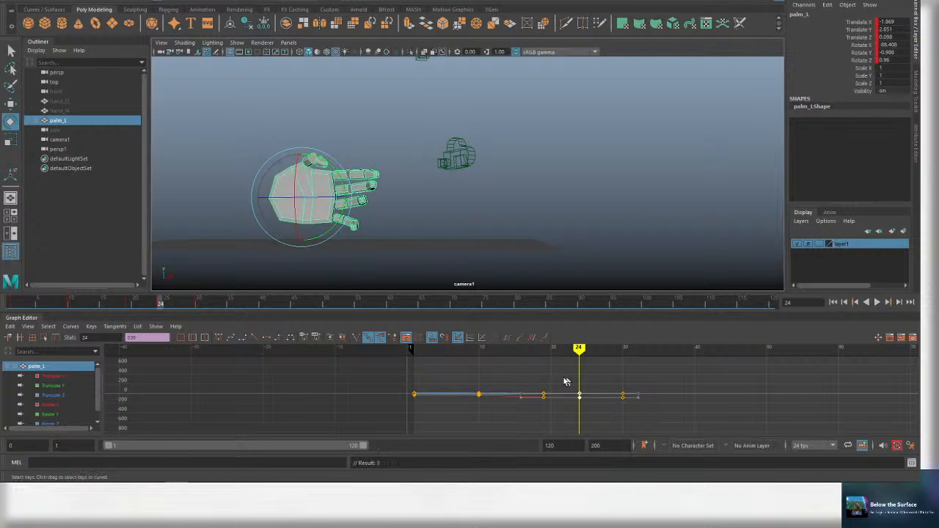
pyautogui.hotkey('alt', 'v')
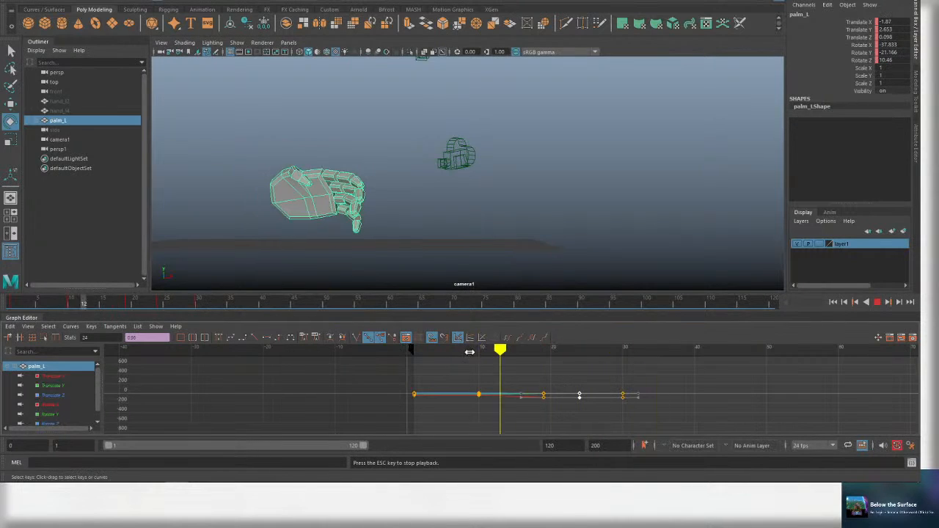
pyautogui.hotkey('alt', 'v')
# Shift palm_L's frame 30 keys earlier to frame 28, replay the motion and save the scene.
pyautogui.click(623, 397)
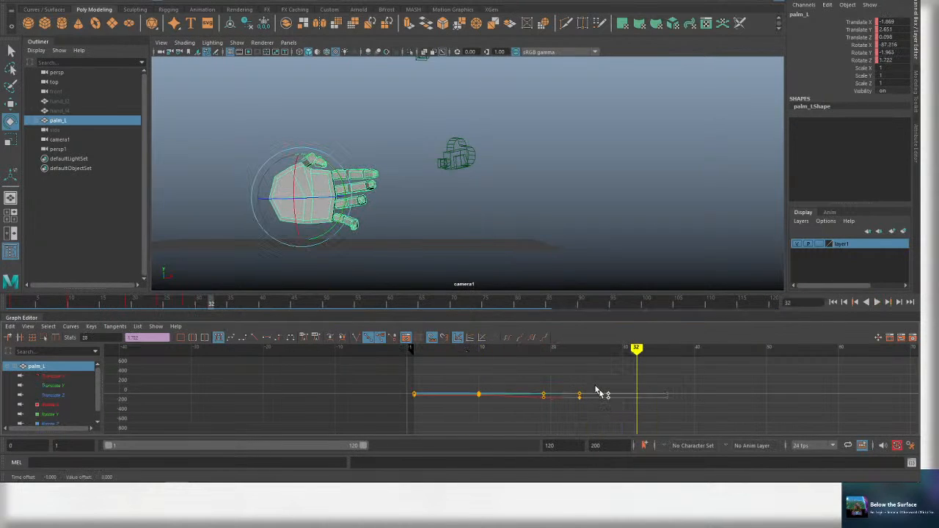
pyautogui.moveTo(409, 356); pyautogui.dragTo(413, 358)
pyautogui.hotkey('alt', 'v')
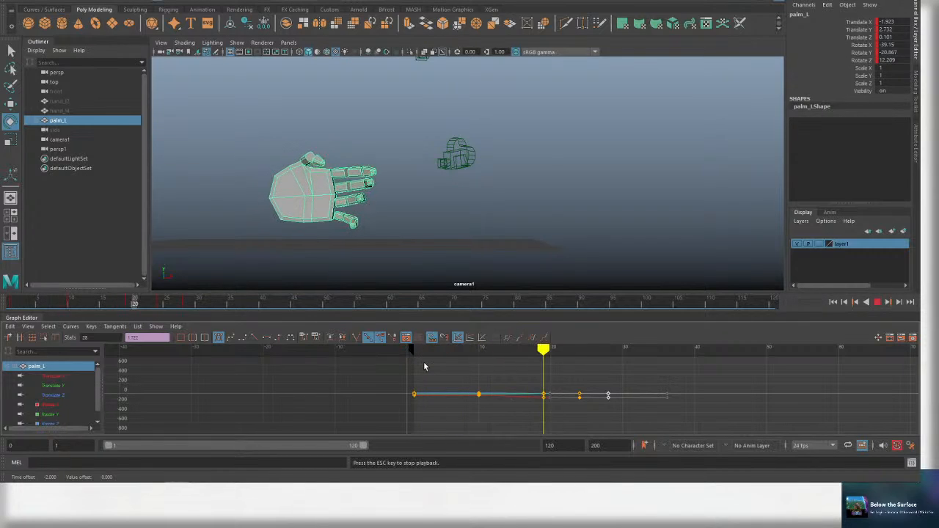
pyautogui.hotkey('alt', 'v')
pyautogui.hotkey('ctrl', 's')
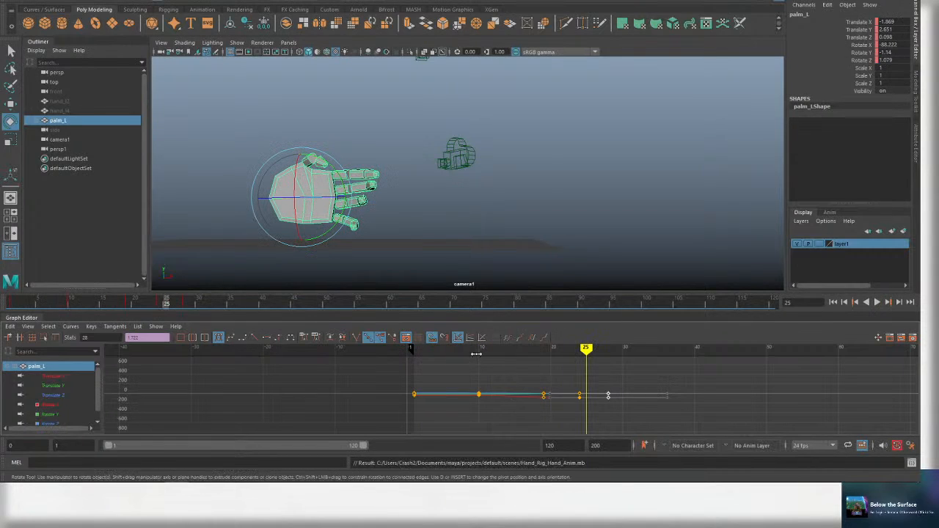
pyautogui.moveTo(465, 350); pyautogui.dragTo(414, 352)
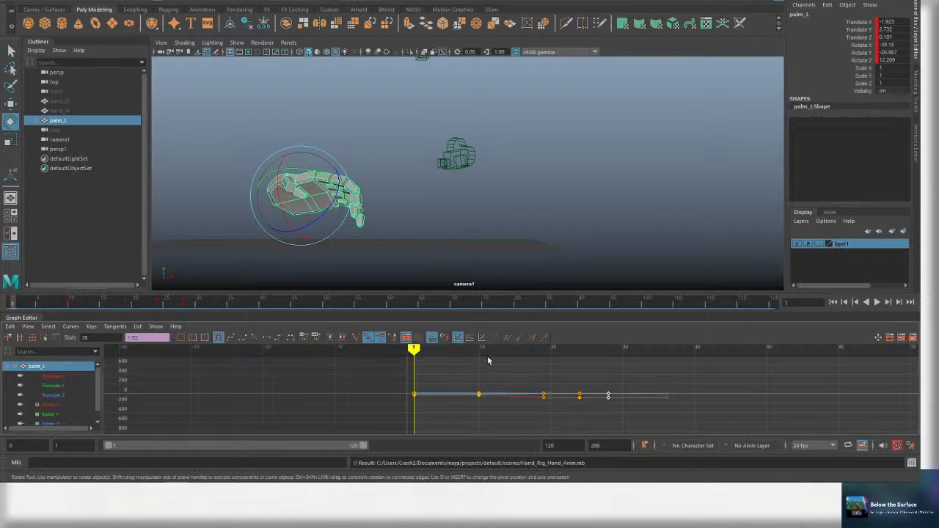
pyautogui.hotkey('ctrl', 's')
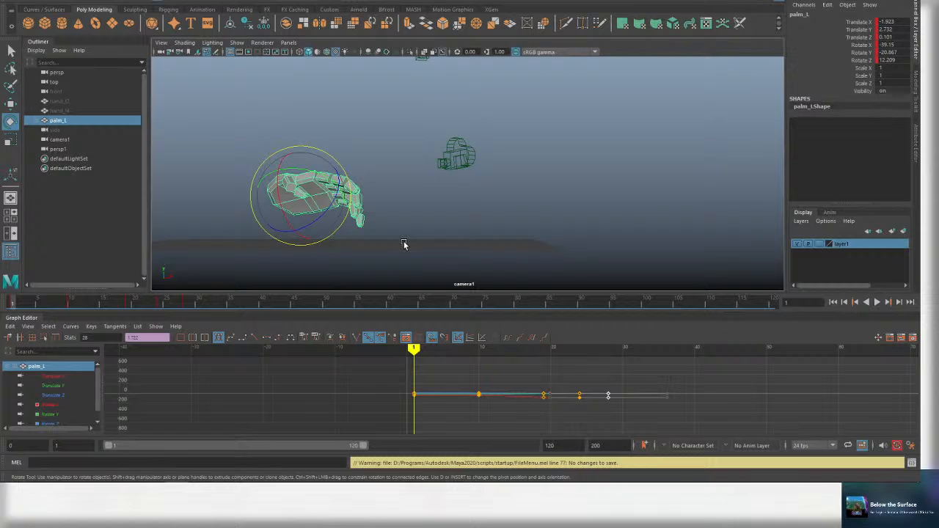
pyautogui.press('w')
pyautogui.press('e')
pyautogui.moveTo(411, 352)
pyautogui.mouseDown()
pyautogui.moveTo(436, 351)
pyautogui.moveTo(414, 352)
pyautogui.mouseUp()
pyautogui.press('q')
pyautogui.press('e')
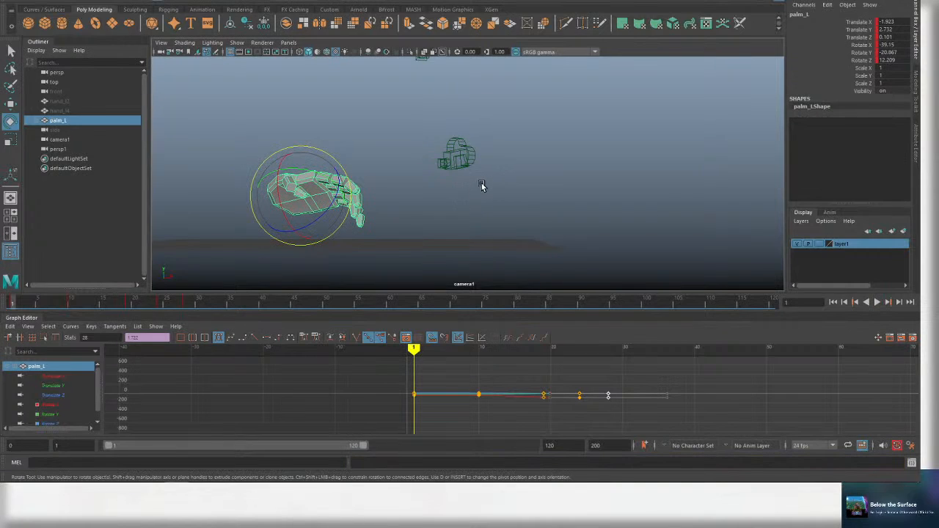
pyautogui.press('q')
pyautogui.press('e')
# Replay the animation, save the scene and frame palm_L's curves in the Graph Editor.
pyautogui.hotkey('alt', 'v')
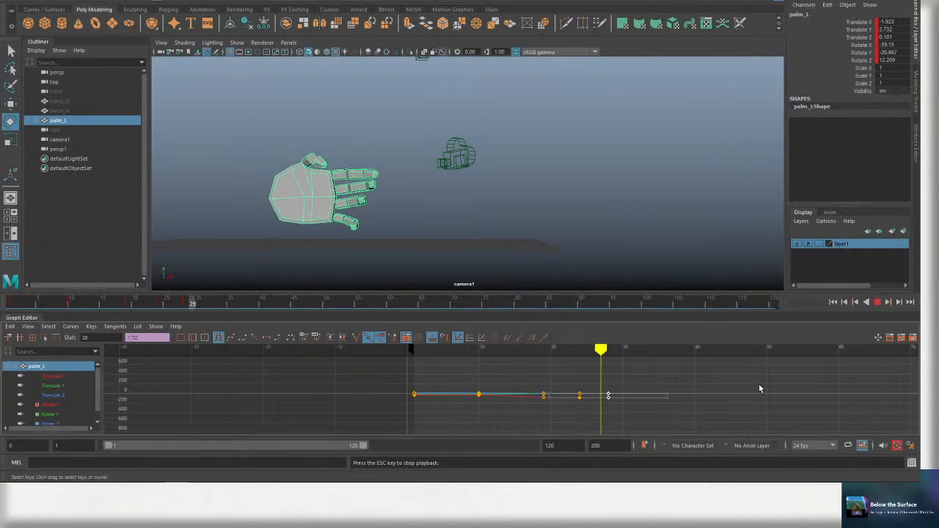
pyautogui.press('Escape')
pyautogui.keyDown('alt'); pyautogui.moveTo(728, 382); pyautogui.dragTo(598, 388, button='middle'); pyautogui.keyUp('alt')
pyautogui.hotkey('ctrl', 's')
pyautogui.press('f')
# Play and scrub palm_L's motion from frame 1 to frame 40 to review it.
pyautogui.moveTo(425, 348); pyautogui.dragTo(170, 342)
pyautogui.hotkey('alt', 'v')
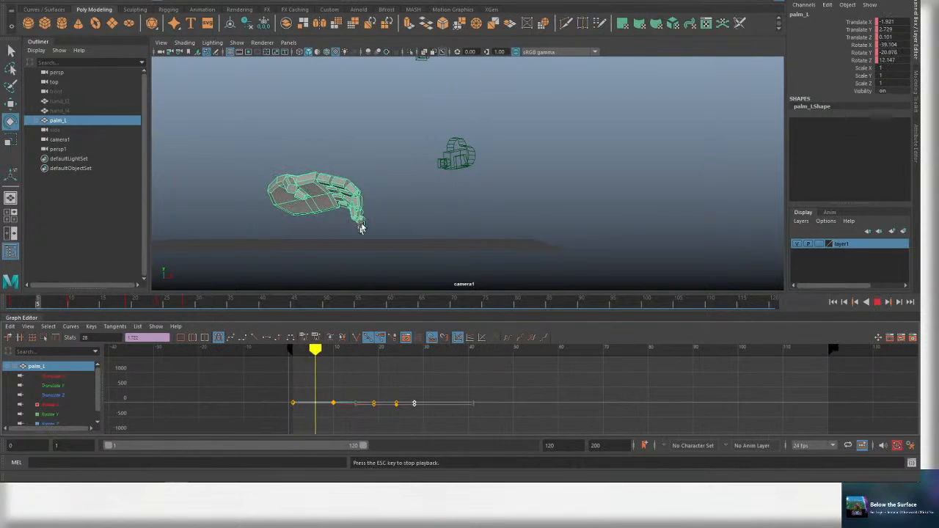
pyautogui.moveTo(382, 350); pyautogui.dragTo(423, 350)
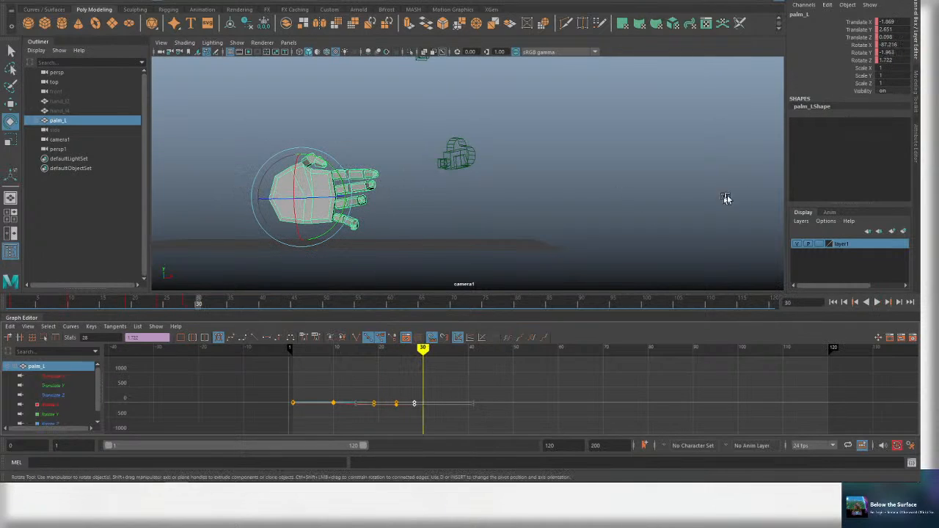
pyautogui.hotkey('alt', 'v')
pyautogui.hotkey('alt', 'v')
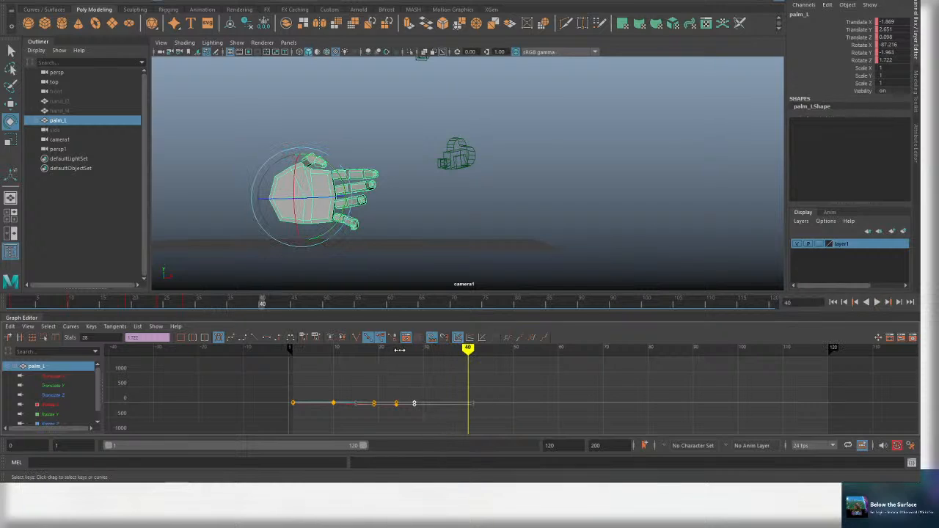
# At frame 32, rotate palm_L slightly to about -87.559, -1.225, 1.466, key the pose and review the motion.
pyautogui.moveTo(399, 350)
pyautogui.mouseDown()
pyautogui.moveTo(330, 349)
pyautogui.moveTo(432, 350)
pyautogui.mouseUp()
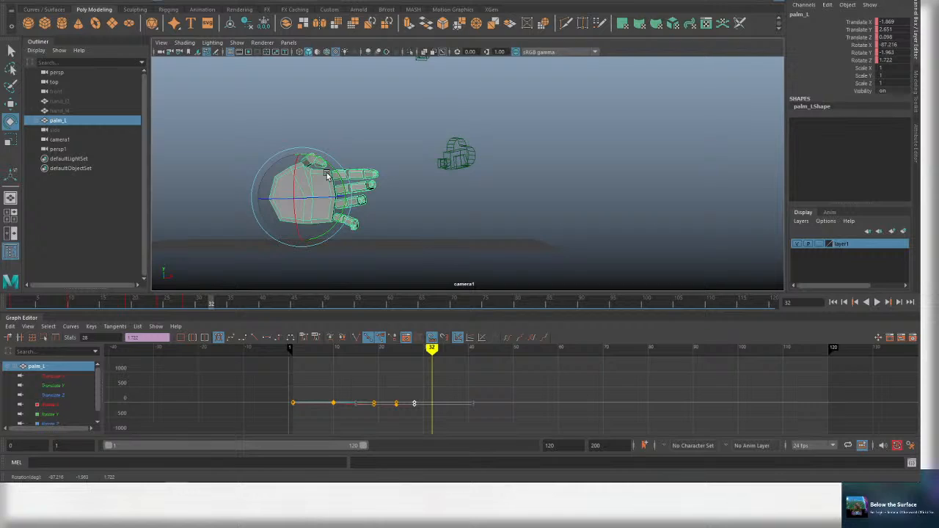
pyautogui.moveTo(328, 176); pyautogui.dragTo(314, 195)
pyautogui.press('s')
pyautogui.press('w')
pyautogui.hotkey('alt', 'v')
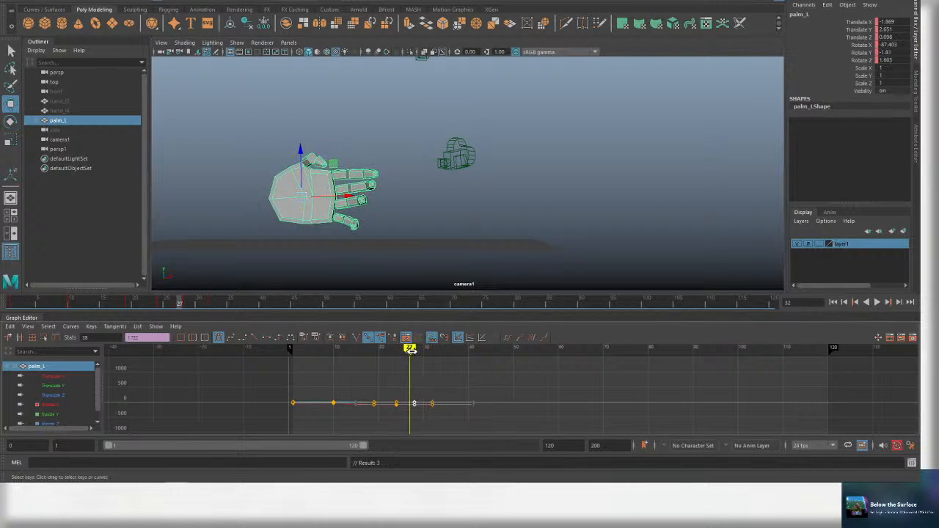
pyautogui.press('Escape')
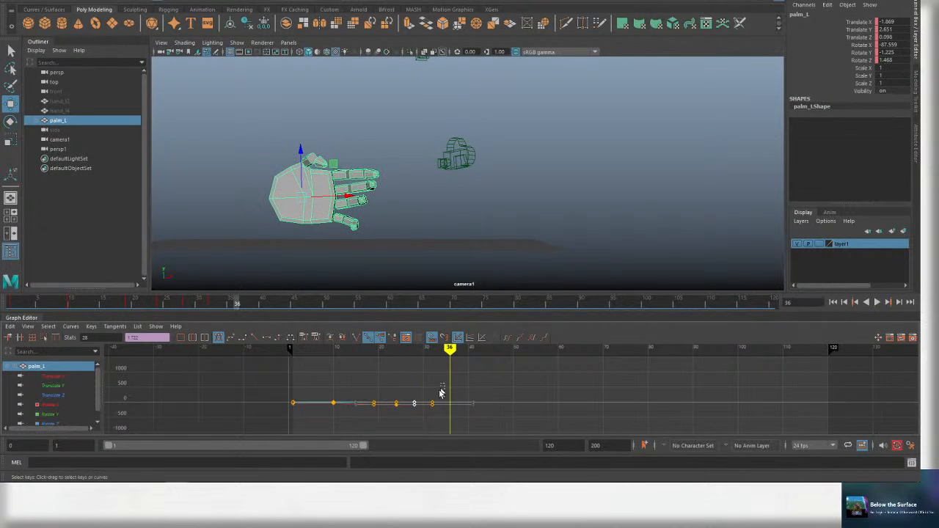
# Try shifting palm_L's frame 32 keys later to frame 43 and replay the motion.
pyautogui.moveTo(451, 406); pyautogui.dragTo(500, 406, button='middle')
pyautogui.moveTo(421, 361)
pyautogui.mouseDown()
pyautogui.moveTo(443, 361)
pyautogui.moveTo(387, 363)
pyautogui.moveTo(436, 357)
pyautogui.mouseUp()
pyautogui.hotkey('alt', 'v')
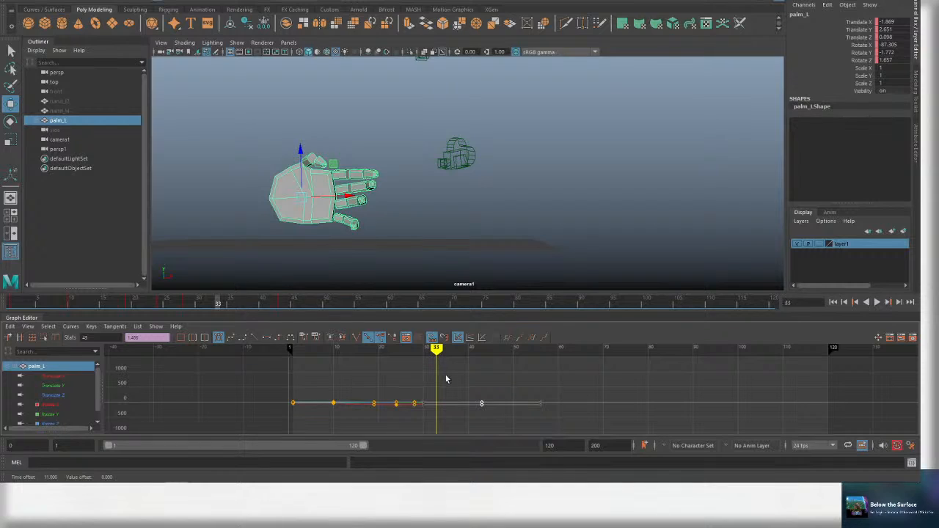
pyautogui.moveTo(443, 404); pyautogui.dragTo(443, 406)
pyautogui.hotkey('ctrl', 'z')
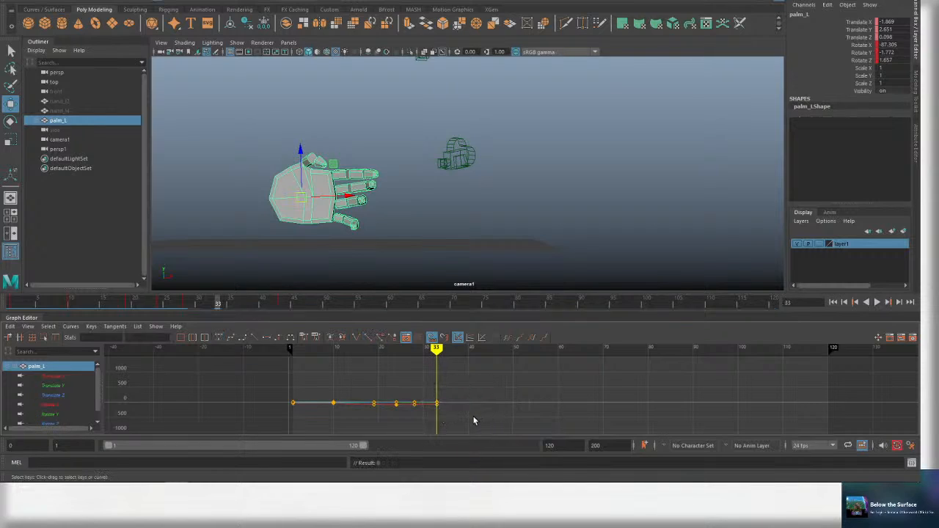
pyautogui.keyDown('shift'); pyautogui.moveTo(442, 417); pyautogui.dragTo(475, 413, button='middle'); pyautogui.keyUp('shift')
pyautogui.hotkey('alt', 'v')
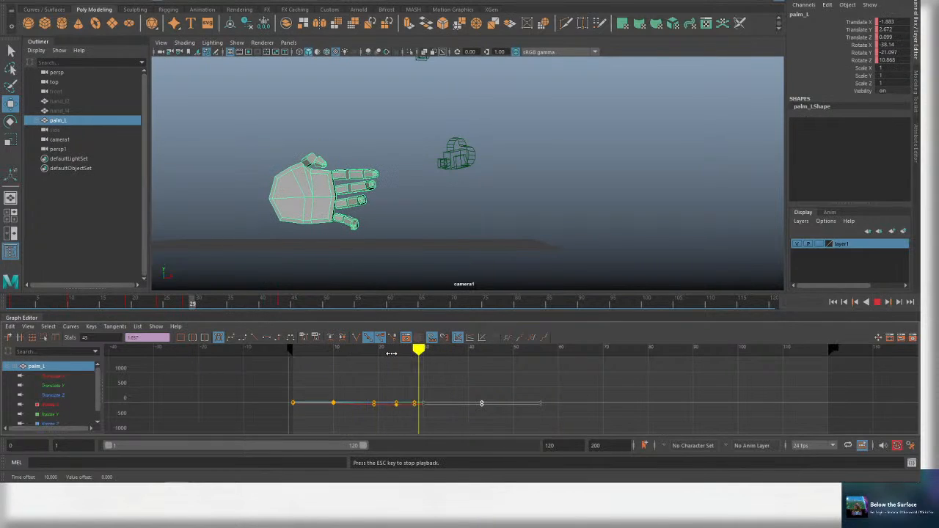
# Scrub through the motion and move palm_L's last keys to frame 35 across its translate and rotate channels.
pyautogui.click(299, 352)
pyautogui.moveTo(299, 354); pyautogui.dragTo(447, 349)
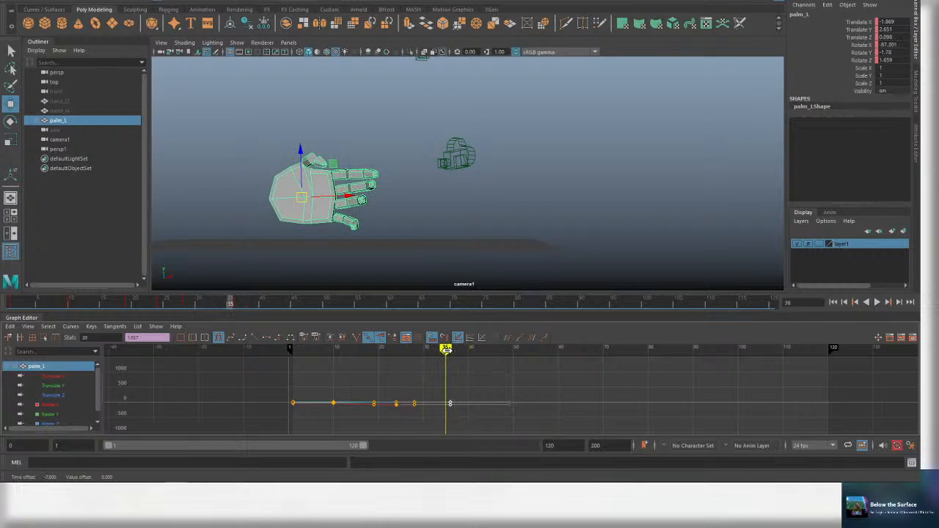
pyautogui.moveTo(60, 378); pyautogui.dragTo(66, 411)
pyautogui.scroll(-1, 66, 402)
pyautogui.keyDown('shift'); pyautogui.click(68, 397); pyautogui.keyUp('shift')
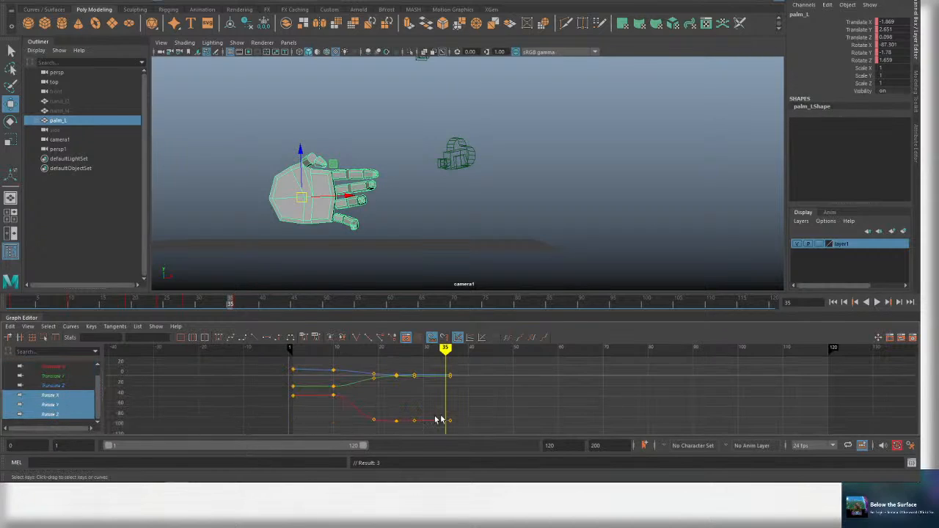
pyautogui.moveTo(445, 400); pyautogui.dragTo(445, 399)
pyautogui.scroll(1, 75, 403)
pyautogui.keyDown('shift'); pyautogui.click(77, 377); pyautogui.keyUp('shift')
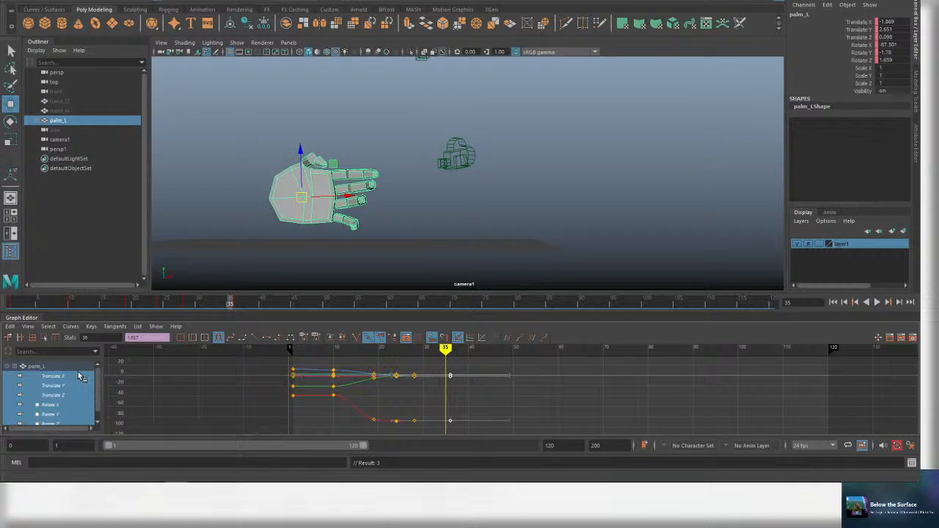
pyautogui.keyDown('shift'); pyautogui.moveTo(470, 415); pyautogui.dragTo(460, 413, button='middle'); pyautogui.keyUp('shift')
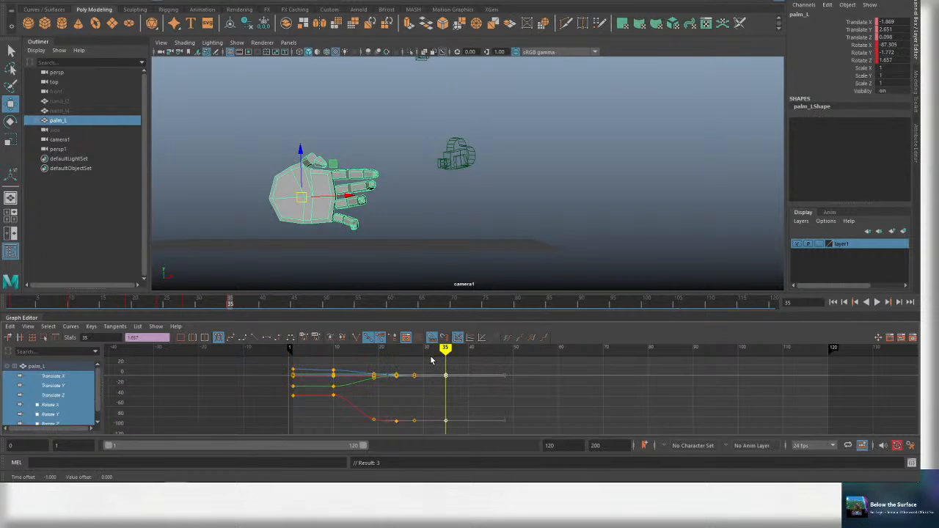
# At frame 53, slide palm_L backward along X to about -2.465 and key its translation.
pyautogui.moveTo(431, 353)
pyautogui.mouseDown()
pyautogui.moveTo(367, 350)
pyautogui.moveTo(525, 350)
pyautogui.mouseUp()
pyautogui.moveTo(351, 199); pyautogui.dragTo(338, 198, button='middle')
pyautogui.hotkey('shift', 'w')
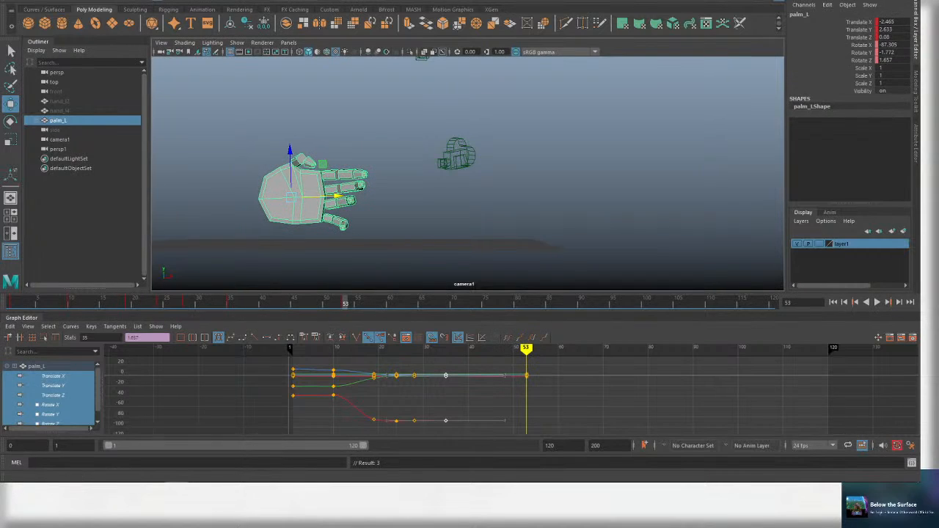
# Check the giphy.gif reference, minimise it and save the scene.
pyautogui.moveTo(2, 227); pyautogui.dragTo(635, 112)
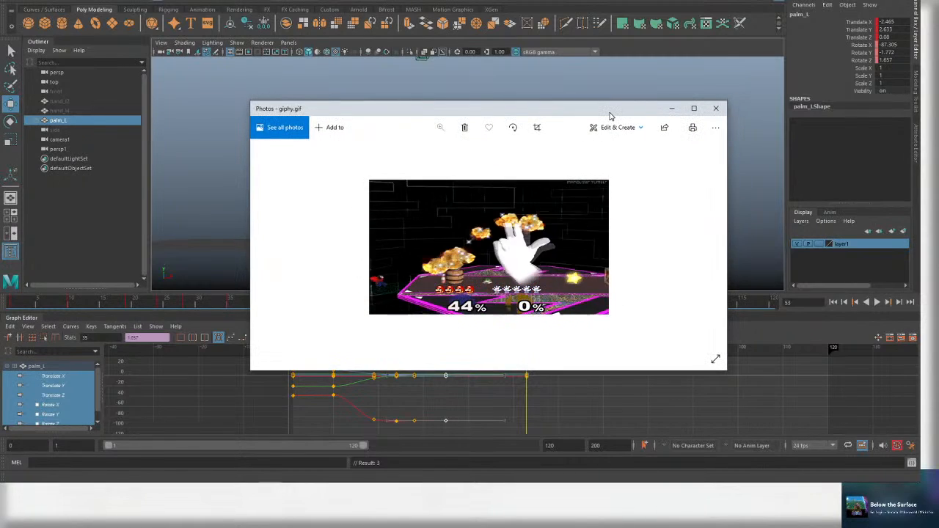
pyautogui.click(672, 109)
pyautogui.moveTo(521, 350)
pyautogui.mouseDown()
pyautogui.moveTo(345, 350)
pyautogui.moveTo(367, 350)
pyautogui.mouseUp()
pyautogui.hotkey('ctrl', 's')
# Examine palm_L's translate and rotate curves one at a time and play the motion with the Translate X curve shown.
pyautogui.click(65, 385)
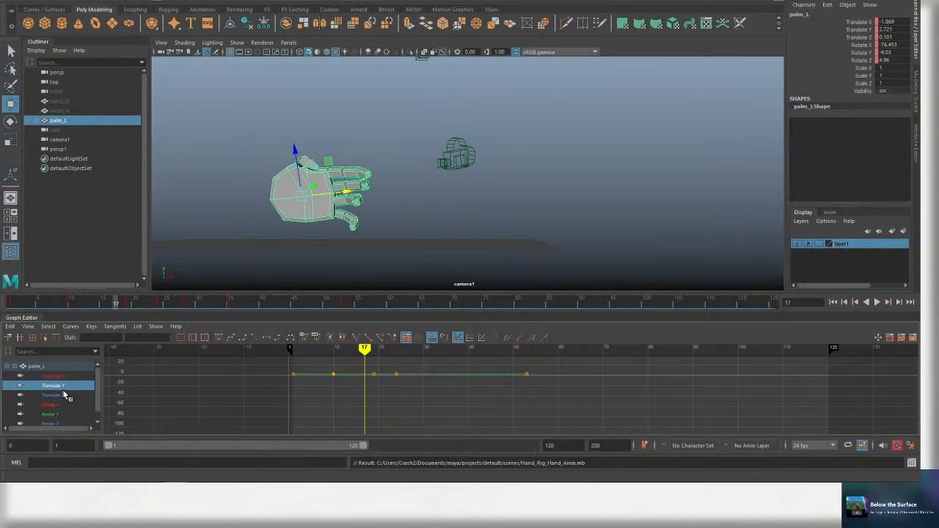
pyautogui.click(71, 395)
pyautogui.click(67, 404)
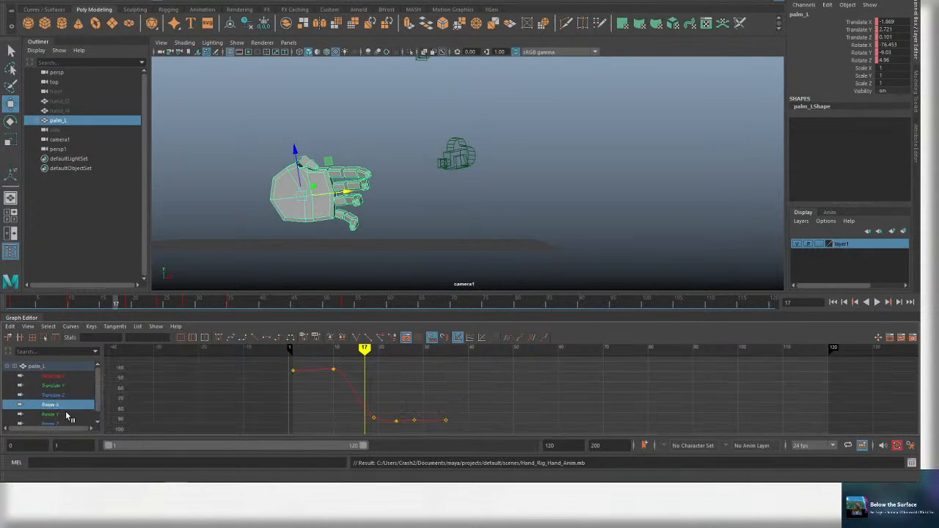
pyautogui.click(65, 414)
pyautogui.click(59, 376)
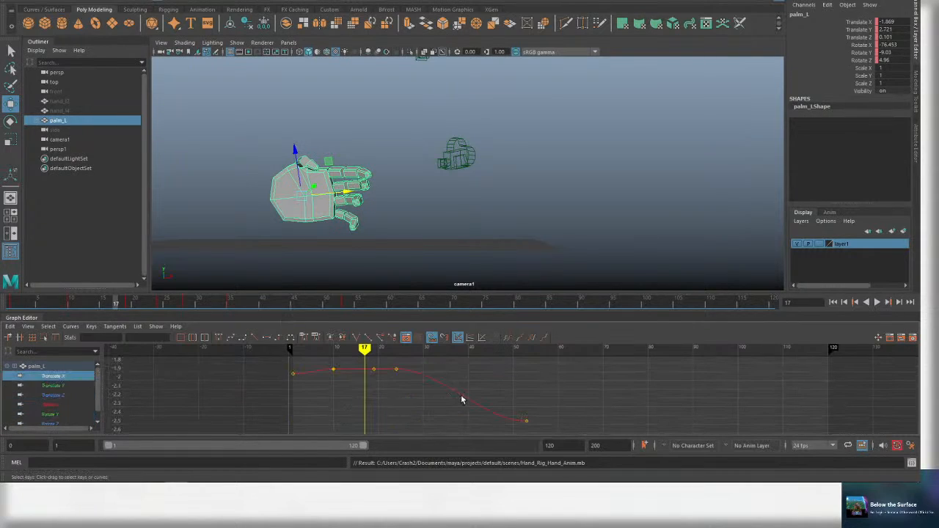
pyautogui.press('f')
pyautogui.hotkey('alt', 'v')
pyautogui.hotkey('alt', 'v')
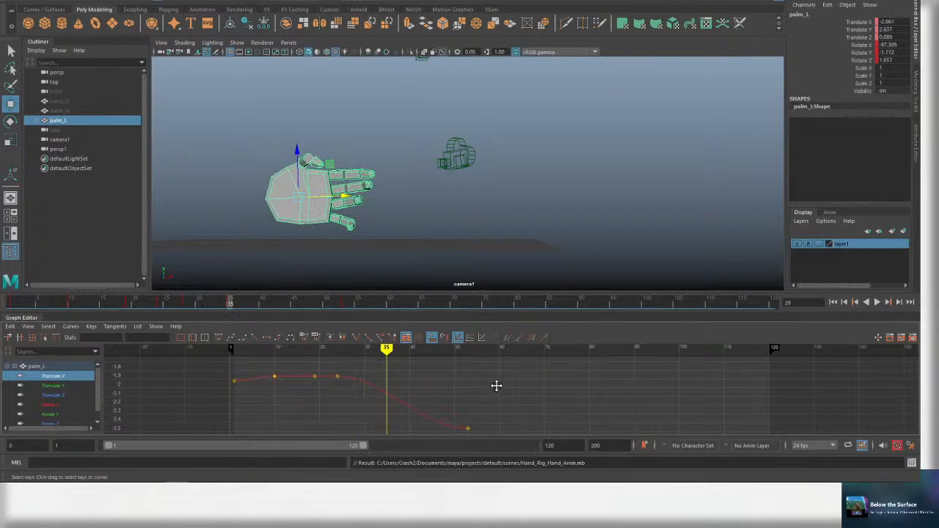
pyautogui.click(469, 413)
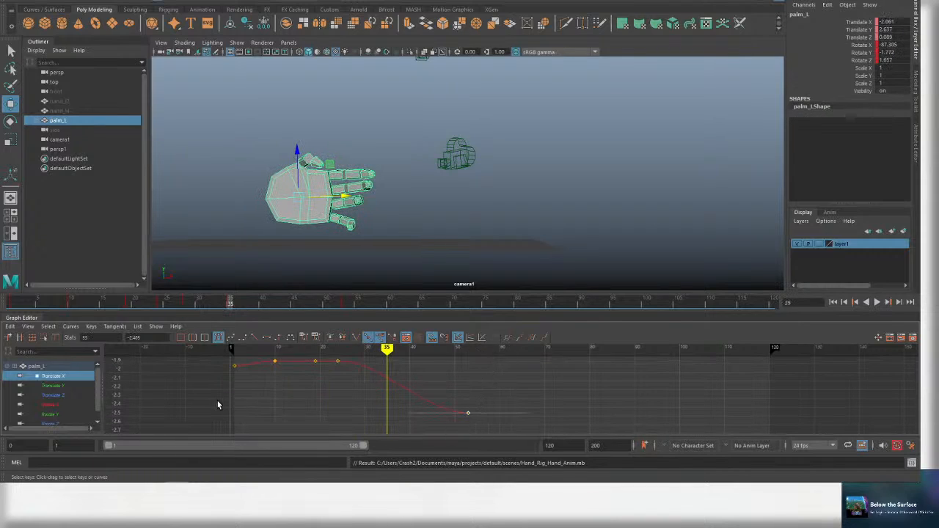
pyautogui.keyDown('shift'); pyautogui.moveTo(530, 406); pyautogui.dragTo(539, 408, button='middle'); pyautogui.keyUp('shift')
pyautogui.hotkey('ctrl', 'z')
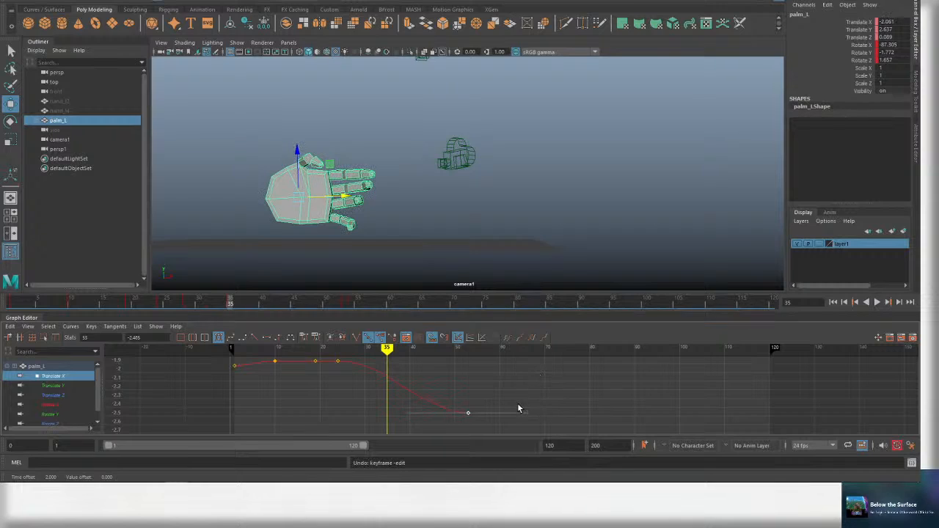
# Save the scene and enlarge the Graph Editor with palm_L's whole Translate X curve in view.
pyautogui.hotkey('ctrl', 's')
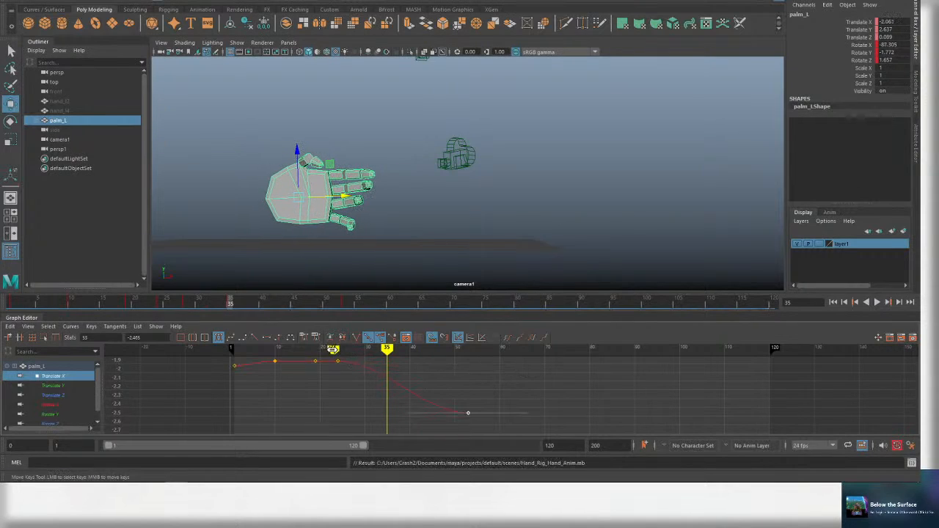
pyautogui.moveTo(334, 350)
pyautogui.mouseDown()
pyautogui.moveTo(215, 349)
pyautogui.moveTo(369, 347)
pyautogui.mouseUp()
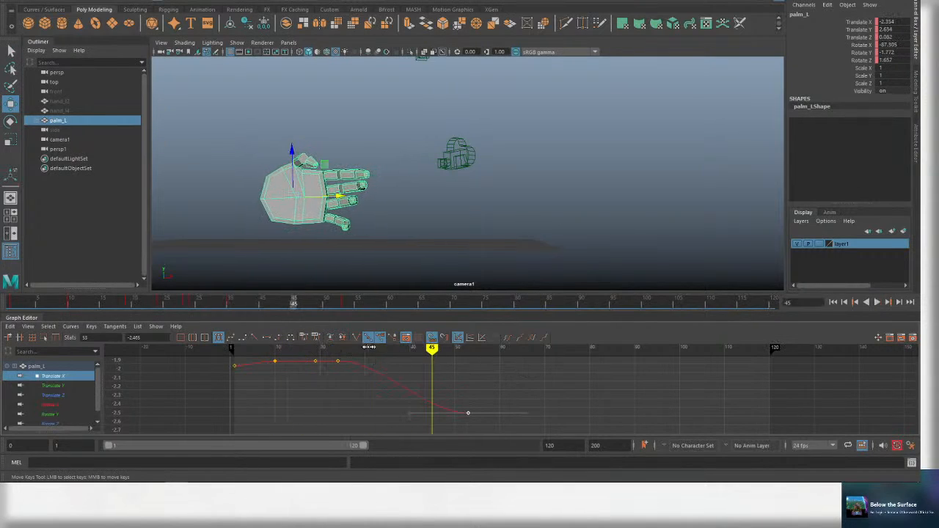
pyautogui.click(357, 349)
pyautogui.moveTo(362, 382); pyautogui.dragTo(311, 358)
pyautogui.keyDown('alt'); pyautogui.moveTo(396, 398); pyautogui.dragTo(404, 373, button='middle'); pyautogui.keyUp('alt')
pyautogui.scroll(-2, 404, 374)
pyautogui.press('f')
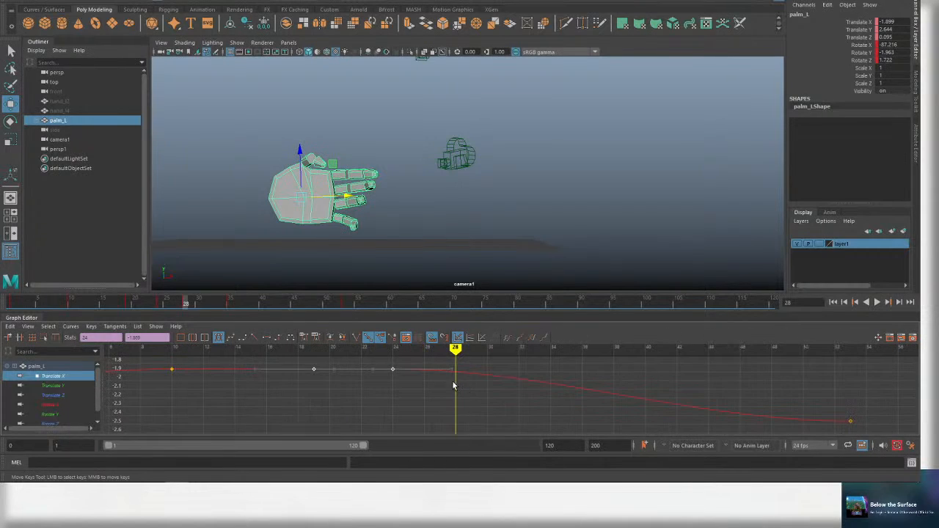
pyautogui.scroll(-2, 453, 383)
pyautogui.keyDown('alt'); pyautogui.moveTo(495, 398); pyautogui.dragTo(458, 392, button='middle'); pyautogui.keyUp('alt')
pyautogui.moveTo(502, 311); pyautogui.dragTo(502, 255)
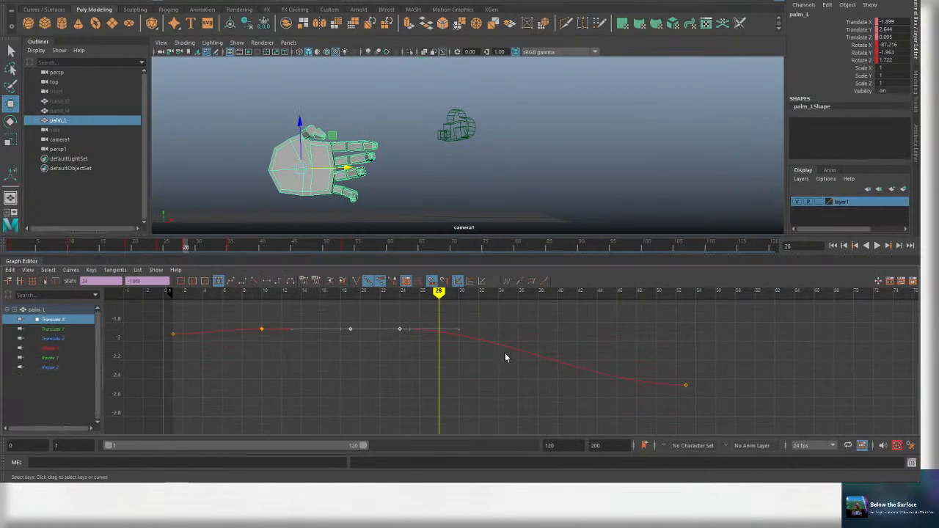
pyautogui.keyDown('alt'); pyautogui.keyDown('shift'); pyautogui.moveTo(506, 357); pyautogui.dragTo(509, 337, button='right'); pyautogui.keyUp('shift'); pyautogui.keyUp('alt')
pyautogui.scroll(-5, 507, 339)
pyautogui.keyDown('alt'); pyautogui.moveTo(488, 344); pyautogui.dragTo(417, 353, button='middle'); pyautogui.keyUp('alt')
pyautogui.hotkey('ctrl', 's')
pyautogui.click(508, 389)
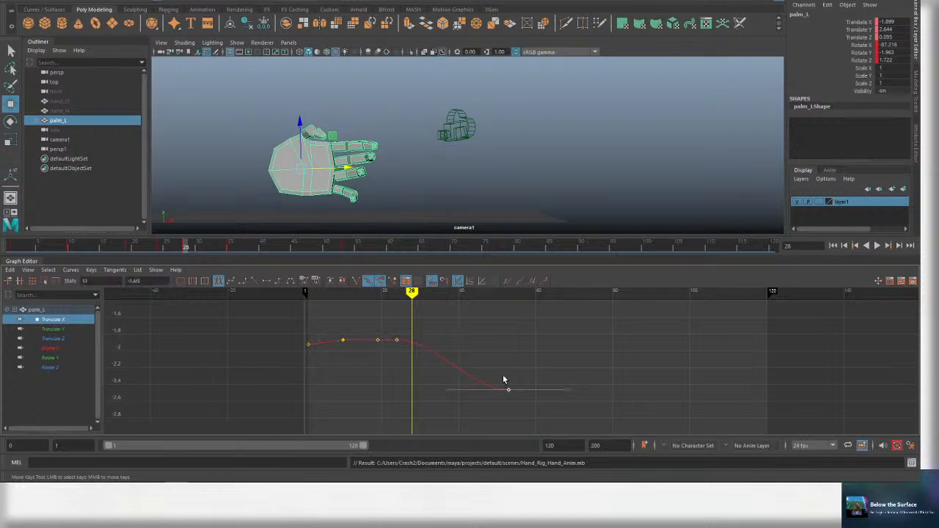
pyautogui.rightClick(492, 385)
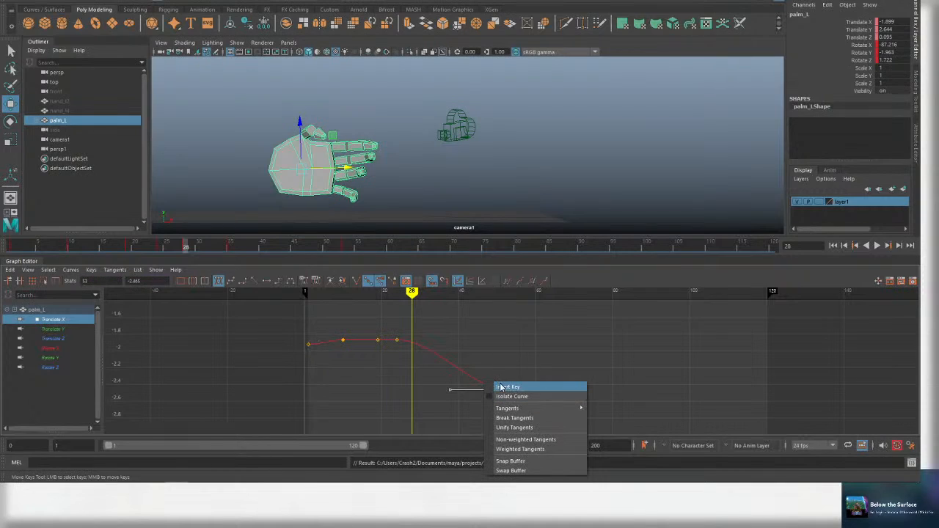
pyautogui.click(519, 433)
pyautogui.moveTo(474, 396); pyautogui.dragTo(452, 392, button='middle')
pyautogui.hotkey('ctrl', 'z')
# Give Translate X's frame 53 key weighted tangents and lengthen its incoming handle toward the earlier keys.
pyautogui.click(510, 389)
pyautogui.rightClick(519, 381)
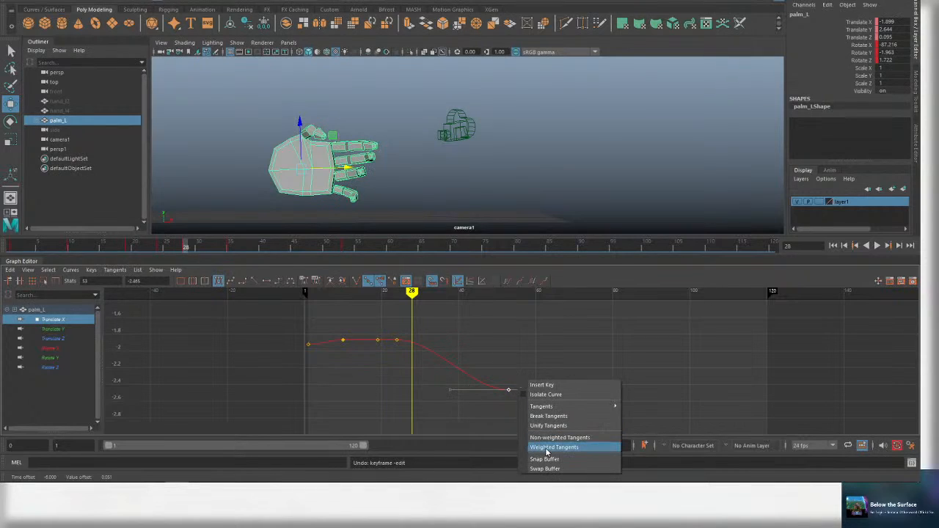
pyautogui.click(546, 448)
pyautogui.moveTo(473, 372); pyautogui.dragTo(465, 414)
pyautogui.moveTo(479, 403); pyautogui.dragTo(444, 400, button='middle')
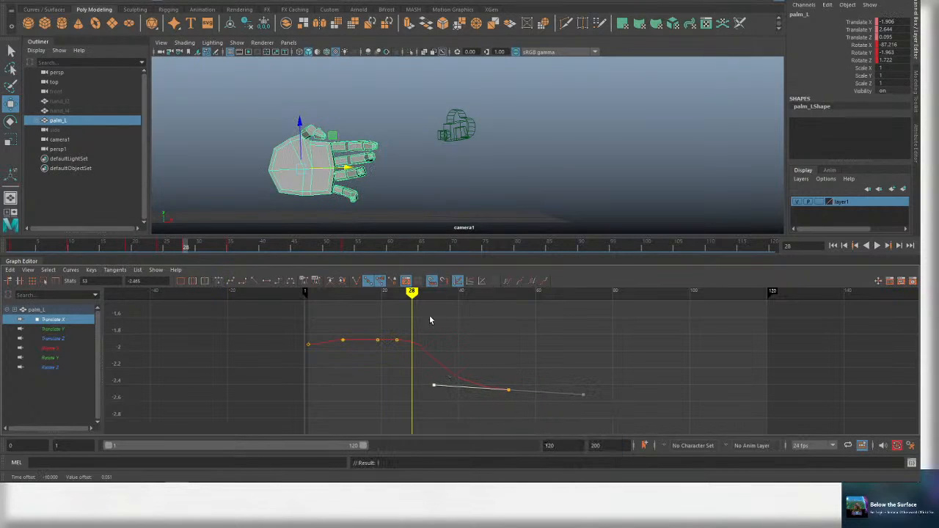
# Replay the motion and shorten the incoming tangent handle of Translate X's frame 53 key by about 4 frames.
pyautogui.moveTo(411, 293)
pyautogui.mouseDown()
pyautogui.moveTo(391, 292)
pyautogui.moveTo(402, 292)
pyautogui.mouseUp()
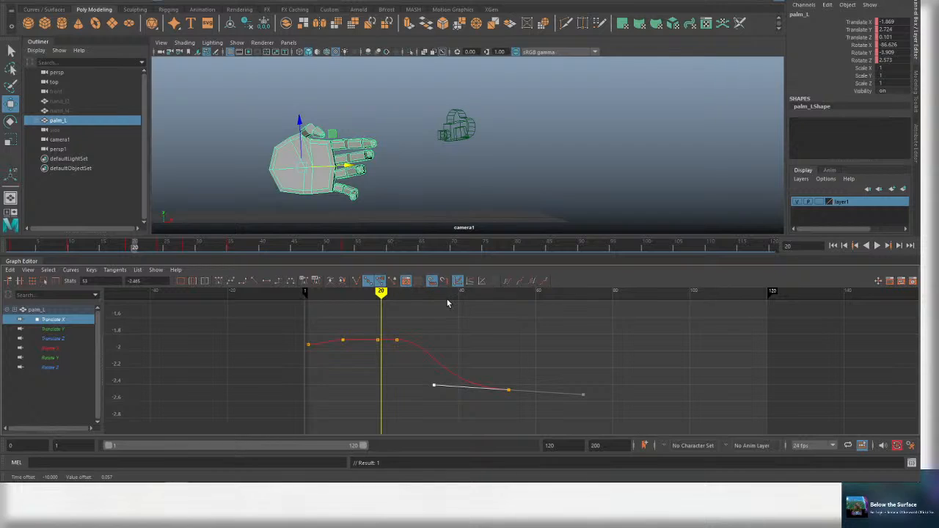
pyautogui.hotkey('alt', 'v')
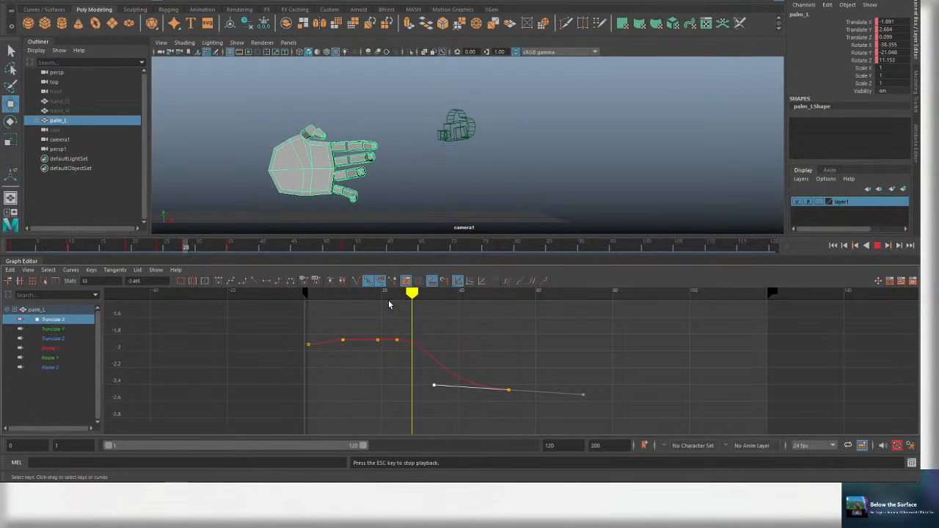
pyautogui.hotkey('alt', 'v')
pyautogui.moveTo(423, 390); pyautogui.dragTo(439, 391, button='middle')
pyautogui.hotkey('alt', 'v')
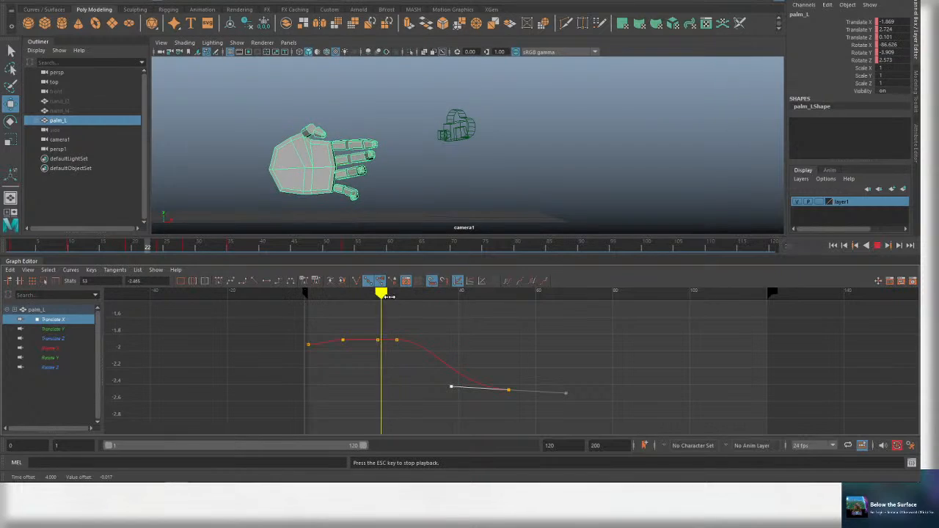
# Move Translate X's last key to frame 42 at about -2.31 with shorter, steeper tangents and save the scene.
pyautogui.keyDown('shift'); pyautogui.moveTo(512, 396); pyautogui.dragTo(474, 398, button='middle'); pyautogui.keyUp('shift')
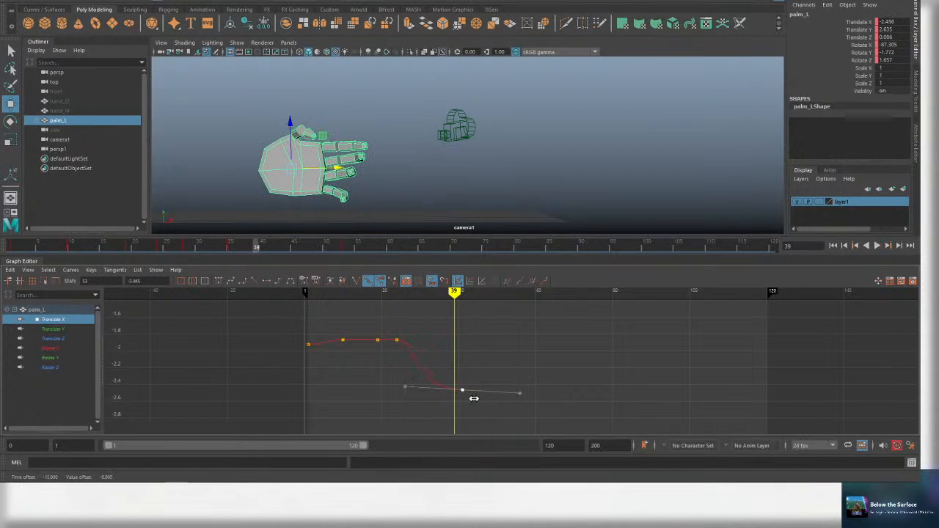
pyautogui.moveTo(420, 380); pyautogui.dragTo(392, 356)
pyautogui.moveTo(446, 387); pyautogui.dragTo(439, 410)
pyautogui.moveTo(466, 374); pyautogui.dragTo(408, 396)
pyautogui.moveTo(410, 392); pyautogui.dragTo(463, 377, button='middle')
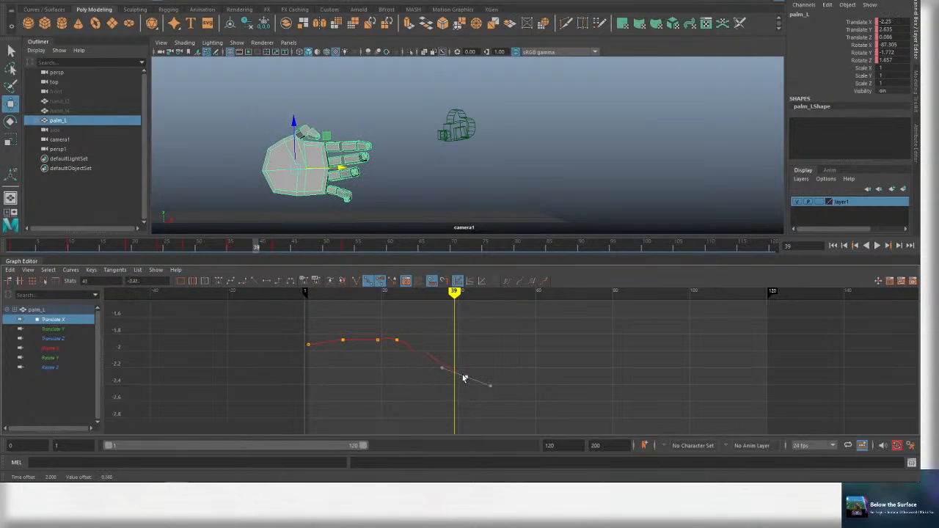
pyautogui.hotkey('ctrl', 's')
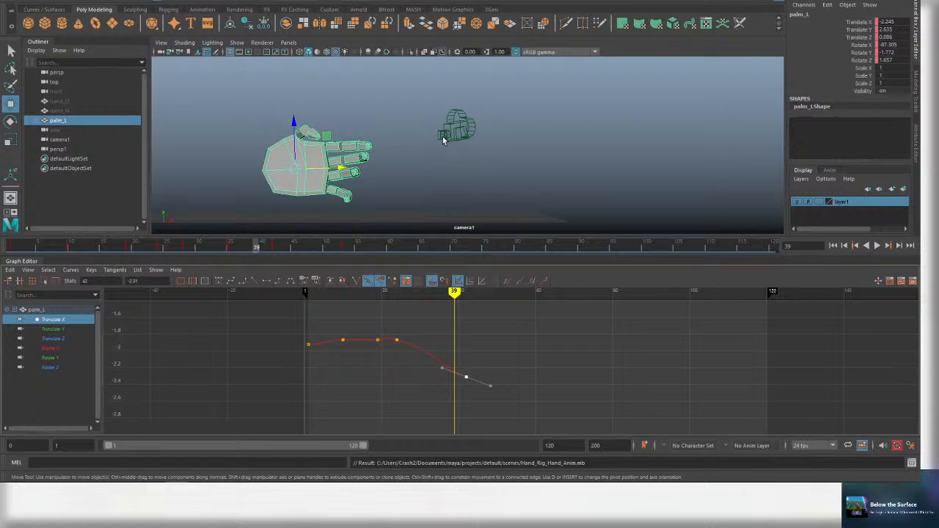
# Apply spline tangents to palm_L's Translate X key at frame 24.
pyautogui.moveTo(455, 293); pyautogui.dragTo(385, 294)
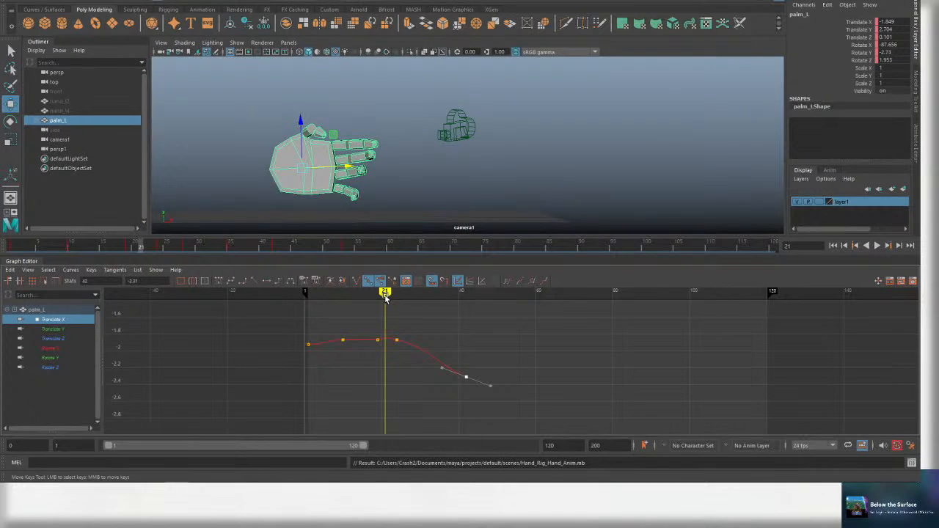
pyautogui.click(403, 330)
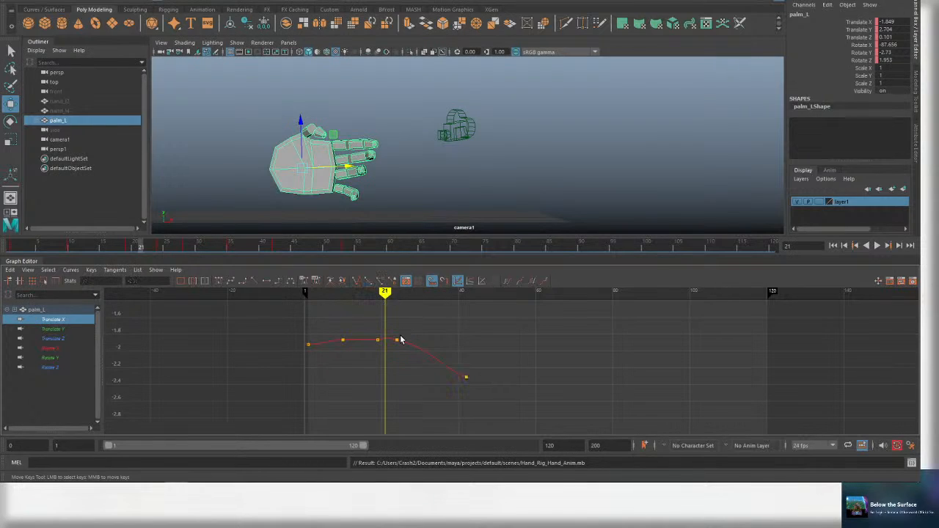
pyautogui.scroll(1, 402, 334)
pyautogui.keyDown('alt'); pyautogui.moveTo(403, 332); pyautogui.dragTo(420, 349, button='middle'); pyautogui.keyUp('alt')
pyautogui.hotkey('ctrl', 's')
pyautogui.scroll(-1, 354, 329)
pyautogui.click(387, 351)
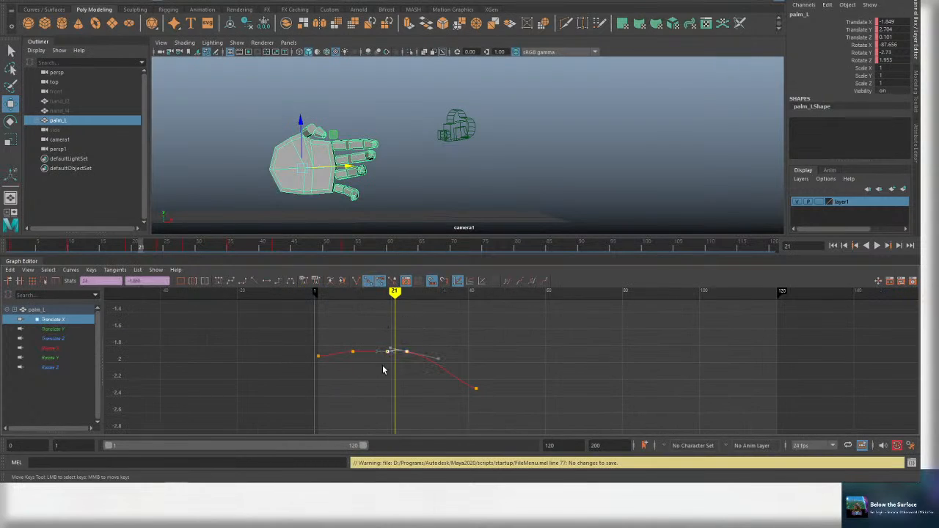
pyautogui.scroll(2, 397, 353)
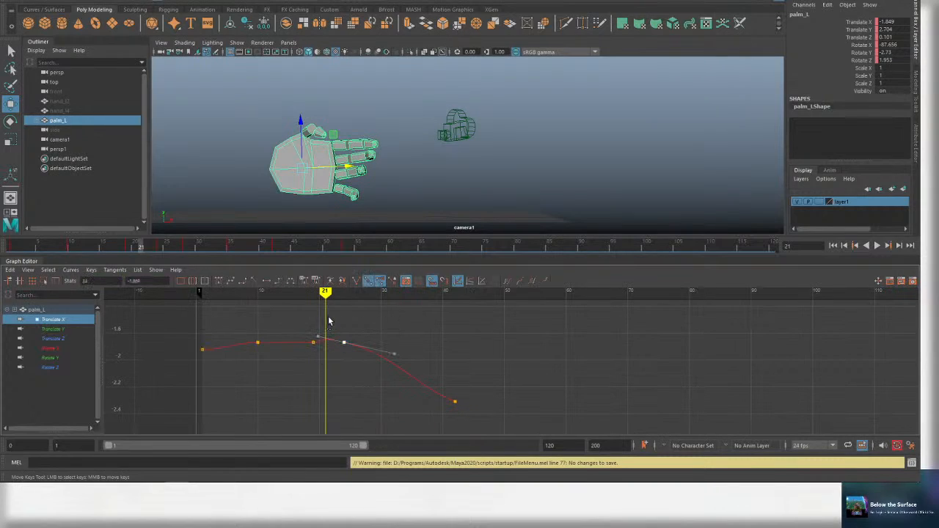
pyautogui.click(233, 282)
pyautogui.click(350, 345)
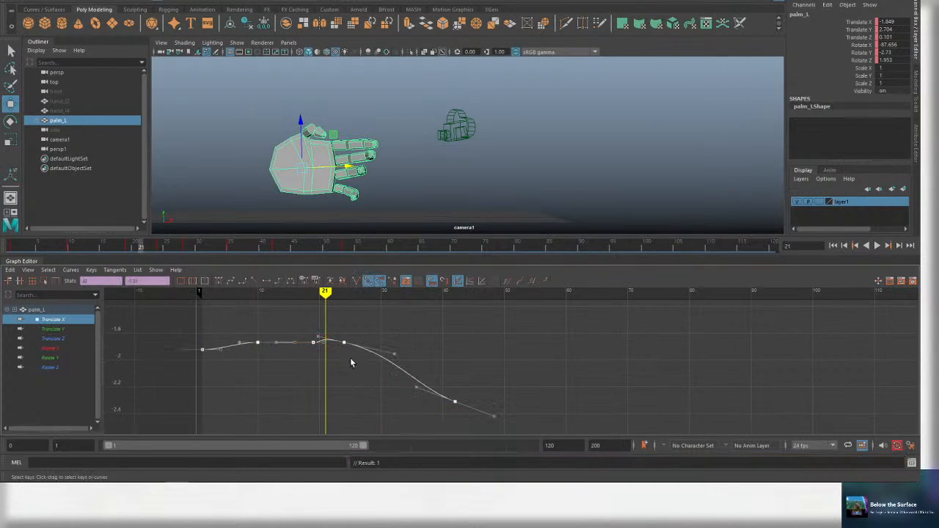
pyautogui.moveTo(351, 357)
pyautogui.mouseDown()
pyautogui.moveTo(340, 329)
pyautogui.moveTo(334, 350)
pyautogui.mouseUp()
pyautogui.click(231, 282)
# Undo the last key edit on palm_L's Translate X curve and apply flat tangents to its key at frame 24.
pyautogui.click(354, 322)
pyautogui.moveTo(346, 326); pyautogui.dragTo(330, 346)
pyautogui.moveTo(335, 337); pyautogui.dragTo(330, 345, button='middle')
pyautogui.hotkey('ctrl', 'z')
pyautogui.moveTo(363, 325); pyautogui.dragTo(332, 358)
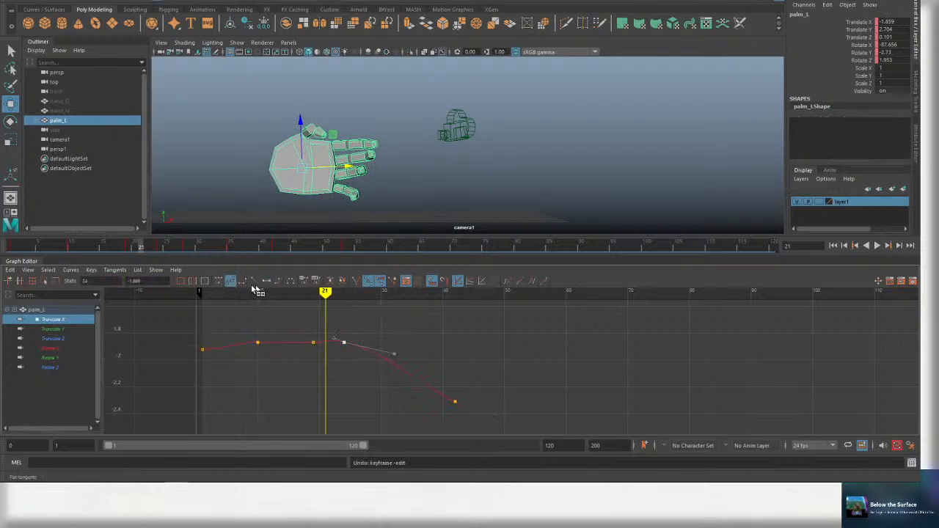
pyautogui.click(241, 283)
pyautogui.click(359, 324)
pyautogui.moveTo(379, 325); pyautogui.dragTo(331, 359)
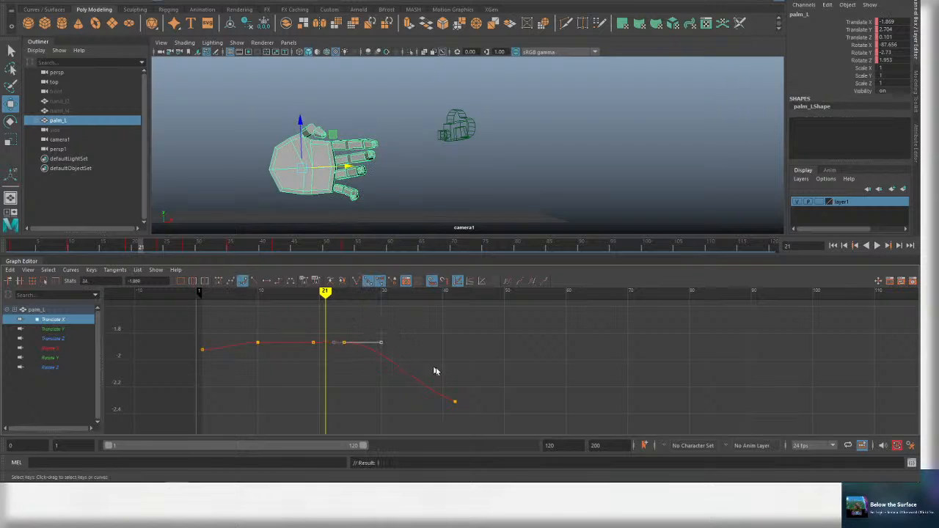
# Raise the angle of Translate X's frame 42 incoming tangent to nearly level for a softer ease-out, and save the scene.
pyautogui.moveTo(437, 380); pyautogui.dragTo(469, 417)
pyautogui.moveTo(453, 375); pyautogui.dragTo(412, 397)
pyautogui.moveTo(418, 381); pyautogui.dragTo(422, 390, button='middle')
pyautogui.hotkey('ctrl', 's')
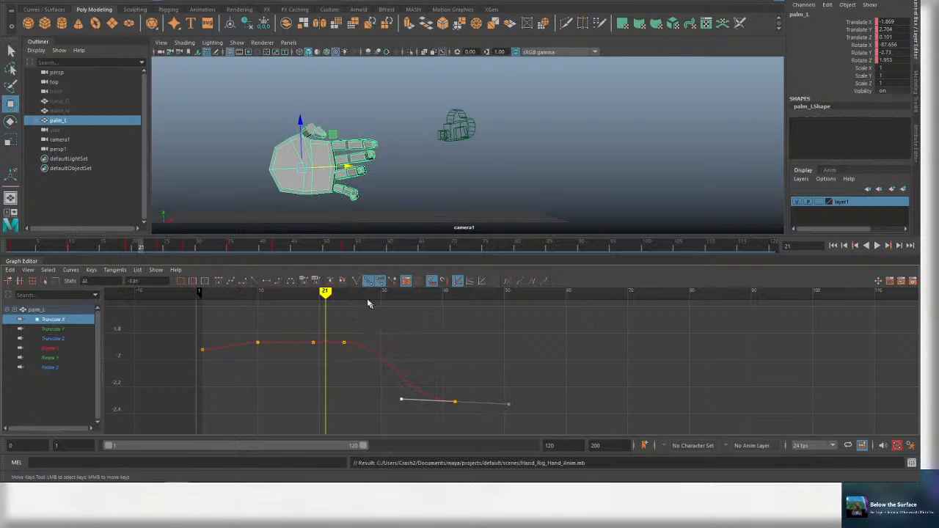
# Replay the hand motion several times from the early frames to examine how the sideways follow-through eases out.
pyautogui.moveTo(327, 297); pyautogui.dragTo(251, 298)
pyautogui.hotkey('alt', 'v')
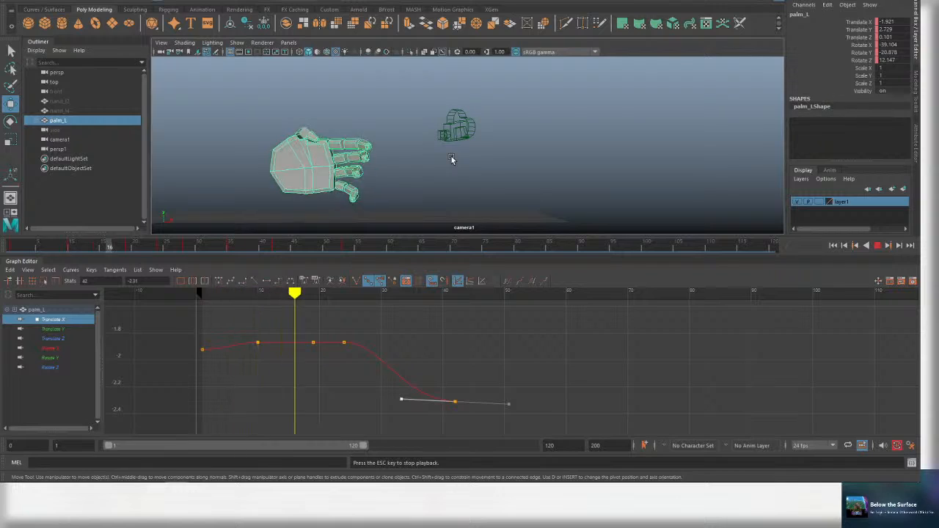
pyautogui.hotkey('alt', 'v')
pyautogui.moveTo(358, 298); pyautogui.dragTo(205, 306)
pyautogui.hotkey('alt', 'v')
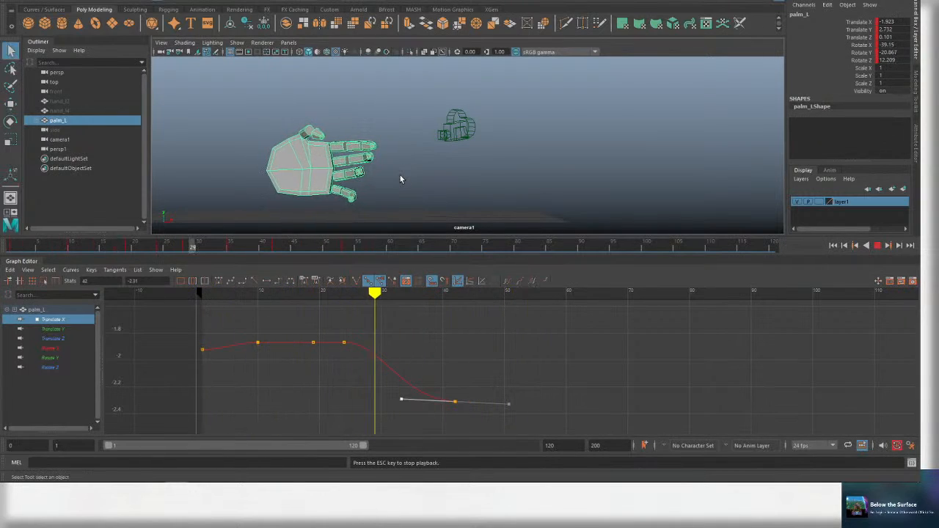
pyautogui.hotkey('alt', 'v')
pyautogui.moveTo(382, 298); pyautogui.dragTo(264, 298)
pyautogui.hotkey('alt', 'v')
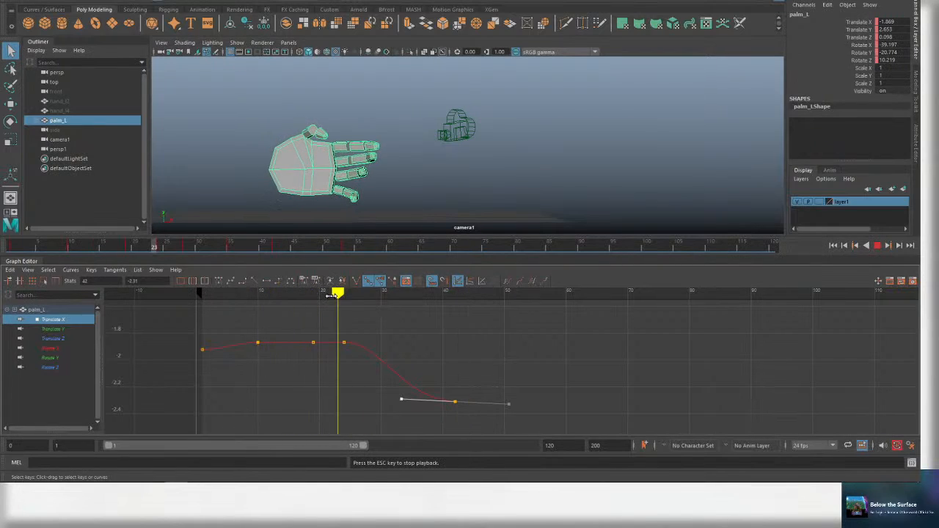
pyautogui.hotkey('alt', 'v')
pyautogui.moveTo(361, 298)
pyautogui.mouseDown()
pyautogui.moveTo(327, 298)
pyautogui.moveTo(405, 298)
pyautogui.mouseUp()
# Isolate palm_L's Translate X curve and move its last key to frame 35 at about -2.19 with steeper tangents.
pyautogui.click(66, 376)
pyautogui.moveTo(61, 369); pyautogui.dragTo(56, 320)
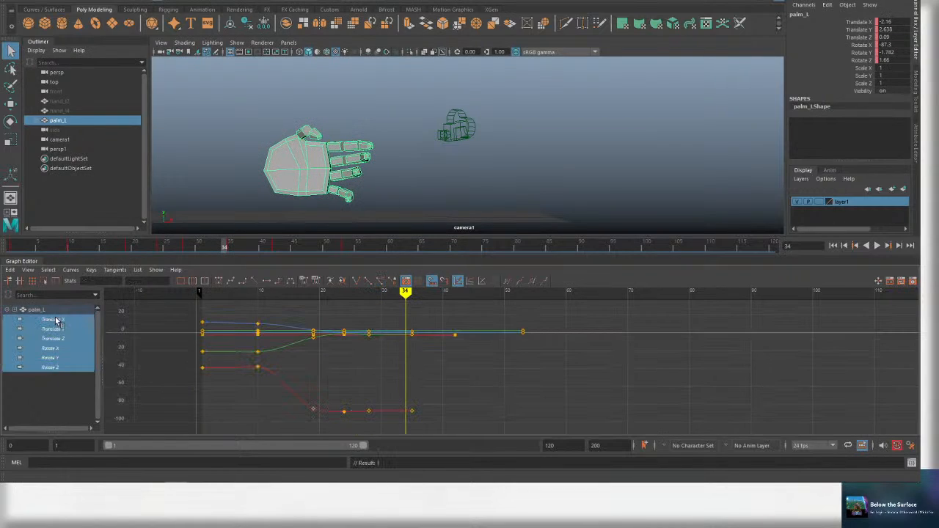
pyautogui.click(53, 329)
pyautogui.click(53, 320)
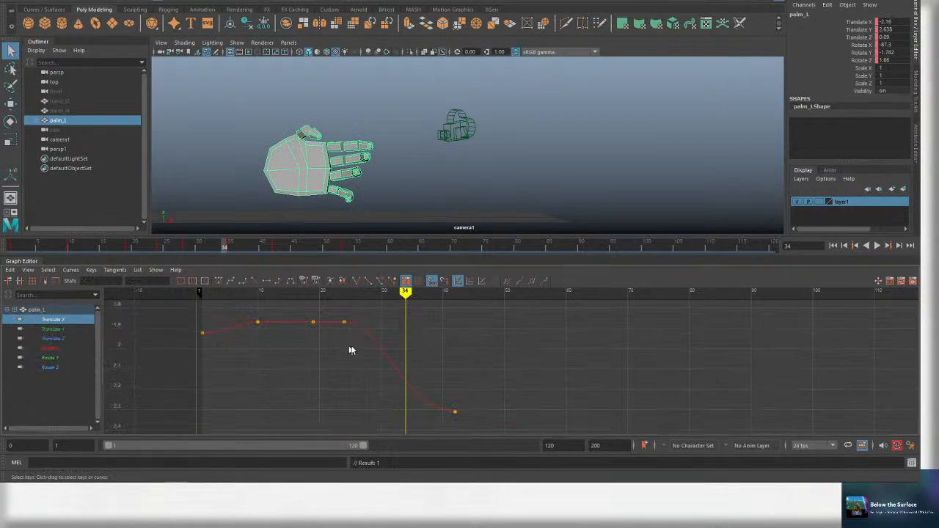
pyautogui.click(343, 292)
pyautogui.moveTo(343, 292); pyautogui.dragTo(415, 295)
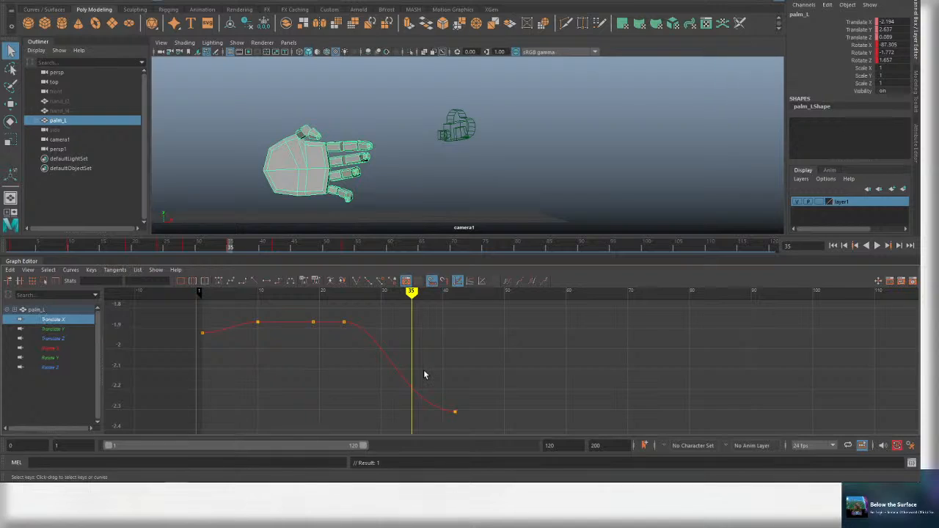
pyautogui.moveTo(443, 394); pyautogui.dragTo(465, 419)
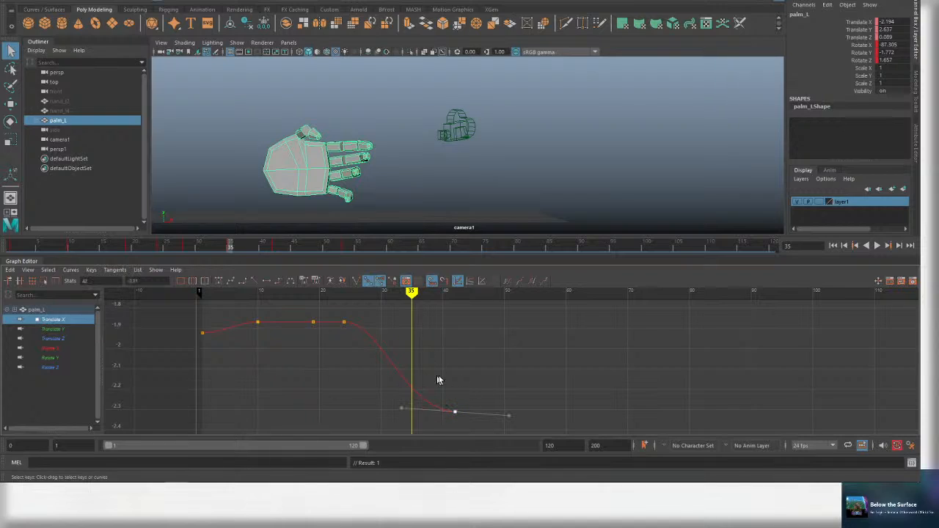
pyautogui.keyDown('shift'); pyautogui.moveTo(463, 389); pyautogui.dragTo(382, 366, button='middle'); pyautogui.keyUp('shift')
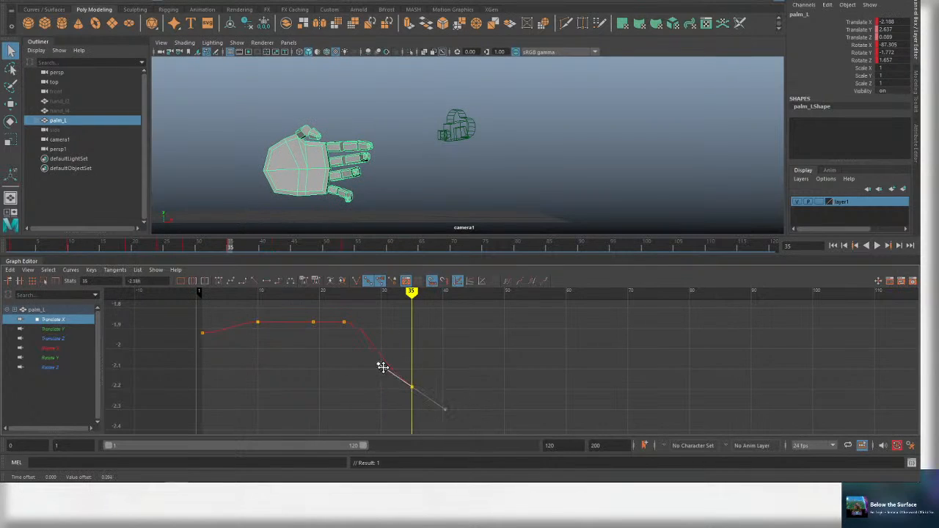
# Try tilting the frame 24 key's outgoing tangent downward, undo that change, and save the scene.
pyautogui.moveTo(342, 323); pyautogui.dragTo(343, 323)
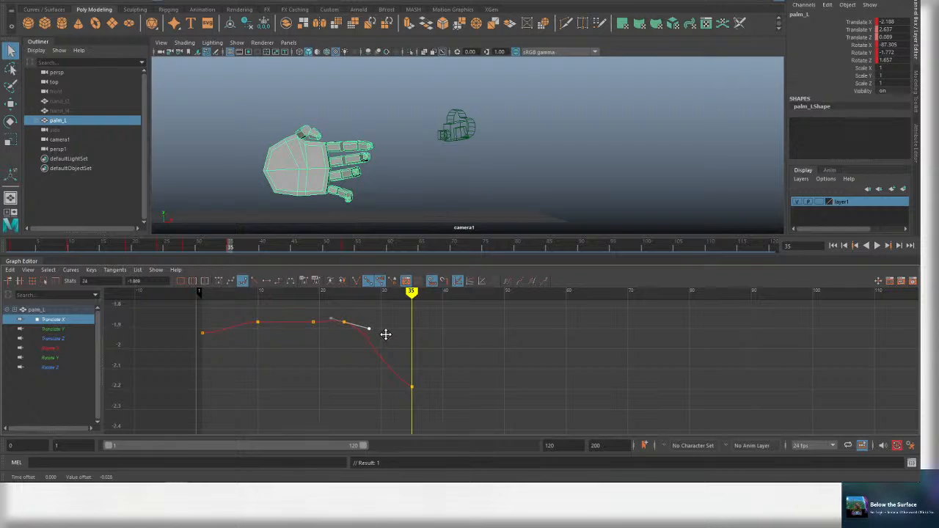
pyautogui.hotkey('ctrl', 'z')
pyautogui.hotkey('ctrl', 's')
# Play the animation repeatedly from the first frames to examine the shortened follow-through, saving the scene between passes.
pyautogui.moveTo(281, 295); pyautogui.dragTo(220, 299)
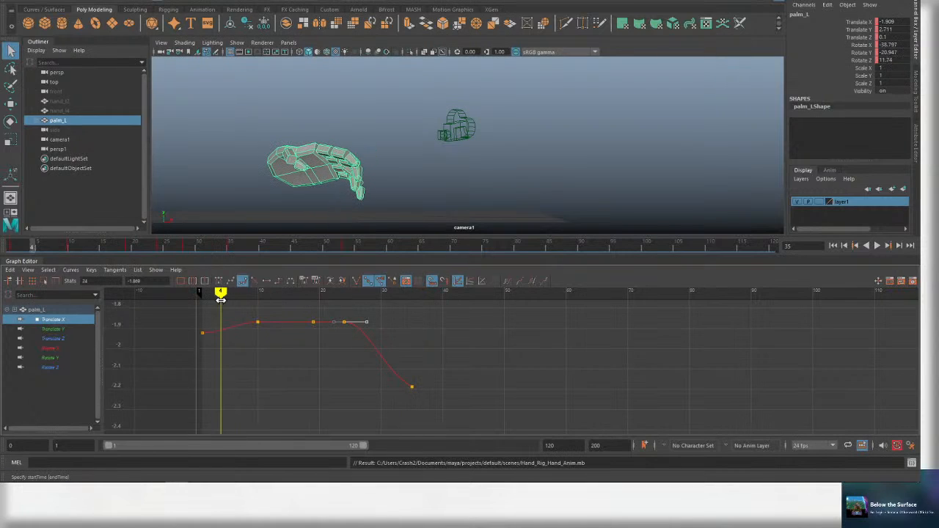
pyautogui.hotkey('alt', 'v')
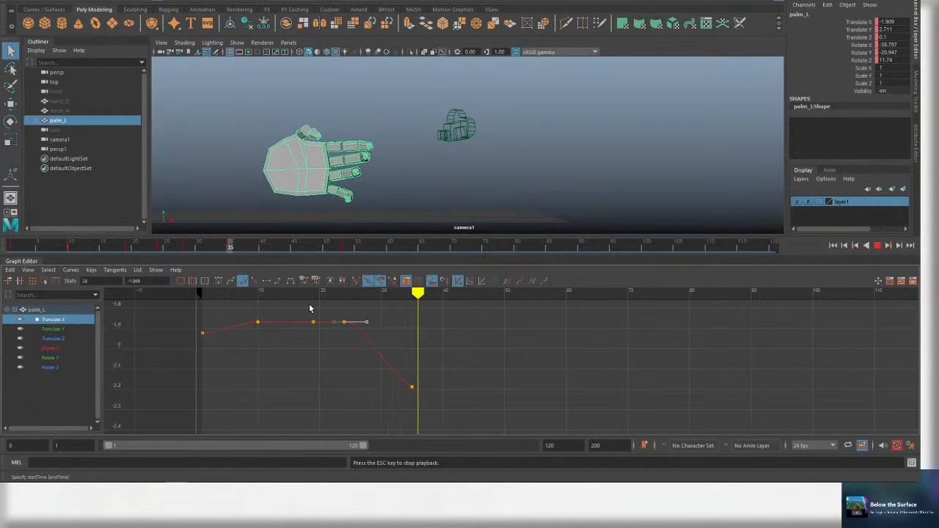
pyautogui.hotkey('ctrl', 's')
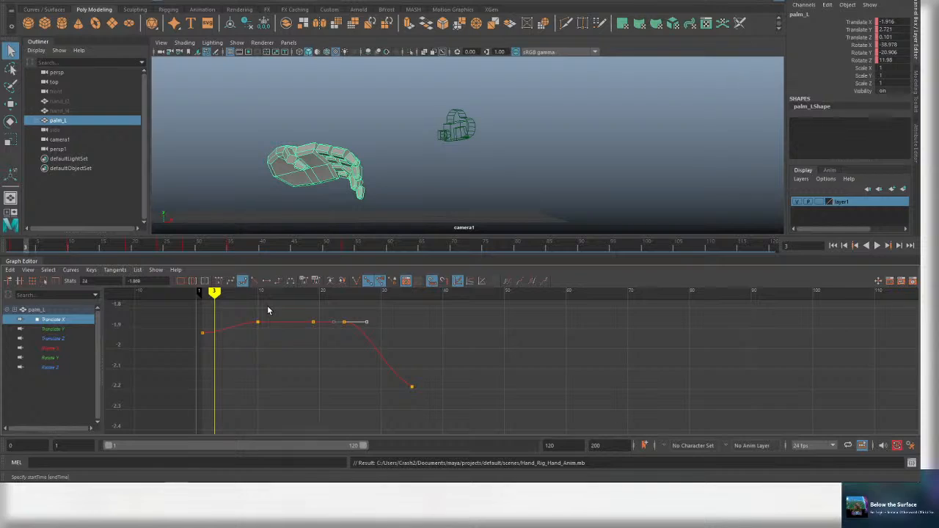
pyautogui.hotkey('ctrl', 's')
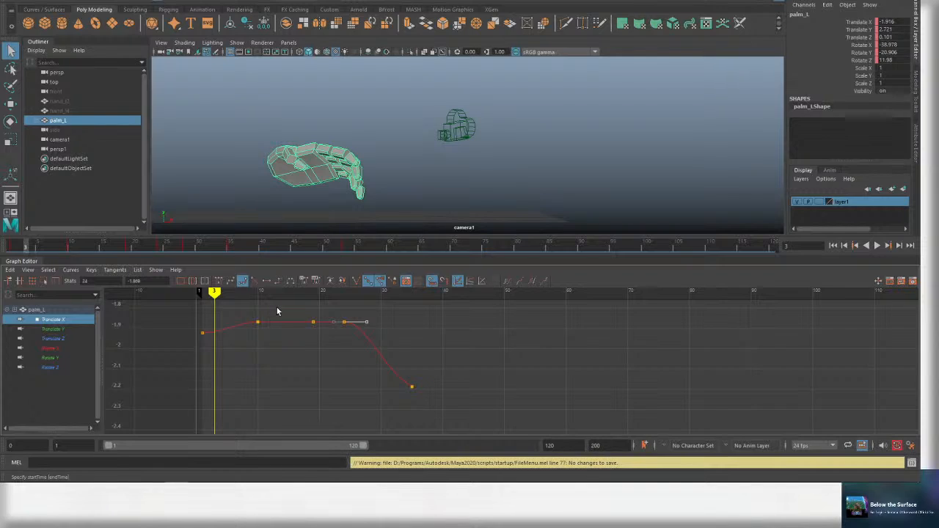
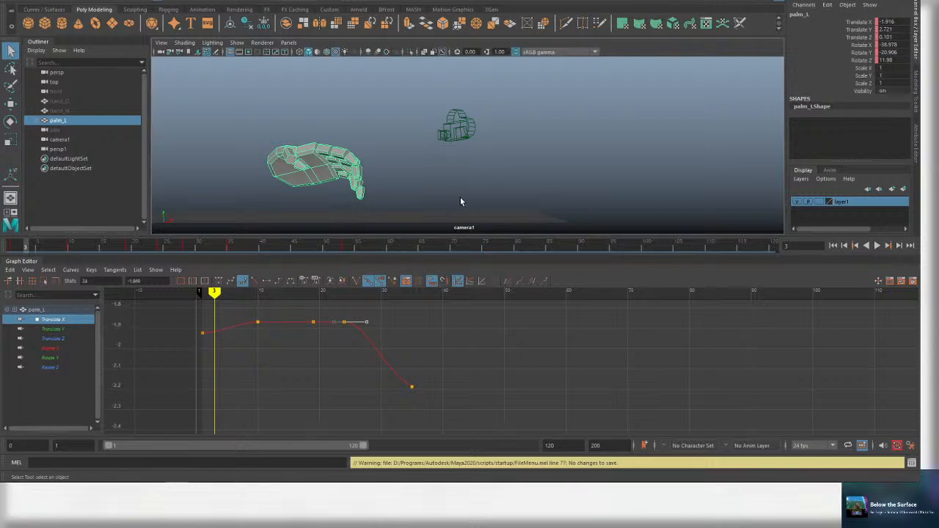
pyautogui.press('e')
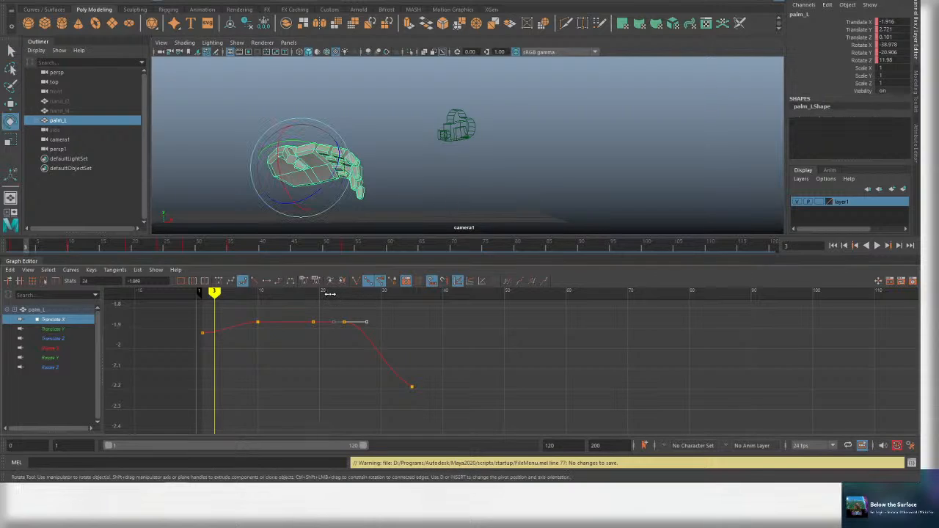
pyautogui.hotkey('alt', 'v')
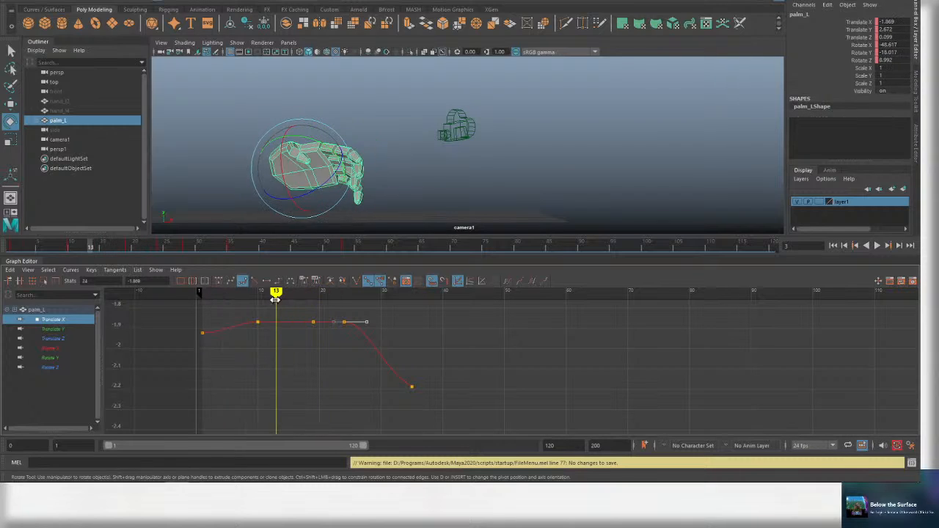
pyautogui.press('Escape')
pyautogui.hotkey('ctrl', 's')
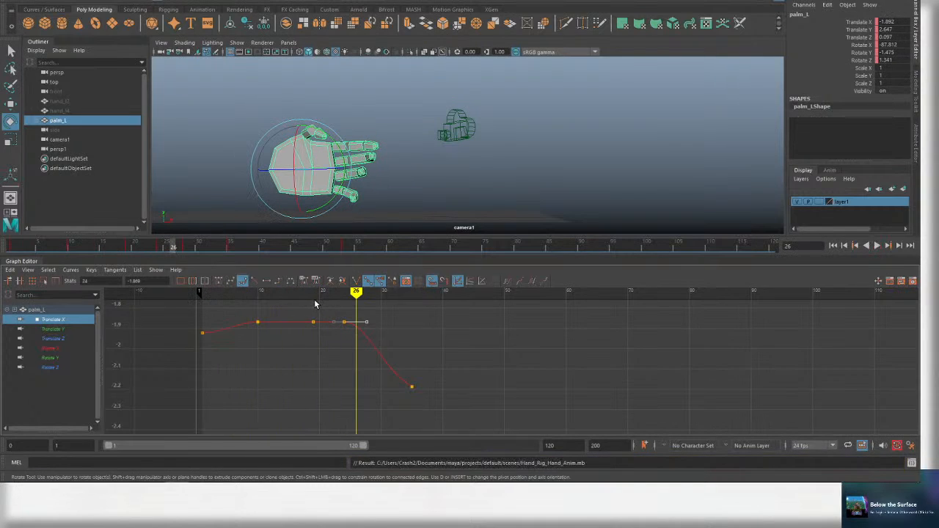
pyautogui.moveTo(303, 296); pyautogui.dragTo(357, 294)
pyautogui.hotkey('ctrl', 's')
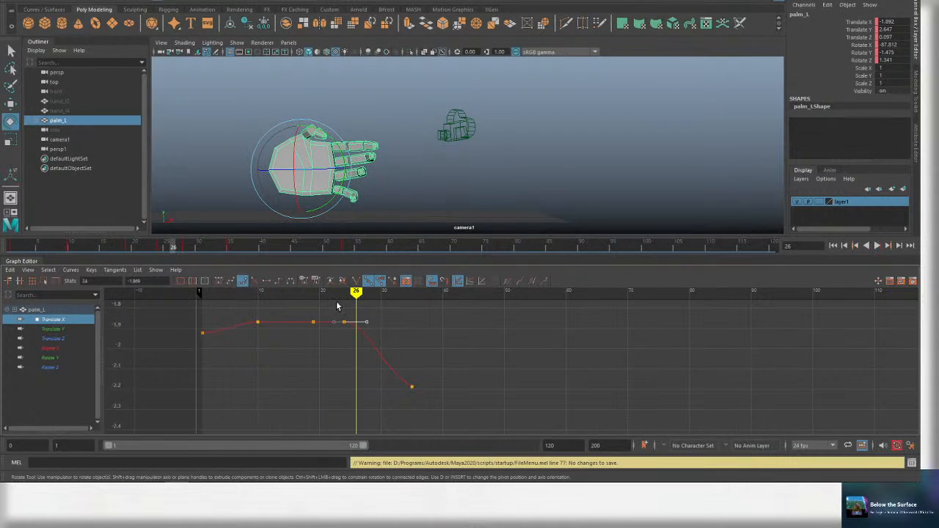
pyautogui.hotkey('alt', 'v')
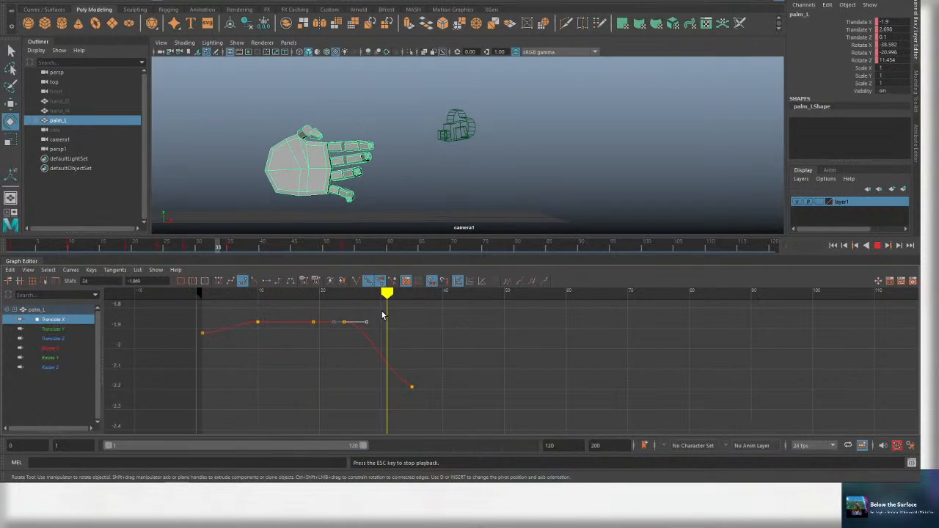
pyautogui.press('Escape')
pyautogui.hotkey('ctrl', 's')
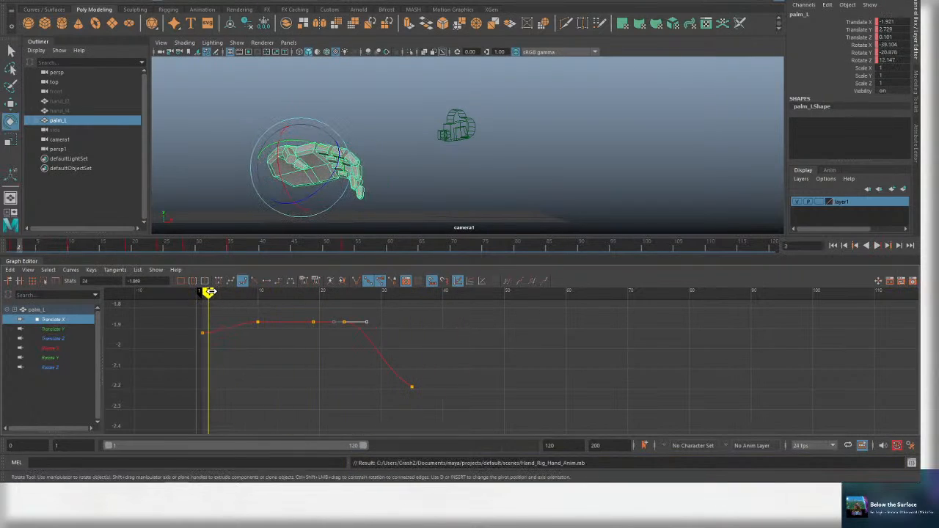
pyautogui.hotkey('alt', 'v')
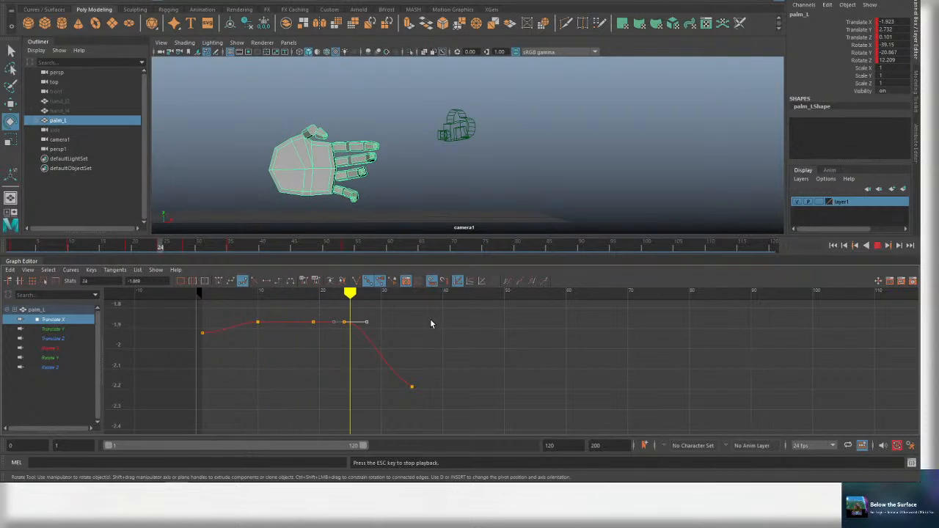
pyautogui.hotkey('ctrl', 's')
pyautogui.press('Escape')
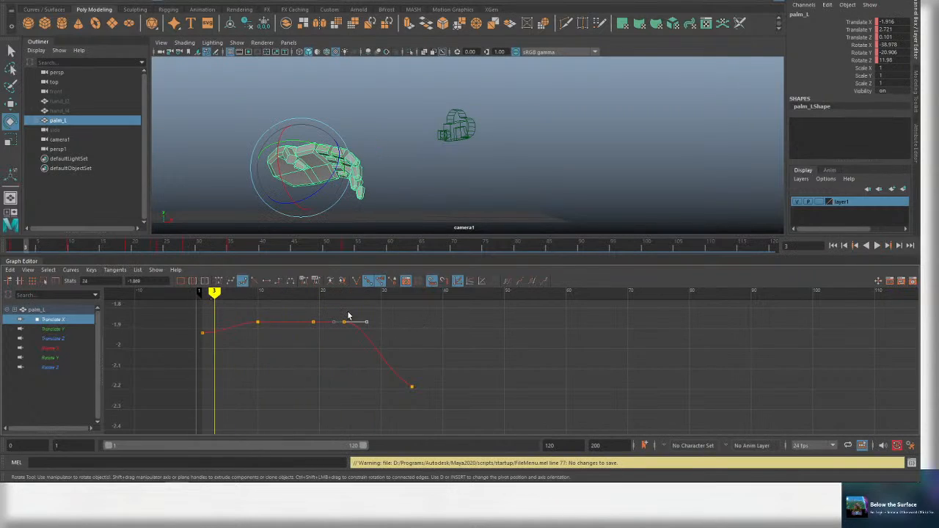
pyautogui.press('w')
pyautogui.press('e')
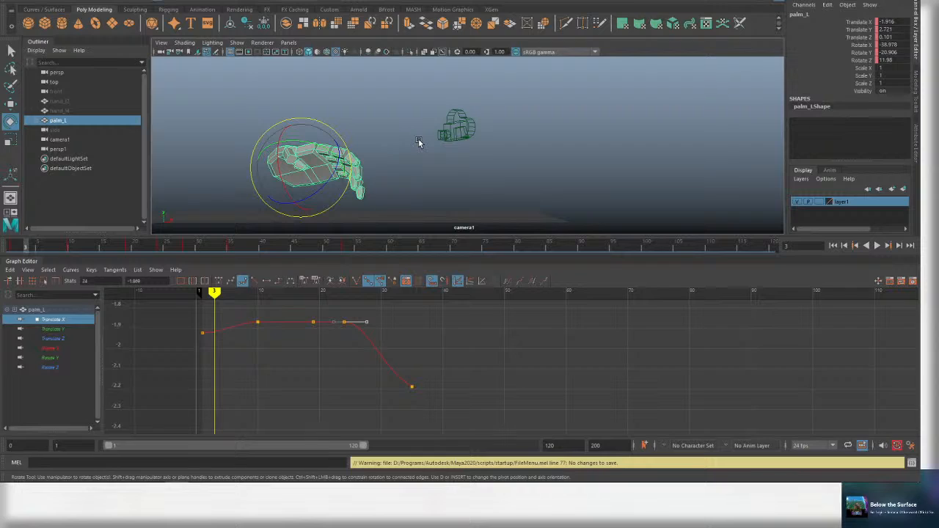
pyautogui.press('q')
pyautogui.press('w')
pyautogui.press('e')
pyautogui.press('w')
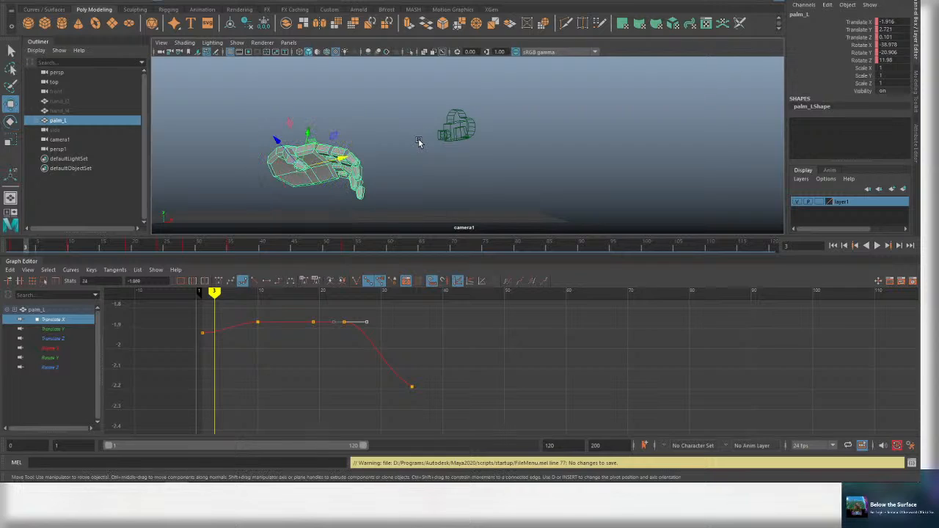
# Replay the hand motion from frame 1 through the palm's turn and save the scene.
pyautogui.keyDown('alt'); pyautogui.moveTo(357, 308); pyautogui.dragTo(418, 328, button='middle'); pyautogui.keyUp('alt')
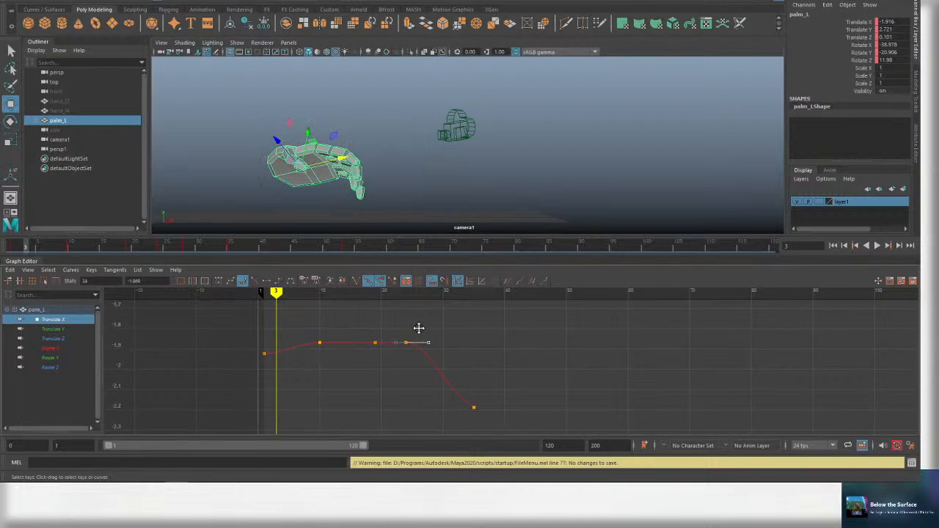
pyautogui.moveTo(287, 288); pyautogui.dragTo(263, 291)
pyautogui.hotkey('alt', 'v')
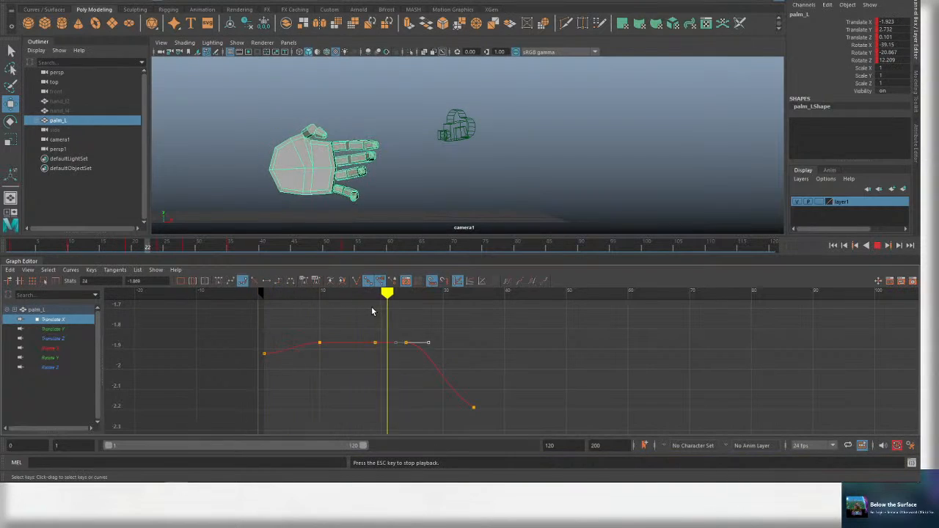
pyautogui.hotkey('alt', 'v')
pyautogui.hotkey('ctrl', 's')
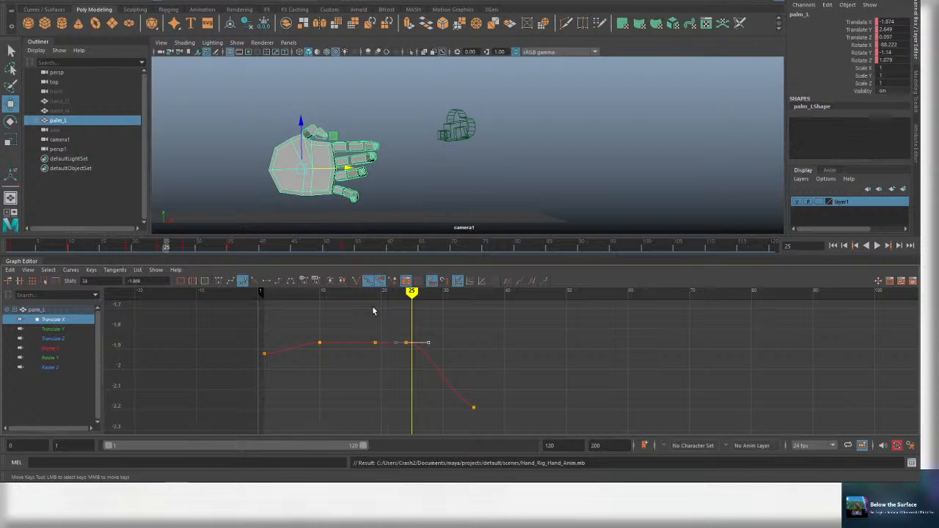
pyautogui.keyDown('alt'); pyautogui.moveTo(434, 310); pyautogui.dragTo(366, 318, button='middle'); pyautogui.keyUp('alt')
pyautogui.hotkey('ctrl', 's')
# Review the palm's turn and sideways drift in further playback passes against the Translate X curve, and save the scene.
pyautogui.moveTo(235, 291); pyautogui.dragTo(189, 292)
pyautogui.hotkey('alt', 'v')
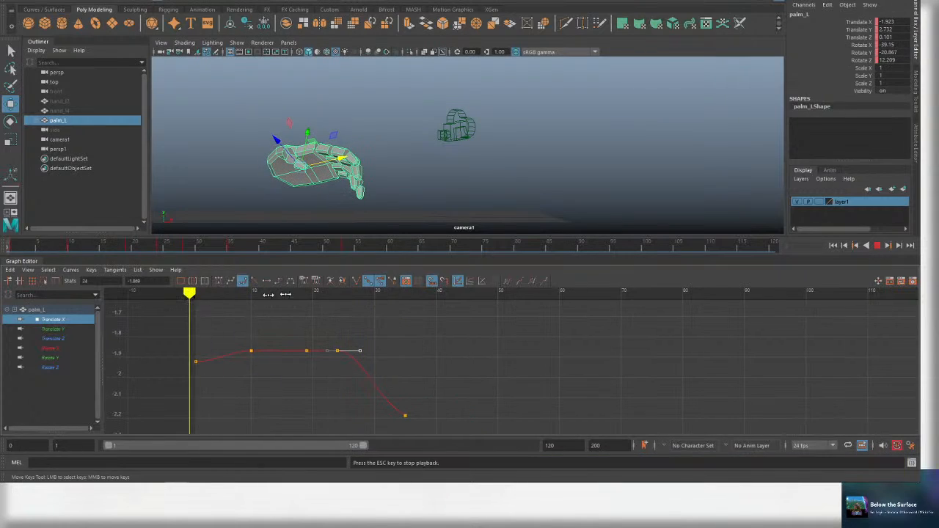
pyautogui.press('q')
pyautogui.press('e')
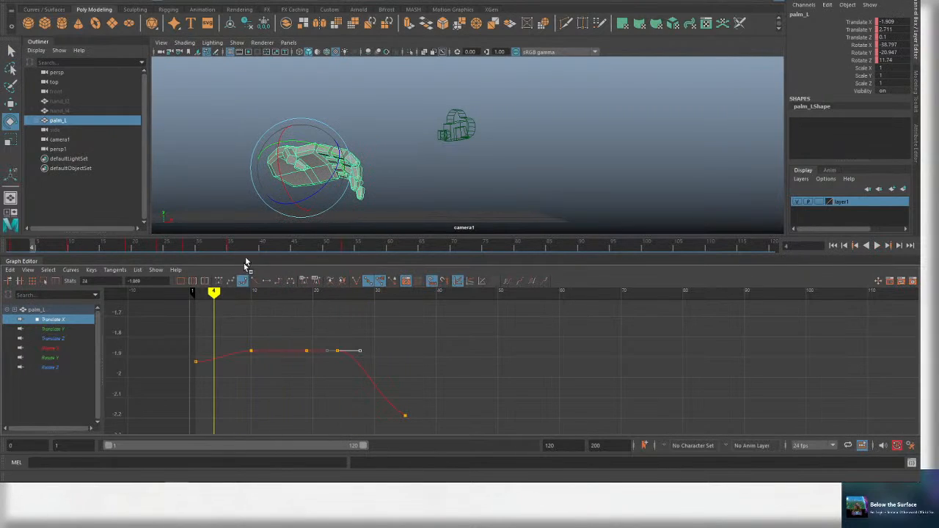
pyautogui.hotkey('alt', 'v')
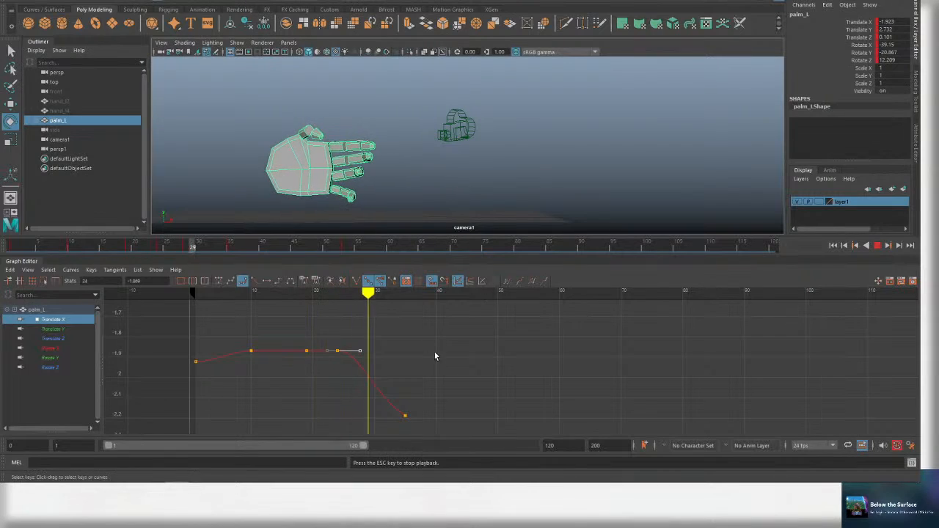
pyautogui.keyDown('alt'); pyautogui.moveTo(456, 392); pyautogui.dragTo(418, 390, button='middle'); pyautogui.keyUp('alt')
pyautogui.scroll(-5, 418, 390)
pyautogui.hotkey('alt', 'v')
pyautogui.moveTo(432, 295); pyautogui.dragTo(378, 294)
pyautogui.hotkey('alt', 'v')
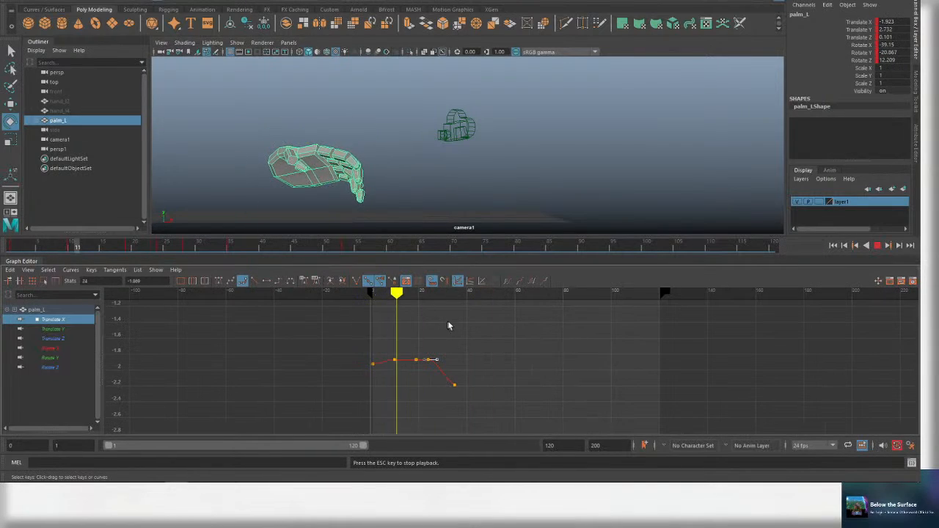
pyautogui.keyDown('alt'); pyautogui.moveTo(448, 325); pyautogui.dragTo(394, 322, button='middle'); pyautogui.keyUp('alt')
pyautogui.hotkey('alt', 'v')
pyautogui.hotkey('ctrl', 's')
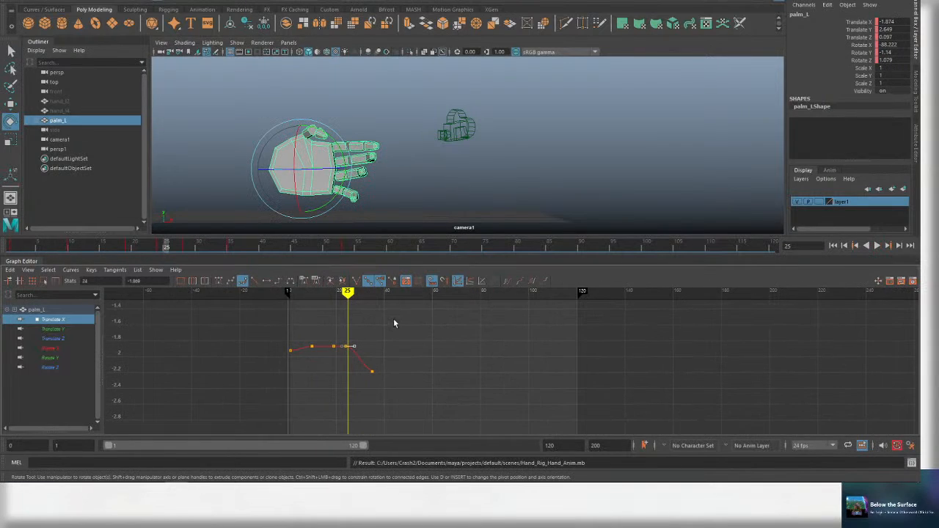
# Save the scene and replay palm_L's turn from the first frames while inspecting the Translate X curve.
pyautogui.hotkey('ctrl', 's')
pyautogui.scroll(3, 345, 308)
pyautogui.scroll(-3, 332, 304)
pyautogui.moveTo(318, 295); pyautogui.dragTo(299, 294)
pyautogui.hotkey('alt', 'v')
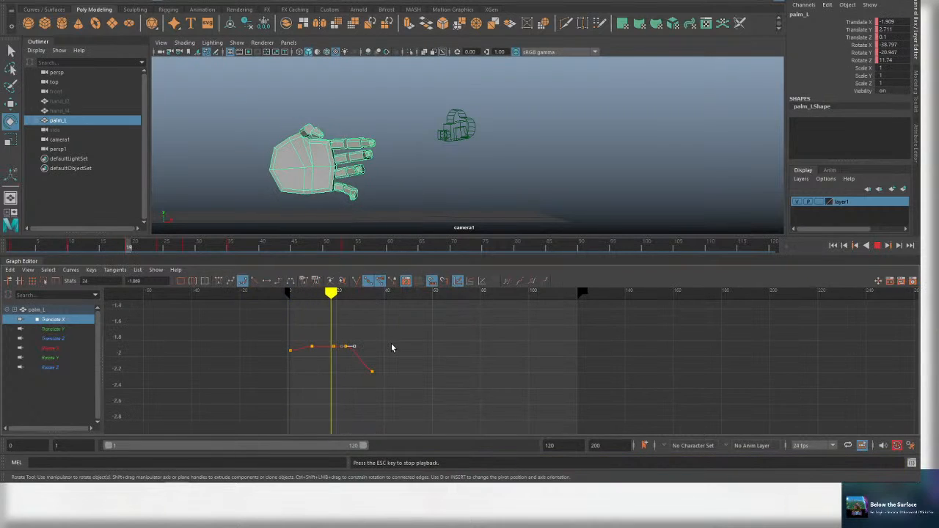
pyautogui.scroll(4, 392, 347)
pyautogui.hotkey('alt', 'v')
pyautogui.scroll(-2, 380, 348)
pyautogui.keyDown('alt'); pyautogui.moveTo(379, 348); pyautogui.dragTo(480, 358, button='middle'); pyautogui.keyUp('alt')
# Replay the hand motion from the start past the frame 35 follow-through, saving the scene between passes.
pyautogui.hotkey('ctrl', 's')
pyautogui.moveTo(354, 296); pyautogui.dragTo(271, 294)
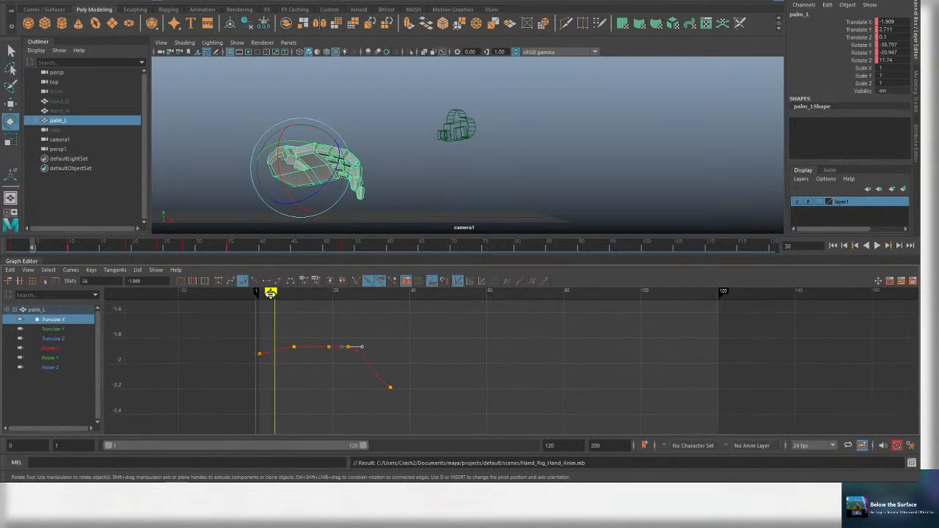
pyautogui.hotkey('alt', 'v')
pyautogui.hotkey('alt', 'v')
pyautogui.hotkey('ctrl', 's')
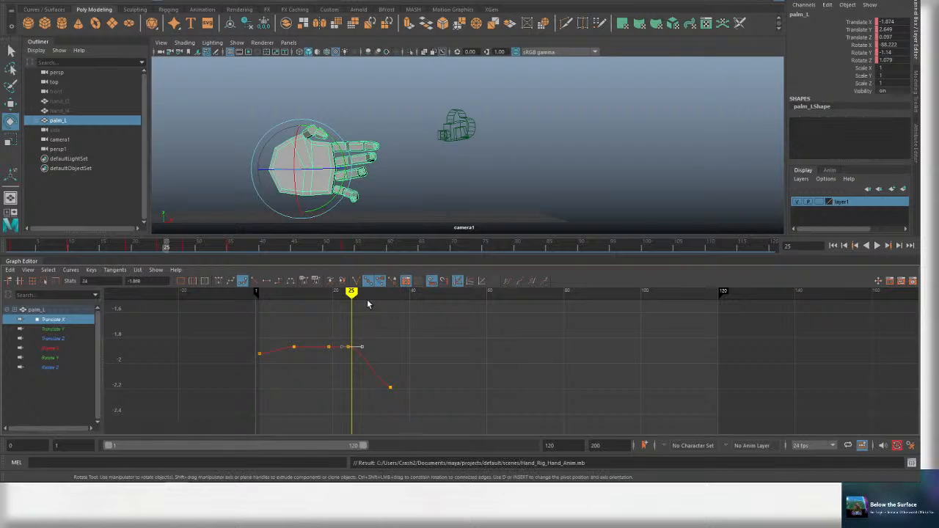
pyautogui.moveTo(355, 295); pyautogui.dragTo(266, 295)
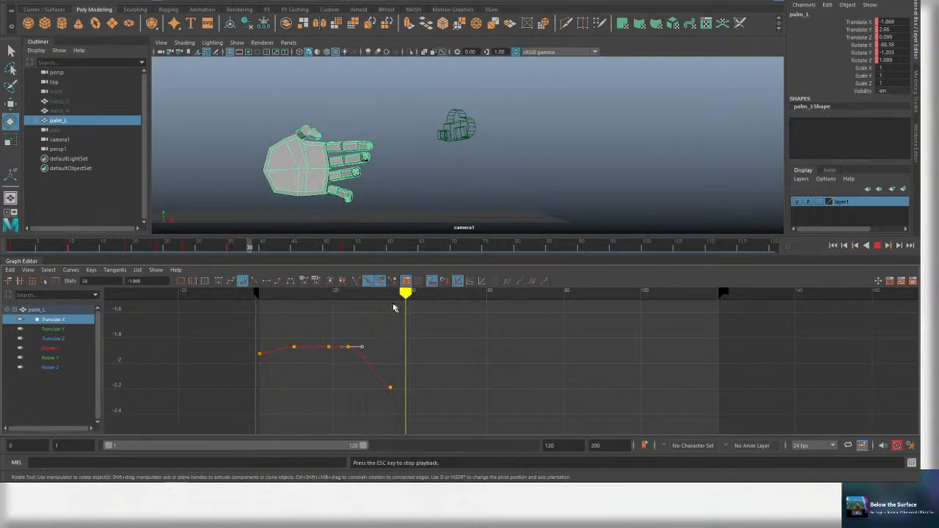
pyautogui.hotkey('alt', 'v')
# At frame 48, move palm_L sideways along X to a Translate X of about 11.965 and play back the new sweep.
pyautogui.moveTo(413, 298)
pyautogui.mouseDown()
pyautogui.moveTo(374, 298)
pyautogui.moveTo(440, 296)
pyautogui.mouseUp()
pyautogui.press('w')
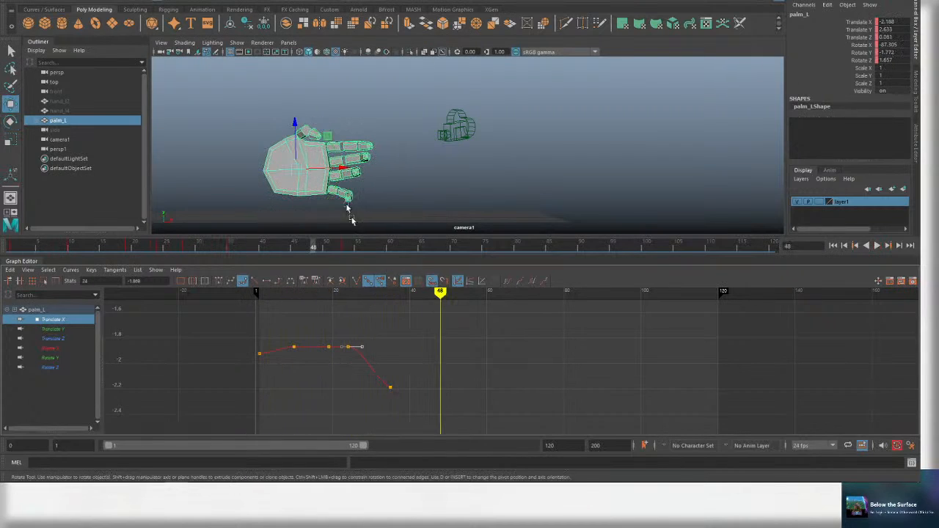
pyautogui.moveTo(334, 168); pyautogui.dragTo(589, 169)
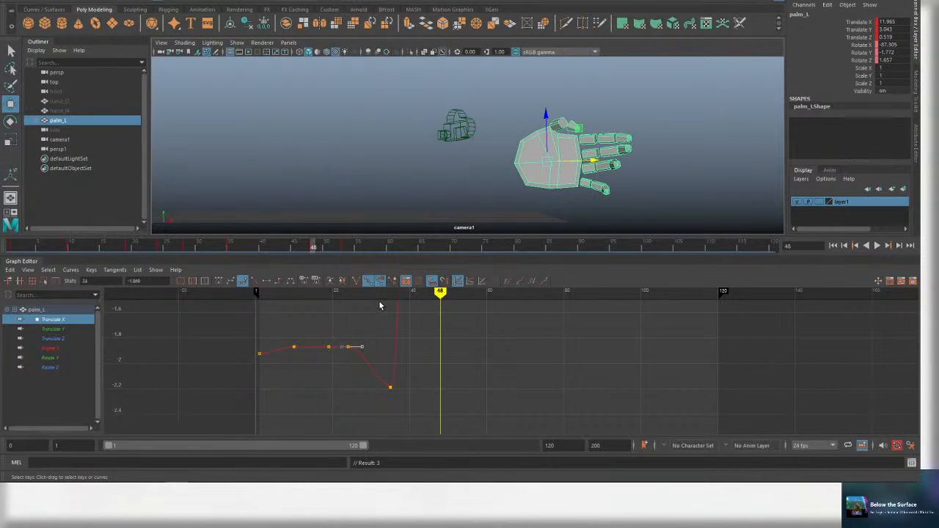
pyautogui.press('f')
pyautogui.scroll(-6, 455, 352)
pyautogui.keyDown('alt'); pyautogui.moveTo(538, 347); pyautogui.dragTo(464, 389, button='middle'); pyautogui.keyUp('alt')
pyautogui.scroll(-2, 485, 375)
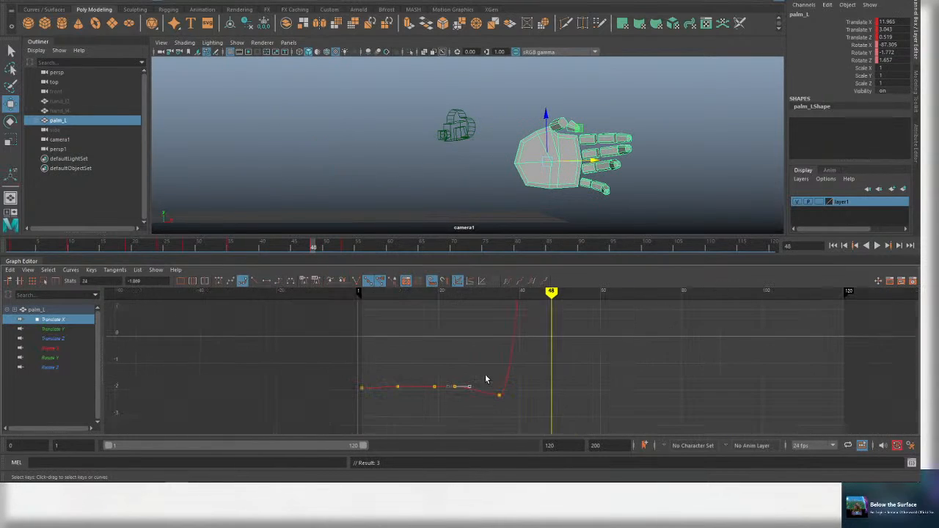
pyautogui.hotkey('alt', 'v')
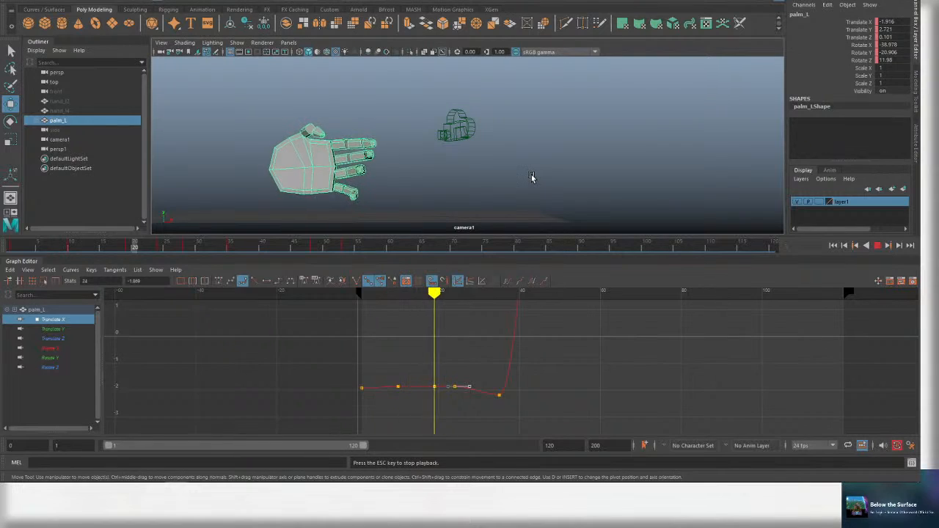
pyautogui.hotkey('alt', 'v')
pyautogui.keyDown('alt'); pyautogui.moveTo(574, 363); pyautogui.dragTo(544, 389, button='middle'); pyautogui.keyUp('alt')
pyautogui.scroll(-5, 547, 369)
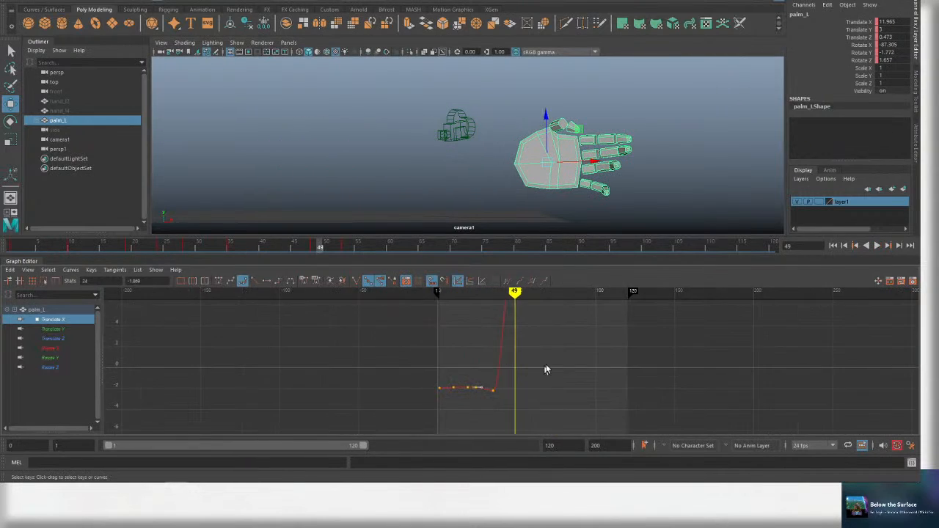
# Move the last Translate X key to frame 44 and lower its value to about 10.097.
pyautogui.press('f')
pyautogui.scroll(-8, 568, 350)
pyautogui.keyDown('alt'); pyautogui.moveTo(600, 337); pyautogui.dragTo(587, 350, button='middle'); pyautogui.keyUp('alt')
pyautogui.keyDown('alt'); pyautogui.keyDown('shift'); pyautogui.moveTo(587, 349); pyautogui.dragTo(585, 367, button='right'); pyautogui.keyUp('shift'); pyautogui.keyUp('alt')
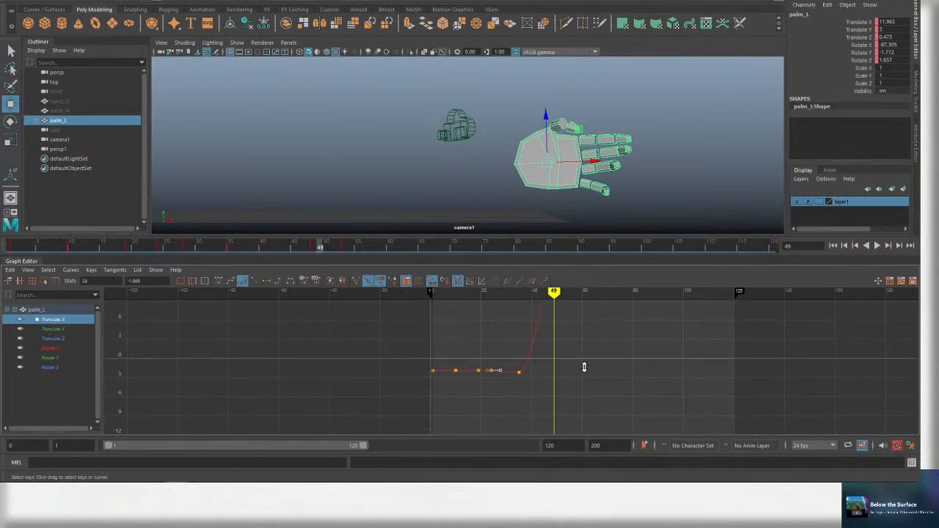
pyautogui.keyDown('alt'); pyautogui.moveTo(582, 331); pyautogui.dragTo(566, 394, button='middle'); pyautogui.keyUp('alt')
pyautogui.moveTo(524, 370); pyautogui.dragTo(522, 371)
pyautogui.keyDown('alt'); pyautogui.moveTo(565, 384); pyautogui.dragTo(548, 358, button='middle'); pyautogui.keyUp('alt')
pyautogui.keyDown('alt'); pyautogui.keyDown('shift'); pyautogui.moveTo(548, 357); pyautogui.dragTo(575, 361, button='right'); pyautogui.keyUp('shift'); pyautogui.keyUp('alt')
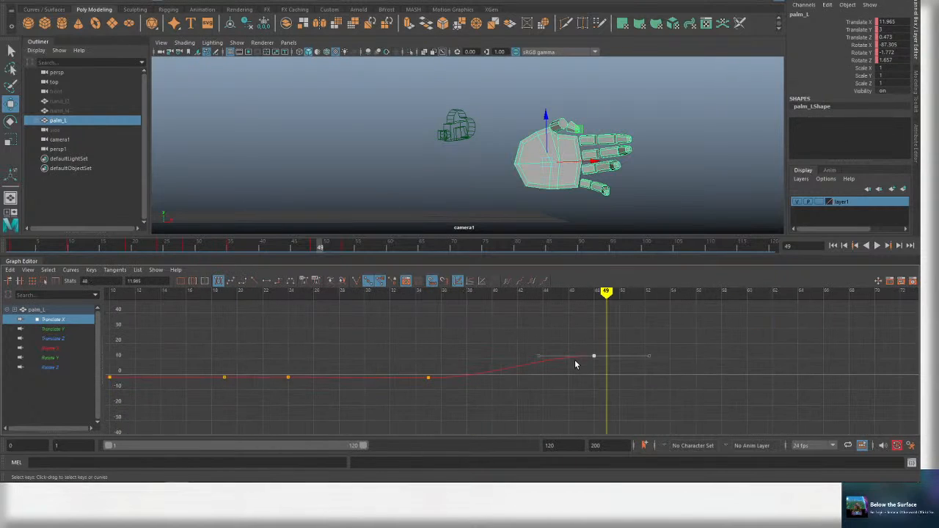
pyautogui.moveTo(576, 364); pyautogui.dragTo(538, 367, button='middle')
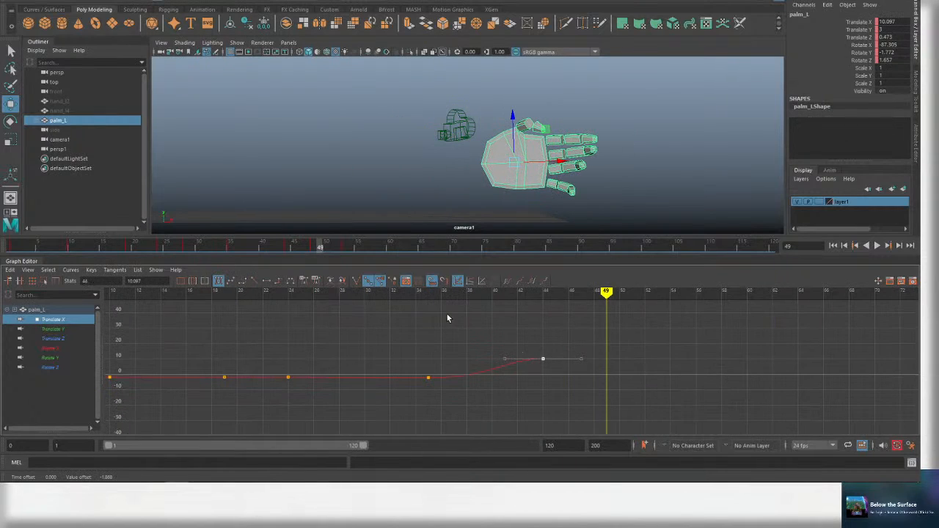
# Check the hand's sweep in the giphy.gif reference, return to Maya, and save the scene.
pyautogui.hotkey('alt', 'Tab')
pyautogui.moveTo(555, 145); pyautogui.dragTo(591, 148)
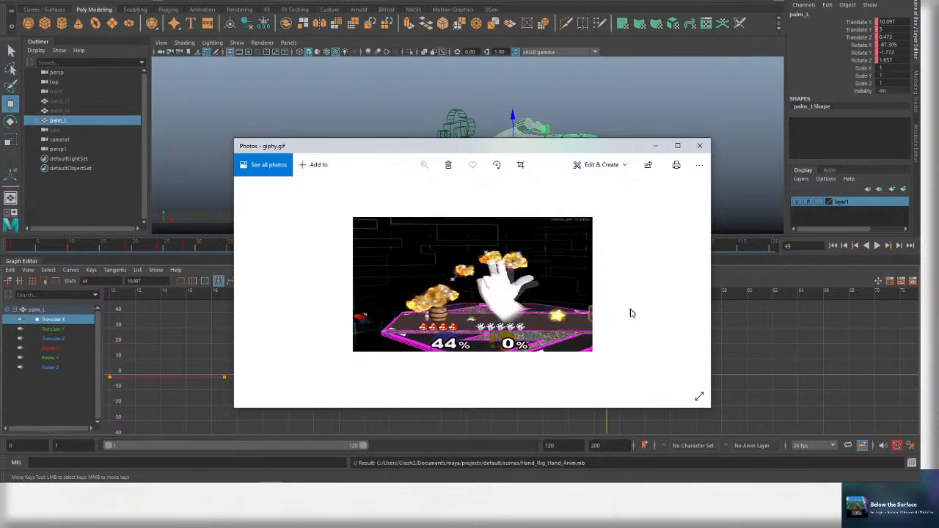
pyautogui.click(656, 146)
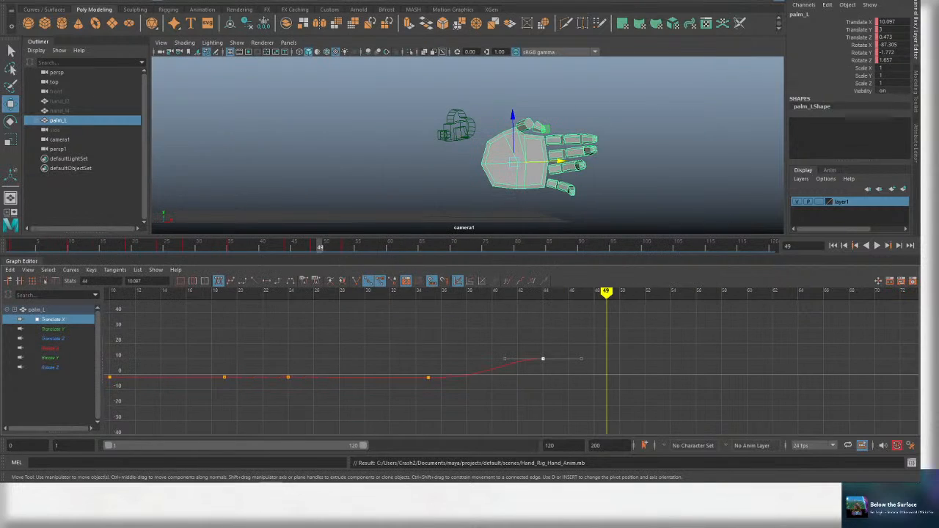
pyautogui.keyDown('alt'); pyautogui.moveTo(637, 364); pyautogui.dragTo(614, 379, button='middle'); pyautogui.keyUp('alt')
pyautogui.hotkey('ctrl', 's')
# Play back the sideways sweep and shift the last Translate X key to frame 46.
pyautogui.keyDown('alt'); pyautogui.moveTo(457, 384); pyautogui.dragTo(555, 337, button='right'); pyautogui.keyUp('alt')
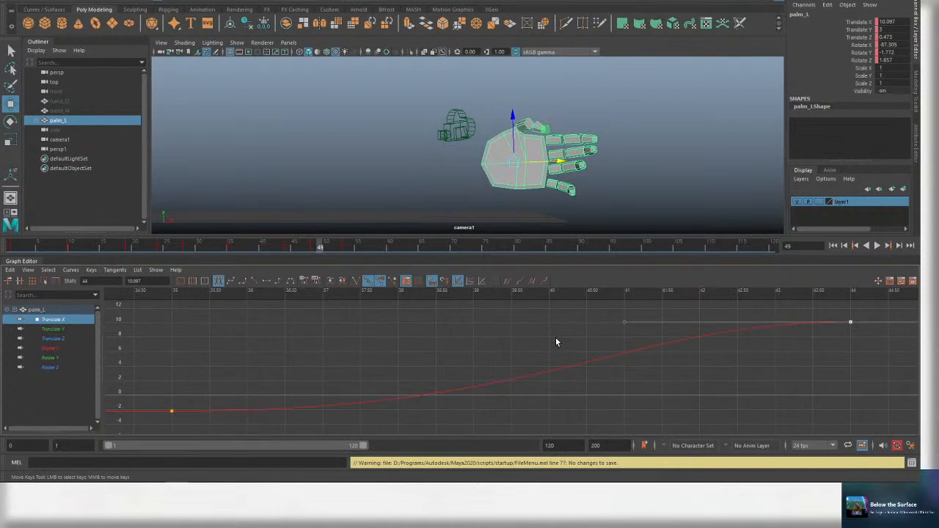
pyautogui.scroll(-4, 556, 338)
pyautogui.scroll(2, 517, 341)
pyautogui.moveTo(509, 337); pyautogui.dragTo(434, 344)
pyautogui.hotkey('alt', 'v')
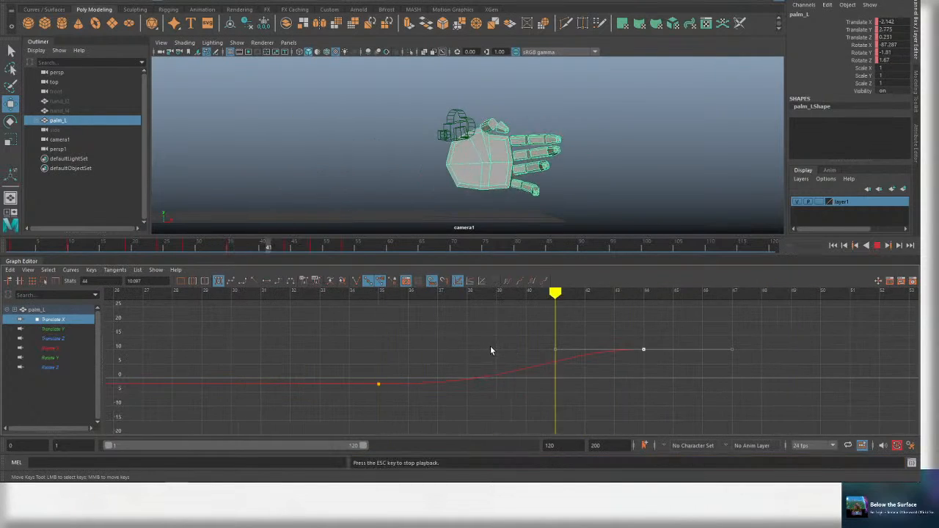
pyautogui.scroll(-4, 494, 346)
pyautogui.hotkey('alt', 'v')
pyautogui.moveTo(572, 344); pyautogui.dragTo(550, 362)
pyautogui.press('f')
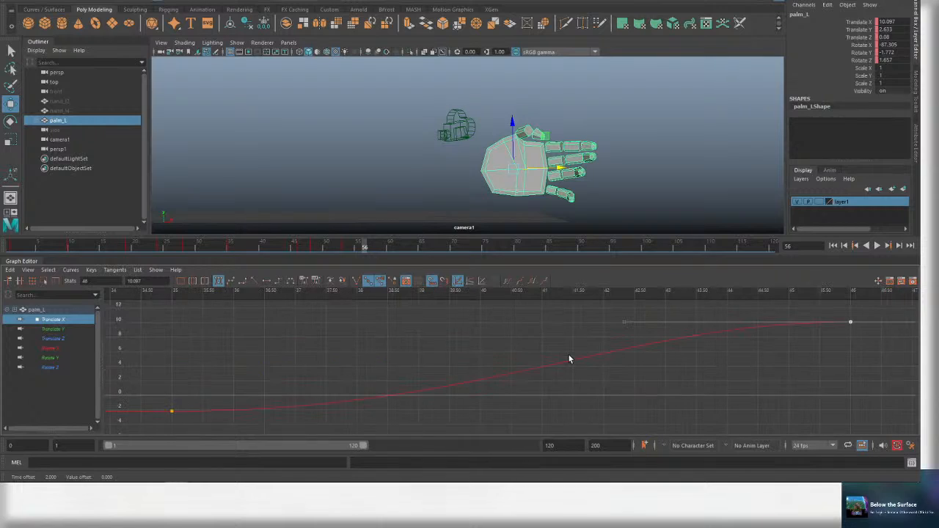
pyautogui.keyDown('alt'); pyautogui.keyDown('shift'); pyautogui.moveTo(568, 356); pyautogui.dragTo(600, 331, button='right'); pyautogui.keyUp('shift'); pyautogui.keyUp('alt')
# Replay the slower sweep and compare the timing of the Translate Y and Z keys with the final Translate X key.
pyautogui.scroll(-5, 607, 357)
pyautogui.hotkey('alt', 'v')
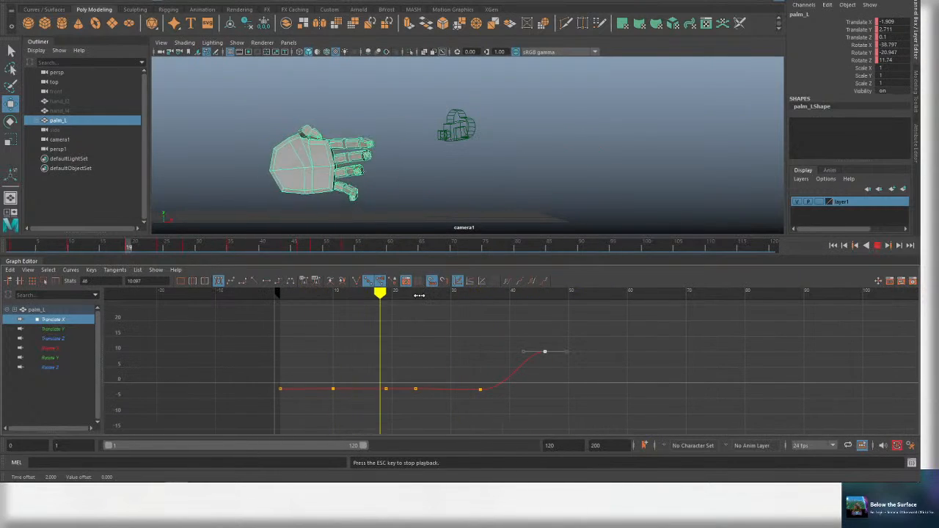
pyautogui.hotkey('alt', 'v')
pyautogui.moveTo(416, 294)
pyautogui.mouseDown()
pyautogui.moveTo(585, 294)
pyautogui.moveTo(545, 294)
pyautogui.mouseUp()
pyautogui.click(51, 331)
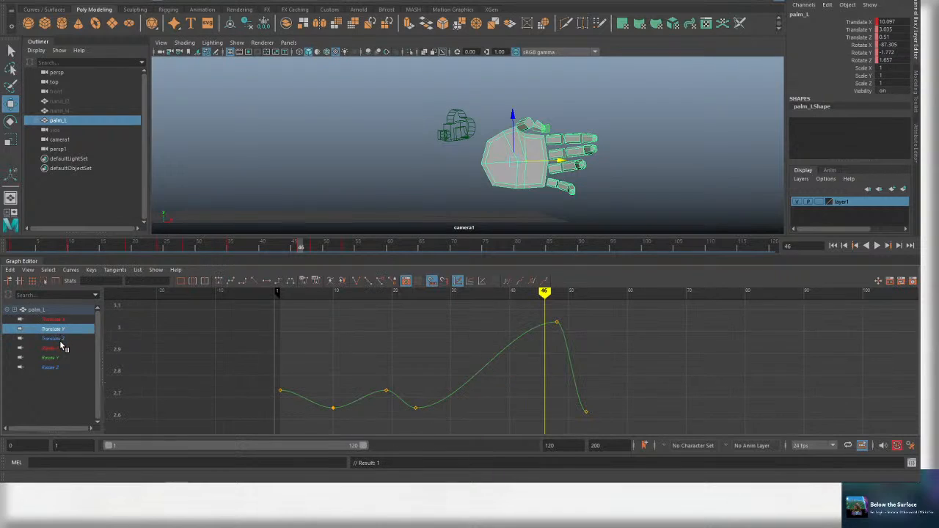
pyautogui.keyDown('shift'); pyautogui.click(59, 339); pyautogui.keyUp('shift')
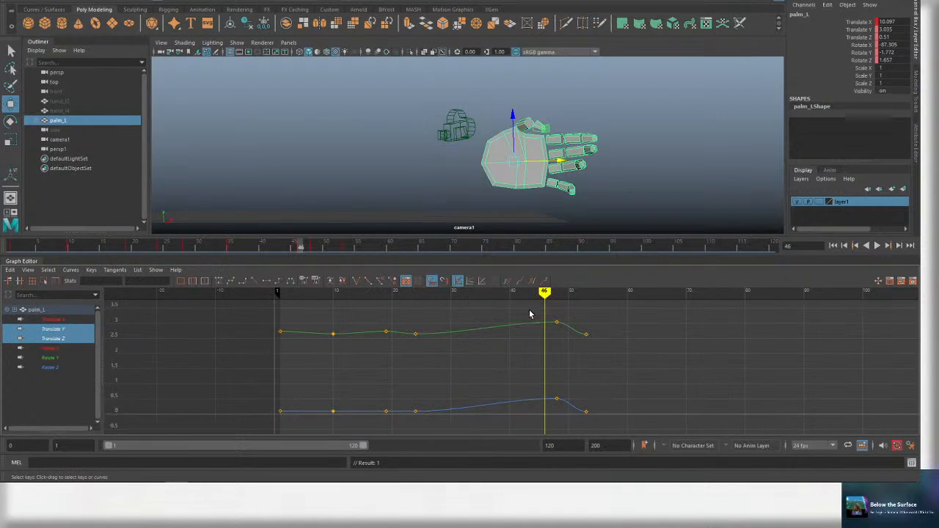
pyautogui.moveTo(544, 294)
pyautogui.mouseDown()
pyautogui.moveTo(478, 294)
pyautogui.moveTo(516, 294)
pyautogui.mouseUp()
pyautogui.click(56, 321)
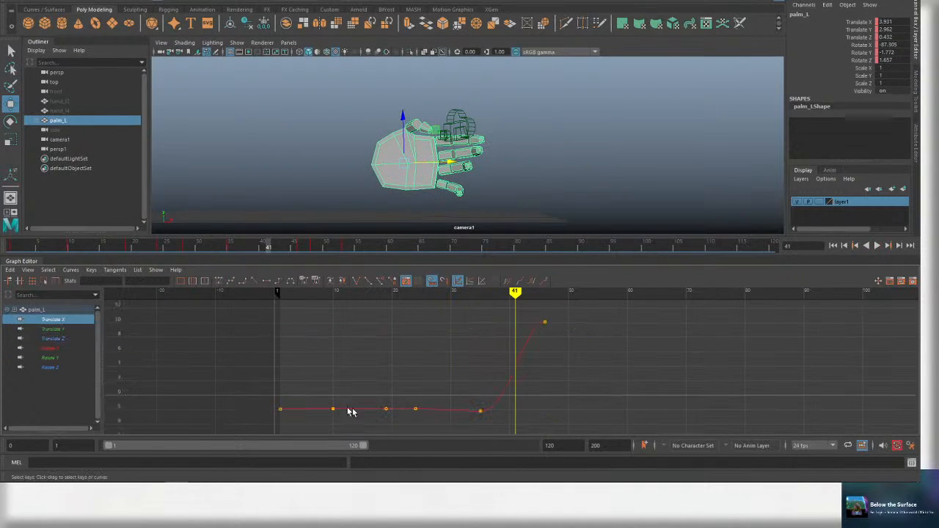
pyautogui.press('.')
# Align the frame 48 Translate Y and Z keys to frame 46, delete their frame 53 keys, and save the scene.
pyautogui.moveTo(66, 332); pyautogui.dragTo(66, 339)
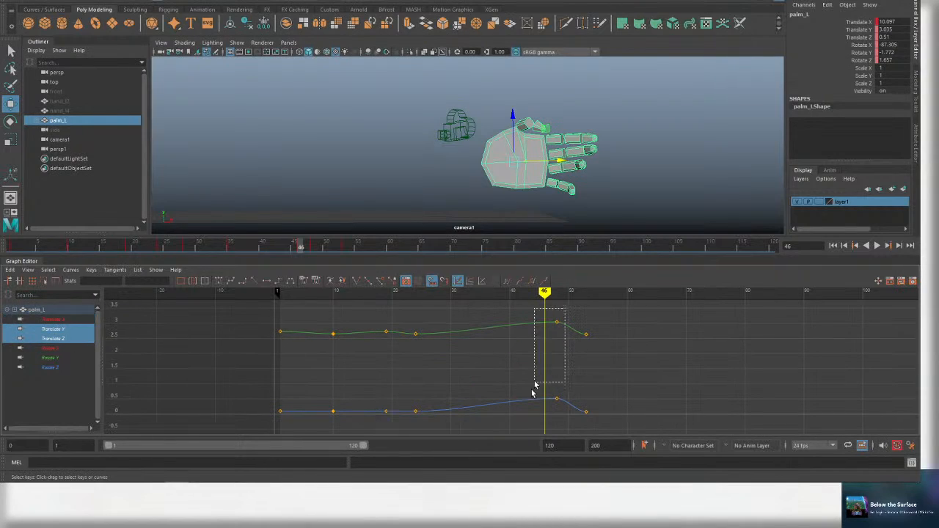
pyautogui.moveTo(534, 384); pyautogui.dragTo(580, 415)
pyautogui.hotkey('ctrl', 's')
pyautogui.press('Delete')
pyautogui.moveTo(419, 321); pyautogui.dragTo(389, 339)
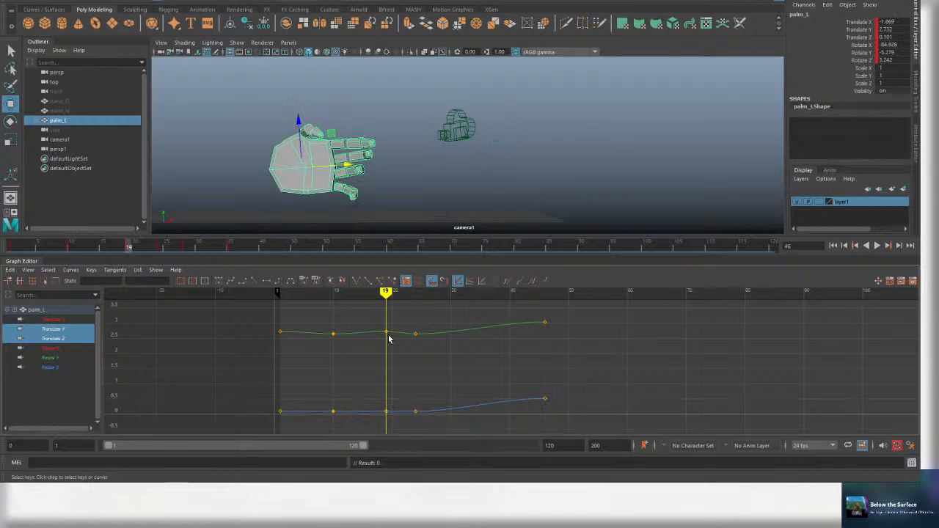
# Play the aligned motion through the sweep, show only the Translate X curve, and save the scene.
pyautogui.hotkey('alt', 'v')
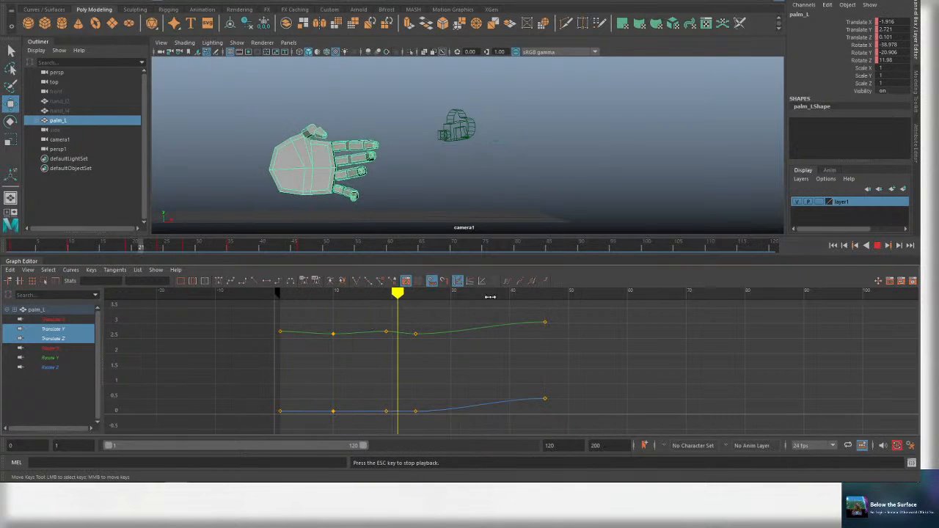
pyautogui.press('Escape')
pyautogui.click(64, 320)
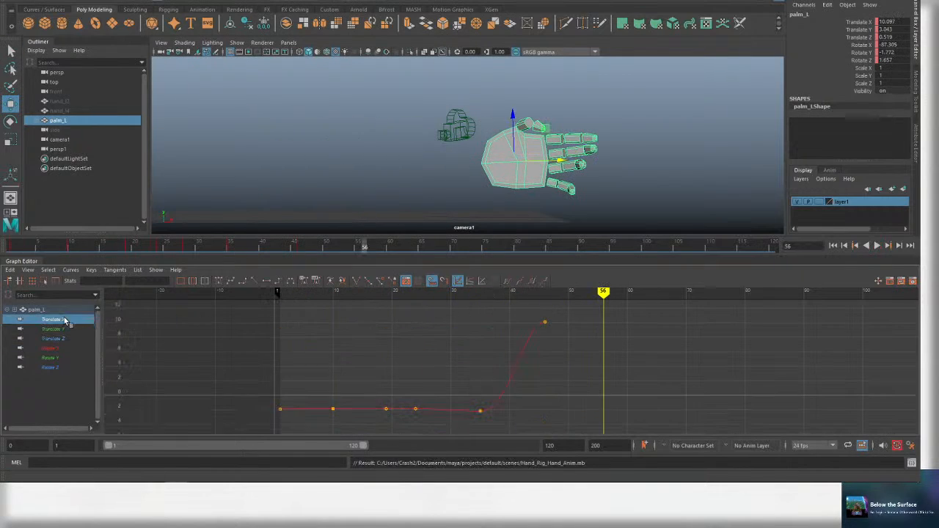
pyautogui.hotkey('alt', 'v')
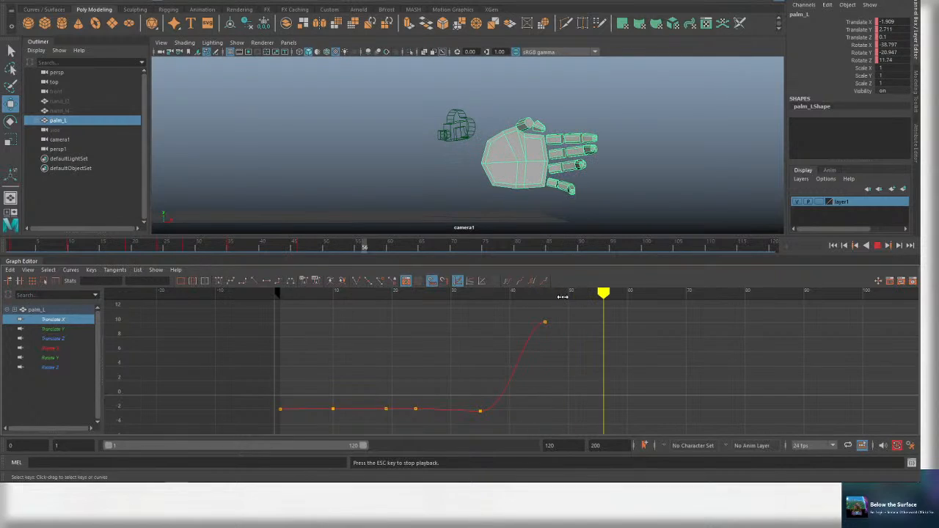
pyautogui.press('Escape')
pyautogui.moveTo(562, 296); pyautogui.dragTo(281, 303)
pyautogui.hotkey('ctrl', 's')
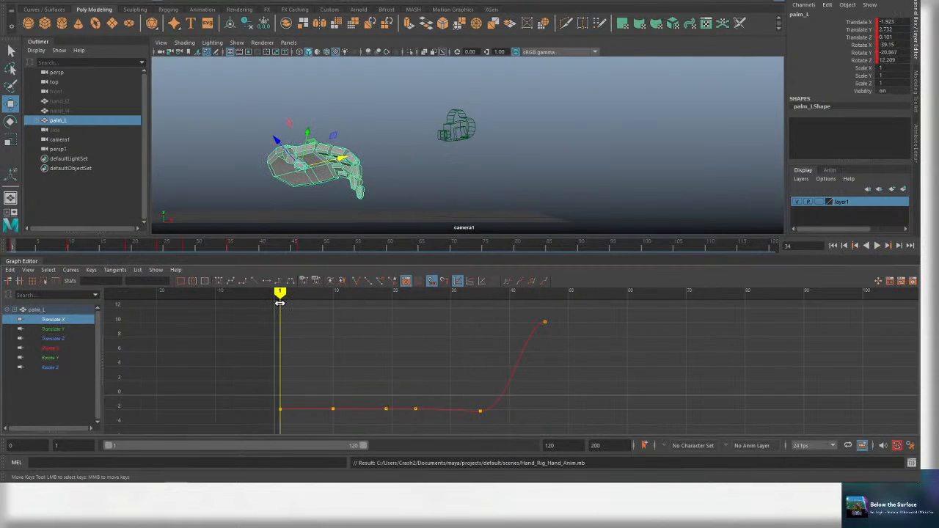
# Replay the motion from frame 1 and scrub to frame 39 to examine how the sweep starts.
pyautogui.hotkey('alt', 'v')
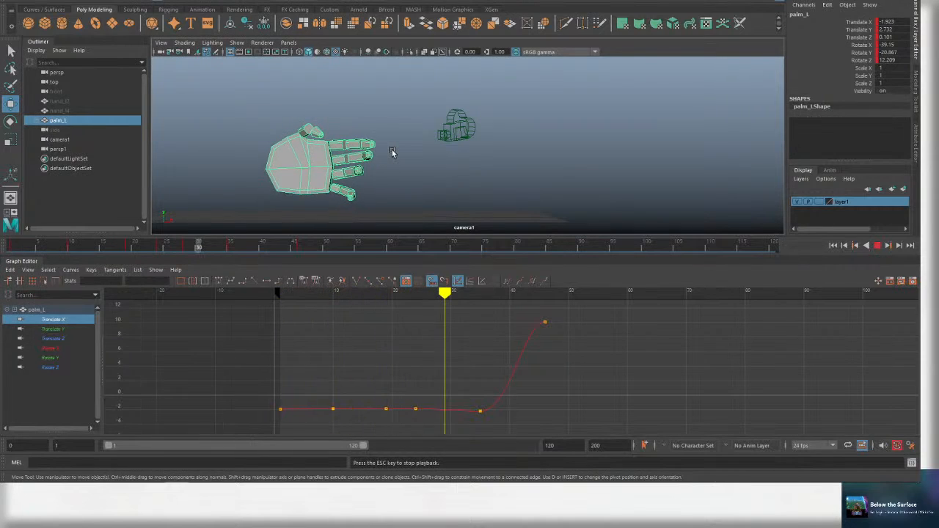
pyautogui.hotkey('alt', 'v')
pyautogui.click(440, 294)
pyautogui.hotkey('alt', 'v')
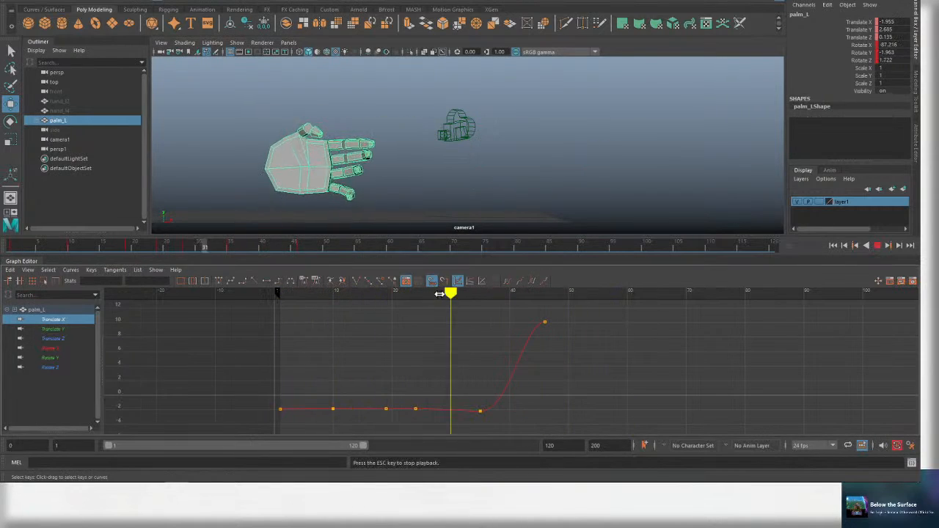
pyautogui.hotkey('alt', 'v')
pyautogui.moveTo(512, 295)
pyautogui.mouseDown()
pyautogui.moveTo(497, 297)
pyautogui.moveTo(503, 301)
pyautogui.mouseUp()
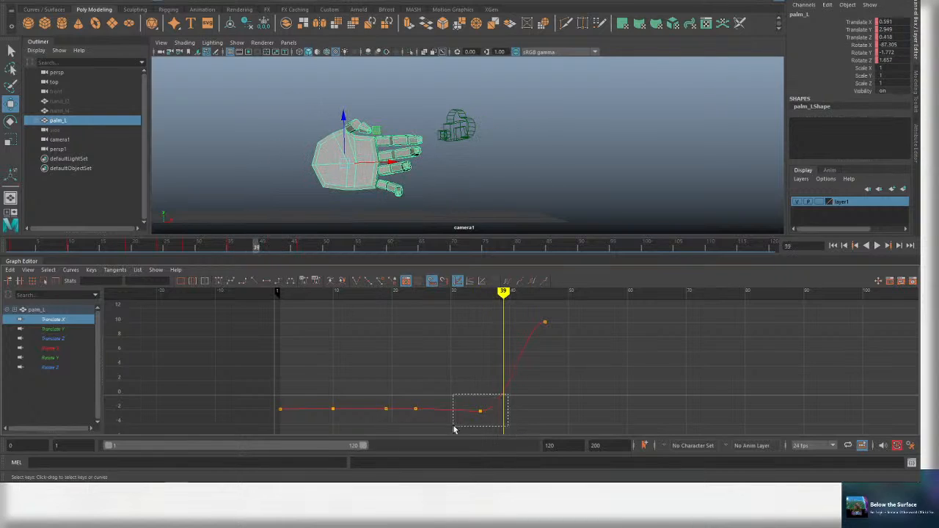
# Convert the frame 35 Translate X key to weighted tangents.
pyautogui.moveTo(453, 427); pyautogui.dragTo(453, 427)
pyautogui.keyDown('alt'); pyautogui.moveTo(543, 413); pyautogui.dragTo(499, 377, button='middle'); pyautogui.keyUp('alt')
pyautogui.scroll(3, 488, 380)
pyautogui.scroll(-2, 473, 385)
pyautogui.keyDown('alt'); pyautogui.moveTo(382, 374); pyautogui.dragTo(442, 367, button='middle'); pyautogui.keyUp('alt')
pyautogui.rightClick(460, 360)
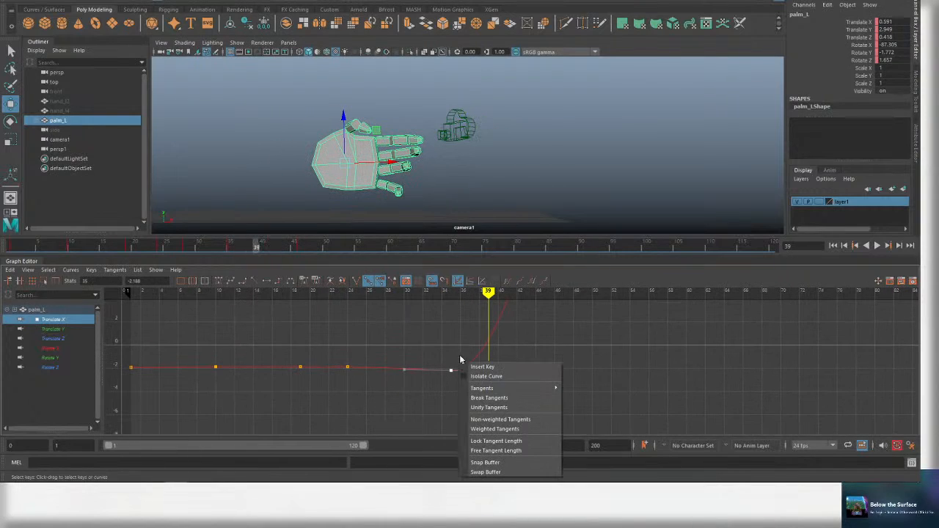
pyautogui.click(496, 428)
# Tilt the frame 35 key's outgoing tangent downward to delay the sweep's acceleration, and save the scene.
pyautogui.moveTo(478, 379); pyautogui.dragTo(477, 381)
pyautogui.keyDown('alt'); pyautogui.moveTo(535, 342); pyautogui.dragTo(510, 416, button='middle'); pyautogui.keyUp('alt')
pyautogui.scroll(-3, 534, 360)
pyautogui.keyDown('alt'); pyautogui.moveTo(488, 415); pyautogui.dragTo(486, 358, button='middle'); pyautogui.keyUp('alt')
pyautogui.scroll(3, 474, 380)
pyautogui.scroll(-1, 474, 380)
pyautogui.keyDown('alt'); pyautogui.moveTo(411, 406); pyautogui.dragTo(488, 375, button='middle'); pyautogui.keyUp('alt')
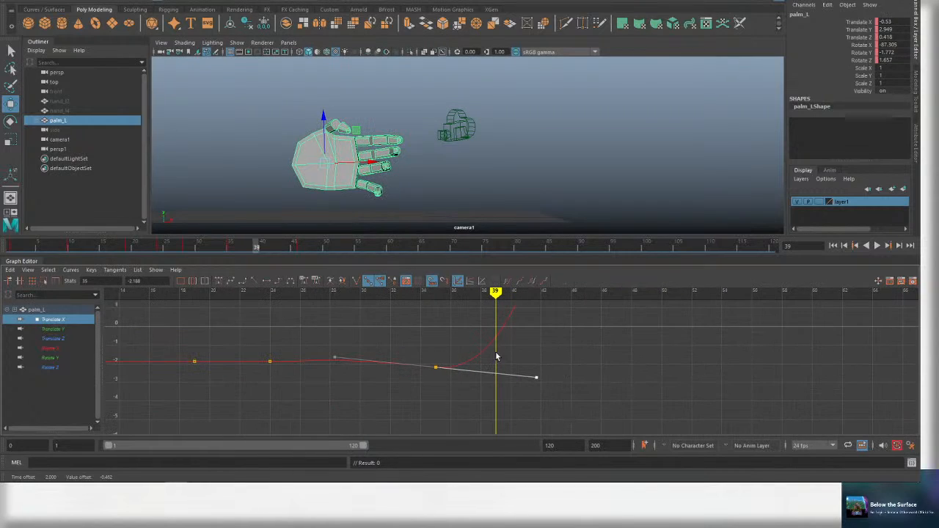
pyautogui.keyDown('alt'); pyautogui.moveTo(549, 320); pyautogui.dragTo(515, 398, button='middle'); pyautogui.keyUp('alt')
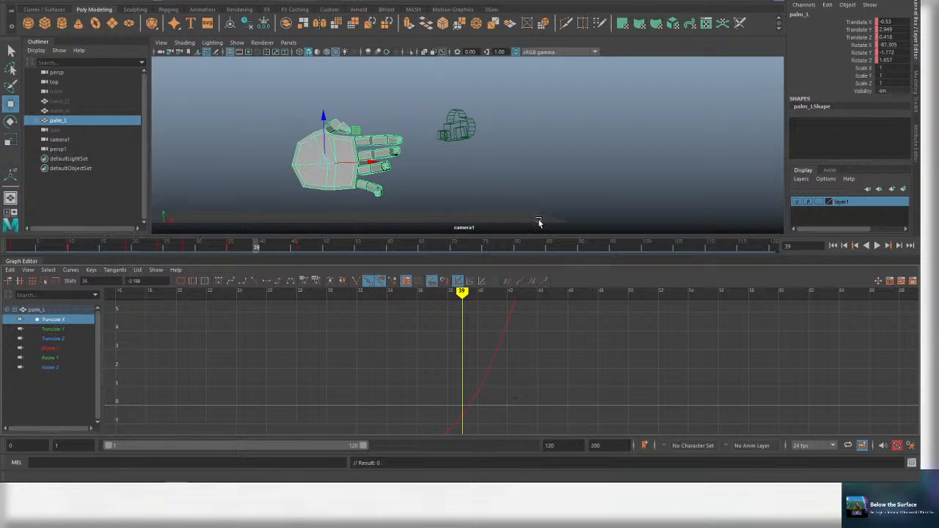
pyautogui.keyDown('alt'); pyautogui.moveTo(561, 353); pyautogui.dragTo(533, 458, button='middle'); pyautogui.keyUp('alt')
pyautogui.keyDown('alt'); pyautogui.moveTo(529, 348); pyautogui.dragTo(506, 336, button='middle'); pyautogui.keyUp('alt')
pyautogui.scroll(-4, 538, 351)
pyautogui.hotkey('ctrl', 's')
pyautogui.hotkey('ctrl', 's')
# Convert the frame 46 Translate X key to weighted tangents, tilt its incoming handle slightly downward, and save the scene.
pyautogui.press('w')
pyautogui.rightClick(498, 311)
pyautogui.click(483, 310)
pyautogui.press('q')
pyautogui.click(517, 324)
pyautogui.rightClick(526, 329)
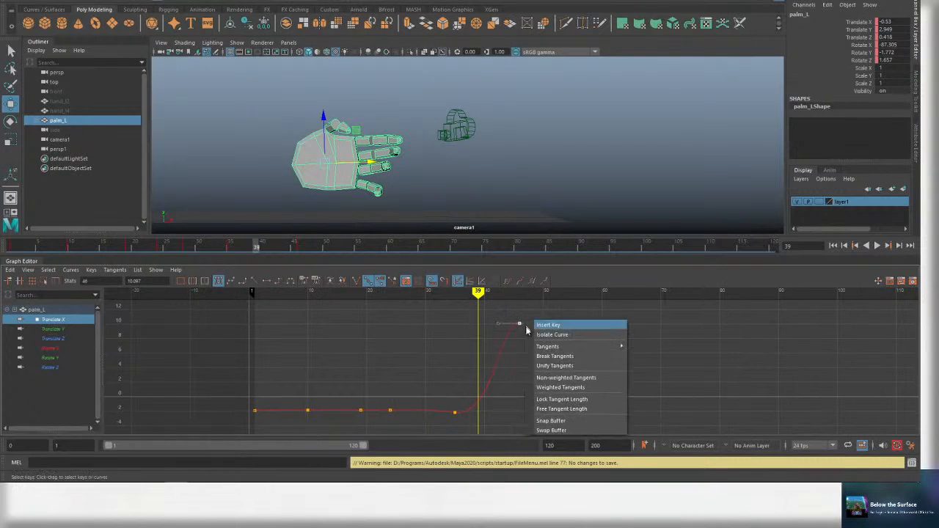
pyautogui.click(560, 386)
pyautogui.moveTo(511, 330); pyautogui.dragTo(505, 326, button='middle')
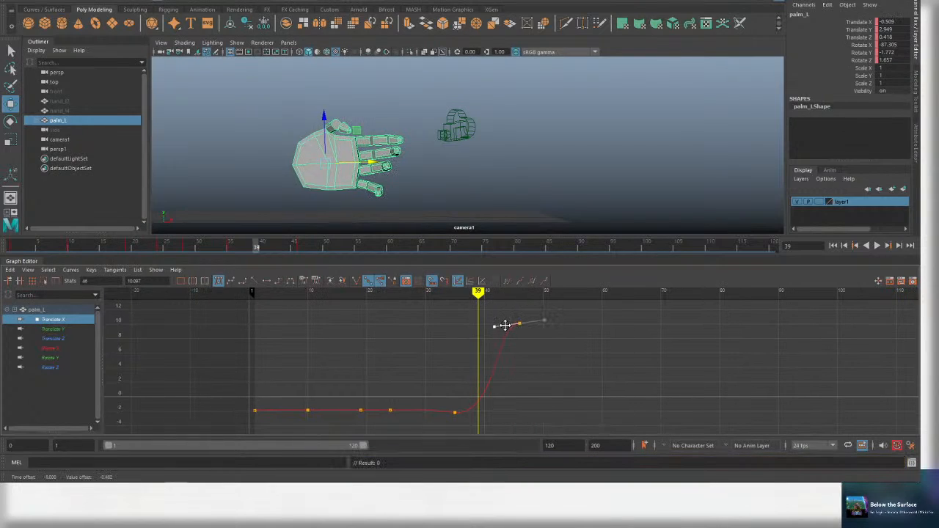
pyautogui.scroll(3, 525, 384)
pyautogui.moveTo(509, 385)
pyautogui.keyDown('alt'); pyautogui.mouseDown(button='middle')
pyautogui.moveTo(509, 355)
pyautogui.moveTo(510, 398)
pyautogui.moveTo(466, 346)
pyautogui.mouseUp(button='middle'); pyautogui.keyUp('alt')
pyautogui.hotkey('ctrl', 's')
# Play the motion and scrub from frame 36 to frame 45 to examine how the sweep comes to its end.
pyautogui.moveTo(428, 365); pyautogui.dragTo(418, 391)
pyautogui.scroll(-2, 470, 387)
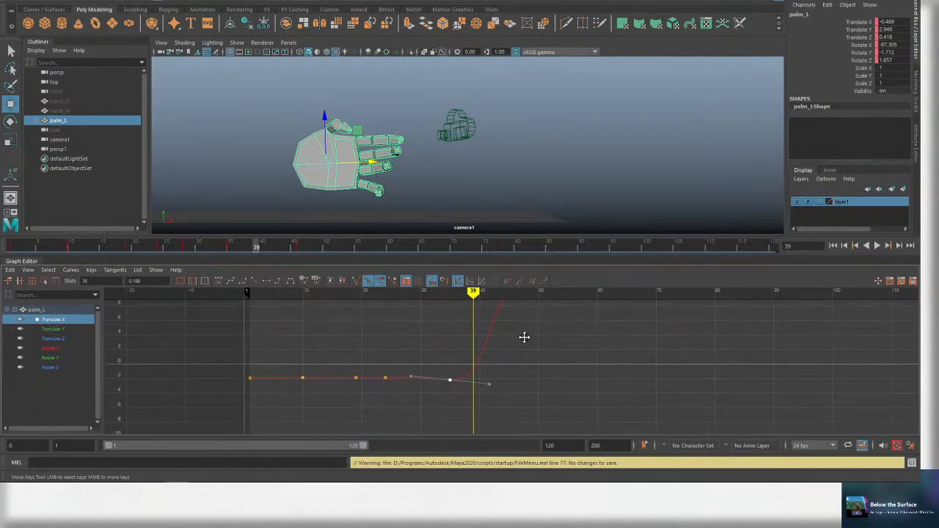
pyautogui.keyDown('alt'); pyautogui.moveTo(524, 335); pyautogui.dragTo(433, 323, button='middle'); pyautogui.keyUp('alt')
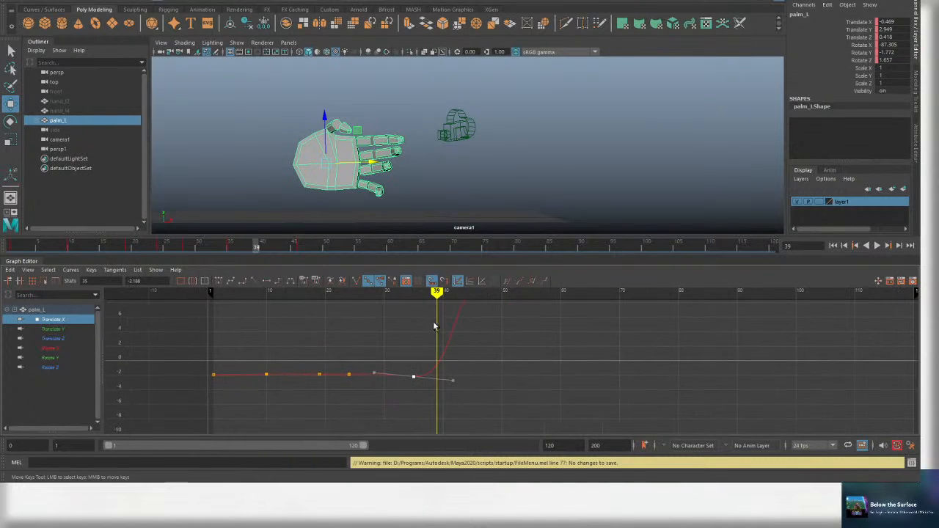
pyautogui.keyDown('alt'); pyautogui.moveTo(482, 353); pyautogui.dragTo(491, 384, button='middle'); pyautogui.keyUp('alt')
pyautogui.hotkey('alt', 'v')
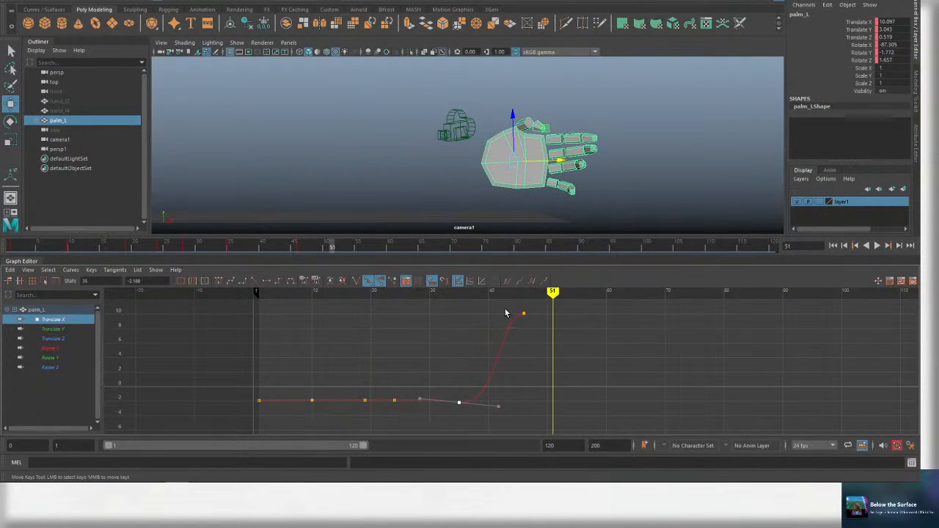
pyautogui.press('Escape')
pyautogui.hotkey('alt', 'v')
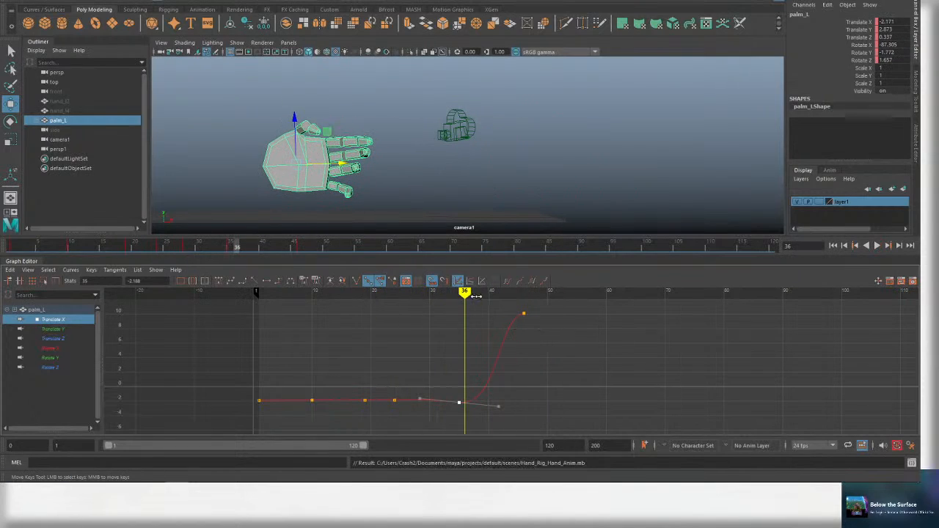
pyautogui.moveTo(475, 293); pyautogui.dragTo(518, 292)
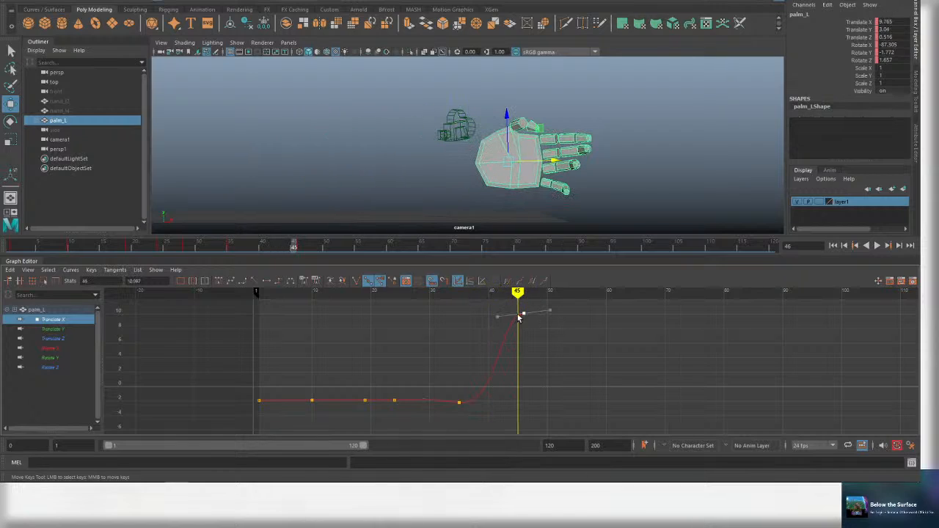
# Shorten and flatten the frame 46 key's tangent handles for a more abrupt stop, replay the sweep, and save the scene.
pyautogui.click(521, 314)
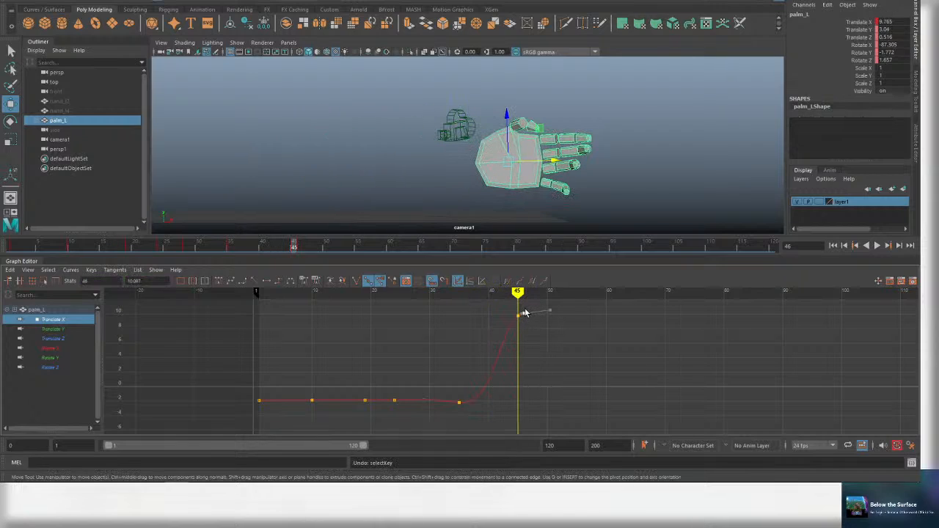
pyautogui.rightClick(524, 316)
pyautogui.click(555, 382)
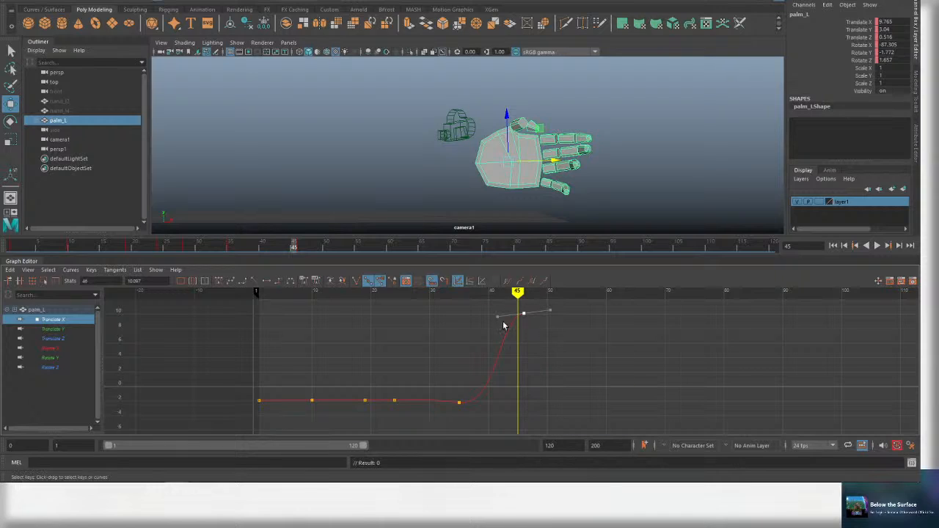
pyautogui.moveTo(503, 321); pyautogui.dragTo(512, 319, button='middle')
pyautogui.moveTo(518, 294); pyautogui.dragTo(406, 297)
pyautogui.hotkey('alt', 'v')
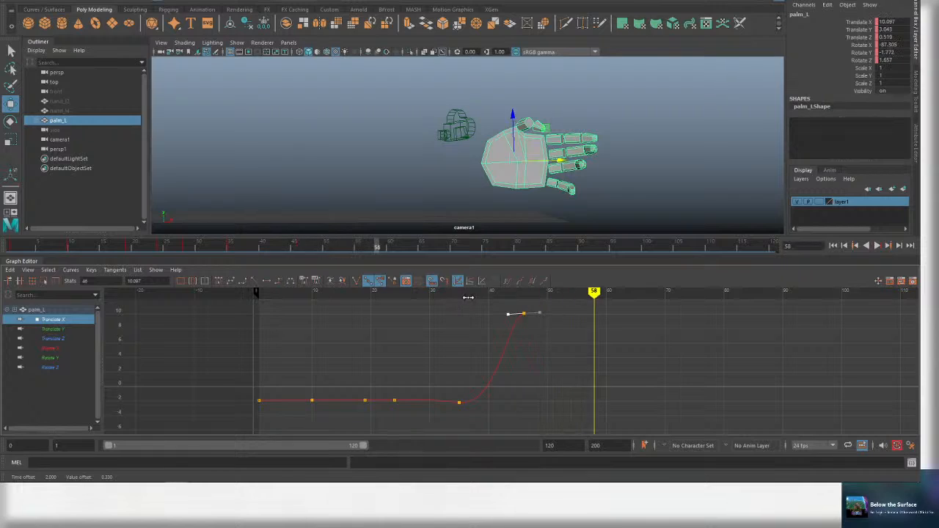
pyautogui.press('Escape')
pyautogui.hotkey('ctrl', 's')
# Compare the hand's stop in the reference GIF with the playback of the animated sweep.
pyautogui.moveTo(73, 234); pyautogui.dragTo(472, 187)
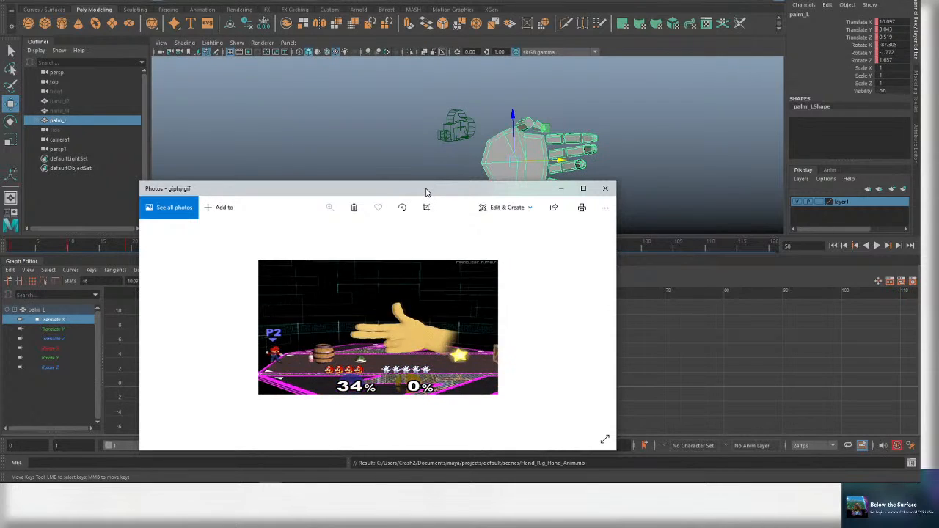
pyautogui.hotkey('alt', 'Tab')
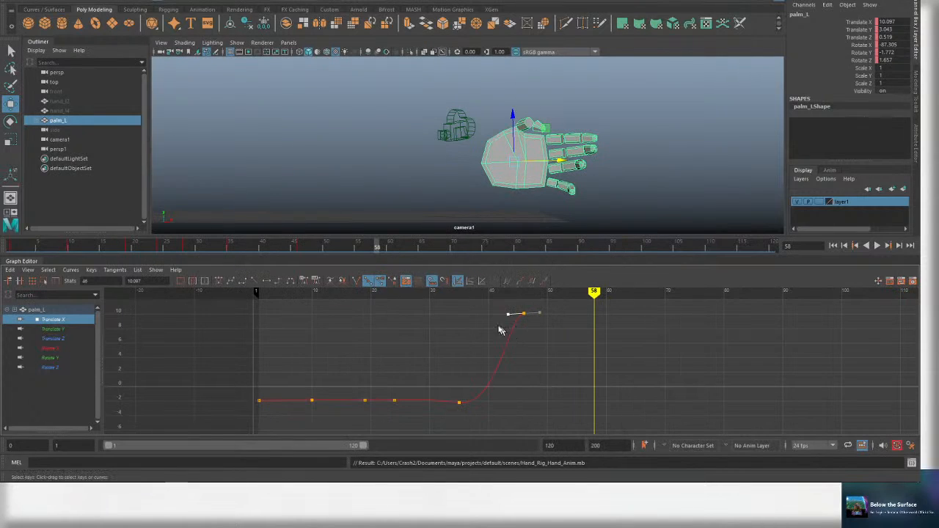
pyautogui.moveTo(500, 294)
pyautogui.mouseDown()
pyautogui.moveTo(391, 295)
pyautogui.moveTo(563, 295)
pyautogui.moveTo(378, 295)
pyautogui.mouseUp()
pyautogui.hotkey('alt', 'v')
pyautogui.keyDown('alt'); pyautogui.moveTo(557, 308); pyautogui.dragTo(488, 342, button='middle'); pyautogui.keyUp('alt')
pyautogui.hotkey('alt', 'v')
# Copy the frame 46 Translate X key to frame 56, raise it to 10.691, and save the scene.
pyautogui.moveTo(478, 336); pyautogui.dragTo(443, 356)
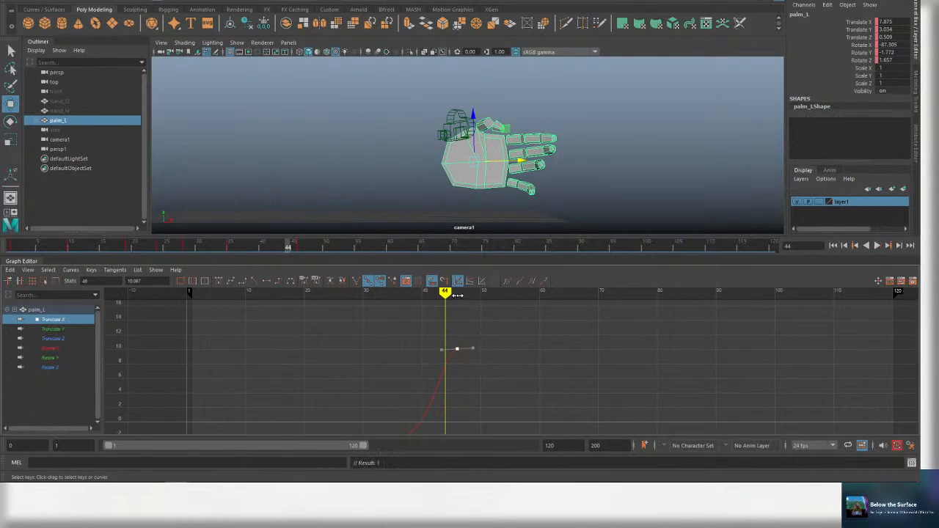
pyautogui.hotkey('ctrl', 'v')
pyautogui.moveTo(458, 295); pyautogui.dragTo(515, 295)
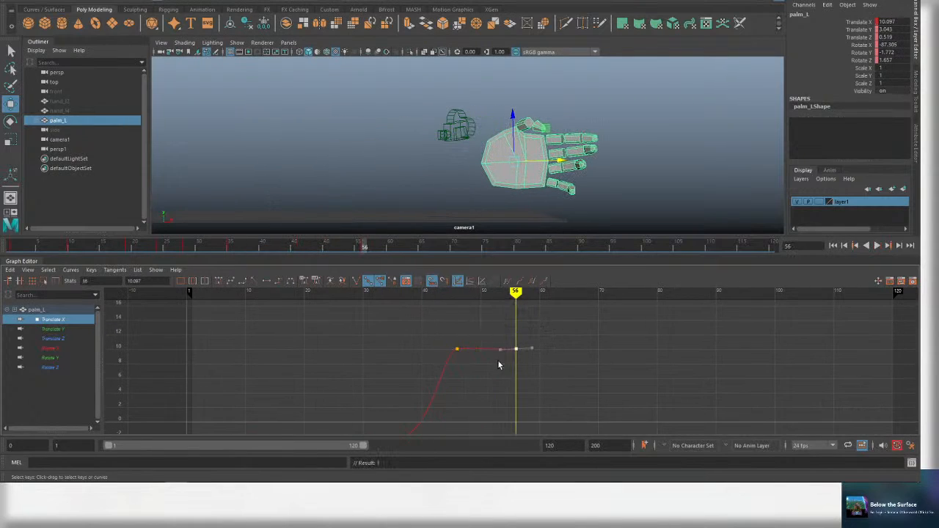
pyautogui.moveTo(512, 356); pyautogui.dragTo(511, 351, button='middle')
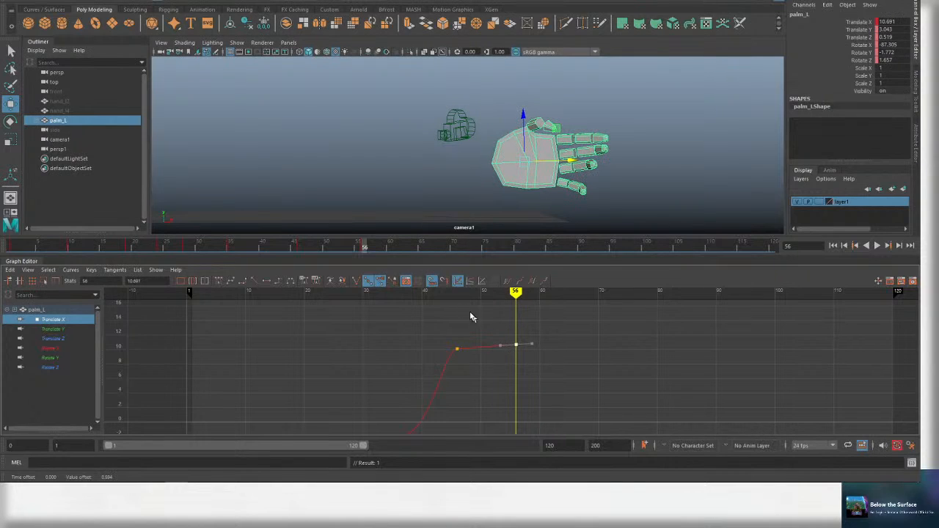
pyautogui.hotkey('ctrl', 's')
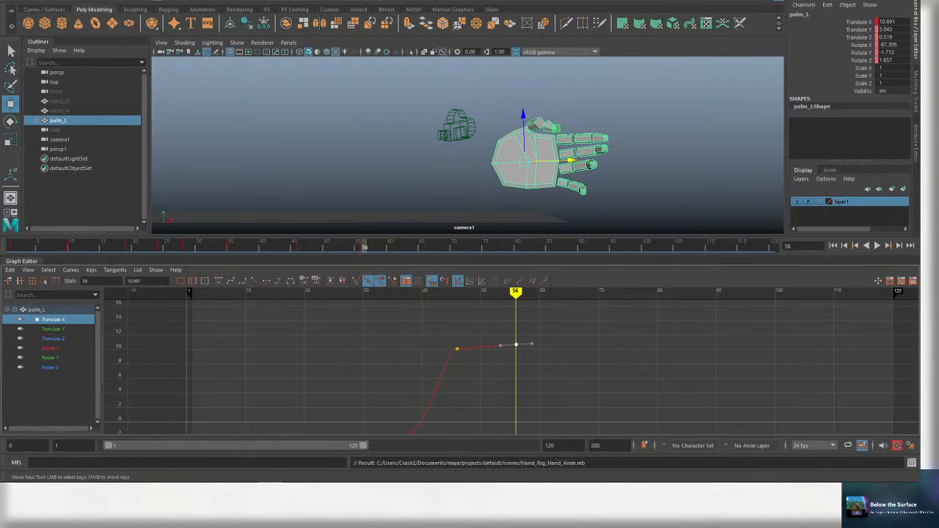
# Check the reference GIF again and compare it with scrubbing and playing the drift that follows frame 46.
pyautogui.moveTo(919, 73); pyautogui.dragTo(624, 102)
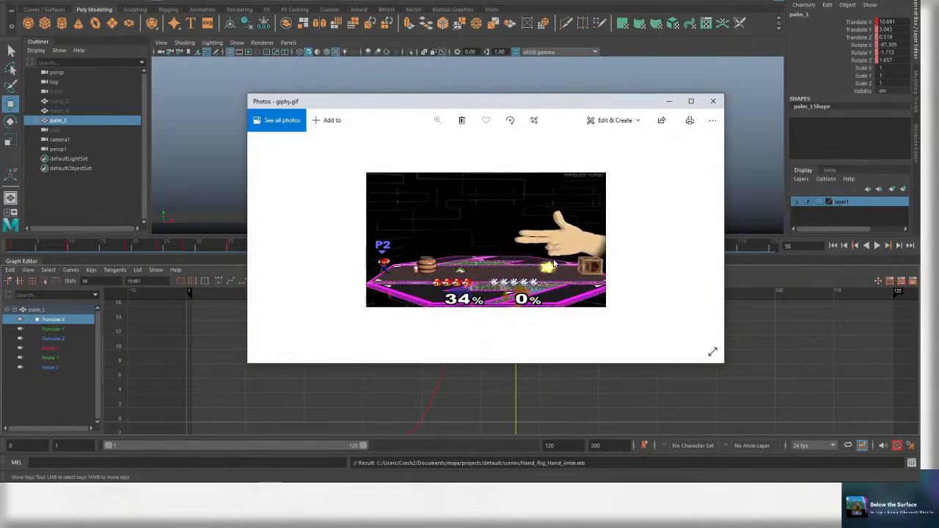
pyautogui.click(669, 100)
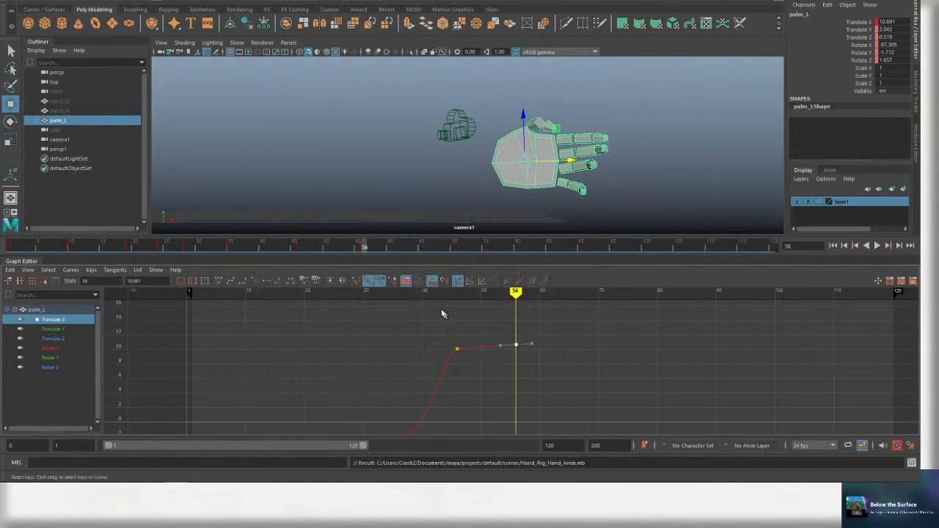
pyautogui.moveTo(445, 295); pyautogui.dragTo(487, 296)
pyautogui.moveTo(476, 332); pyautogui.dragTo(449, 355)
pyautogui.keyDown('alt'); pyautogui.moveTo(489, 332); pyautogui.dragTo(533, 296, button='middle'); pyautogui.keyUp('alt')
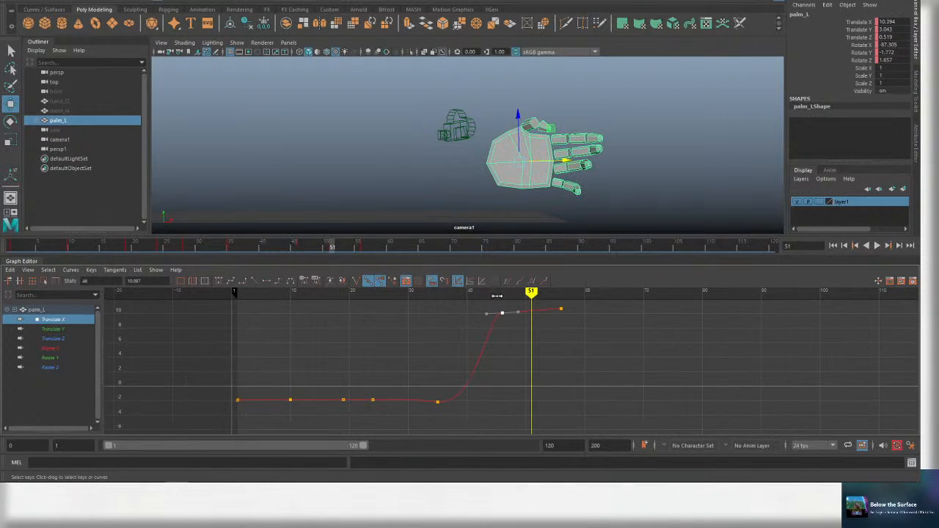
pyautogui.moveTo(497, 296)
pyautogui.mouseDown()
pyautogui.moveTo(465, 293)
pyautogui.moveTo(533, 295)
pyautogui.mouseUp()
pyautogui.keyDown('alt'); pyautogui.moveTo(567, 317); pyautogui.dragTo(542, 364, button='middle'); pyautogui.keyUp('alt')
pyautogui.click(418, 293)
pyautogui.hotkey('alt', 'v')
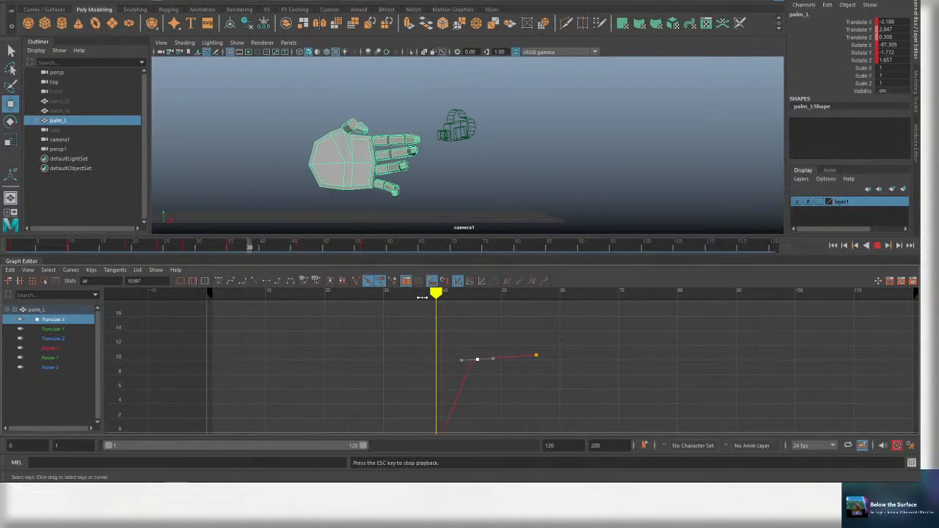
pyautogui.hotkey('alt', 'v')
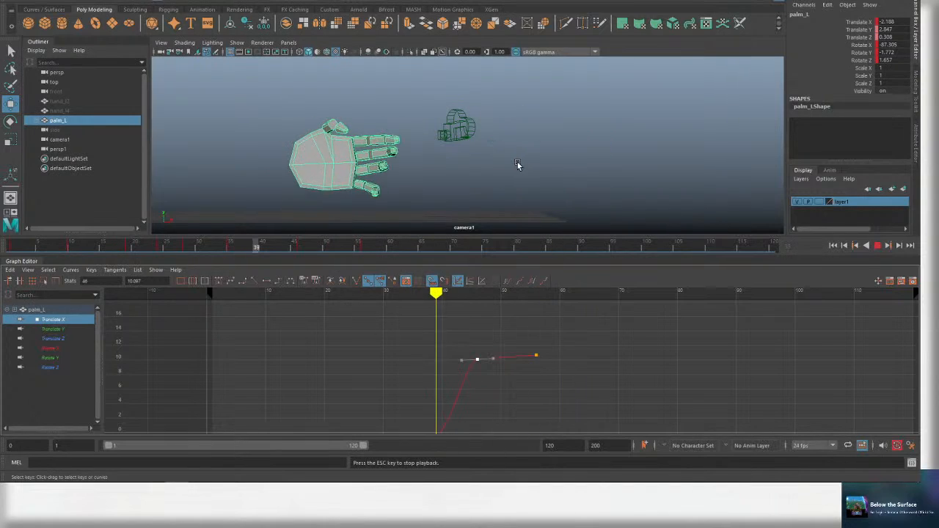
pyautogui.hotkey('alt', 'v')
# Move the last Translate X key to frame 51 at 10.361, tilt the frame 46 key's outgoing handle upward, and save.
pyautogui.click(495, 292)
pyautogui.moveTo(495, 292); pyautogui.dragTo(507, 292)
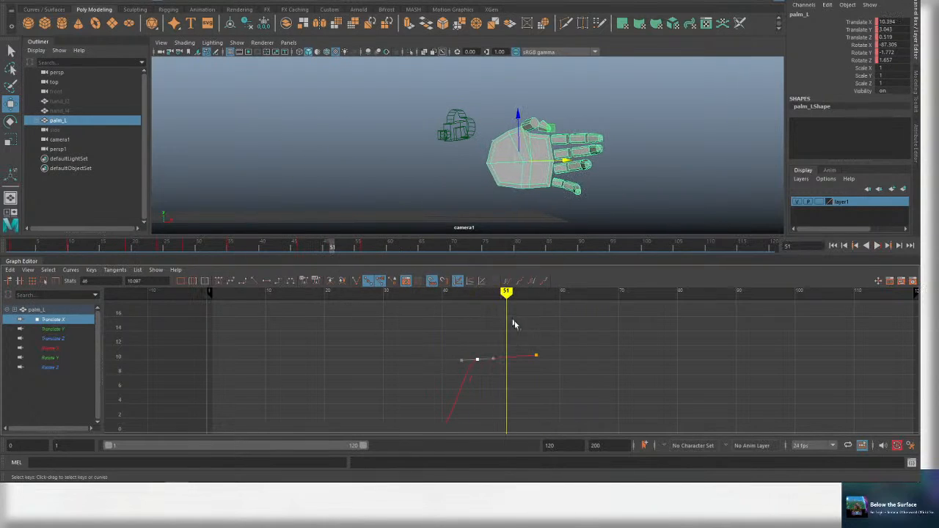
pyautogui.moveTo(546, 355); pyautogui.dragTo(518, 353, button='middle')
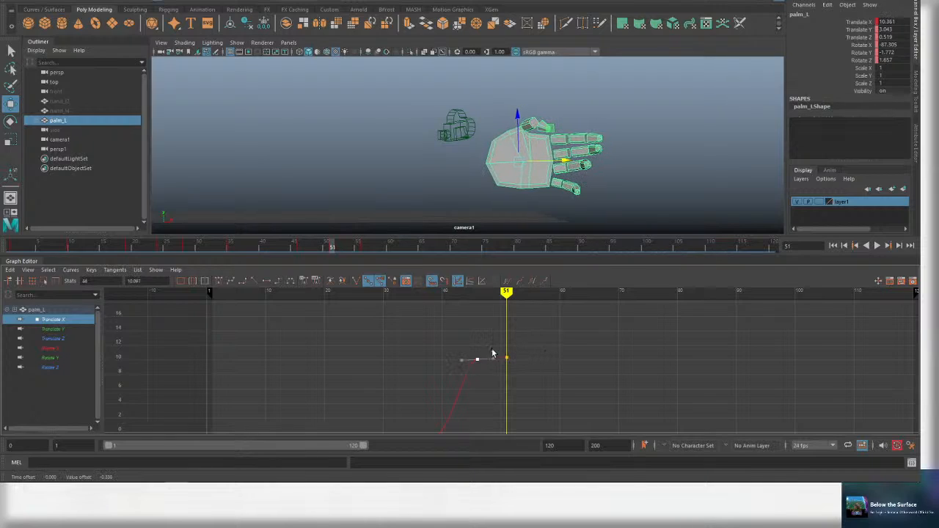
pyautogui.hotkey('ctrl', 's')
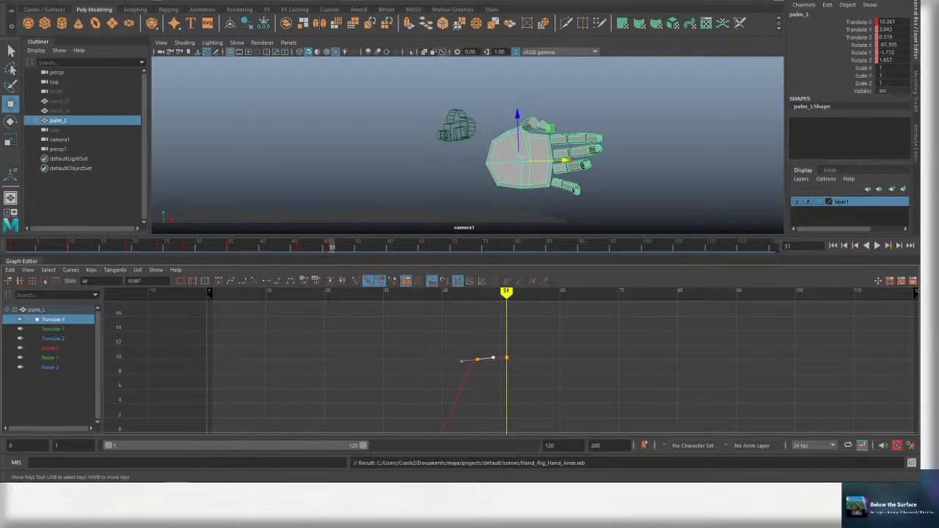
# Play the motion from an early frame to check its timing, and save the scene.
pyautogui.moveTo(408, 297); pyautogui.dragTo(254, 304)
pyautogui.hotkey('alt', 'v')
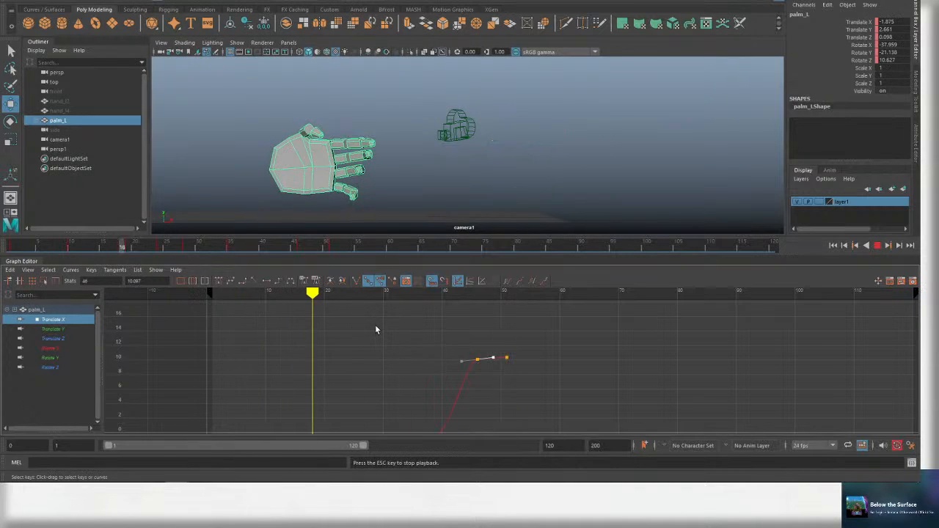
pyautogui.hotkey('alt', 'v')
pyautogui.hotkey('ctrl', 's')
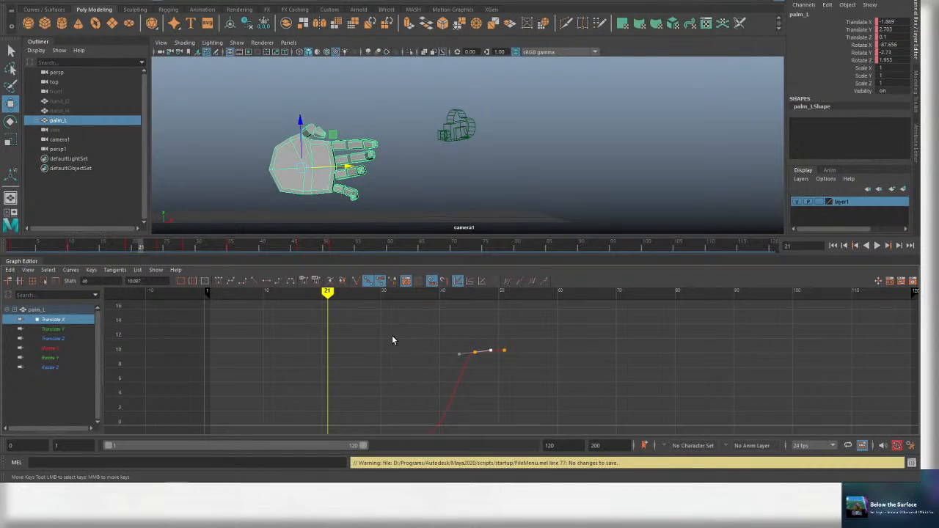
# Show the full Translate X curve, replay the motion past the frame 51 key, and save the scene.
pyautogui.keyDown('alt'); pyautogui.moveTo(394, 340); pyautogui.dragTo(411, 329, button='middle'); pyautogui.keyUp('alt')
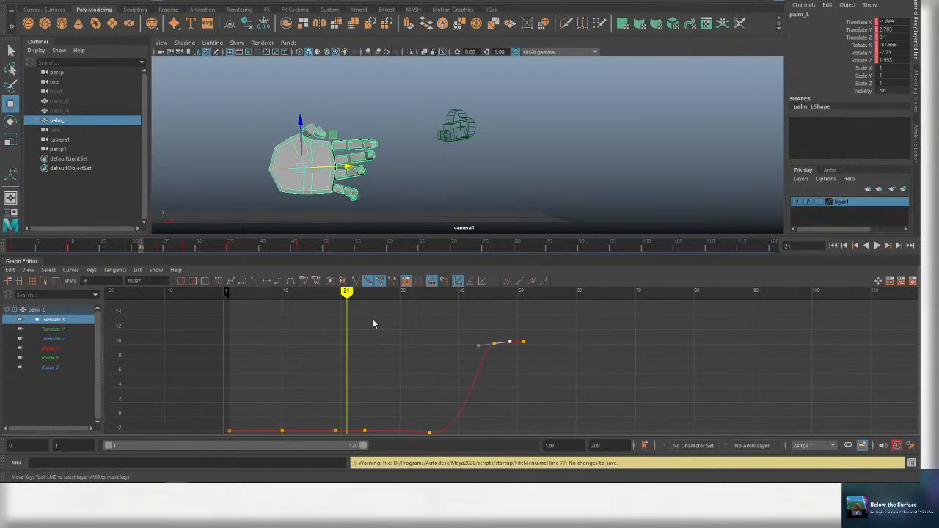
pyautogui.scroll(-2, 430, 324)
pyautogui.moveTo(431, 324)
pyautogui.keyDown('alt'); pyautogui.mouseDown(button='middle')
pyautogui.moveTo(423, 300)
pyautogui.moveTo(438, 329)
pyautogui.mouseUp(button='middle'); pyautogui.keyUp('alt')
pyautogui.scroll(2, 447, 335)
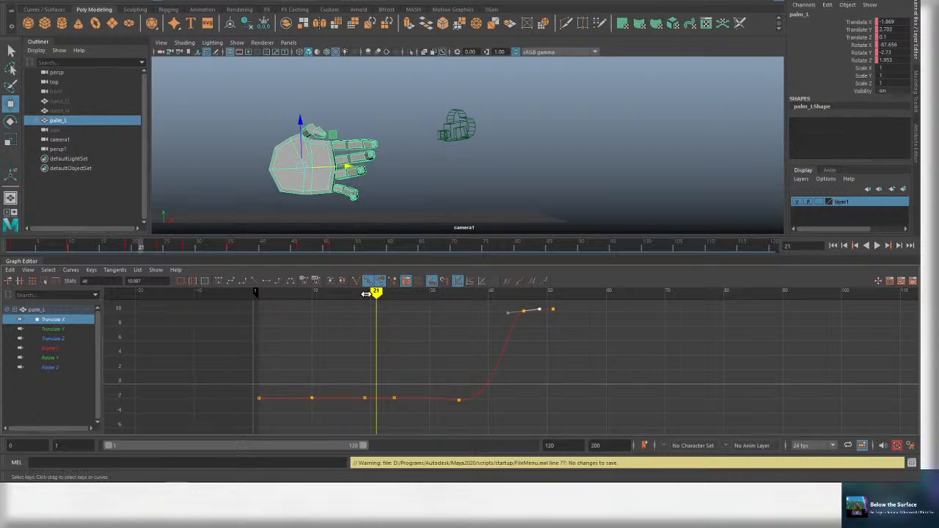
pyautogui.hotkey('alt', 'v')
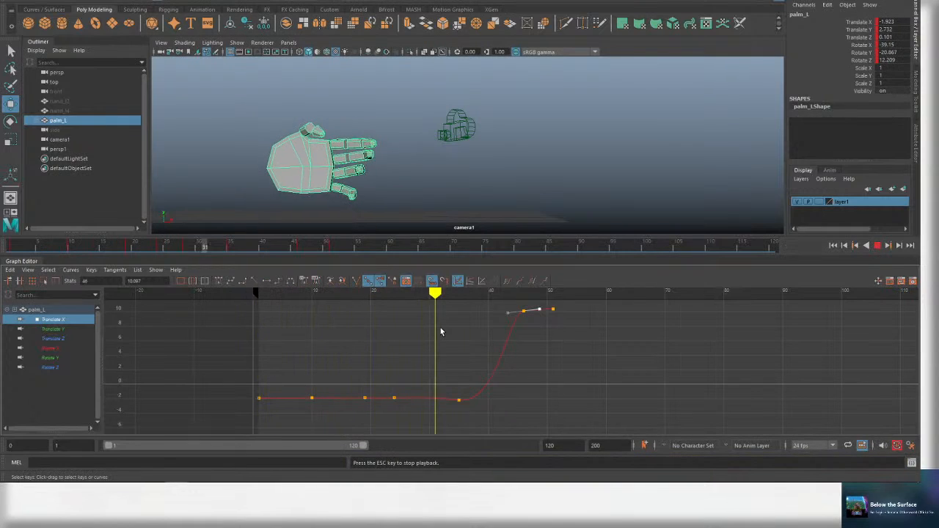
pyautogui.keyDown('alt'); pyautogui.moveTo(514, 327); pyautogui.dragTo(465, 359, button='middle'); pyautogui.keyUp('alt')
pyautogui.click(458, 295)
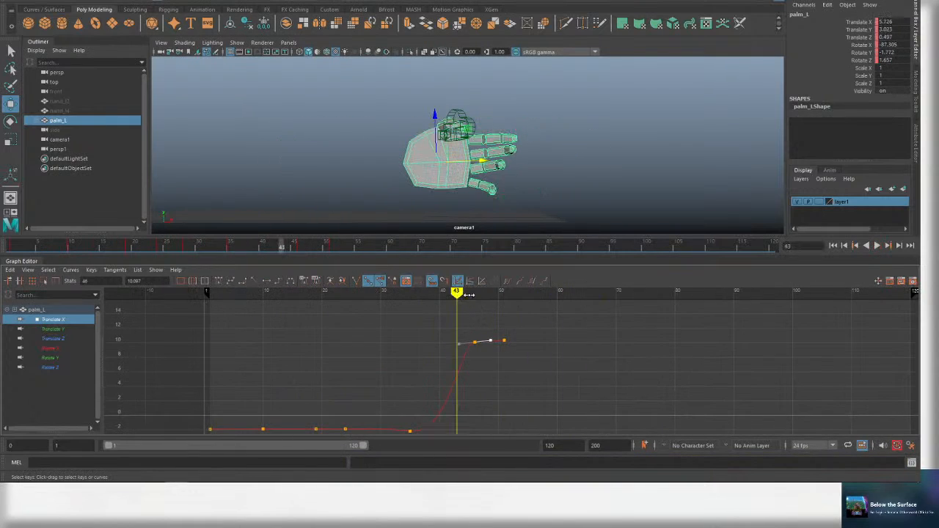
pyautogui.hotkey('alt', 'v')
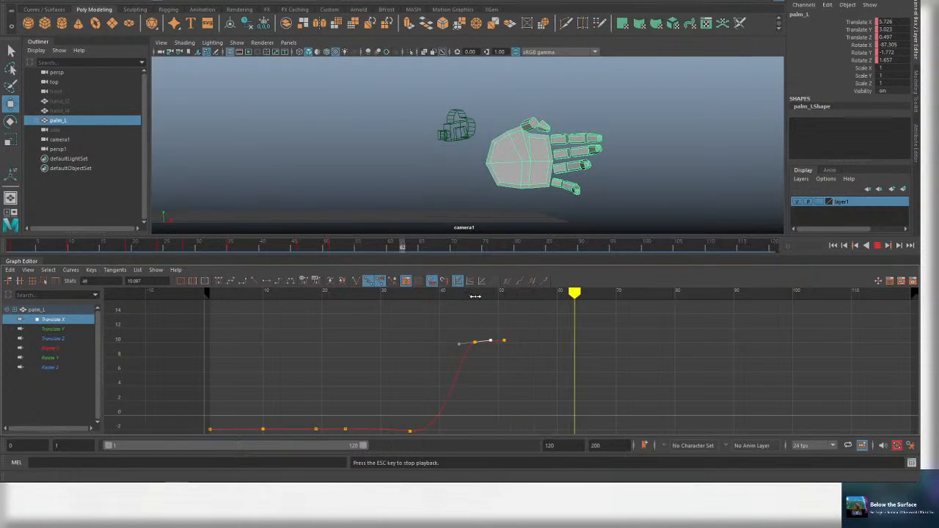
pyautogui.hotkey('alt', 'v')
pyautogui.hotkey('ctrl', 's')
pyautogui.click(10, 0)
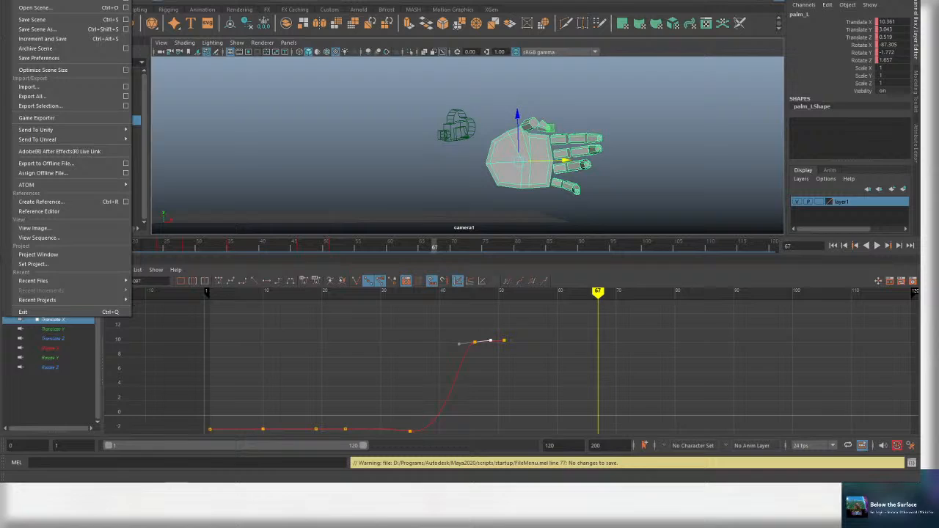
pyautogui.click(75, 29)
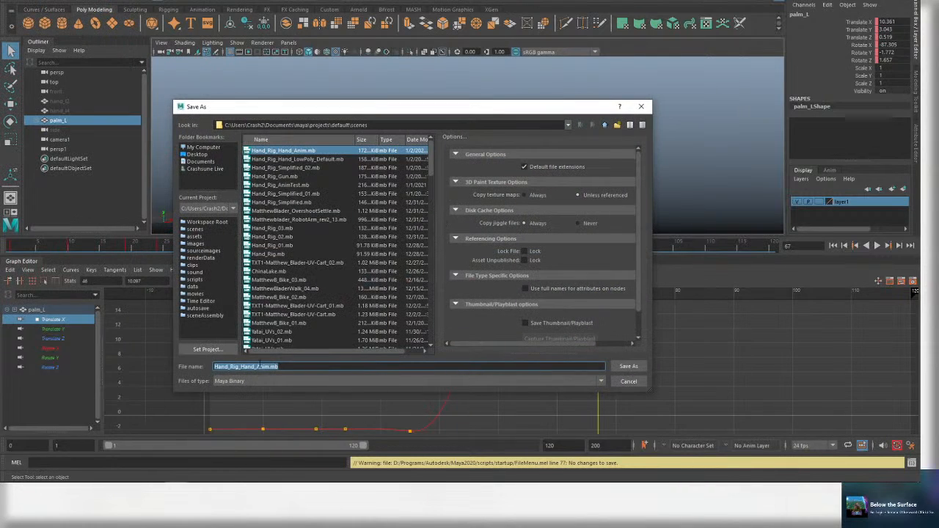
pyautogui.click(642, 111)
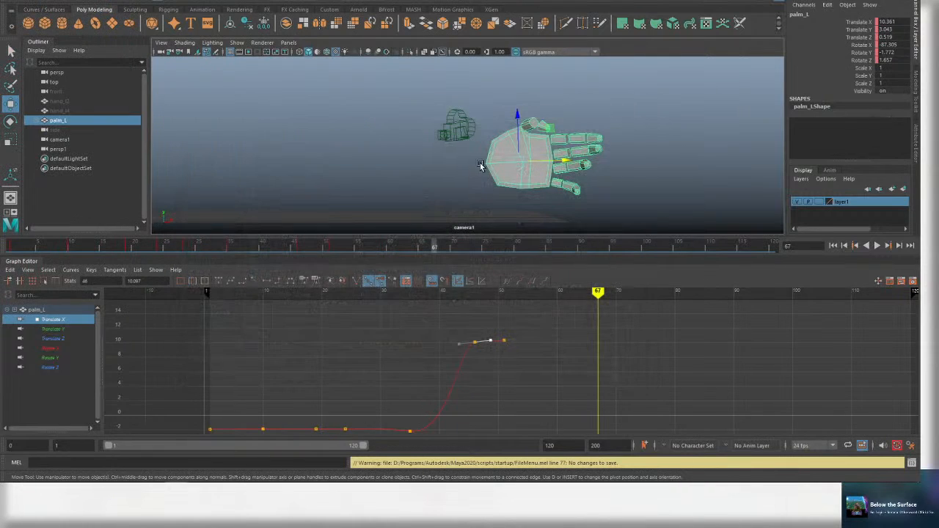
# Save the scene and play the hand motion twice from the early frames to check the sweep and its settle.
pyautogui.moveTo(371, 291); pyautogui.dragTo(292, 292)
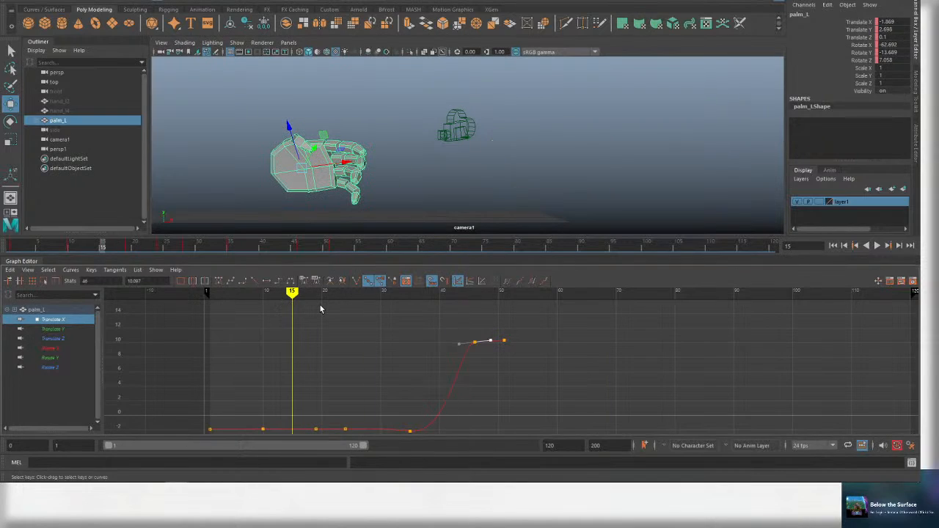
pyautogui.hotkey('ctrl', 's')
pyautogui.click(340, 292)
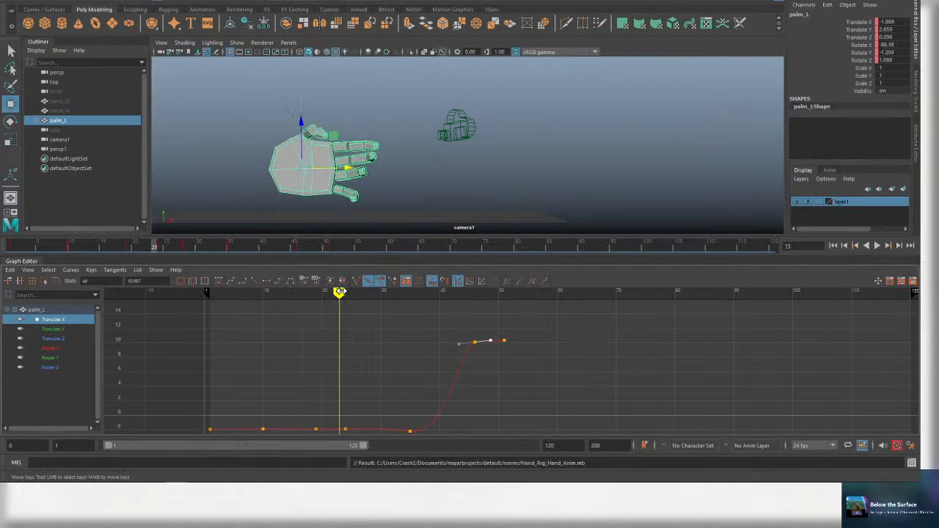
pyautogui.moveTo(353, 293); pyautogui.dragTo(241, 295)
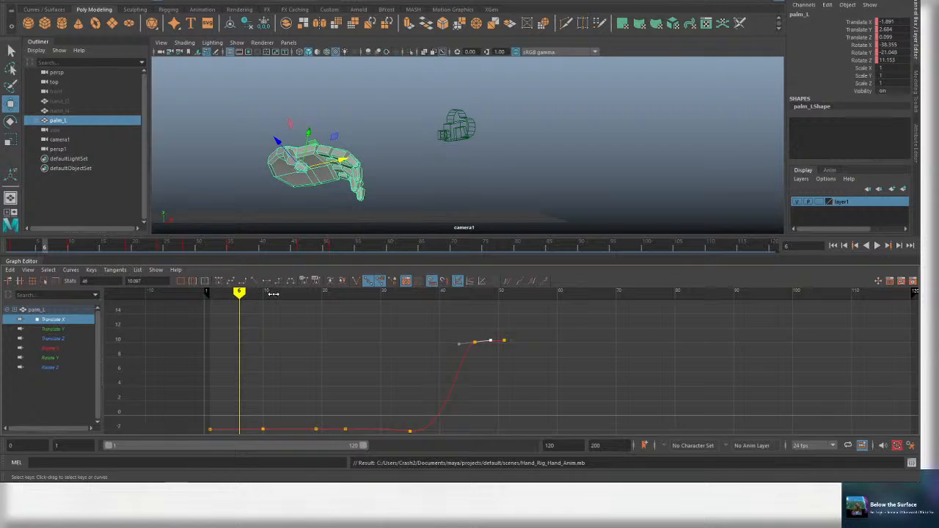
pyautogui.hotkey('alt', 'v')
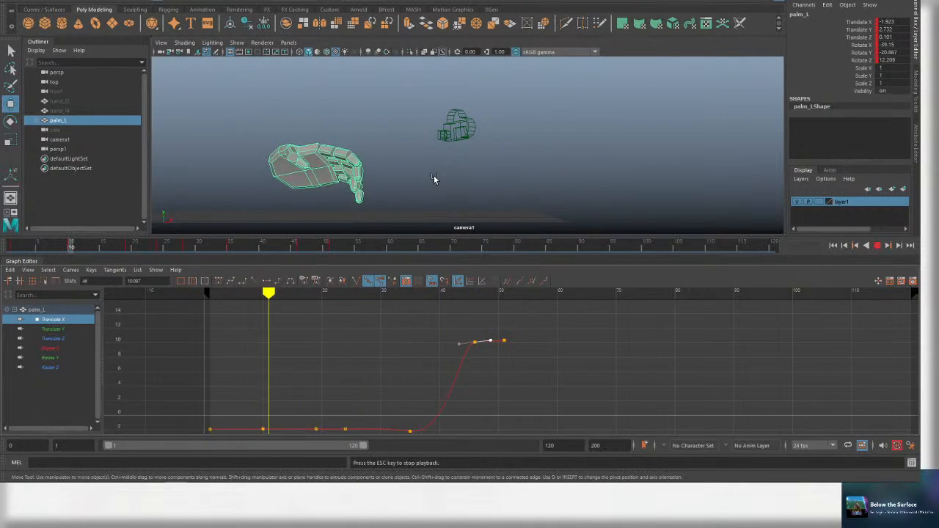
pyautogui.press('Escape')
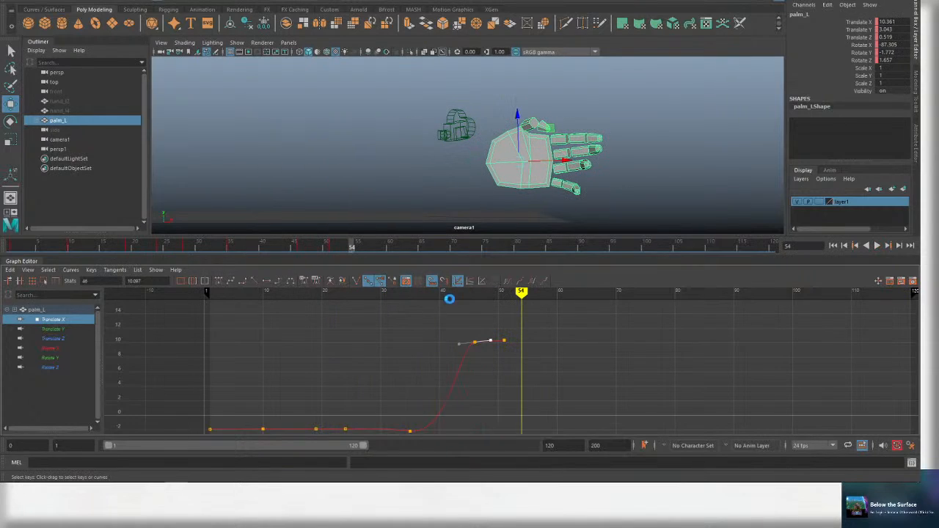
pyautogui.hotkey('alt', 'v')
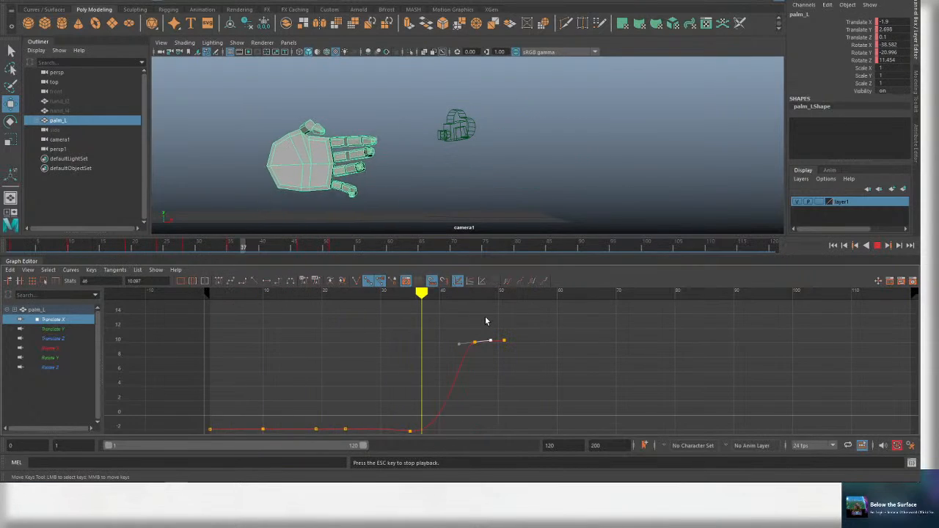
pyautogui.press('Escape')
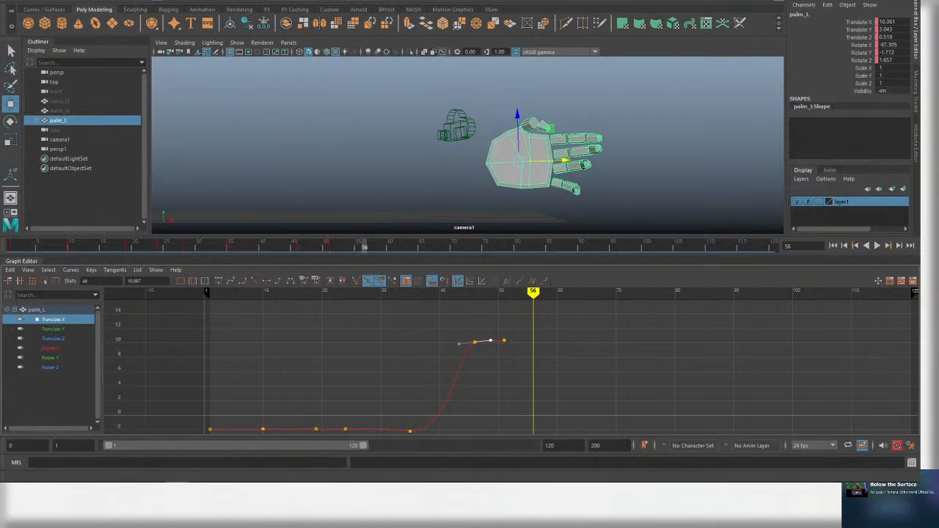
# Bring up the reference giphy.gif over the scene to study the hand's motion, and move it away again.
pyautogui.hotkey('alt', 'Tab')
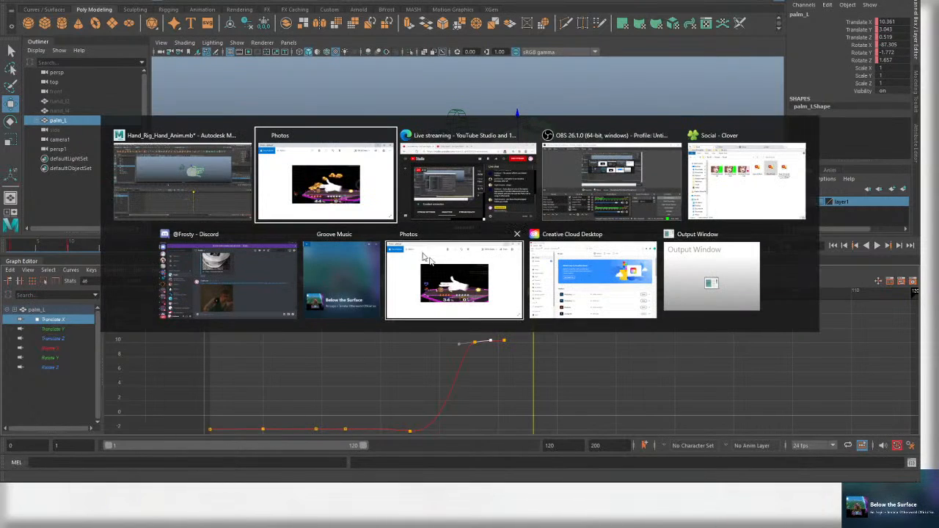
pyautogui.press('Escape')
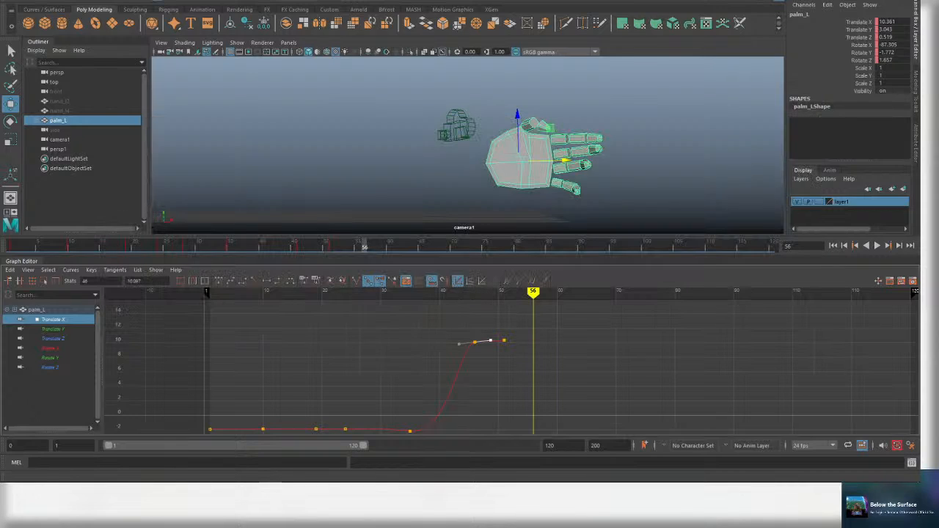
pyautogui.moveTo(0, 235); pyautogui.dragTo(480, 177)
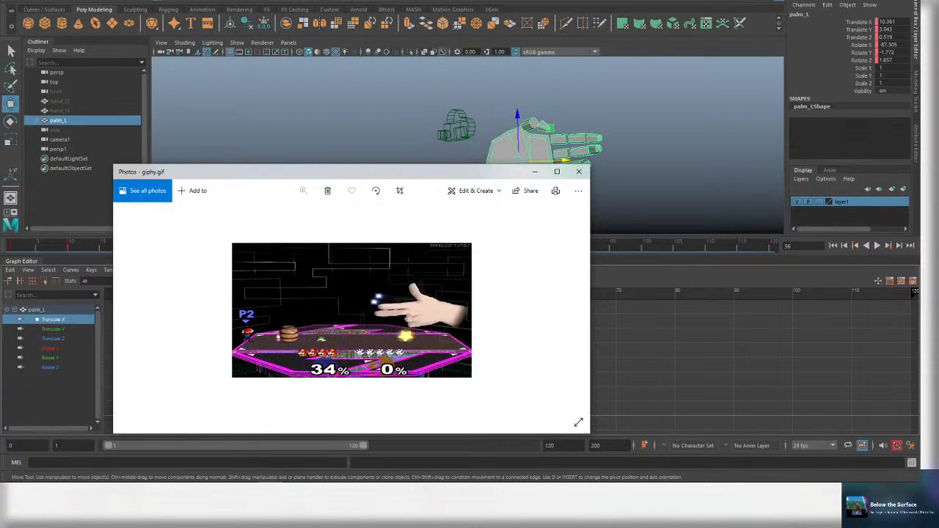
pyautogui.moveTo(223, 173); pyautogui.dragTo(0, 185)
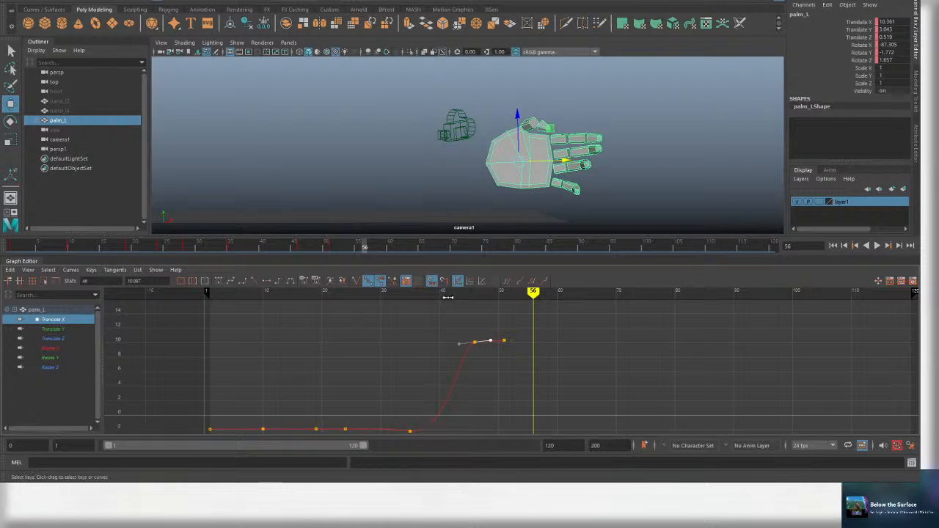
# Play the opening palm turn from frame 3 and scrub it up to frame 19.
pyautogui.click(270, 292)
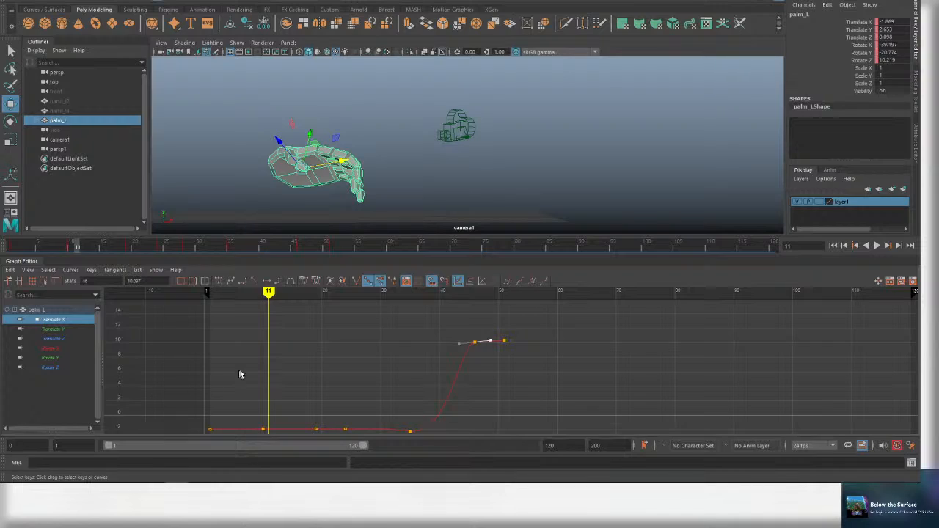
pyautogui.moveTo(240, 289); pyautogui.dragTo(223, 294)
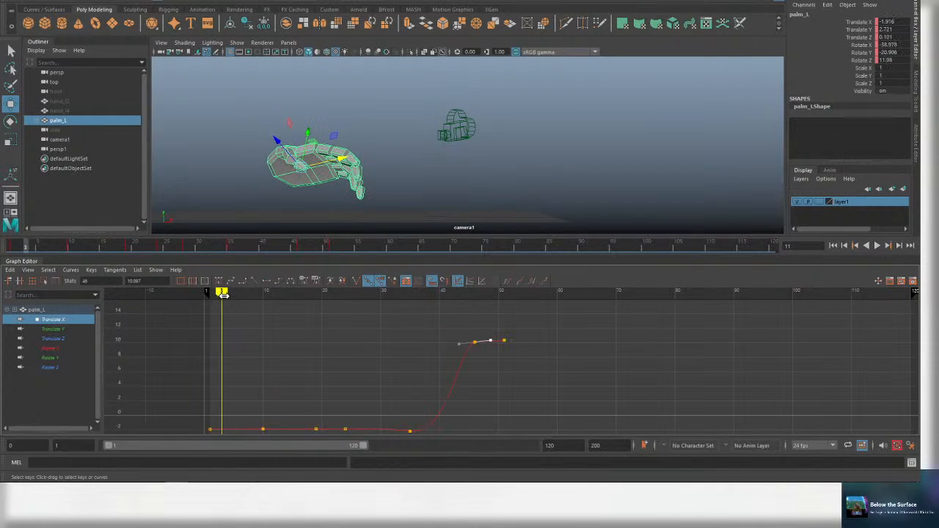
pyautogui.hotkey('alt', 'v')
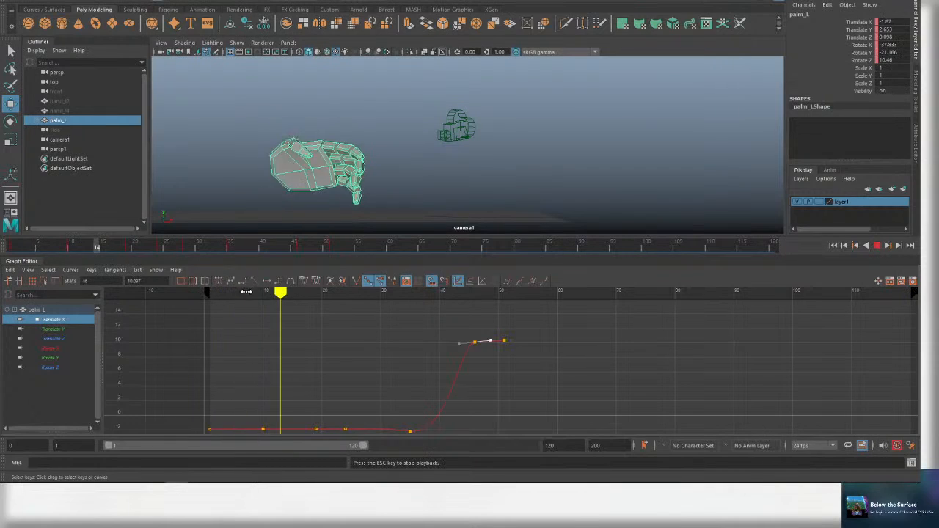
pyautogui.hotkey('alt', 'v')
pyautogui.moveTo(250, 293)
pyautogui.mouseDown()
pyautogui.moveTo(225, 292)
pyautogui.moveTo(315, 293)
pyautogui.mouseUp()
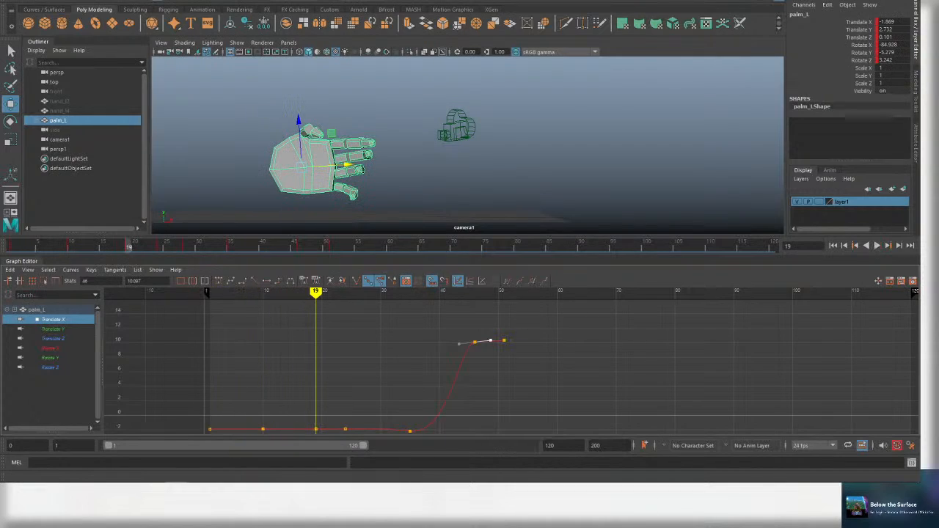
# Replay the motion from frame 2 through the sweep, showing more of the Translate X curve, and stop after the last key.
pyautogui.moveTo(240, 293); pyautogui.dragTo(213, 293)
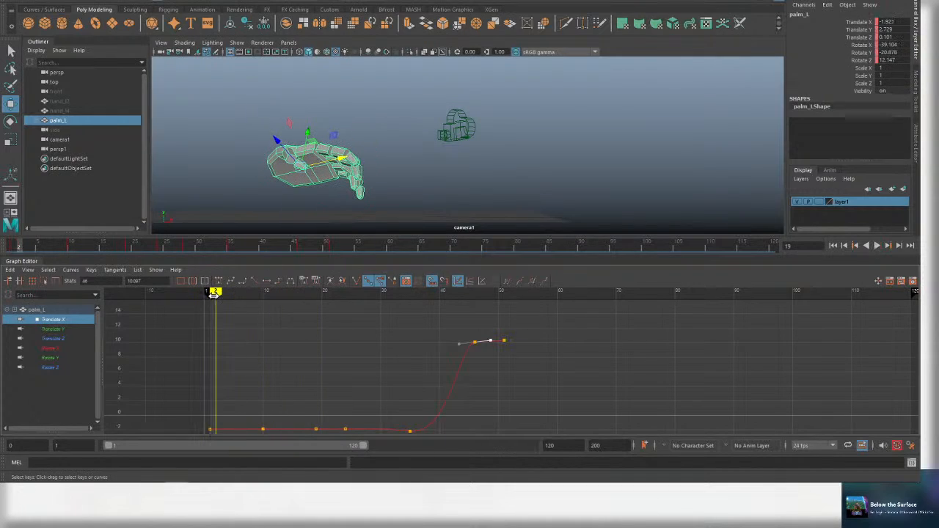
pyautogui.hotkey('alt', 'v')
pyautogui.scroll(-3, 549, 378)
pyautogui.keyDown('alt'); pyautogui.moveTo(551, 378); pyautogui.dragTo(534, 365, button='middle'); pyautogui.keyUp('alt')
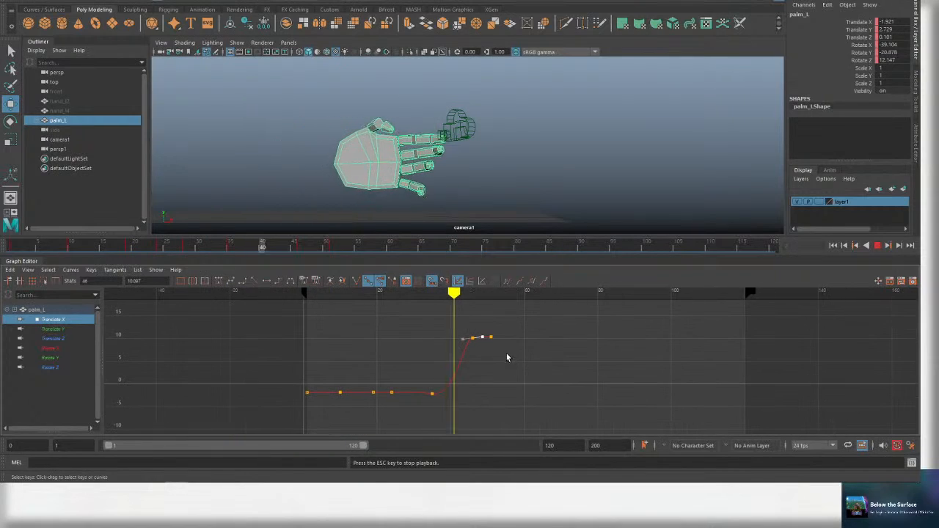
pyautogui.hotkey('alt', 'v')
pyautogui.moveTo(424, 295); pyautogui.dragTo(398, 295)
pyautogui.hotkey('alt', 'v')
pyautogui.hotkey('alt', 'v')
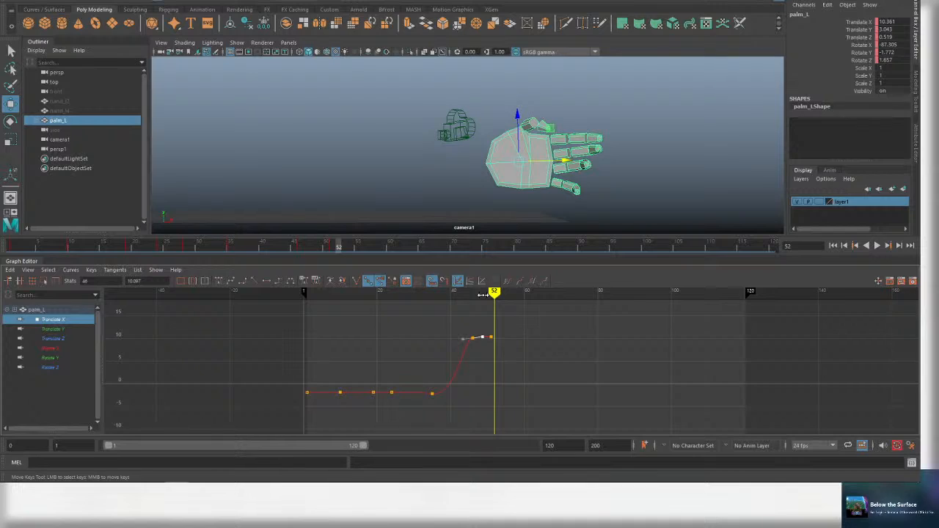
# Check the hold by moving the current time to frame 58 and playing briefly, and save the scene.
pyautogui.moveTo(494, 294)
pyautogui.mouseDown()
pyautogui.moveTo(465, 294)
pyautogui.moveTo(517, 291)
pyautogui.mouseUp()
pyautogui.hotkey('alt', 'v')
pyautogui.hotkey('alt', 'v')
pyautogui.hotkey('ctrl', 's')
# Try rotating palm_L at frame 58, and undo the rotation.
pyautogui.press('e')
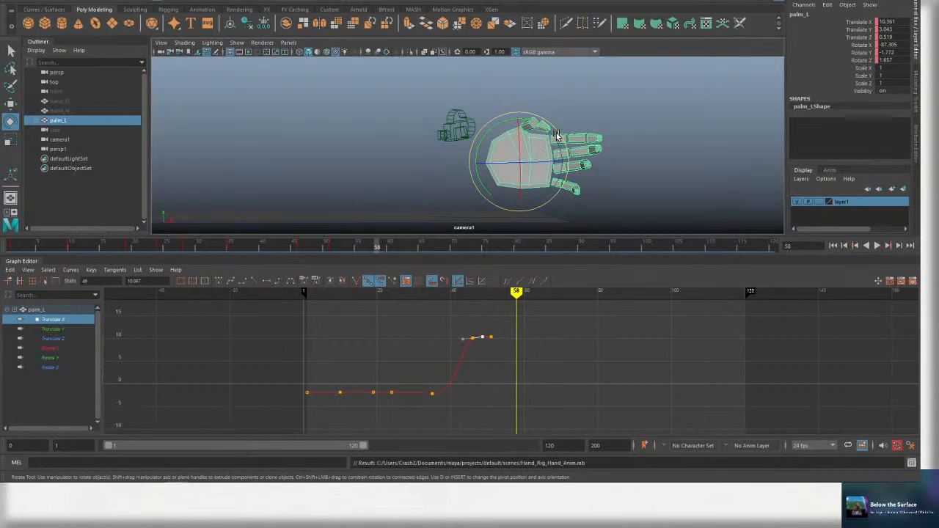
pyautogui.moveTo(563, 140); pyautogui.dragTo(538, 115)
pyautogui.hotkey('ctrl', 'z')
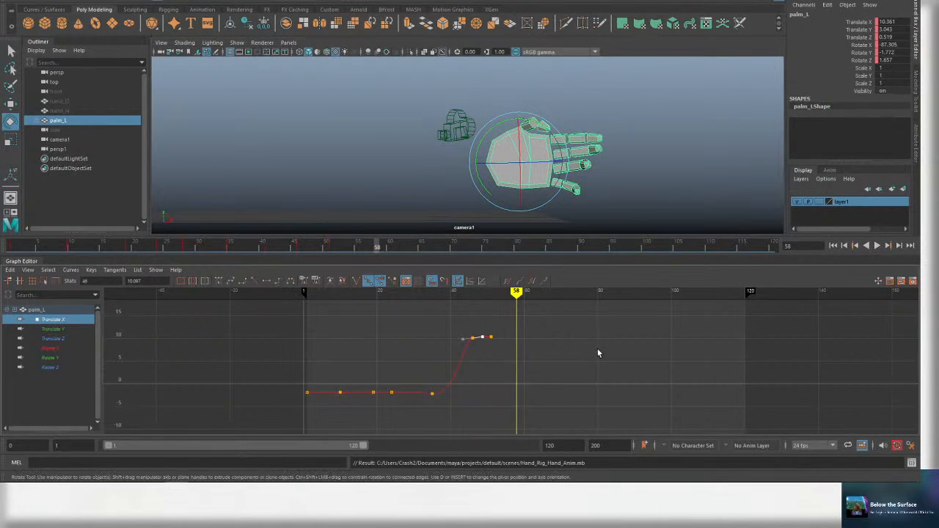
# Compare the hand's hold at frame 58 with the reference giphy.gif, and minimize the reference.
pyautogui.keyDown('alt'); pyautogui.moveTo(597, 354); pyautogui.dragTo(524, 355, button='middle'); pyautogui.keyUp('alt')
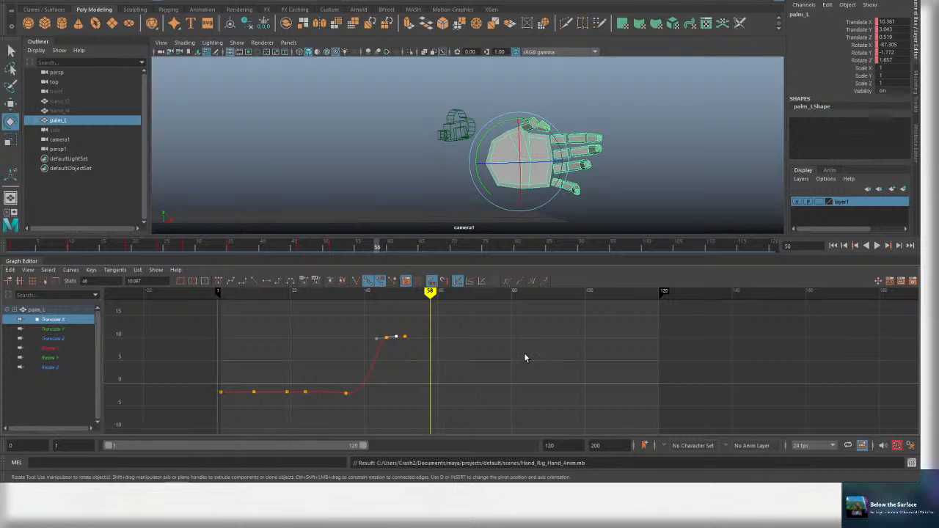
pyautogui.moveTo(639, 198); pyautogui.dragTo(586, 155)
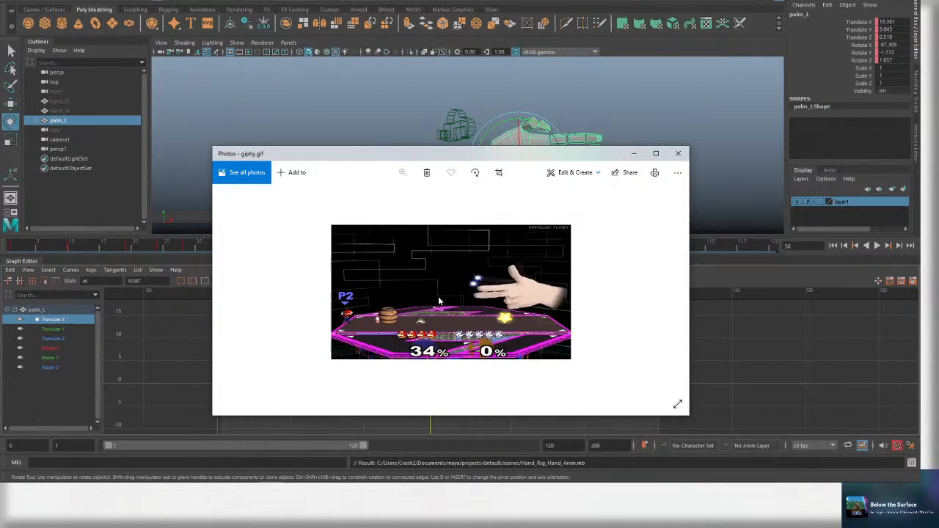
pyautogui.click(634, 155)
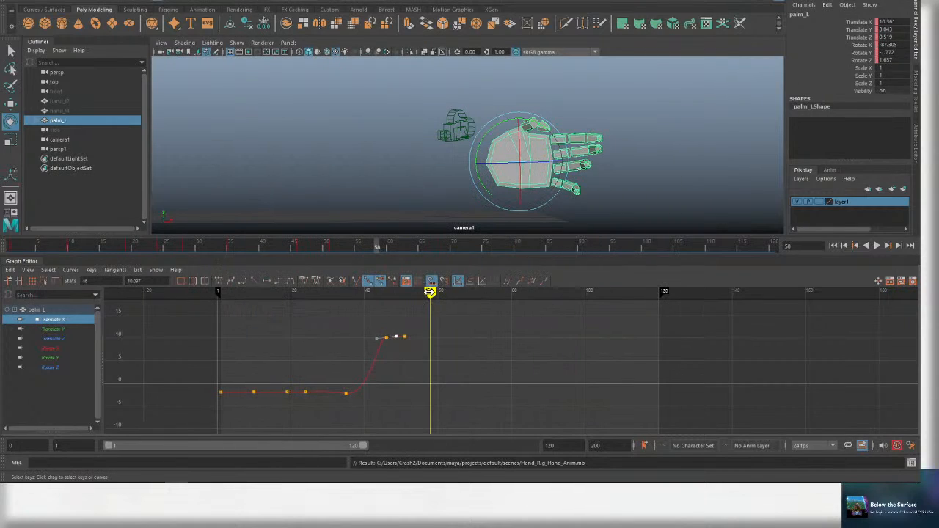
# Play the sweep from about frame 33 until the hand has settled.
pyautogui.moveTo(430, 293); pyautogui.dragTo(341, 295)
pyautogui.hotkey('alt', 'v')
pyautogui.press('Escape')
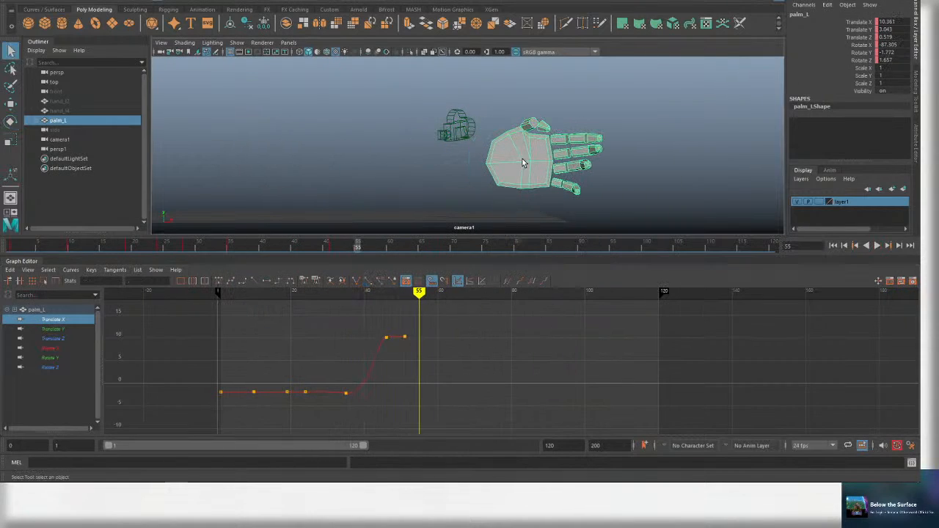
# Set keys on palm_L's Rotate X, Rotate Y and Rotate Z at frame 51, and save the scene.
pyautogui.press('w')
pyautogui.moveTo(419, 292); pyautogui.dragTo(405, 293)
pyautogui.hotkey('ctrl', 's')
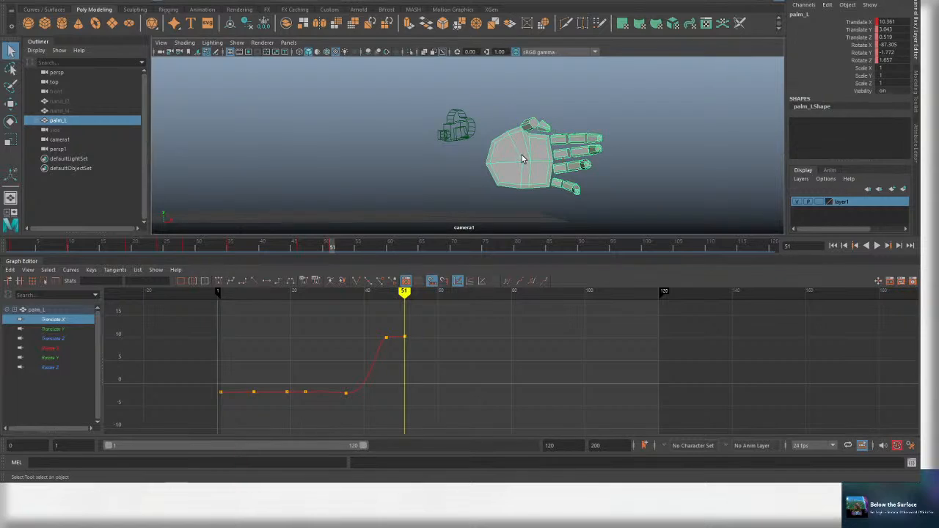
pyautogui.press('e')
pyautogui.moveTo(64, 348); pyautogui.dragTo(69, 367)
pyautogui.hotkey('ctrl', 's')
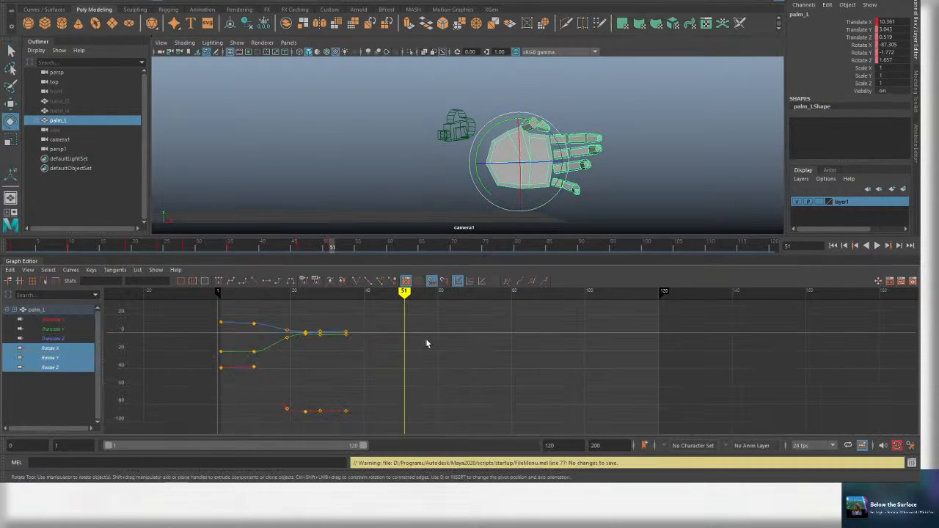
pyautogui.moveTo(367, 300); pyautogui.dragTo(361, 314)
pyautogui.press('s')
pyautogui.hotkey('ctrl', 's')
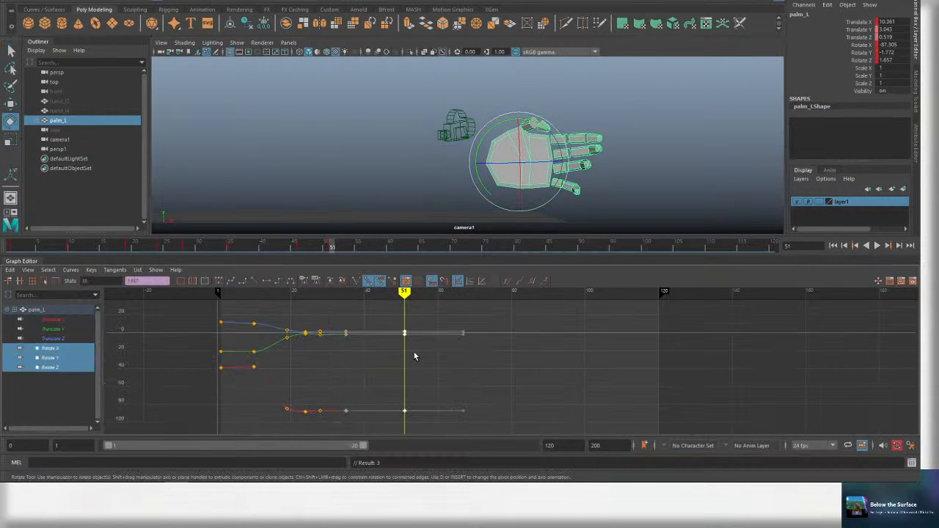
# Replay the motion from the early frames to check it with the frame 51 rotation keys, and save the scene.
pyautogui.moveTo(405, 292); pyautogui.dragTo(272, 294)
pyautogui.hotkey('alt', 'v')
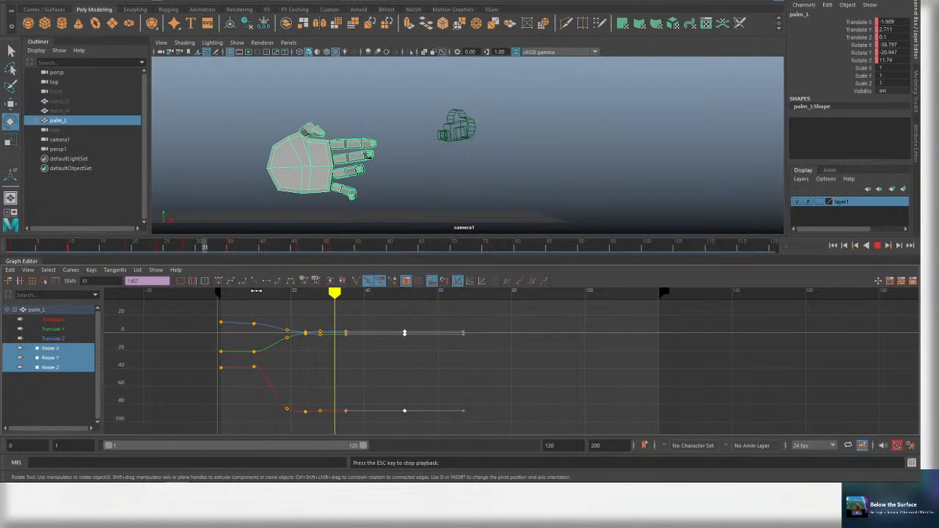
pyautogui.press('Escape')
pyautogui.hotkey('alt', 'v')
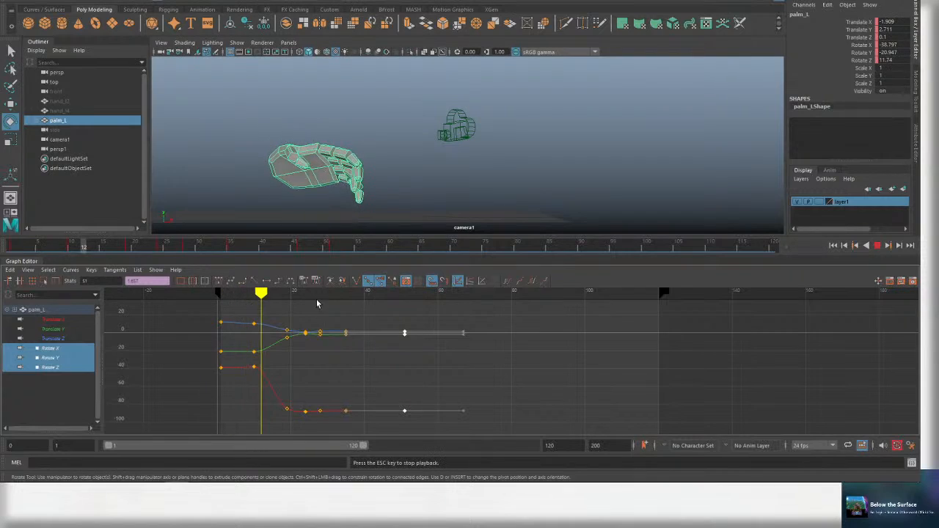
pyautogui.moveTo(308, 293); pyautogui.dragTo(233, 297)
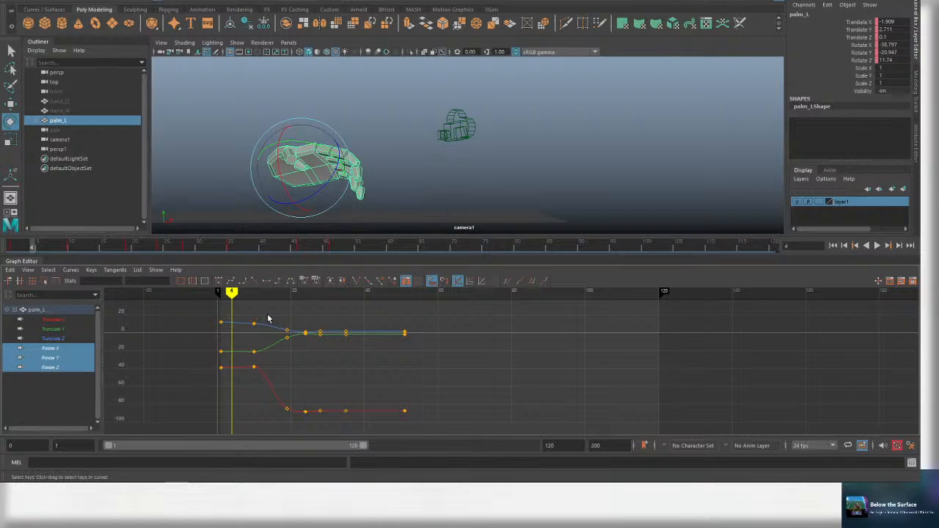
pyautogui.hotkey('alt', 'v')
pyautogui.hotkey('alt', 'v')
pyautogui.hotkey('ctrl', 's')
# Play the whole motion from frame 0 and bring the current time back to frame 51.
pyautogui.moveTo(263, 297); pyautogui.dragTo(214, 300)
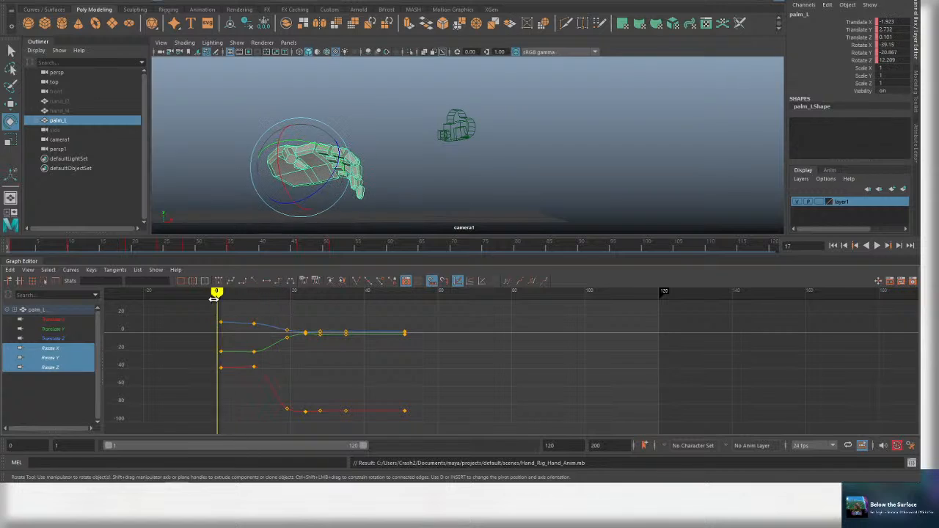
pyautogui.hotkey('alt', 'v')
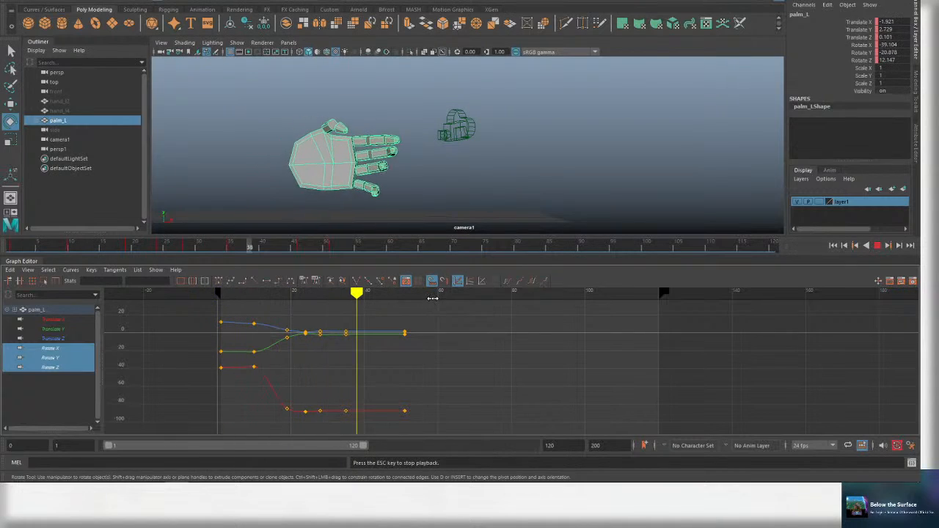
pyautogui.hotkey('alt', 'v')
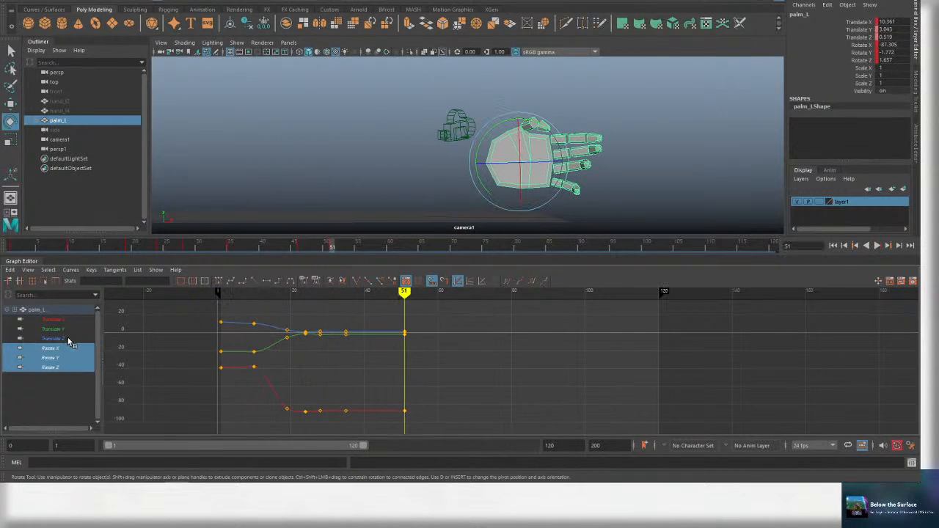
# Save the scene and set keys on palm_L's Rotate X, Rotate Y and Rotate Z at frame 61.
pyautogui.hotkey('ctrl', 's')
pyautogui.hotkey('alt', 'v')
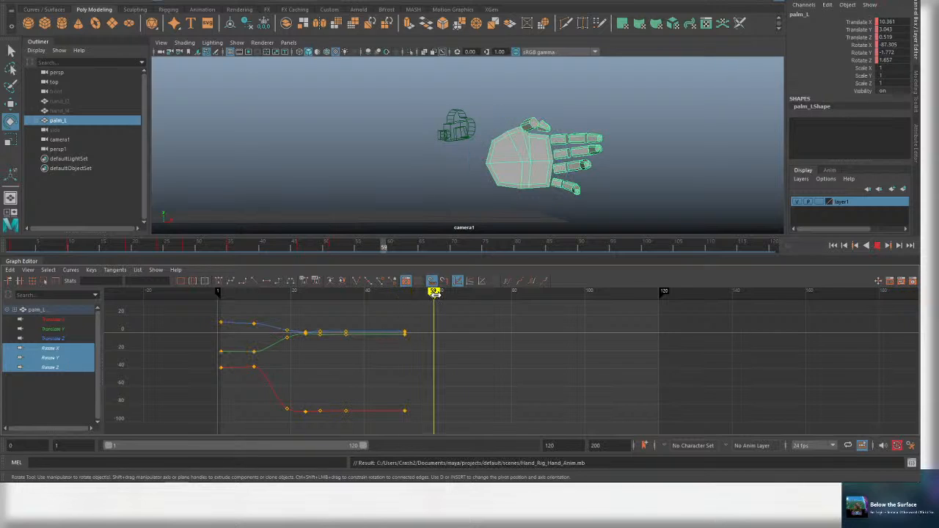
pyautogui.moveTo(455, 293); pyautogui.dragTo(441, 293)
pyautogui.press('s')
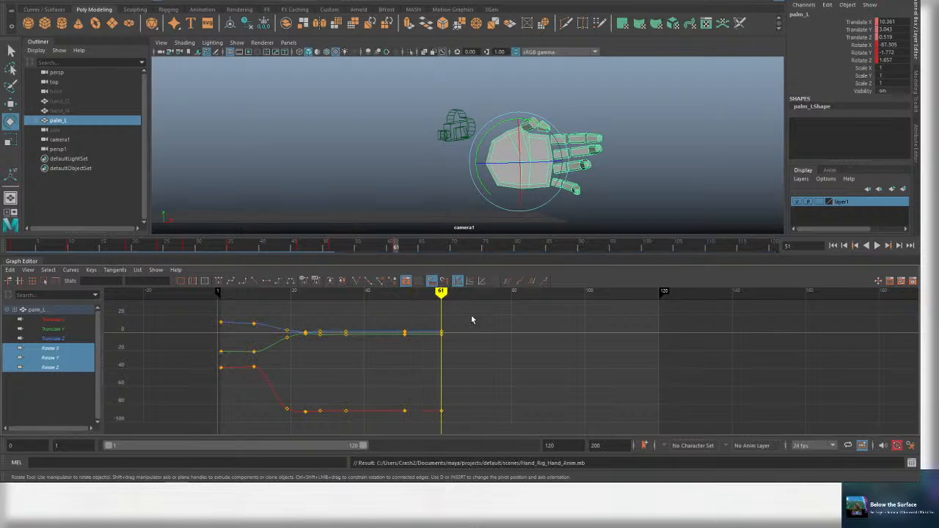
# Rotate palm_L's frame 61 pose upright to a Rotate Z of about 60.9, and play the motion.
pyautogui.moveTo(428, 432); pyautogui.dragTo(428, 431)
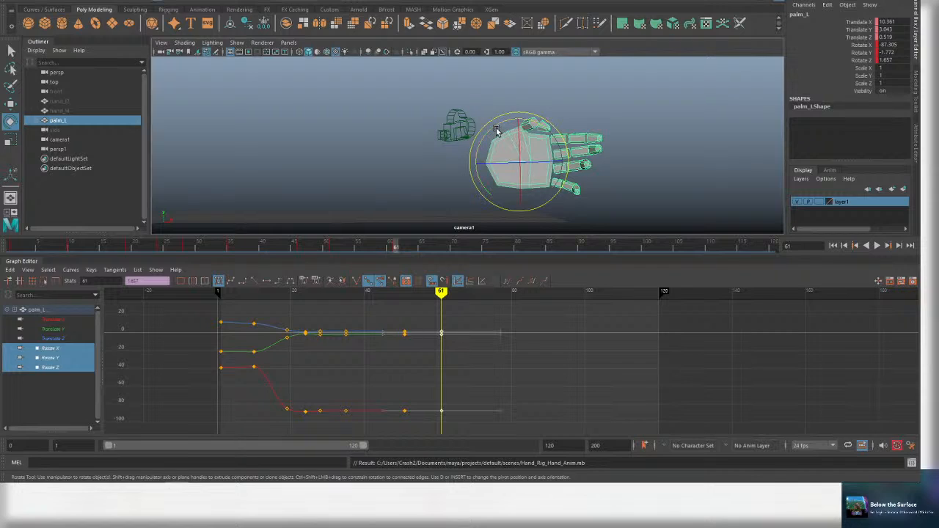
pyautogui.moveTo(498, 127); pyautogui.dragTo(457, 135)
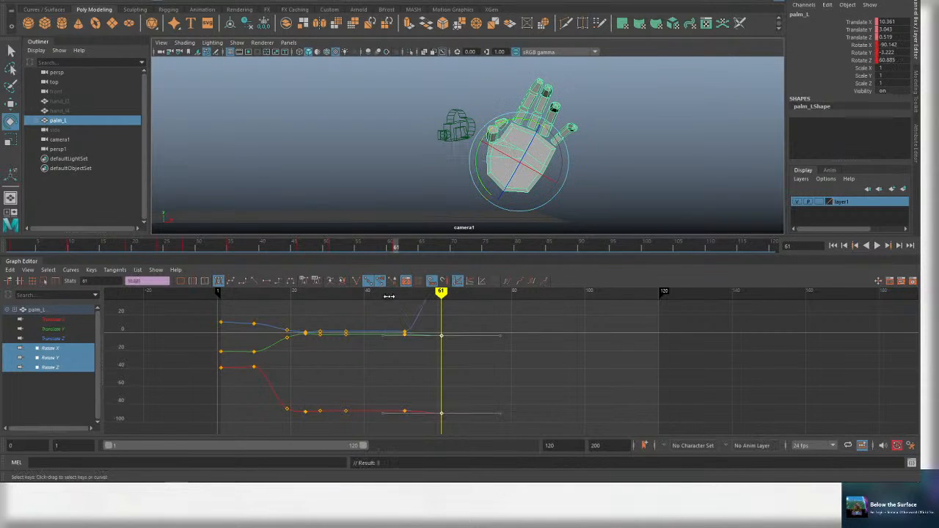
pyautogui.hotkey('alt', 'v')
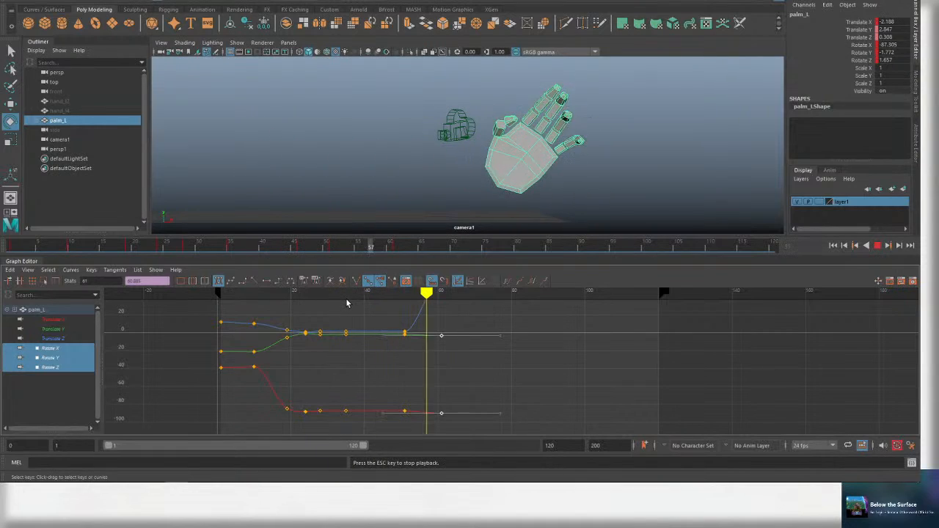
pyautogui.hotkey('alt', 'v')
# Move palm_L's upright rotation keys from frame 61 to frame 56 and start a replay.
pyautogui.moveTo(395, 294); pyautogui.dragTo(408, 294)
pyautogui.scroll(-2, 484, 349)
pyautogui.press('f')
pyautogui.scroll(-3, 529, 349)
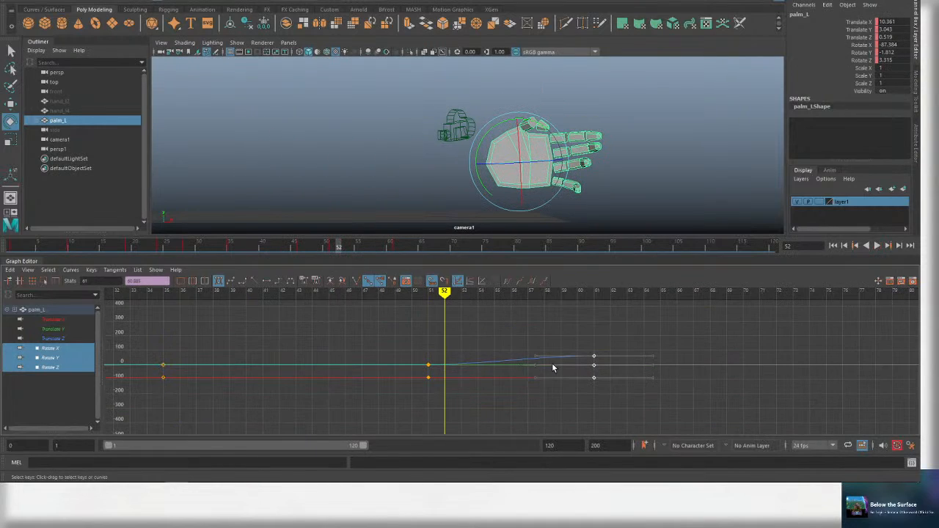
pyautogui.hotkey('alt', 'v')
pyautogui.scroll(-5, 430, 315)
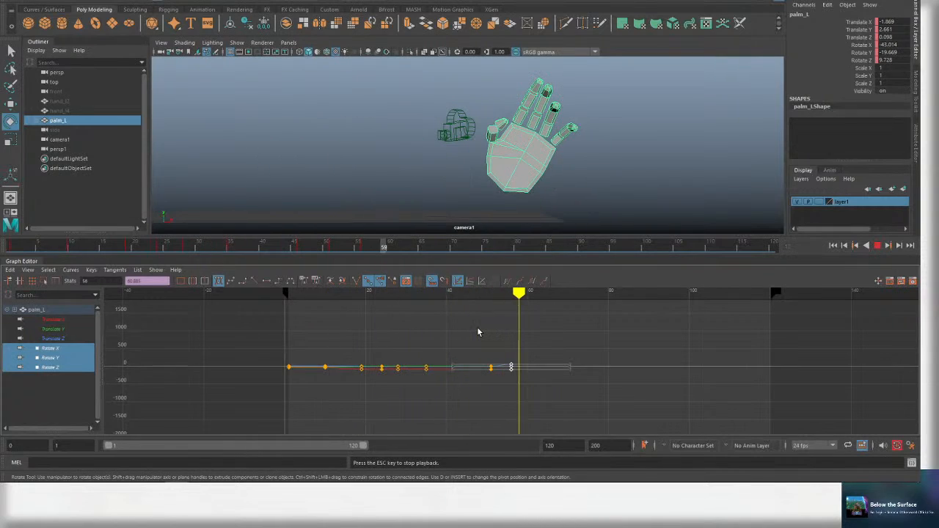
# Replay the motion several times to judge the timing of the quick upright turn, and stop at frame 50.
pyautogui.hotkey('alt', 'v')
pyautogui.moveTo(449, 294)
pyautogui.mouseDown()
pyautogui.moveTo(479, 294)
pyautogui.moveTo(450, 296)
pyautogui.mouseUp()
pyautogui.hotkey('alt', 'v')
pyautogui.hotkey('alt', 'v')
pyautogui.hotkey('alt', 'v')
pyautogui.hotkey('alt', 'v')
pyautogui.hotkey('alt', 'v')
pyautogui.hotkey('alt', 'v')
pyautogui.hotkey('alt', 'v')
pyautogui.hotkey('alt', 'v')
pyautogui.press('q')
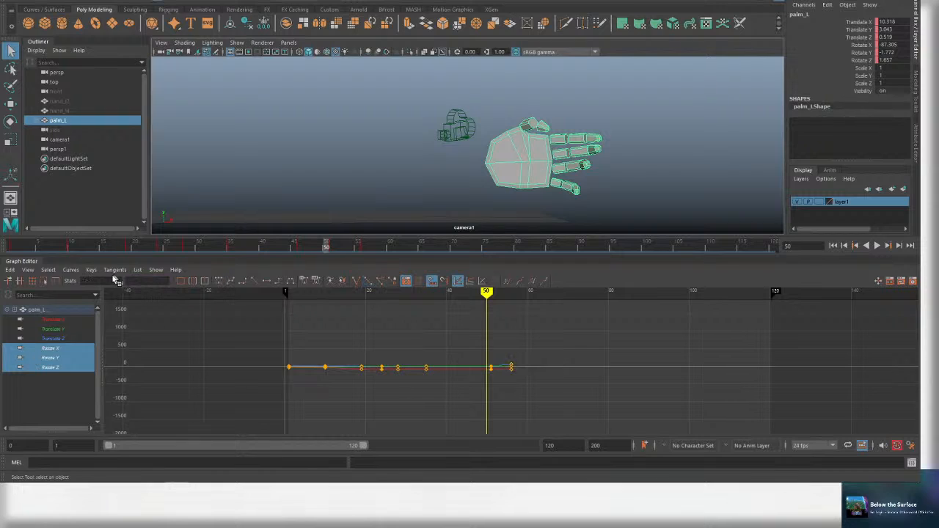
# Compare palm_L's translate and rotate curves, move the last rotation keys to frame 80, and save the scene.
pyautogui.click(52, 320)
pyautogui.keyDown('shift'); pyautogui.click(51, 338); pyautogui.keyUp('shift')
pyautogui.hotkey('ctrl', 's')
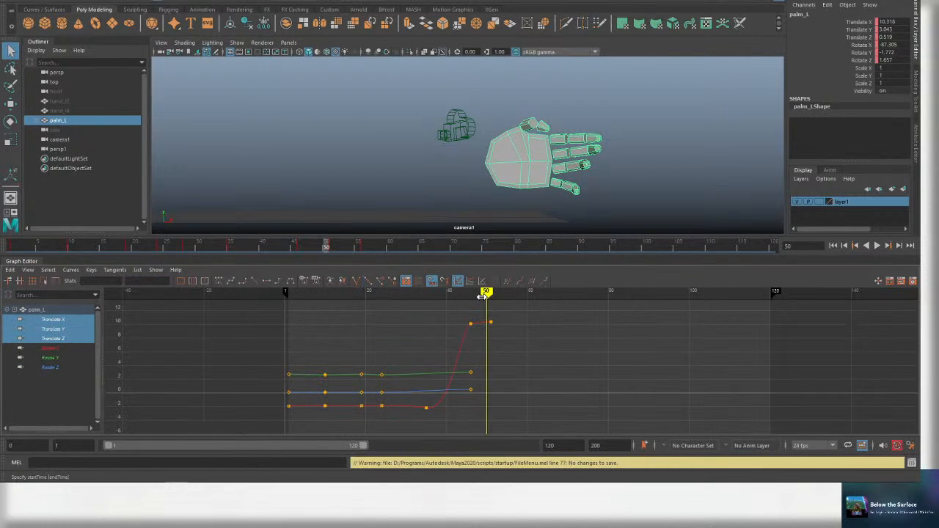
pyautogui.moveTo(482, 296)
pyautogui.mouseDown()
pyautogui.moveTo(441, 295)
pyautogui.moveTo(503, 295)
pyautogui.mouseUp()
pyautogui.click(51, 348)
pyautogui.keyDown('shift'); pyautogui.click(51, 367); pyautogui.keyUp('shift')
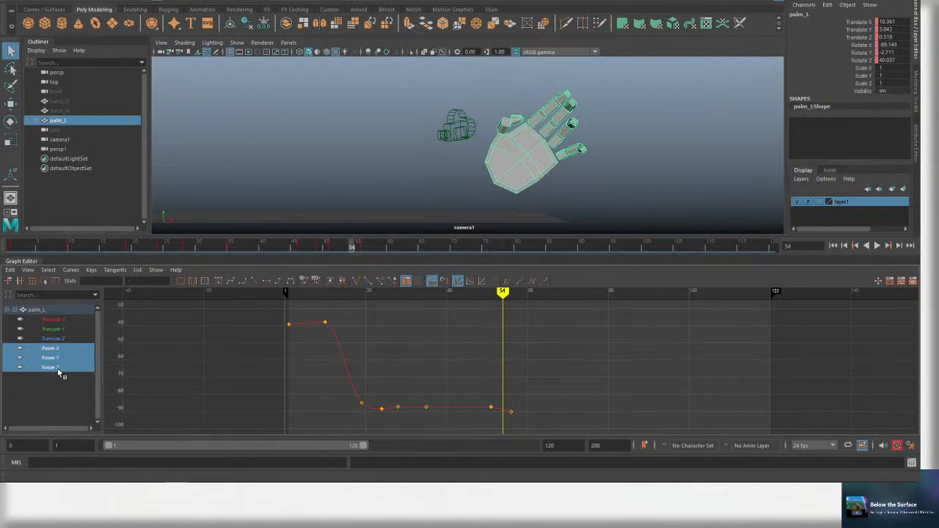
pyautogui.press('f')
pyautogui.moveTo(502, 435); pyautogui.dragTo(502, 434)
pyautogui.moveTo(543, 395); pyautogui.dragTo(603, 394, button='middle')
pyautogui.hotkey('ctrl', 's')
pyautogui.click(515, 313)
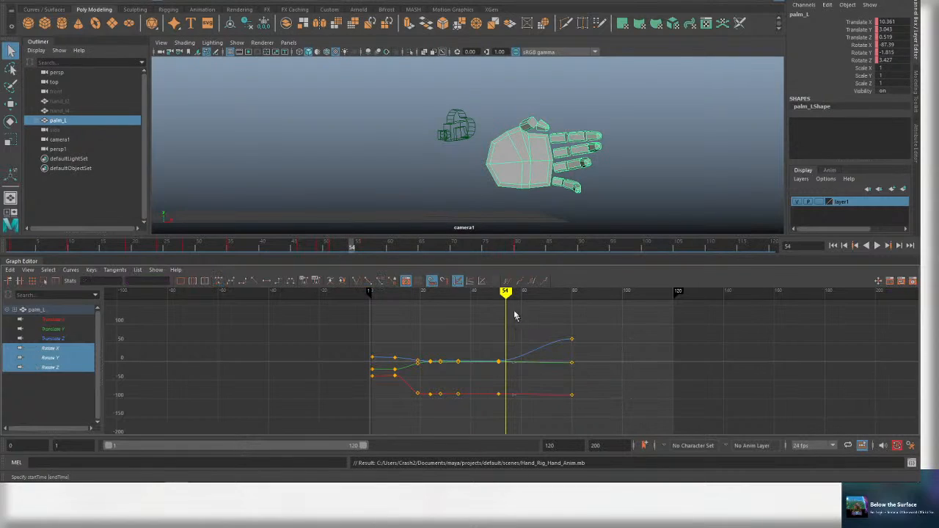
# Replay the motion with palm_L's translate curves displayed to check the slower upright turn, and save the scene.
pyautogui.moveTo(74, 336)
pyautogui.mouseDown()
pyautogui.moveTo(81, 313)
pyautogui.moveTo(68, 342)
pyautogui.mouseUp()
pyautogui.hotkey('ctrl', 's')
pyautogui.hotkey('alt', 'v')
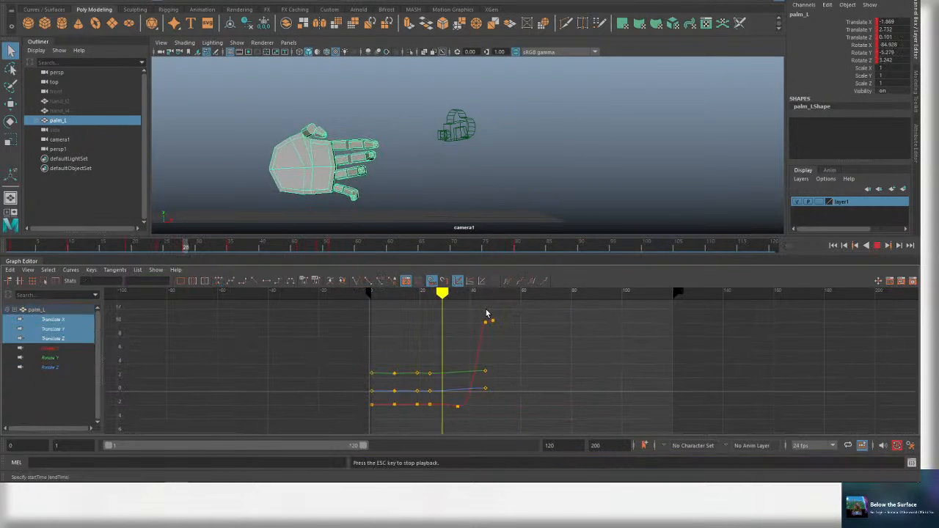
pyautogui.keyDown('alt'); pyautogui.moveTo(489, 323); pyautogui.dragTo(479, 360, button='middle'); pyautogui.keyUp('alt')
pyautogui.hotkey('alt', 'v')
pyautogui.hotkey('ctrl', 's')
pyautogui.click(444, 294)
pyautogui.hotkey('alt', 'v')
pyautogui.scroll(3, 499, 339)
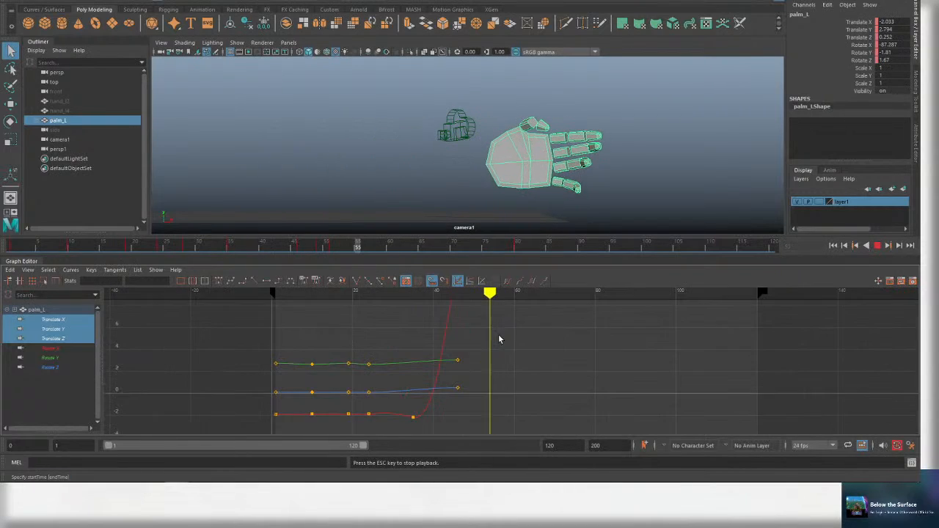
pyautogui.hotkey('alt', 'v')
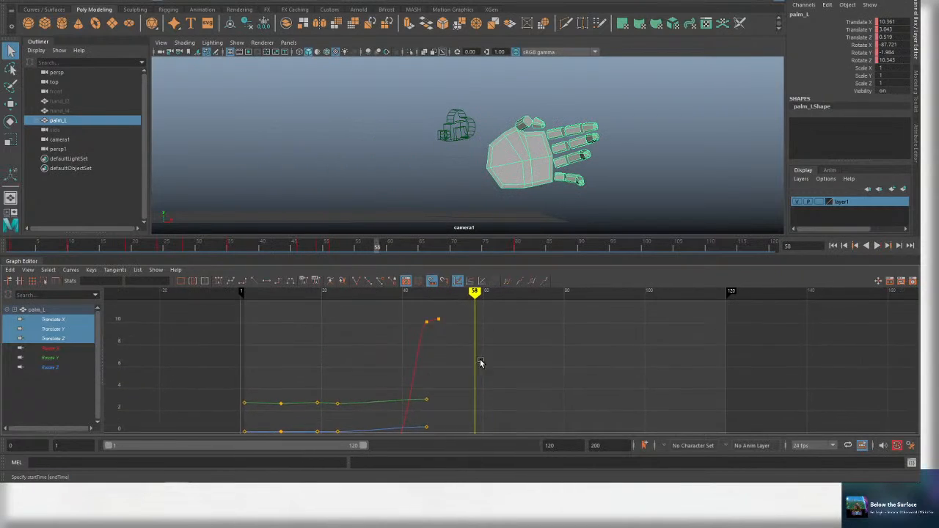
# Set keys on palm_L's Translate X, Translate Y and Translate Z at frames 49 and 54.
pyautogui.scroll(-4, 480, 352)
pyautogui.scroll(4, 488, 343)
pyautogui.click(437, 294)
pyautogui.scroll(-3, 456, 303)
pyautogui.keyDown('alt'); pyautogui.moveTo(469, 314); pyautogui.dragTo(465, 347, button='middle'); pyautogui.keyUp('alt')
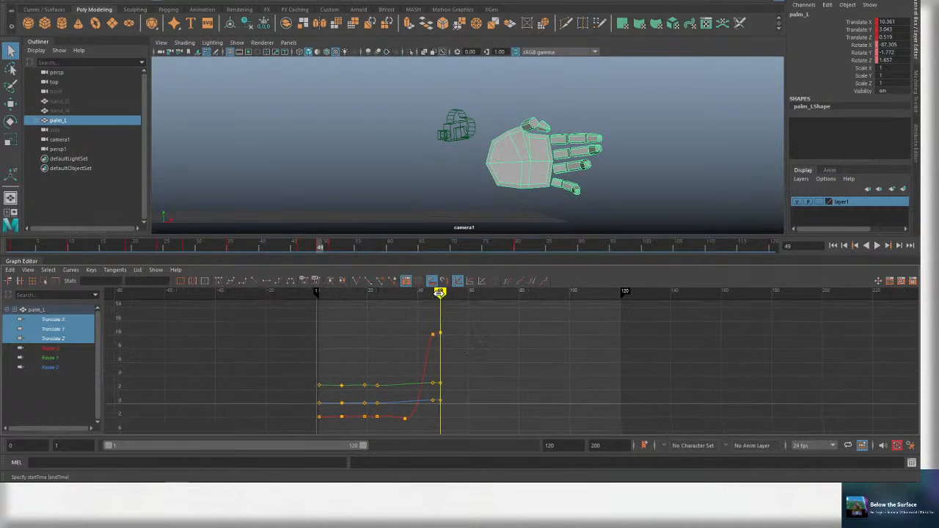
pyautogui.moveTo(440, 294); pyautogui.dragTo(453, 294)
pyautogui.press('s')
pyautogui.press(',')
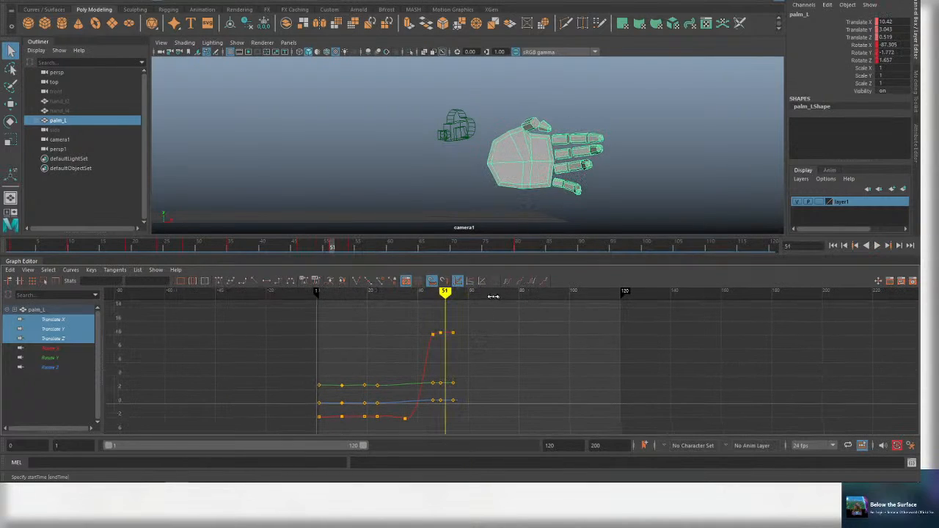
# Nudge palm_L's position slightly at frame 51 to add a small settle after the sweep.
pyautogui.press(',')
pyautogui.press('w')
pyautogui.press(',')
pyautogui.press('.')
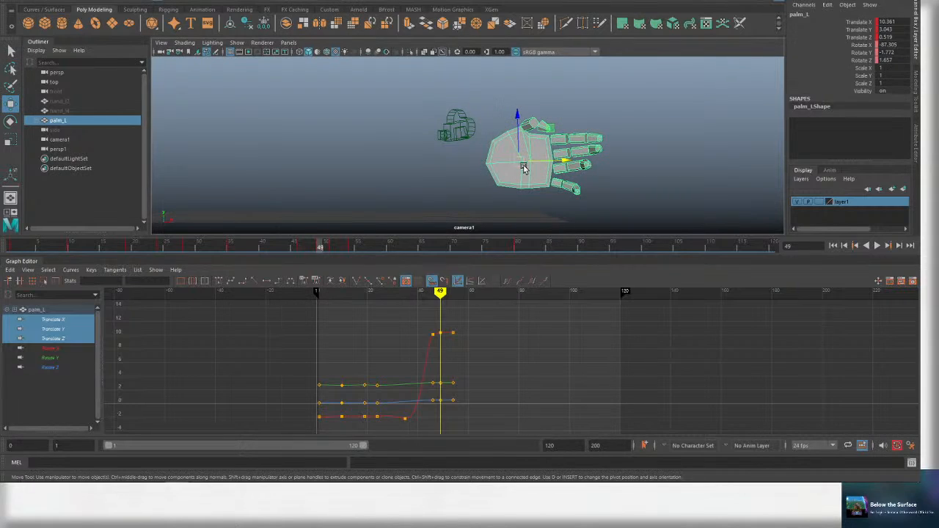
pyautogui.click(524, 163)
pyautogui.press('.')
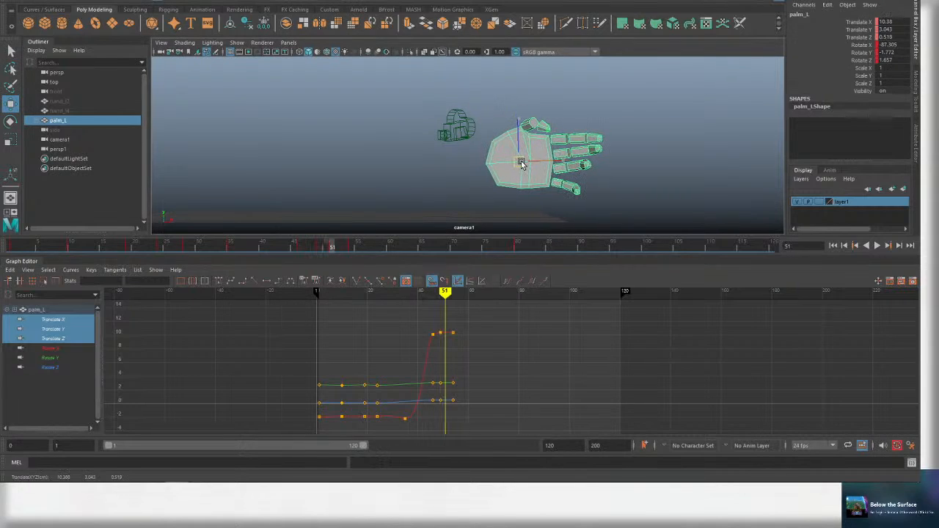
pyautogui.press('e')
pyautogui.press('w')
pyautogui.press(',')
pyautogui.press(',')
# Replay the sweep from the earlier frames to check the position settle around frame 51.
pyautogui.hotkey('alt', 'v')
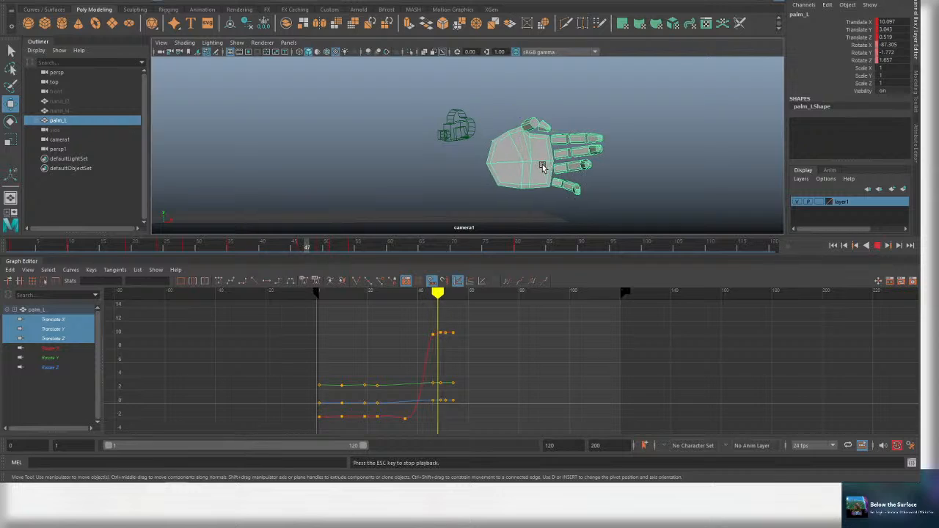
pyautogui.hotkey('alt', 'v')
pyautogui.click(402, 295)
pyautogui.hotkey('alt', 'v')
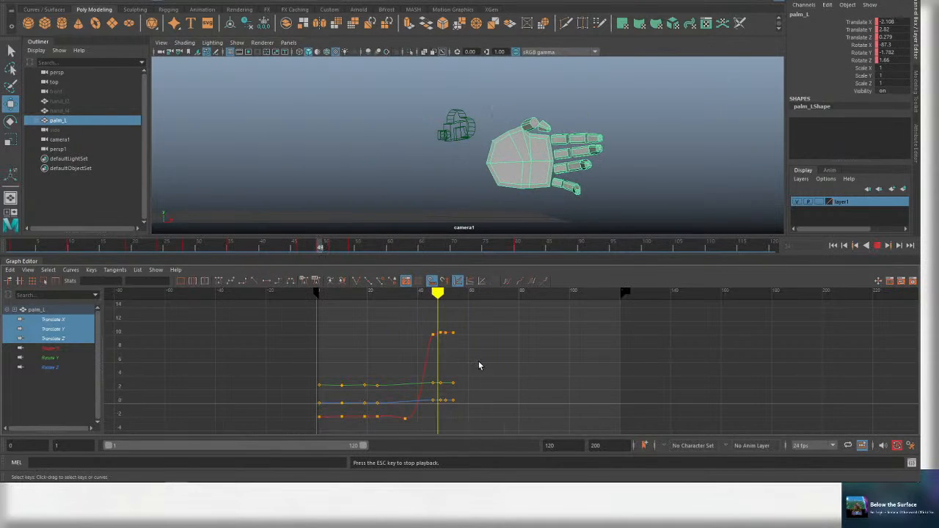
pyautogui.hotkey('alt', 'v')
# Move palm_L's translate keys from frame 54 to frame 60 and replay the sweep.
pyautogui.moveTo(445, 416); pyautogui.dragTo(449, 415)
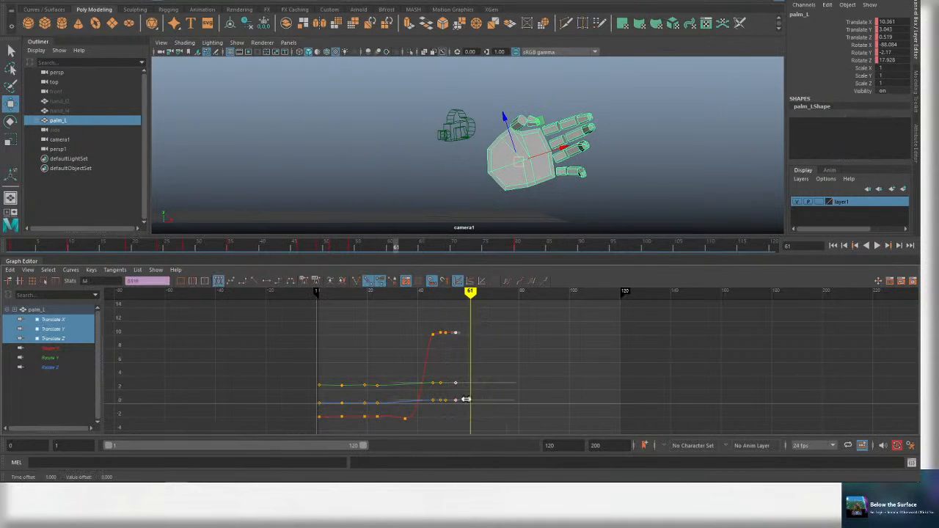
pyautogui.click(426, 295)
pyautogui.hotkey('alt', 'v')
pyautogui.hotkey('alt', 'v')
pyautogui.press('f')
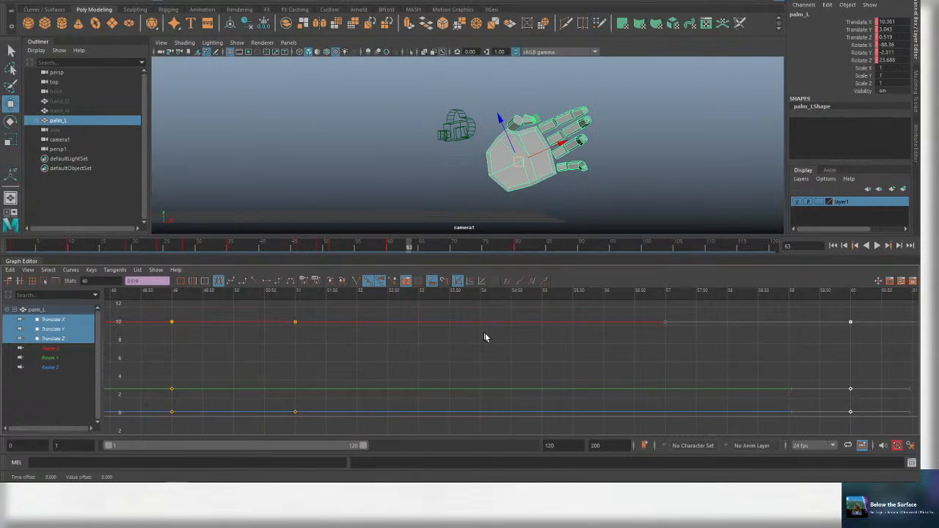
pyautogui.scroll(-5, 499, 342)
pyautogui.keyDown('alt'); pyautogui.keyDown('shift'); pyautogui.moveTo(512, 359); pyautogui.dragTo(501, 284, button='right'); pyautogui.keyUp('shift'); pyautogui.keyUp('alt')
# Delete palm_L's translate keys at frame 51.
pyautogui.moveTo(435, 294)
pyautogui.mouseDown()
pyautogui.moveTo(487, 292)
pyautogui.moveTo(474, 408)
pyautogui.mouseUp()
pyautogui.scroll(-3, 499, 323)
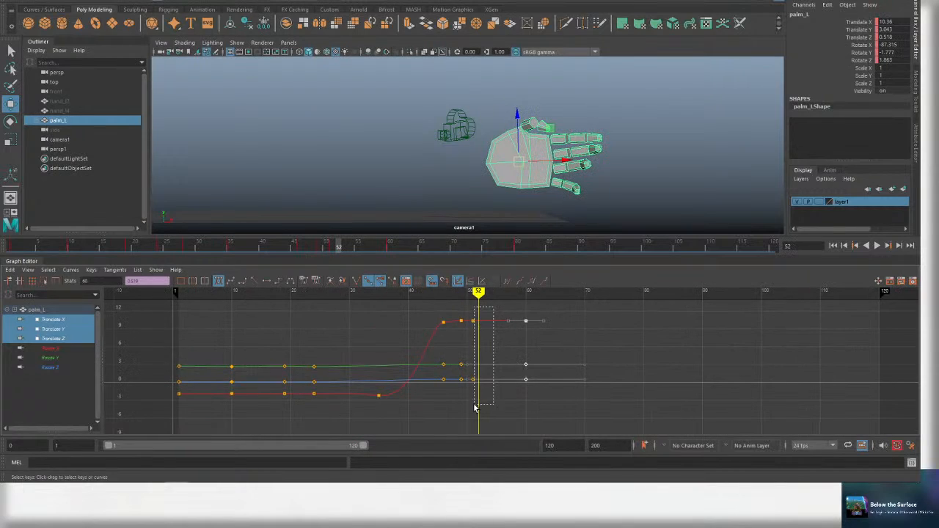
pyautogui.press('Delete')
# Try shifting palm_L by about -0.4 along X, and undo the move.
pyautogui.moveTo(479, 292)
pyautogui.mouseDown()
pyautogui.moveTo(432, 292)
pyautogui.moveTo(477, 293)
pyautogui.moveTo(462, 299)
pyautogui.mouseUp()
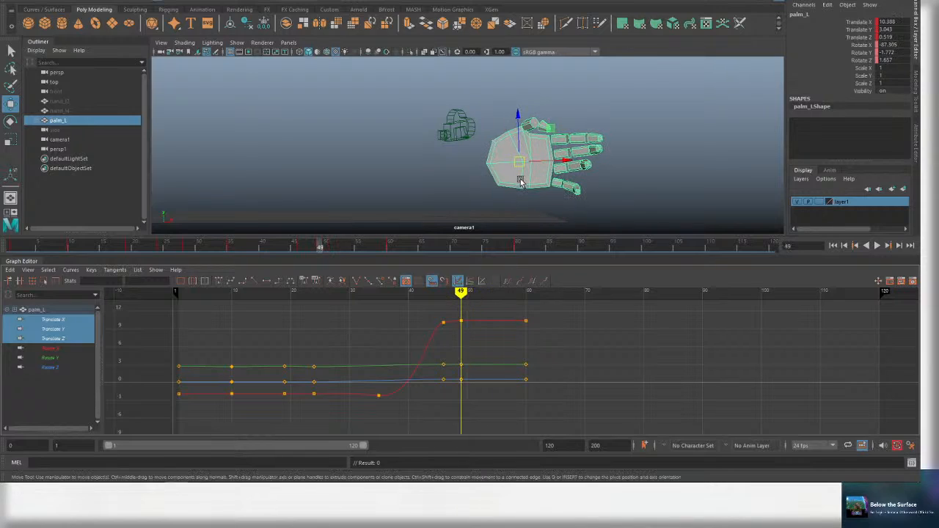
pyautogui.hotkey('alt', '.')
pyautogui.hotkey('alt', '.')
pyautogui.moveTo(559, 164); pyautogui.dragTo(552, 165)
pyautogui.hotkey('ctrl', 'z')
# Move palm_L's Rotate X, Y and Z keys at frames 51 and 80 to frames 61 and 90, and save the scene.
pyautogui.click(527, 292)
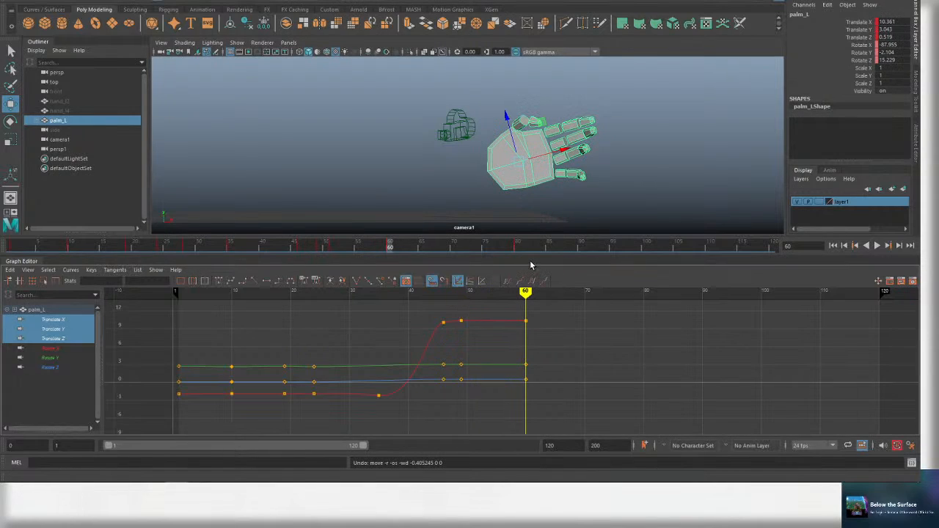
pyautogui.click(51, 367)
pyautogui.press('f')
pyautogui.click(593, 339)
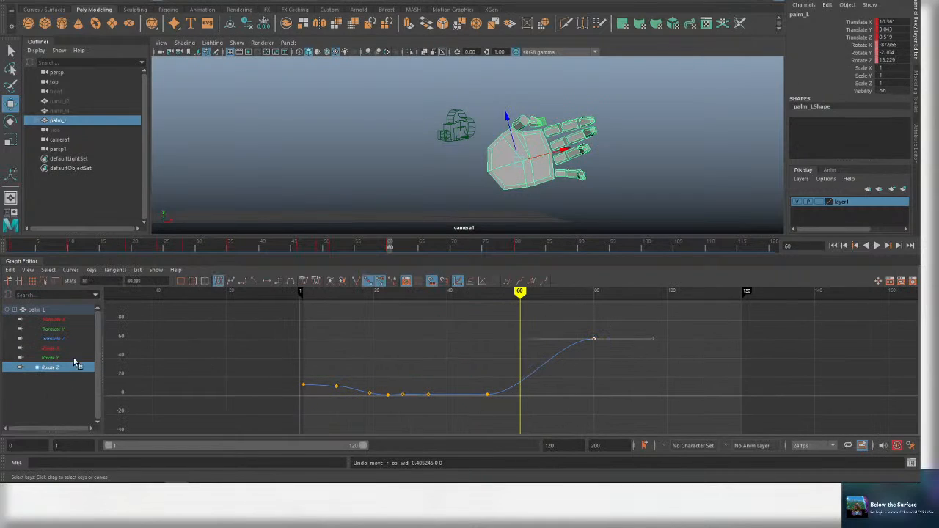
pyautogui.moveTo(74, 362); pyautogui.dragTo(74, 349)
pyautogui.moveTo(462, 328); pyautogui.dragTo(620, 407)
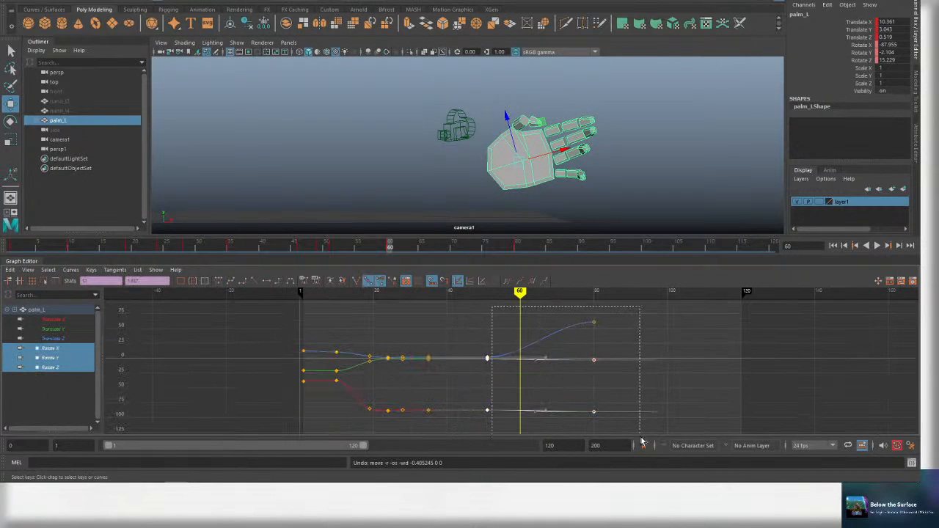
pyautogui.moveTo(640, 441); pyautogui.dragTo(642, 439)
pyautogui.moveTo(512, 430); pyautogui.dragTo(478, 431)
pyautogui.keyDown('shift'); pyautogui.moveTo(515, 404); pyautogui.dragTo(551, 405, button='middle'); pyautogui.keyUp('shift')
pyautogui.hotkey('ctrl', 's')
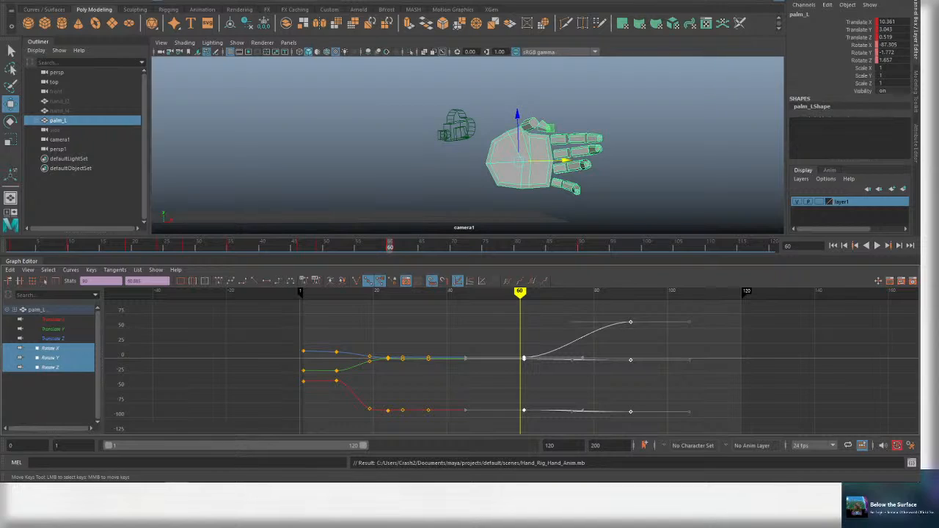
# Change the tangents of palm_L's rotation keys at frames 61 and 90, and display its translate curves.
pyautogui.keyDown('shift'); pyautogui.moveTo(461, 358); pyautogui.dragTo(431, 362, button='right'); pyautogui.keyUp('shift')
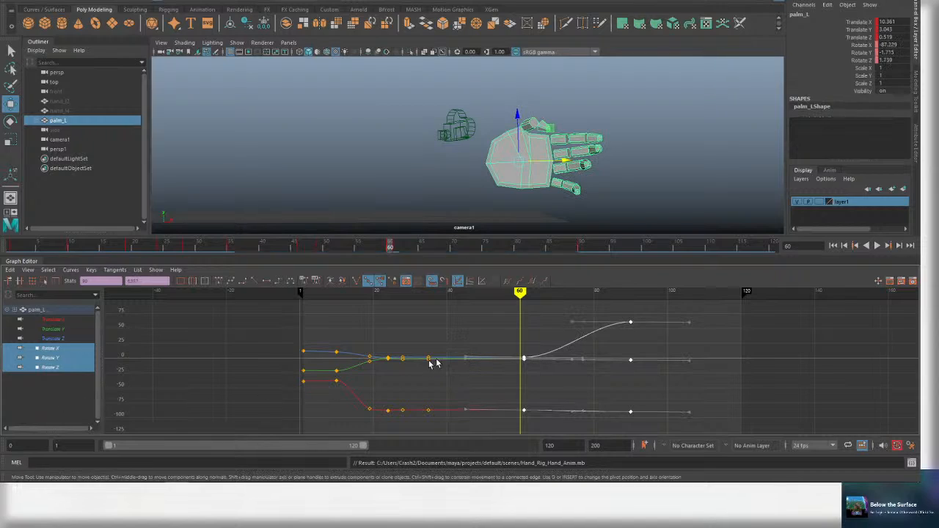
pyautogui.moveTo(64, 336); pyautogui.dragTo(72, 321)
pyautogui.press('f')
pyautogui.hotkey('ctrl', 's')
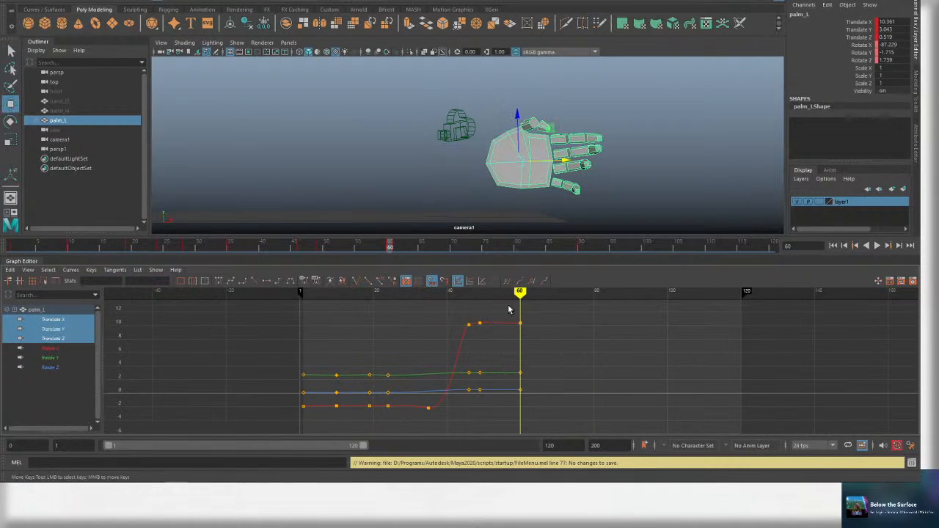
# Play the motion from the early frames to check the retimed rotation, and save the scene.
pyautogui.hotkey('alt', 'v')
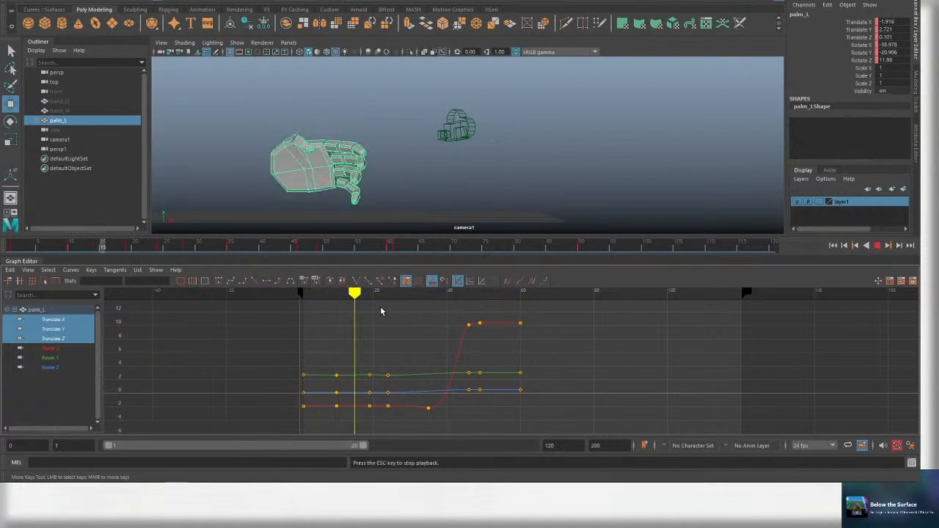
pyautogui.press('Escape')
pyautogui.hotkey('ctrl', 's')
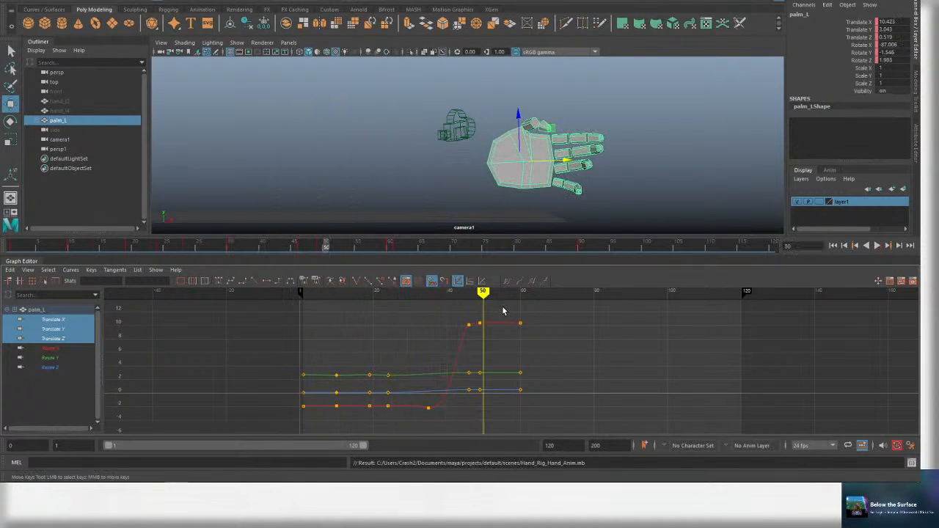
# Save the scene and play back the palm_L animation to review the hand's movement up to about frame 48.
pyautogui.hotkey('ctrl', 's')
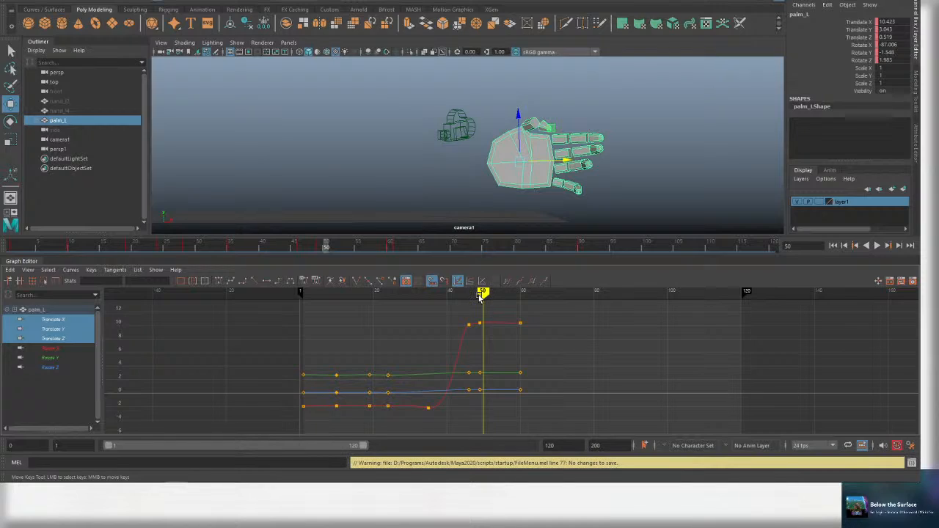
pyautogui.press('q')
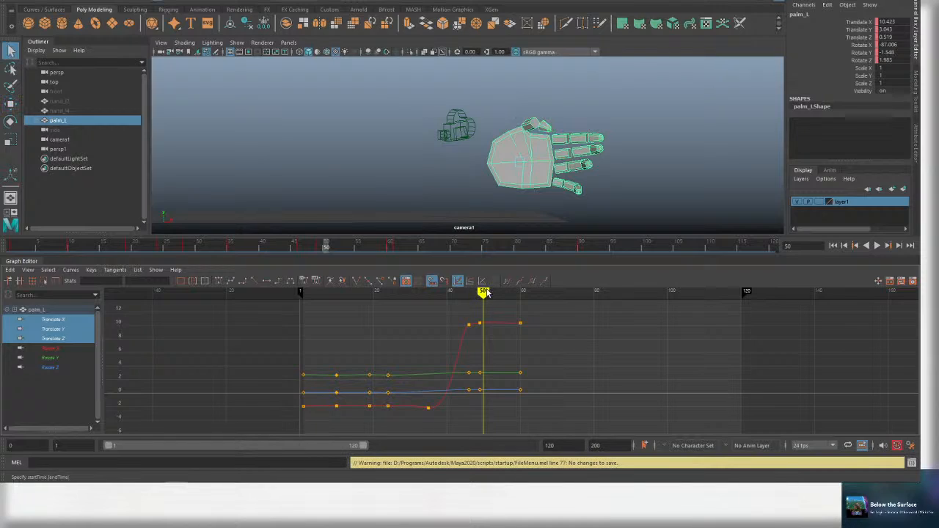
pyautogui.press('e')
pyautogui.press('w')
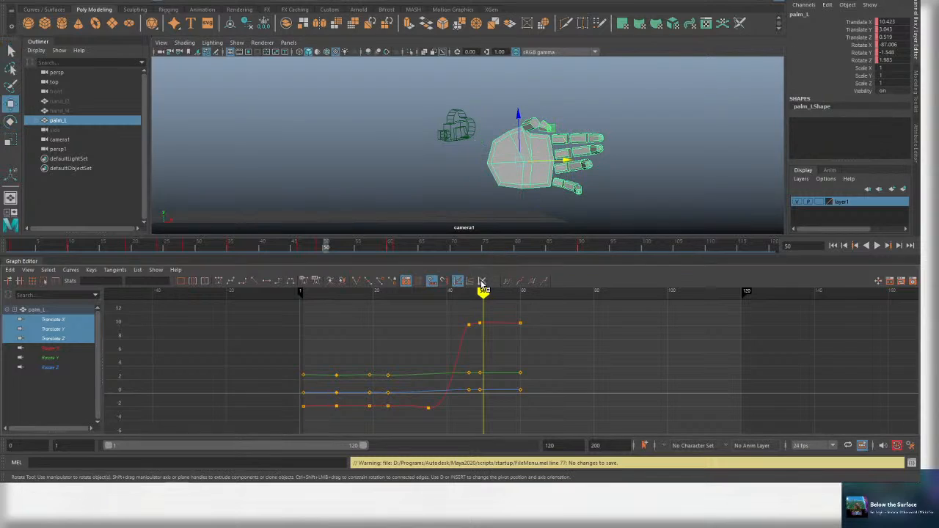
pyautogui.press('e')
pyautogui.hotkey('alt', 'v')
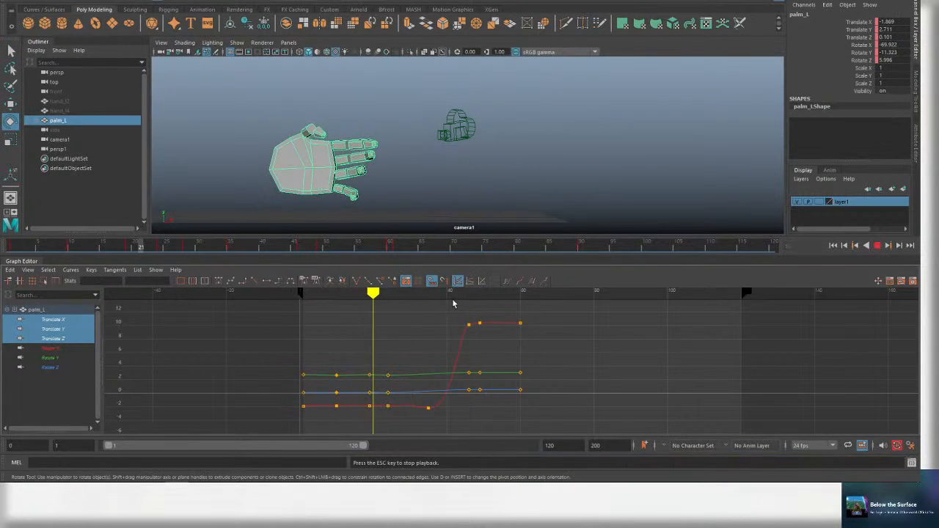
pyautogui.press('Escape')
pyautogui.hotkey('ctrl', 's')
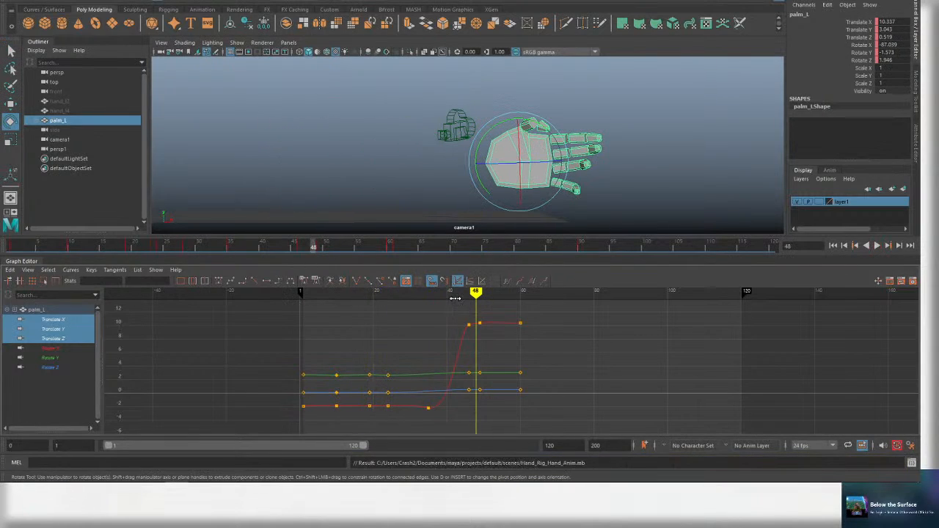
pyautogui.press('q')
pyautogui.press('e')
pyautogui.hotkey('ctrl', 's')
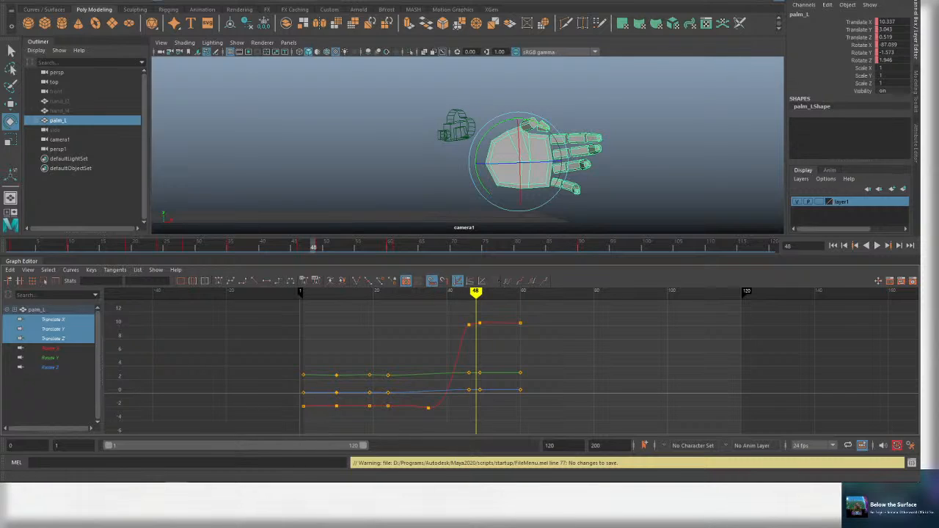
# Replay the palm_L animation from its first frames to check the hand's rotation and sideways move.
pyautogui.moveTo(475, 295)
pyautogui.mouseDown()
pyautogui.moveTo(438, 295)
pyautogui.moveTo(491, 295)
pyautogui.mouseUp()
pyautogui.hotkey('alt', 'v')
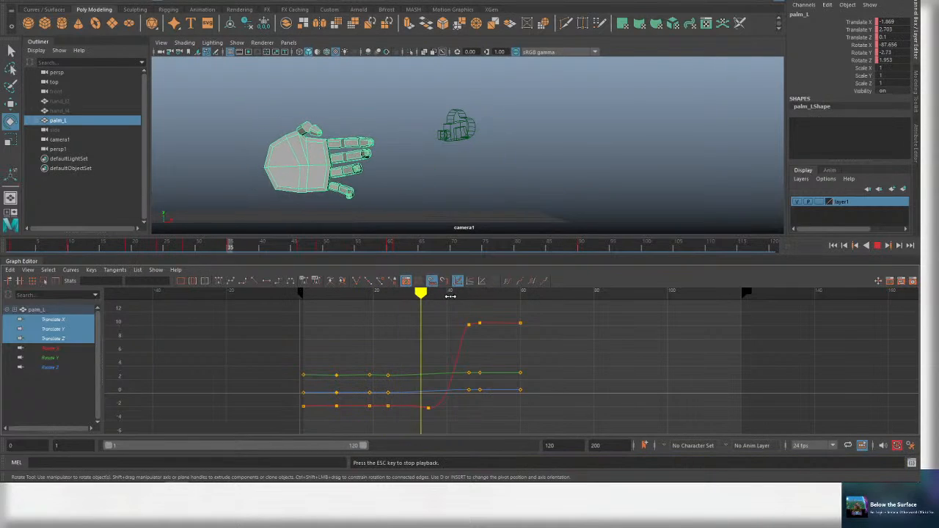
pyautogui.hotkey('ctrl', 's')
pyautogui.moveTo(454, 296); pyautogui.dragTo(307, 298)
pyautogui.hotkey('alt', 'v')
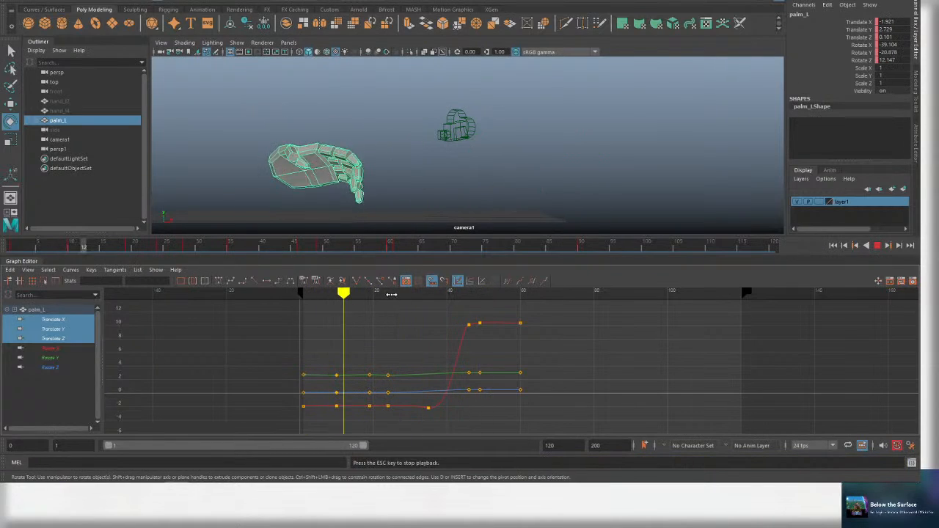
pyautogui.hotkey('ctrl', 's')
pyautogui.hotkey('alt', 'v')
pyautogui.press('.')
pyautogui.press('.')
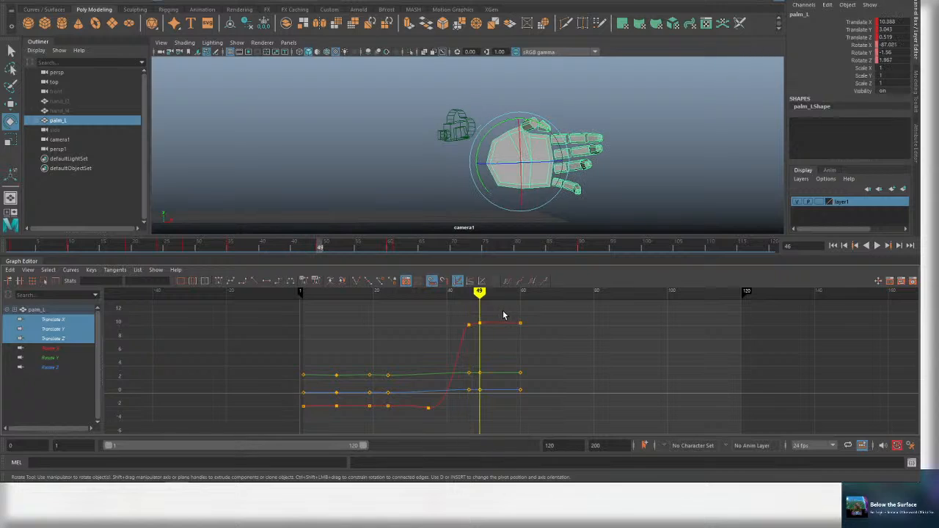
# Replay the hand's movement around and past the frame 46 and 49 keys to examine how it comes to rest.
pyautogui.press(',')
pyautogui.hotkey('alt', 'v')
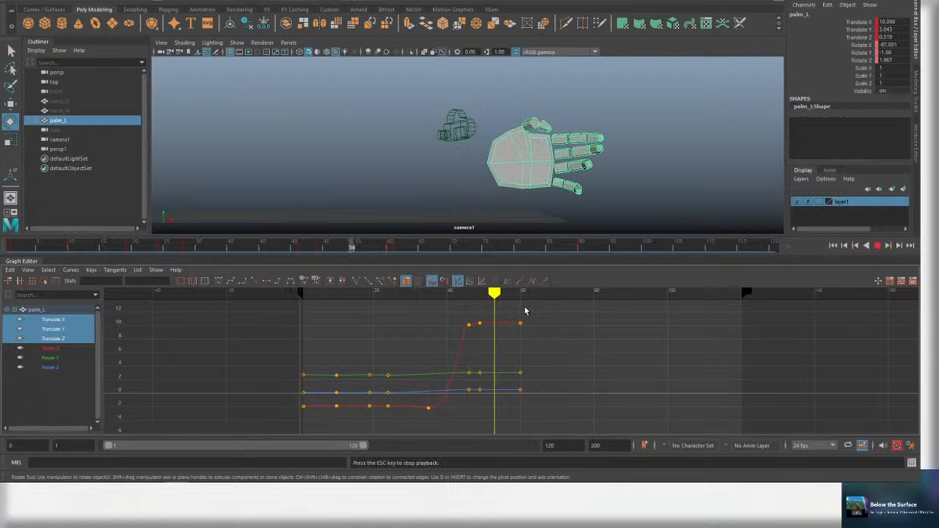
pyautogui.hotkey('alt', 'v')
pyautogui.scroll(-3, 514, 317)
pyautogui.hotkey('ctrl', 's')
pyautogui.moveTo(570, 295); pyautogui.dragTo(312, 301)
pyautogui.hotkey('alt', 'v')
pyautogui.hotkey('alt', 'v')
pyautogui.hotkey('alt', 'v')
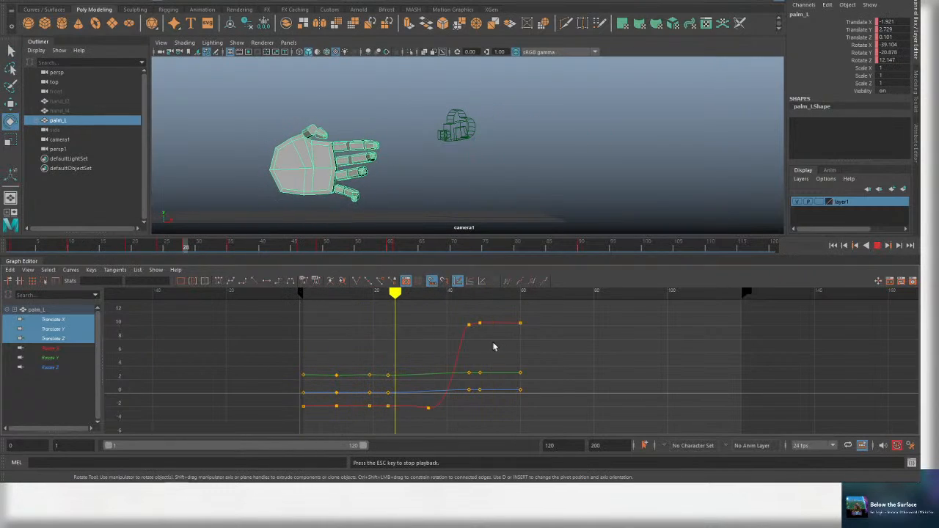
pyautogui.hotkey('alt', 'v')
pyautogui.scroll(3, 549, 345)
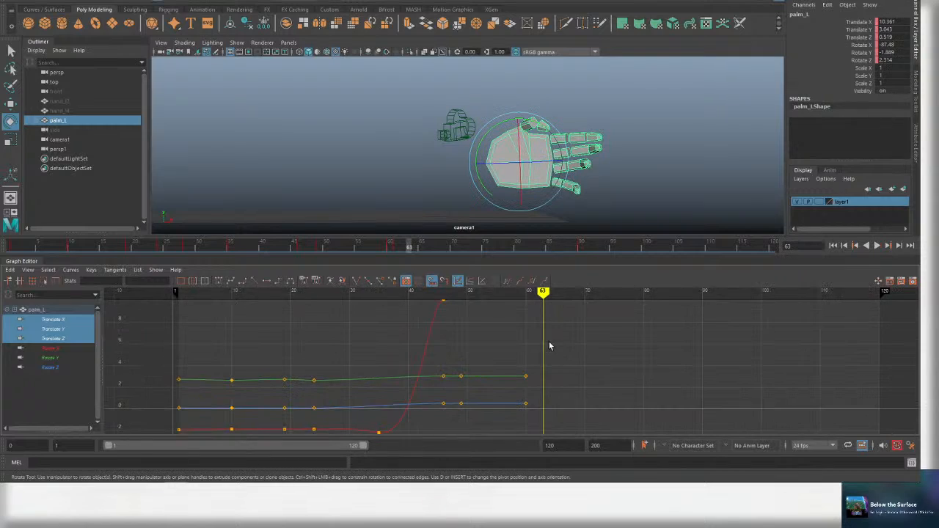
# Save the scene and isolate the Translate X curve of palm_L in the Graph Editor.
pyautogui.press('a')
pyautogui.keyDown('alt'); pyautogui.moveTo(748, 325); pyautogui.dragTo(601, 357, button='middle'); pyautogui.keyUp('alt')
pyautogui.hotkey('ctrl', 's')
pyautogui.click(53, 348)
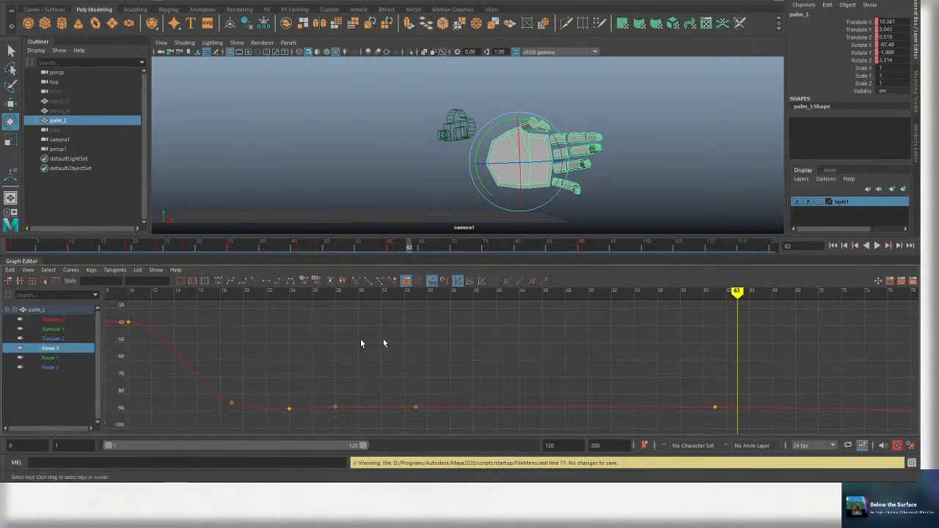
pyautogui.click(41, 310)
pyautogui.click(52, 320)
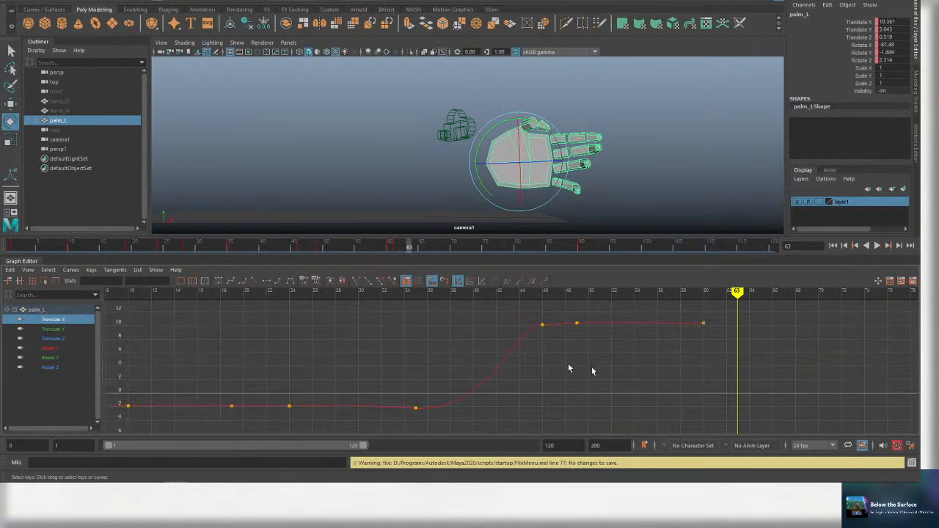
# Select the Translate X key at frame 49, frame it closely, and adjust its tangent slope.
pyautogui.click(577, 321)
pyautogui.press('f')
pyautogui.scroll(-3, 602, 358)
pyautogui.keyDown('alt'); pyautogui.moveTo(284, 379); pyautogui.dragTo(398, 348, button='middle'); pyautogui.keyUp('alt')
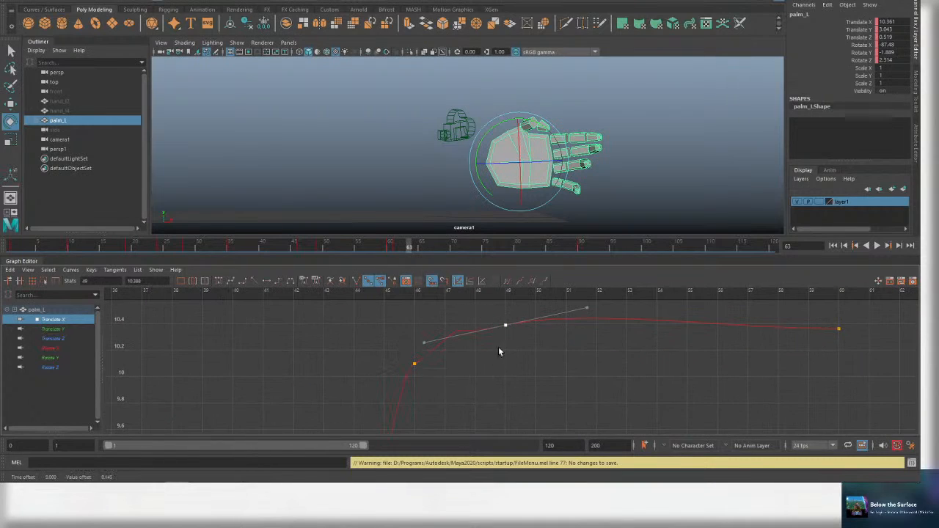
pyautogui.hotkey('ctrl', 's')
pyautogui.keyDown('alt'); pyautogui.moveTo(526, 348); pyautogui.dragTo(496, 353, button='middle'); pyautogui.keyUp('alt')
# Try spline tangents with a gentler slope on the Translate X key at frame 46.
pyautogui.click(230, 281)
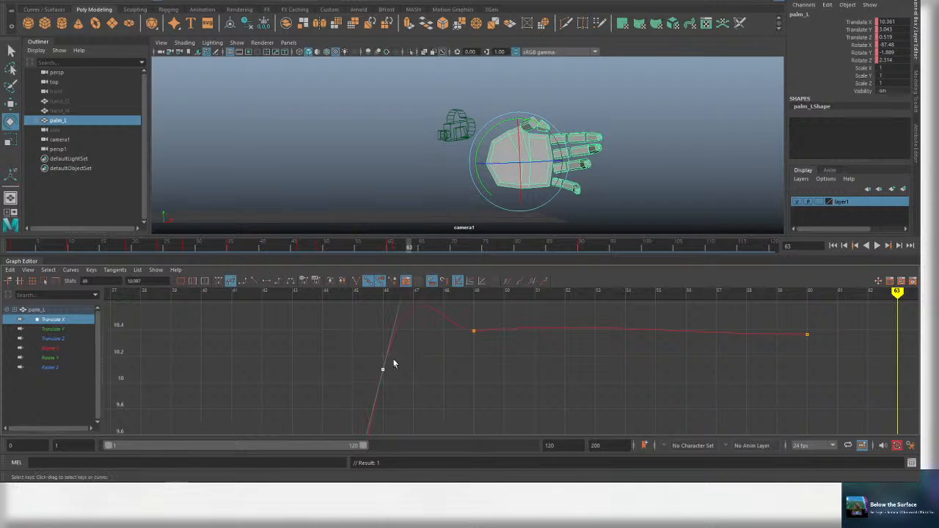
pyautogui.hotkey('ctrl', 's')
pyautogui.scroll(-3, 490, 389)
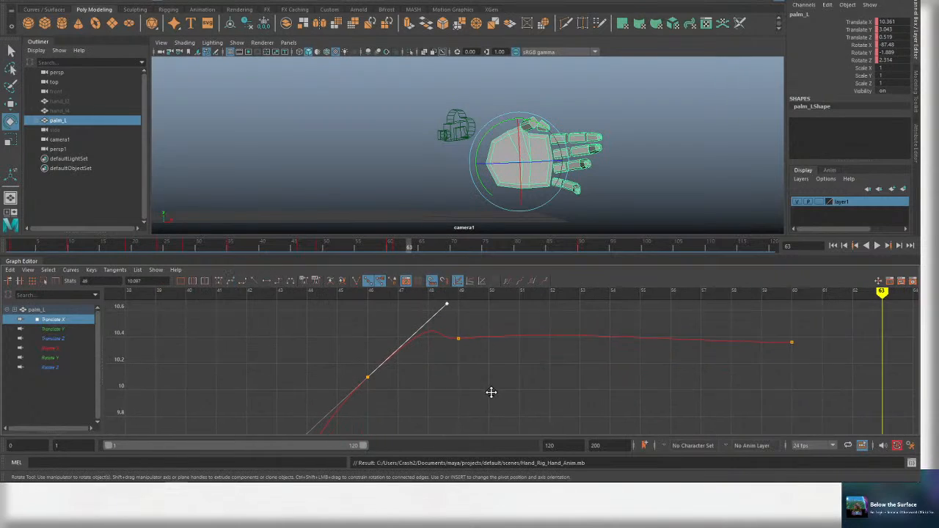
pyautogui.keyDown('alt'); pyautogui.moveTo(515, 375); pyautogui.dragTo(512, 350, button='middle'); pyautogui.keyUp('alt')
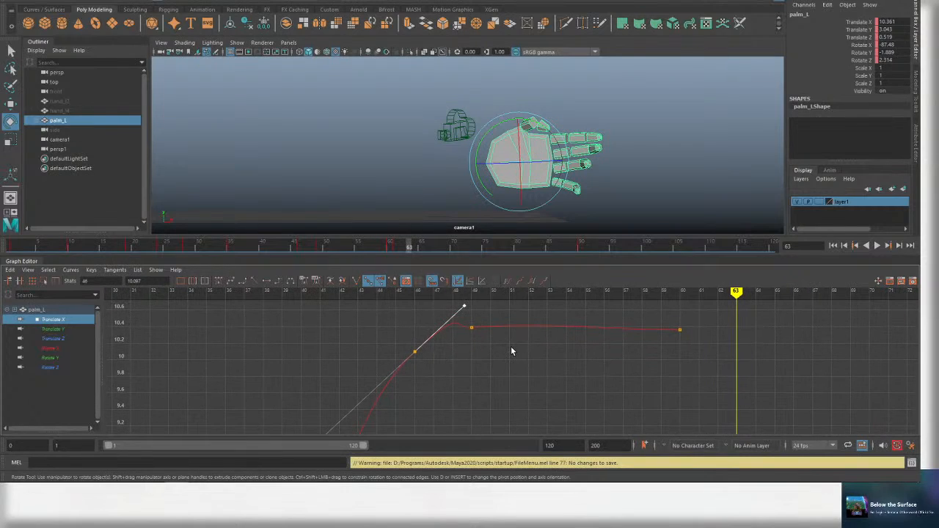
pyautogui.scroll(-2, 511, 351)
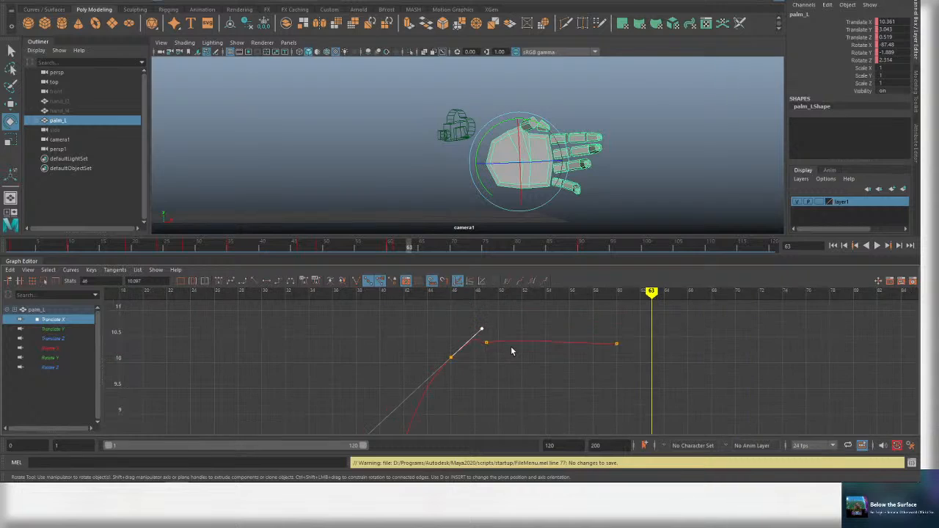
pyautogui.scroll(1, 512, 351)
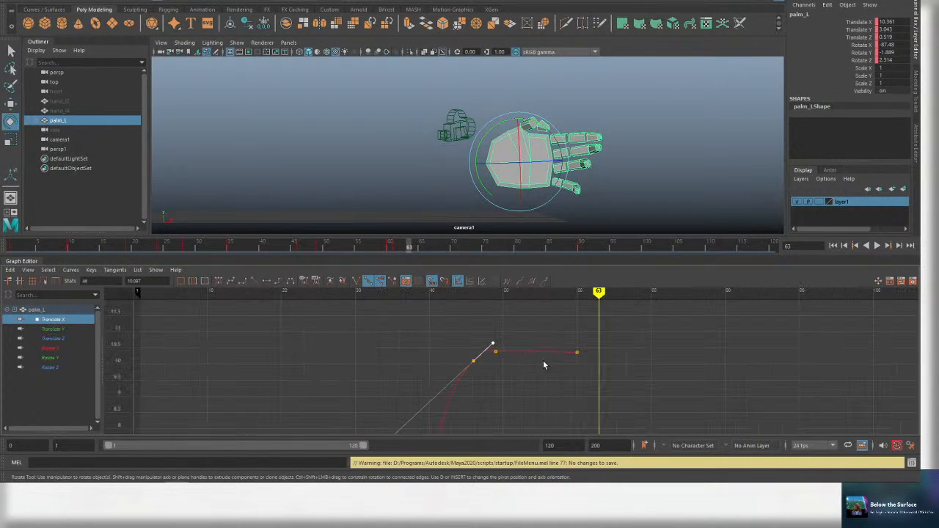
# Apply spline tangents to the Translate X keys at frames 49 and 46.
pyautogui.moveTo(474, 334); pyautogui.dragTo(515, 364)
pyautogui.press('f')
pyautogui.keyDown('alt'); pyautogui.moveTo(518, 362); pyautogui.dragTo(504, 396, button='middle'); pyautogui.keyUp('alt')
pyautogui.click(504, 396)
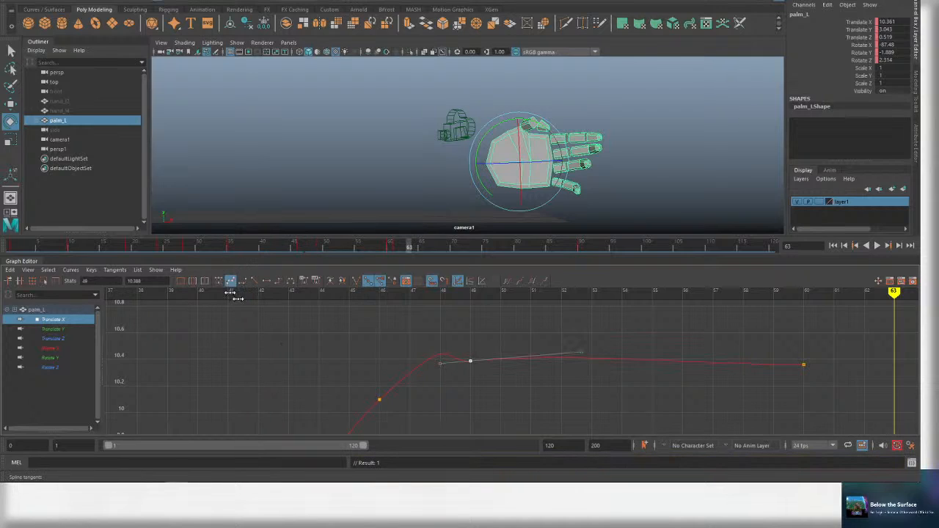
pyautogui.scroll(-2, 477, 370)
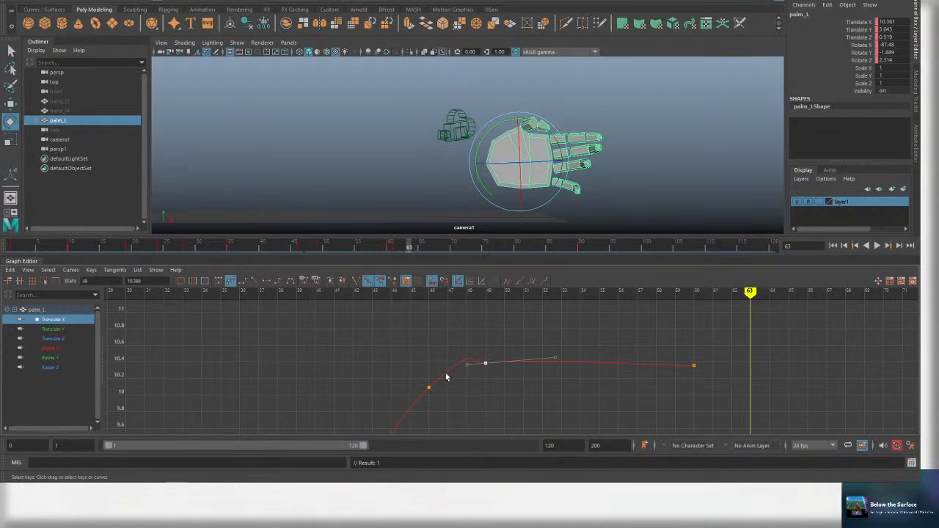
pyautogui.click(229, 282)
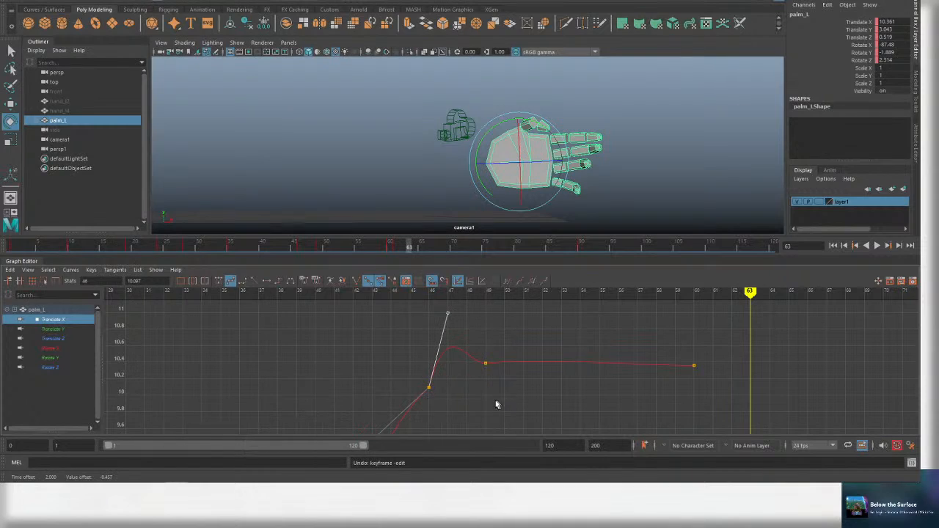
# Try clamped and spline tangents on the Translate X keys at frames 46 and 49, saving the scene in between.
pyautogui.hotkey('ctrl', 's')
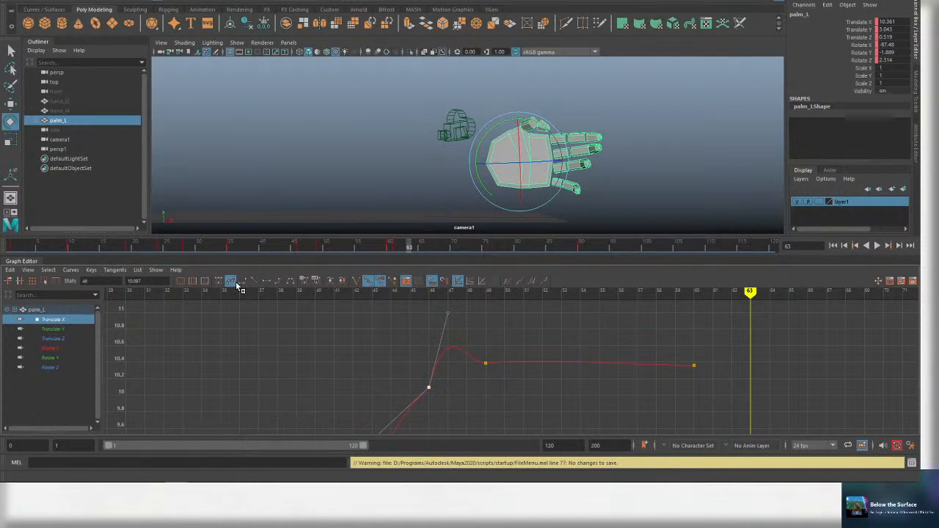
pyautogui.click(239, 282)
pyautogui.moveTo(419, 325); pyautogui.dragTo(495, 375)
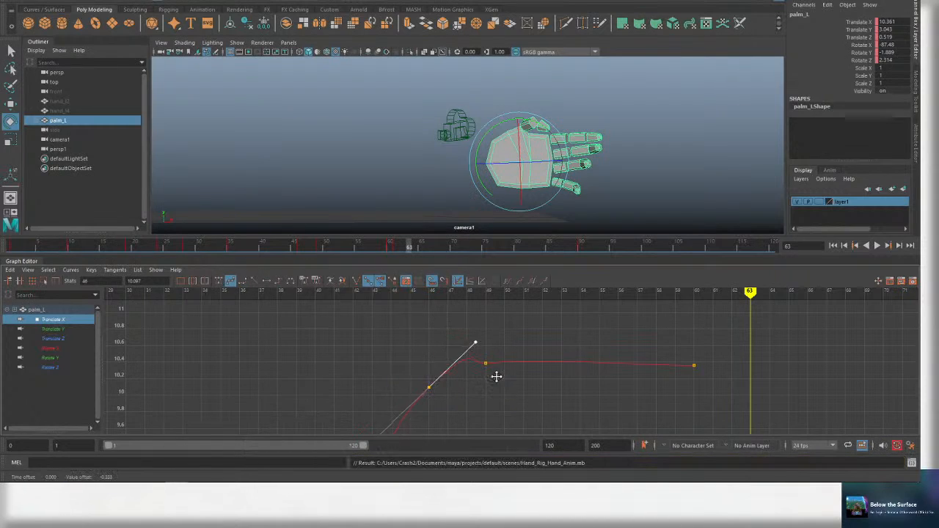
pyautogui.hotkey('ctrl', 's')
pyautogui.click(230, 282)
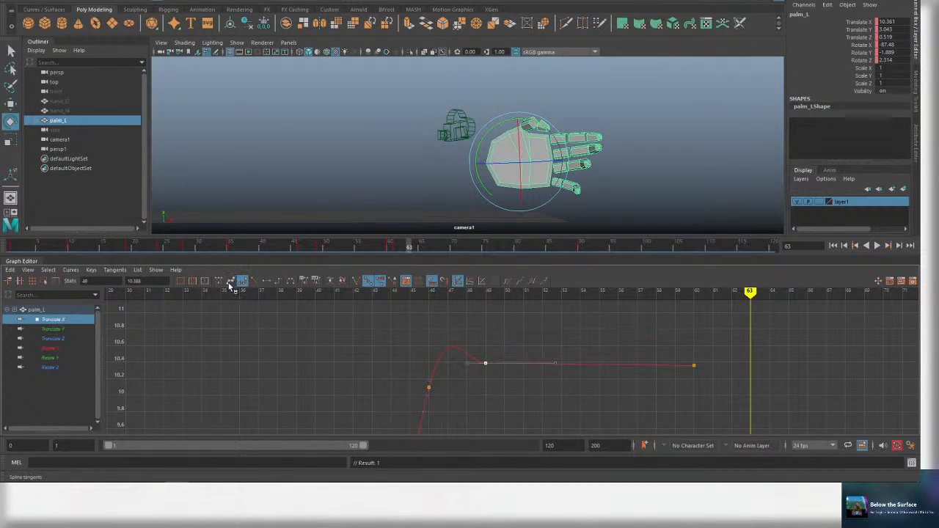
pyautogui.keyDown('alt'); pyautogui.moveTo(496, 386); pyautogui.dragTo(501, 362, button='middle'); pyautogui.keyUp('alt')
pyautogui.hotkey('ctrl', 's')
pyautogui.keyDown('shift'); pyautogui.moveTo(380, 314); pyautogui.dragTo(460, 371); pyautogui.keyUp('shift')
pyautogui.click(239, 285)
pyautogui.click(433, 354)
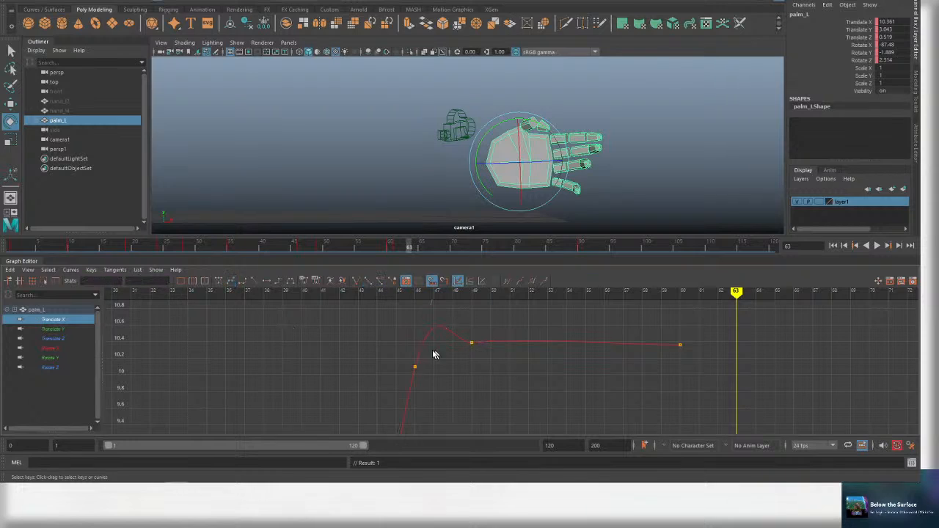
# Shorten the outgoing tangent handle of the frame 46 Translate X key and lower its slope to remove the overshoot before frame 49.
pyautogui.keyDown('alt'); pyautogui.moveTo(457, 385); pyautogui.dragTo(490, 423, button='middle'); pyautogui.keyUp('alt')
pyautogui.hotkey('ctrl', 's')
pyautogui.moveTo(437, 414); pyautogui.dragTo(484, 349)
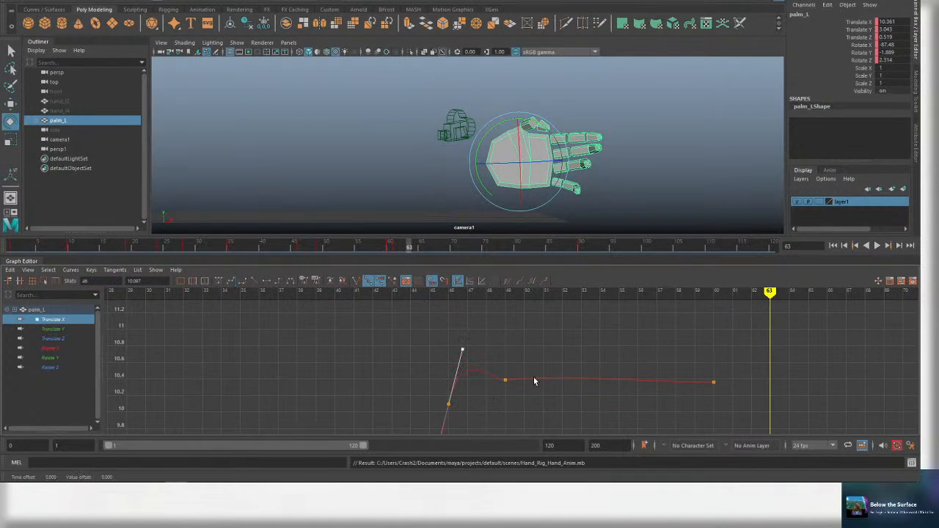
pyautogui.keyDown('alt'); pyautogui.moveTo(458, 380); pyautogui.dragTo(426, 349, button='middle'); pyautogui.keyUp('alt')
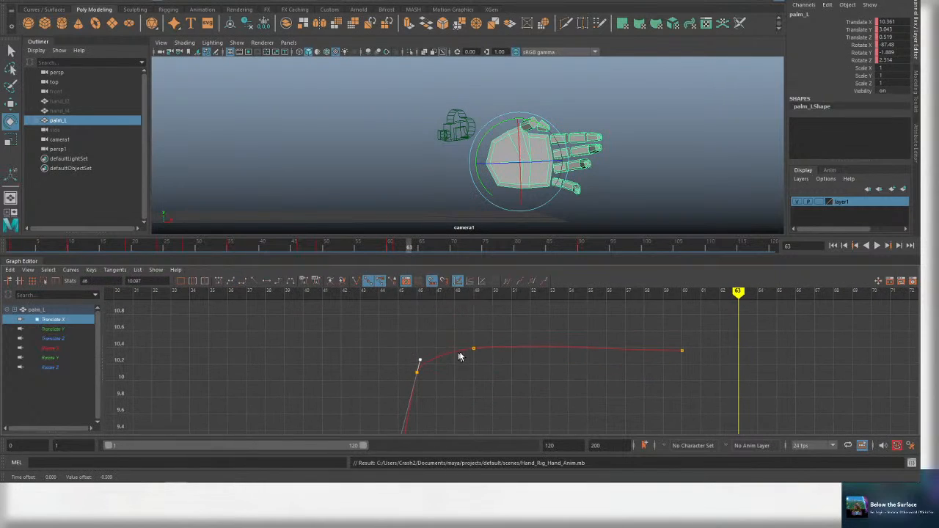
pyautogui.keyDown('alt'); pyautogui.moveTo(510, 378); pyautogui.dragTo(517, 333, button='middle'); pyautogui.keyUp('alt')
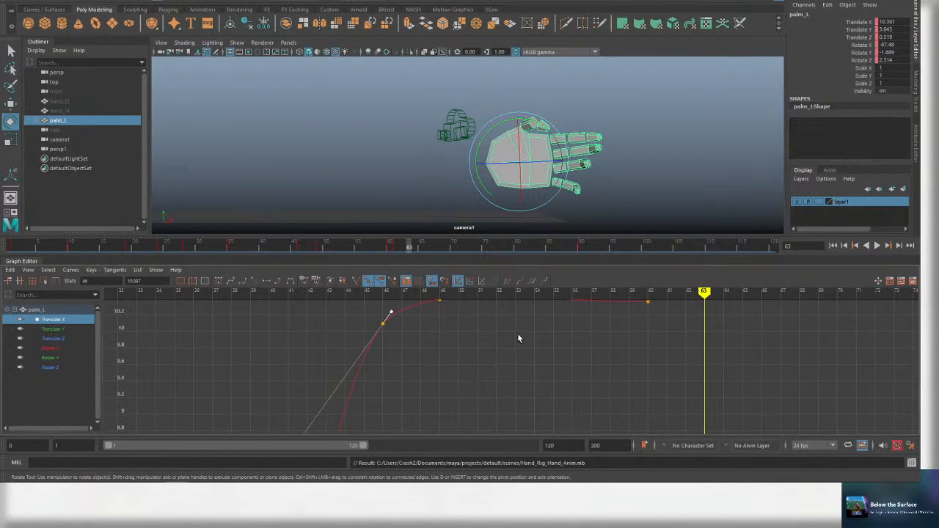
# Save the scene and examine the whole Translate X curve, especially the transition between the keys at frames 35 and 49.
pyautogui.hotkey('ctrl', 's')
pyautogui.keyDown('alt'); pyautogui.moveTo(518, 333); pyautogui.dragTo(521, 385, button='right'); pyautogui.keyUp('alt')
pyautogui.keyDown('alt'); pyautogui.moveTo(517, 370); pyautogui.dragTo(518, 363, button='middle'); pyautogui.keyUp('alt')
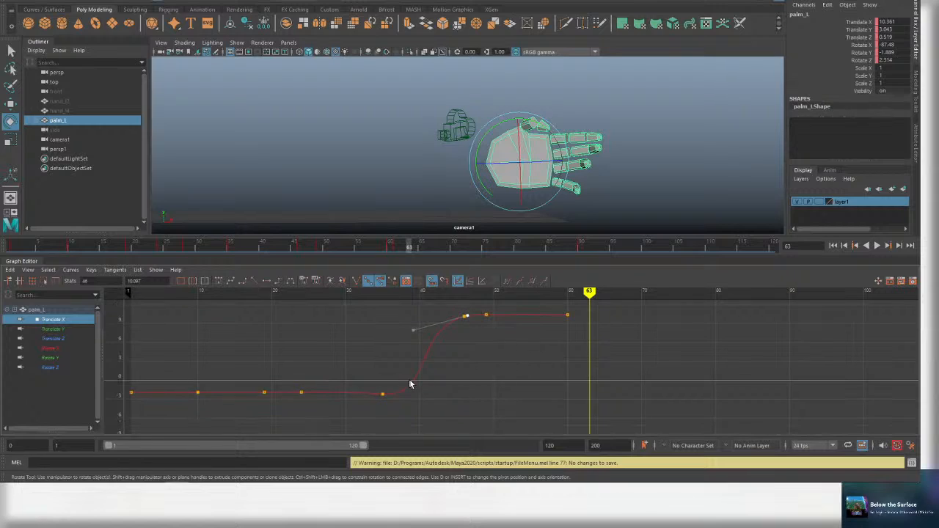
pyautogui.keyDown('alt'); pyautogui.moveTo(411, 383); pyautogui.dragTo(508, 374, button='middle'); pyautogui.keyUp('alt')
pyautogui.keyDown('alt'); pyautogui.moveTo(435, 358); pyautogui.dragTo(394, 348, button='middle'); pyautogui.keyUp('alt')
pyautogui.scroll(3, 453, 359)
pyautogui.press('a')
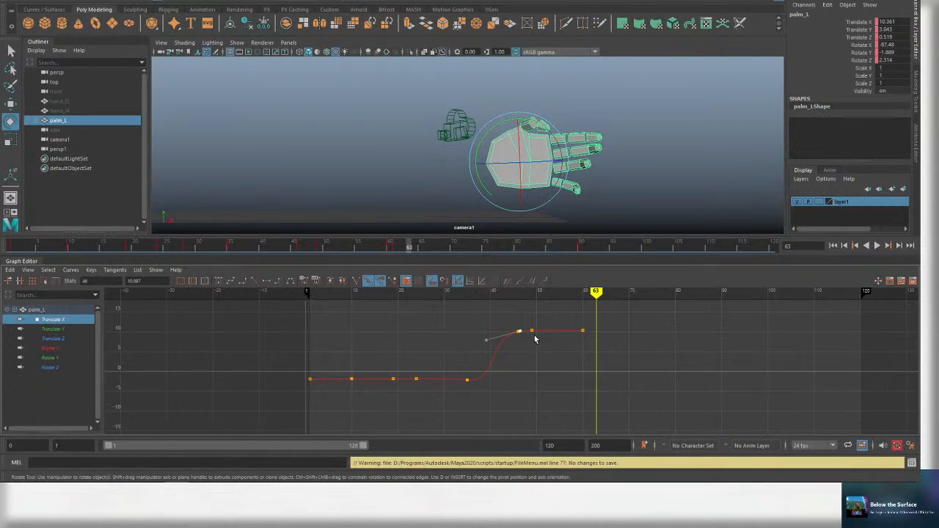
pyautogui.scroll(4, 540, 332)
pyautogui.keyDown('alt'); pyautogui.moveTo(542, 329); pyautogui.dragTo(453, 383, button='middle'); pyautogui.keyUp('alt')
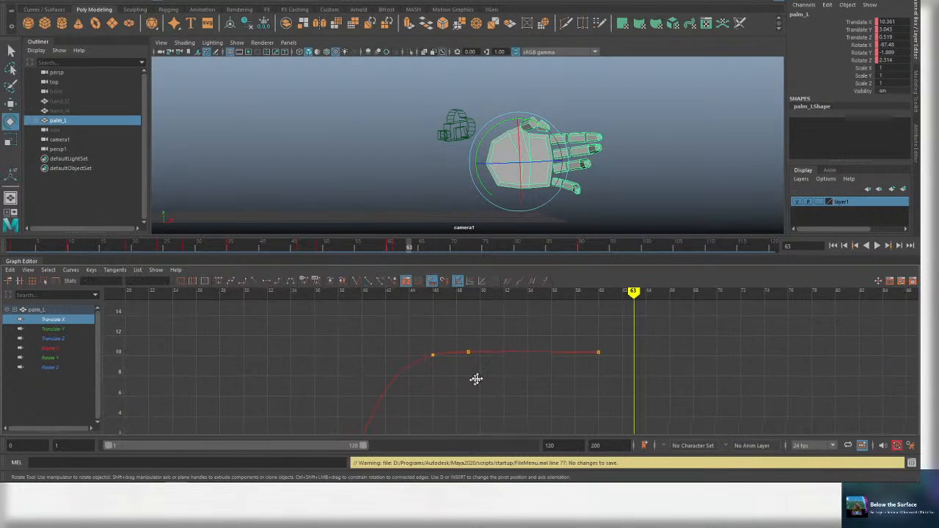
pyautogui.press('a')
# Play back the hand animation to check the smoothed Translate X motion.
pyautogui.hotkey('alt', 'v')
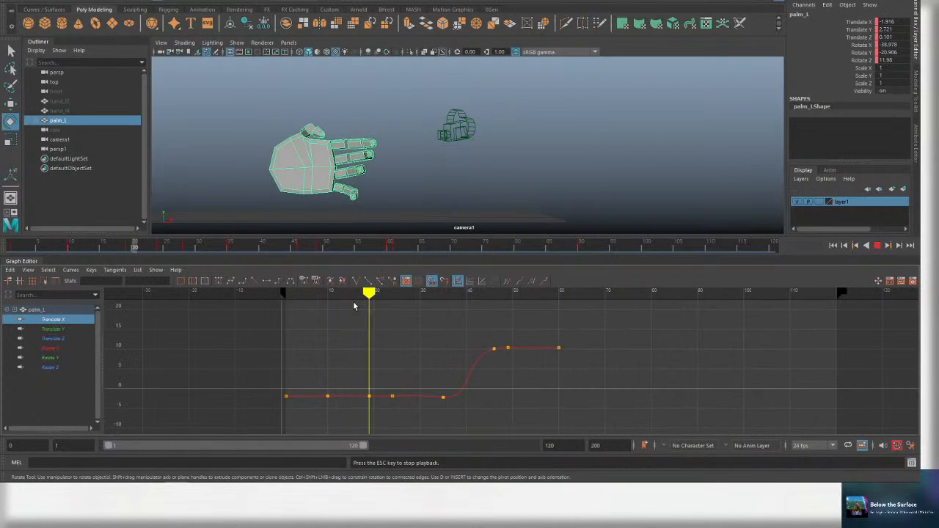
pyautogui.press('Escape')
pyautogui.hotkey('alt', 'v')
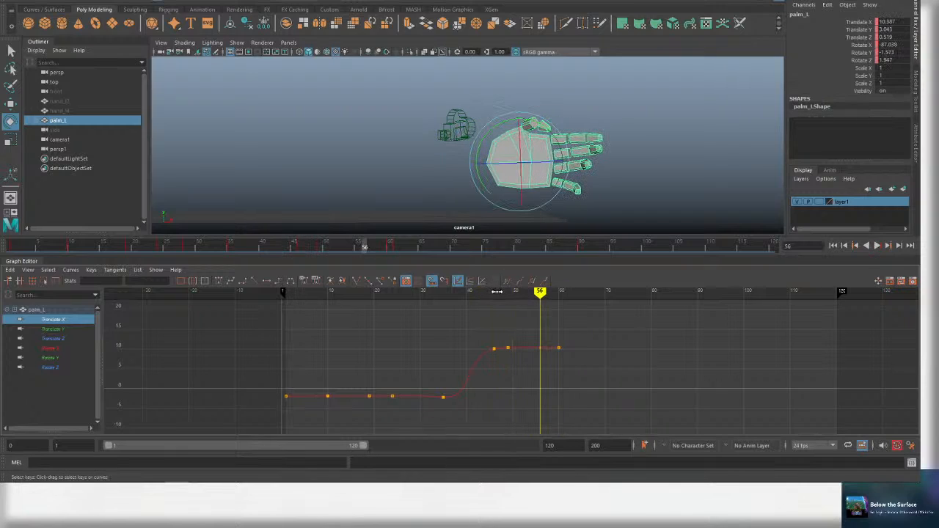
# Stop playback, display palm_L's Rotate X, Rotate Y and Rotate Z curves together, and save the scene.
pyautogui.press('Escape')
pyautogui.moveTo(70, 347); pyautogui.dragTo(68, 361)
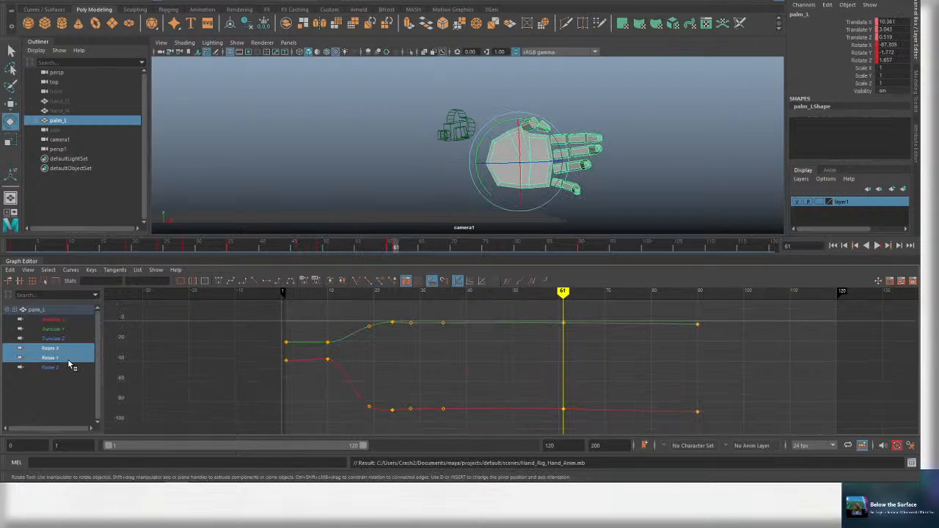
pyautogui.keyDown('shift'); pyautogui.click(43, 366); pyautogui.keyUp('shift')
pyautogui.hotkey('ctrl', 's')
pyautogui.moveTo(540, 293); pyautogui.dragTo(590, 294)
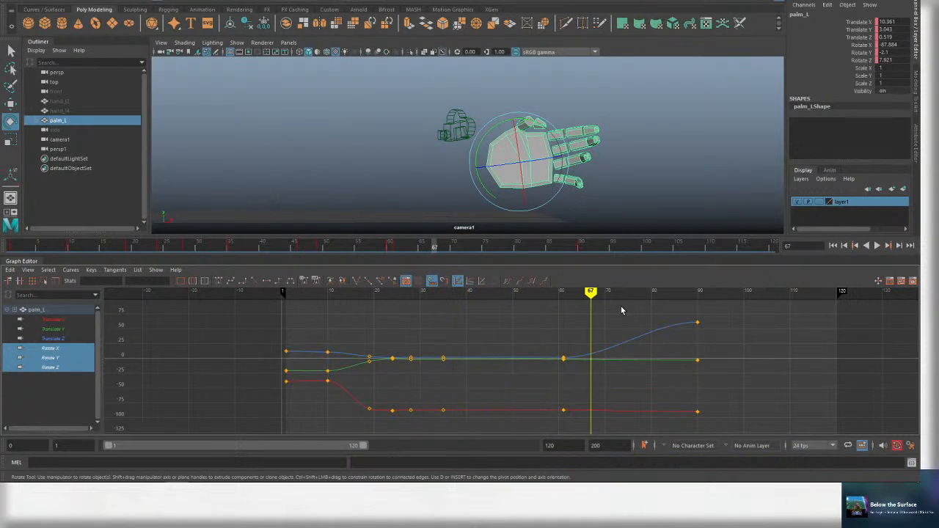
pyautogui.hotkey('ctrl', 's')
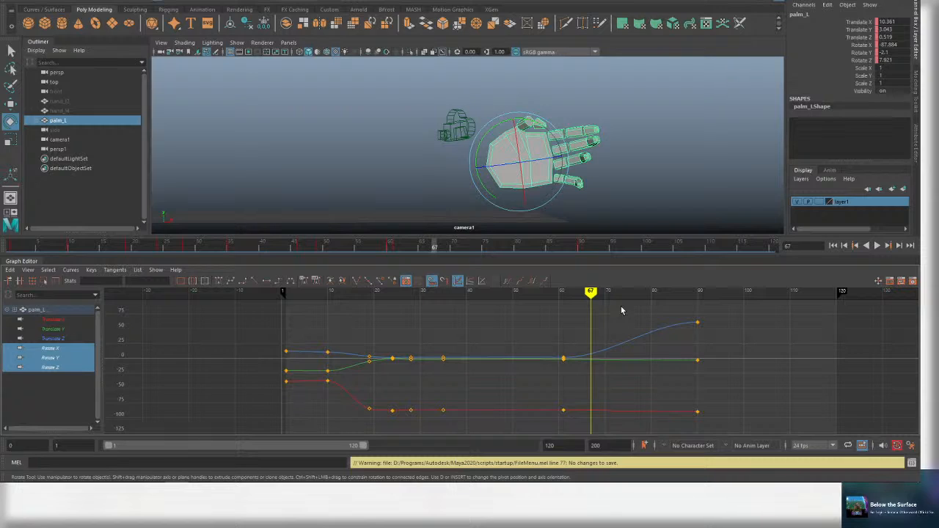
# Play back the hand animation repeatedly to examine the timing of the rotation between frames 61 and 90, saving the scene between passes.
pyautogui.hotkey('alt', 'v')
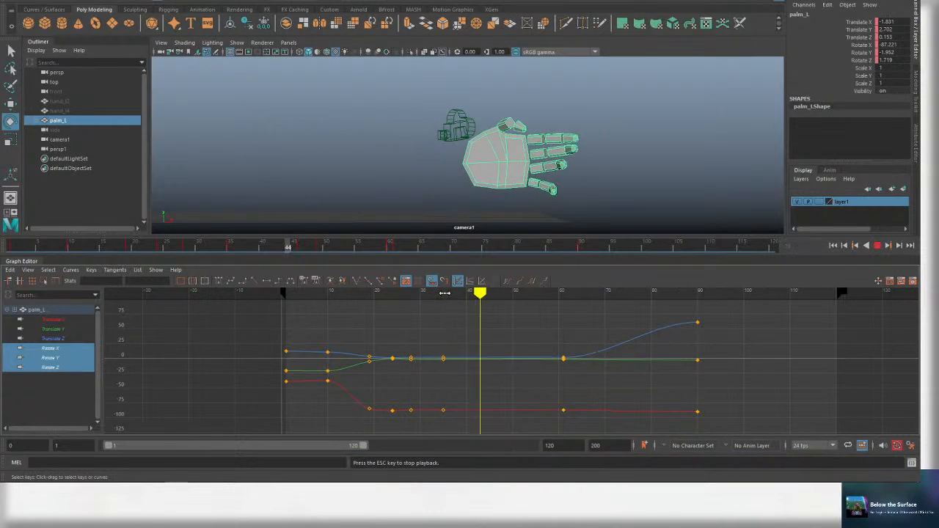
pyautogui.press('Escape')
pyautogui.hotkey('ctrl', 's')
pyautogui.scroll(-3, 607, 321)
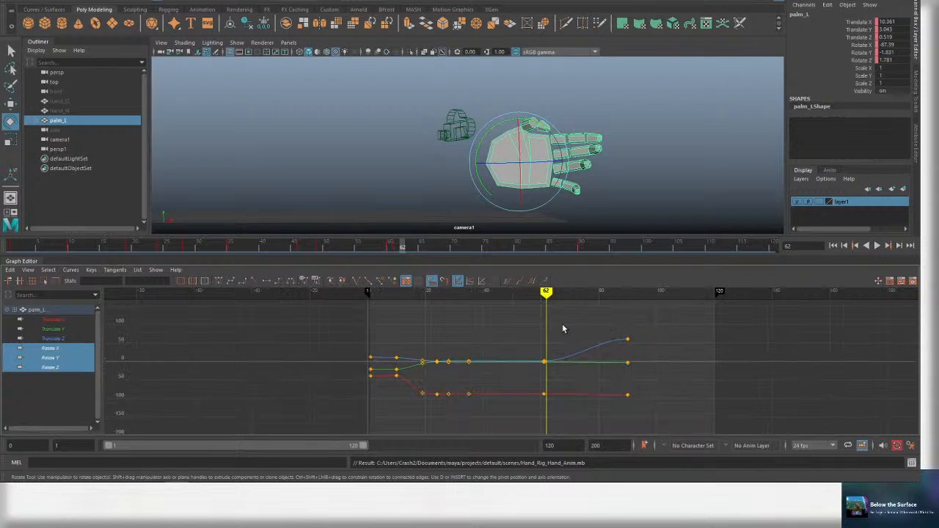
pyautogui.keyDown('alt'); pyautogui.moveTo(562, 323); pyautogui.dragTo(494, 309, button='middle'); pyautogui.keyUp('alt')
pyautogui.hotkey('alt', 'v')
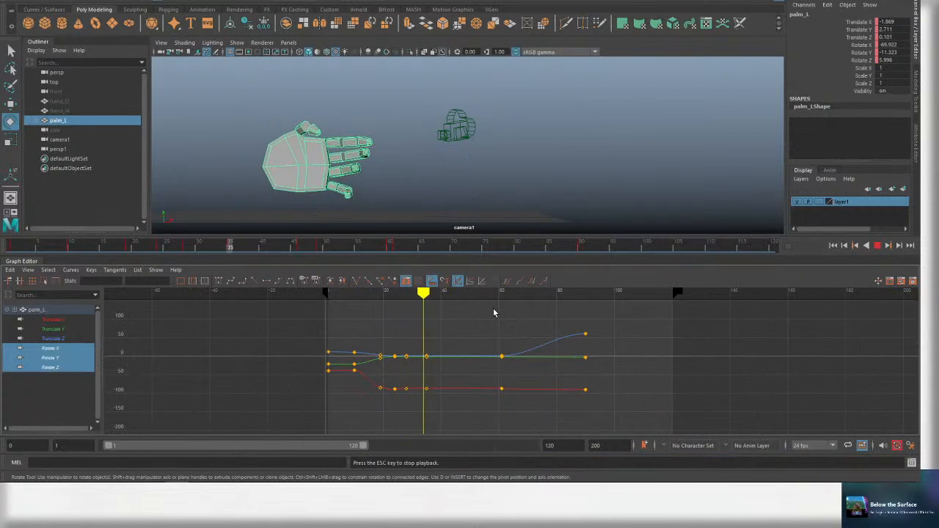
pyautogui.scroll(3, 506, 323)
pyautogui.press('Escape')
pyautogui.hotkey('ctrl', 's')
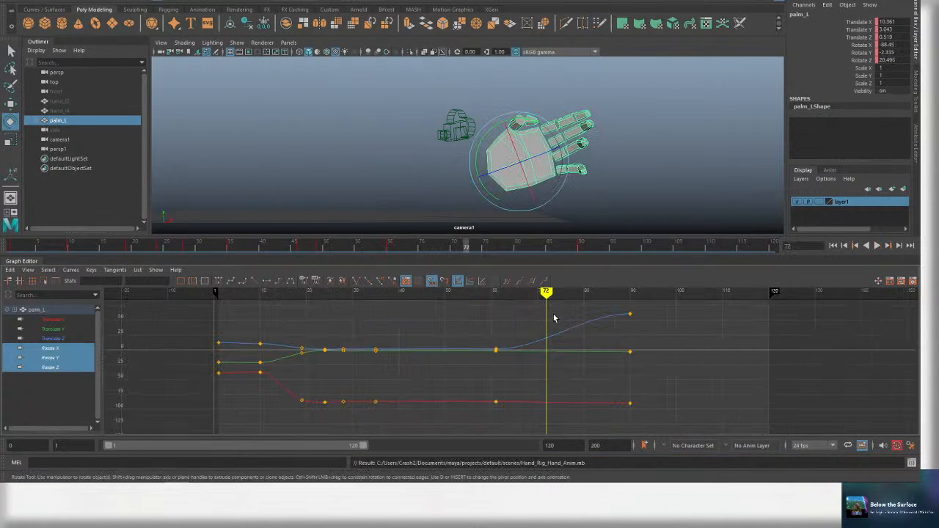
pyautogui.moveTo(531, 295); pyautogui.dragTo(323, 299)
pyautogui.hotkey('alt', 'v')
pyautogui.press('Escape')
pyautogui.hotkey('ctrl', 's')
pyautogui.hotkey('alt', 'v')
pyautogui.press('Escape')
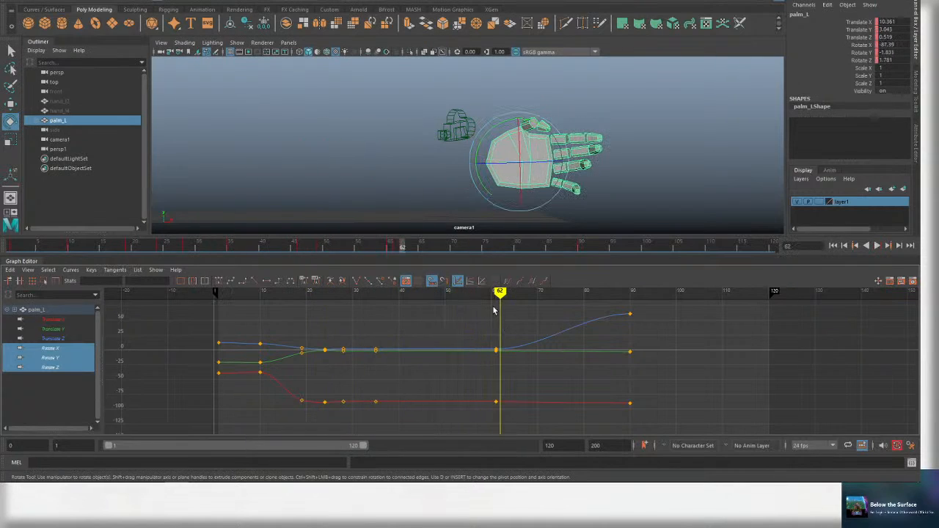
pyautogui.hotkey('ctrl', 's')
pyautogui.moveTo(498, 296); pyautogui.dragTo(426, 293)
pyautogui.hotkey('alt', 'v')
pyautogui.press('Escape')
# Move the last Rotate X, Y and Z keys from frame 90 to frame 70 and save the scene.
pyautogui.scroll(-2, 583, 335)
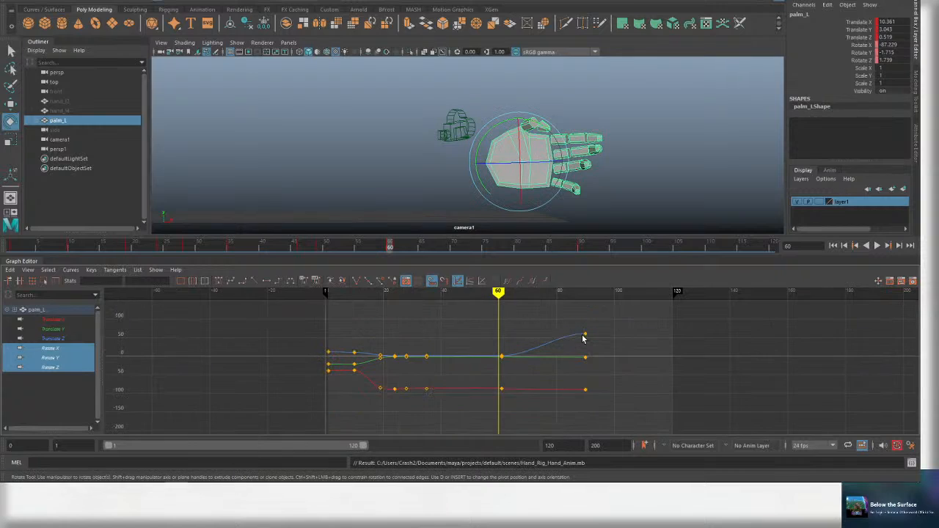
pyautogui.keyDown('alt'); pyautogui.moveTo(587, 345); pyautogui.dragTo(538, 336, button='middle'); pyautogui.keyUp('alt')
pyautogui.hotkey('ctrl', 's')
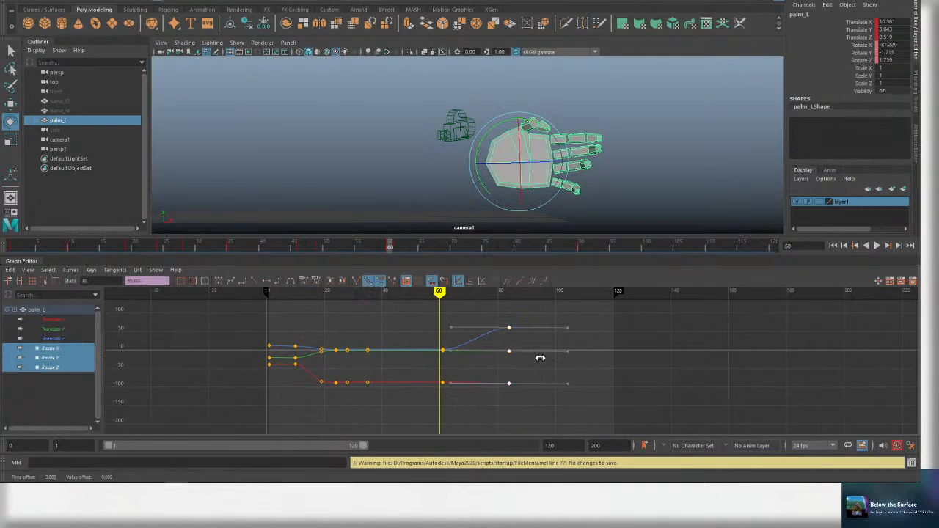
pyautogui.click(514, 342)
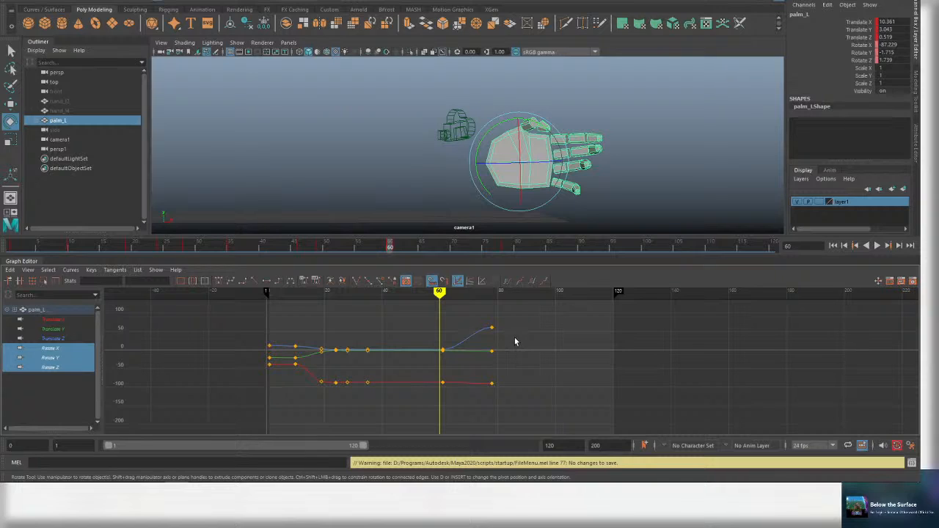
pyautogui.moveTo(514, 342); pyautogui.dragTo(490, 364)
pyautogui.hotkey('alt', 'v')
pyautogui.moveTo(515, 365); pyautogui.dragTo(491, 364, button='middle')
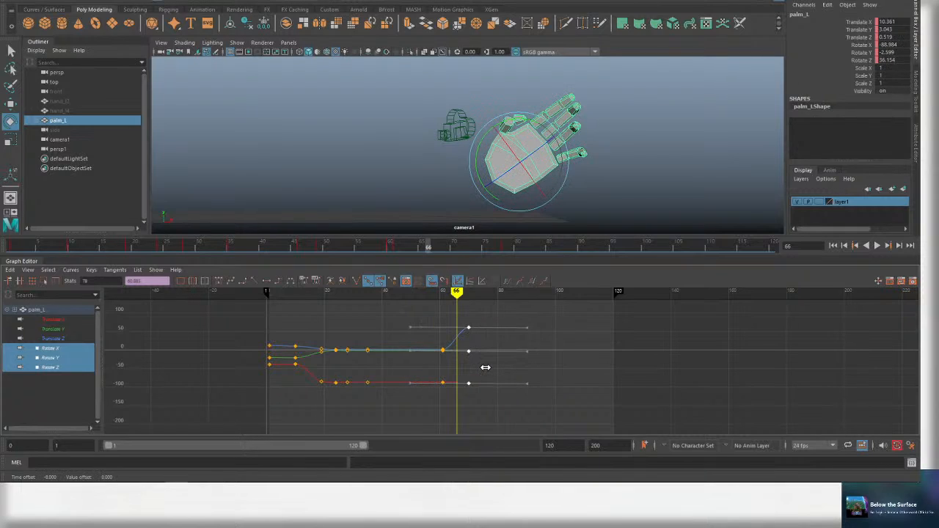
pyautogui.hotkey('ctrl', 's')
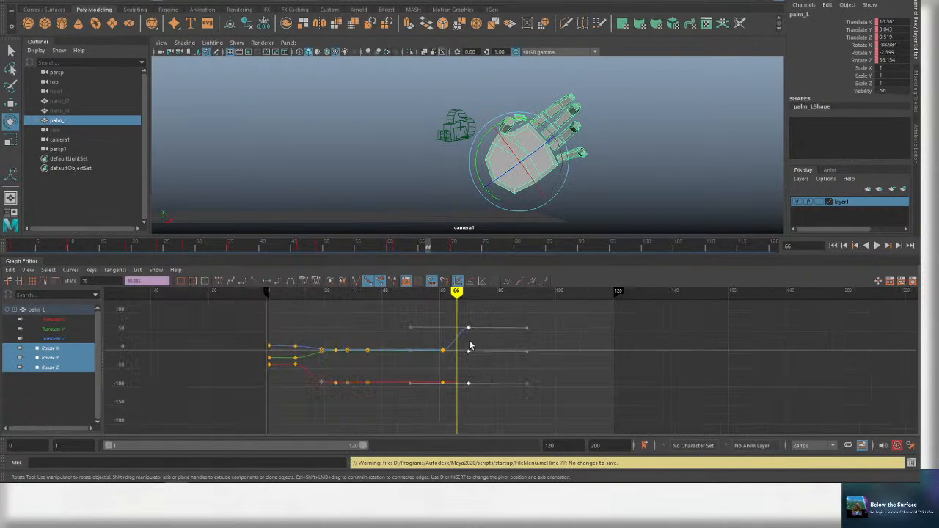
# Play back the faster turn, rotate palm_L at frame 70 to a Rotate Z of 111.262, and save the scene.
pyautogui.hotkey('alt', 'v')
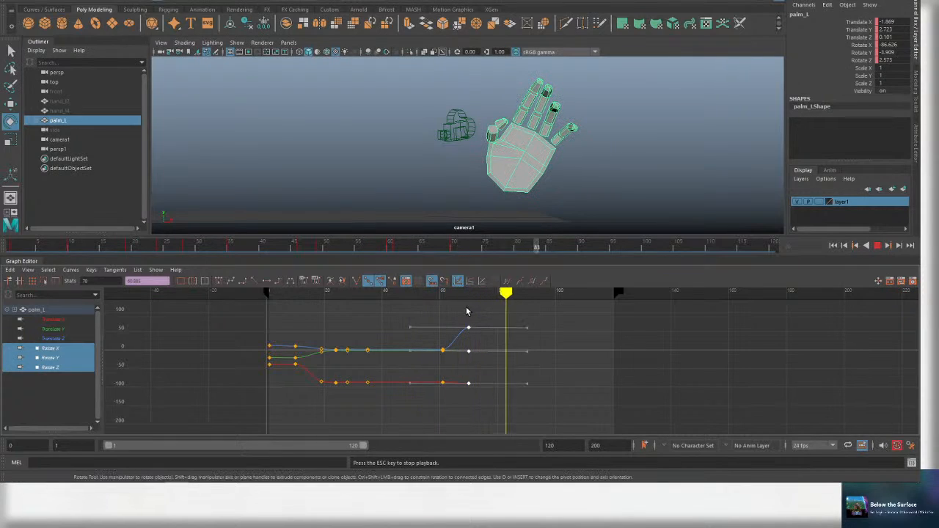
pyautogui.click(460, 292)
pyautogui.moveTo(460, 293); pyautogui.dragTo(468, 292)
pyautogui.press('q')
pyautogui.press('e')
pyautogui.moveTo(568, 163)
pyautogui.mouseDown()
pyautogui.moveTo(561, 133)
pyautogui.moveTo(572, 145)
pyautogui.moveTo(563, 141)
pyautogui.mouseUp()
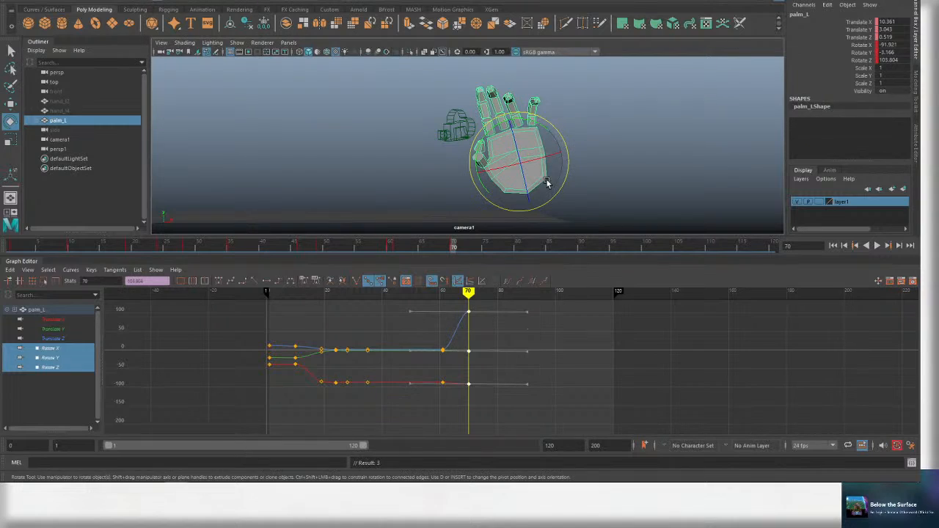
pyautogui.hotkey('ctrl', 's')
# Play back the stronger turn, set a key on palm_L at frame 57, and save the scene.
pyautogui.hotkey('alt', 'v')
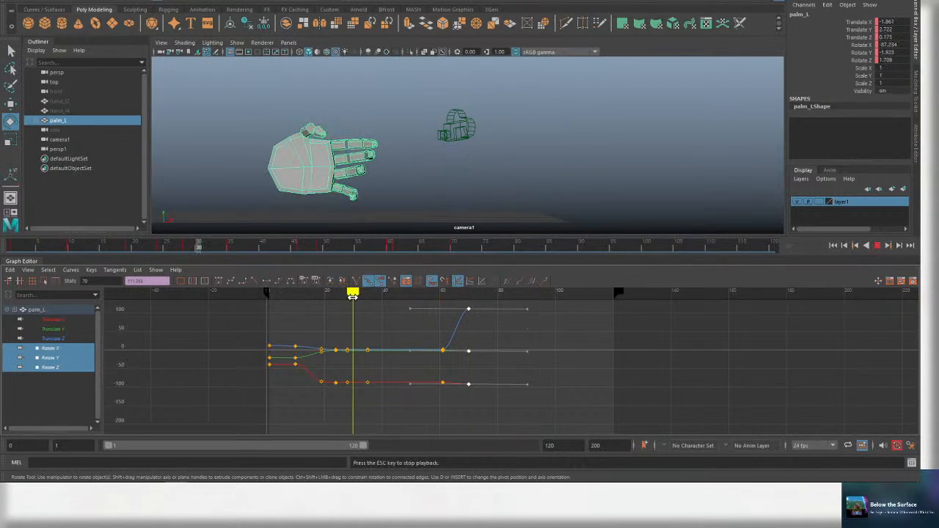
pyautogui.click(419, 293)
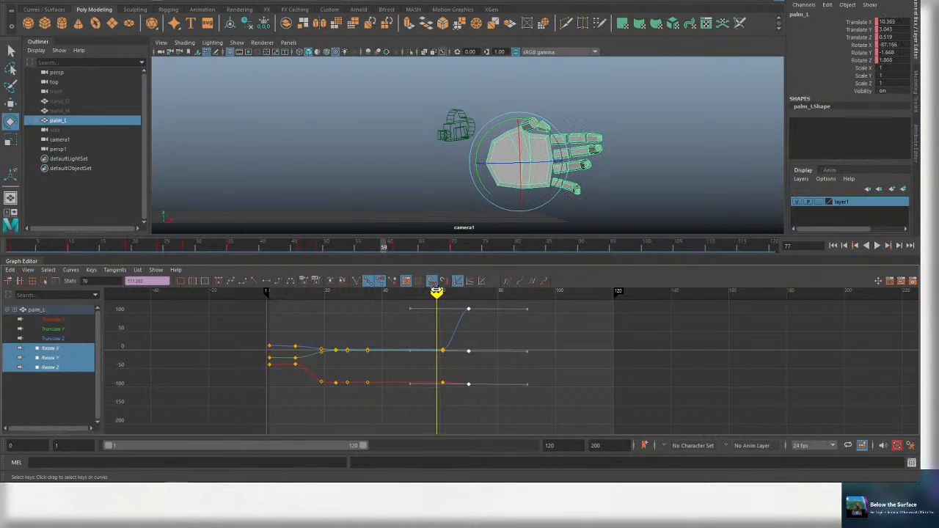
pyautogui.scroll(3, 447, 346)
pyautogui.keyDown('alt'); pyautogui.moveTo(447, 351); pyautogui.dragTo(511, 342, button='middle'); pyautogui.keyUp('alt')
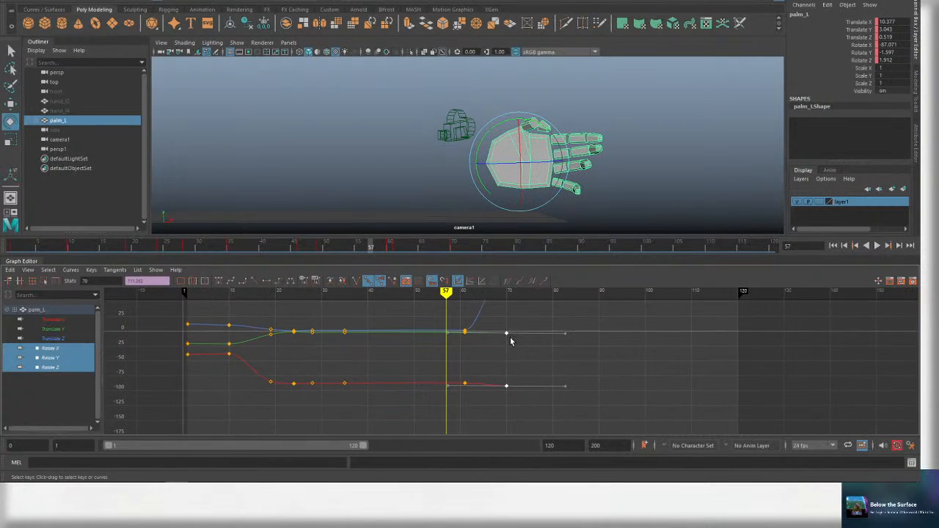
pyautogui.hotkey('ctrl', 's')
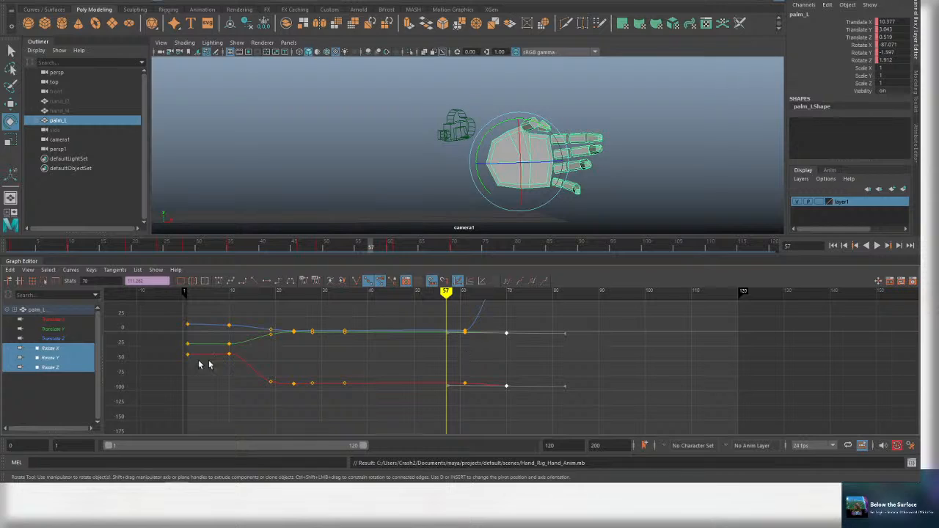
pyautogui.keyDown('alt'); pyautogui.moveTo(470, 332); pyautogui.dragTo(468, 347, button='middle'); pyautogui.keyUp('alt')
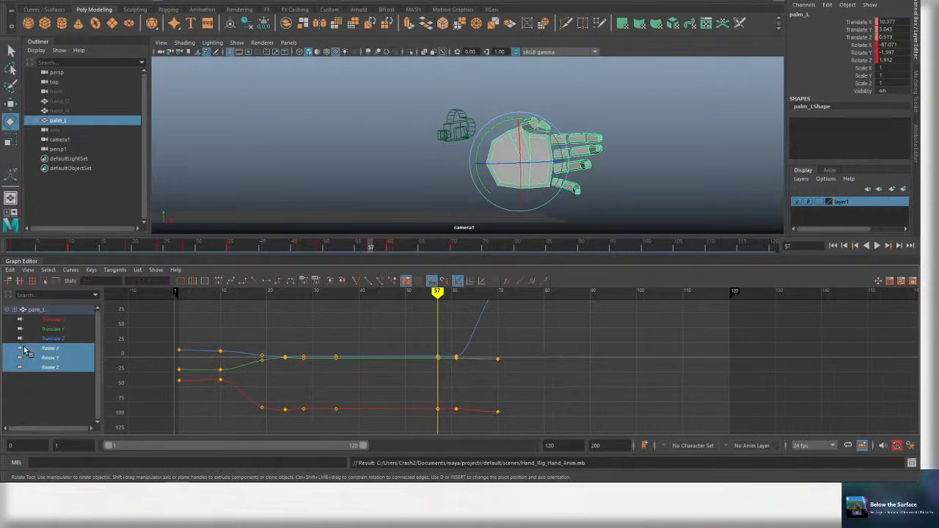
# Lower the frame 61 Rotate Z key to -3.728 to add a dip before the turn, checking it in playback and saving.
pyautogui.click(52, 367)
pyautogui.moveTo(451, 388); pyautogui.dragTo(472, 419)
pyautogui.keyDown('alt'); pyautogui.moveTo(476, 406); pyautogui.dragTo(467, 380, button='middle'); pyautogui.keyUp('alt')
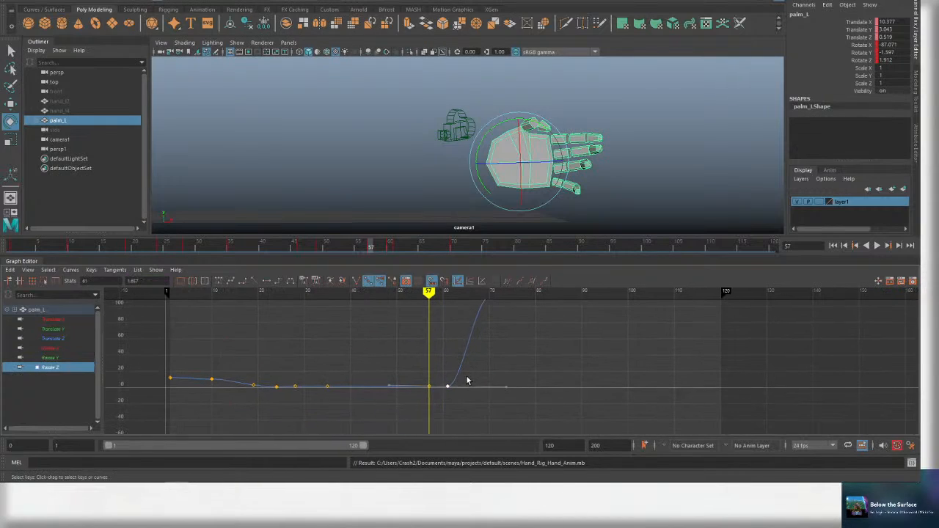
pyautogui.hotkey('alt', 'v')
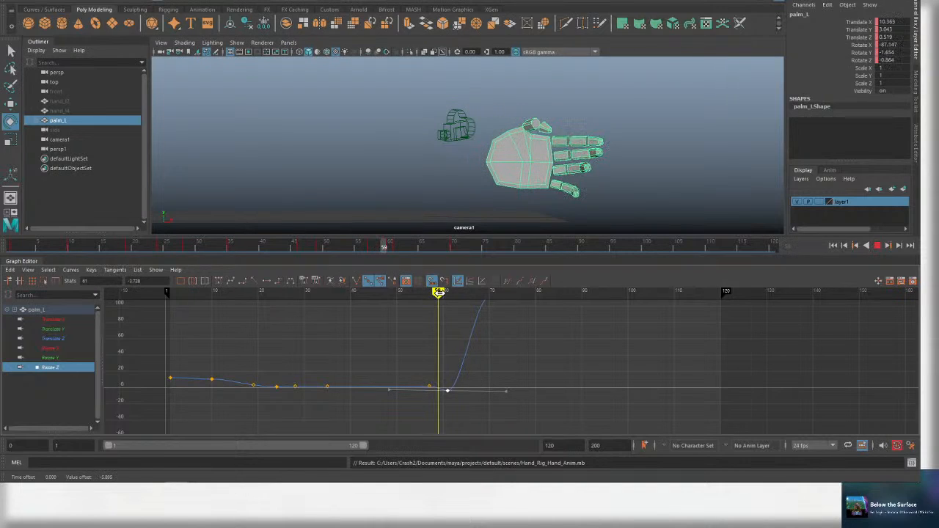
pyautogui.moveTo(438, 293)
pyautogui.mouseDown()
pyautogui.moveTo(456, 292)
pyautogui.moveTo(377, 295)
pyautogui.mouseUp()
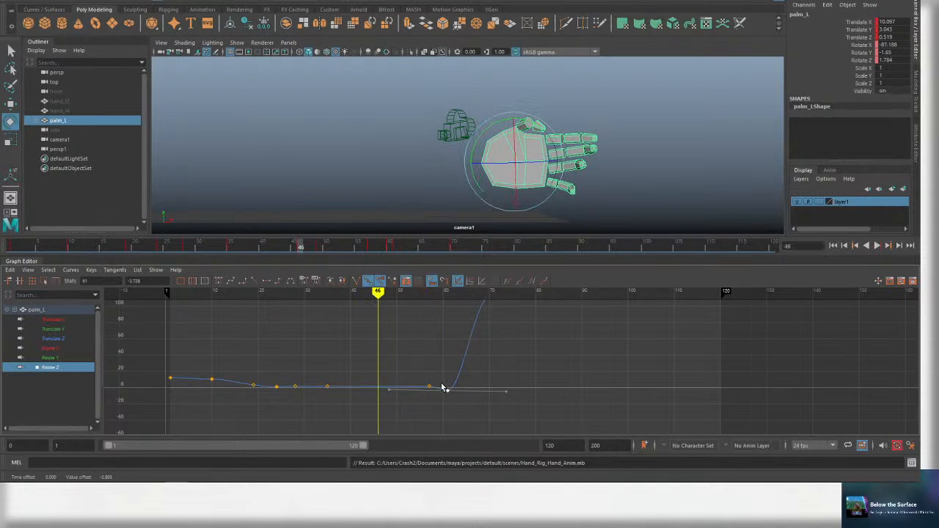
pyautogui.keyDown('alt'); pyautogui.moveTo(471, 375); pyautogui.dragTo(464, 361, button='middle'); pyautogui.keyUp('alt')
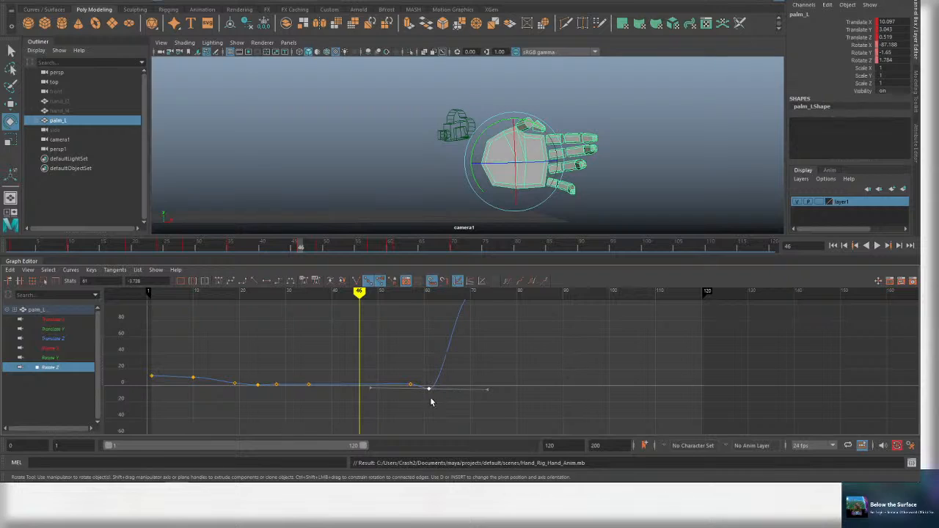
pyautogui.hotkey('ctrl', 's')
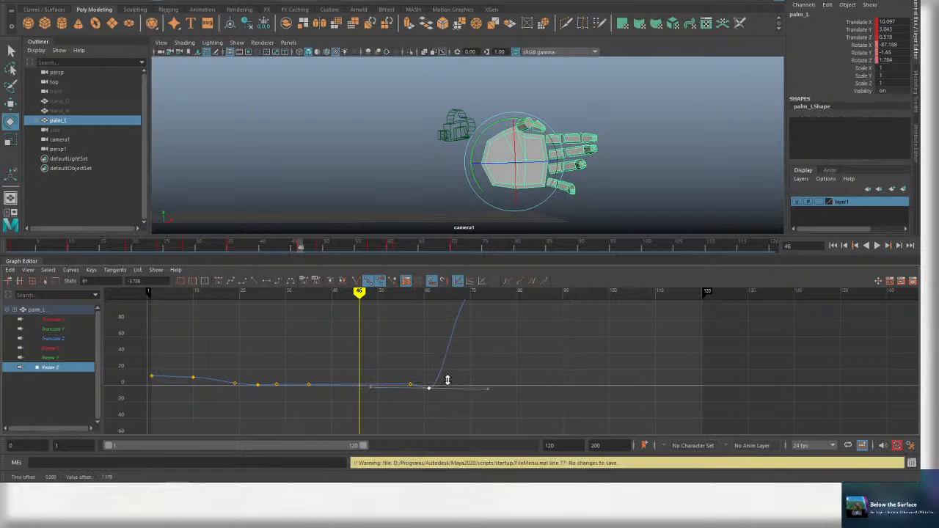
# Tilt the tangent of the frame 57 Rotate Z key downward toward the frame 61 key and check the motion in playback.
pyautogui.click(410, 384)
pyautogui.click(428, 388)
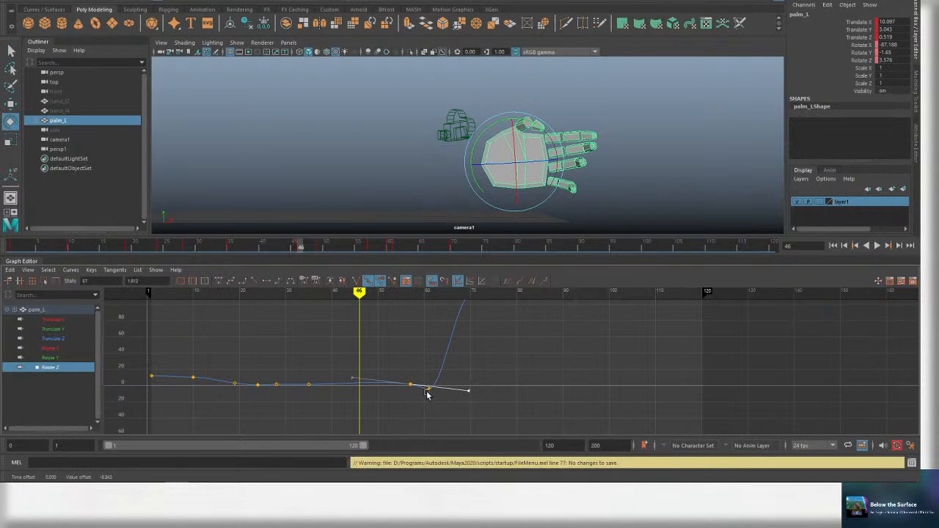
pyautogui.hotkey('alt', 'v')
pyautogui.press('Escape')
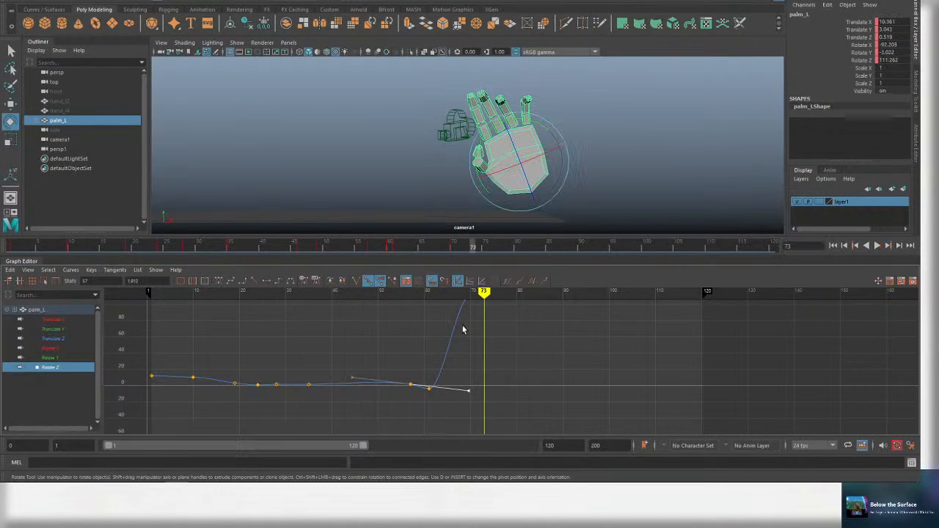
pyautogui.moveTo(421, 297); pyautogui.dragTo(451, 294)
# Retime the frame 57 Rotate X, Y and Z keys, trying frame 50 in playback before placing them at frame 56, and save.
pyautogui.moveTo(49, 347); pyautogui.dragTo(63, 367)
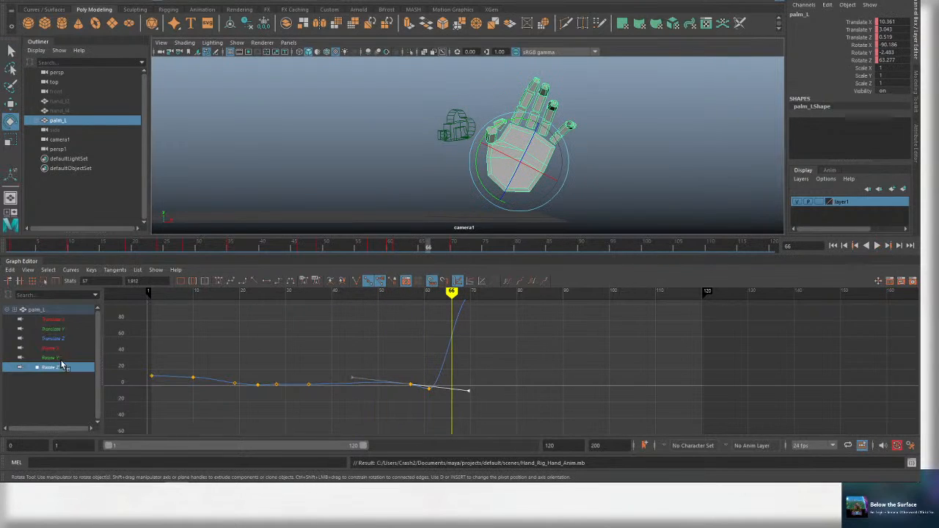
pyautogui.hotkey('ctrl', 's')
pyautogui.keyDown('alt'); pyautogui.moveTo(417, 355); pyautogui.dragTo(439, 342, button='middle'); pyautogui.keyUp('alt')
pyautogui.moveTo(421, 329); pyautogui.dragTo(443, 414)
pyautogui.keyDown('shift'); pyautogui.moveTo(422, 402); pyautogui.dragTo(390, 401, button='middle'); pyautogui.keyUp('shift')
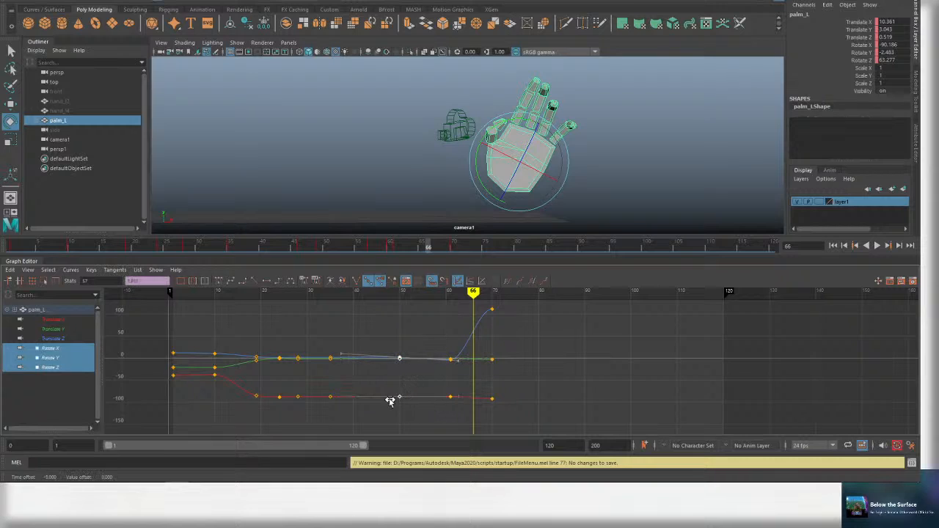
pyautogui.hotkey('ctrl', 's')
pyautogui.moveTo(387, 297); pyautogui.dragTo(385, 303)
pyautogui.hotkey('alt', 'v')
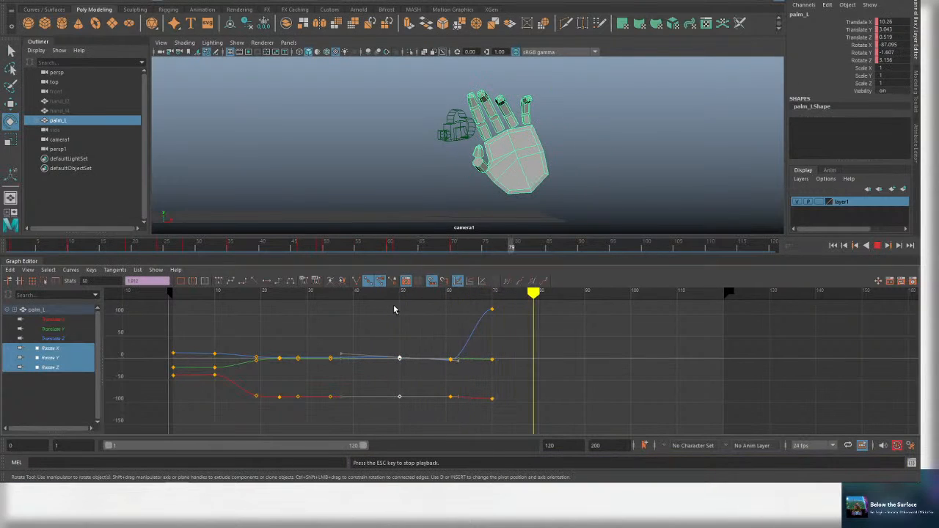
pyautogui.press('Escape')
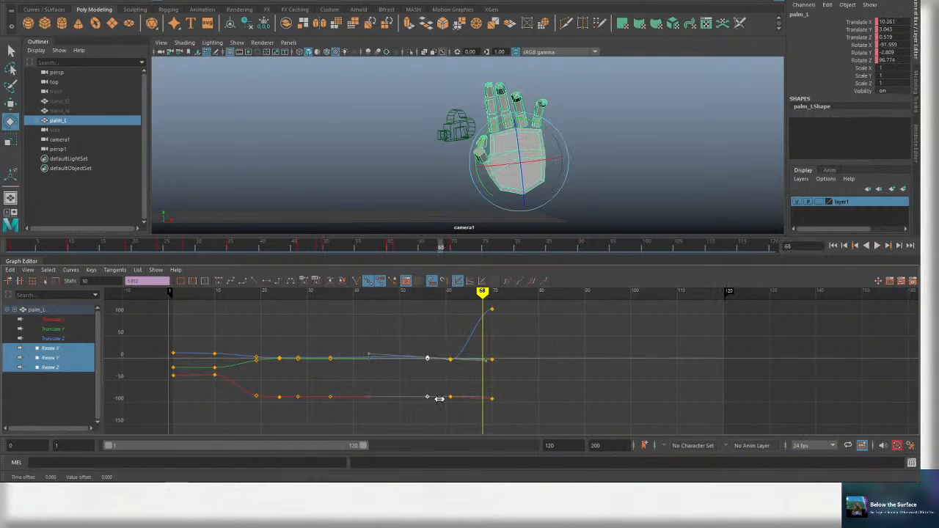
pyautogui.hotkey('ctrl', 's')
# Shift the frame 61 and frame 70 rotation keys to frames 63 and 72 and play back the animation.
pyautogui.moveTo(482, 360); pyautogui.dragTo(521, 394)
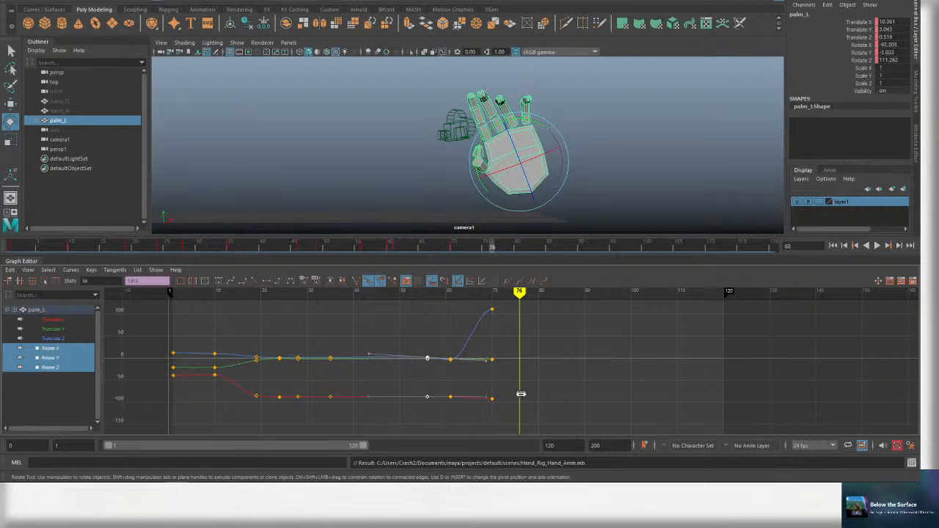
pyautogui.moveTo(456, 294); pyautogui.dragTo(456, 295)
pyautogui.click(440, 305)
pyautogui.hotkey('alt', 'v')
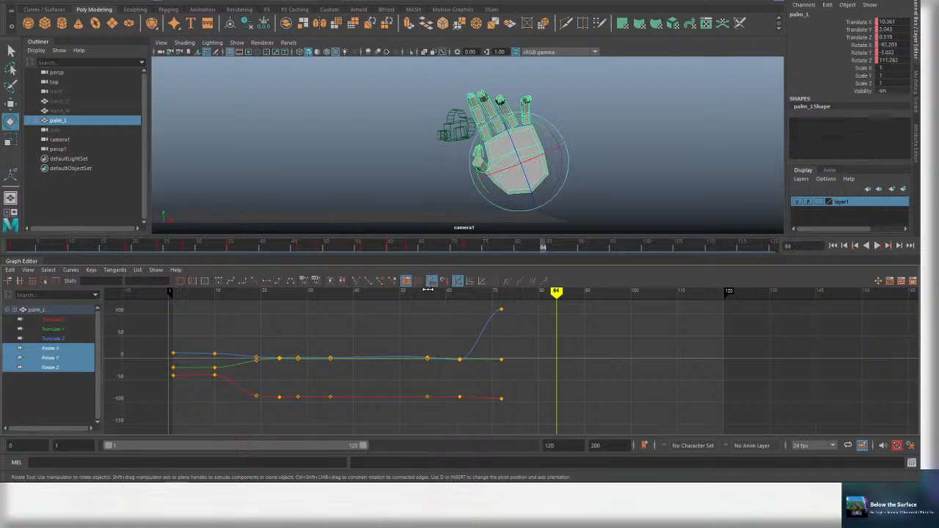
# Move the last Rotate X, Y and Z keys to frame 68 and play back the quicker turn.
pyautogui.press('Escape')
pyautogui.moveTo(525, 429); pyautogui.dragTo(492, 297)
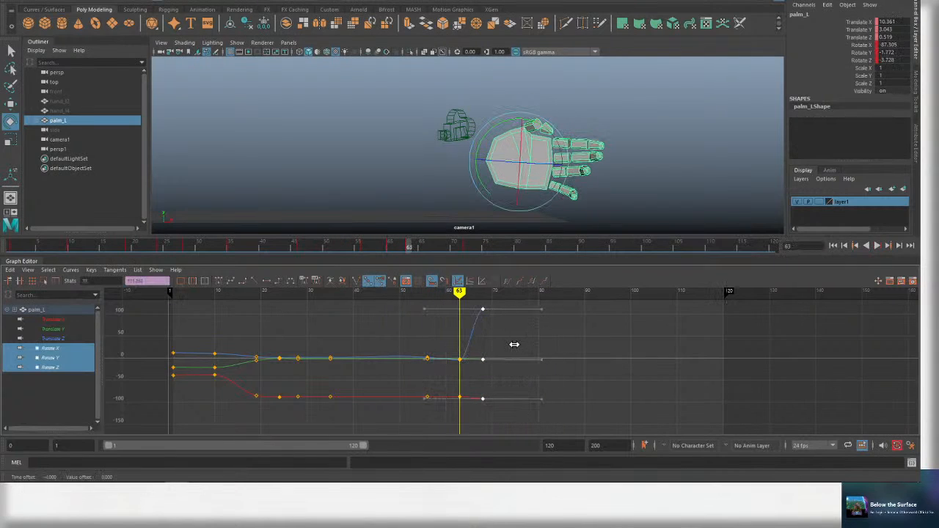
pyautogui.hotkey('alt', 'v')
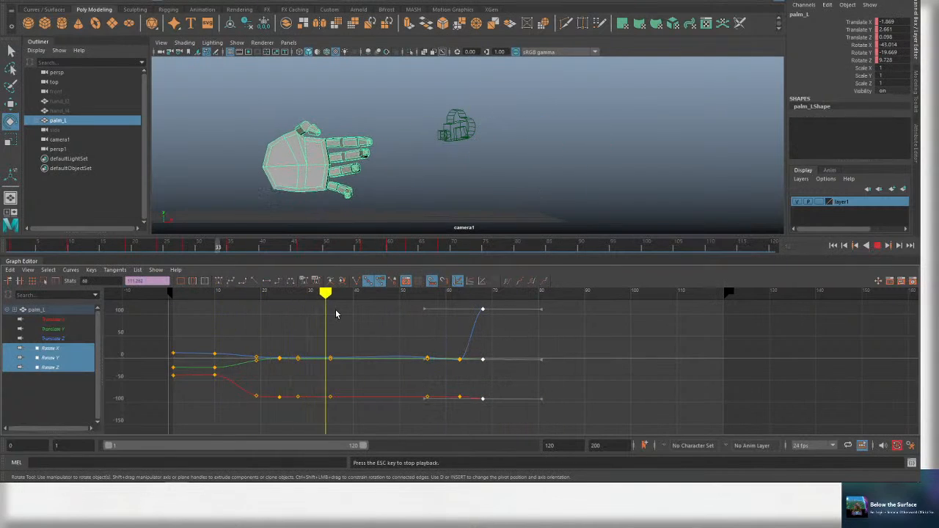
# Review the quicker upward turn in continuous playback and save the scene.
pyautogui.press('Escape')
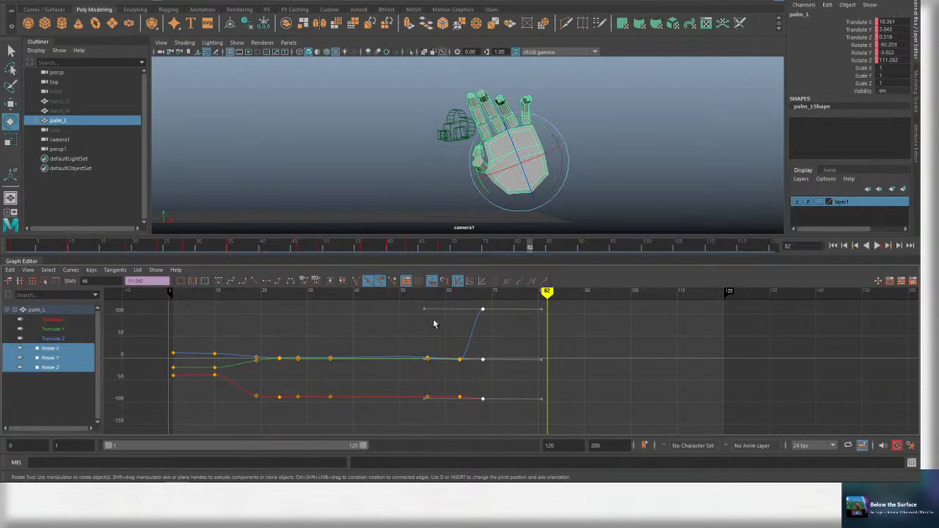
pyautogui.hotkey('alt', 'v')
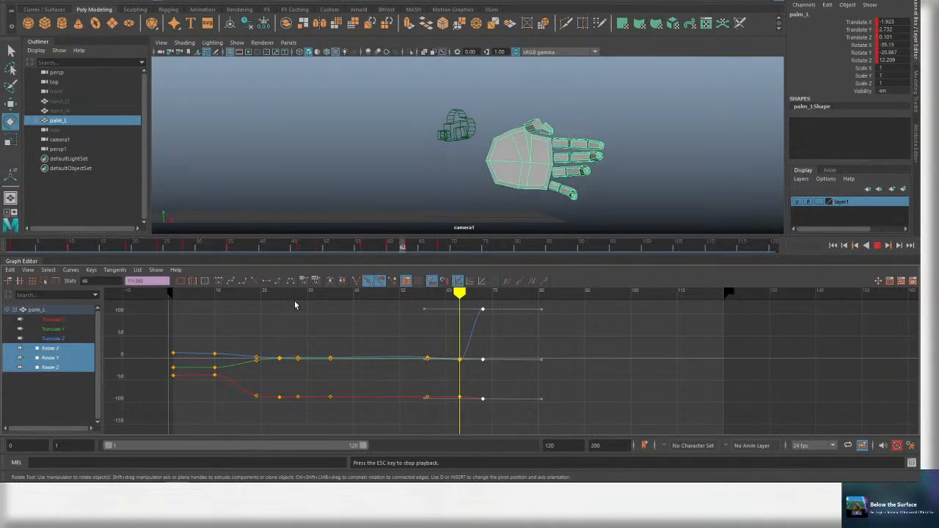
pyautogui.hotkey('ctrl', 's')
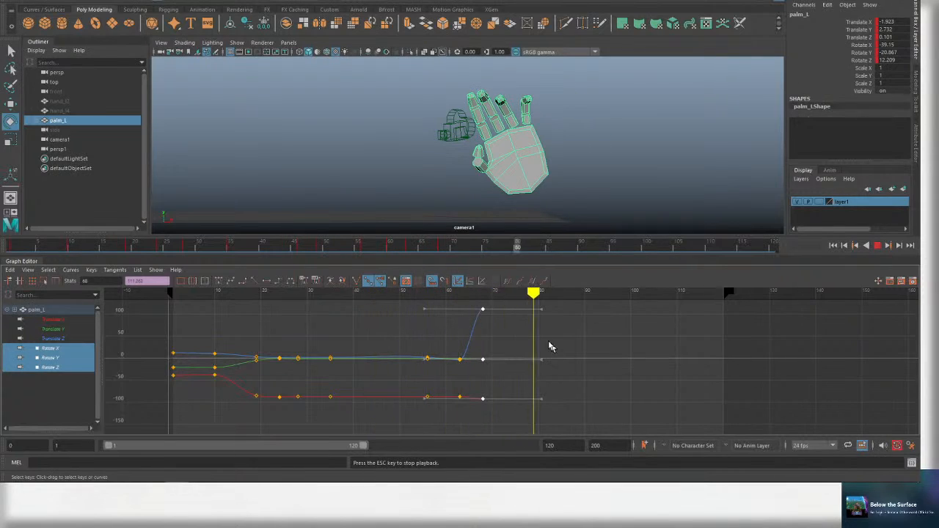
pyautogui.press('Escape')
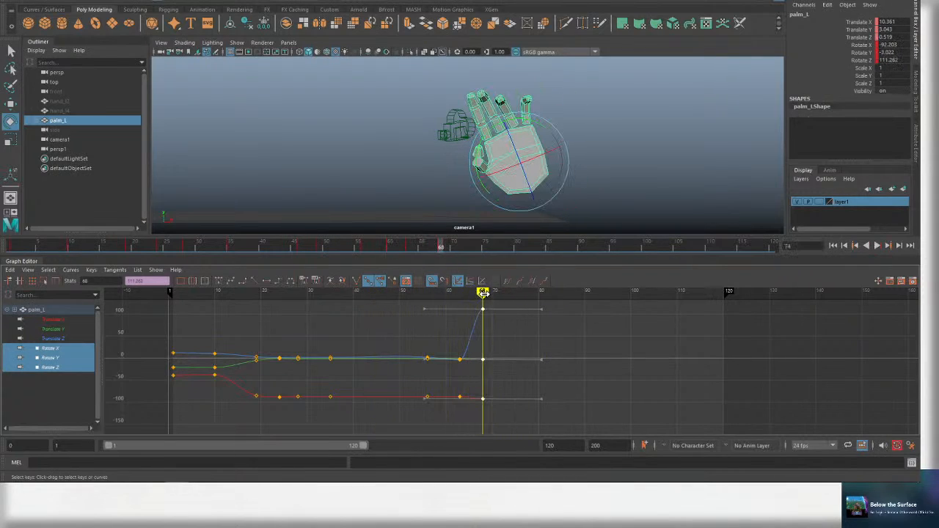
# Key palm_L's rotation at frame 73, turn the hand back to about 97 on Rotate Z, save and play back.
pyautogui.moveTo(492, 292); pyautogui.dragTo(486, 292)
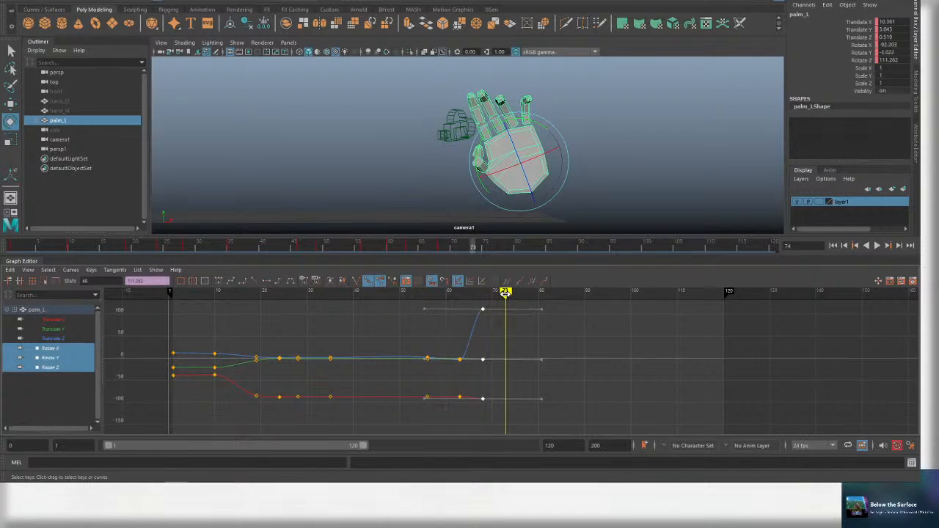
pyautogui.hotkey('ctrl', 's')
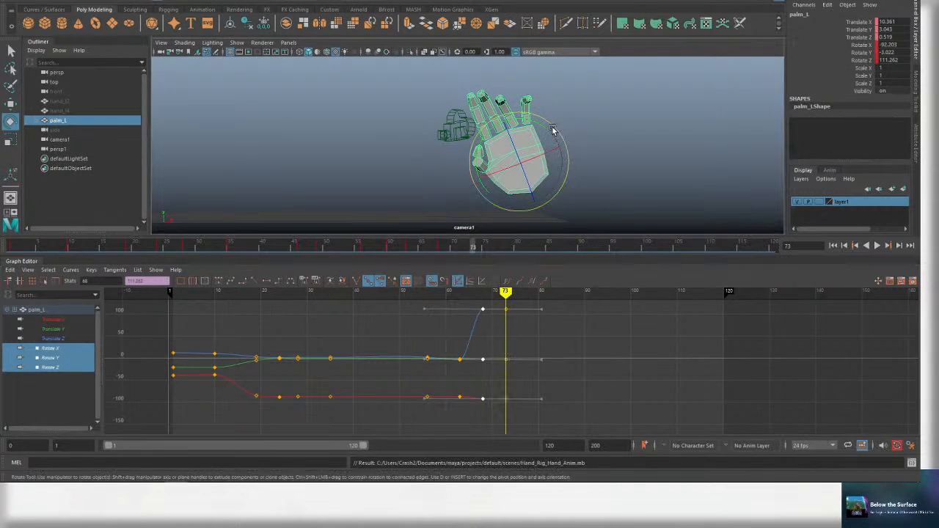
pyautogui.hotkey('alt', 'v')
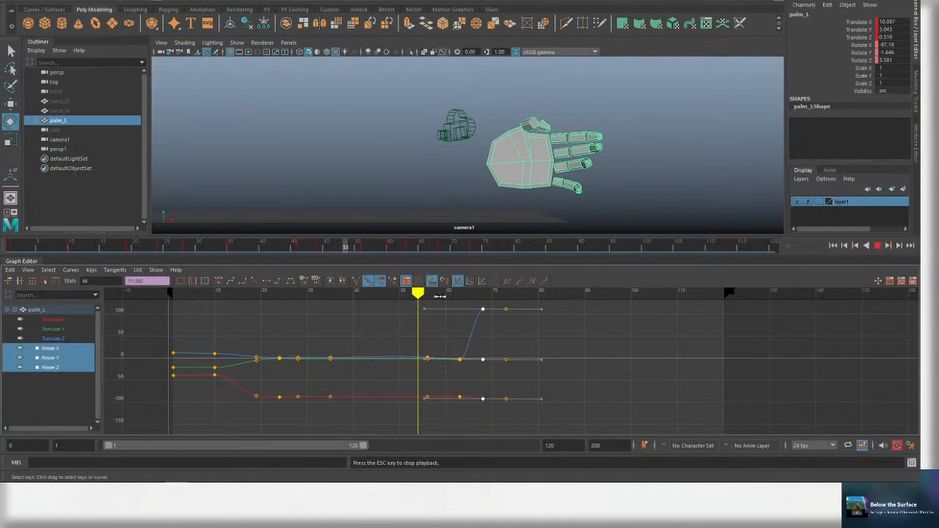
pyautogui.click(483, 292)
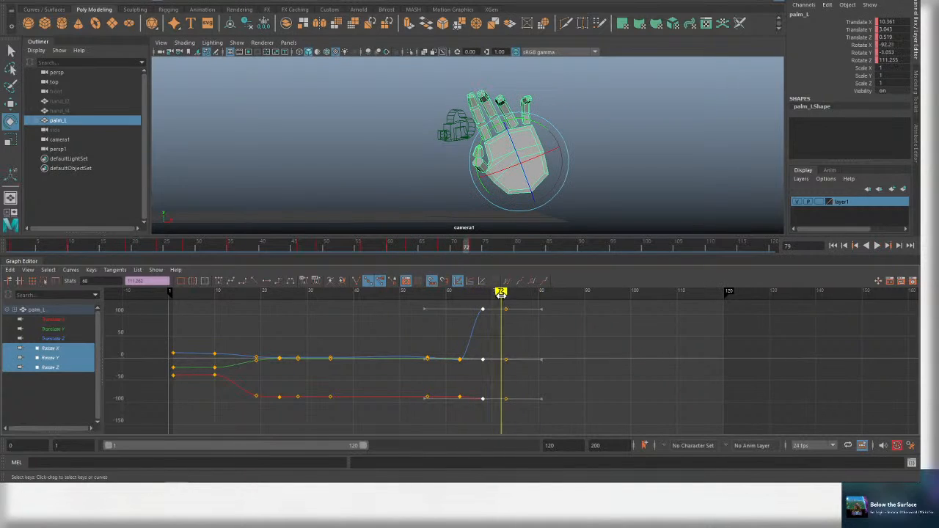
pyautogui.moveTo(546, 127); pyautogui.dragTo(554, 133)
pyautogui.hotkey('ctrl', 's')
pyautogui.hotkey('alt', 'v')
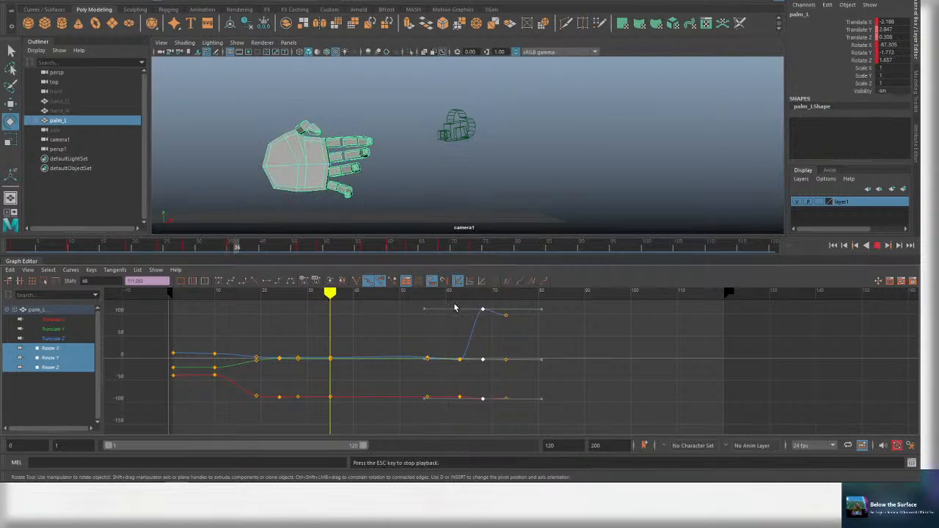
# Move the frame 73 Rotate X, Y and Z keys to frame 76 and save.
pyautogui.click(506, 293)
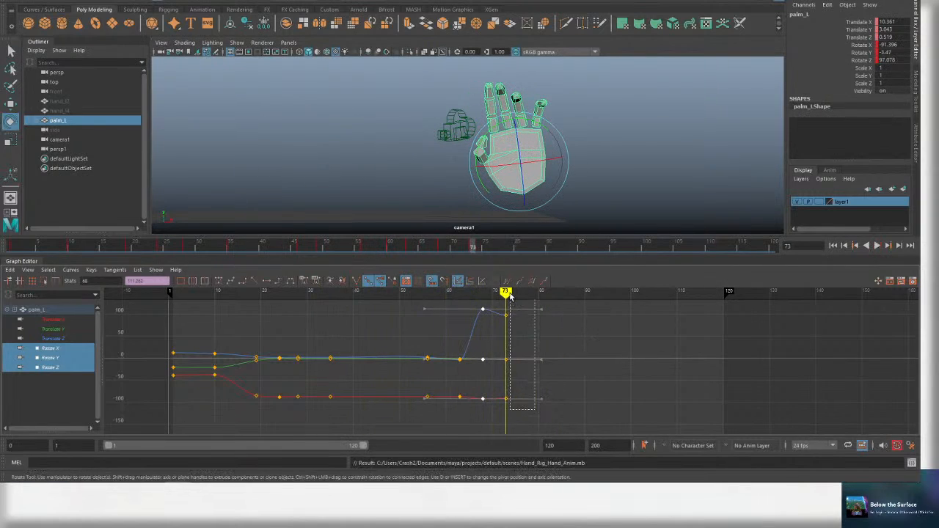
pyautogui.moveTo(517, 326); pyautogui.dragTo(513, 359, button='middle')
pyautogui.press('f')
pyautogui.keyDown('alt'); pyautogui.moveTo(528, 426); pyautogui.dragTo(532, 352, button='middle'); pyautogui.keyUp('alt')
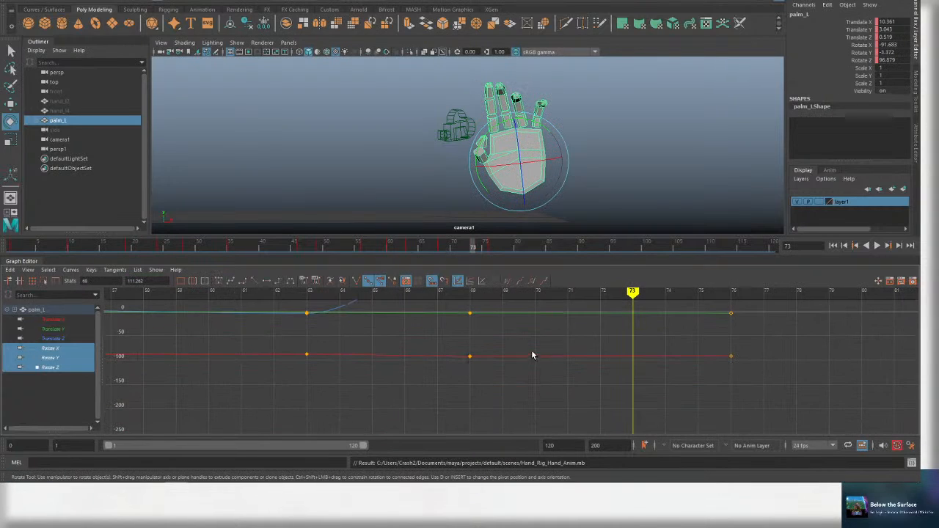
pyautogui.hotkey('ctrl', 's')
# Examine the rotation curves between the frame 63 and 76 keys, including the frame 63 Rotate X key's tangent.
pyautogui.keyDown('alt'); pyautogui.moveTo(438, 356); pyautogui.dragTo(467, 380, button='middle'); pyautogui.keyUp('alt')
pyautogui.moveTo(338, 365); pyautogui.dragTo(325, 381)
pyautogui.moveTo(380, 366); pyautogui.dragTo(401, 380)
pyautogui.keyDown('alt'); pyautogui.moveTo(442, 351); pyautogui.dragTo(443, 385, button='middle'); pyautogui.keyUp('alt')
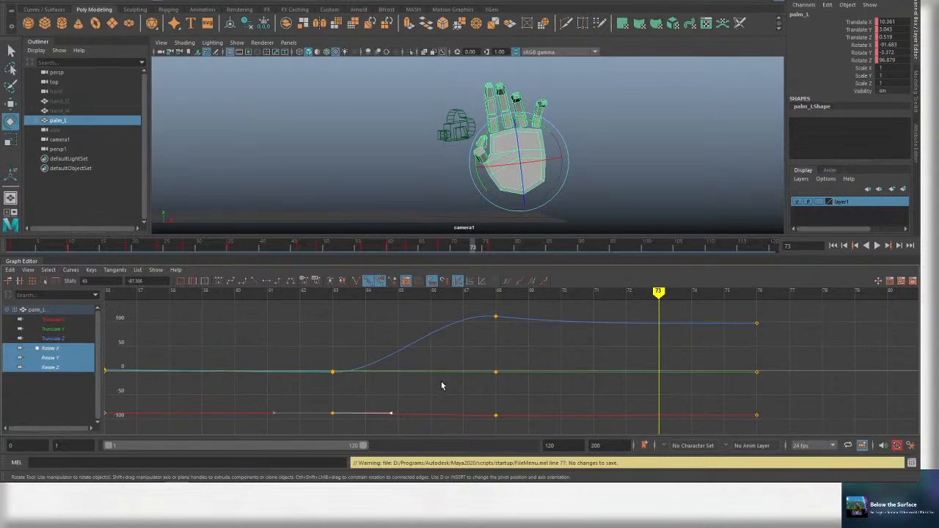
pyautogui.scroll(-2, 444, 384)
pyautogui.scroll(-2, 507, 371)
pyautogui.keyDown('alt'); pyautogui.moveTo(509, 374); pyautogui.dragTo(516, 363, button='middle'); pyautogui.keyUp('alt')
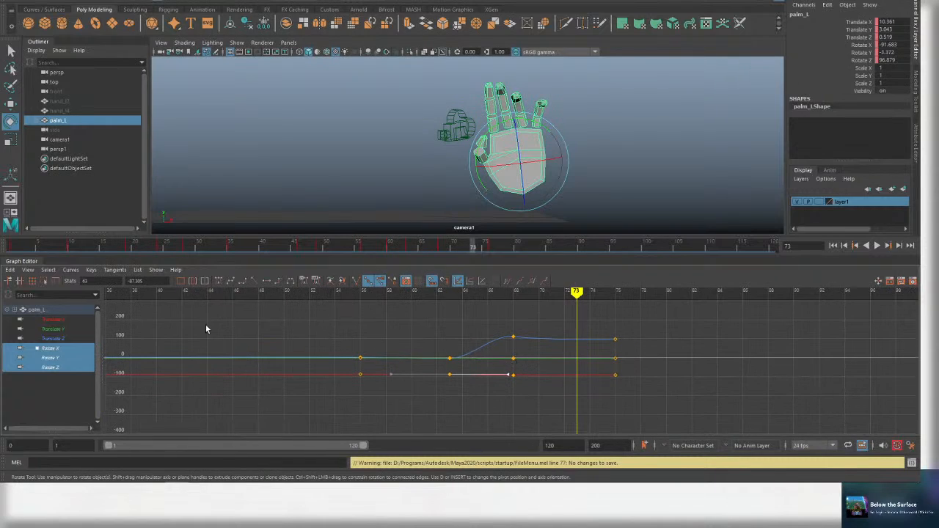
pyautogui.scroll(-1, 279, 352)
pyautogui.scroll(-1, 304, 342)
pyautogui.keyDown('alt'); pyautogui.moveTo(304, 342); pyautogui.dragTo(345, 324, button='middle'); pyautogui.keyUp('alt')
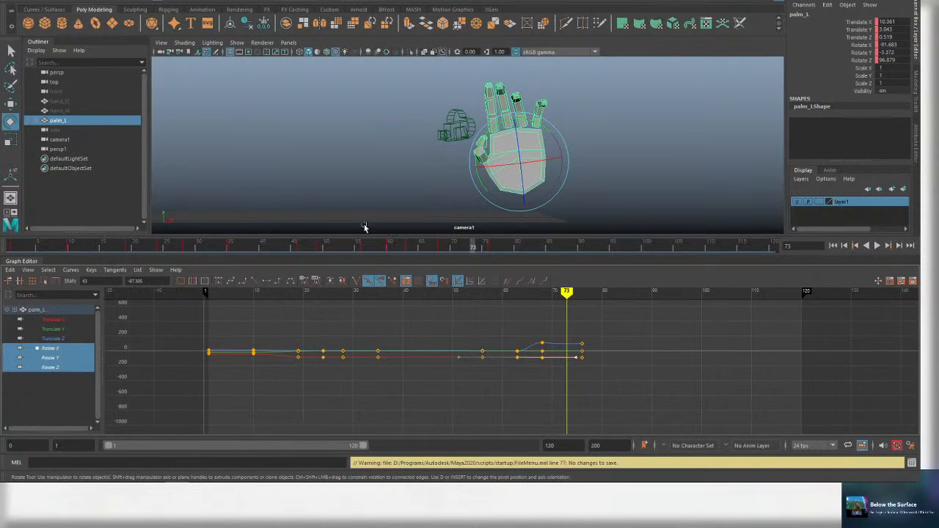
# Play back the hand animation from frame 1 to review the settled turn, and save the scene.
pyautogui.moveTo(359, 251); pyautogui.dragTo(9, 252)
pyautogui.hotkey('alt', 'v')
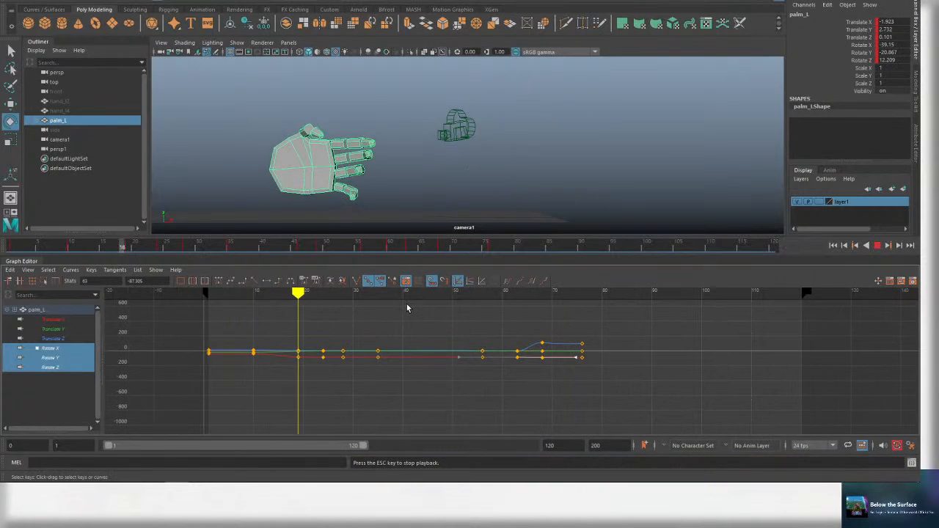
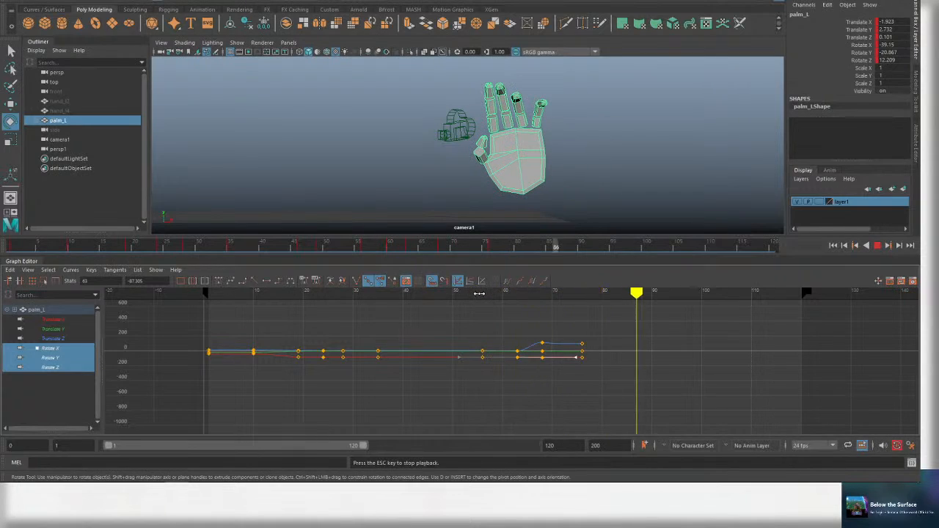
pyautogui.press('Escape')
pyautogui.moveTo(128, 245); pyautogui.dragTo(10, 247)
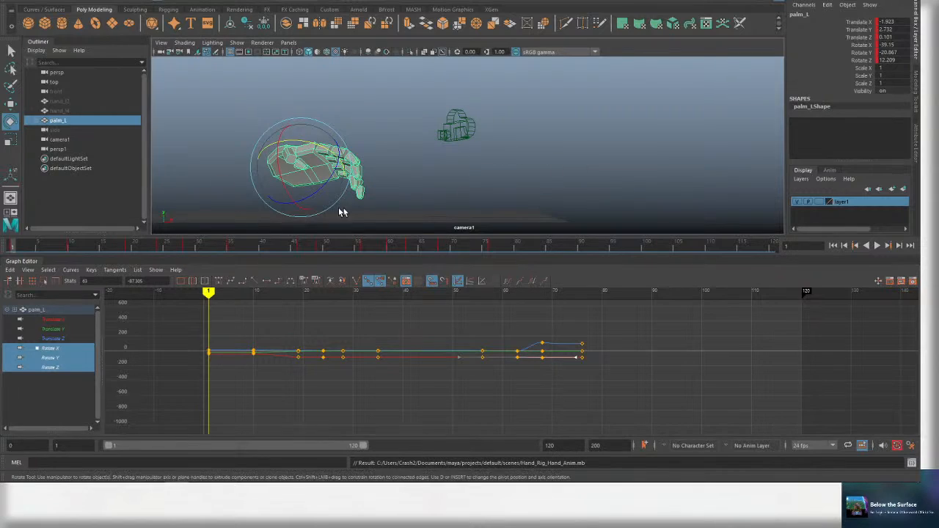
pyautogui.hotkey('alt', 'v')
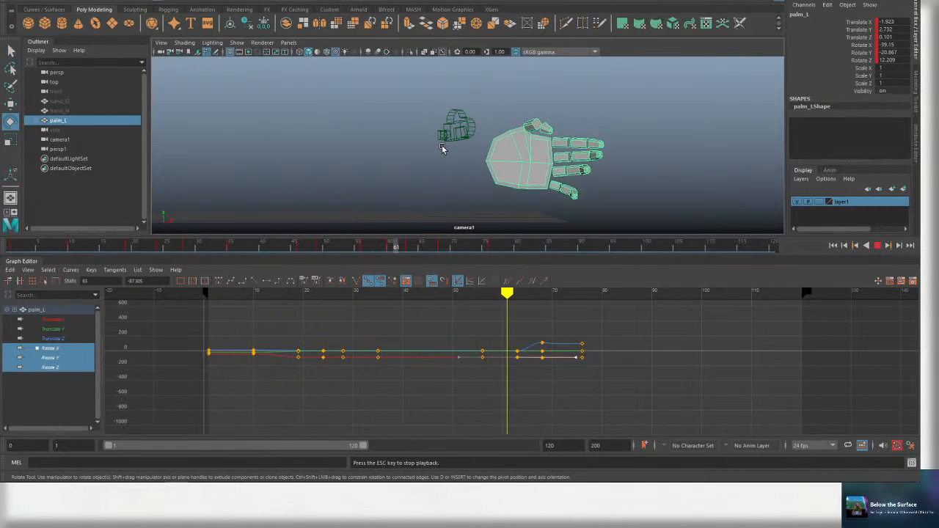
pyautogui.press('Escape')
pyautogui.hotkey('ctrl', 's')
pyautogui.hotkey('alt', 'v')
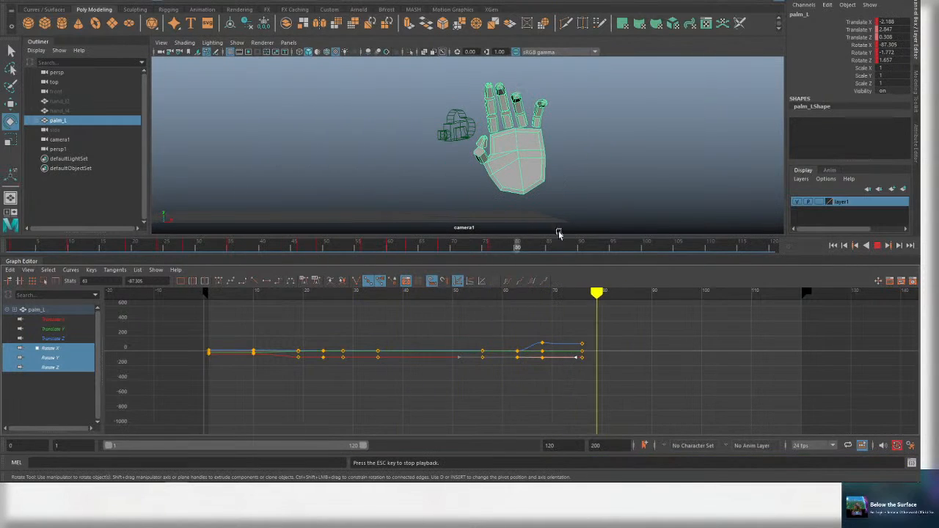
# Replay the hand animation from its first frame once more, keeping the scene saved.
pyautogui.press('Escape')
pyautogui.hotkey('ctrl', 's')
pyautogui.moveTo(202, 243); pyautogui.dragTo(8, 242)
pyautogui.hotkey('alt', 'v')
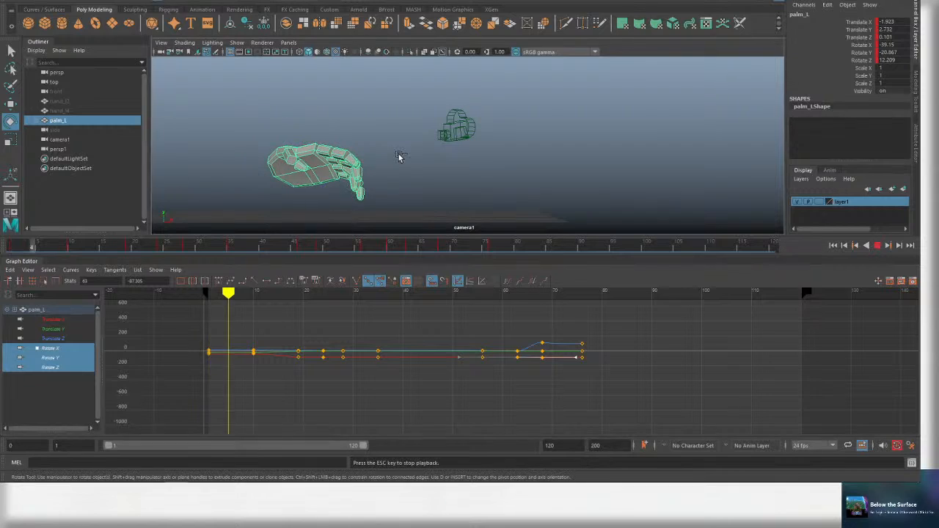
pyautogui.press('Escape')
pyautogui.hotkey('ctrl', 's')
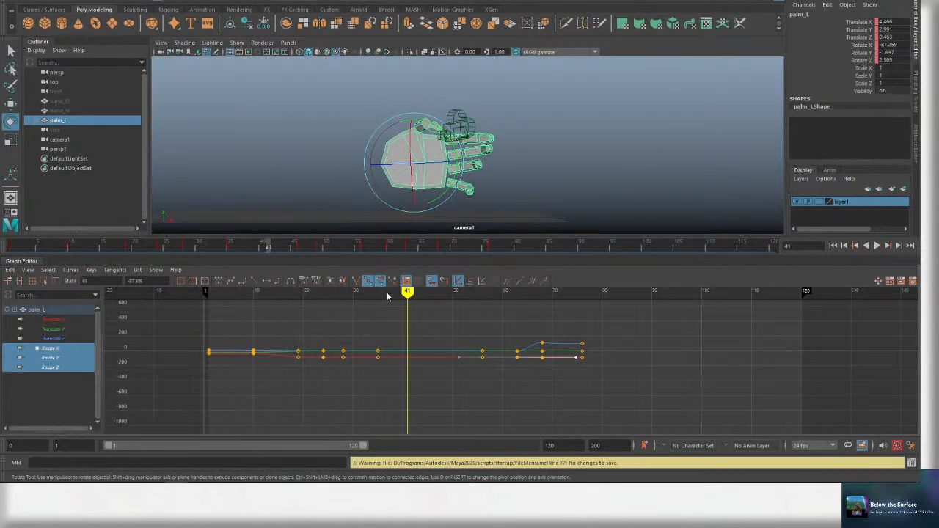
# Examine the rotation keys around frame 35 and isolate palm_L's Translate Y curve for inspection.
pyautogui.moveTo(387, 295)
pyautogui.mouseDown()
pyautogui.moveTo(369, 295)
pyautogui.moveTo(378, 296)
pyautogui.mouseUp()
pyautogui.hotkey('ctrl', 's')
pyautogui.scroll(5, 383, 342)
pyautogui.keyDown('alt'); pyautogui.moveTo(383, 342); pyautogui.dragTo(532, 378, button='middle'); pyautogui.keyUp('alt')
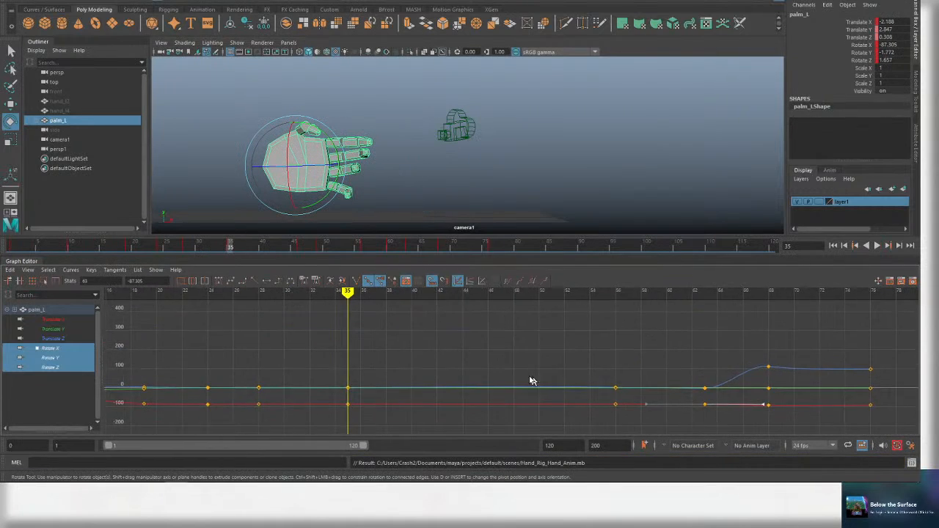
pyautogui.scroll(-4, 531, 379)
pyautogui.hotkey('ctrl', 's')
pyautogui.click(65, 332)
pyautogui.keyDown('alt'); pyautogui.moveTo(342, 371); pyautogui.dragTo(420, 360, button='middle'); pyautogui.keyUp('alt')
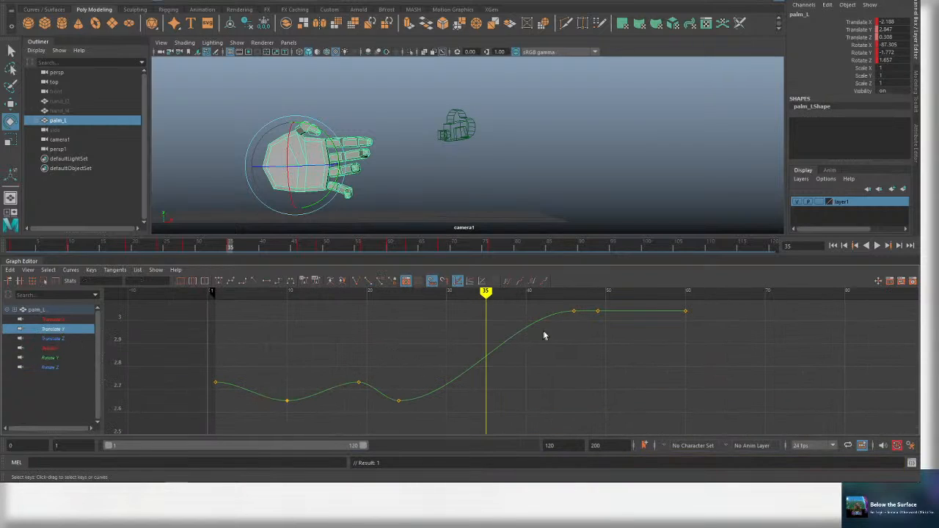
pyautogui.hotkey('ctrl', 's')
pyautogui.click(67, 327)
pyautogui.keyDown('alt'); pyautogui.moveTo(537, 348); pyautogui.dragTo(496, 348, button='middle'); pyautogui.keyUp('alt')
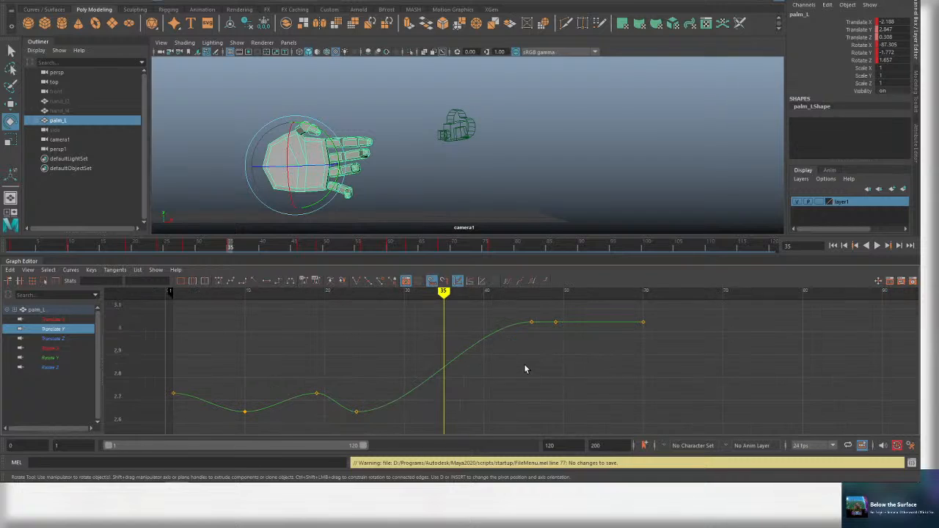
# Check the hand's vertical motion against the Translate Y curve in playback and save the scene.
pyautogui.hotkey('alt', 'v')
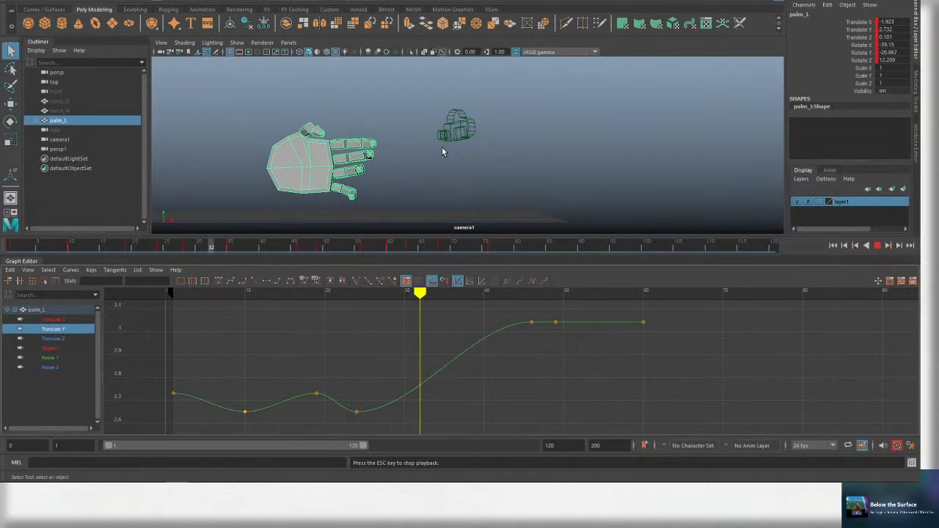
pyautogui.press('Escape')
pyautogui.scroll(-3, 513, 308)
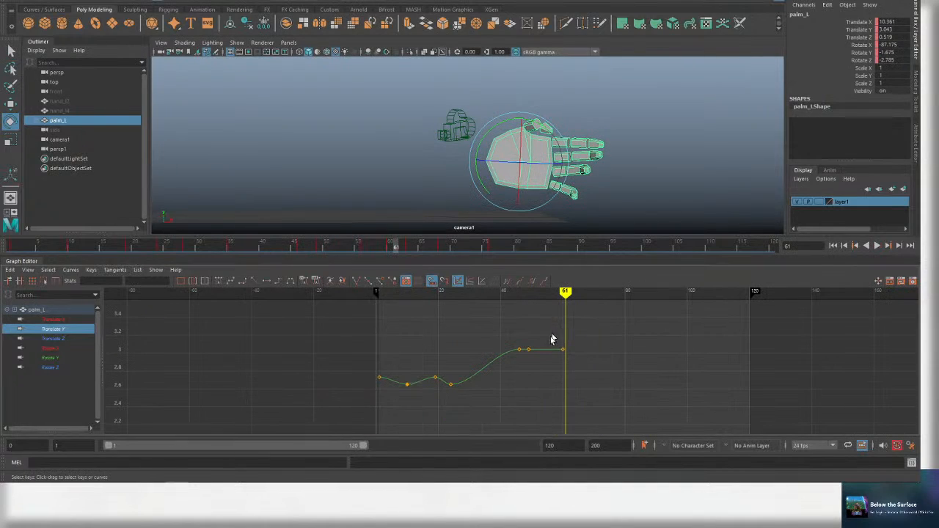
pyautogui.hotkey('ctrl', 's')
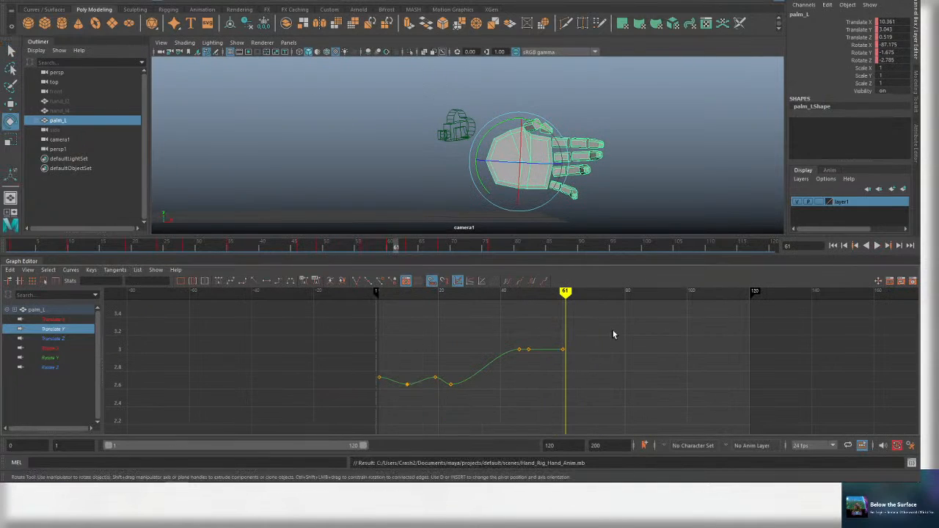
pyautogui.moveTo(540, 301); pyautogui.dragTo(425, 306)
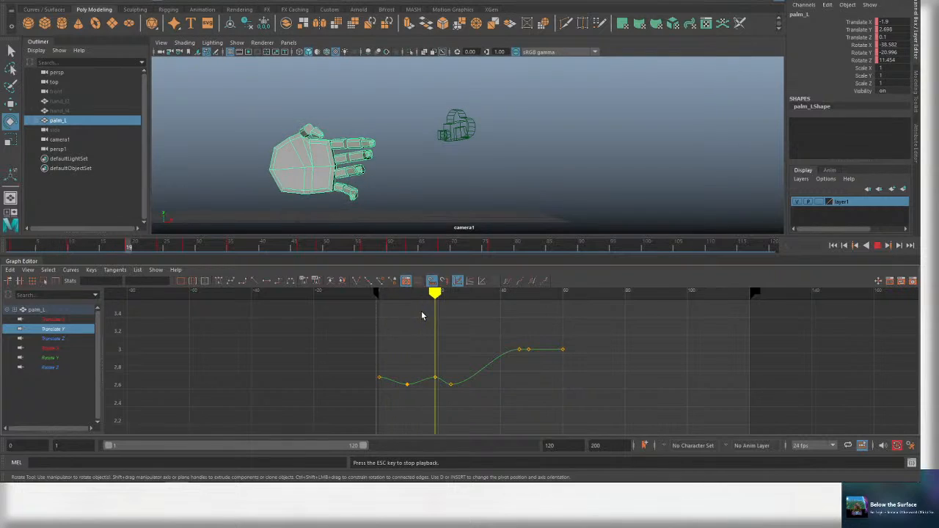
pyautogui.press('Escape')
# Inspect the Rotate X curve, display all translate and rotate curves together and start playback.
pyautogui.click(73, 339)
pyautogui.click(51, 348)
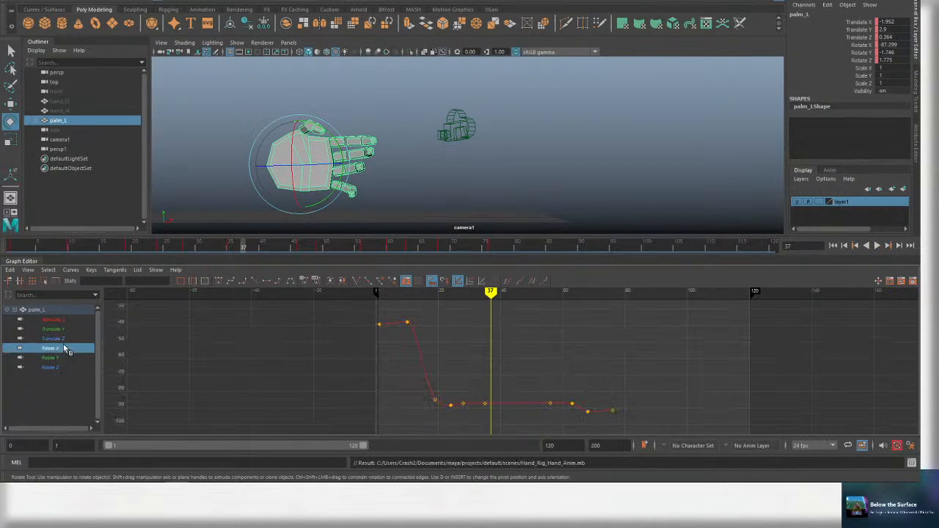
pyautogui.click(51, 319)
pyautogui.keyDown('shift'); pyautogui.click(52, 367); pyautogui.keyUp('shift')
pyautogui.hotkey('alt', 'v')
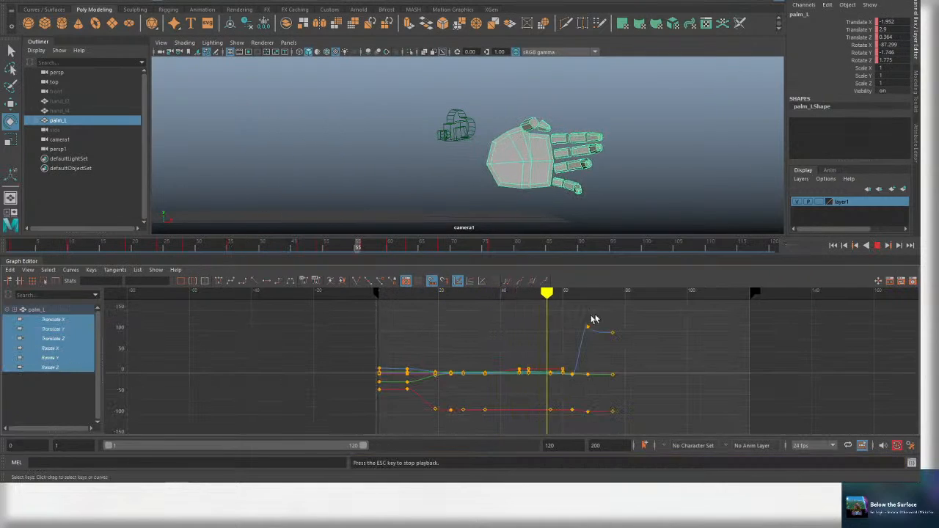
# Play back the end of the upward turn around frames 68 to 80 with all curves displayed.
pyautogui.press('Escape')
pyautogui.click(584, 291)
pyautogui.hotkey('alt', 'v')
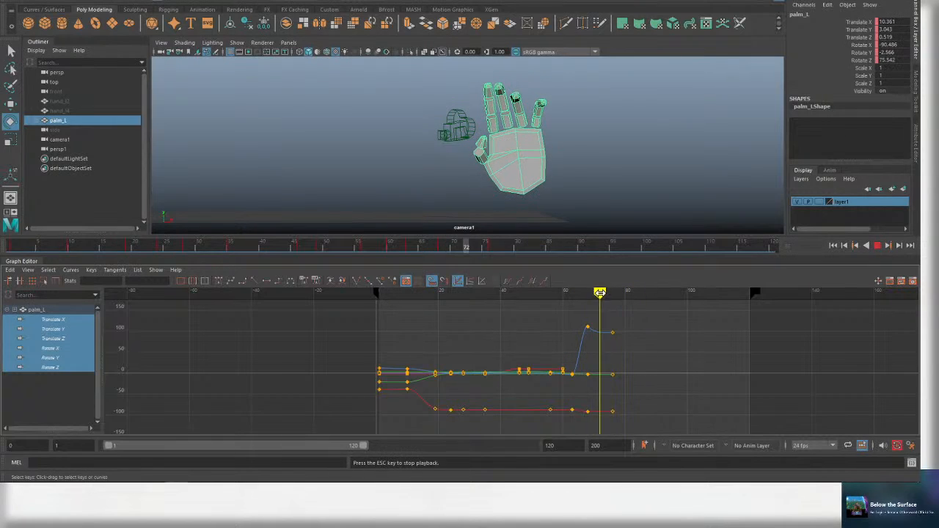
pyautogui.hotkey('alt', 'v')
pyautogui.click(596, 293)
pyautogui.hotkey('alt', 'v')
pyautogui.hotkey('alt', 'v')
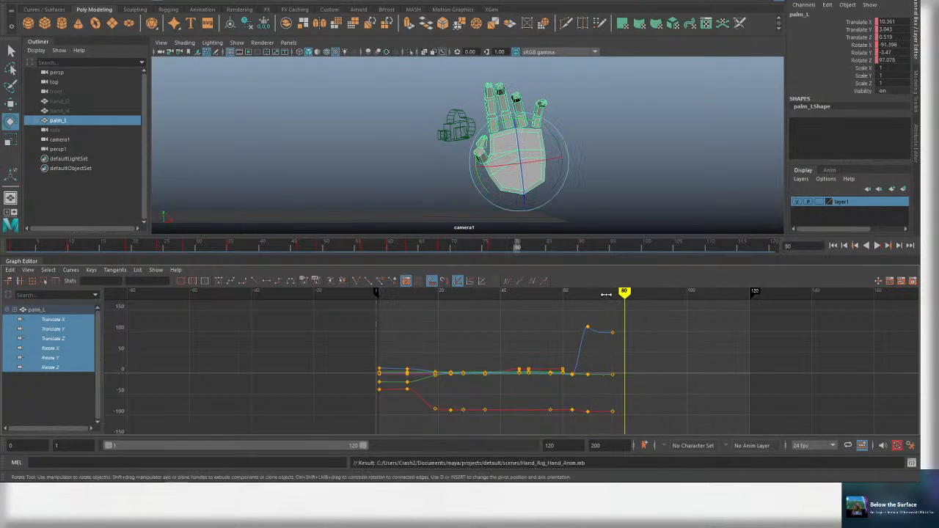
# Scrub back through the turn to frame 53, replay the animation and review the final pose at frame 81.
pyautogui.moveTo(598, 293); pyautogui.dragTo(541, 293)
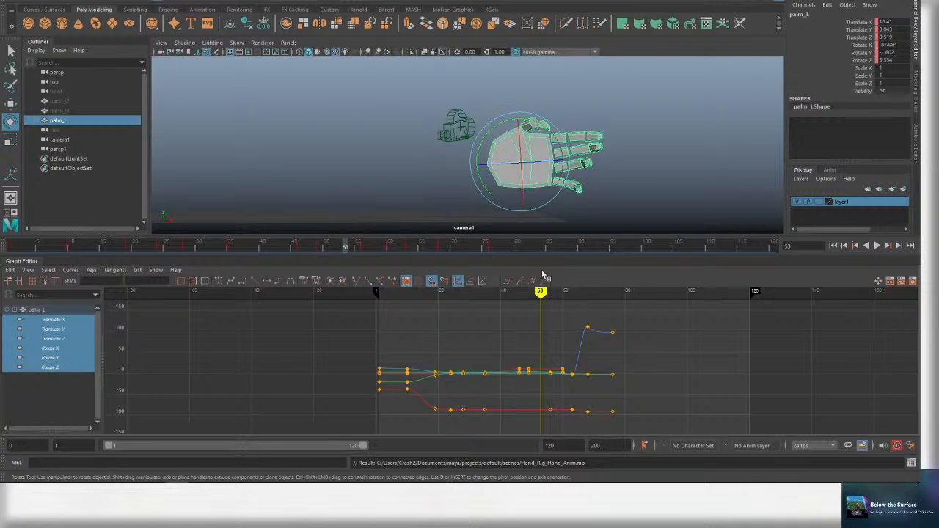
pyautogui.moveTo(516, 292); pyautogui.dragTo(357, 295)
pyautogui.hotkey('alt', 'v')
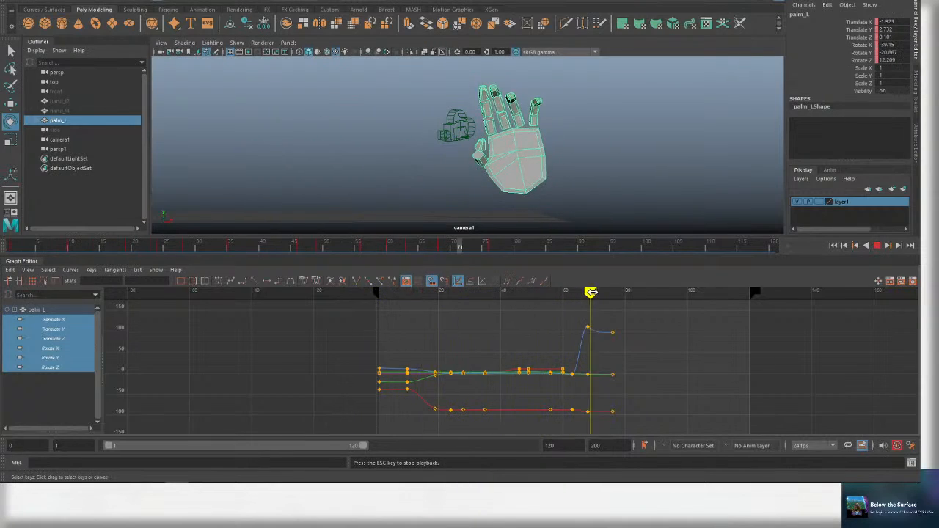
pyautogui.moveTo(606, 292); pyautogui.dragTo(629, 292)
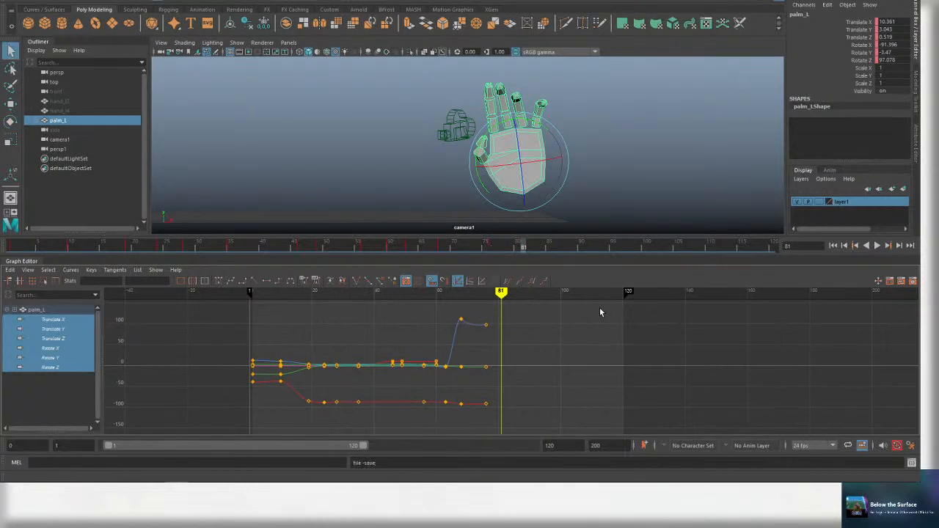
# Scrub back to frame 74 at the end of the upward turn and key the hand's pose there.
pyautogui.press('e')
pyautogui.moveTo(501, 292); pyautogui.dragTo(479, 294)
pyautogui.moveTo(68, 320); pyautogui.dragTo(68, 367)
pyautogui.moveTo(480, 294); pyautogui.dragTo(480, 294)
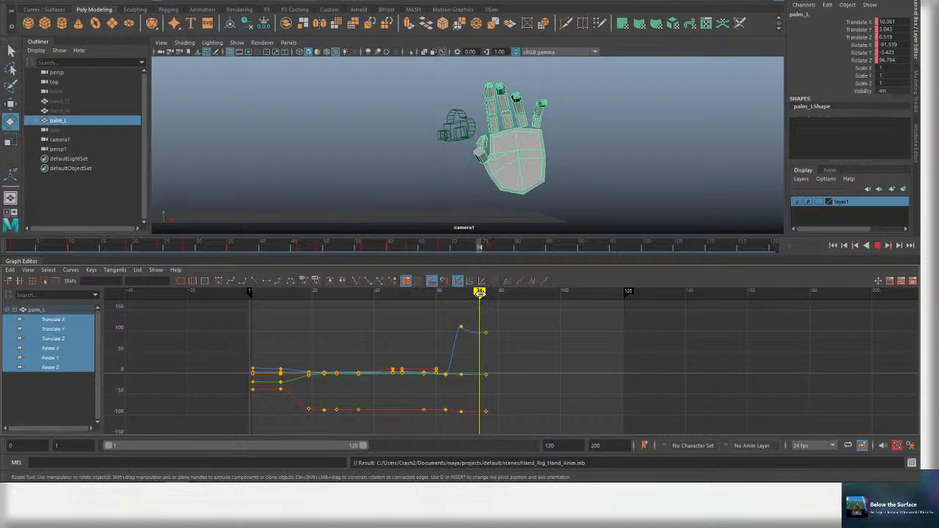
pyautogui.keyDown('alt'); pyautogui.moveTo(519, 329); pyautogui.dragTo(482, 307, button='middle'); pyautogui.keyUp('alt')
pyautogui.scroll(-2, 492, 321)
pyautogui.keyDown('alt'); pyautogui.moveTo(513, 350); pyautogui.dragTo(514, 334, button='middle'); pyautogui.keyUp('alt')
pyautogui.scroll(4, 502, 336)
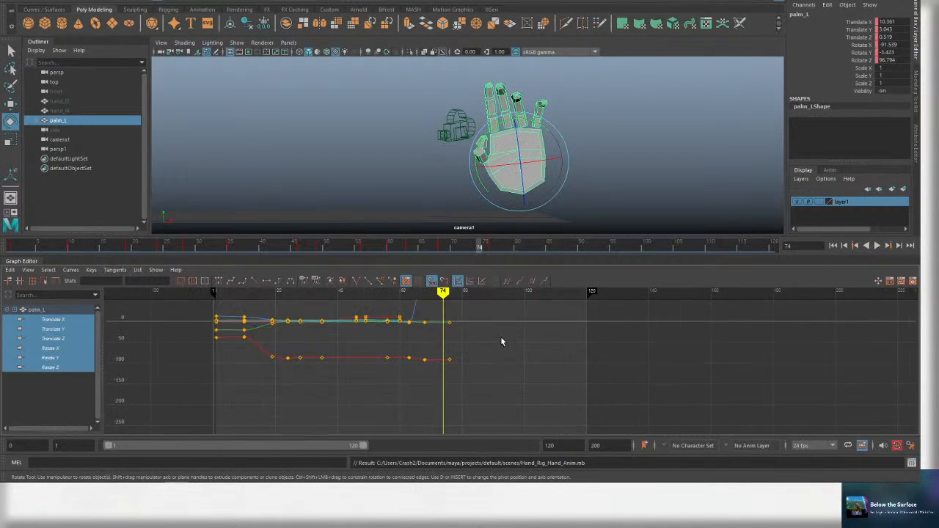
pyautogui.press('f')
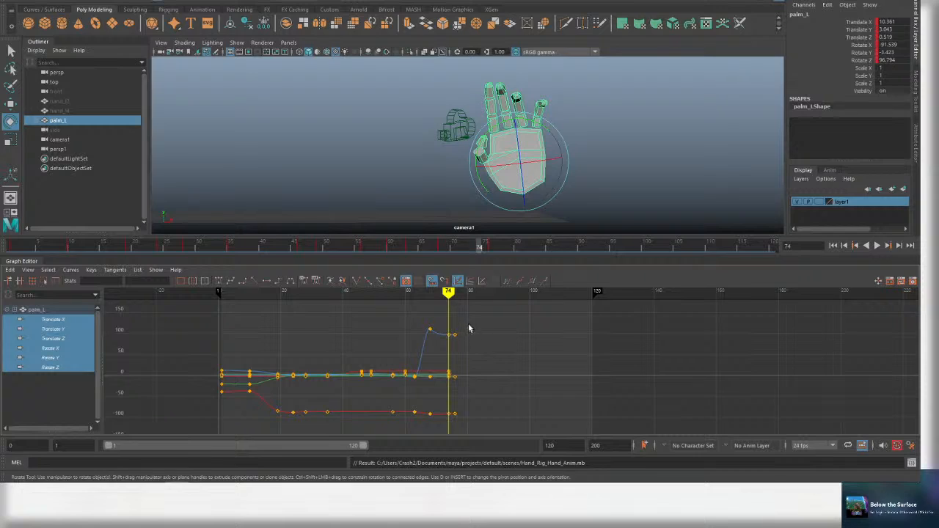
# Try the final rotation keys at frame 85, move them back to frame 77 and play back the turn.
pyautogui.keyDown('shift'); pyautogui.moveTo(452, 421); pyautogui.dragTo(486, 384, button='middle'); pyautogui.keyUp('shift')
pyautogui.hotkey('alt', 'v')
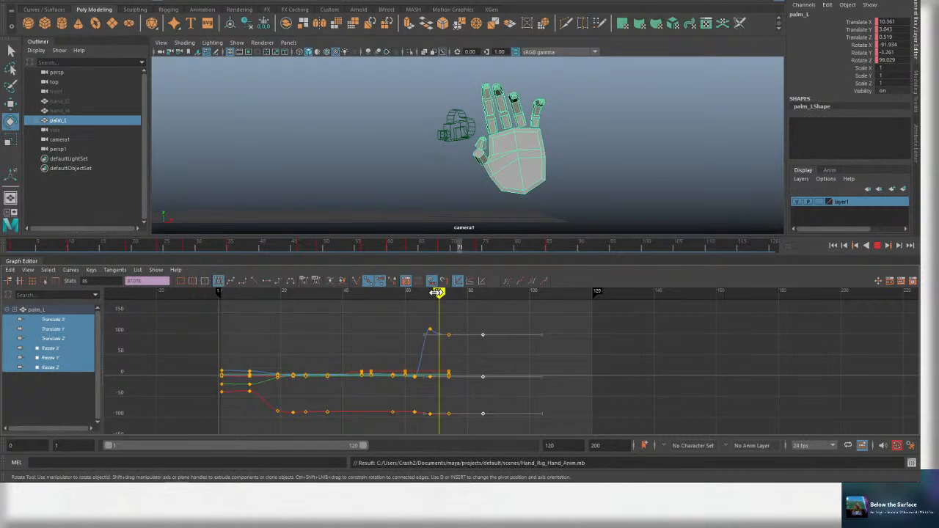
pyautogui.press('Escape')
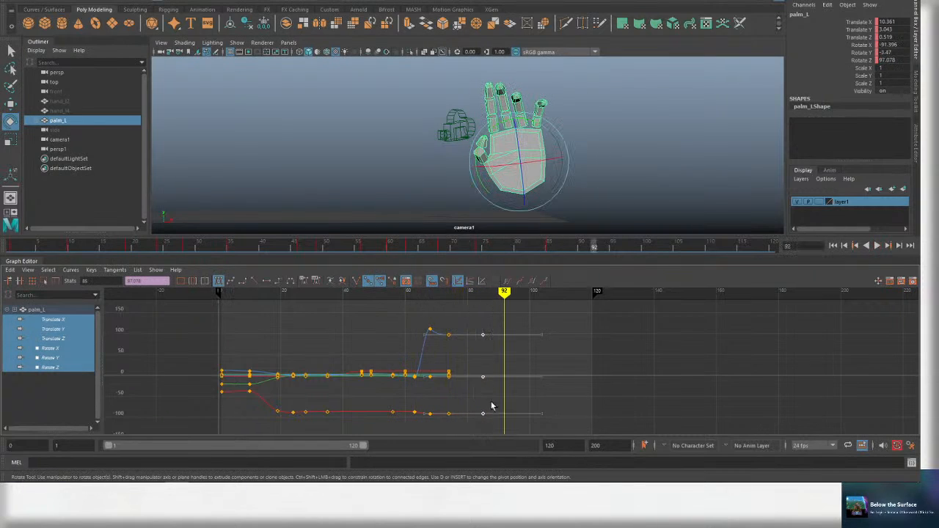
pyautogui.keyDown('shift'); pyautogui.moveTo(492, 406); pyautogui.dragTo(468, 391, button='middle'); pyautogui.keyUp('shift')
pyautogui.hotkey('alt', 'v')
pyautogui.click(437, 295)
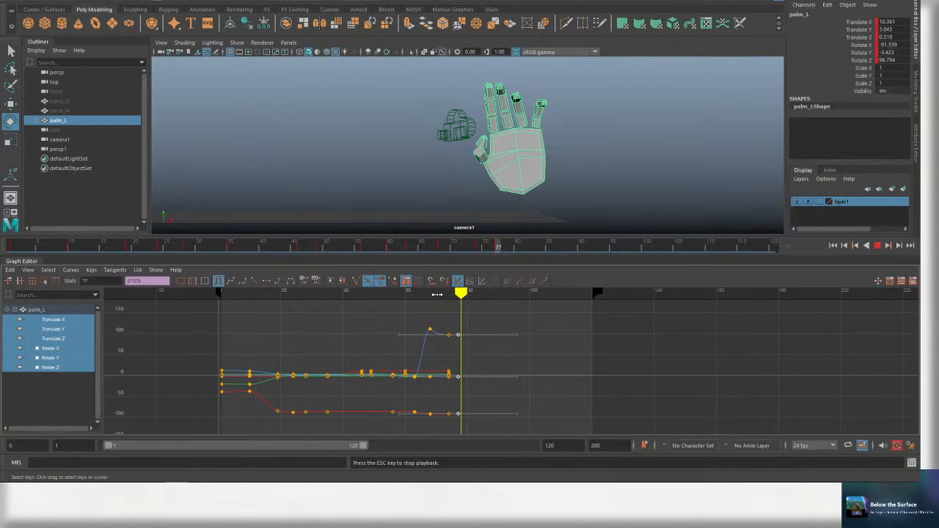
pyautogui.press('Escape')
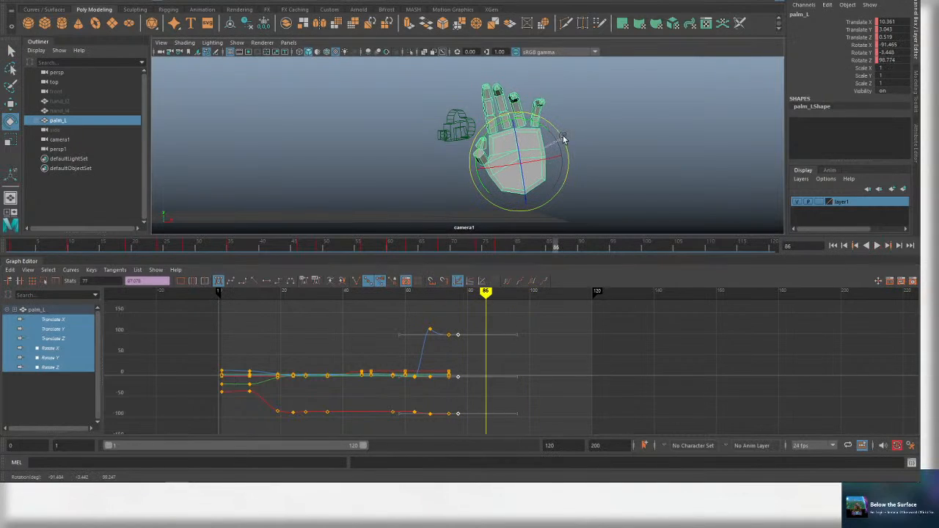
# Key the hand at frame 86 with Rotate Z at about 103 and play back the end of the turn.
pyautogui.press('s')
pyautogui.hotkey('alt', 'v')
pyautogui.click(430, 295)
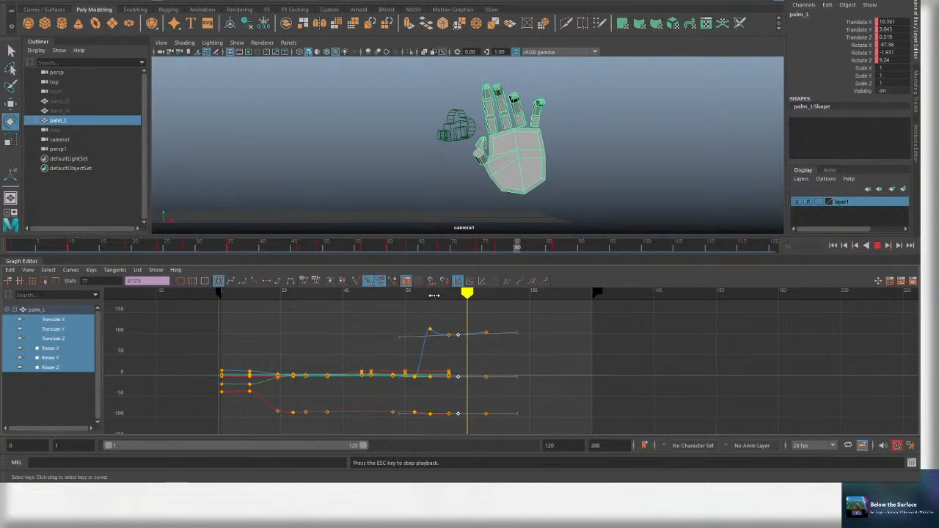
pyautogui.press('Escape')
pyautogui.click(461, 295)
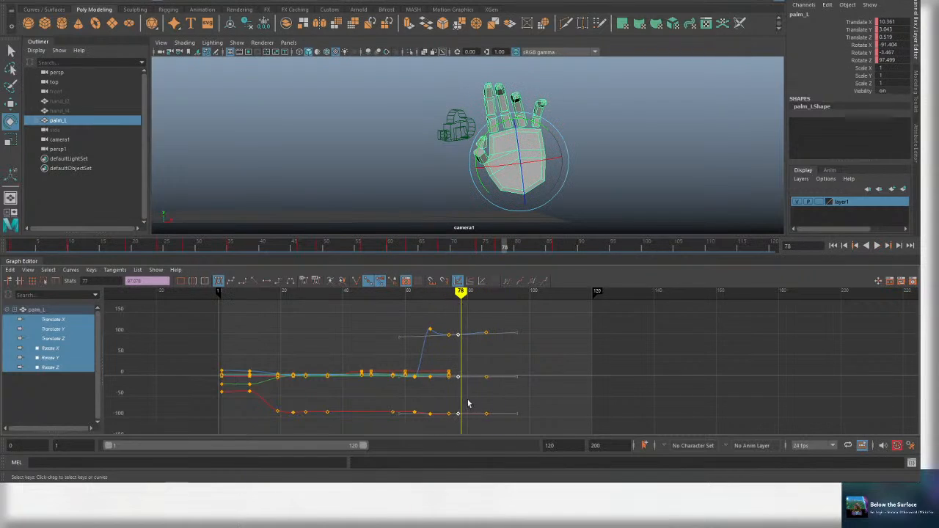
# Move the selected rotation keys to about frame 79, save the scene and play it back.
pyautogui.moveTo(468, 404); pyautogui.dragTo(495, 379, button='middle')
pyautogui.hotkey('ctrl', 's')
pyautogui.hotkey('alt', 'v')
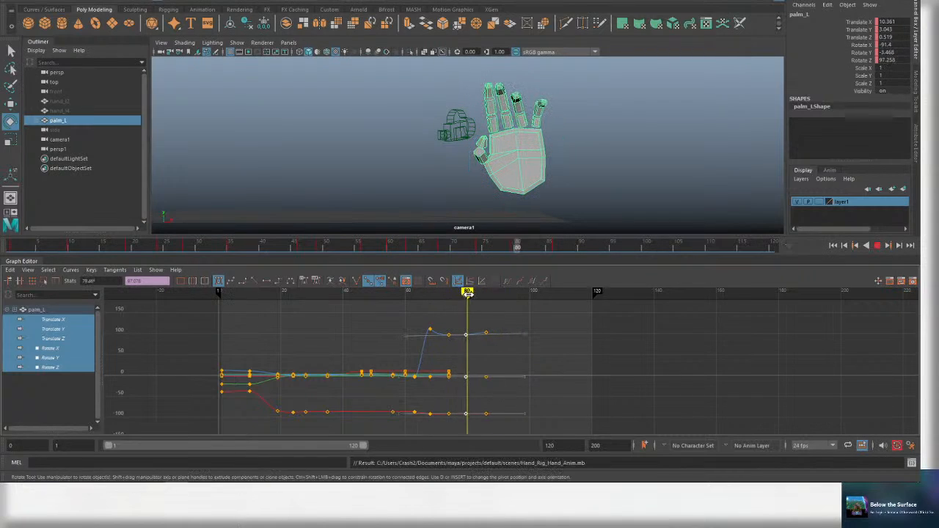
# Inspect the curve keys around frame 60 before the turn and step forward to the key at frame 86.
pyautogui.moveTo(471, 292); pyautogui.dragTo(405, 292)
pyautogui.keyDown('alt'); pyautogui.moveTo(417, 336); pyautogui.dragTo(423, 308, button='middle'); pyautogui.keyUp('alt')
pyautogui.scroll(3, 419, 354)
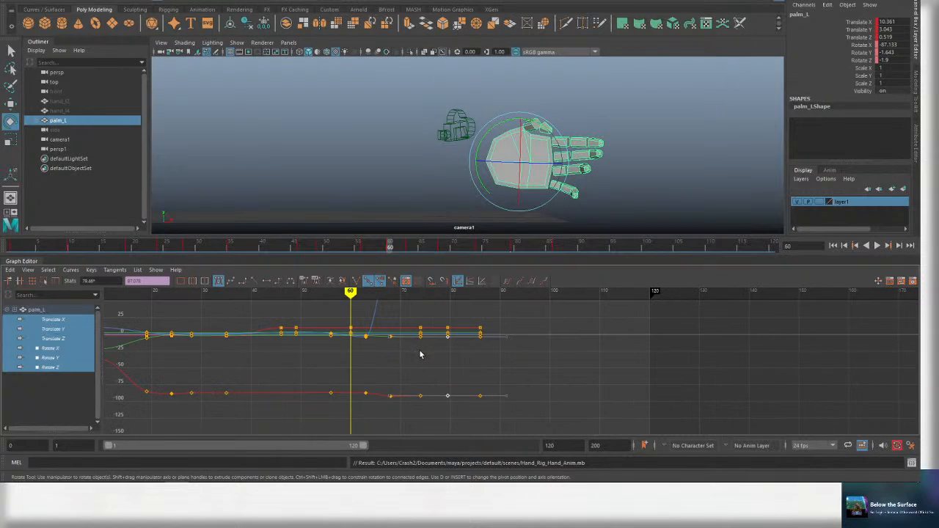
pyautogui.keyDown('alt'); pyautogui.moveTo(362, 350); pyautogui.dragTo(399, 368, button='middle'); pyautogui.keyUp('alt')
pyautogui.moveTo(385, 433); pyautogui.dragTo(384, 432)
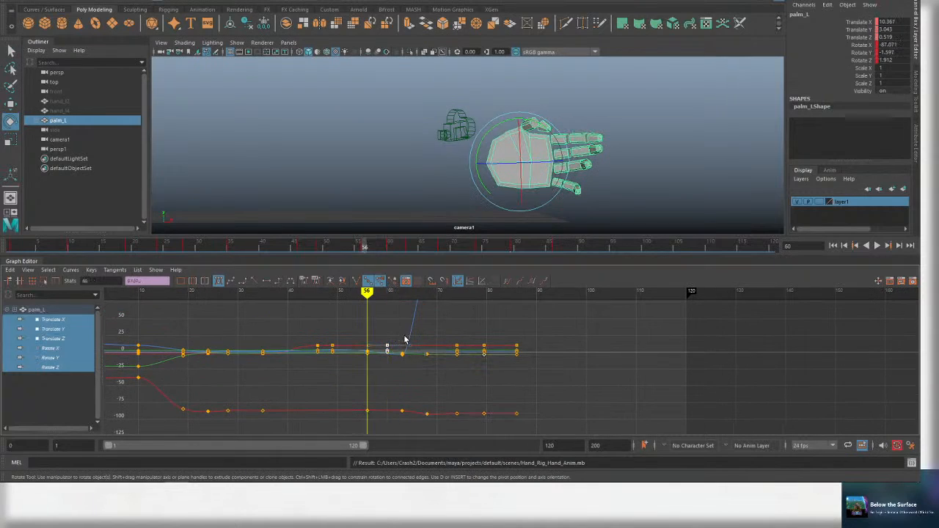
pyautogui.press('.')
pyautogui.press('.')
pyautogui.press('.')
pyautogui.press('.')
pyautogui.press('.')
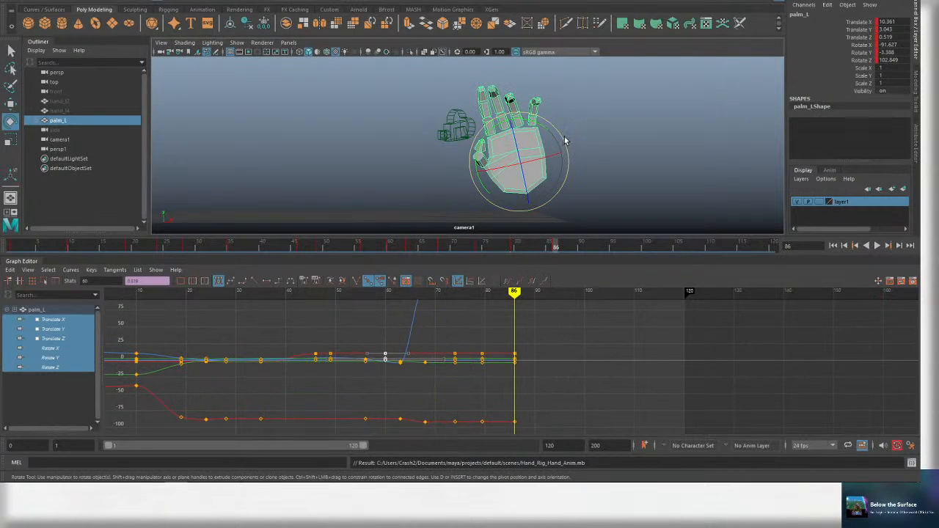
# Rotate the hand back down to about 14.5 in Rotate Z at frame 86 and save the scene.
pyautogui.moveTo(565, 143); pyautogui.dragTo(538, 155)
pyautogui.press('e')
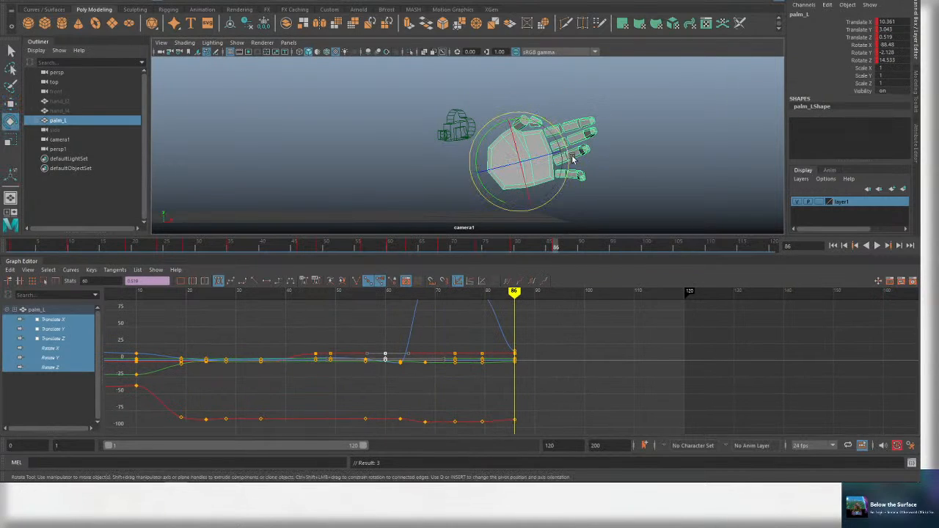
pyautogui.hotkey('ctrl', 's')
pyautogui.hotkey('ctrl', 's')
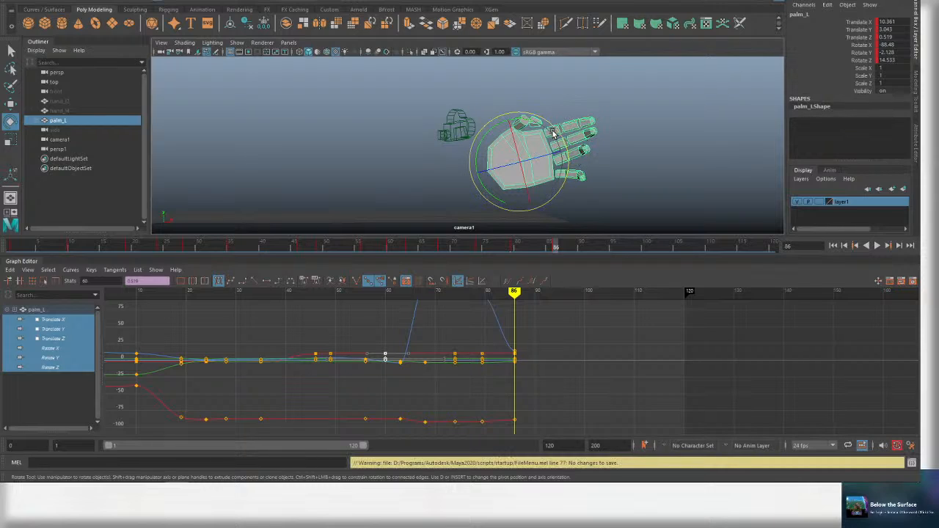
# Rotate the hand to about -2.1 in Rotate Z, move it to about 10.8 in X and 2.56 in Y, and save.
pyautogui.moveTo(564, 140); pyautogui.dragTo(532, 173)
pyautogui.hotkey('ctrl', 's')
pyautogui.press('w')
pyautogui.hotkey('ctrl', 's')
pyautogui.hotkey('ctrl', 's')
pyautogui.hotkey('ctrl', 's')
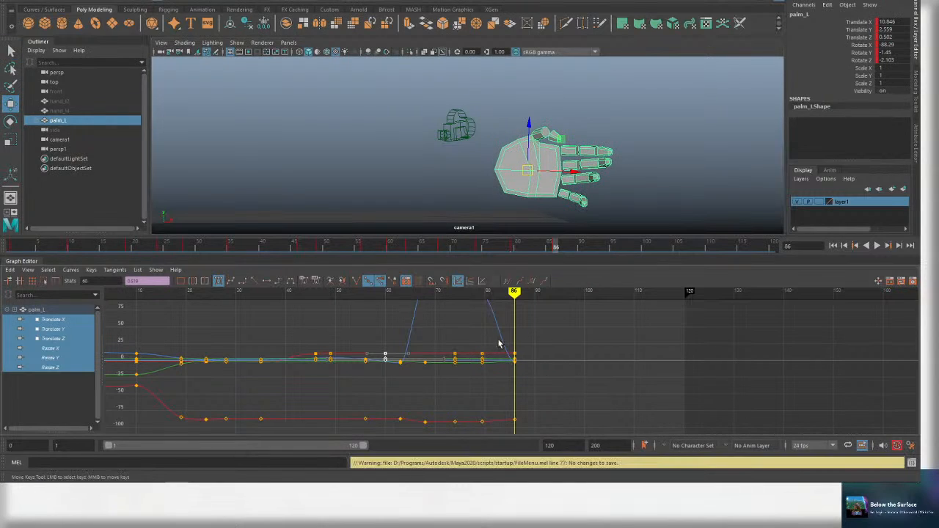
# Scrub back to before the turn, play back the hand's new downward return and save the scene.
pyautogui.moveTo(518, 294); pyautogui.dragTo(279, 294)
pyautogui.hotkey('alt', 'v')
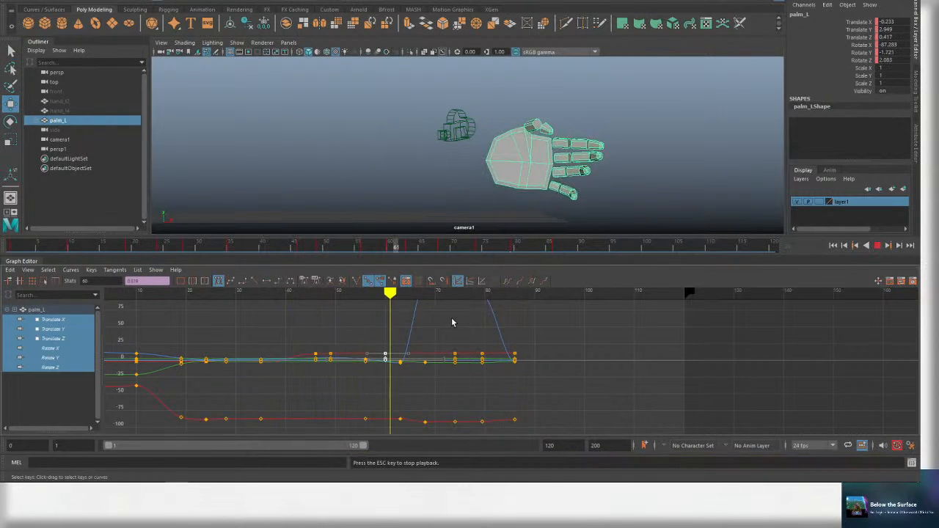
pyautogui.press('Escape')
pyautogui.hotkey('ctrl', 's')
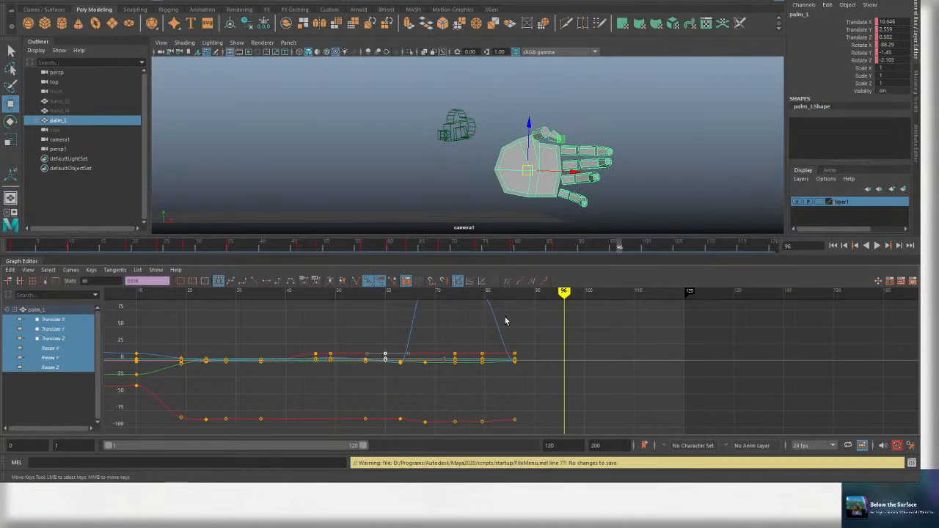
# Select all translate and rotate keys at frame 86, move them to about frame 92 and save the scene.
pyautogui.keyDown('alt'); pyautogui.moveTo(551, 332); pyautogui.dragTo(536, 340); pyautogui.keyUp('alt')
pyautogui.scroll(-3, 536, 339)
pyautogui.keyDown('alt'); pyautogui.moveTo(546, 333); pyautogui.dragTo(510, 336, button='middle'); pyautogui.keyUp('alt')
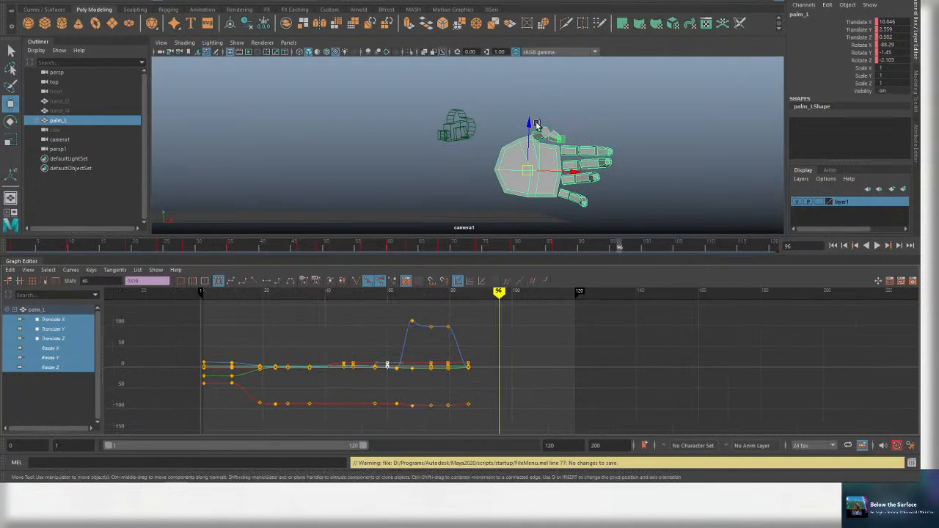
pyautogui.press('q')
pyautogui.press('e')
pyautogui.hotkey('ctrl', 's')
pyautogui.keyDown('alt'); pyautogui.moveTo(472, 383); pyautogui.dragTo(455, 379, button='middle'); pyautogui.keyUp('alt')
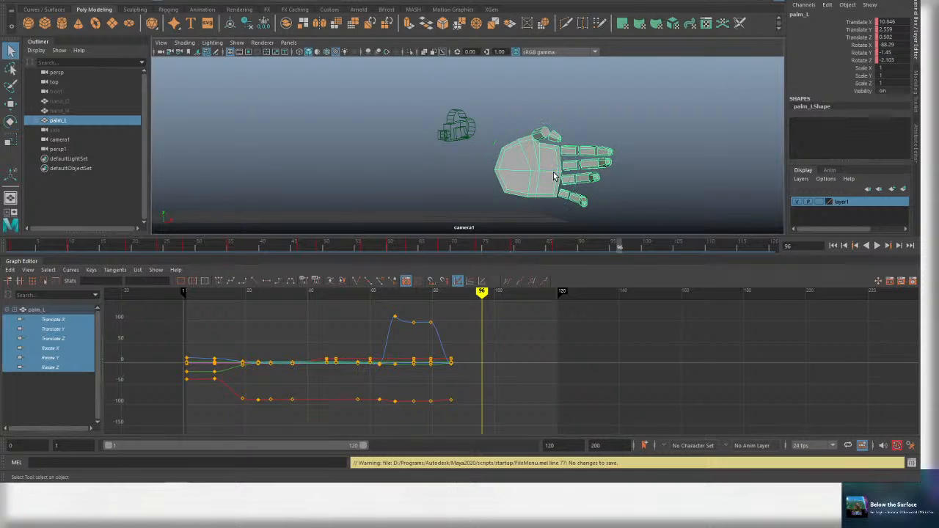
pyautogui.moveTo(443, 429); pyautogui.dragTo(442, 430)
pyautogui.keyDown('shift'); pyautogui.moveTo(469, 401); pyautogui.dragTo(489, 401, button='middle'); pyautogui.keyUp('shift')
pyautogui.hotkey('ctrl', 's')
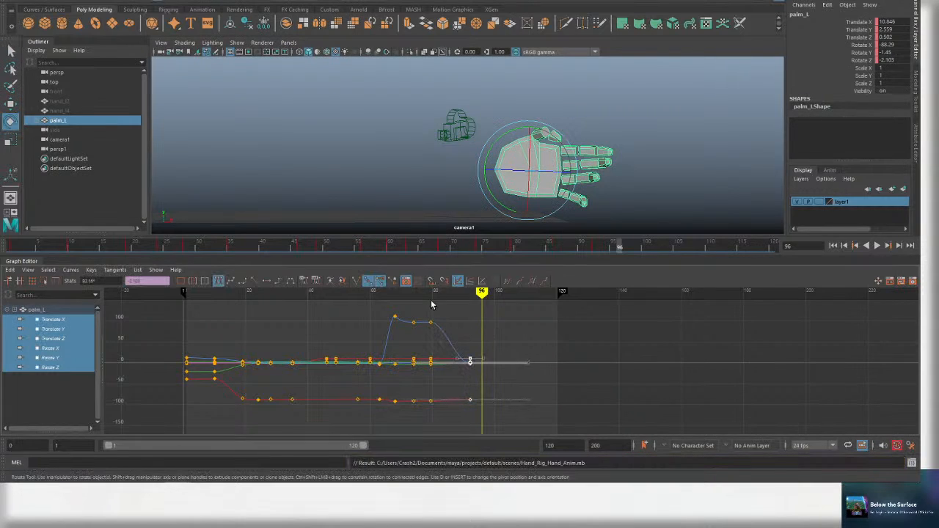
pyautogui.hotkey('ctrl', 's')
# Play back the hand's return from around frame 74 to check its slower timing and save the scene.
pyautogui.moveTo(440, 295); pyautogui.dragTo(420, 298)
pyautogui.hotkey('alt', 'v')
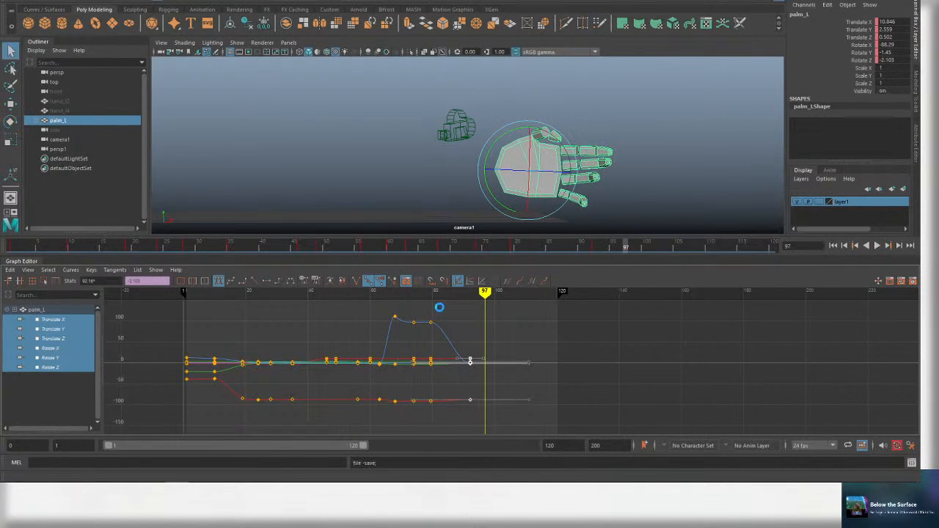
pyautogui.click(378, 293)
pyautogui.hotkey('alt', 'v')
pyautogui.hotkey('alt', 'v')
pyautogui.hotkey('ctrl', 's')
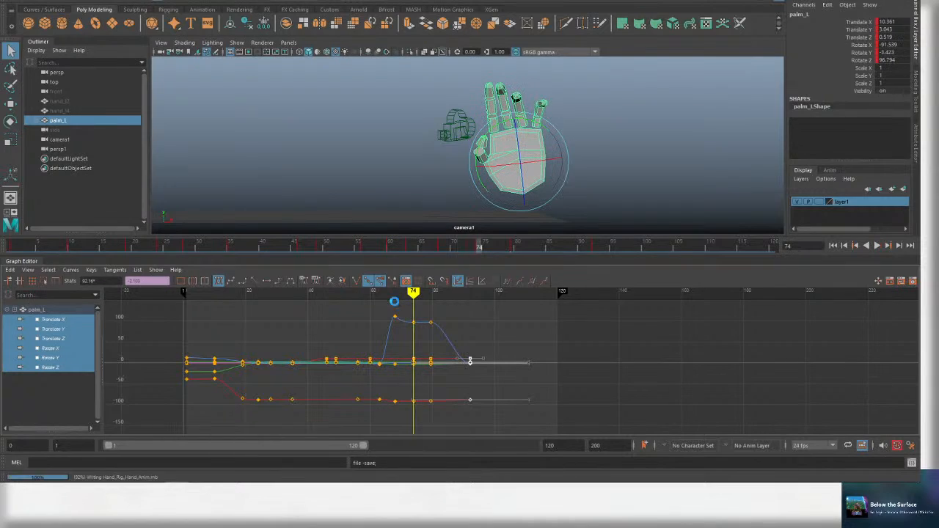
pyautogui.hotkey('ctrl', 's')
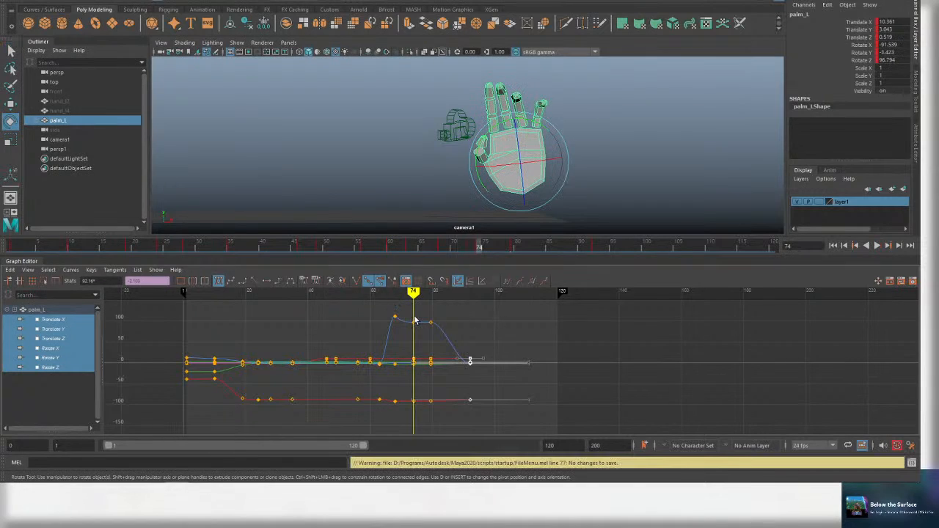
pyautogui.keyDown('alt'); pyautogui.moveTo(435, 319); pyautogui.dragTo(401, 316, button='middle'); pyautogui.keyUp('alt')
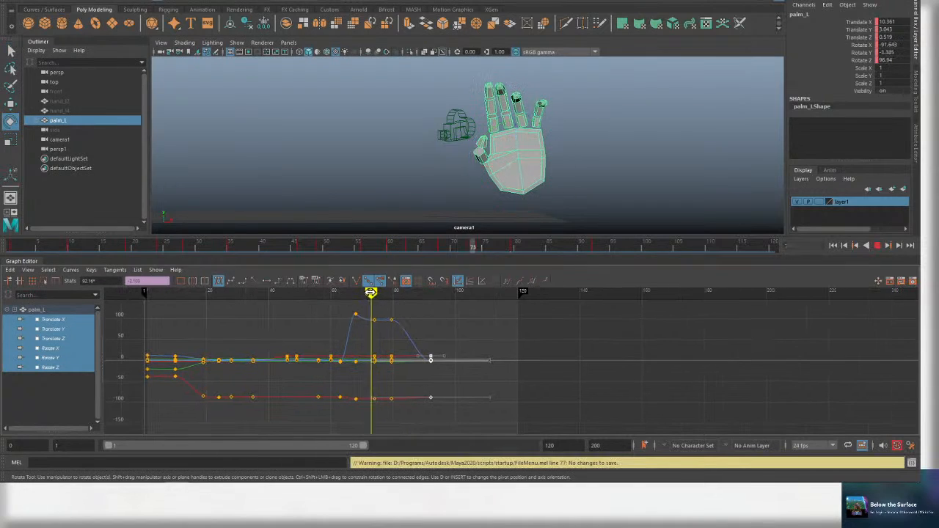
pyautogui.hotkey('alt', 'v')
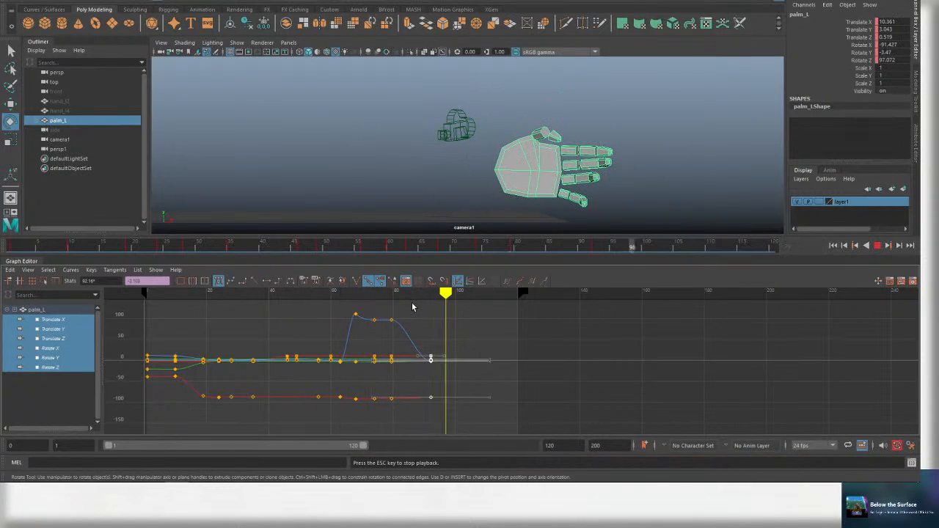
pyautogui.hotkey('alt', 'v')
pyautogui.hotkey('ctrl', 's')
# Replay the upward turn and the return repeatedly from around frame 60 to judge the timing, saving the scene.
pyautogui.moveTo(371, 293); pyautogui.dragTo(327, 295)
pyautogui.hotkey('alt', 'v')
pyautogui.hotkey('alt', 'v')
pyautogui.hotkey('alt', 'v')
pyautogui.hotkey('alt', 'v')
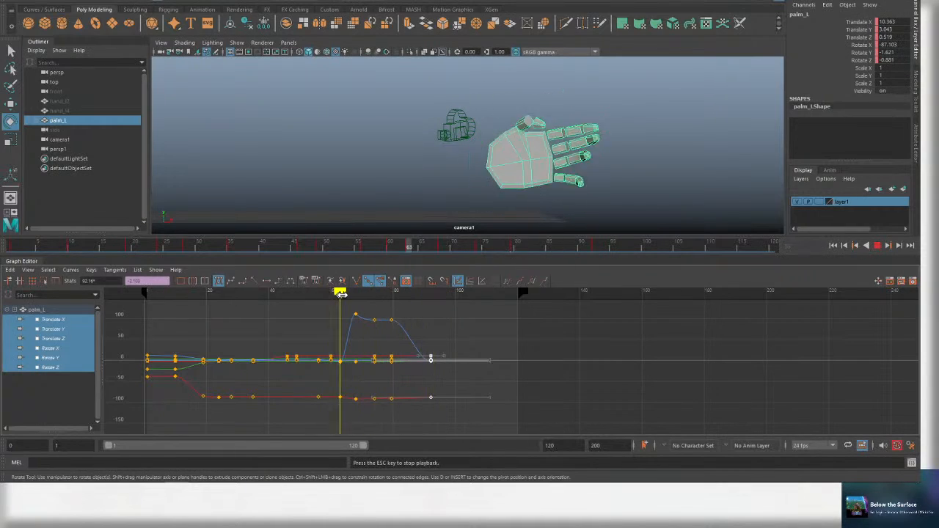
pyautogui.hotkey('alt', 'v')
pyautogui.hotkey('ctrl', 's')
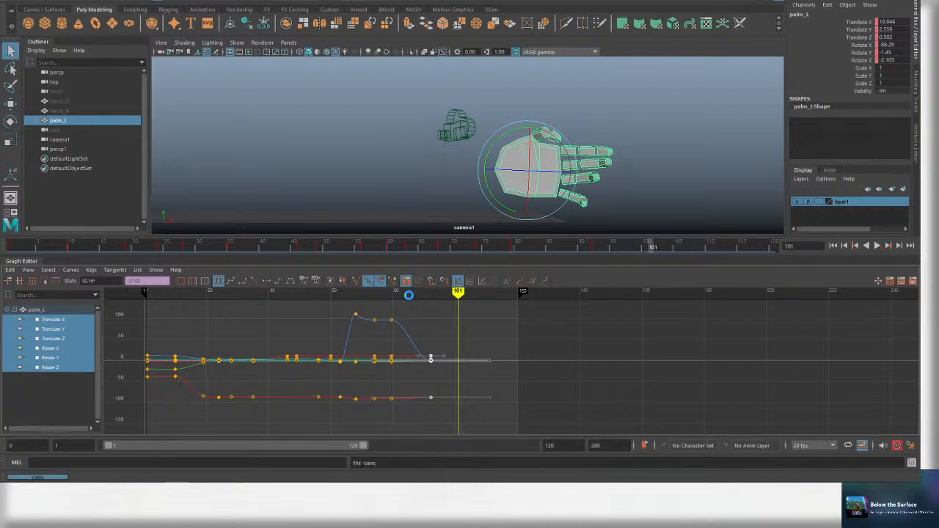
pyautogui.moveTo(408, 295); pyautogui.dragTo(365, 292)
pyautogui.hotkey('alt', 'v')
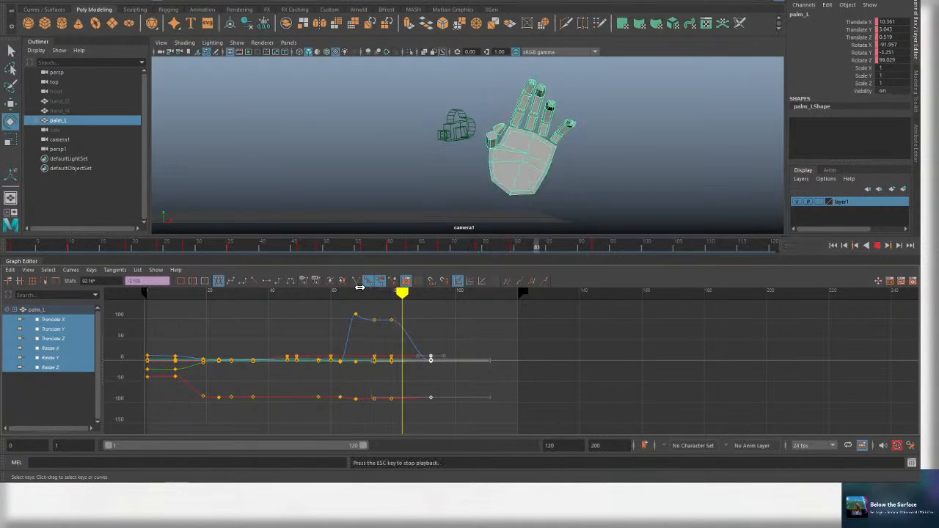
pyautogui.press('Escape')
pyautogui.hotkey('ctrl', 's')
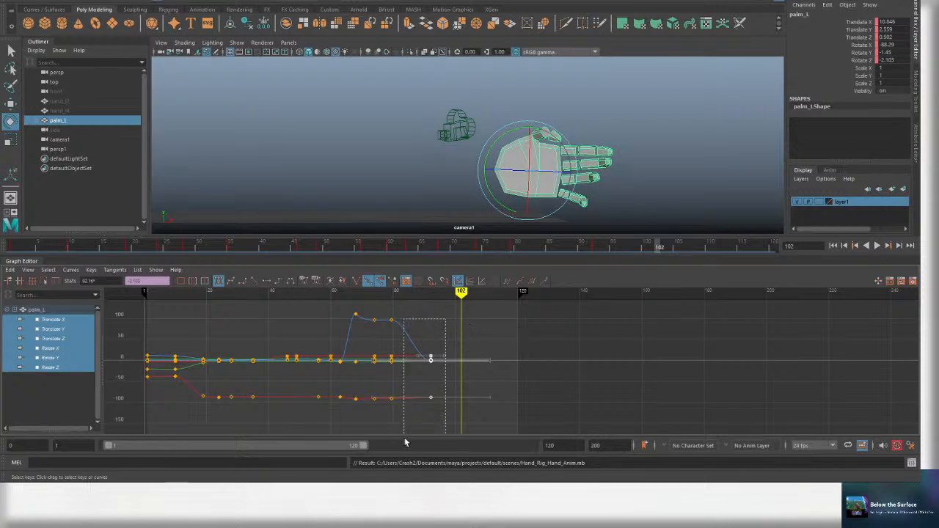
# Move the final keys to about frame 97.5, frame the return section of the curves and save the scene.
pyautogui.keyDown('shift'); pyautogui.moveTo(466, 401); pyautogui.dragTo(483, 401, button='middle'); pyautogui.keyUp('shift')
pyautogui.moveTo(413, 309); pyautogui.dragTo(386, 341)
pyautogui.press('f')
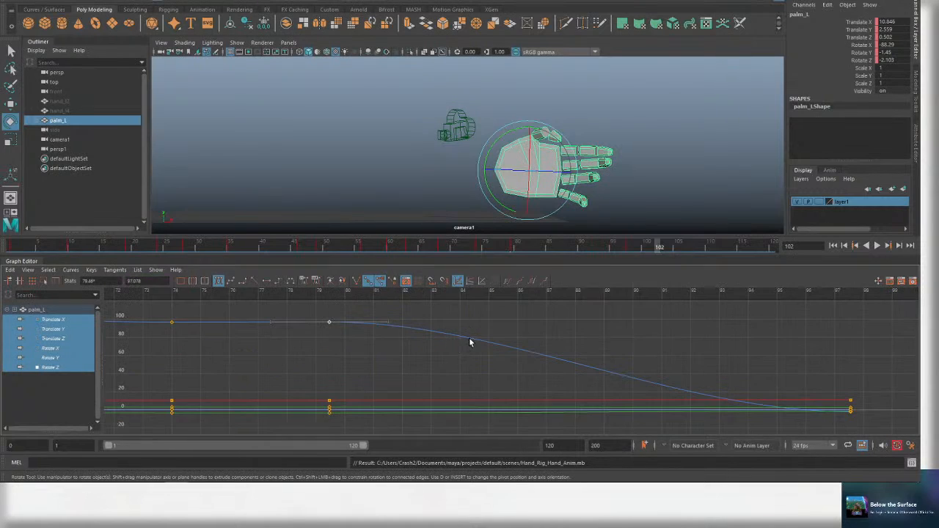
pyautogui.press('a')
pyautogui.hotkey('ctrl', 's')
# Isolate palm_L's Rotate Z curve, save the scene and tilt the outgoing tangent of its key near frame 79.5 slightly downward.
pyautogui.click(69, 329)
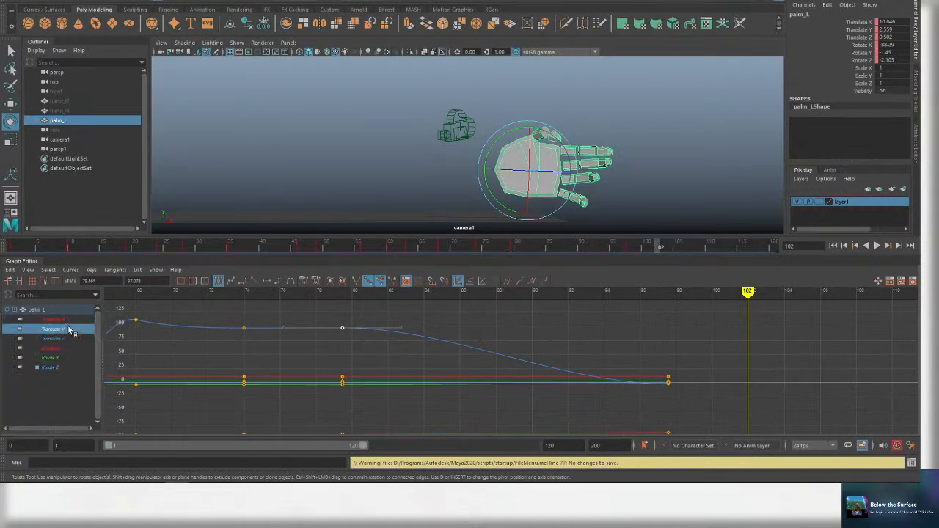
pyautogui.click(67, 349)
pyautogui.click(68, 359)
pyautogui.click(73, 367)
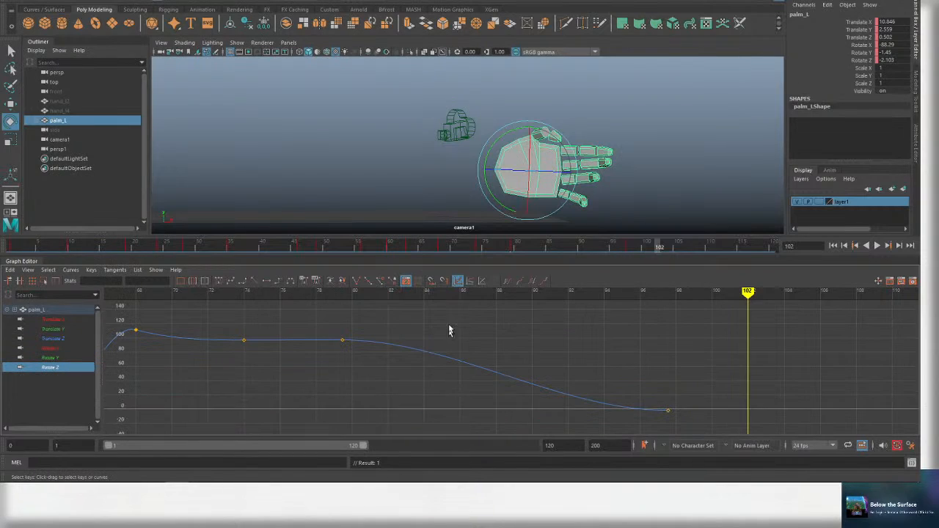
pyautogui.hotkey('ctrl', 's')
pyautogui.moveTo(390, 346); pyautogui.dragTo(390, 350)
pyautogui.moveTo(437, 343); pyautogui.dragTo(438, 347, button='middle')
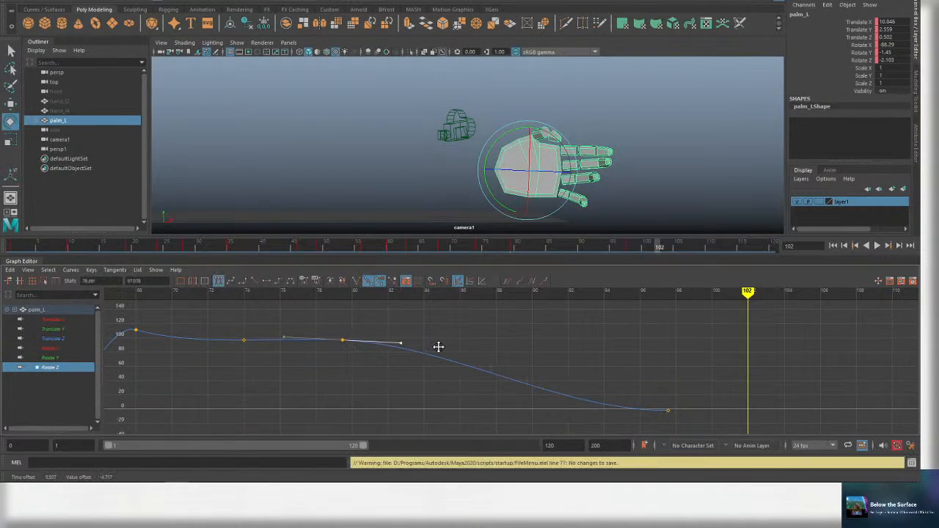
# Make the final Rotate Z key's tangents weighted, lengthen its incoming handle for a softer ease-in, save and play back from about frame 78.
pyautogui.rightClick(687, 390)
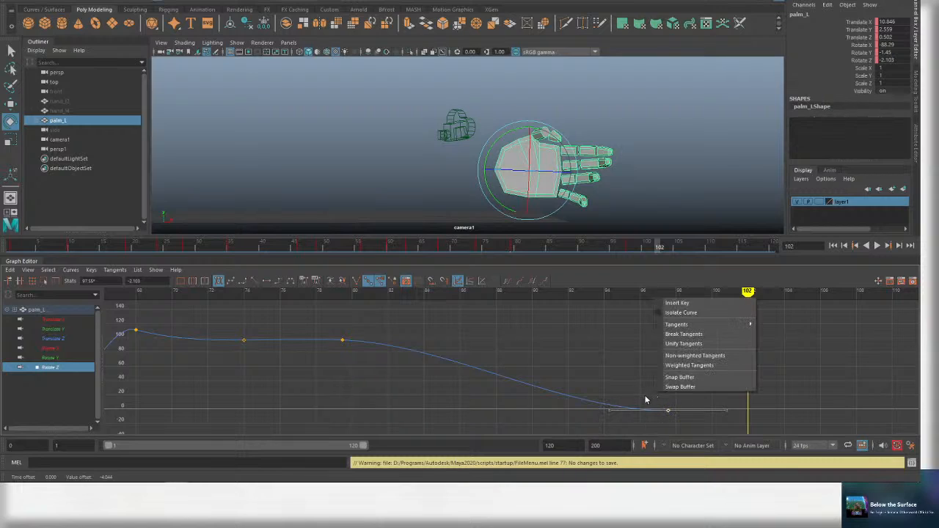
pyautogui.click(685, 369)
pyautogui.moveTo(551, 403); pyautogui.dragTo(581, 421)
pyautogui.moveTo(580, 421); pyautogui.dragTo(513, 407, button='middle')
pyautogui.hotkey('ctrl', 's')
pyautogui.moveTo(335, 292); pyautogui.dragTo(324, 308)
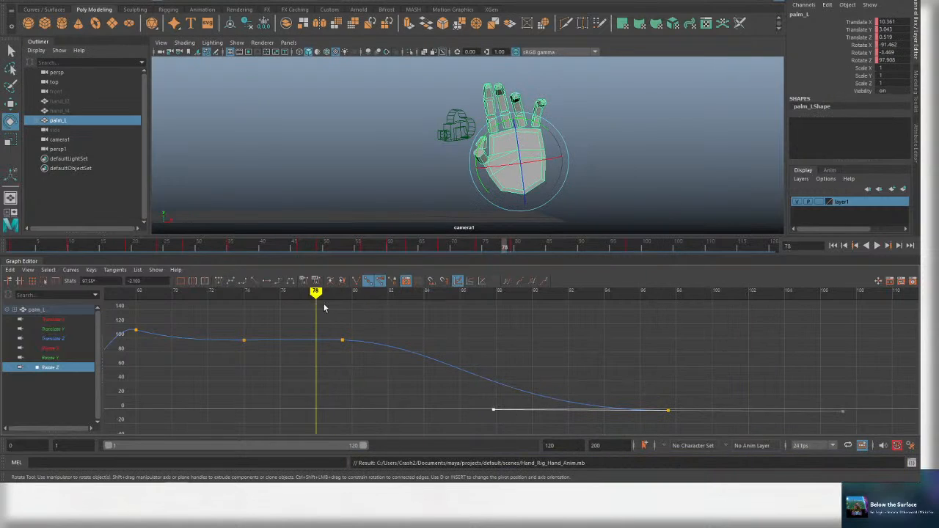
pyautogui.hotkey('alt', 'v')
pyautogui.hotkey('alt', 'v')
pyautogui.scroll(-3, 394, 317)
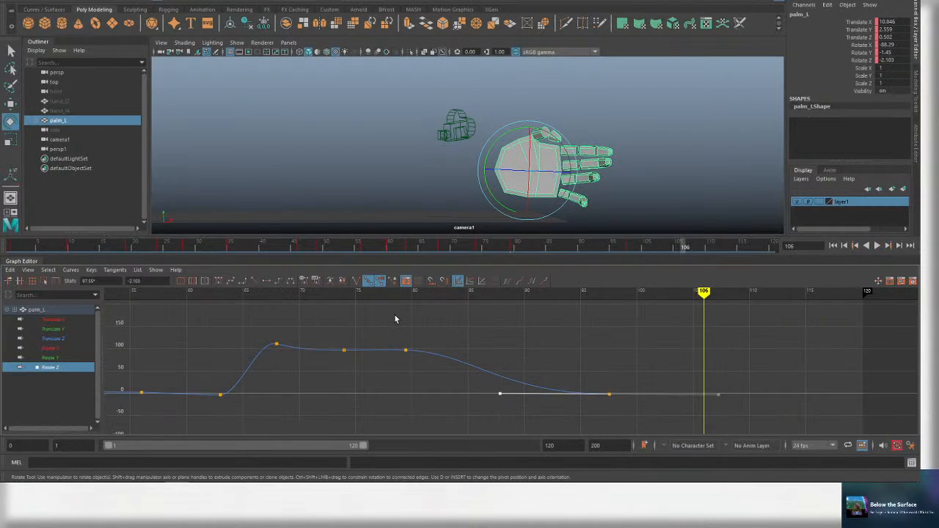
pyautogui.moveTo(495, 405); pyautogui.dragTo(497, 405)
pyautogui.moveTo(497, 406); pyautogui.dragTo(527, 405, button='middle')
pyautogui.hotkey('ctrl', 'z')
# Lengthen the outgoing tangent handle of the Rotate Z key near frame 79.5, save the scene and replay the start of the return.
pyautogui.moveTo(442, 331); pyautogui.dragTo(422, 338)
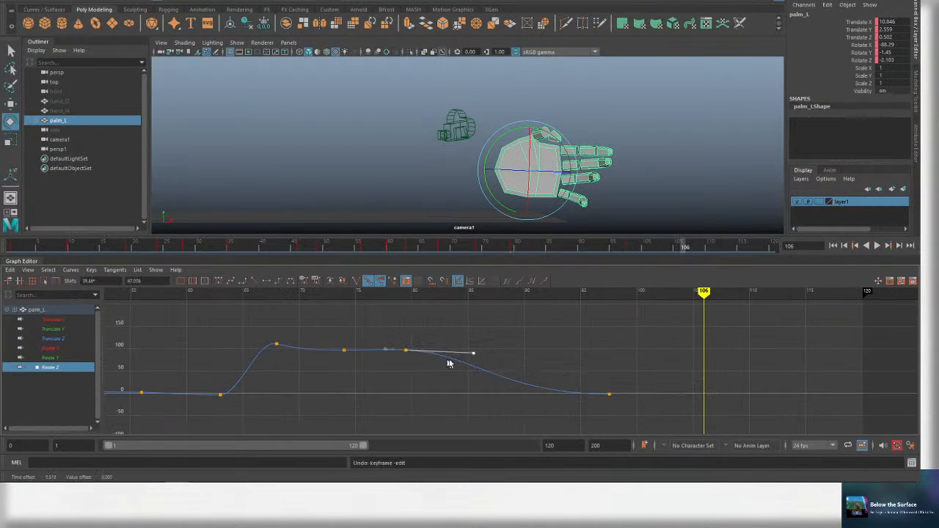
pyautogui.scroll(4, 403, 364)
pyautogui.keyDown('alt'); pyautogui.moveTo(370, 331); pyautogui.dragTo(555, 371, button='middle'); pyautogui.keyUp('alt')
pyautogui.hotkey('ctrl', 's')
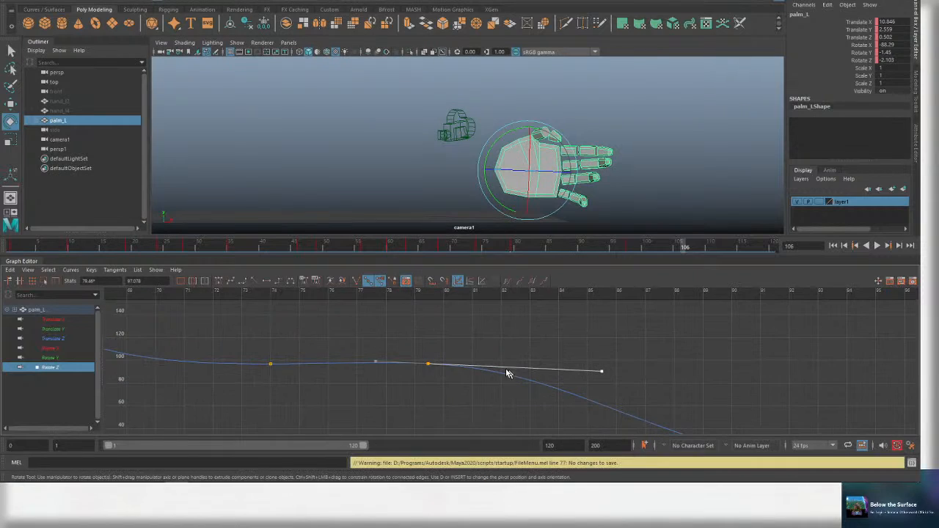
pyautogui.keyDown('alt'); pyautogui.moveTo(449, 358); pyautogui.dragTo(497, 375, button='middle'); pyautogui.keyUp('alt')
pyautogui.moveTo(377, 294); pyautogui.dragTo(317, 304)
pyautogui.hotkey('alt', 'v')
pyautogui.hotkey('alt', 'v')
# Shorten and level the tangent handles of the Rotate Z key near frame 79.5, save the scene and play back the return.
pyautogui.click(476, 380)
pyautogui.hotkey('ctrl', 's')
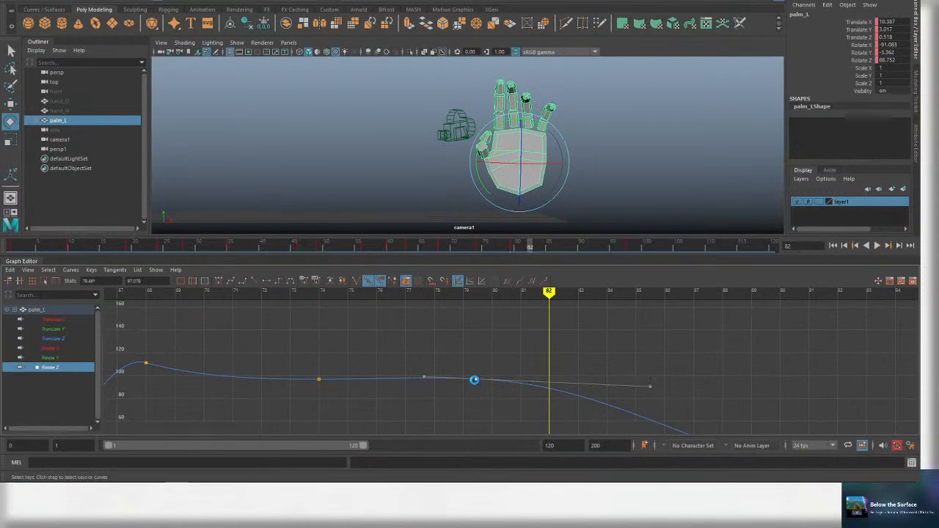
pyautogui.rightClick(475, 381)
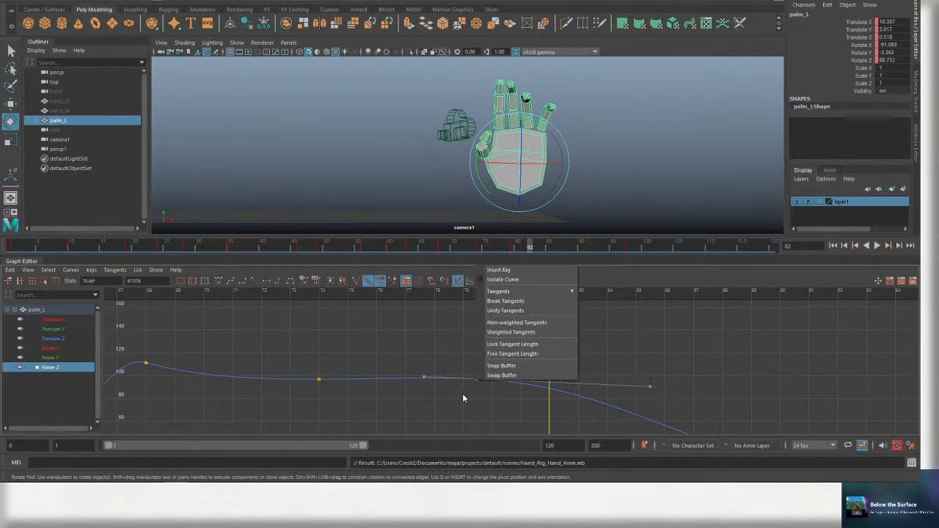
pyautogui.click(516, 324)
pyautogui.moveTo(532, 389); pyautogui.dragTo(504, 389, button='middle')
pyautogui.scroll(-6, 505, 390)
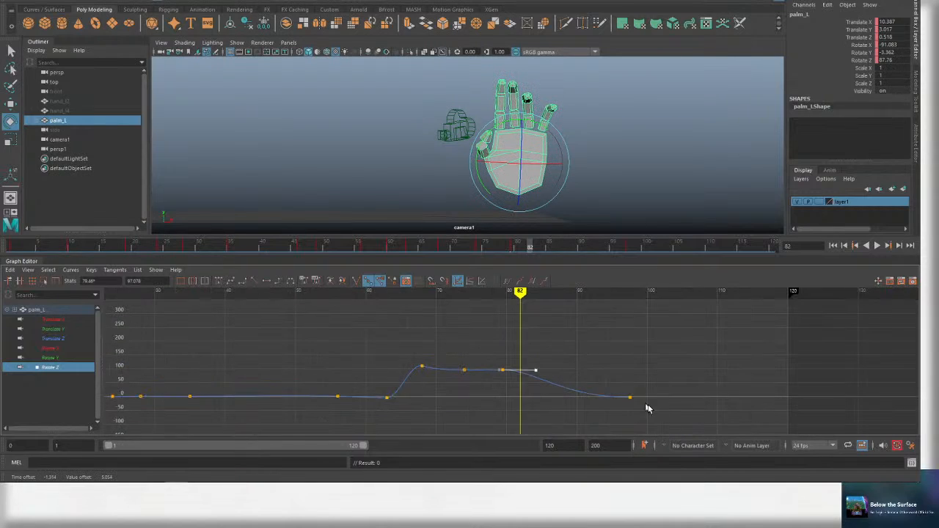
pyautogui.keyDown('alt'); pyautogui.moveTo(648, 408); pyautogui.dragTo(568, 391, button='middle'); pyautogui.keyUp('alt')
pyautogui.hotkey('ctrl', 's')
pyautogui.scroll(2, 567, 378)
pyautogui.hotkey('alt', 'v')
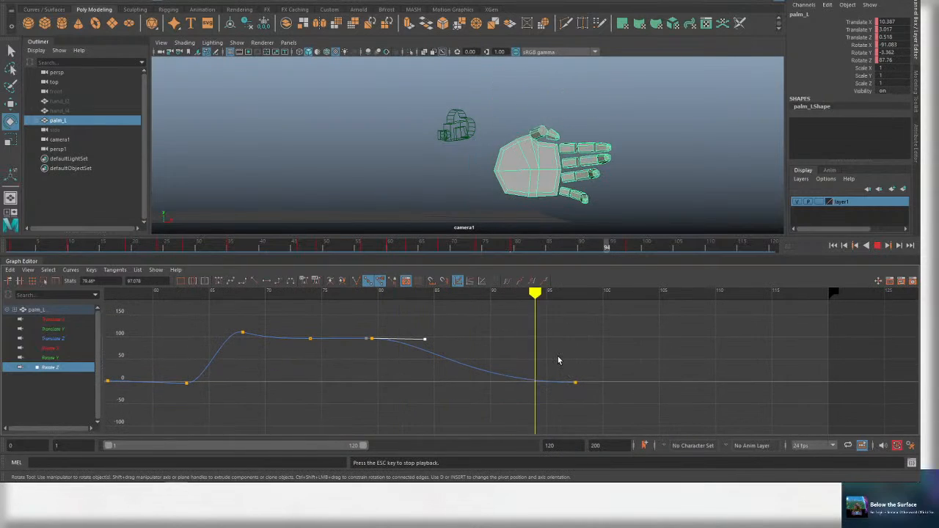
pyautogui.press('Escape')
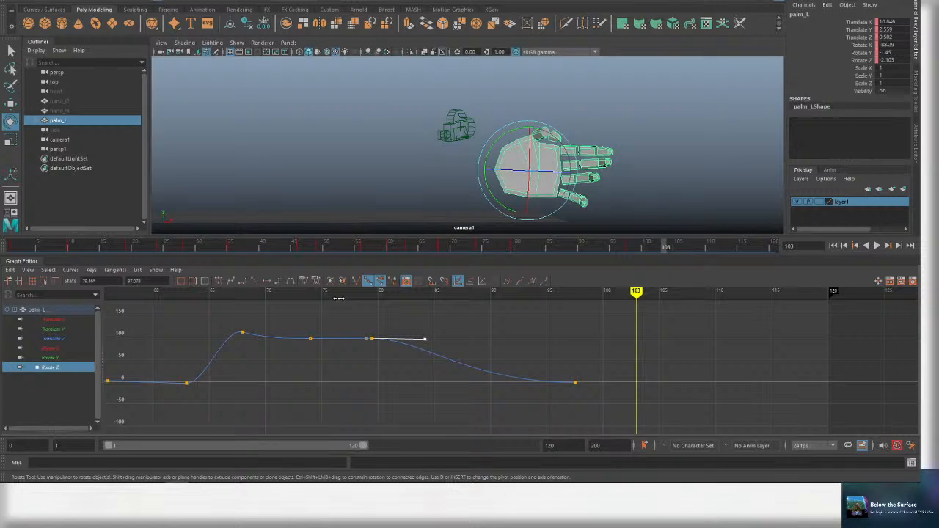
# Isolate the translate curves, turn on time snapping, move their keys near frame 79.5 to frame 80, save and play back.
pyautogui.moveTo(66, 340); pyautogui.dragTo(63, 321)
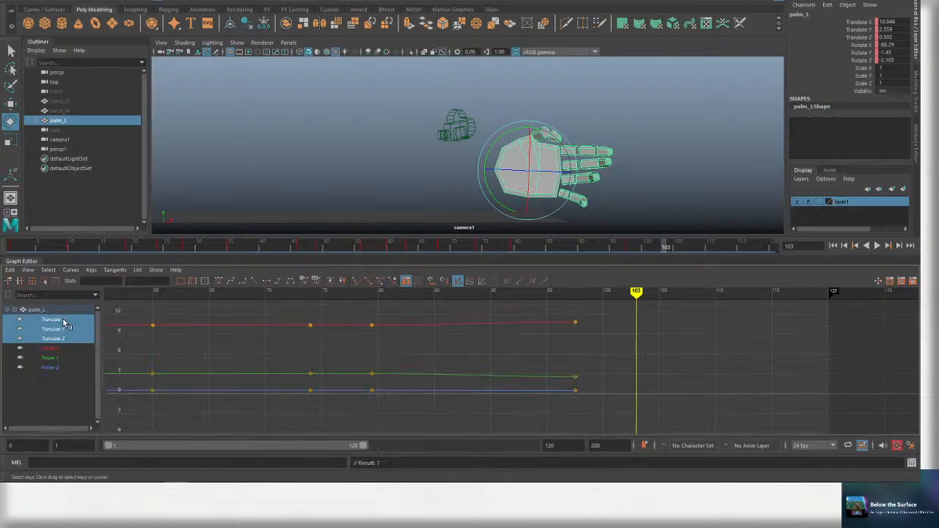
pyautogui.hotkey('ctrl', 's')
pyautogui.moveTo(534, 298); pyautogui.dragTo(373, 299)
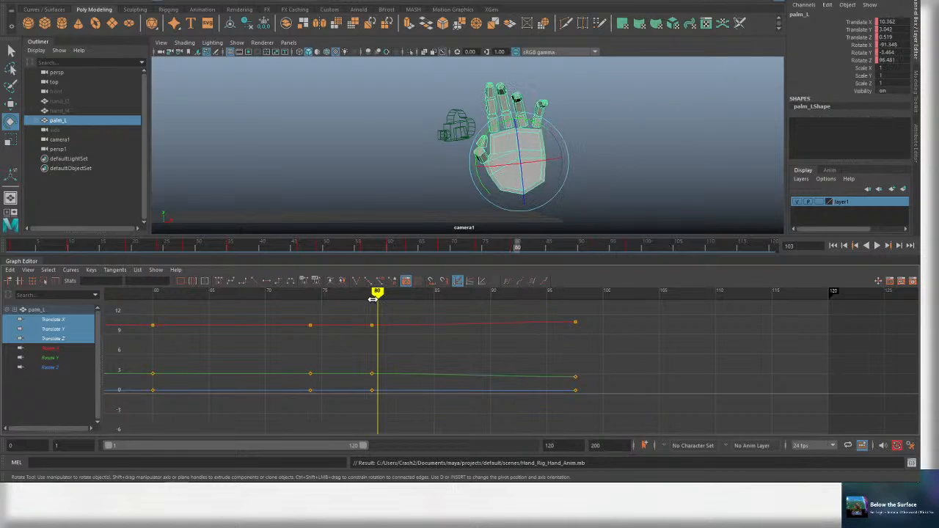
pyautogui.click(432, 283)
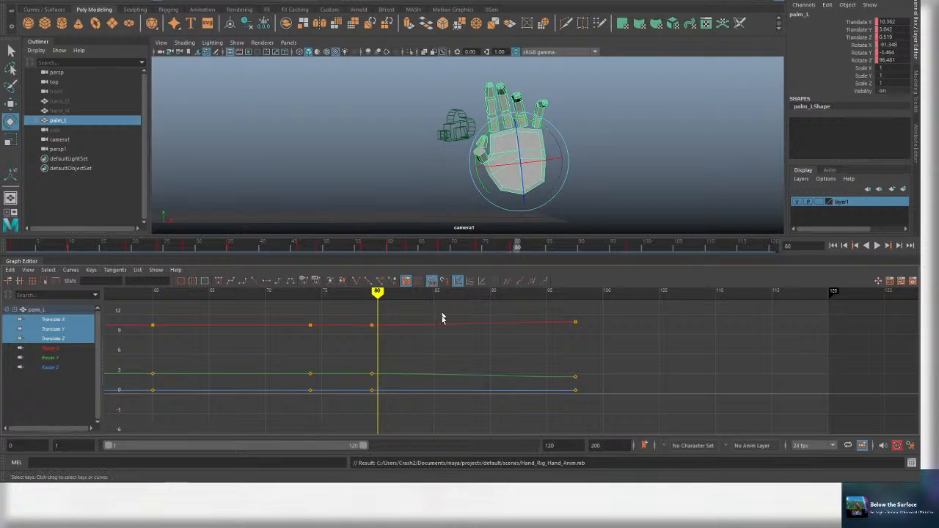
pyautogui.press('f')
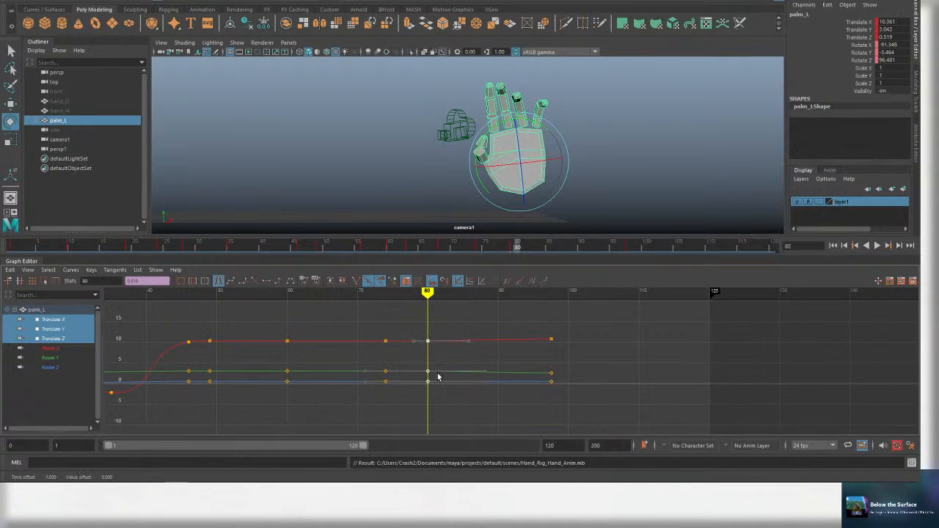
pyautogui.hotkey('ctrl', 's')
pyautogui.hotkey('alt', 'v')
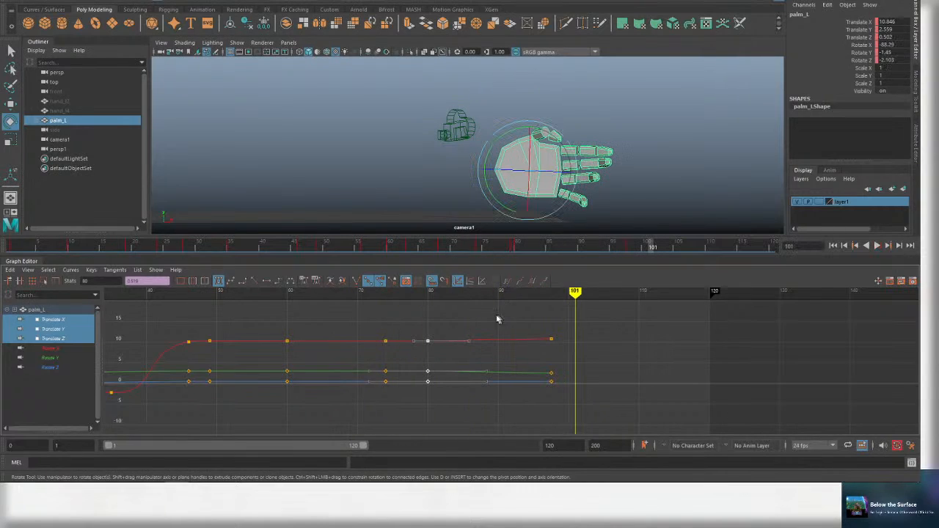
pyautogui.press('Escape')
# Show the rotate curves too, snap their keys near frame 79.5 to frame 80, move all final keys to frame 98 and play back.
pyautogui.keyDown('shift'); pyautogui.click(66, 367); pyautogui.keyUp('shift')
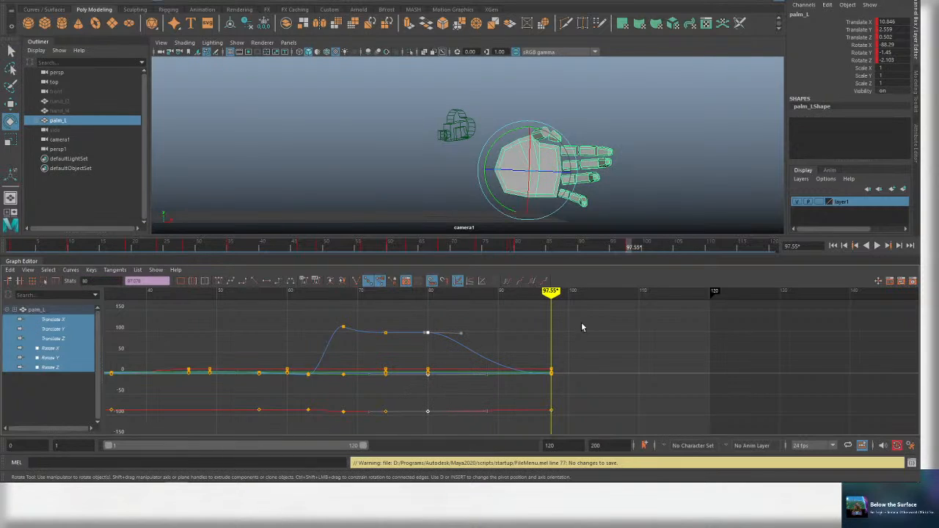
pyautogui.moveTo(582, 323); pyautogui.dragTo(536, 435)
pyautogui.keyDown('shift'); pyautogui.moveTo(563, 385); pyautogui.dragTo(559, 387, button='middle'); pyautogui.keyUp('shift')
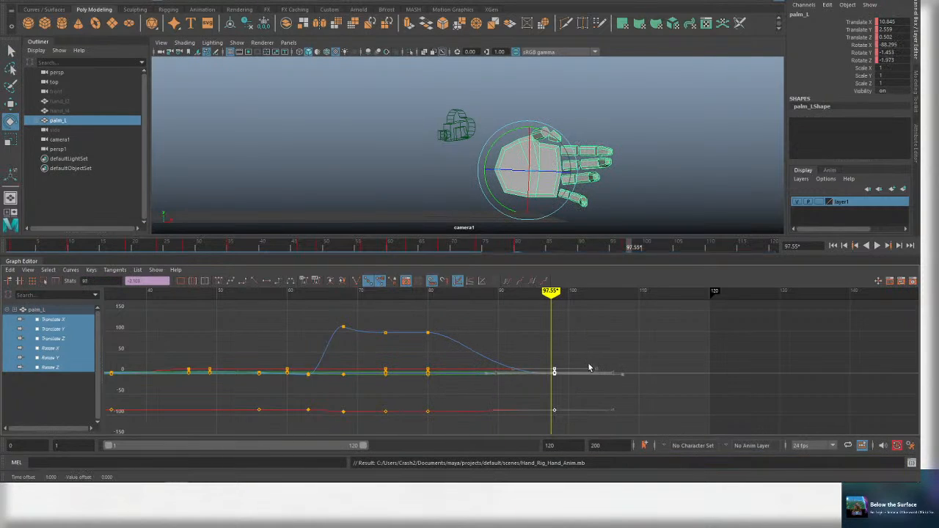
pyautogui.hotkey('alt', 'v')
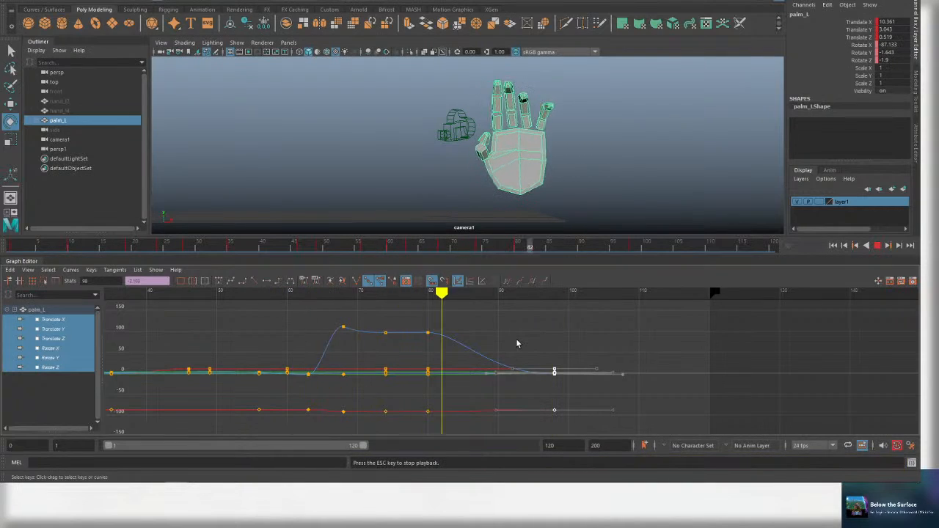
pyautogui.press('Escape')
# Scrub around frames 73 to 80 with only the translate curves shown, isolate the rotate curves and save the scene.
pyautogui.click(52, 319)
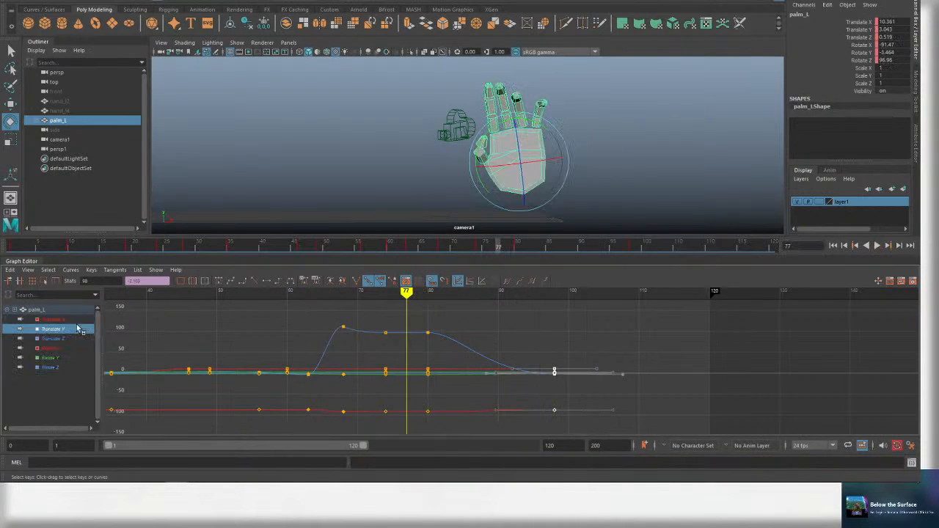
pyautogui.keyDown('shift'); pyautogui.click(53, 338); pyautogui.keyUp('shift')
pyautogui.hotkey('ctrl', 's')
pyautogui.moveTo(391, 296)
pyautogui.mouseDown()
pyautogui.moveTo(365, 293)
pyautogui.moveTo(484, 292)
pyautogui.moveTo(346, 294)
pyautogui.moveTo(447, 301)
pyautogui.moveTo(379, 308)
pyautogui.mouseUp()
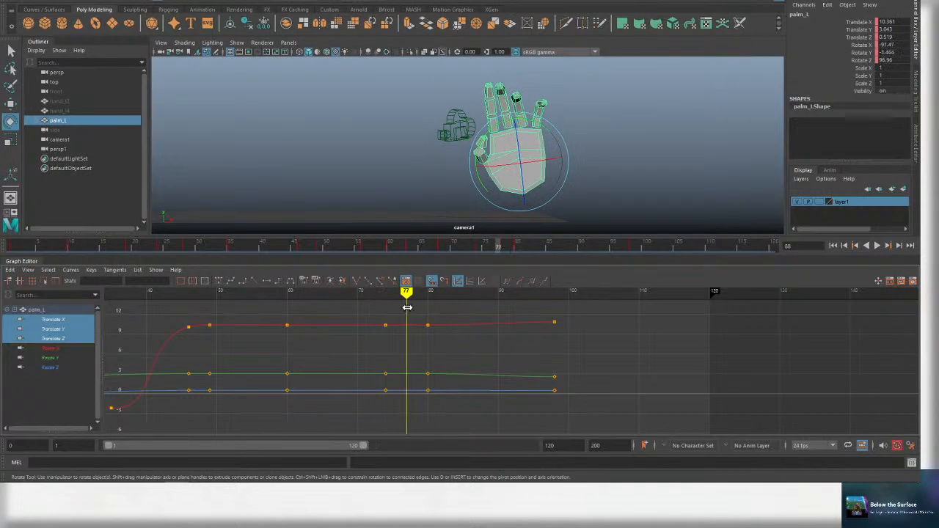
pyautogui.moveTo(73, 347); pyautogui.dragTo(80, 368)
pyautogui.hotkey('ctrl', 's')
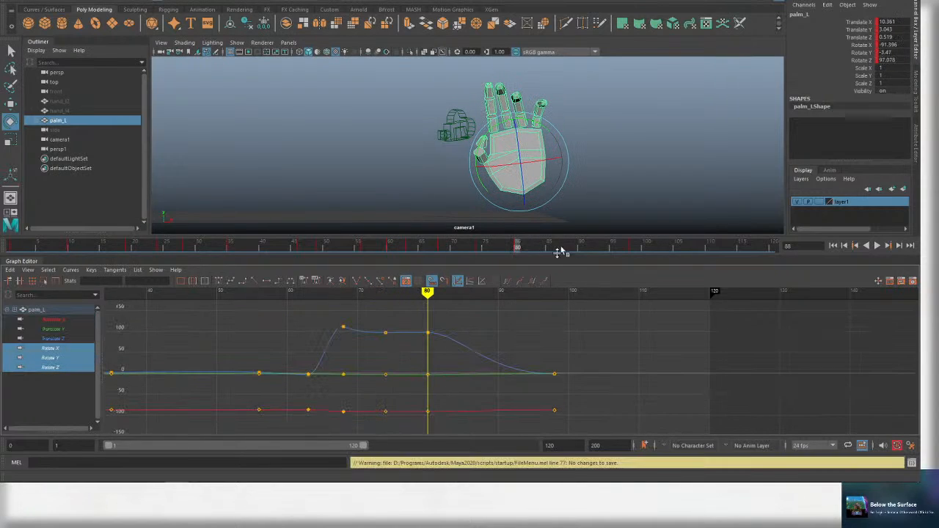
# Try rotating palm_L further at frame 80 to a Rotate Z of about 99.4, play it back and undo the rotation.
pyautogui.moveTo(565, 147); pyautogui.dragTo(565, 145)
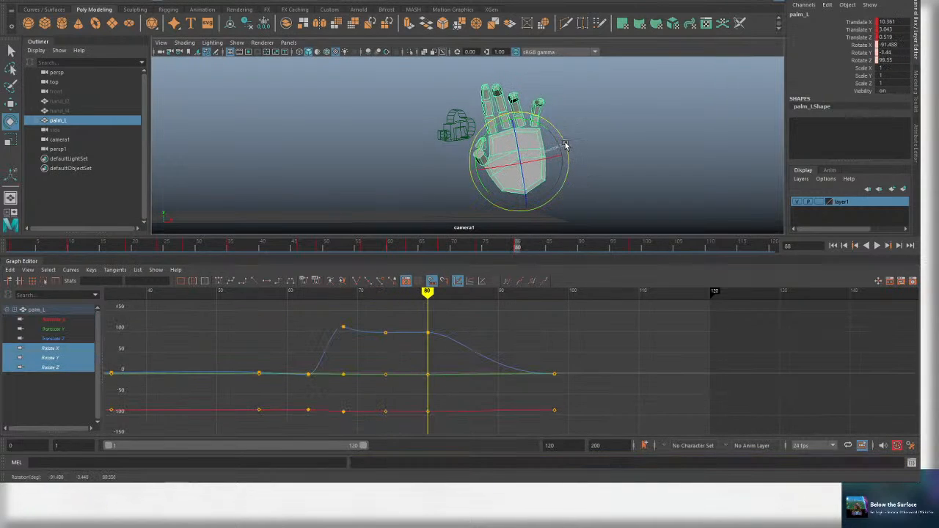
pyautogui.hotkey('alt', 'v')
pyautogui.click(379, 293)
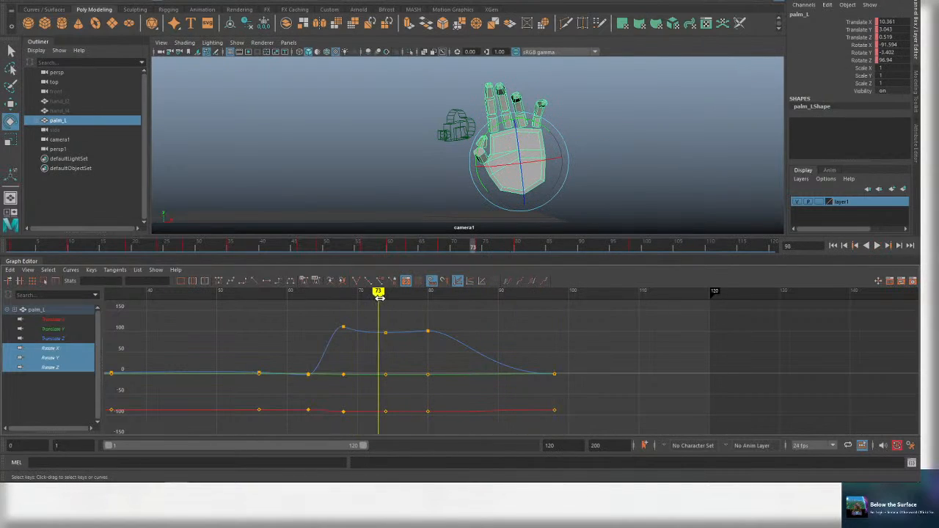
pyautogui.hotkey('ctrl', 'z')
# Rotate palm_L slightly at frame 80 to a Rotate Z of about 97.5, save the scene and replay the hold.
pyautogui.moveTo(406, 298); pyautogui.dragTo(428, 295)
pyautogui.hotkey('alt', 'v')
pyautogui.moveTo(550, 132); pyautogui.dragTo(552, 134)
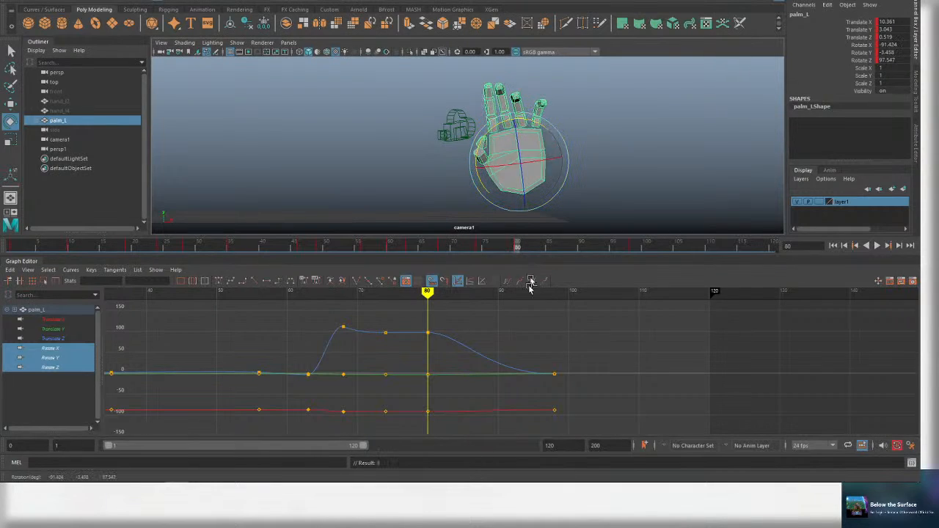
pyautogui.hotkey('ctrl', 's')
pyautogui.moveTo(344, 294); pyautogui.dragTo(448, 294)
pyautogui.hotkey('alt', 'v')
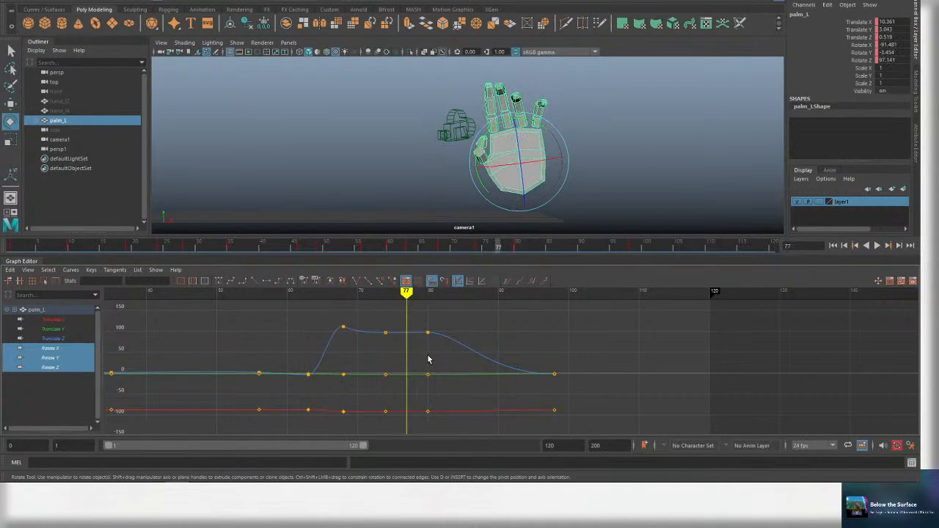
# Key palm_L's rotation at frame 77, save the scene and move the rotate keys at frame 80 to frame 83.
pyautogui.moveTo(452, 462); pyautogui.dragTo(452, 461)
pyautogui.hotkey('ctrl', 's')
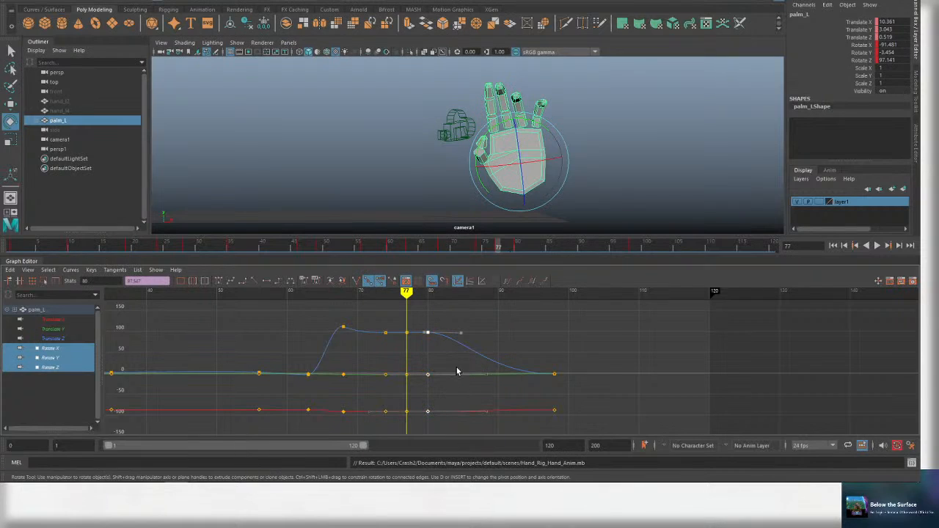
pyautogui.keyDown('shift'); pyautogui.moveTo(460, 367); pyautogui.dragTo(484, 366, button='middle'); pyautogui.keyUp('shift')
# Move the final rotate keys to frame 101 and play back the turn and return from around frame 52.
pyautogui.moveTo(540, 394); pyautogui.dragTo(541, 398)
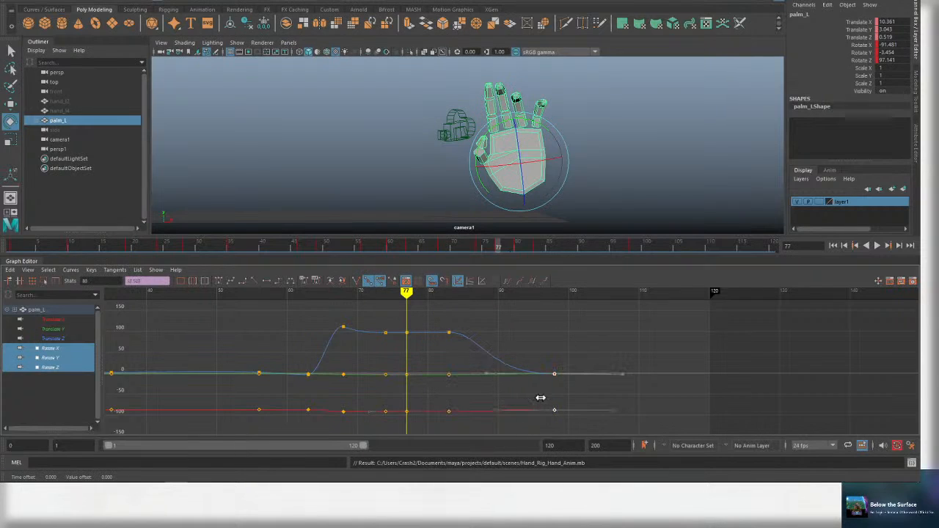
pyautogui.hotkey('alt', 'v')
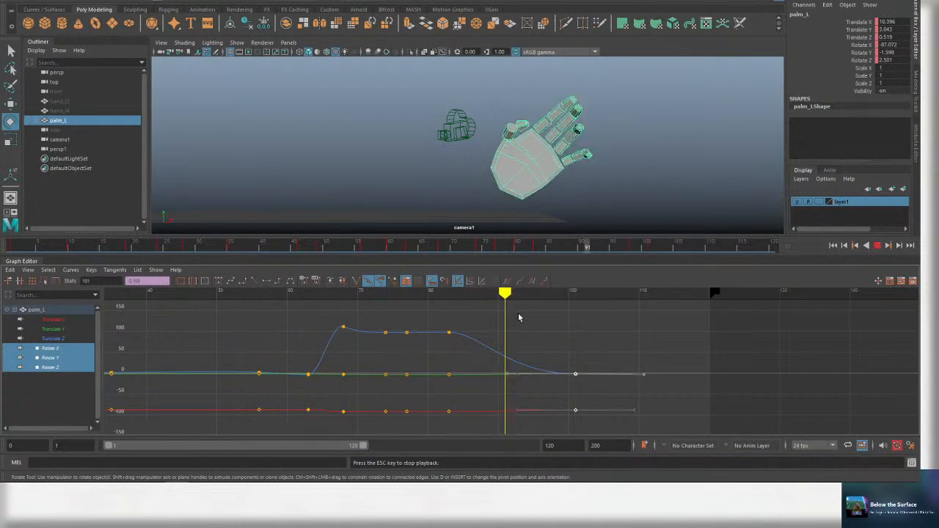
pyautogui.press('Escape')
pyautogui.moveTo(490, 297); pyautogui.dragTo(229, 310)
pyautogui.hotkey('alt', 'v')
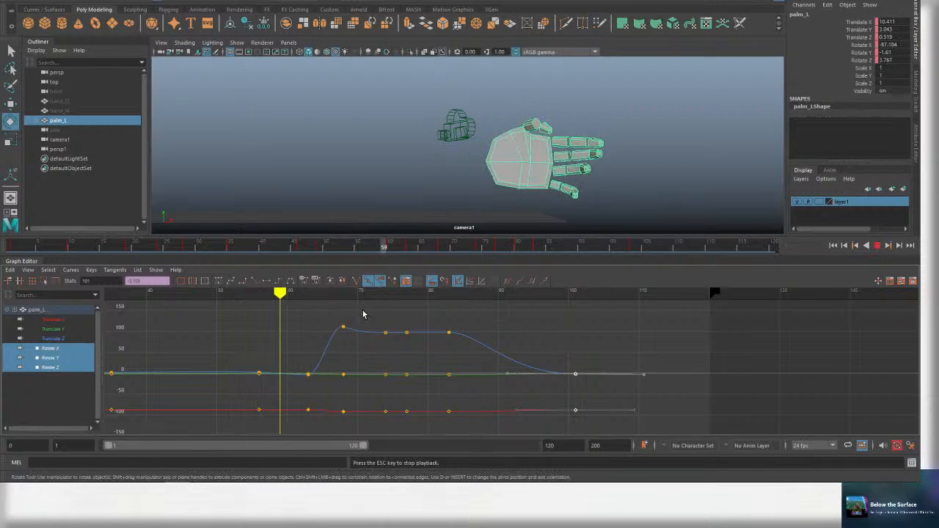
pyautogui.hotkey('alt', 'v')
# Flatten the outgoing tangent of the Rotate Z overshoot key at frame 68, scrub through the upward turn and save the scene.
pyautogui.click(344, 327)
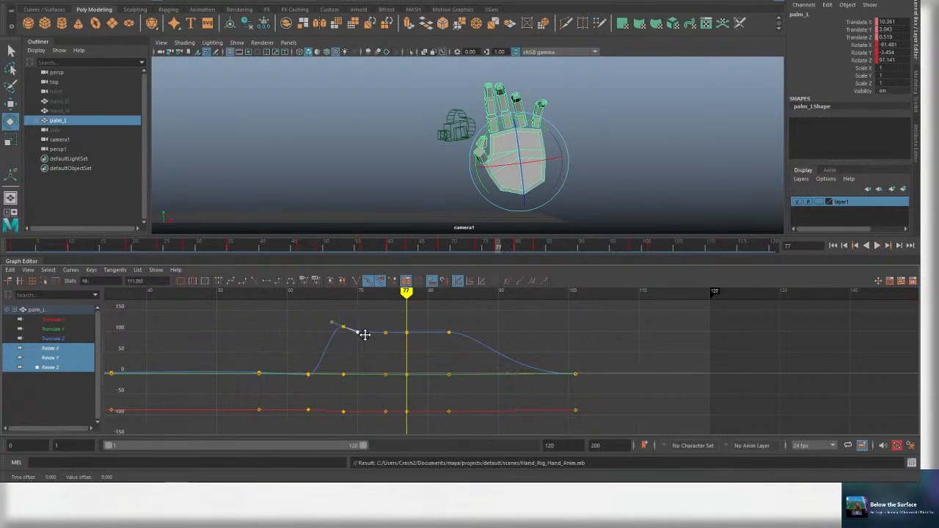
pyautogui.keyDown('alt'); pyautogui.moveTo(394, 338); pyautogui.dragTo(466, 317, button='middle'); pyautogui.keyUp('alt')
pyautogui.hotkey('ctrl', 's')
pyautogui.press('f')
pyautogui.scroll(-2, 496, 334)
pyautogui.hotkey('ctrl', 's')
pyautogui.moveTo(451, 294); pyautogui.dragTo(343, 295)
pyautogui.moveTo(503, 306); pyautogui.dragTo(440, 346)
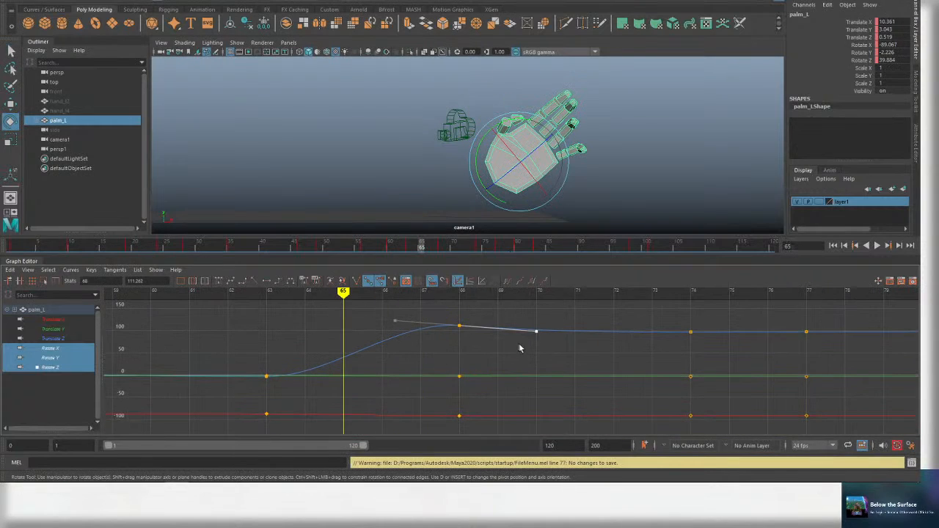
pyautogui.moveTo(537, 332); pyautogui.dragTo(543, 328, button='middle')
pyautogui.hotkey('ctrl', 's')
pyautogui.keyDown('alt'); pyautogui.moveTo(543, 328); pyautogui.dragTo(492, 327, button='right'); pyautogui.keyUp('alt')
pyautogui.hotkey('ctrl', 's')
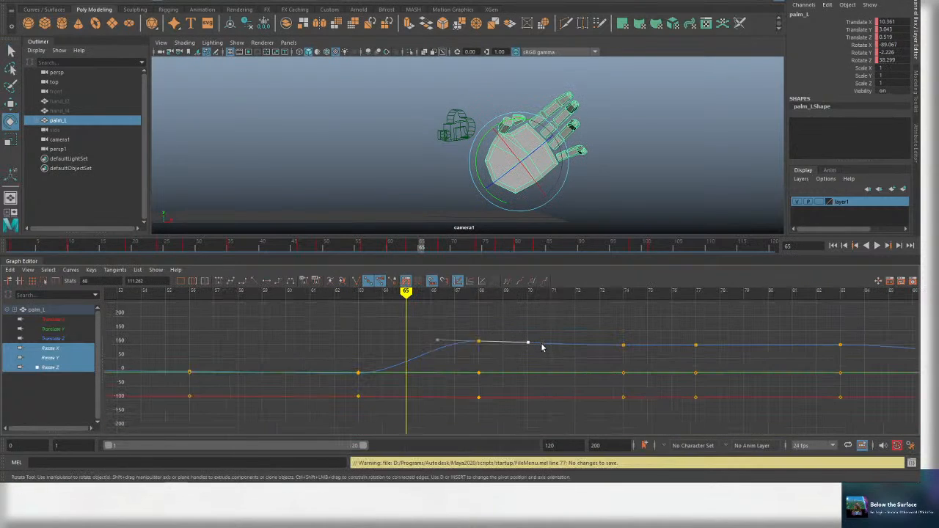
# Shorten and level the tangents of palm_L's Rotate Z overshoot key at frame 68, and save the scene.
pyautogui.moveTo(541, 347); pyautogui.dragTo(527, 343, button='middle')
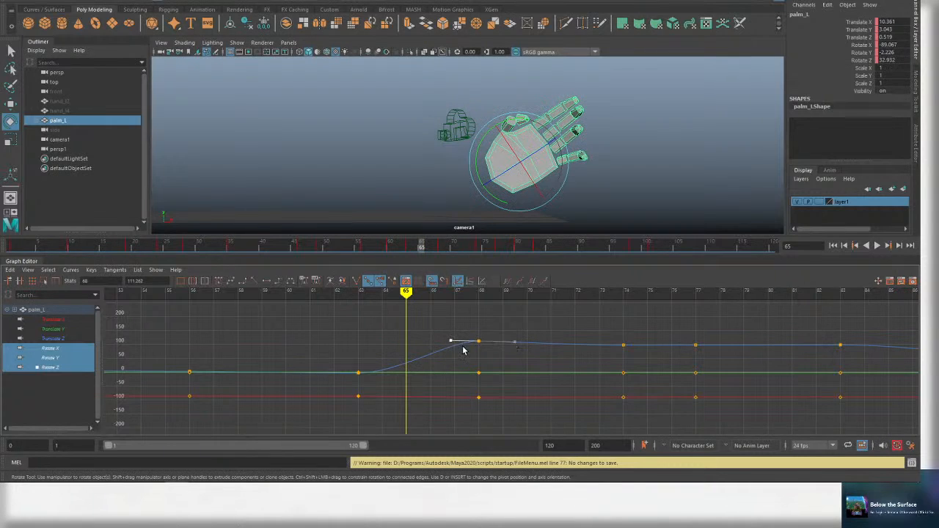
pyautogui.moveTo(463, 351); pyautogui.dragTo(450, 349, button='middle')
pyautogui.hotkey('ctrl', 's')
# Examine palm_L's rotation keys at frame 63 and the Translate Z curve around frame 65.
pyautogui.moveTo(383, 357); pyautogui.dragTo(342, 383)
pyautogui.keyDown('alt'); pyautogui.moveTo(419, 367); pyautogui.dragTo(424, 330, button='middle'); pyautogui.keyUp('alt')
pyautogui.scroll(5, 359, 323)
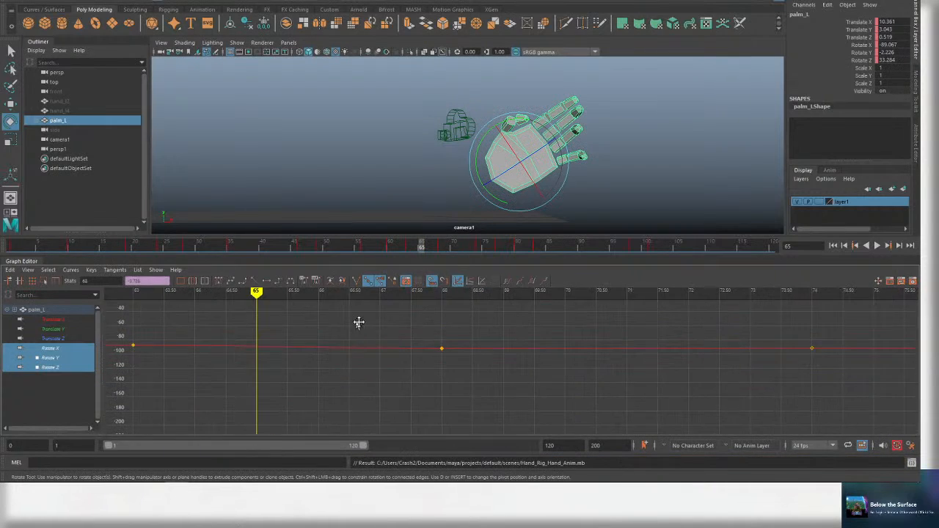
pyautogui.keyDown('alt'); pyautogui.moveTo(359, 323); pyautogui.dragTo(455, 350, button='middle'); pyautogui.keyUp('alt')
pyautogui.click(490, 378)
pyautogui.moveTo(418, 372); pyautogui.dragTo(395, 410)
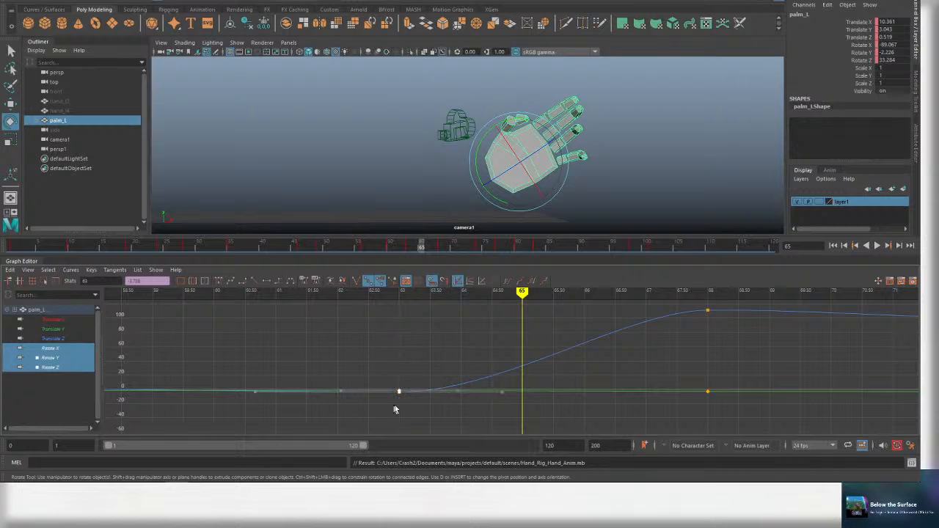
pyautogui.click(68, 338)
pyautogui.press('f')
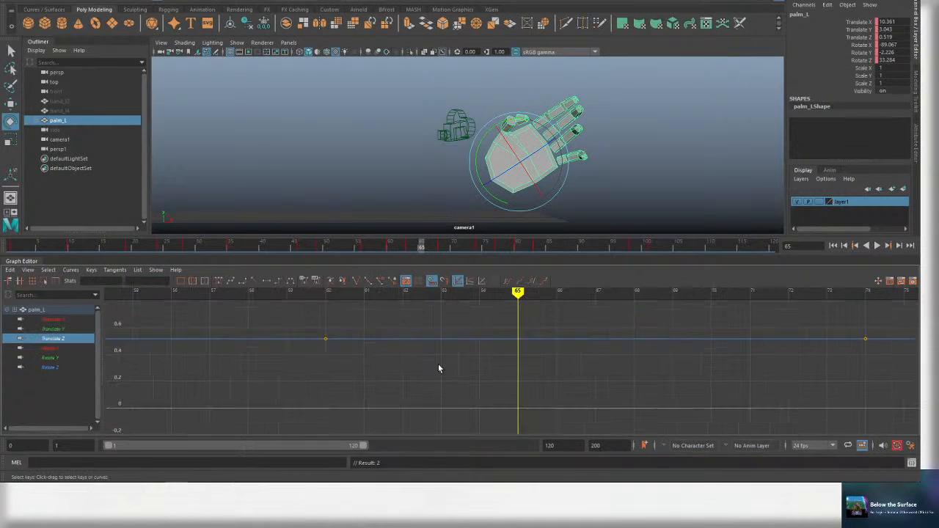
pyautogui.hotkey('ctrl', 's')
pyautogui.keyDown('alt'); pyautogui.moveTo(514, 325); pyautogui.dragTo(508, 333, button='middle'); pyautogui.keyUp('alt')
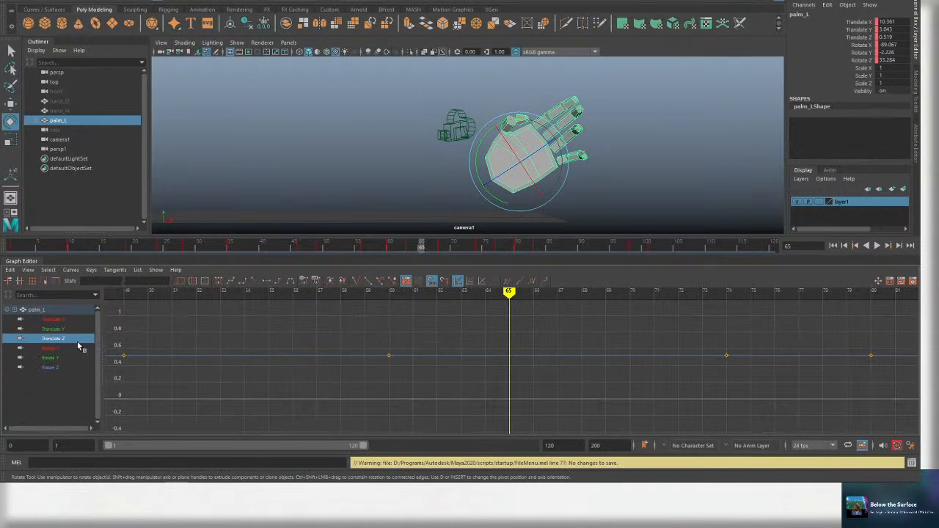
# Examine the Rotate Z curve from the anticipation key at frame 63 through the overshoot and settle.
pyautogui.click(68, 349)
pyautogui.click(64, 356)
pyautogui.click(63, 365)
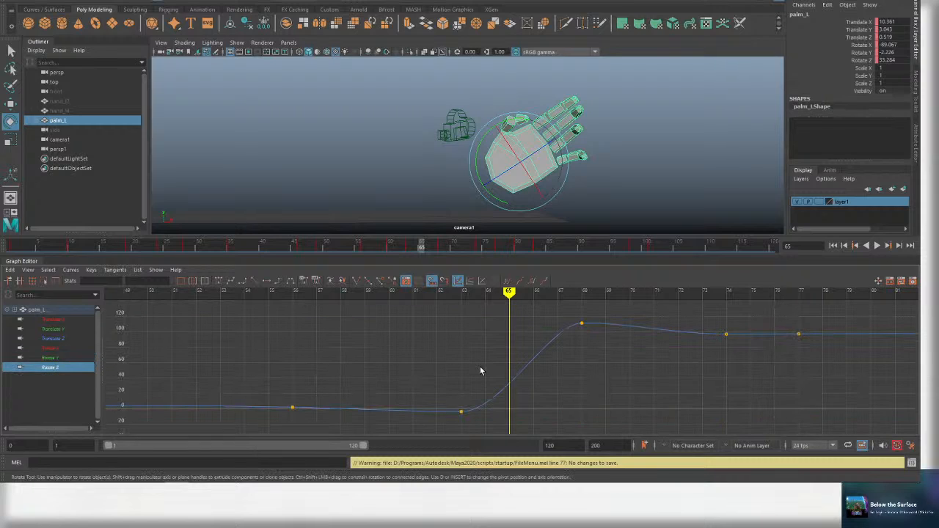
pyautogui.moveTo(499, 405)
pyautogui.keyDown('alt'); pyautogui.mouseDown(button='middle')
pyautogui.moveTo(470, 374)
pyautogui.moveTo(491, 378)
pyautogui.mouseUp(button='middle'); pyautogui.keyUp('alt')
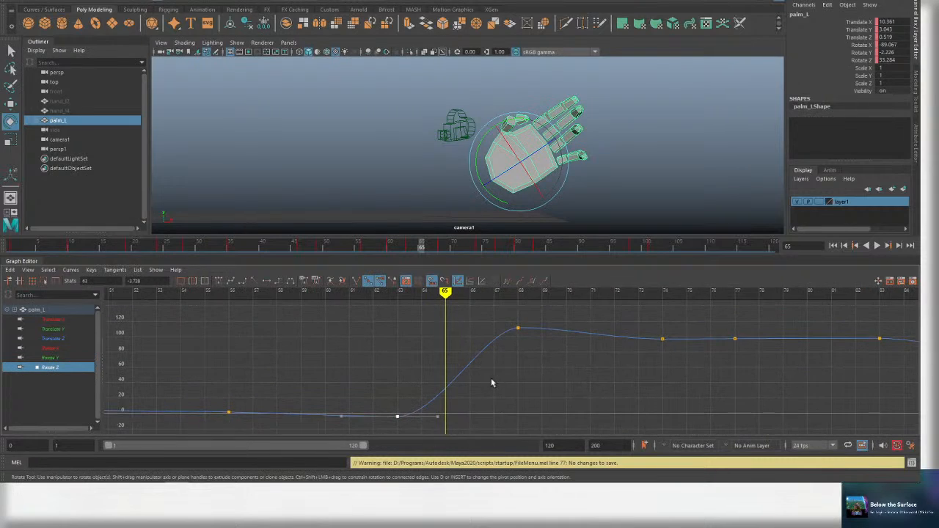
pyautogui.keyDown('alt'); pyautogui.moveTo(455, 414); pyautogui.dragTo(463, 386, button='middle'); pyautogui.keyUp('alt')
pyautogui.scroll(4, 455, 376)
pyautogui.keyDown('alt'); pyautogui.moveTo(469, 352); pyautogui.dragTo(459, 380, button='middle'); pyautogui.keyUp('alt')
pyautogui.scroll(-4, 488, 361)
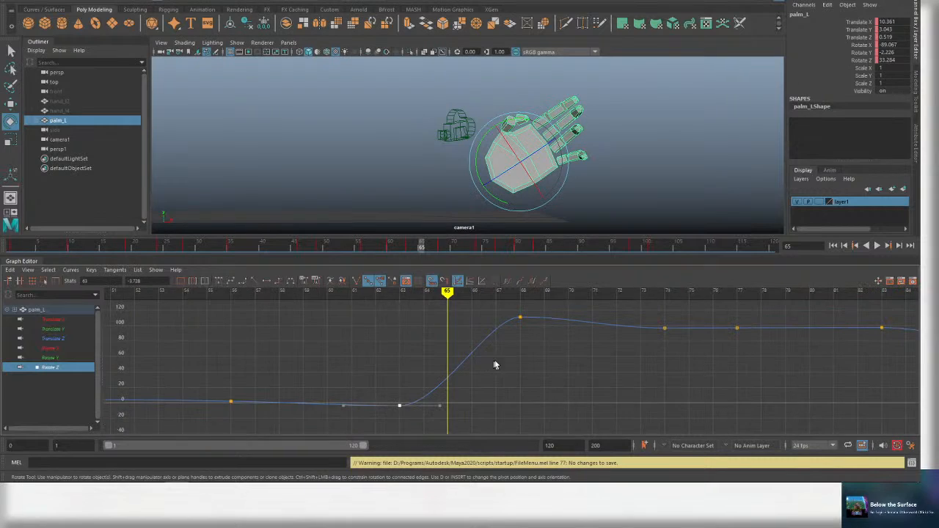
pyautogui.moveTo(544, 353)
pyautogui.keyDown('alt'); pyautogui.mouseDown(button='middle')
pyautogui.moveTo(478, 350)
pyautogui.moveTo(520, 352)
pyautogui.moveTo(482, 331)
pyautogui.moveTo(491, 342)
pyautogui.mouseUp(button='middle'); pyautogui.keyUp('alt')
pyautogui.scroll(-4, 491, 357)
# Examine the full Translate Y curve, return to frame 0 and save the scene.
pyautogui.click(71, 320)
pyautogui.click(72, 329)
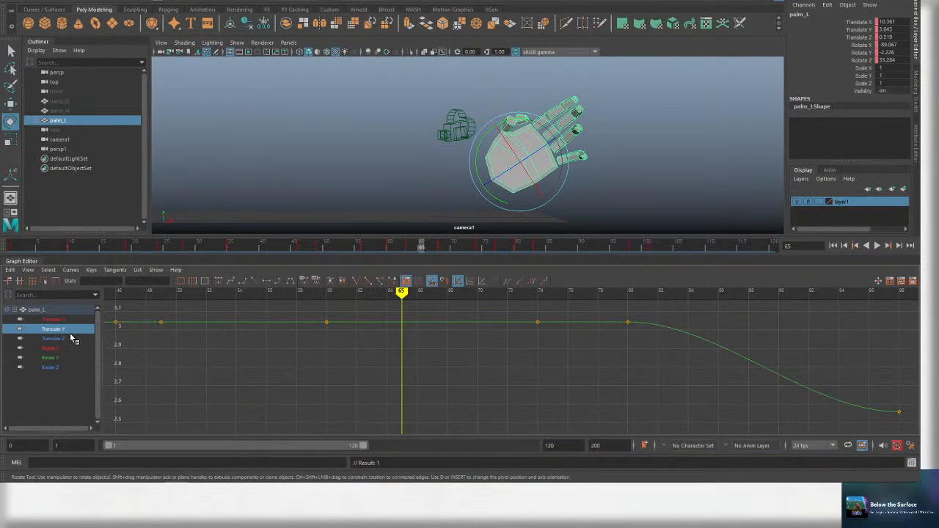
pyautogui.scroll(-1, 411, 326)
pyautogui.scroll(-4, 405, 333)
pyautogui.hotkey('ctrl', 's')
pyautogui.moveTo(466, 292); pyautogui.dragTo(407, 295)
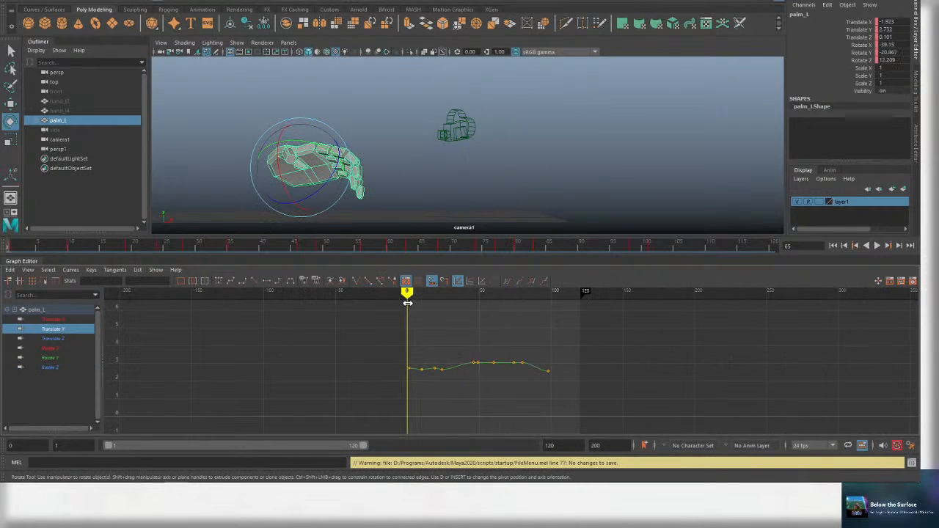
pyautogui.hotkey('ctrl', 's')
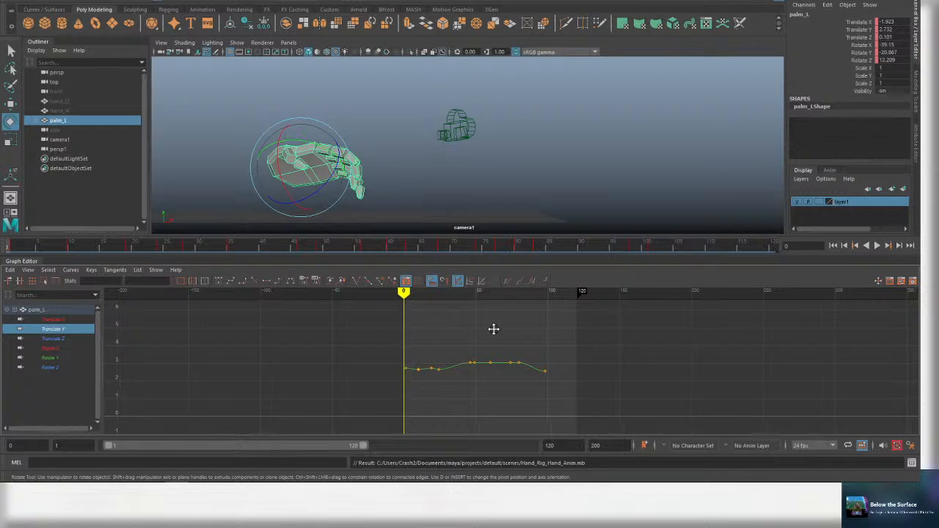
# Play the animation from the start, replay it from around frame 24, and scrub to the pause before the turn.
pyautogui.hotkey('alt', 'v')
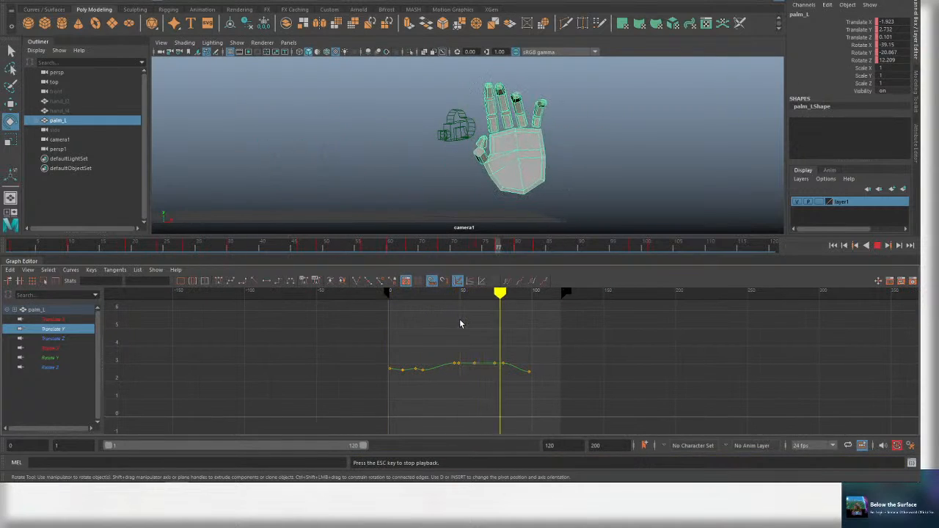
pyautogui.click(494, 293)
pyautogui.moveTo(495, 293)
pyautogui.mouseDown()
pyautogui.moveTo(474, 293)
pyautogui.moveTo(529, 293)
pyautogui.moveTo(385, 291)
pyautogui.mouseUp()
pyautogui.hotkey('alt', 'v')
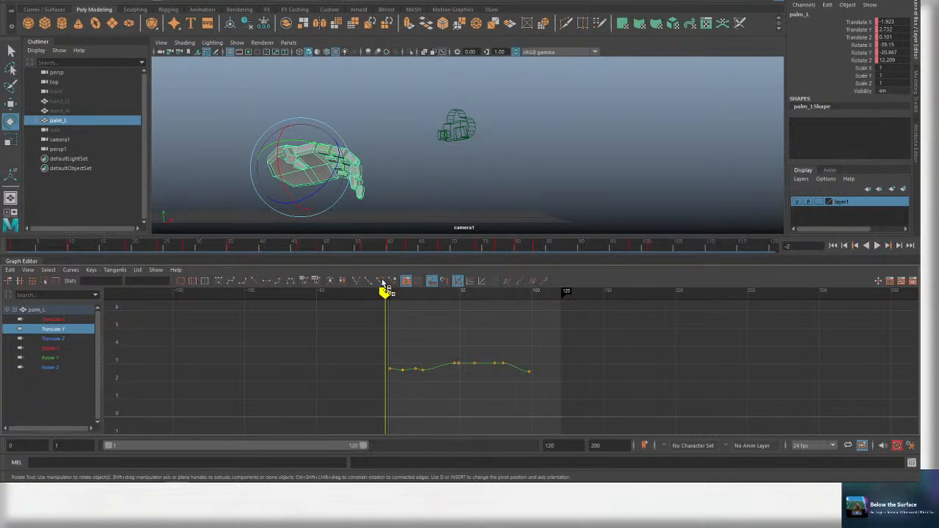
pyautogui.hotkey('alt', 'v')
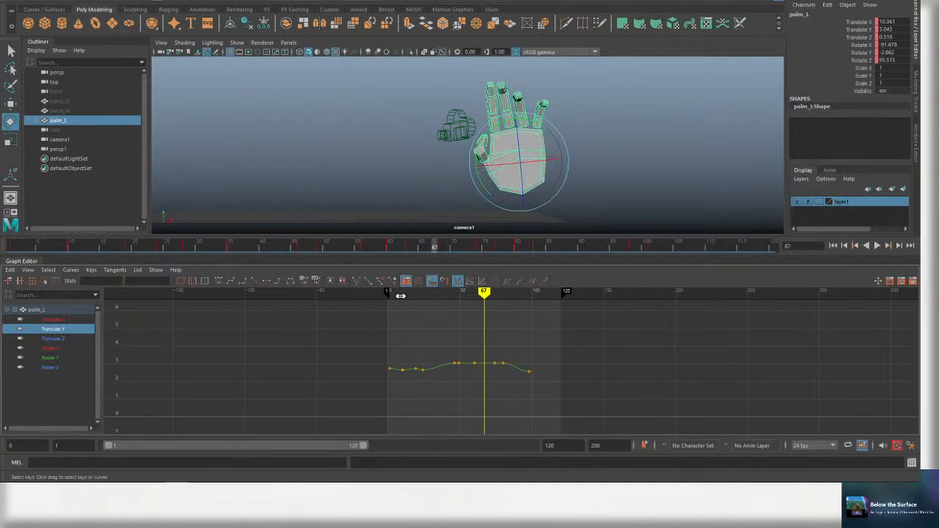
pyautogui.moveTo(404, 294)
pyautogui.mouseDown()
pyautogui.moveTo(447, 293)
pyautogui.moveTo(423, 293)
pyautogui.mouseUp()
pyautogui.hotkey('alt', 'v')
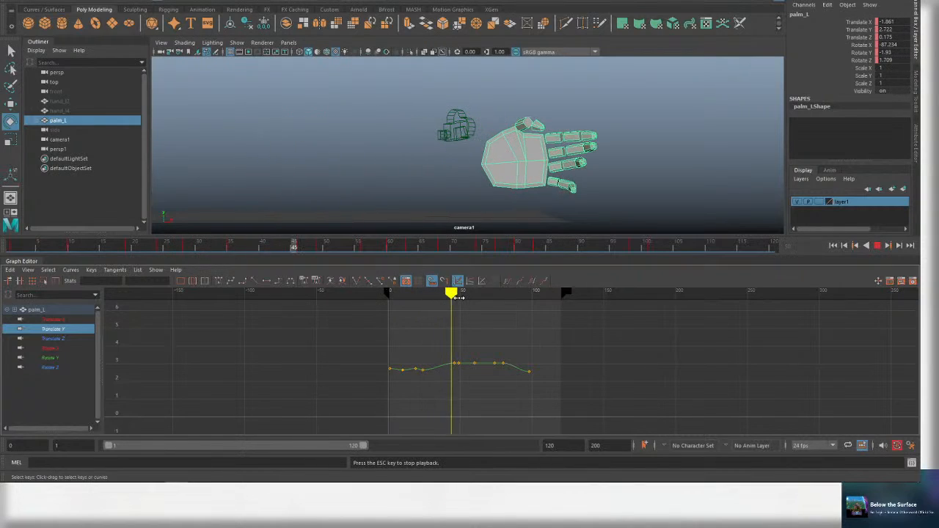
pyautogui.press('Escape')
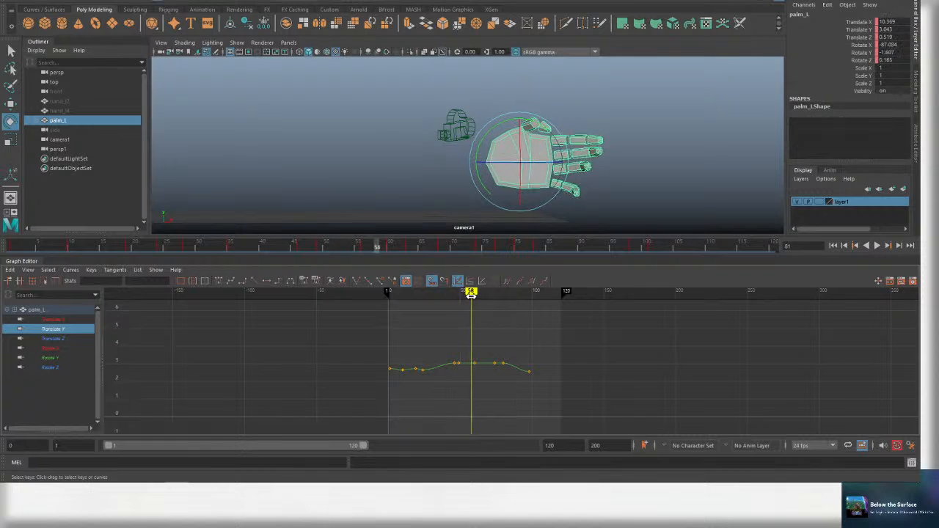
pyautogui.moveTo(480, 292)
pyautogui.mouseDown()
pyautogui.moveTo(460, 293)
pyautogui.moveTo(474, 293)
pyautogui.mouseUp()
# Save the scene, examine the Rotate X and Translate Z curves, and scrub through the frames leading up to frame 60.
pyautogui.hotkey('ctrl', 's')
pyautogui.click(59, 349)
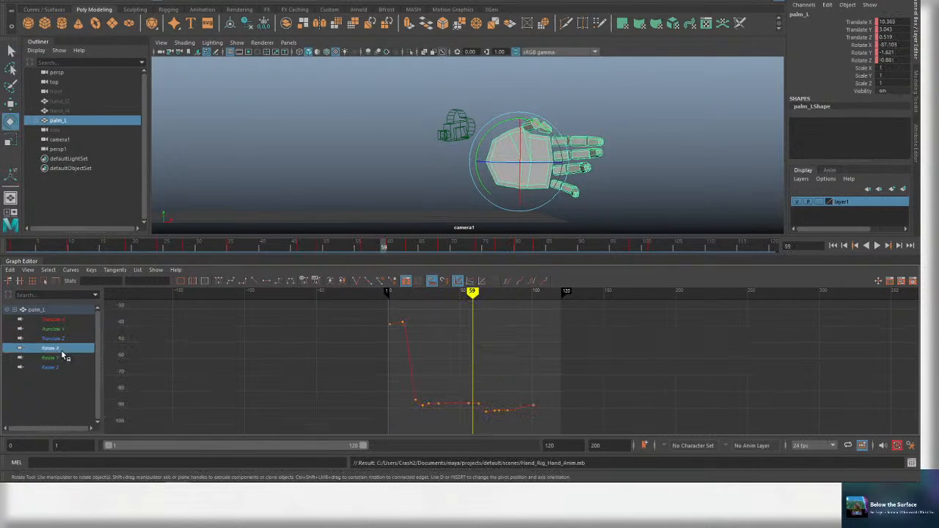
pyautogui.click(58, 339)
pyautogui.scroll(4, 490, 349)
pyautogui.keyDown('alt'); pyautogui.moveTo(495, 344); pyautogui.dragTo(503, 433, button='middle'); pyautogui.keyUp('alt')
pyautogui.scroll(4, 469, 377)
pyautogui.press(',')
pyautogui.press(',')
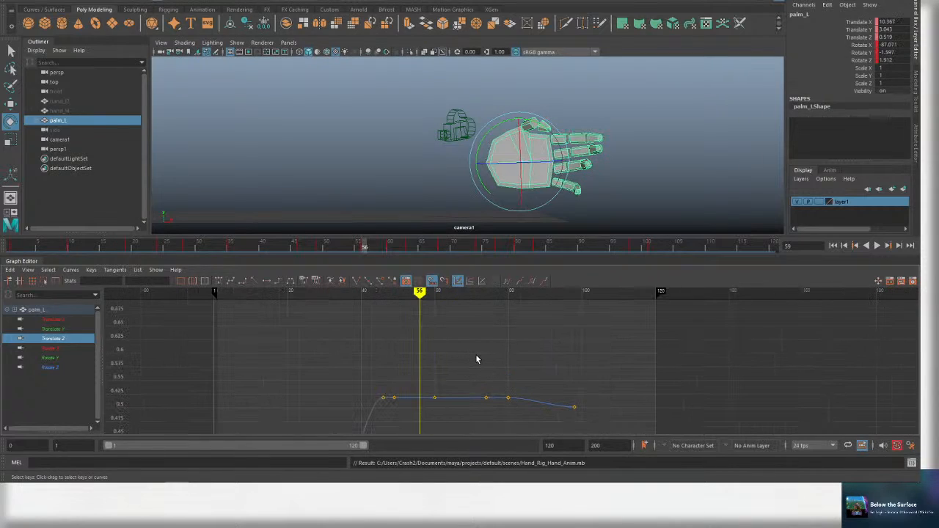
pyautogui.moveTo(394, 293); pyautogui.dragTo(419, 293)
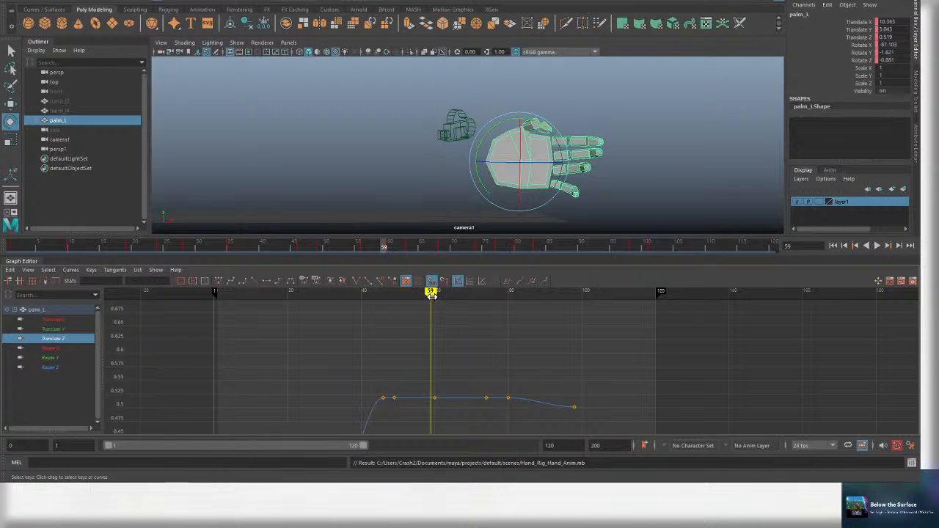
pyautogui.moveTo(432, 295)
pyautogui.mouseDown()
pyautogui.moveTo(398, 294)
pyautogui.moveTo(413, 295)
pyautogui.mouseUp()
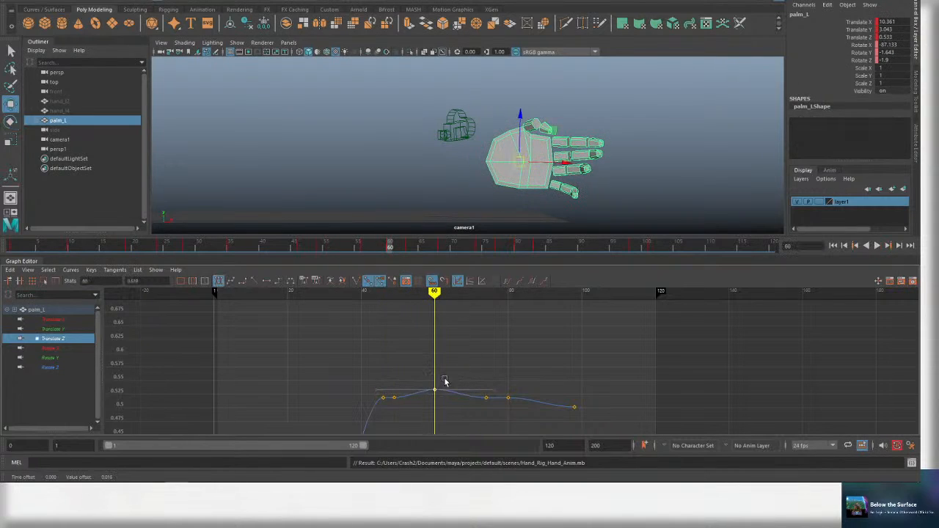
# Try raising the Translate Z key and the Translate X key at frame 60, undoing each change.
pyautogui.hotkey('ctrl', 'z')
pyautogui.click(70, 329)
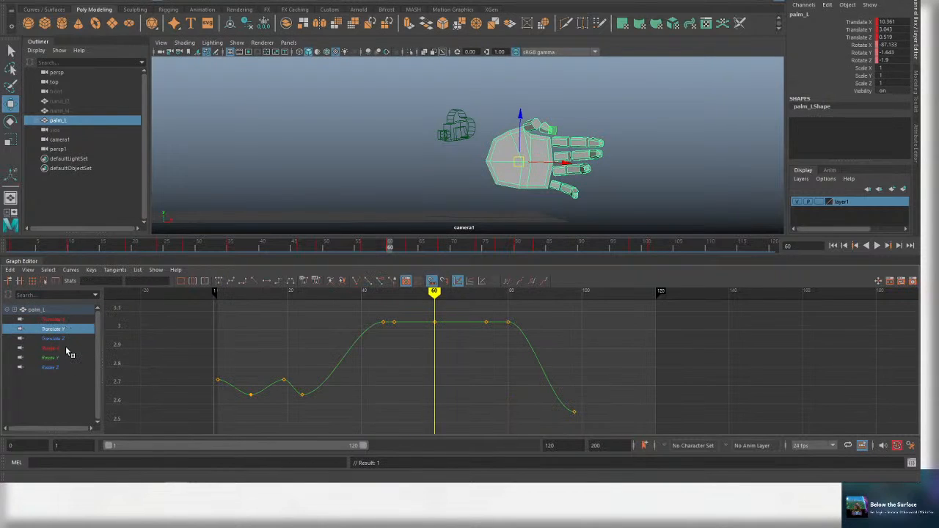
pyautogui.click(71, 320)
pyautogui.hotkey('ctrl', 'z')
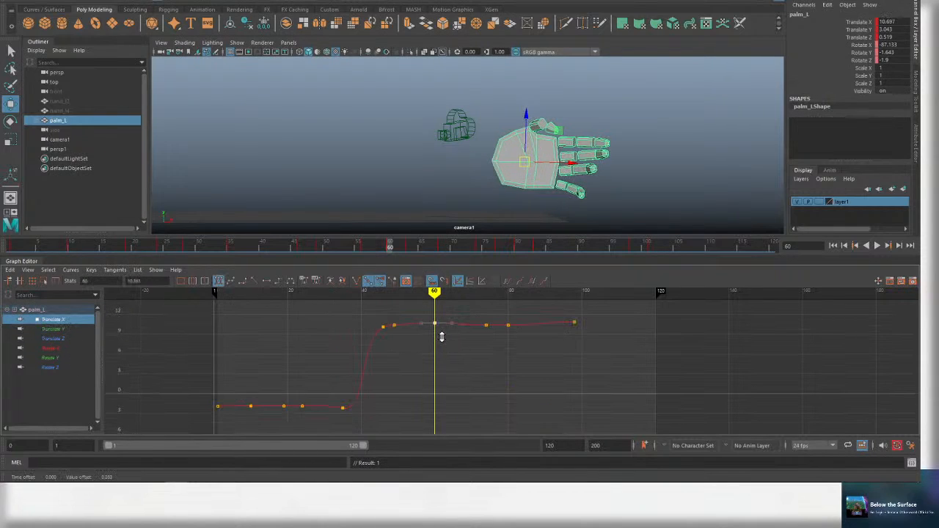
# Raise the Translate X key at frame 60 to about 10.38 and play back the end of the sideways move.
pyautogui.press('f')
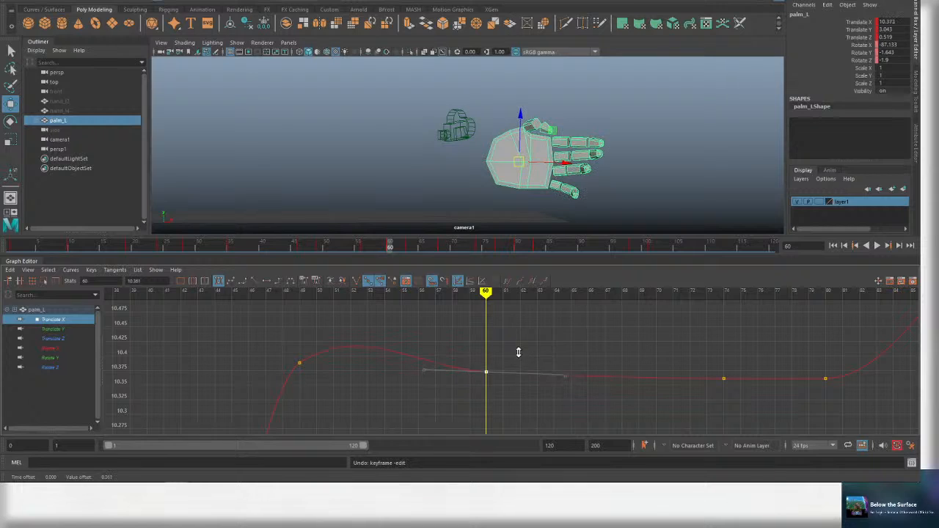
pyautogui.moveTo(296, 298)
pyautogui.mouseDown()
pyautogui.moveTo(417, 304)
pyautogui.moveTo(250, 311)
pyautogui.moveTo(306, 301)
pyautogui.mouseUp()
pyautogui.hotkey('alt', 'v')
pyautogui.hotkey('alt', 'v')
pyautogui.keyDown('alt'); pyautogui.moveTo(369, 341); pyautogui.dragTo(404, 332, button='middle'); pyautogui.keyUp('alt')
pyautogui.moveTo(336, 296)
pyautogui.mouseDown()
pyautogui.moveTo(383, 310)
pyautogui.moveTo(339, 322)
pyautogui.mouseUp()
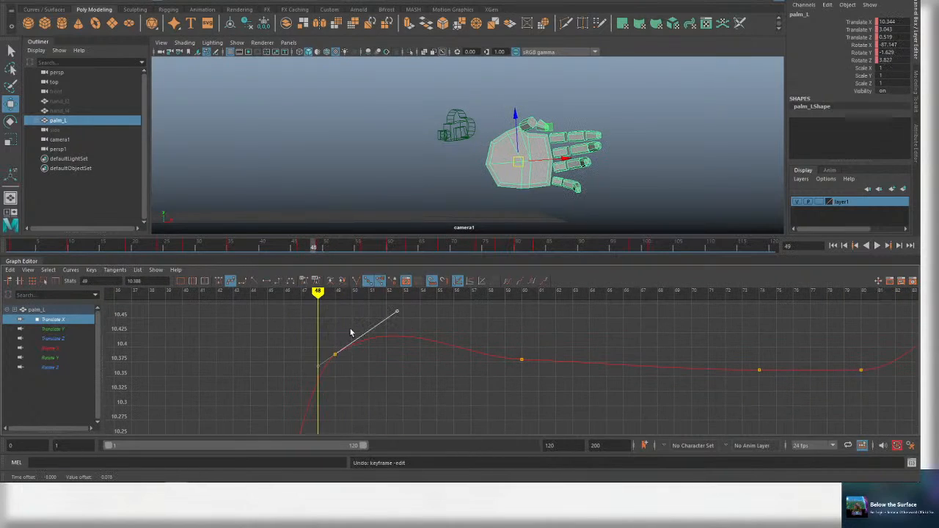
# Shorten the outgoing Translate X tangent at frame 49, level the tangent at frame 60, and replay from around frame 47.
pyautogui.click(338, 356)
pyautogui.rightClick(346, 352)
pyautogui.click(371, 386)
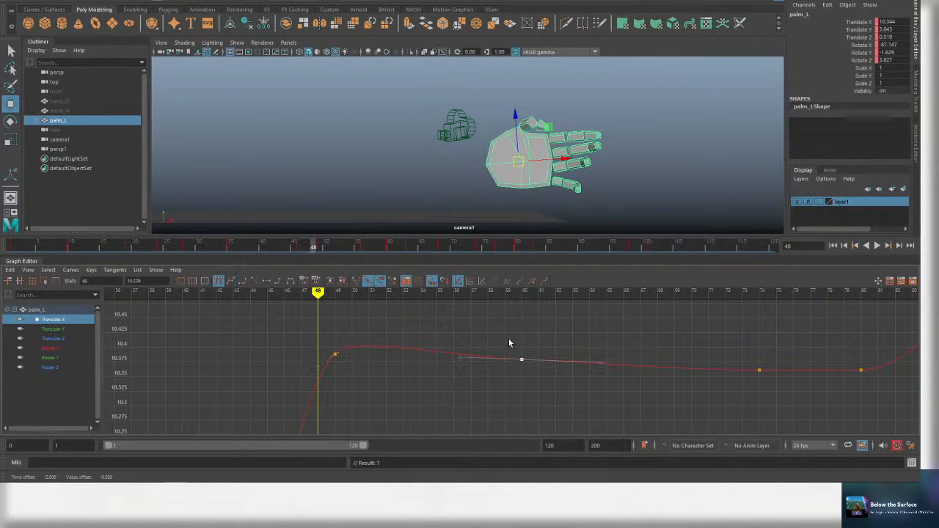
pyautogui.moveTo(318, 294); pyautogui.dragTo(301, 297)
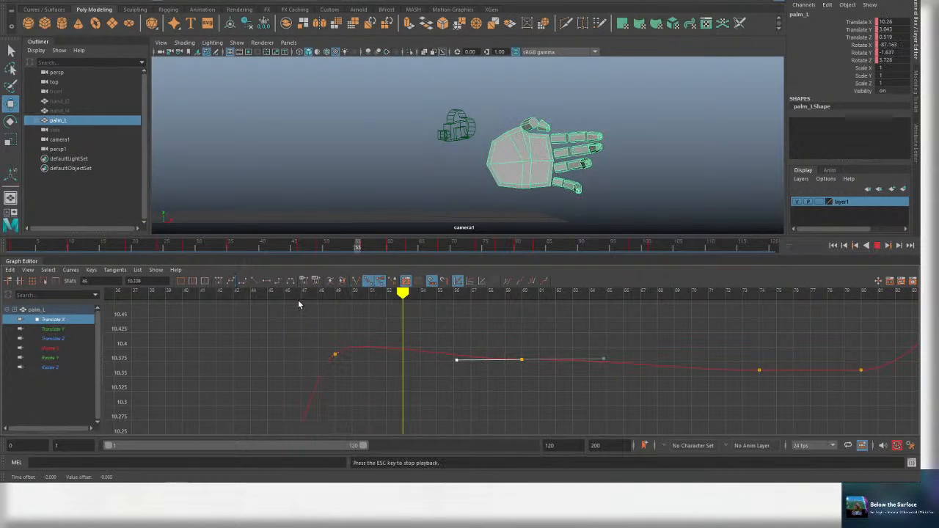
# Lower the Translate X key at frame 60 to about 10.342, save the scene and scrub through the settle.
pyautogui.press('a')
pyautogui.moveTo(453, 293); pyautogui.dragTo(514, 293)
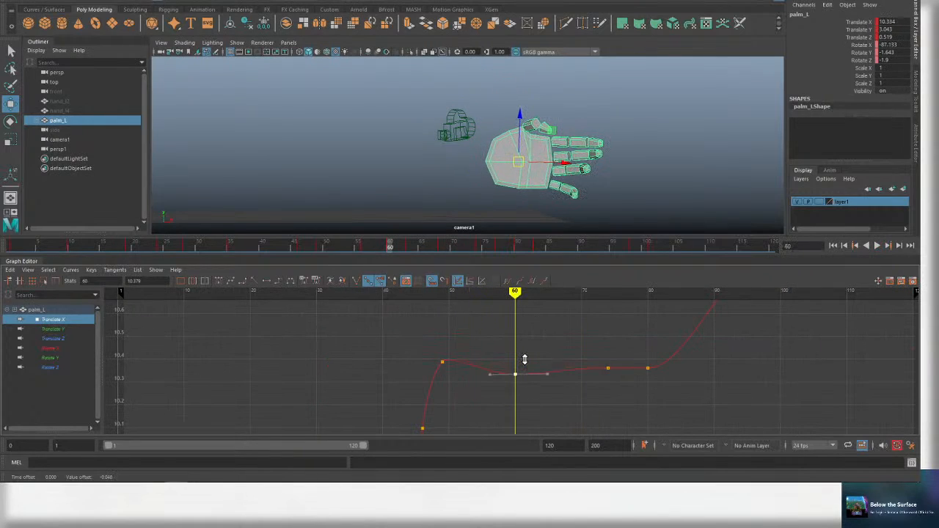
pyautogui.hotkey('ctrl', 's')
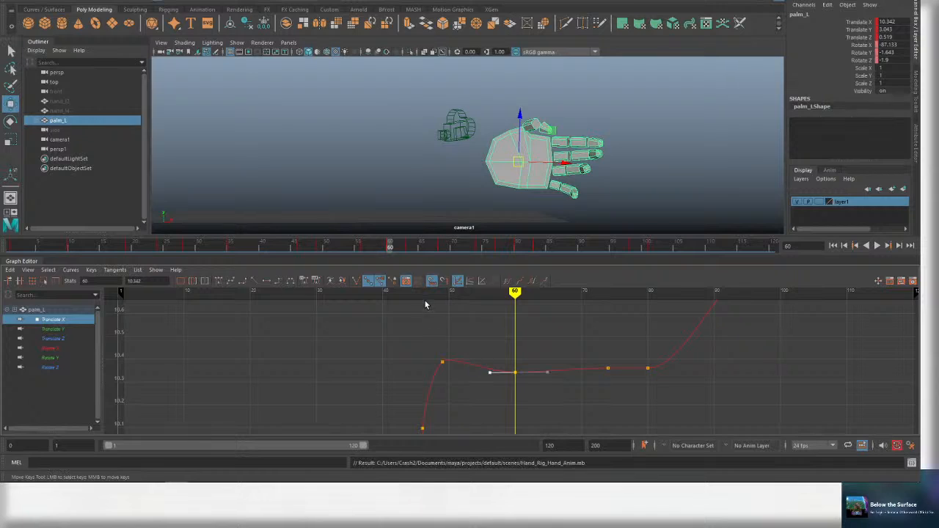
pyautogui.moveTo(433, 293)
pyautogui.mouseDown()
pyautogui.moveTo(566, 293)
pyautogui.moveTo(509, 308)
pyautogui.mouseUp()
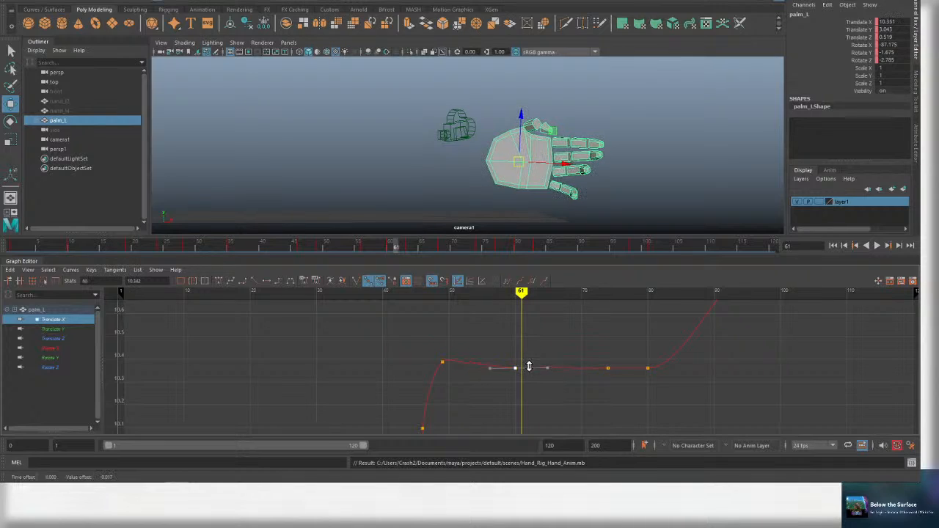
# Lower the Translate X key at frame 60 to about 10.271 and play back from around frame 39.
pyautogui.keyDown('alt'); pyautogui.moveTo(559, 360); pyautogui.dragTo(499, 337, button='middle'); pyautogui.keyUp('alt')
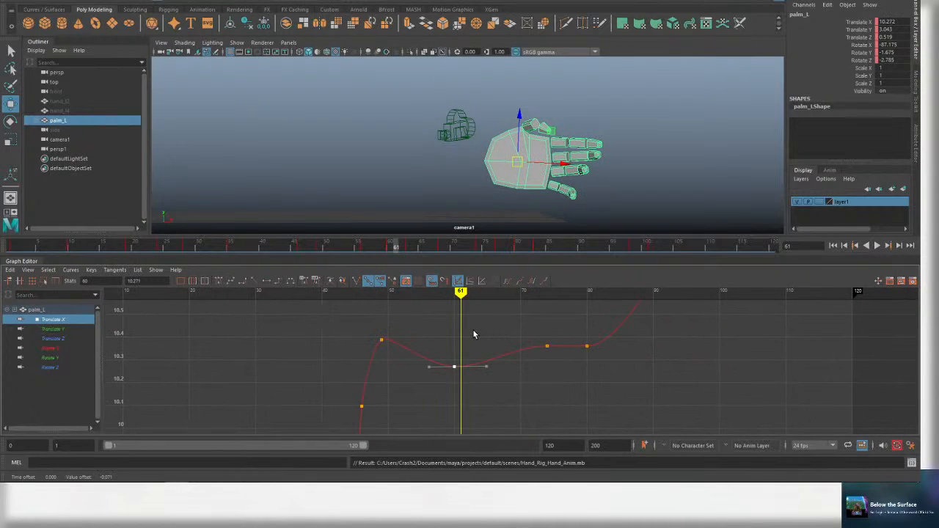
pyautogui.moveTo(427, 298); pyautogui.dragTo(315, 308)
pyautogui.hotkey('alt', 'v')
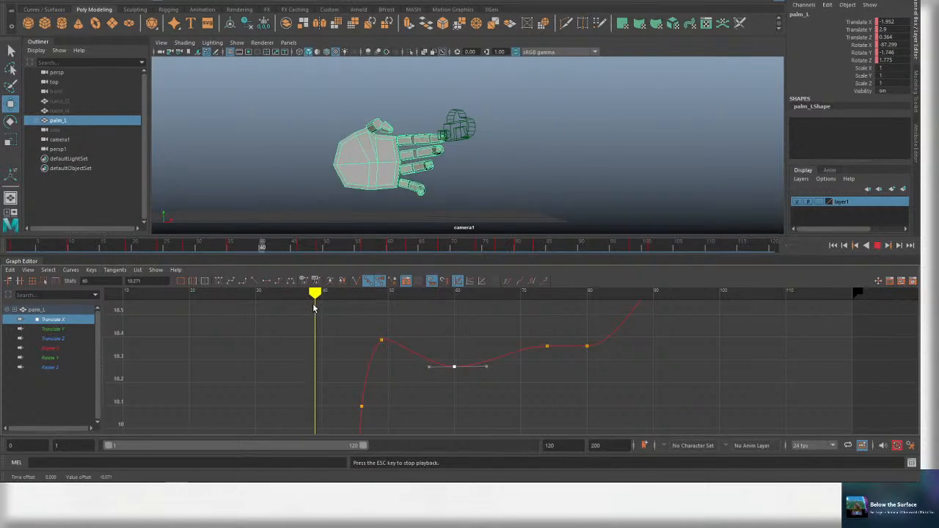
pyautogui.hotkey('alt', 'v')
# Move the Translate X dip key from frame 60 to frame 63 at about 10.3, and replay from around frame 39.
pyautogui.moveTo(432, 296); pyautogui.dragTo(484, 296)
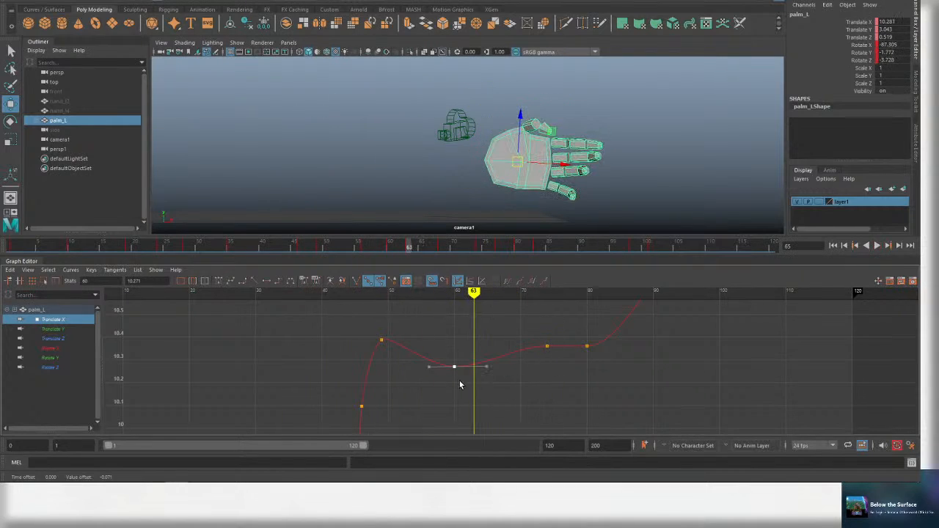
pyautogui.hotkey('alt', 'v')
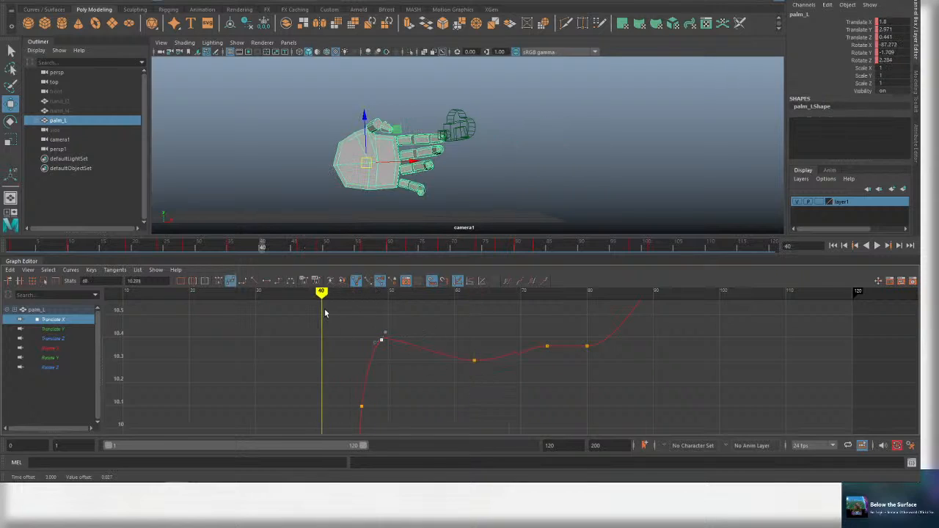
pyautogui.moveTo(345, 296); pyautogui.dragTo(314, 302)
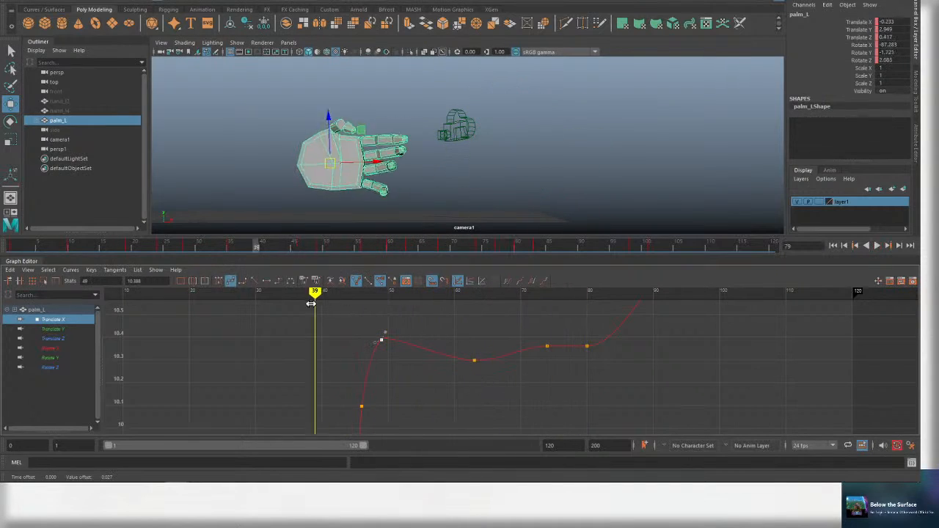
pyautogui.hotkey('alt', 'v')
pyautogui.moveTo(375, 295)
pyautogui.mouseDown()
pyautogui.moveTo(361, 292)
pyautogui.moveTo(389, 293)
pyautogui.mouseUp()
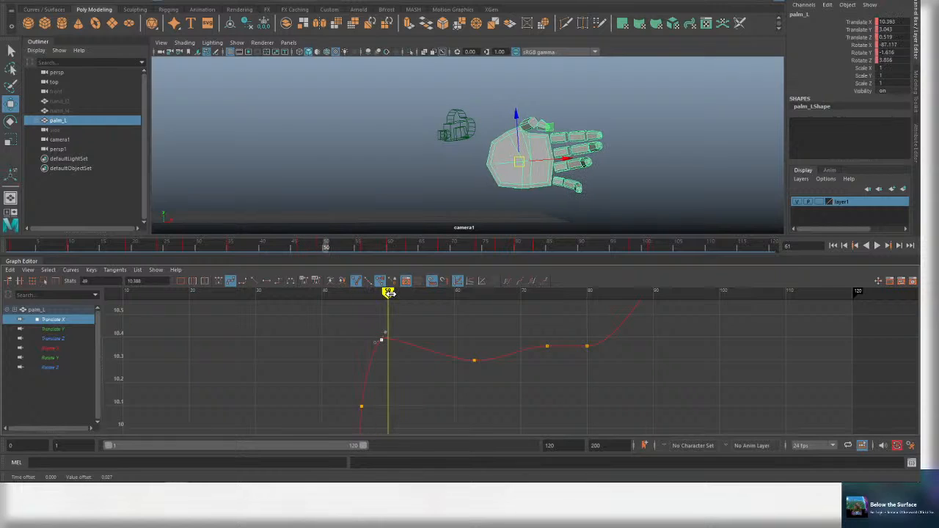
# Add a Translate X key at frame 54, between the peak and the dip, and play back the sideways move.
pyautogui.moveTo(508, 368)
pyautogui.keyDown('alt'); pyautogui.mouseDown(button='right')
pyautogui.moveTo(442, 352)
pyautogui.moveTo(514, 367)
pyautogui.mouseUp(button='right'); pyautogui.keyUp('alt')
pyautogui.keyDown('alt'); pyautogui.keyDown('shift'); pyautogui.moveTo(374, 367); pyautogui.dragTo(466, 373, button='right'); pyautogui.keyUp('shift'); pyautogui.keyUp('alt')
pyautogui.keyDown('alt'); pyautogui.moveTo(484, 376); pyautogui.dragTo(461, 386, button='right'); pyautogui.keyUp('alt')
pyautogui.keyDown('alt'); pyautogui.moveTo(461, 386); pyautogui.dragTo(449, 326, button='middle'); pyautogui.keyUp('alt')
pyautogui.keyDown('alt'); pyautogui.keyDown('shift'); pyautogui.moveTo(459, 330); pyautogui.dragTo(461, 366, button='right'); pyautogui.keyUp('shift'); pyautogui.keyUp('alt')
pyautogui.press('w')
pyautogui.moveTo(471, 293)
pyautogui.mouseDown()
pyautogui.moveTo(423, 293)
pyautogui.moveTo(492, 294)
pyautogui.moveTo(504, 309)
pyautogui.mouseUp()
pyautogui.hotkey('alt', 'v')
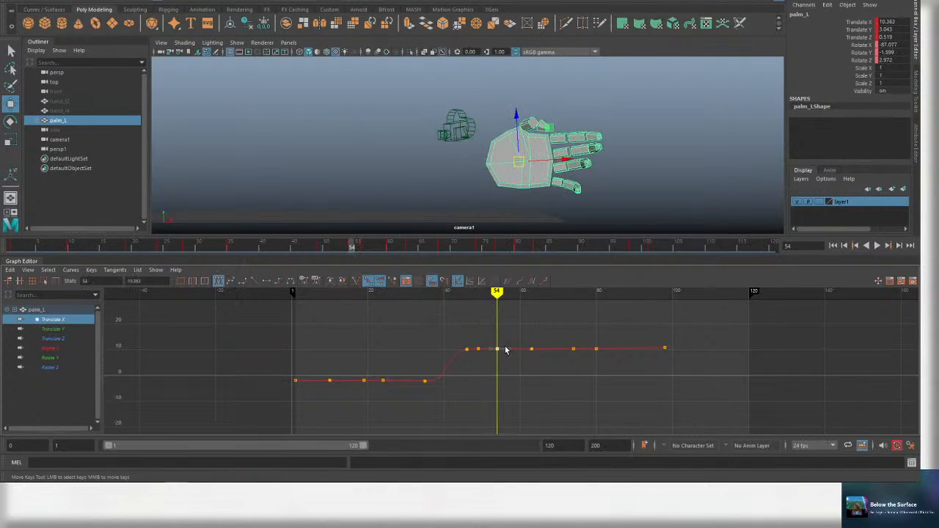
pyautogui.press('a')
pyautogui.hotkey('alt', 'v')
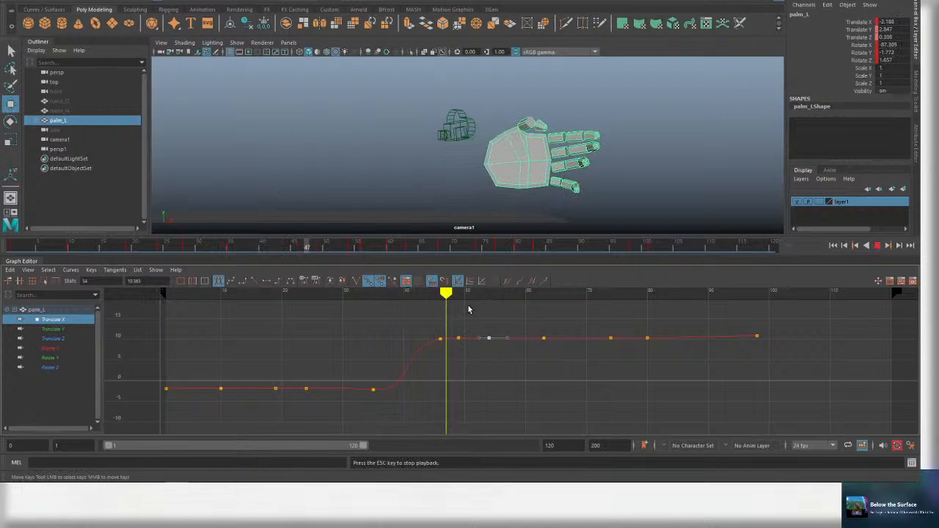
# Try lowering the Translate X key at frame 54 to about 8.98, play back from frame 46, and undo the change.
pyautogui.moveTo(443, 294); pyautogui.dragTo(487, 298)
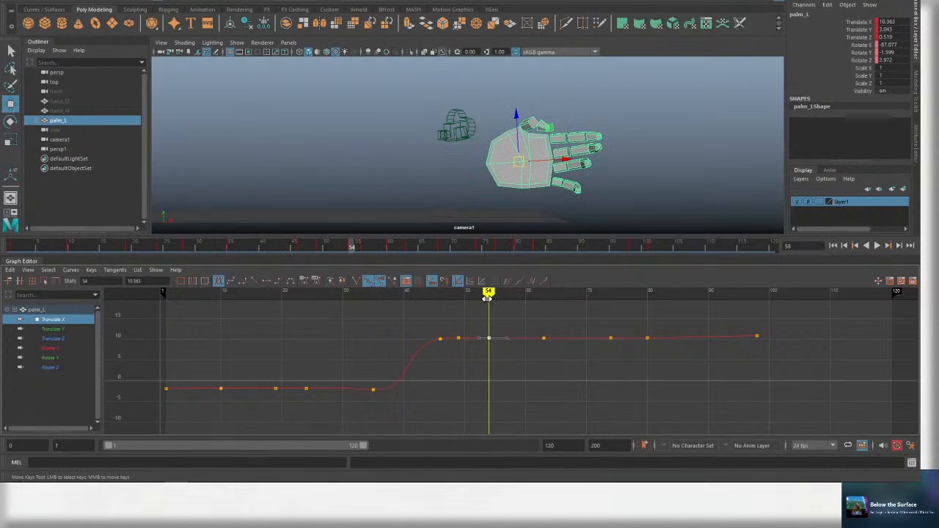
pyautogui.keyDown('shift'); pyautogui.moveTo(504, 323); pyautogui.dragTo(504, 328, button='middle'); pyautogui.keyUp('shift')
pyautogui.click(439, 294)
pyautogui.hotkey('alt', 'v')
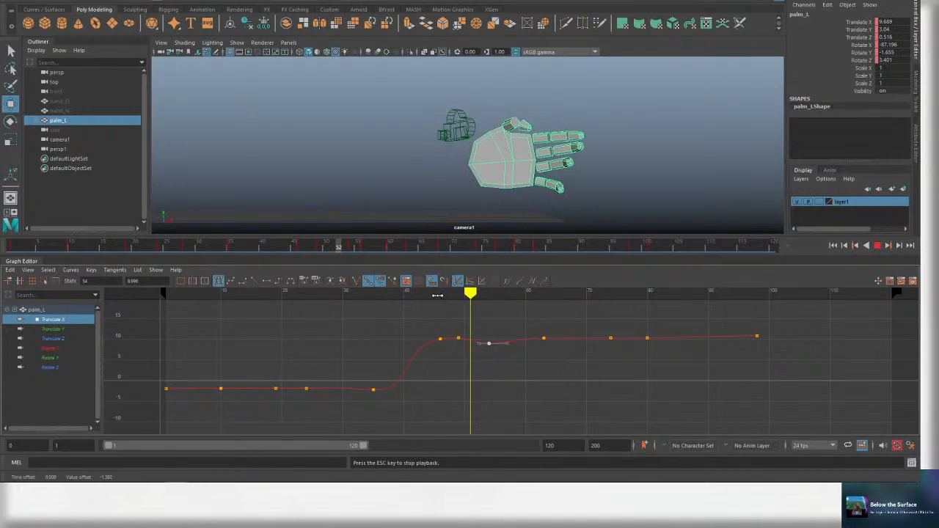
pyautogui.hotkey('alt', 'v')
pyautogui.hotkey('ctrl', 'z')
# Delete the Translate X key at frame 49.
pyautogui.click(439, 295)
pyautogui.click(463, 336)
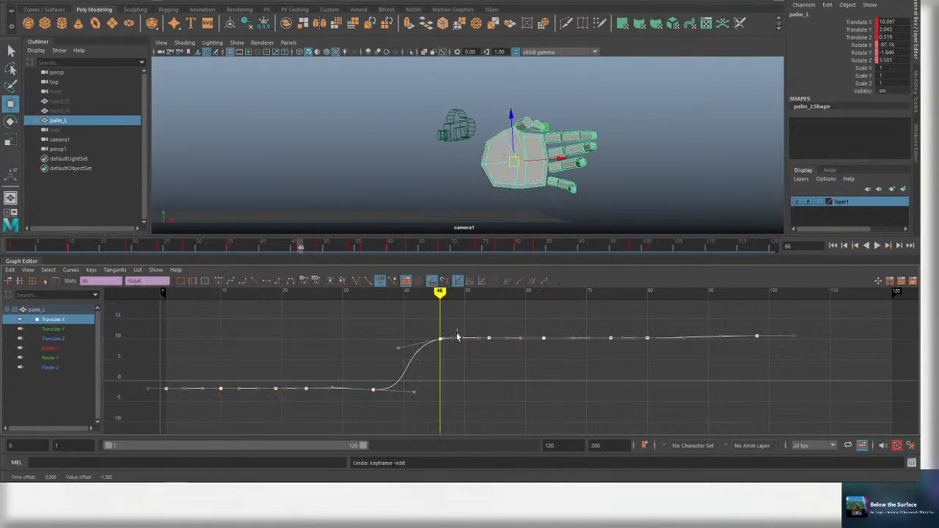
pyautogui.click(466, 321)
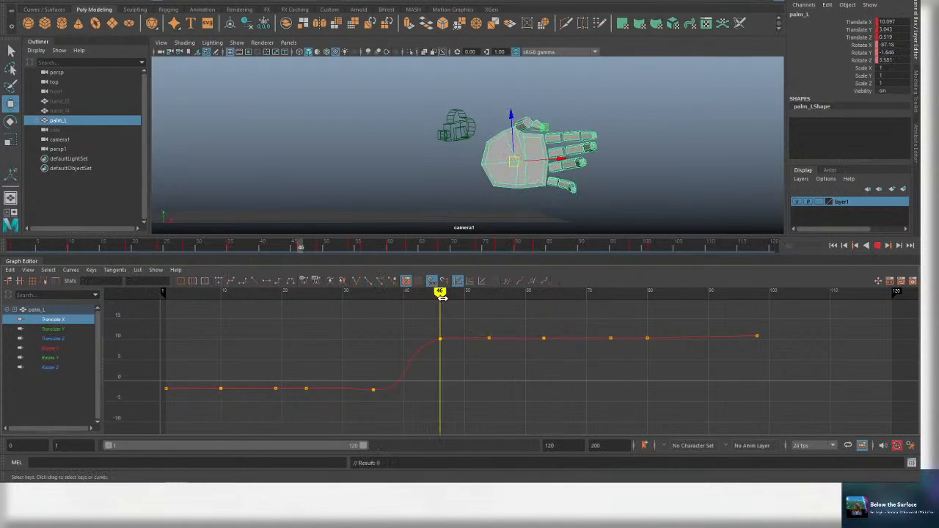
# Lower the Translate X key at frame 54 to about 9.2, save the scene, and play back from around frame 43.
pyautogui.moveTo(442, 296); pyautogui.dragTo(483, 301)
pyautogui.moveTo(499, 352); pyautogui.dragTo(499, 357, button='middle')
pyautogui.hotkey('ctrl', 's')
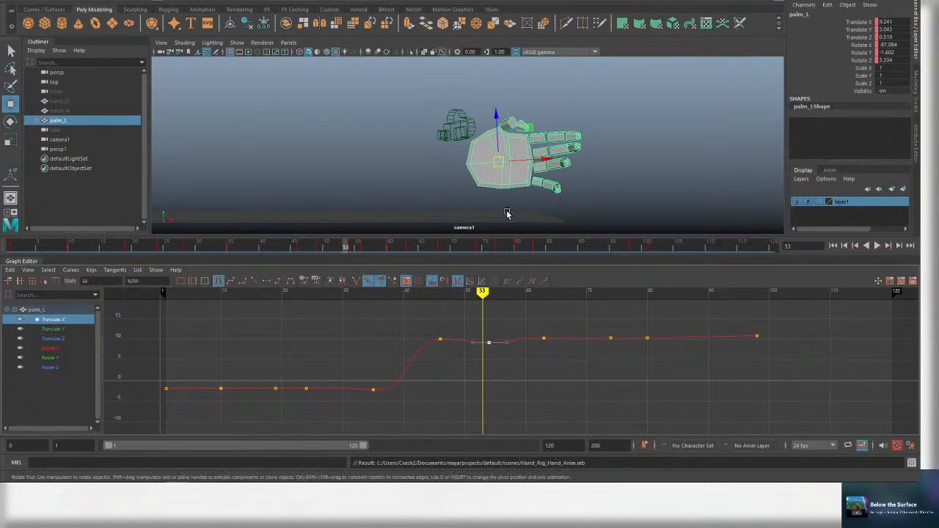
pyautogui.click(421, 294)
pyautogui.hotkey('alt', 'v')
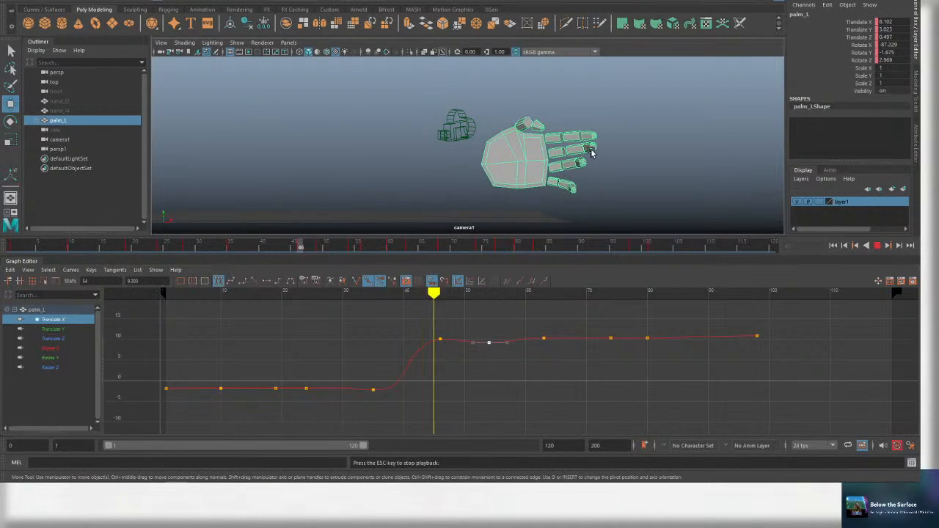
pyautogui.hotkey('alt', 'v')
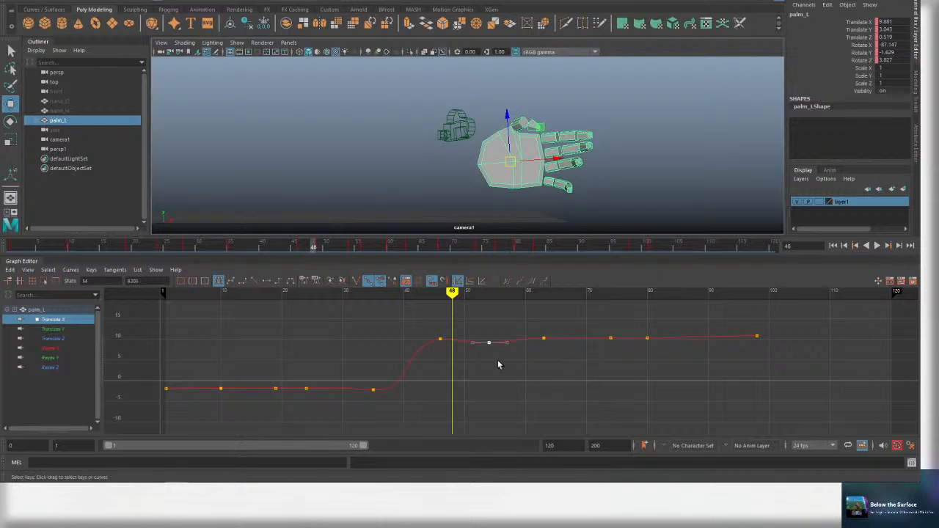
pyautogui.hotkey('ctrl', 's')
# Try moving the Translate X dip key from frame 54 to frame 51, undoing the change to its height.
pyautogui.moveTo(504, 365); pyautogui.dragTo(504, 351, button='middle')
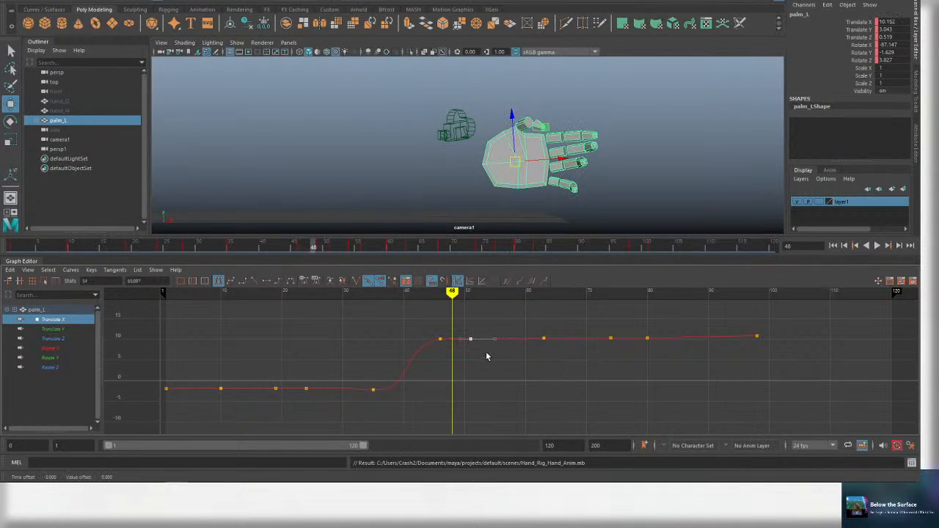
pyautogui.hotkey('ctrl', 'z')
pyautogui.hotkey('ctrl', 'z')
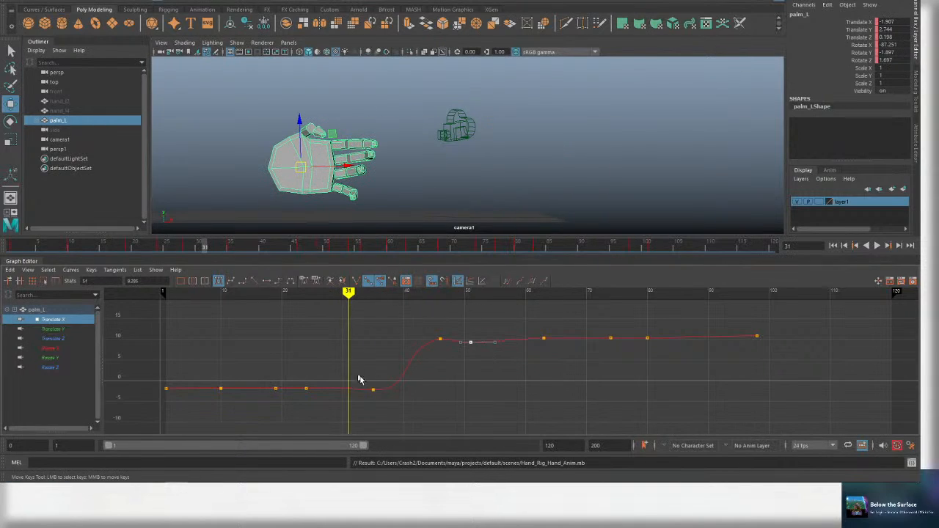
# Raise the outgoing Translate X tangent at frame 35 slightly and give the frame 46 key spline tangents.
pyautogui.moveTo(412, 401); pyautogui.dragTo(428, 391, button='middle')
pyautogui.moveTo(424, 332); pyautogui.dragTo(439, 351)
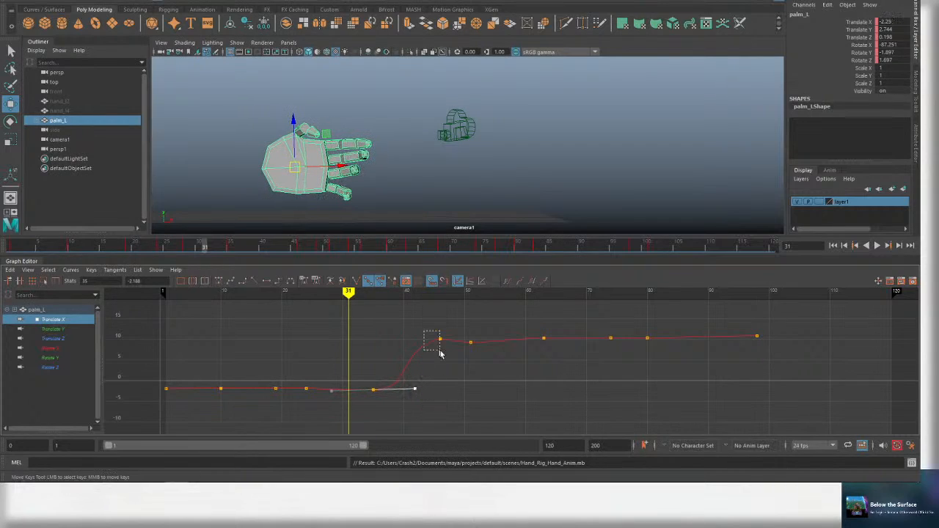
pyautogui.hotkey('ctrl', 's')
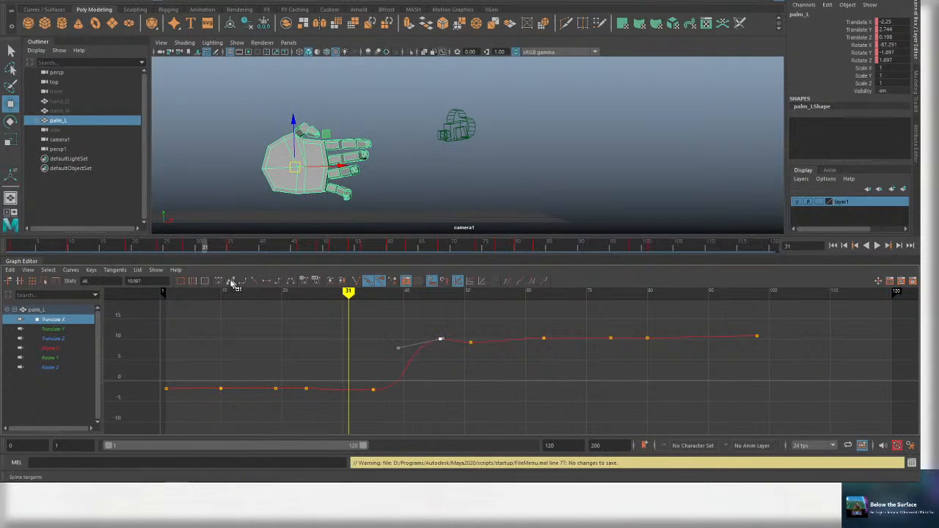
pyautogui.click(232, 282)
pyautogui.click(454, 335)
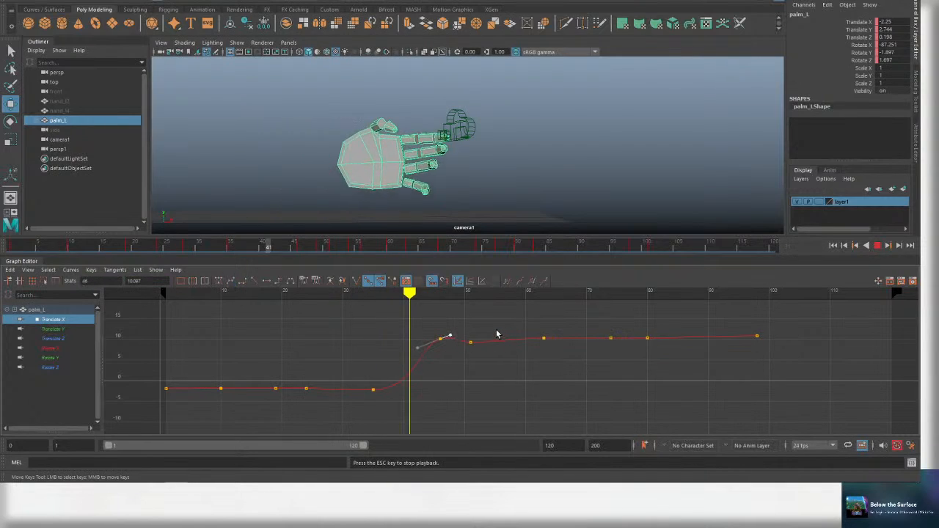
# Move the Translate X dip key from frame 51 to frame 54, set it and the frame 63 key to about 9.87, and play back.
pyautogui.moveTo(488, 322); pyautogui.dragTo(477, 347)
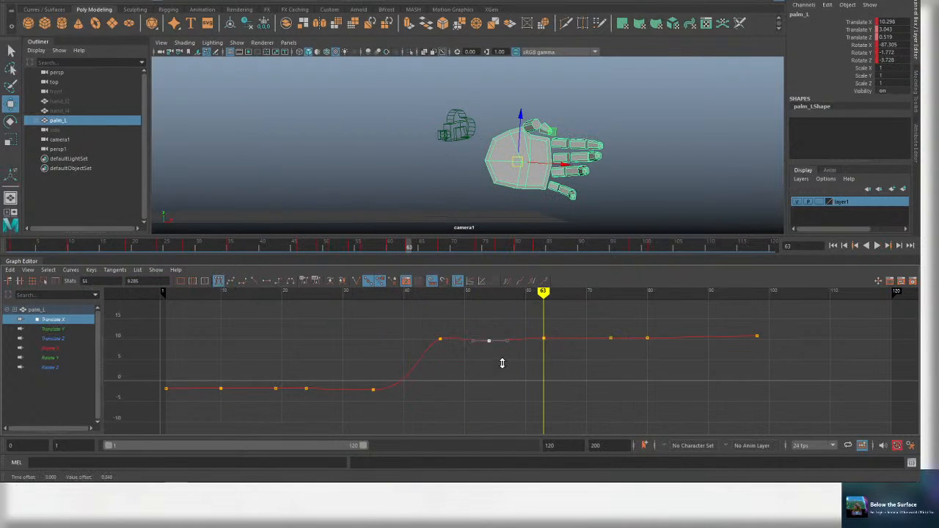
pyautogui.hotkey('alt', 'v')
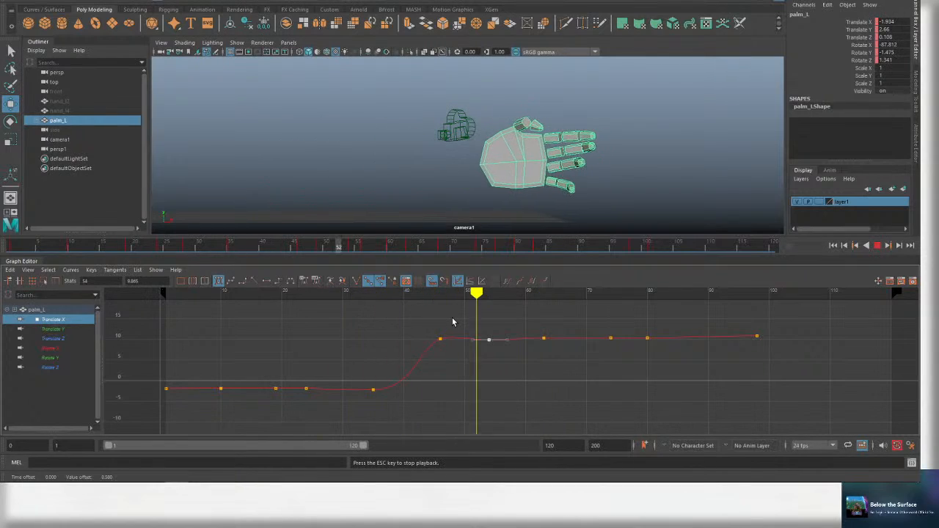
pyautogui.moveTo(473, 292); pyautogui.dragTo(525, 292)
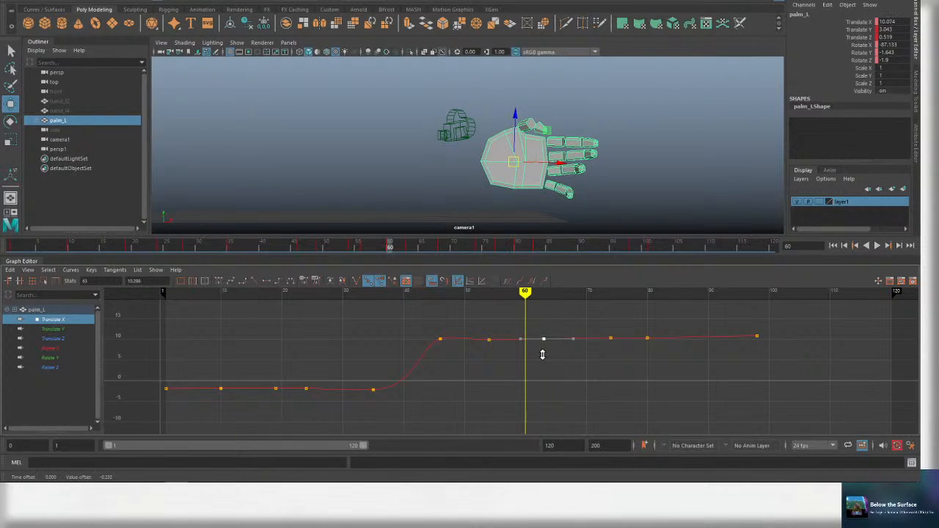
pyautogui.hotkey('alt', 'v')
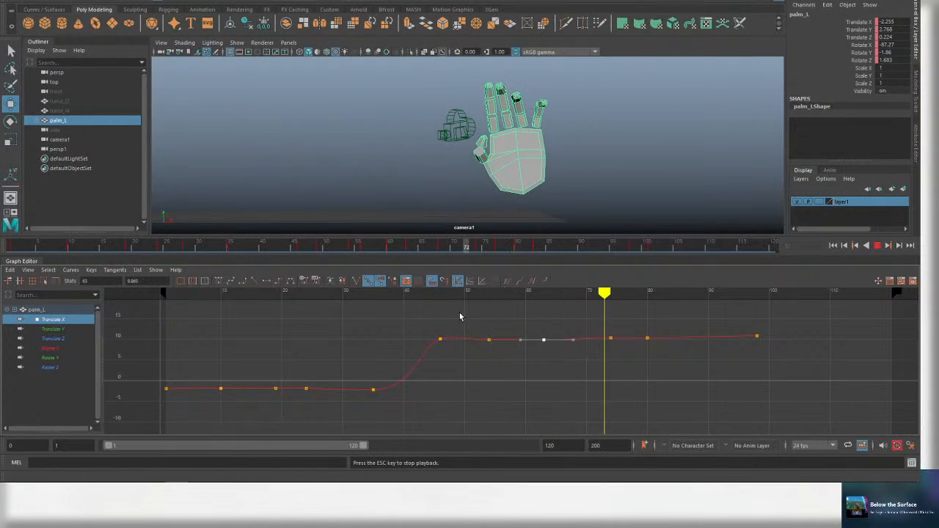
pyautogui.press('Escape')
# Lower the Translate X key at frame 46 to about 9.517 and play back the arrival.
pyautogui.moveTo(434, 313); pyautogui.dragTo(466, 363)
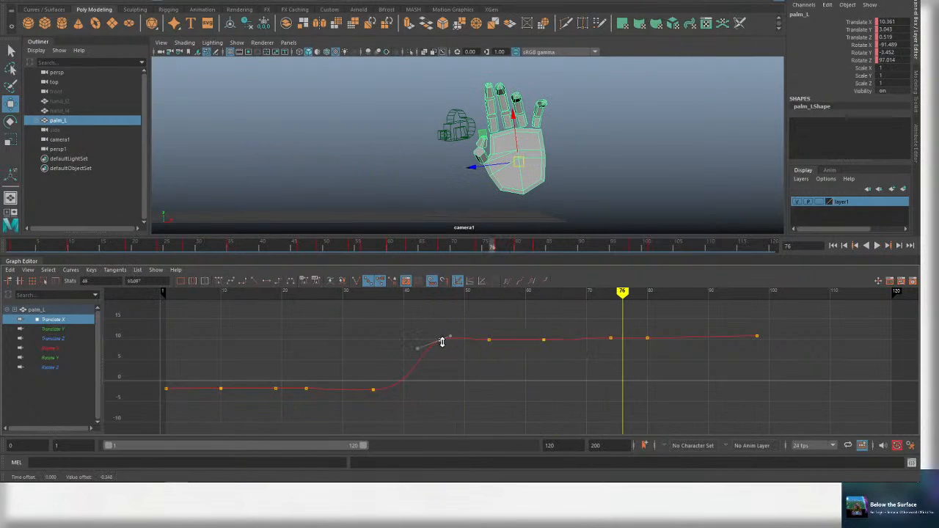
pyautogui.hotkey('alt', 'v')
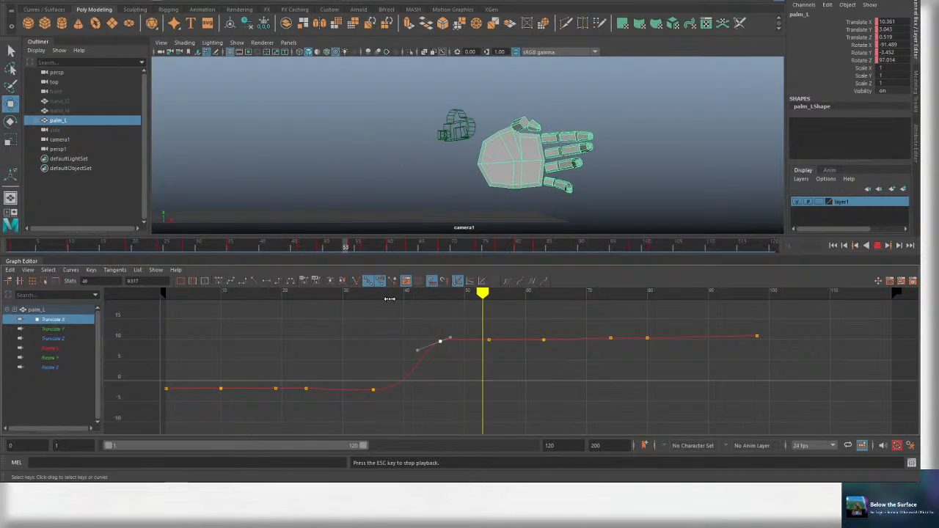
pyautogui.hotkey('alt', 'v')
# Scrub and replay the hand animation several times, checking the sideways settle and the upward turn up to around frame 69.
pyautogui.moveTo(389, 299); pyautogui.dragTo(233, 314)
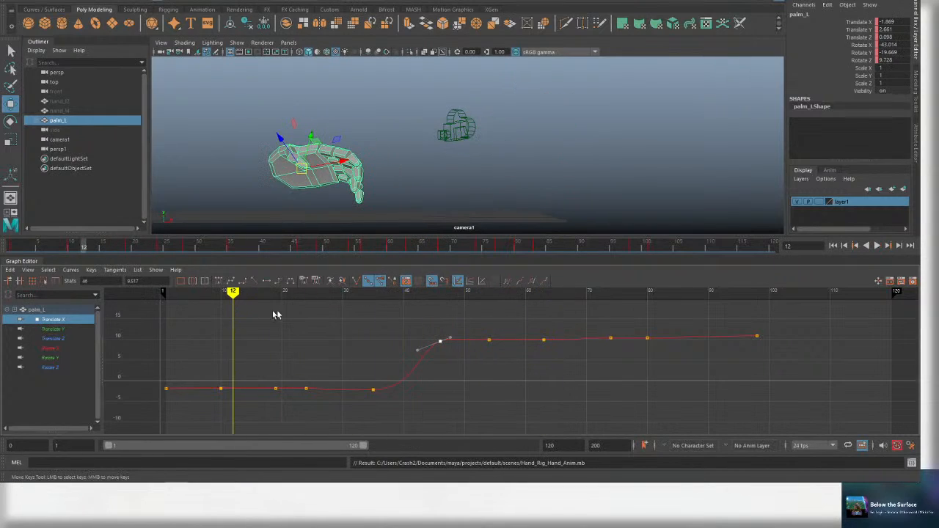
pyautogui.hotkey('alt', 'v')
pyautogui.hotkey('alt', 'v')
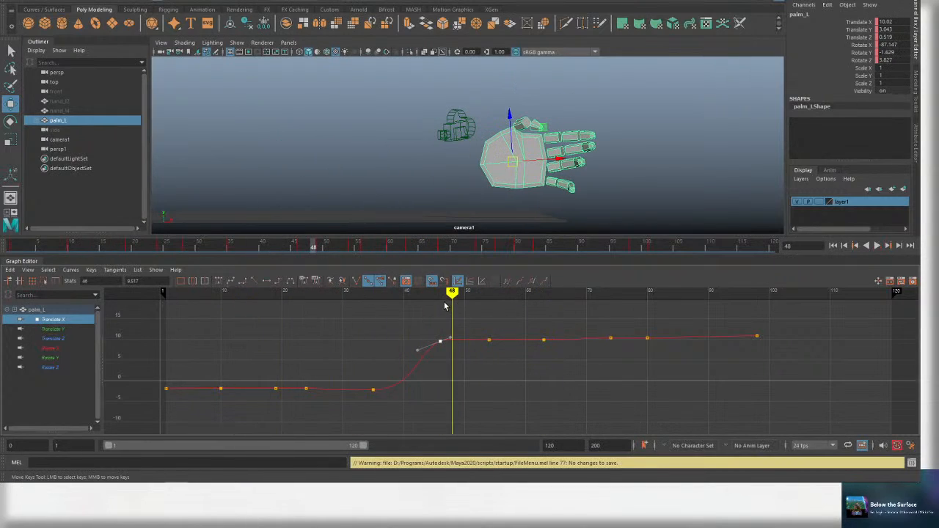
pyautogui.hotkey('alt', 'v')
pyautogui.hotkey('alt', 'v')
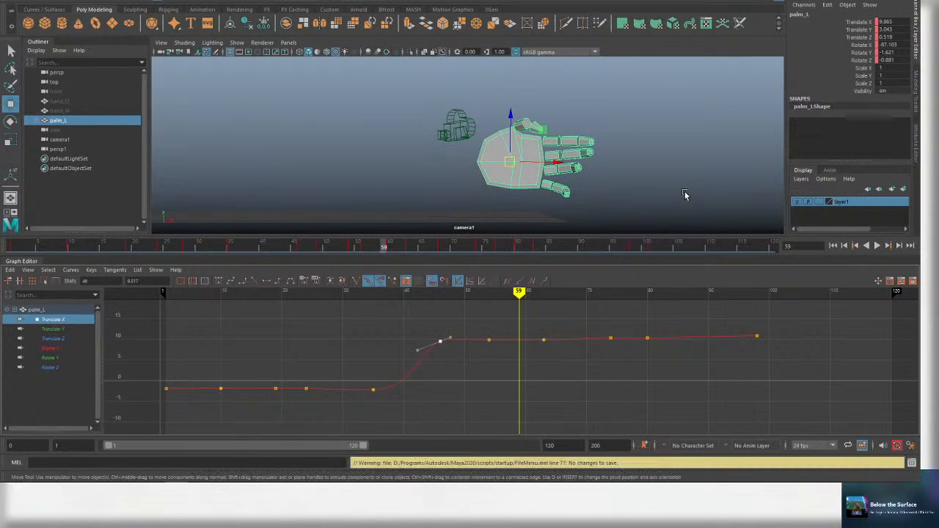
pyautogui.press('w')
pyautogui.moveTo(459, 292); pyautogui.dragTo(173, 317)
pyautogui.hotkey('alt', 'v')
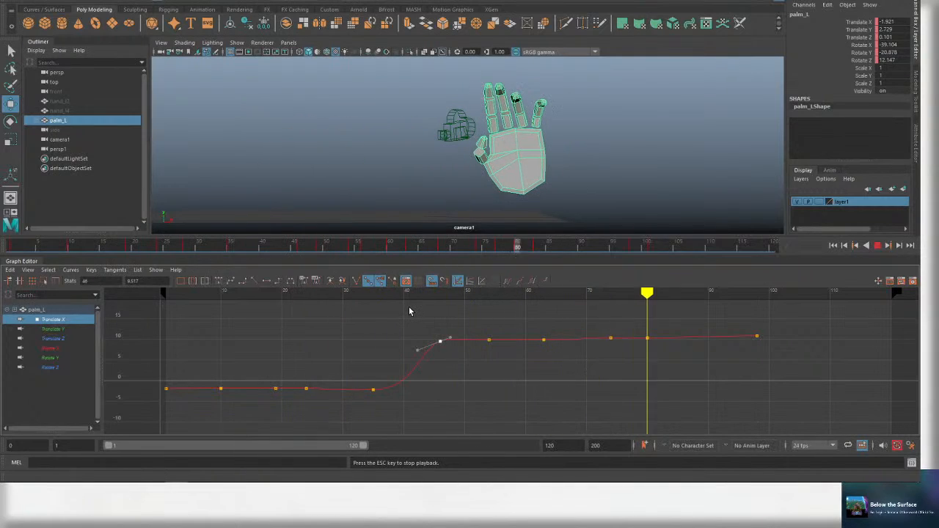
pyautogui.hotkey('alt', 'v')
pyautogui.moveTo(455, 295); pyautogui.dragTo(167, 301)
pyautogui.hotkey('alt', 'v')
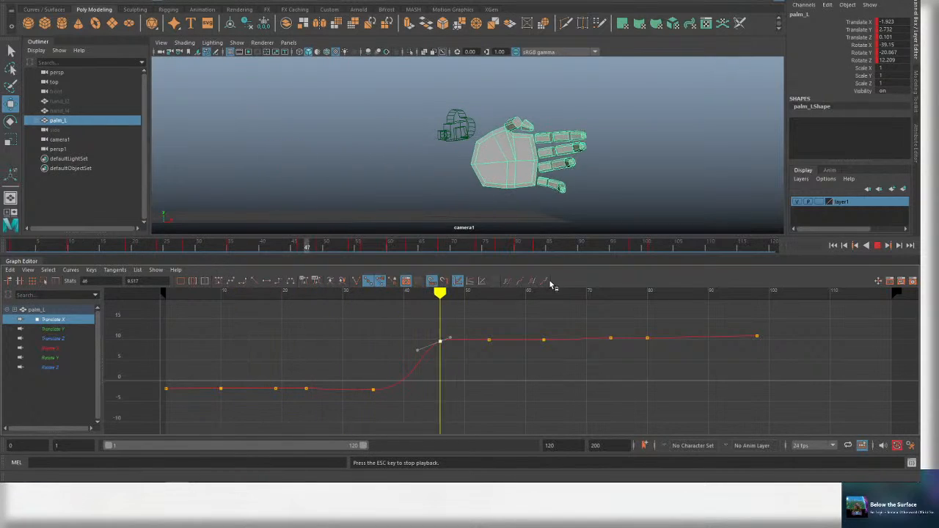
pyautogui.hotkey('alt', 'v')
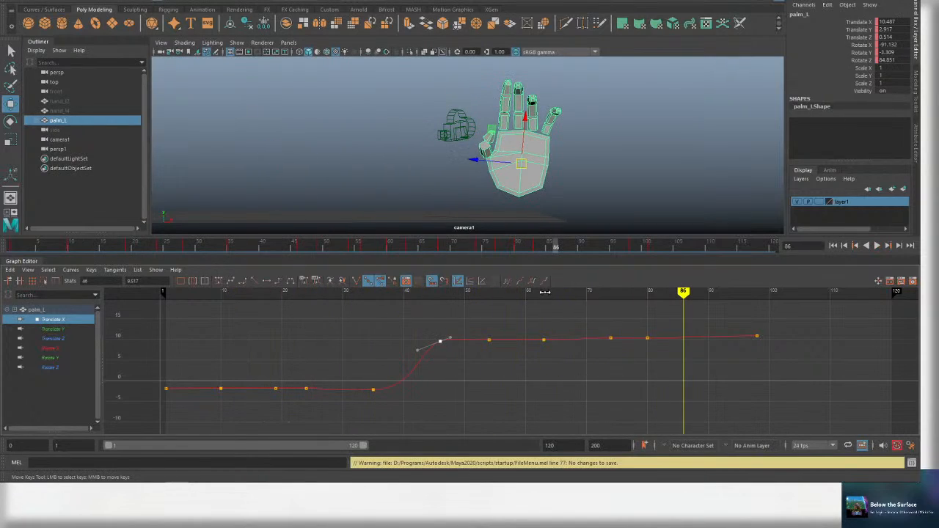
pyautogui.moveTo(530, 296); pyautogui.dragTo(360, 299)
pyautogui.hotkey('alt', 'v')
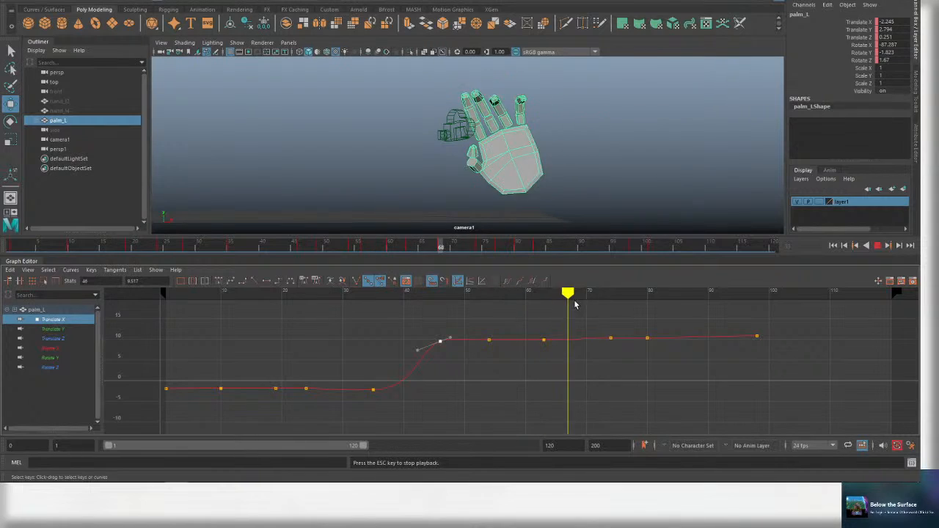
pyautogui.hotkey('alt', 'v')
pyautogui.hotkey('alt', 'shift', 'v')
pyautogui.hotkey('alt', 'v')
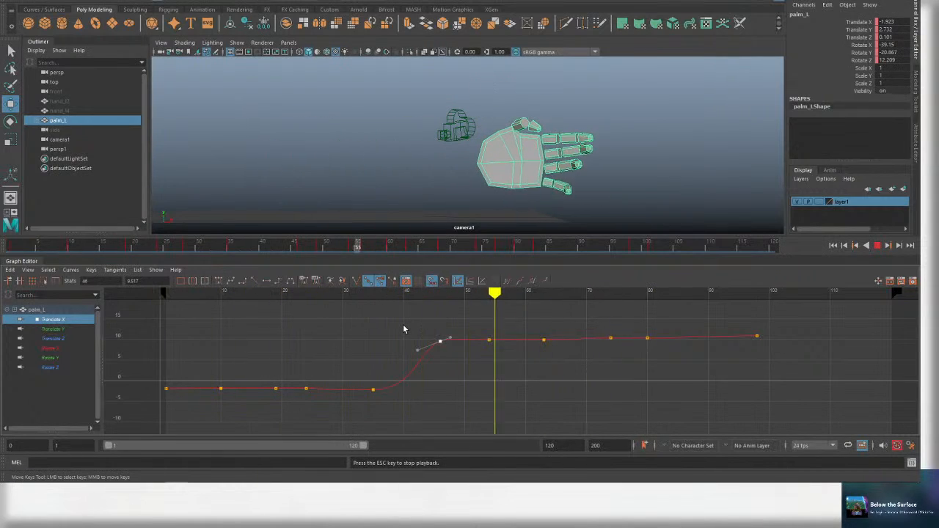
pyautogui.moveTo(562, 292); pyautogui.dragTo(580, 293)
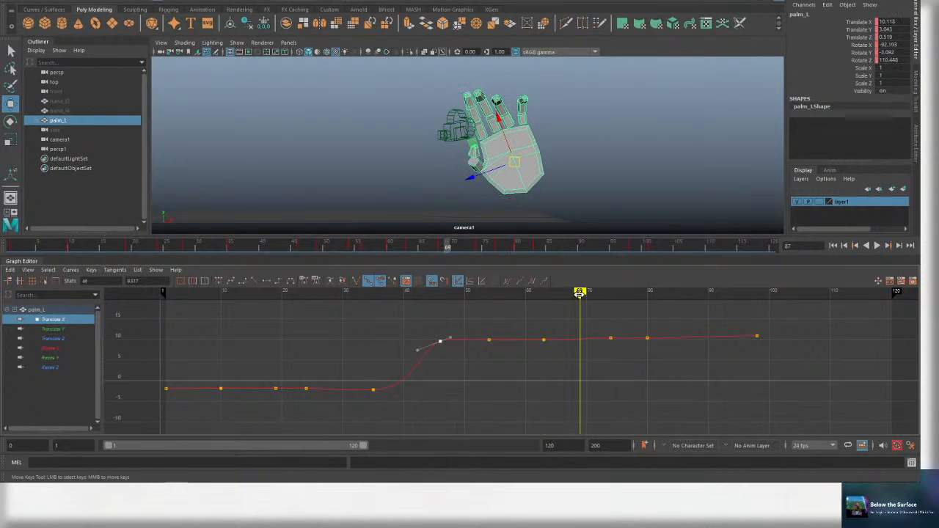
# Show the Translate X, Y and Z curves together and play back from frame 28.
pyautogui.click(51, 359)
pyautogui.click(72, 338)
pyautogui.keyDown('shift'); pyautogui.click(66, 320); pyautogui.keyUp('shift')
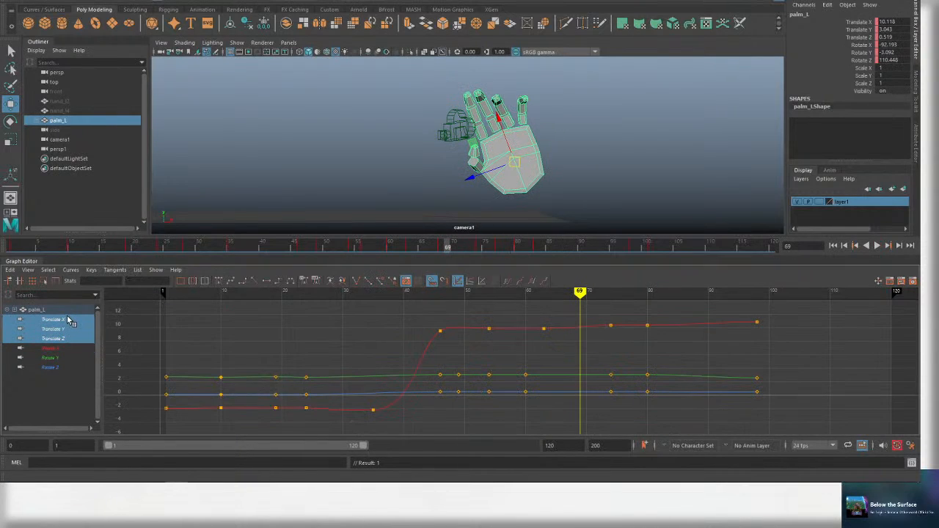
pyautogui.hotkey('ctrl', 's')
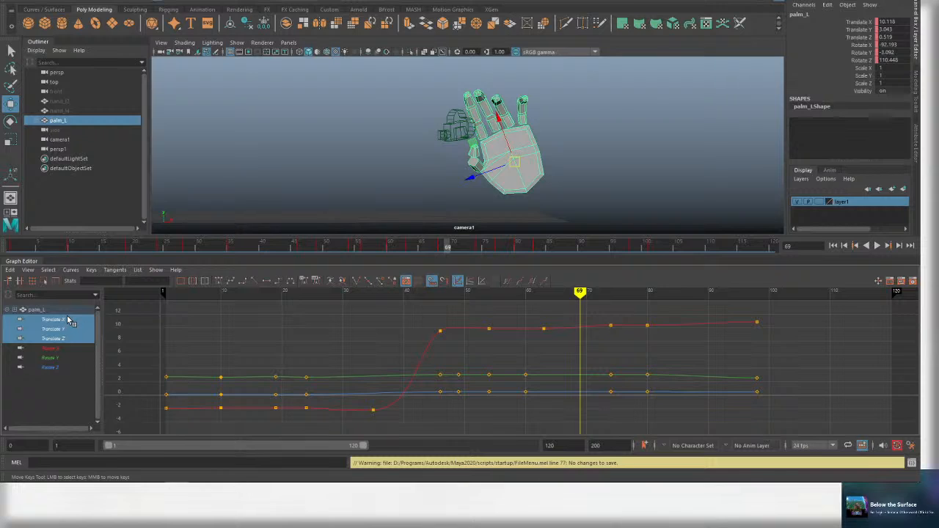
pyautogui.click(330, 294)
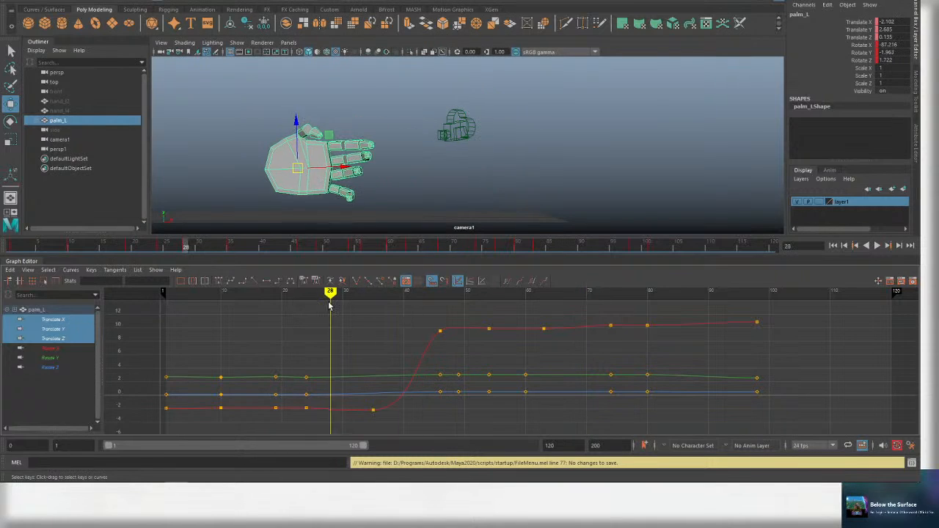
pyautogui.hotkey('alt', 'v')
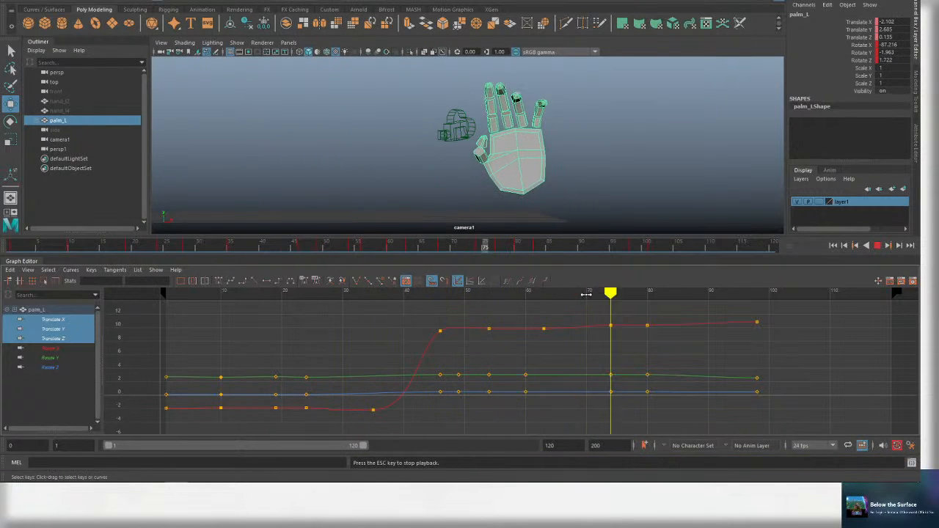
# At frame 70, shift the raised palm slightly sideways and down to about X 9.922, Y 2.989, keying its position.
pyautogui.moveTo(586, 294)
pyautogui.mouseDown()
pyautogui.moveTo(604, 294)
pyautogui.moveTo(525, 299)
pyautogui.moveTo(586, 298)
pyautogui.mouseUp()
pyautogui.press('e')
pyautogui.press('w')
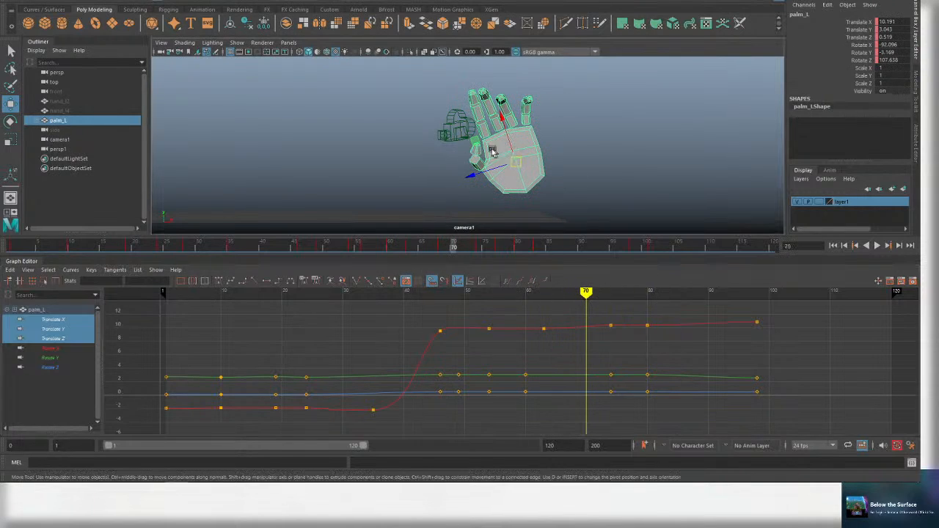
pyautogui.moveTo(512, 161); pyautogui.dragTo(507, 163)
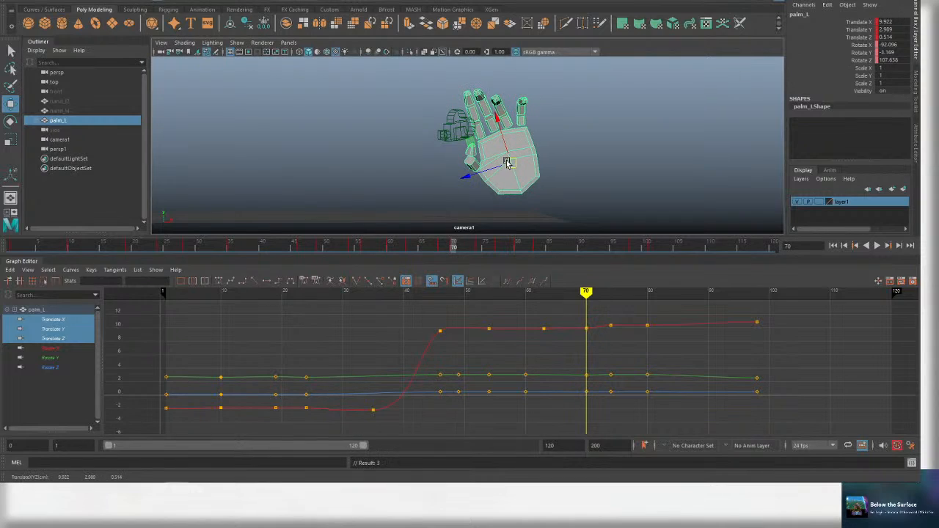
# Move the Translate X, Y and Z keys at frame 74 to frame 77, save the scene, and replay the upward turn.
pyautogui.moveTo(525, 293); pyautogui.dragTo(617, 294)
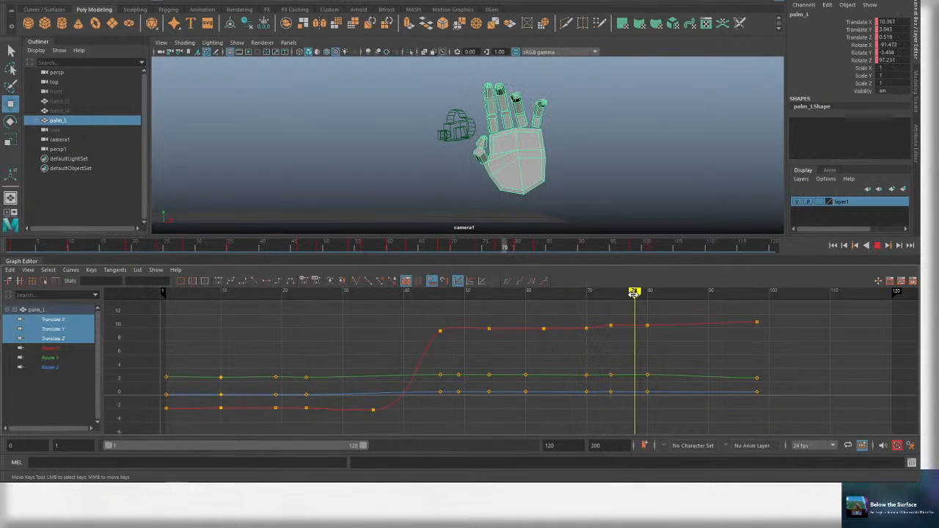
pyautogui.moveTo(601, 413); pyautogui.dragTo(600, 411)
pyautogui.keyDown('shift'); pyautogui.moveTo(604, 394); pyautogui.dragTo(623, 397, button='middle'); pyautogui.keyUp('shift')
pyautogui.hotkey('ctrl', 's')
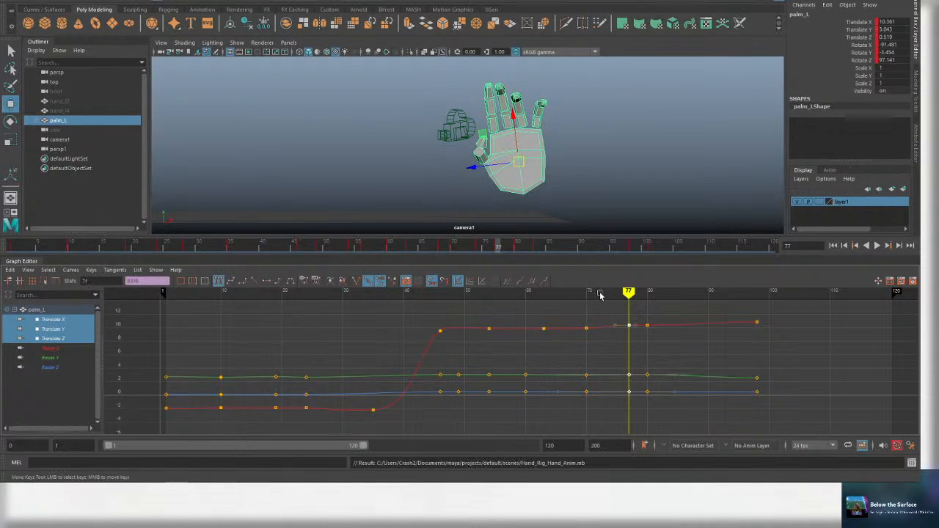
pyautogui.moveTo(600, 296); pyautogui.dragTo(447, 295)
pyautogui.hotkey('alt', 'v')
pyautogui.press('Escape')
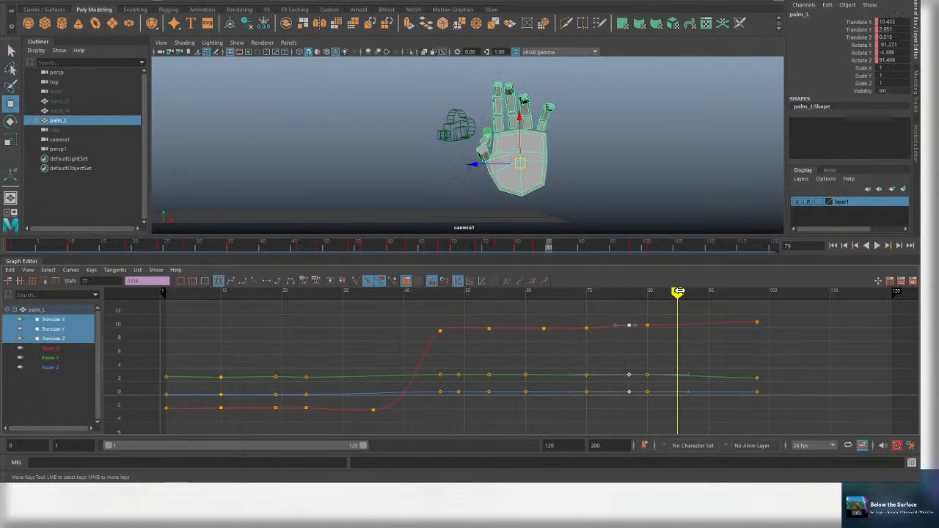
# Try deleting the translate keys at frame 98 and undo the deletion.
pyautogui.keyDown('alt'); pyautogui.moveTo(755, 323); pyautogui.dragTo(615, 338, button='middle'); pyautogui.keyUp('alt')
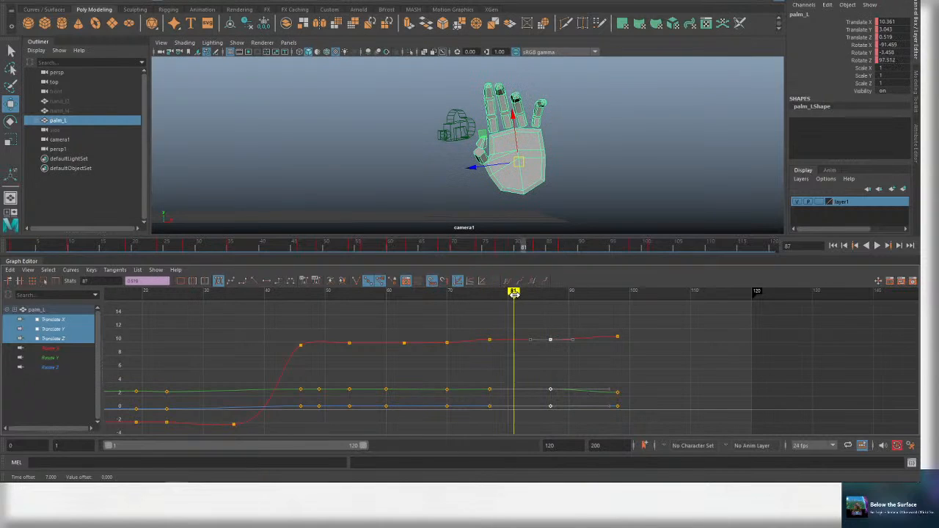
pyautogui.moveTo(536, 295); pyautogui.dragTo(618, 300)
pyautogui.moveTo(650, 311); pyautogui.dragTo(626, 413)
pyautogui.press('Delete')
pyautogui.hotkey('ctrl', 'z')
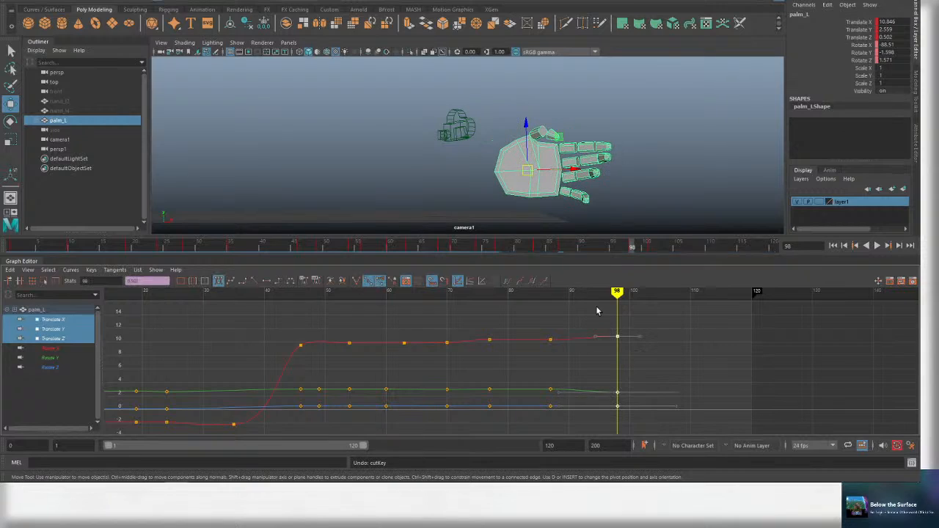
# Delete the translate keys at frame 87, save the scene, and play back the animation through the downward return.
pyautogui.press('Delete')
pyautogui.hotkey('alt', 'v')
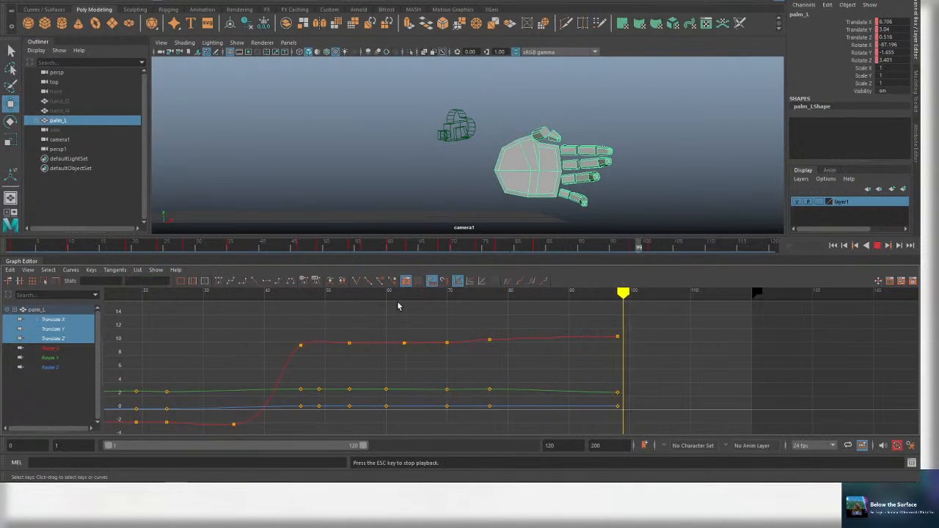
pyautogui.hotkey('alt', 'v')
pyautogui.hotkey('ctrl', 's')
pyautogui.moveTo(488, 294); pyautogui.dragTo(271, 305)
pyautogui.hotkey('alt', 'v')
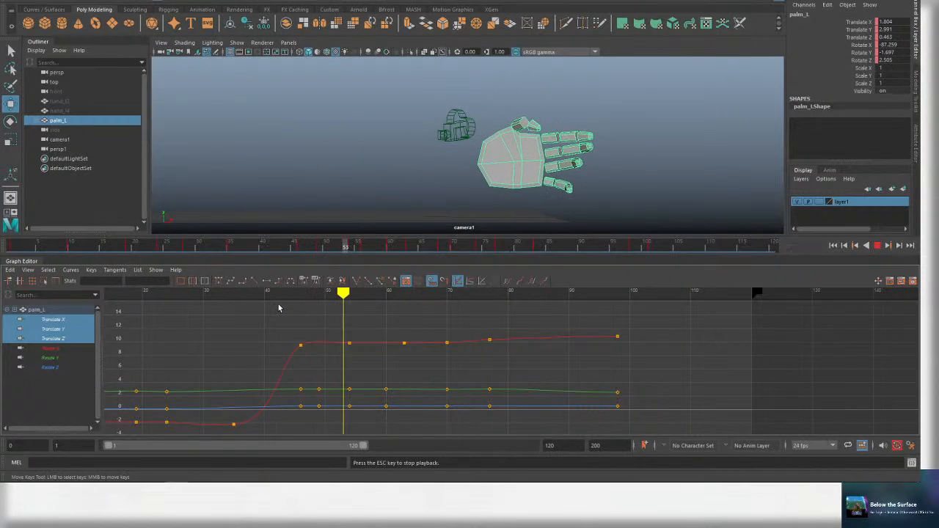
pyautogui.hotkey('alt', 'v')
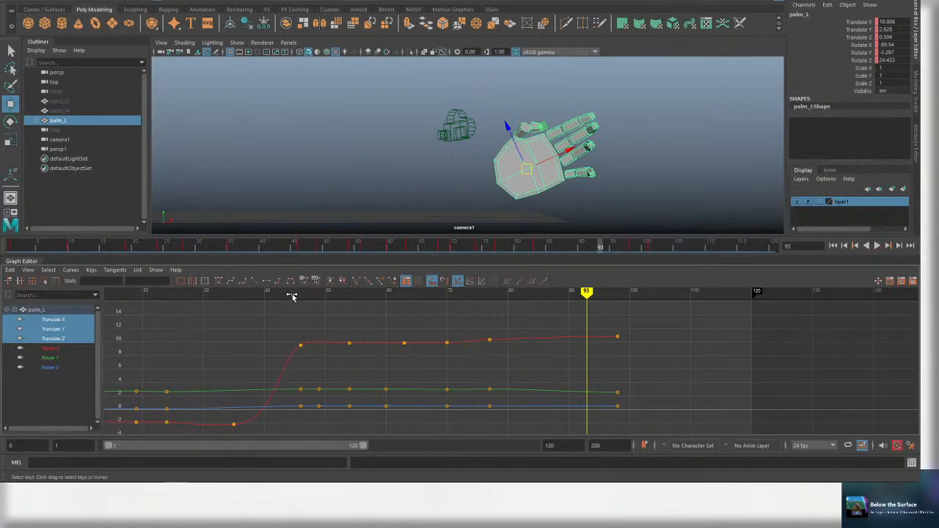
# Replay the animation, save the scene, and delete the translate keys at frame 70.
pyautogui.hotkey('ctrl', 's')
pyautogui.scroll(-3, 421, 321)
pyautogui.keyDown('alt'); pyautogui.moveTo(421, 321); pyautogui.dragTo(442, 309, button='middle'); pyautogui.keyUp('alt')
pyautogui.moveTo(446, 296); pyautogui.dragTo(218, 302)
pyautogui.hotkey('alt', 'v')
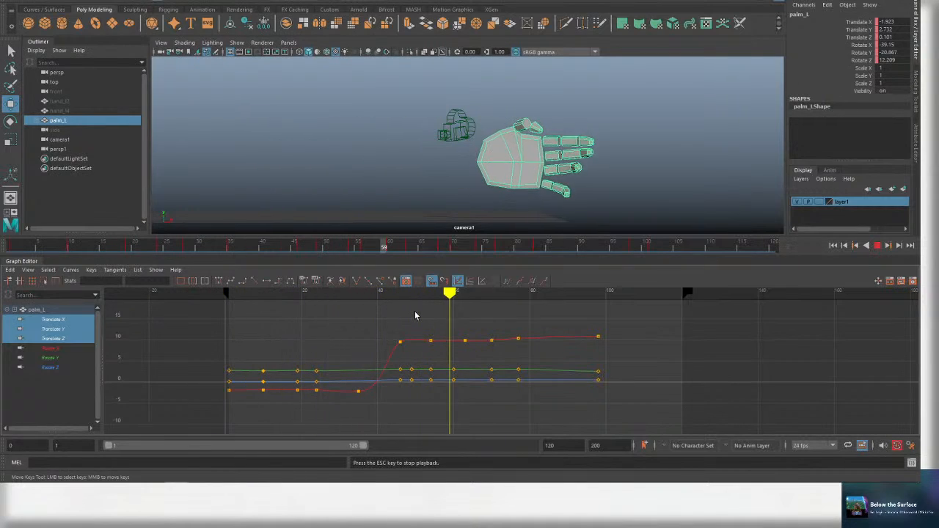
pyautogui.moveTo(473, 293); pyautogui.dragTo(495, 294)
pyautogui.hotkey('ctrl', 's')
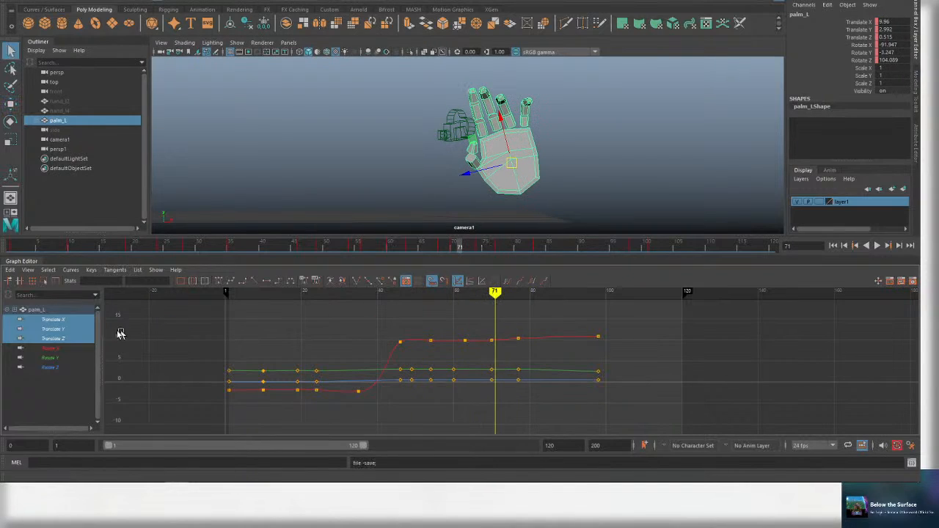
pyautogui.click(77, 348)
pyautogui.moveTo(77, 340); pyautogui.dragTo(78, 321)
pyautogui.hotkey('ctrl', 's')
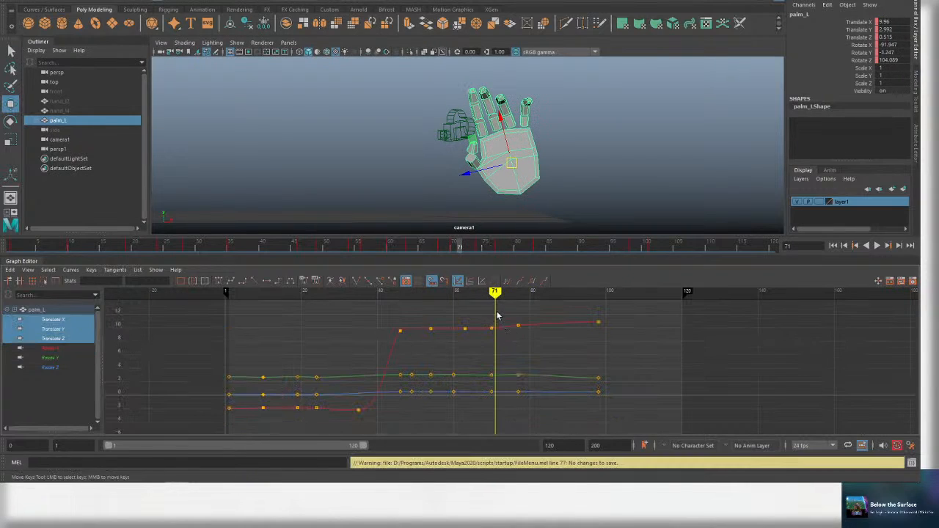
pyautogui.press('Delete')
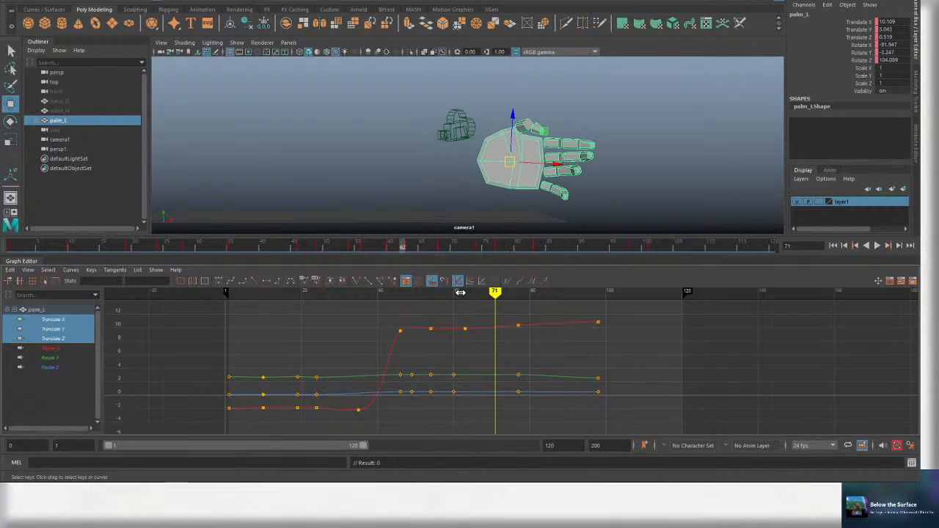
# At frame 68, shift the raised palm slightly sideways, key its translation, and check the motion up to frame 74.
pyautogui.moveTo(460, 293); pyautogui.dragTo(485, 286)
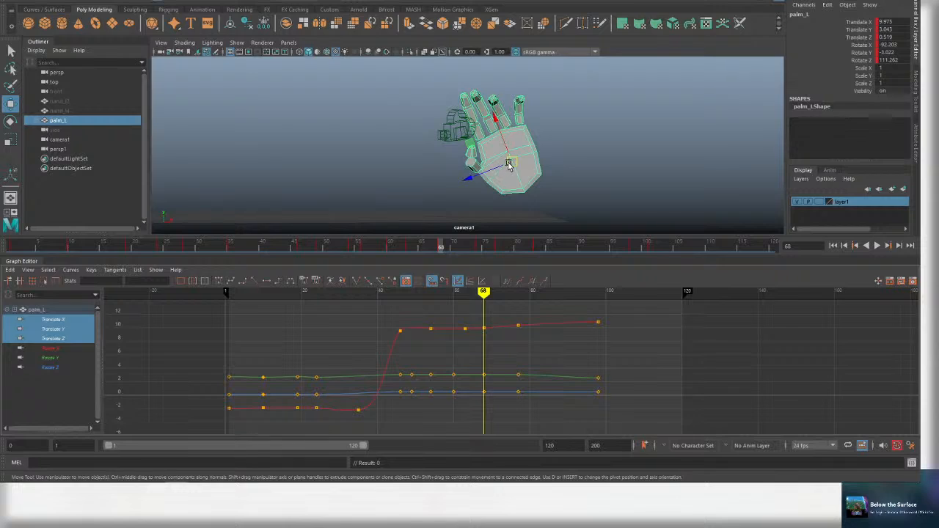
pyautogui.moveTo(508, 164); pyautogui.dragTo(502, 166)
pyautogui.moveTo(468, 296); pyautogui.dragTo(506, 295)
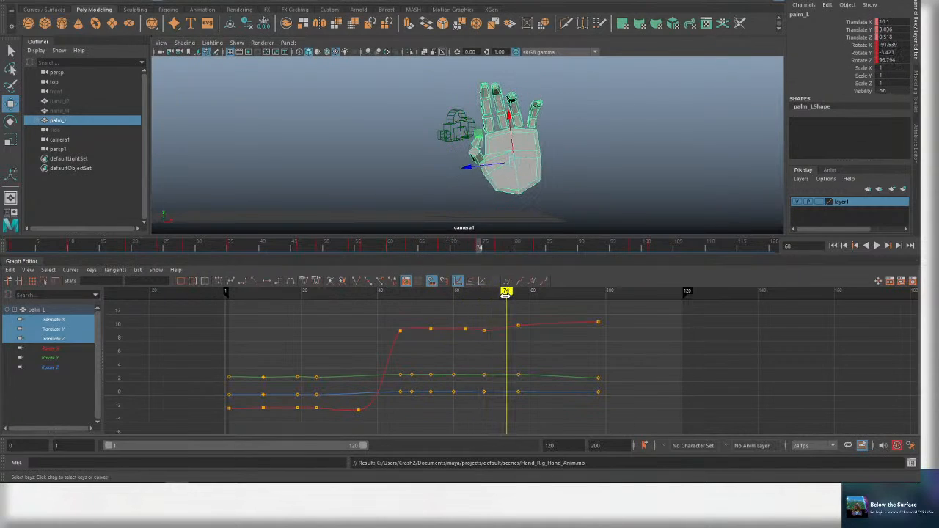
# Move the translate keys at frame 77 back to frame 74 and check the pose at frame 64.
pyautogui.keyDown('shift'); pyautogui.moveTo(520, 396); pyautogui.dragTo(509, 396, button='middle'); pyautogui.keyUp('shift')
pyautogui.click(477, 314)
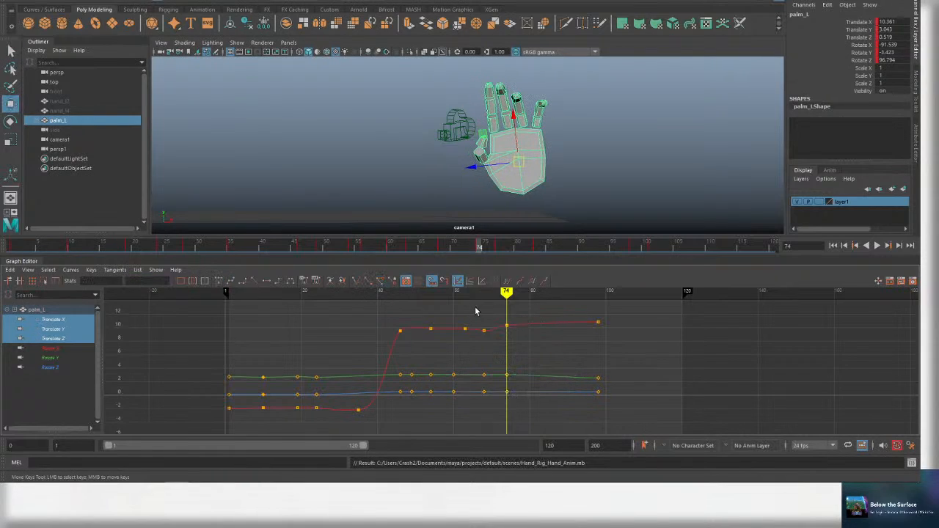
pyautogui.click(469, 294)
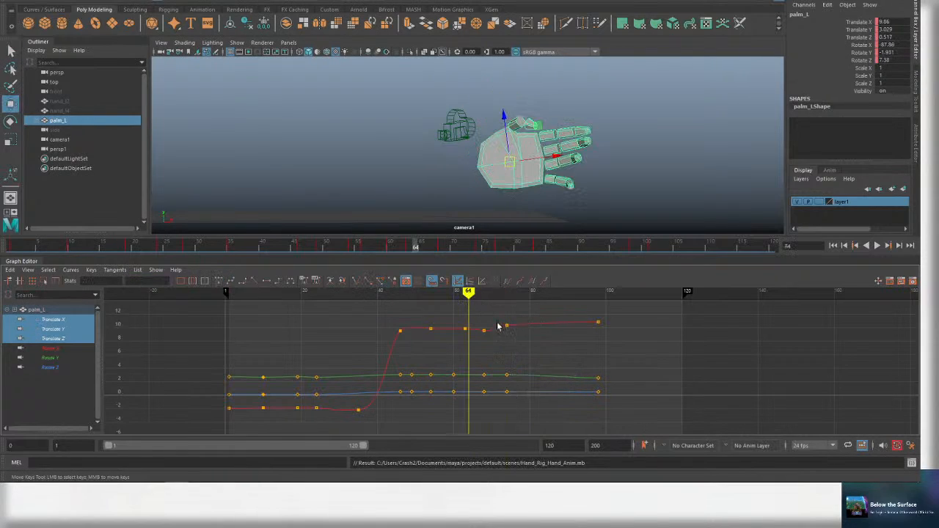
# Set the Translate X keys at frames 63, 68 and 74 to spline tangents.
pyautogui.moveTo(497, 326); pyautogui.dragTo(451, 356)
pyautogui.hotkey('ctrl', 's')
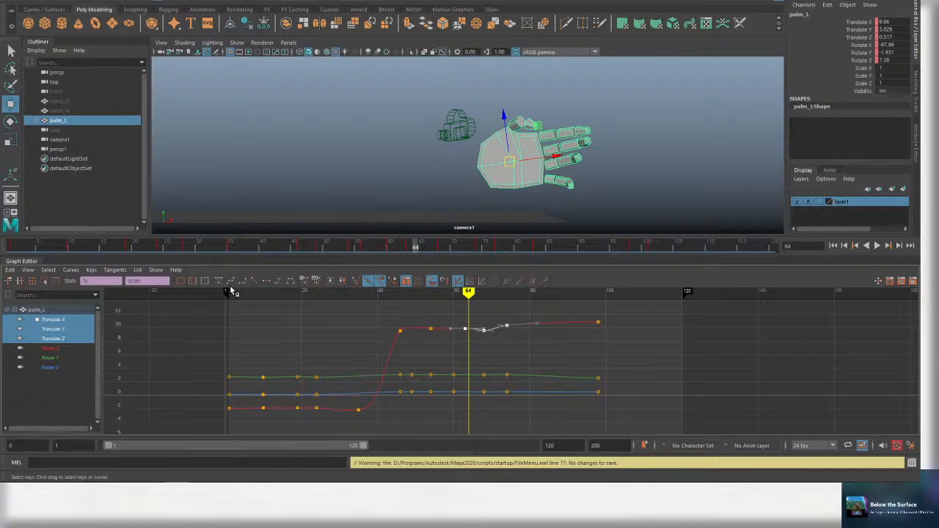
pyautogui.click(230, 283)
pyautogui.hotkey('ctrl', 's')
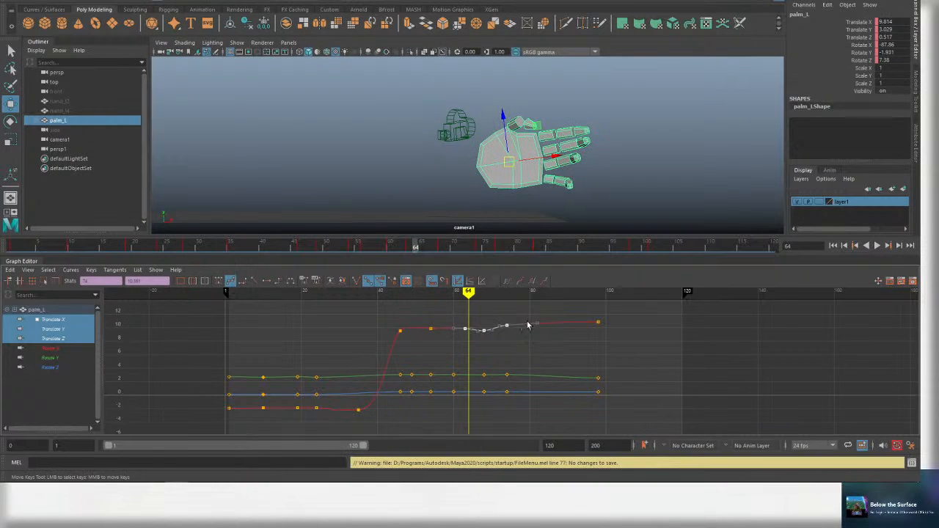
# Display all of palm_L's translate and rotate curves together to examine their overall timing.
pyautogui.scroll(2, 499, 330)
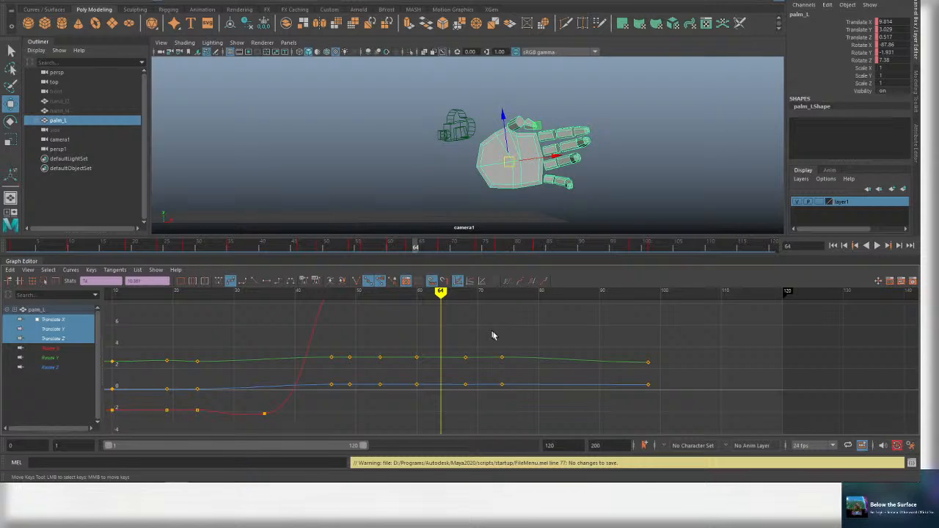
pyautogui.scroll(-2, 496, 331)
pyautogui.keyDown('alt'); pyautogui.moveTo(499, 321); pyautogui.dragTo(481, 328, button='middle'); pyautogui.keyUp('alt')
pyautogui.click(468, 324)
pyautogui.scroll(2, 482, 346)
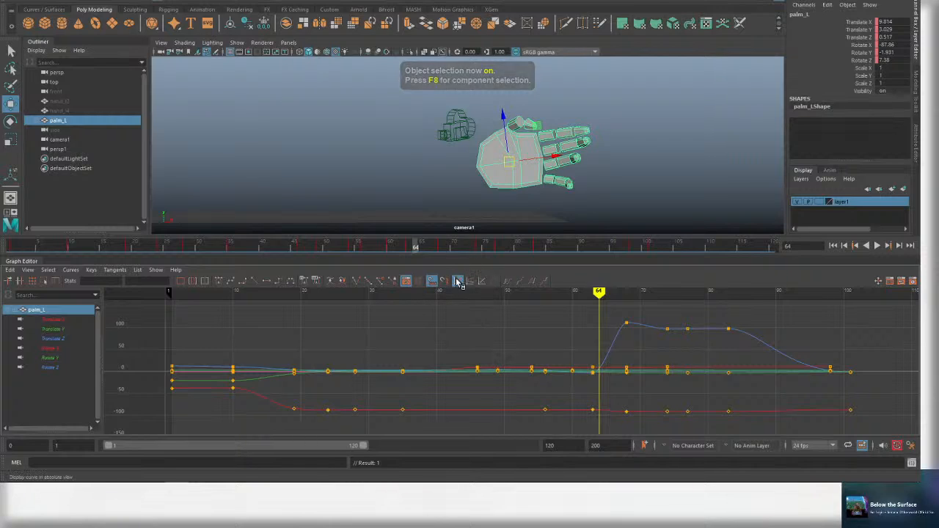
pyautogui.scroll(-3, 516, 357)
pyautogui.scroll(-4, 535, 339)
pyautogui.hotkey('ctrl', 's')
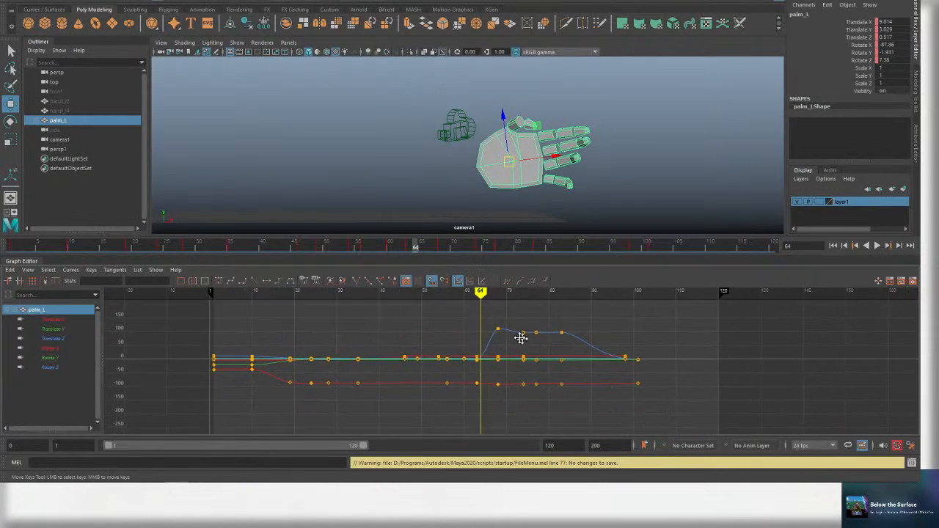
# Replay the hand animation from about frame 29 to check the sideways move and upward turn, saving the scene.
pyautogui.moveTo(511, 353)
pyautogui.keyDown('alt'); pyautogui.mouseDown(button='middle')
pyautogui.moveTo(472, 340)
pyautogui.moveTo(486, 369)
pyautogui.mouseUp(button='middle'); pyautogui.keyUp('alt')
pyautogui.scroll(4, 477, 335)
pyautogui.scroll(-2, 478, 334)
pyautogui.moveTo(434, 293)
pyautogui.mouseDown()
pyautogui.moveTo(388, 293)
pyautogui.moveTo(488, 292)
pyautogui.moveTo(290, 291)
pyautogui.mouseUp()
pyautogui.hotkey('alt', 'v')
pyautogui.hotkey('alt', 'v')
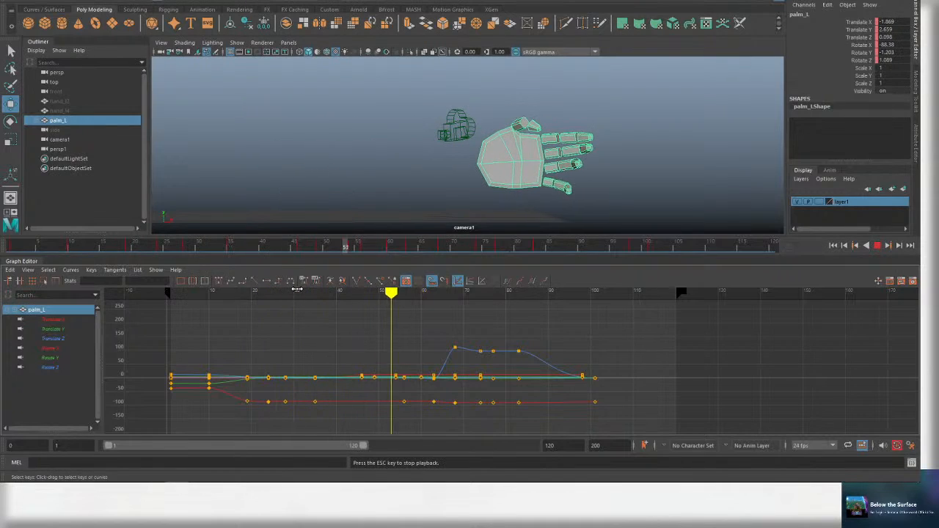
pyautogui.hotkey('alt', 'v')
pyautogui.hotkey('ctrl', 's')
# At frame 74, rotate the raised palm to a Rotate Z of about 88.342 and play back the settle.
pyautogui.click(455, 292)
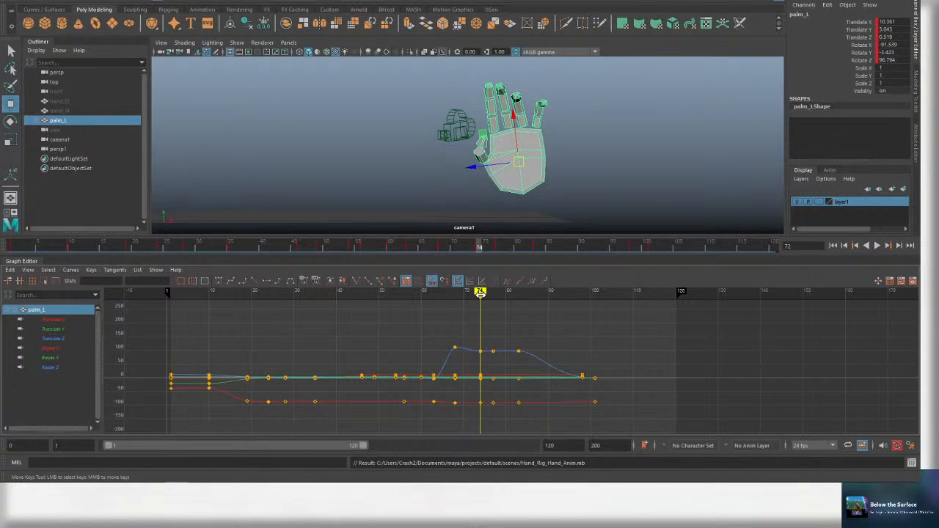
pyautogui.press('e')
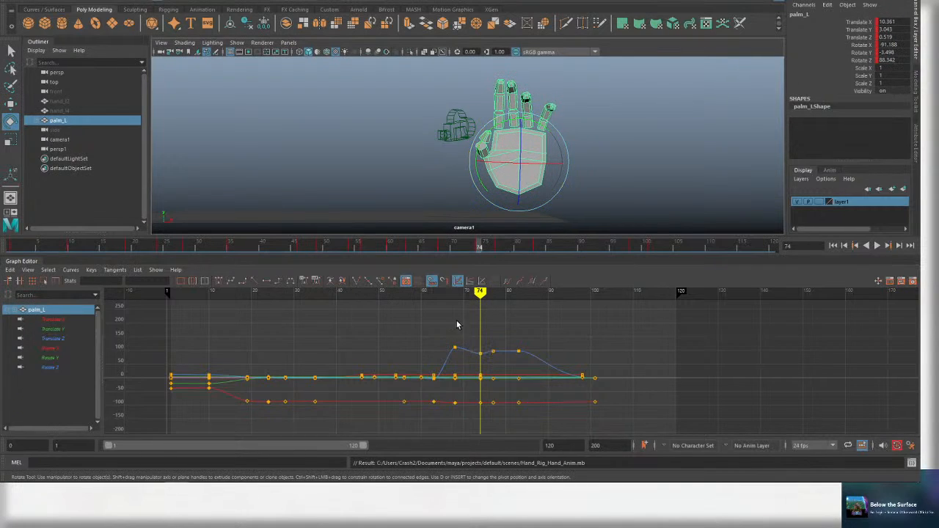
pyautogui.hotkey('alt', 'v')
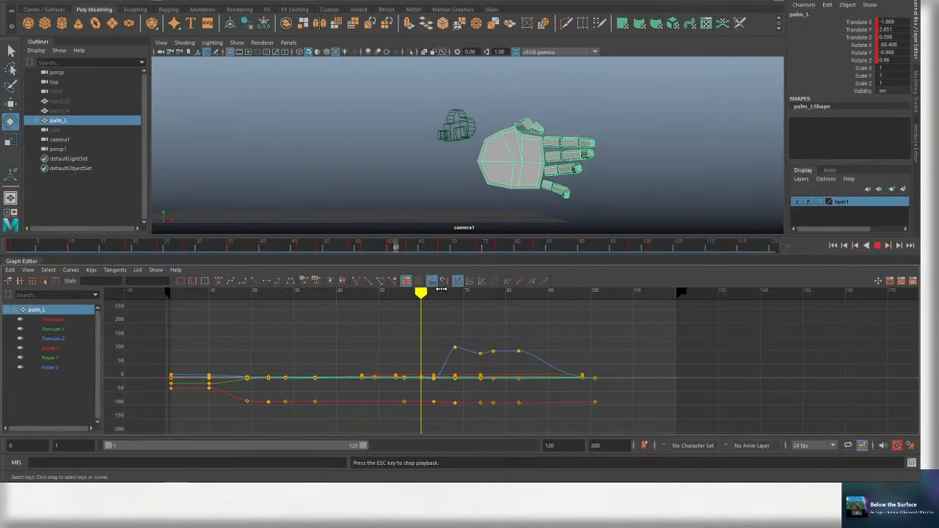
pyautogui.press('Escape')
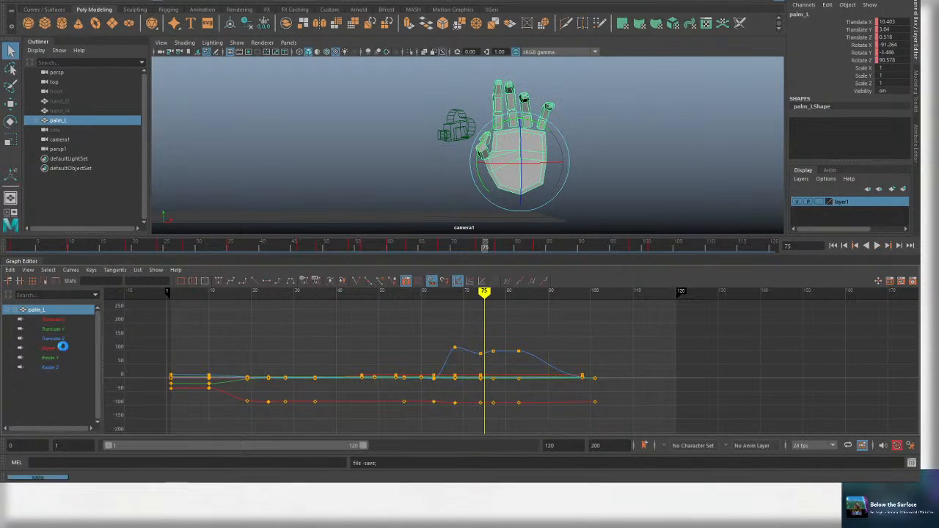
# Isolate the Rotate X, Y and Z curves, delete their keys at frames 77 and 83, and play back from about frame 50.
pyautogui.moveTo(63, 346); pyautogui.dragTo(59, 367)
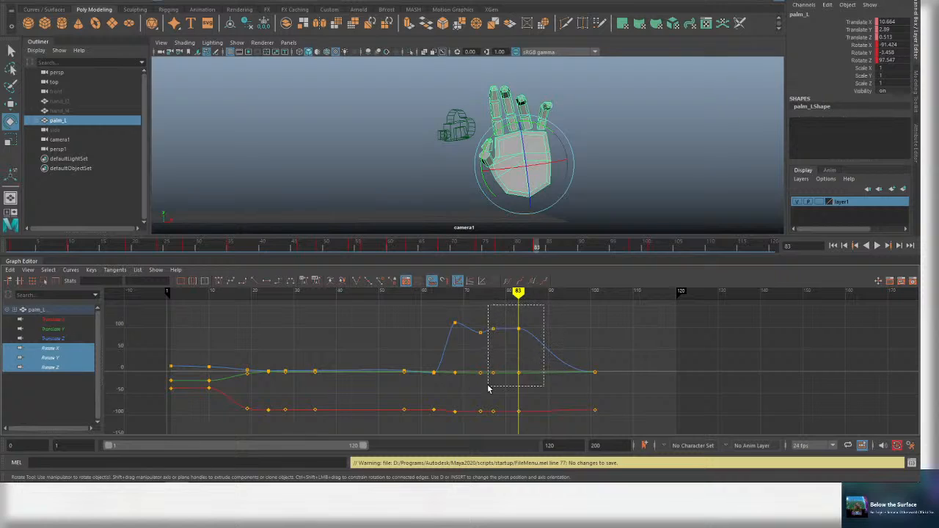
pyautogui.moveTo(489, 389); pyautogui.dragTo(490, 424)
pyautogui.press('Delete')
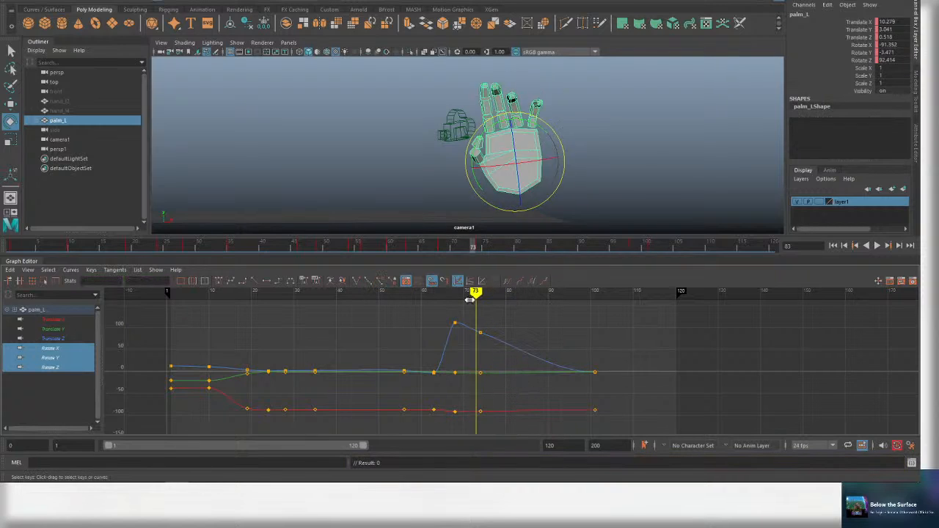
pyautogui.moveTo(470, 299); pyautogui.dragTo(379, 303)
pyautogui.hotkey('alt', 'v')
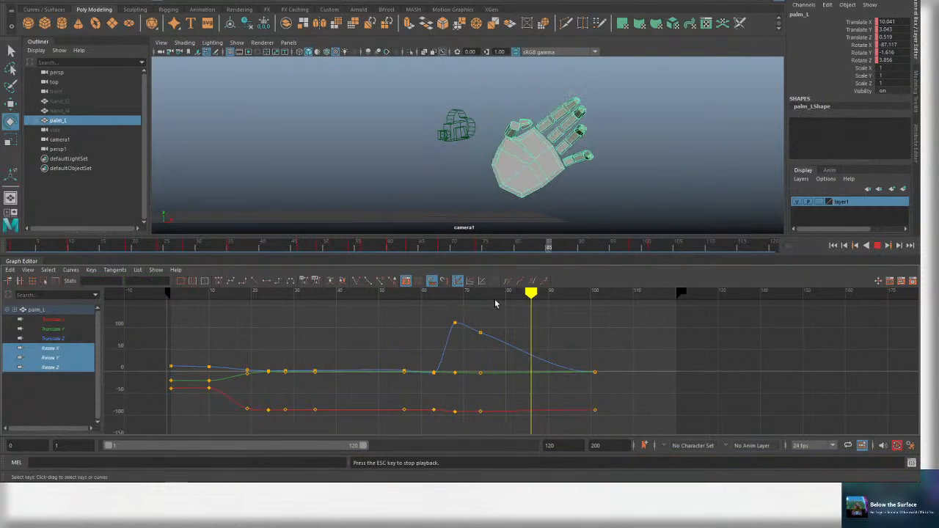
# Copy the rotate keys at frame 74 to frame 93 to hold the raised pose, and play back the hold.
pyautogui.click(479, 300)
pyautogui.moveTo(478, 437); pyautogui.dragTo(478, 436)
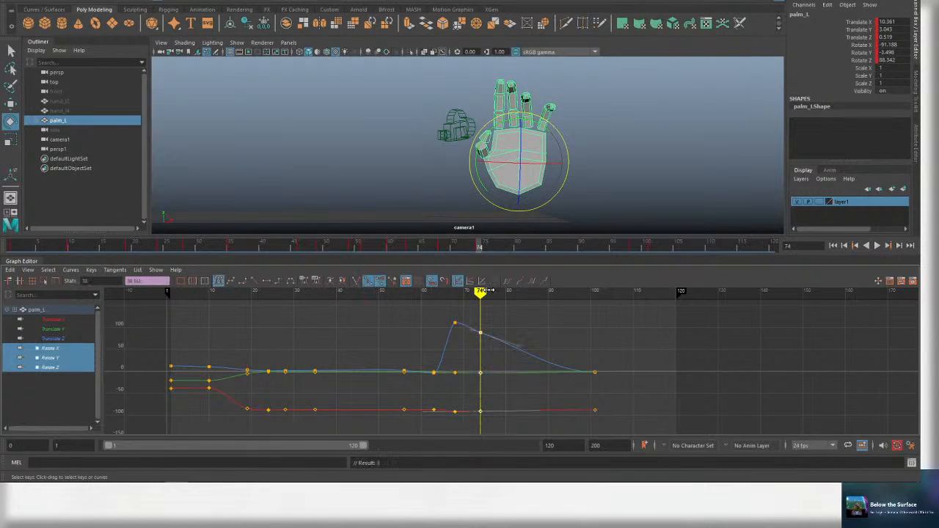
pyautogui.moveTo(486, 293)
pyautogui.mouseDown()
pyautogui.moveTo(561, 296)
pyautogui.moveTo(430, 298)
pyautogui.mouseUp()
pyautogui.hotkey('ctrl', 'v')
pyautogui.hotkey('alt', 'v')
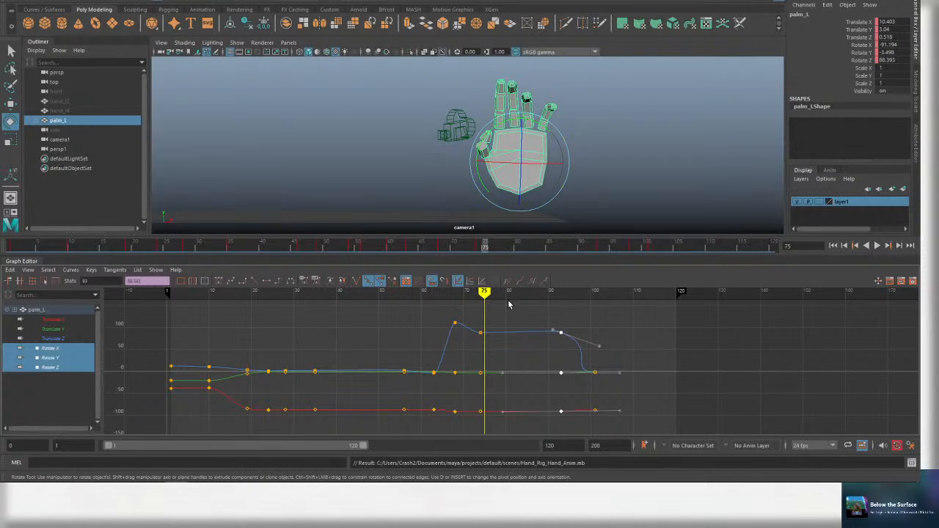
pyautogui.hotkey('alt', 'v')
# Move the rotate keys at frame 101 to frame 112, save the scene, and review the animation from the start.
pyautogui.moveTo(618, 312); pyautogui.dragTo(582, 434)
pyautogui.keyDown('shift'); pyautogui.moveTo(643, 384); pyautogui.dragTo(667, 358, button='middle'); pyautogui.keyUp('shift')
pyautogui.hotkey('alt', 'v')
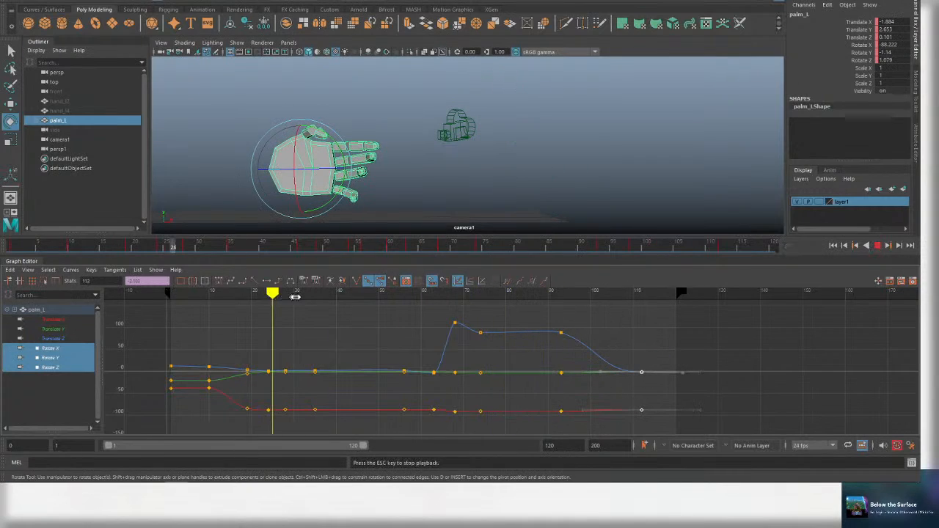
pyautogui.click(174, 293)
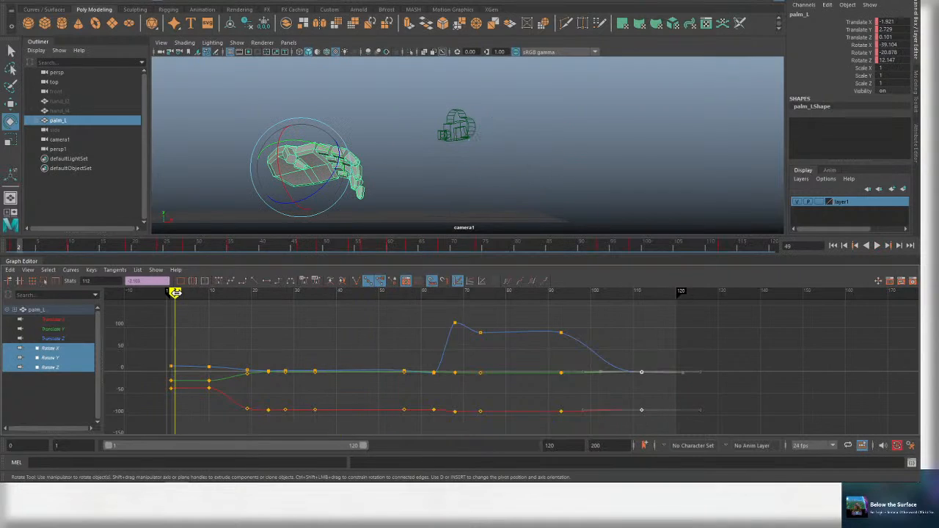
pyautogui.moveTo(175, 293); pyautogui.dragTo(379, 292)
pyautogui.hotkey('ctrl', 's')
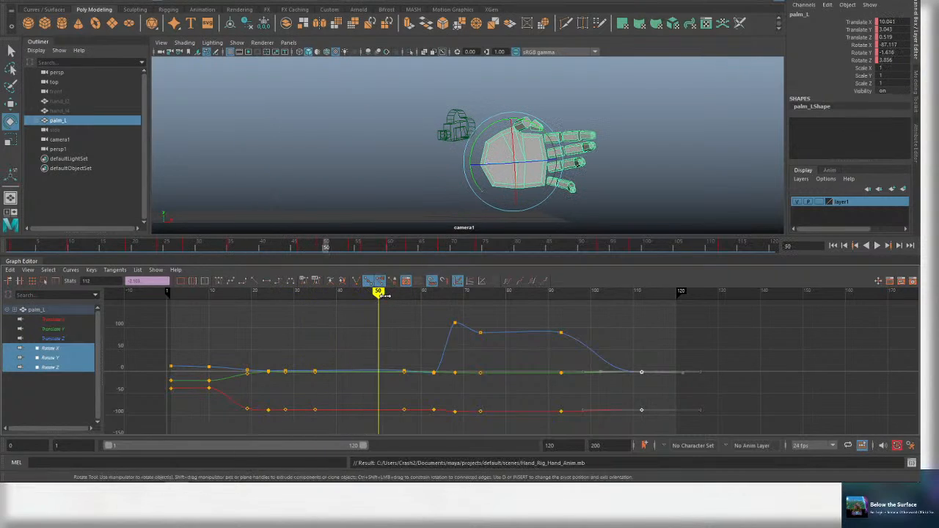
pyautogui.moveTo(378, 293); pyautogui.dragTo(454, 292)
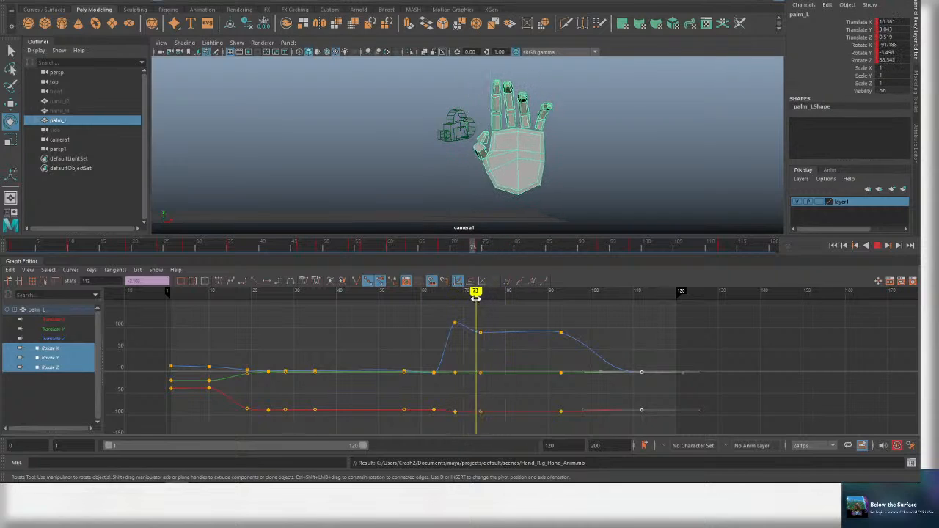
# At frame 74, rotate the raised palm to a Rotate Z of about 100.322 and play back the upward turn and return.
pyautogui.moveTo(458, 299); pyautogui.dragTo(455, 305)
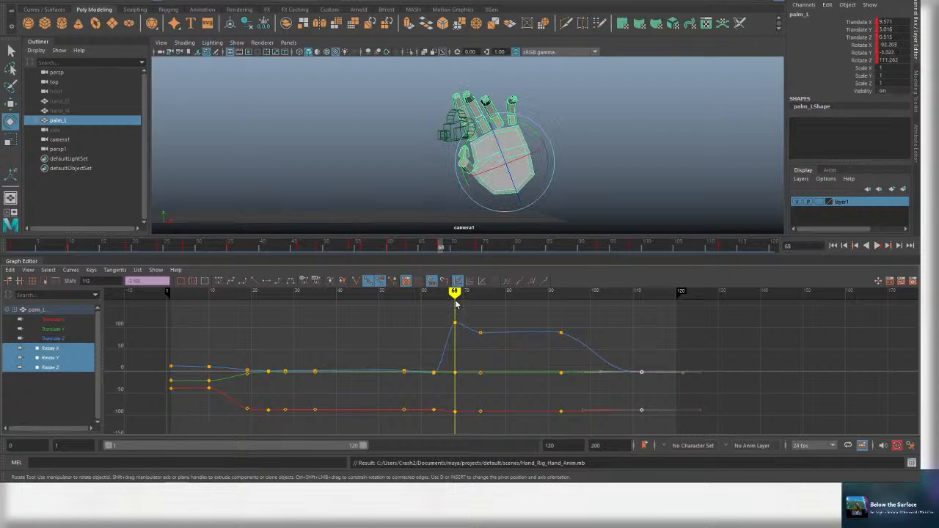
pyautogui.moveTo(566, 137); pyautogui.dragTo(564, 142)
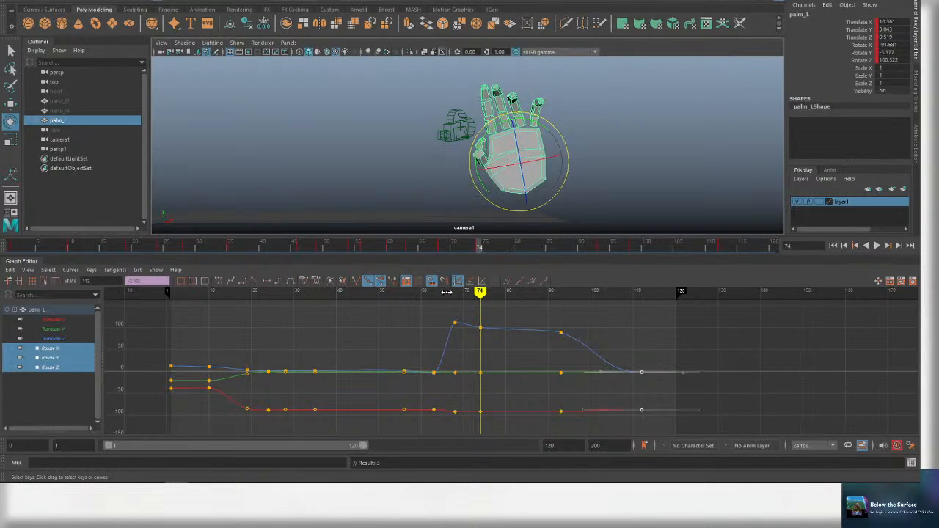
pyautogui.moveTo(446, 292); pyautogui.dragTo(471, 294)
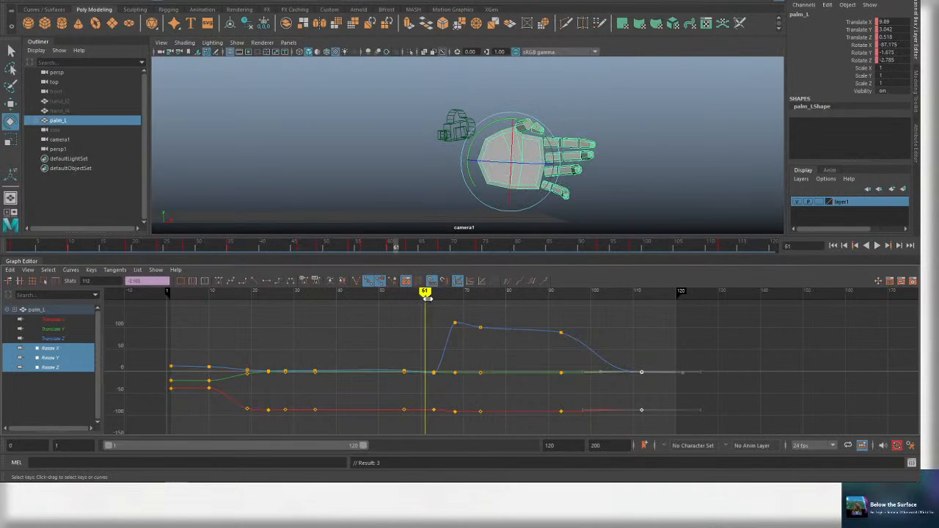
pyautogui.hotkey('alt', 'v')
pyautogui.click(455, 293)
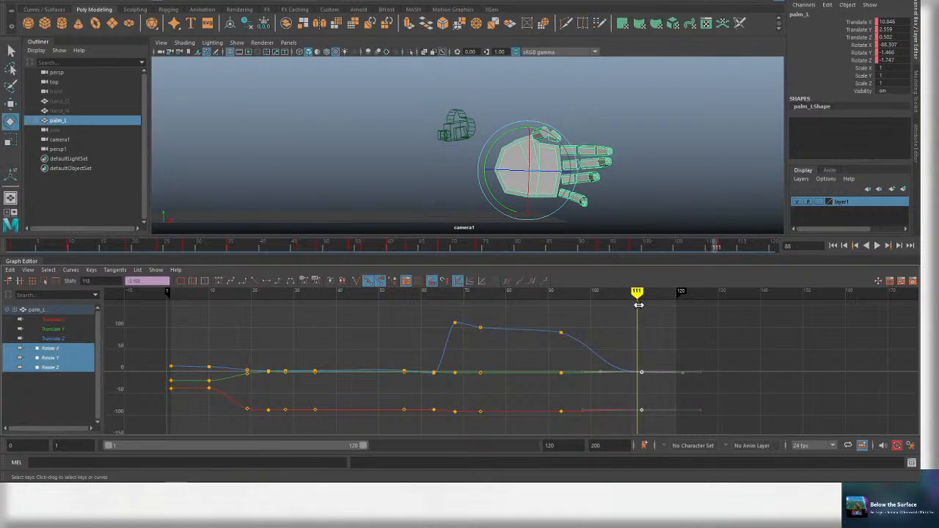
pyautogui.hotkey('alt', 'v')
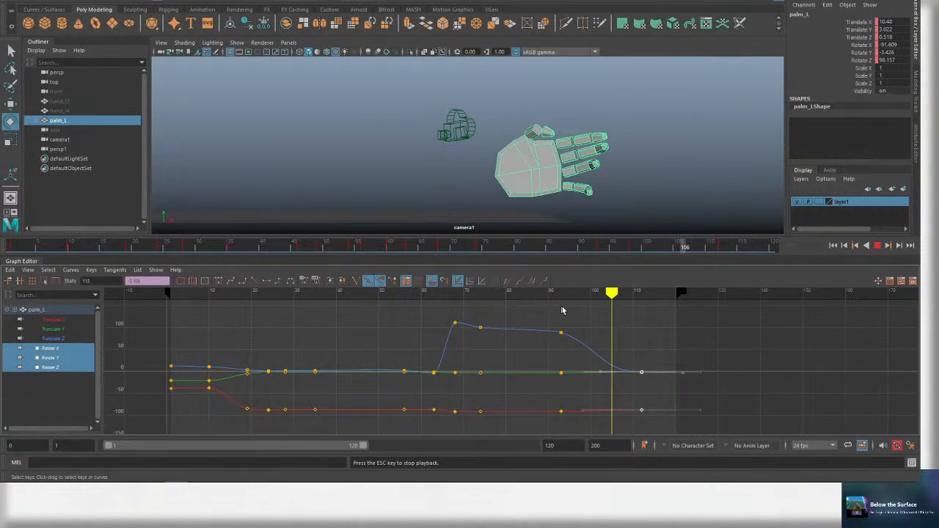
pyautogui.press('Escape')
pyautogui.hotkey('alt', 'v')
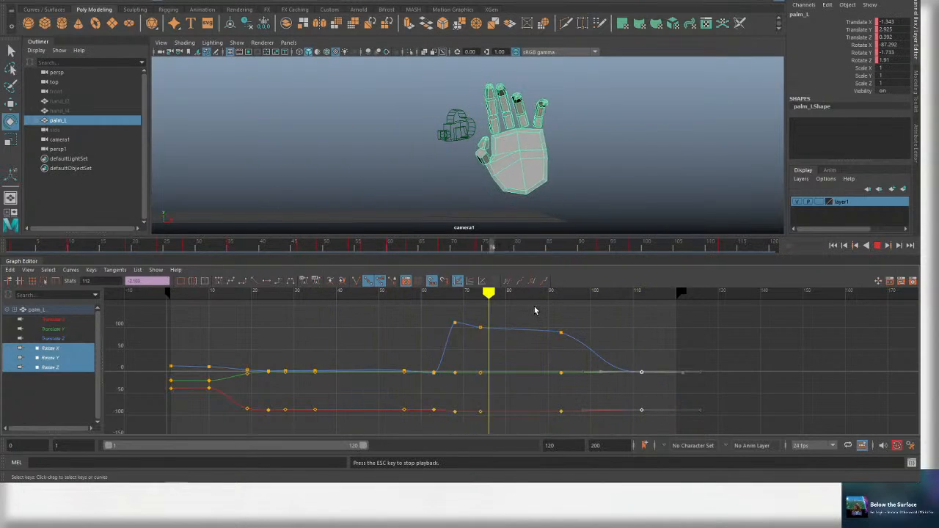
pyautogui.press('Escape')
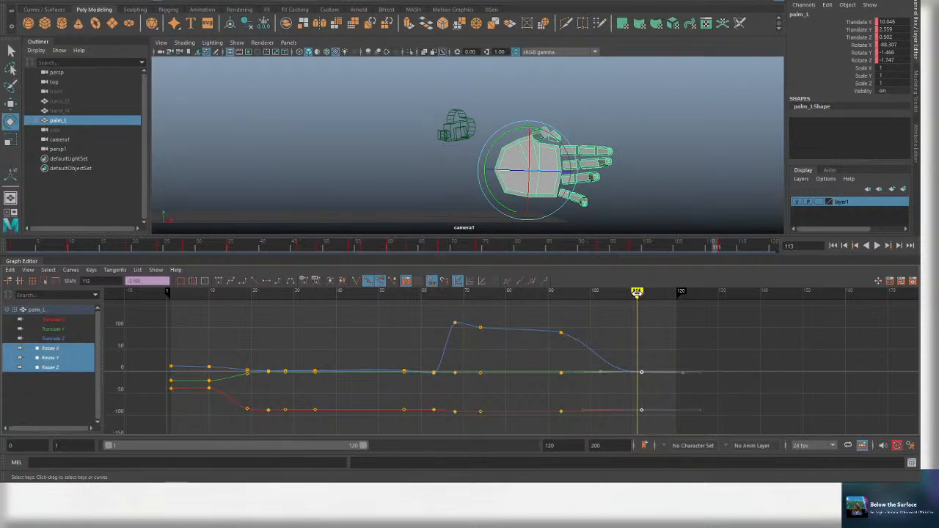
# Copy the palm's Rotate X, Y and Z keys at frame 1 to frame 112.
pyautogui.press(',')
pyautogui.press('w')
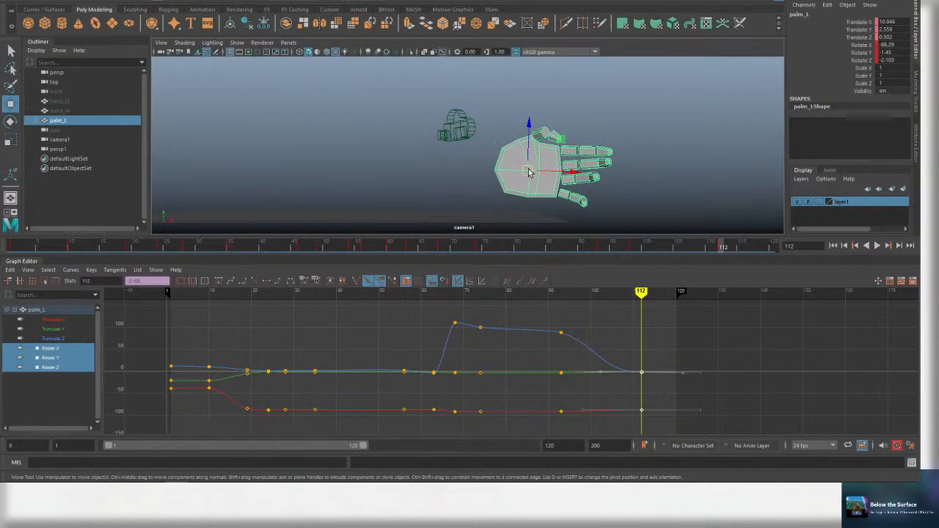
pyautogui.press('e')
pyautogui.moveTo(164, 349); pyautogui.dragTo(179, 397)
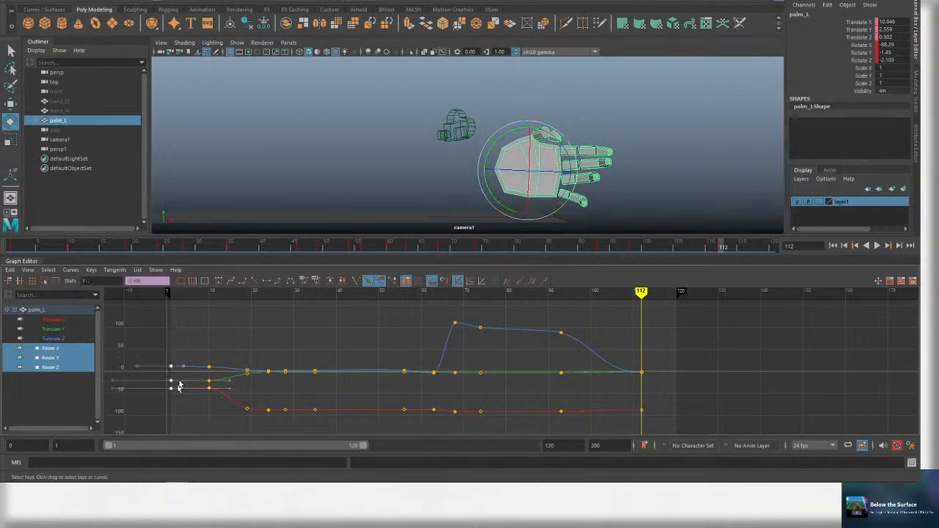
pyautogui.click(174, 293)
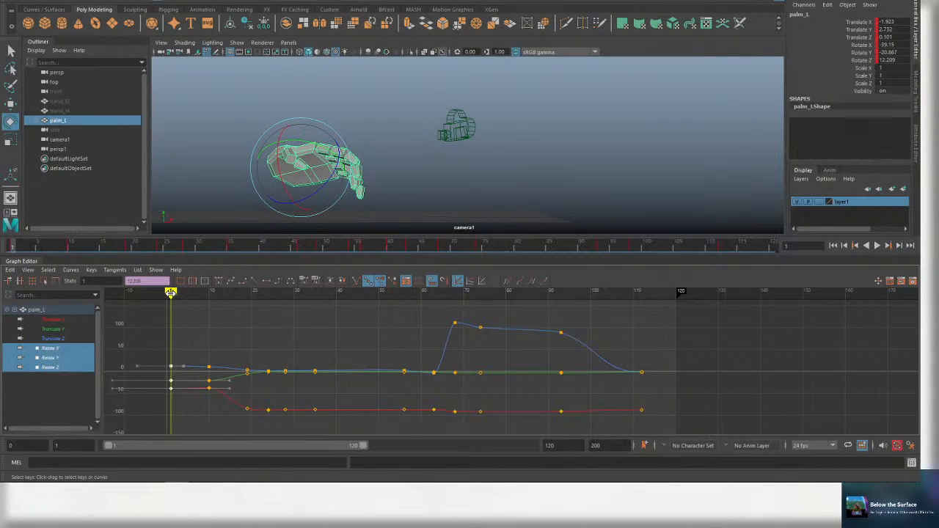
pyautogui.click(646, 293)
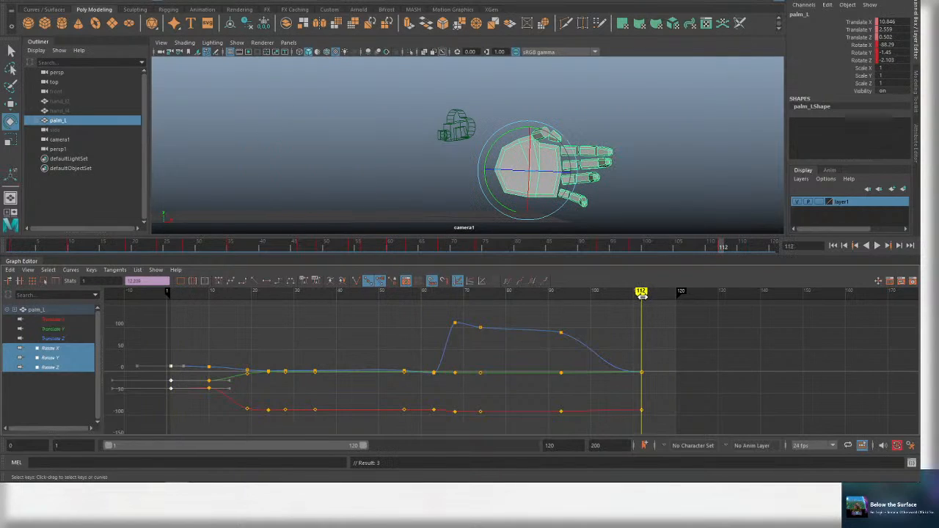
pyautogui.hotkey('ctrl', 'v')
# At frame 112, rotate the palm to about X -34.007, Y -23.738, Z 5.667, compare it with the opening pose, and save the scene.
pyautogui.moveTo(548, 149); pyautogui.dragTo(557, 179)
pyautogui.hotkey('ctrl', 's')
pyautogui.click(175, 293)
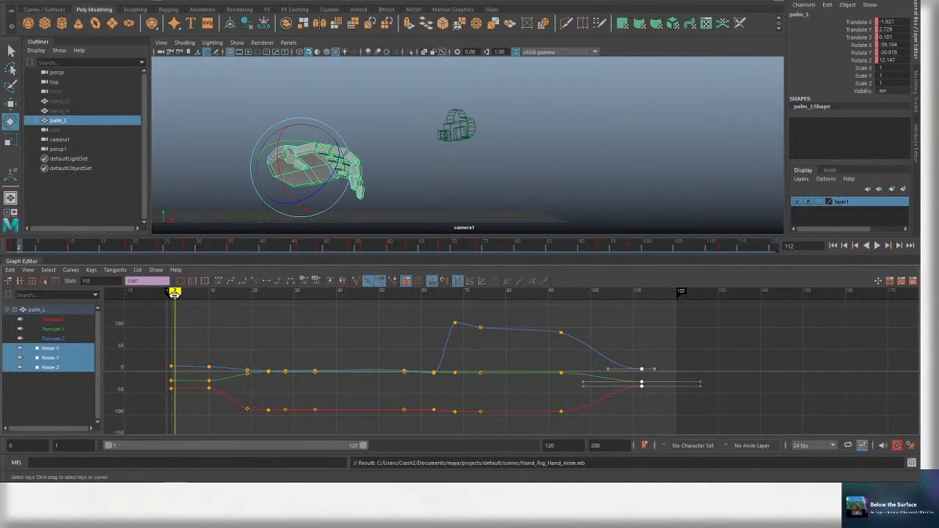
pyautogui.moveTo(627, 293); pyautogui.dragTo(642, 293)
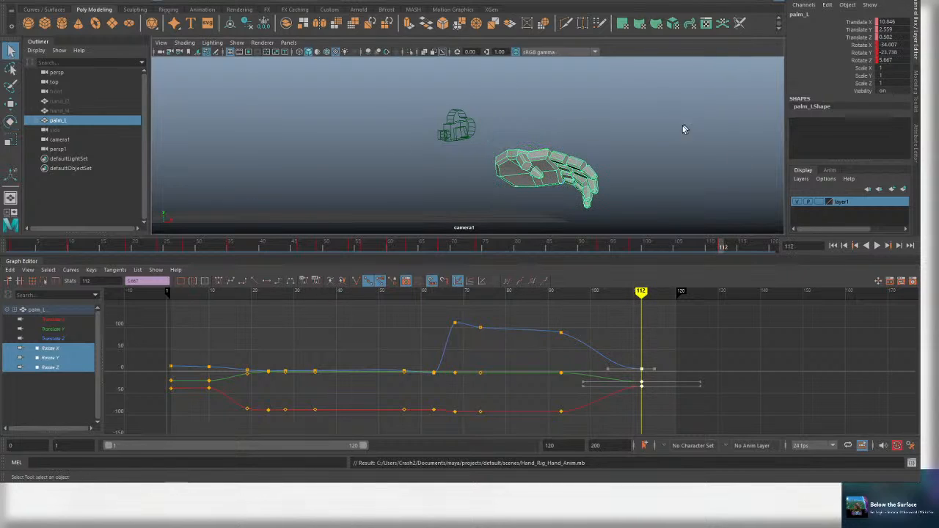
pyautogui.hotkey('ctrl', 's')
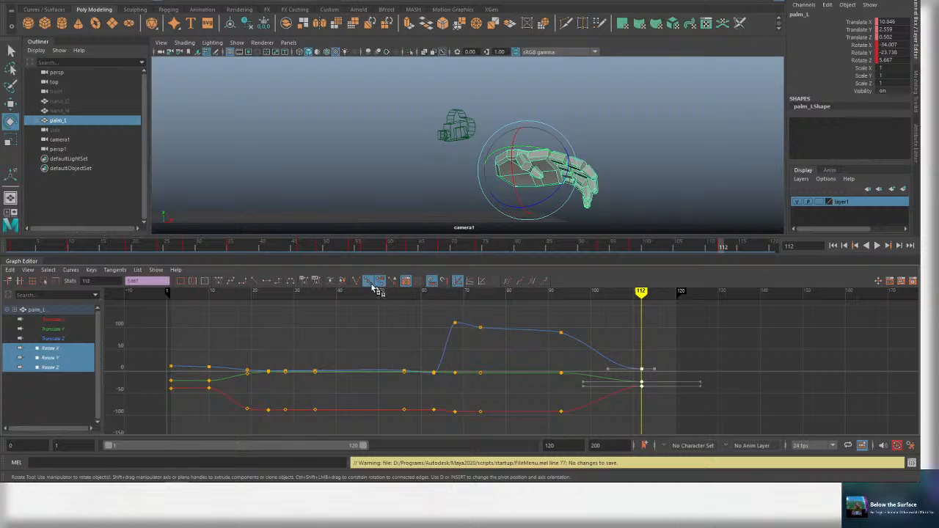
# Play the palm animation from frame 0 through the final return, and save the scene.
pyautogui.moveTo(193, 293); pyautogui.dragTo(168, 296)
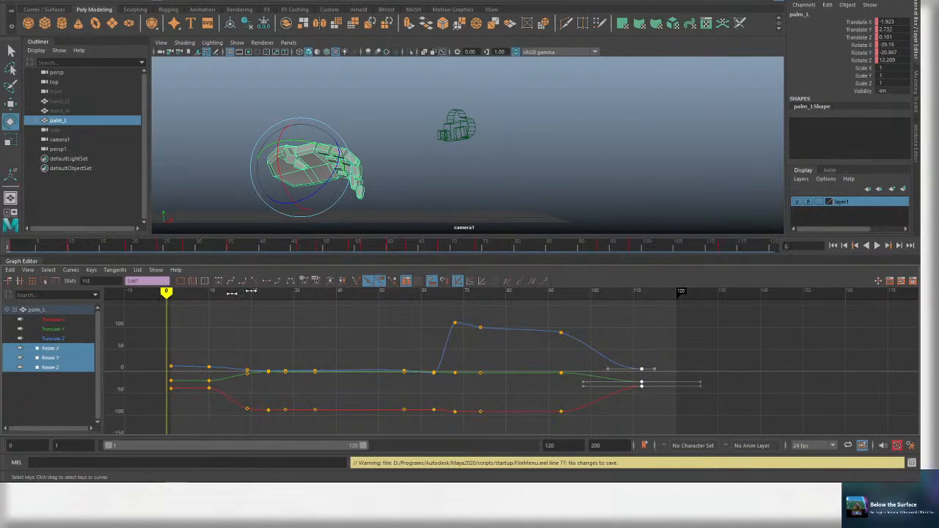
pyautogui.hotkey('ctrl', 's')
pyautogui.hotkey('alt', 'v')
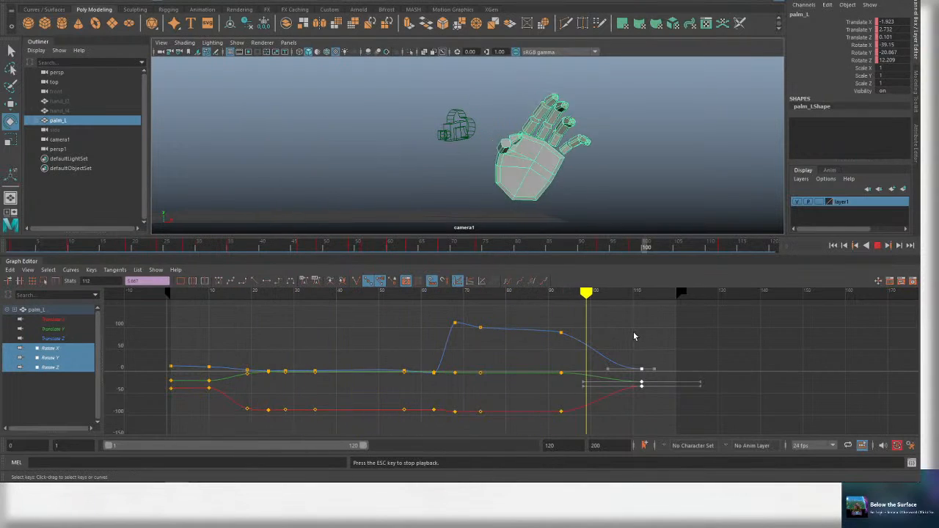
pyautogui.hotkey('alt', 'v')
pyautogui.hotkey('ctrl', 's')
pyautogui.moveTo(674, 293)
pyautogui.mouseDown()
pyautogui.moveTo(544, 308)
pyautogui.moveTo(646, 297)
pyautogui.moveTo(176, 306)
pyautogui.mouseUp()
pyautogui.hotkey('ctrl', 's')
# Select the index finger's base segment point1, play to frame 31, and fit frames 1 to 120 in the graph.
pyautogui.press('q')
pyautogui.click(341, 154)
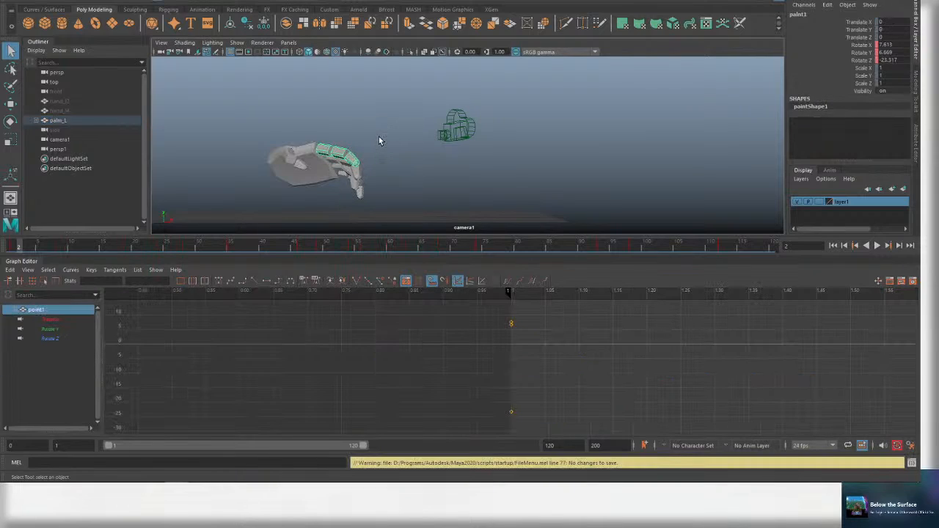
pyautogui.click(516, 296)
pyautogui.hotkey('alt', 'v')
pyautogui.scroll(-15, 630, 357)
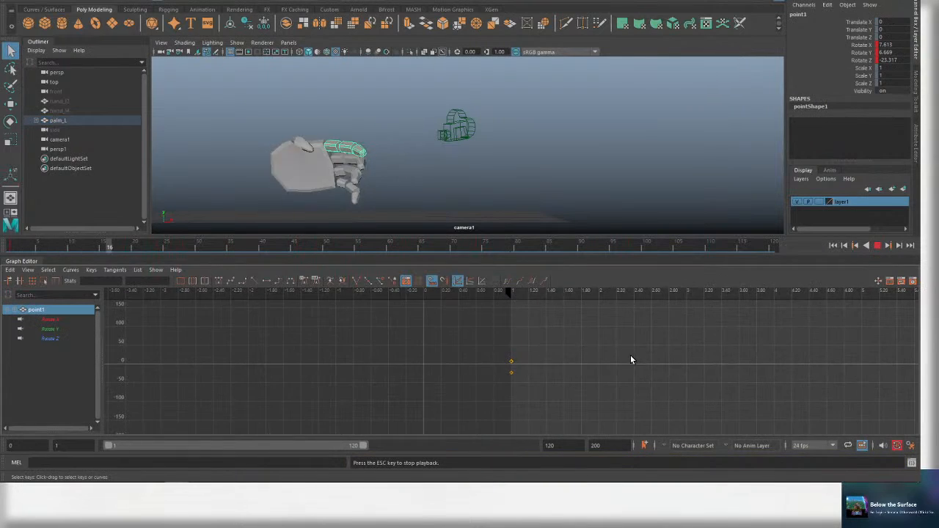
pyautogui.press('Escape')
pyautogui.scroll(10, 521, 346)
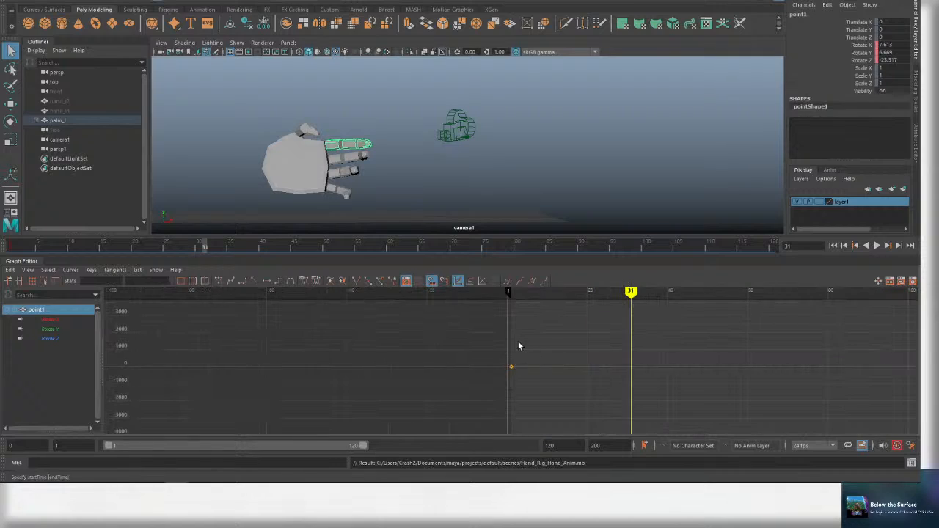
pyautogui.scroll(-3, 520, 346)
pyautogui.keyDown('alt'); pyautogui.moveTo(666, 345); pyautogui.dragTo(463, 353, button='middle'); pyautogui.keyUp('alt')
pyautogui.hotkey('ctrl', 's')
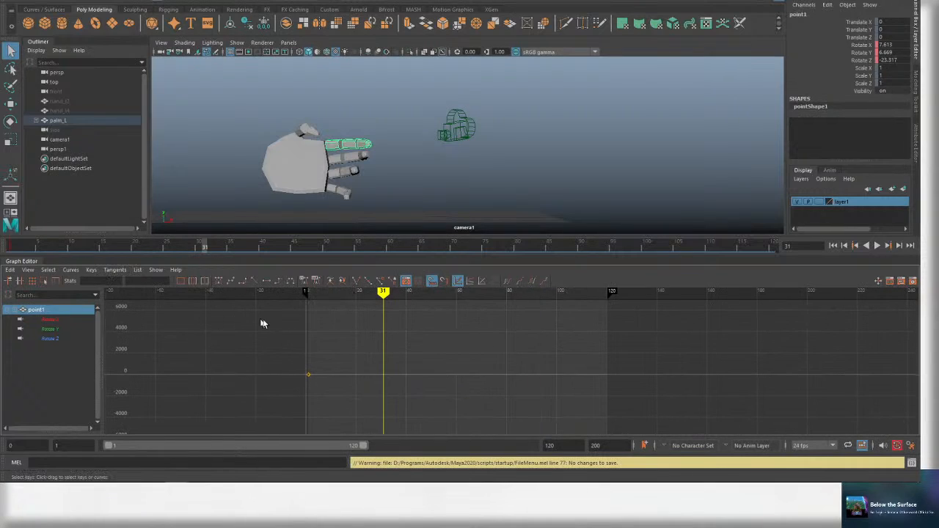
# Switch to Photos to study the hand pose in giphy.gif, then return to Maya.
pyautogui.moveTo(417, 484)
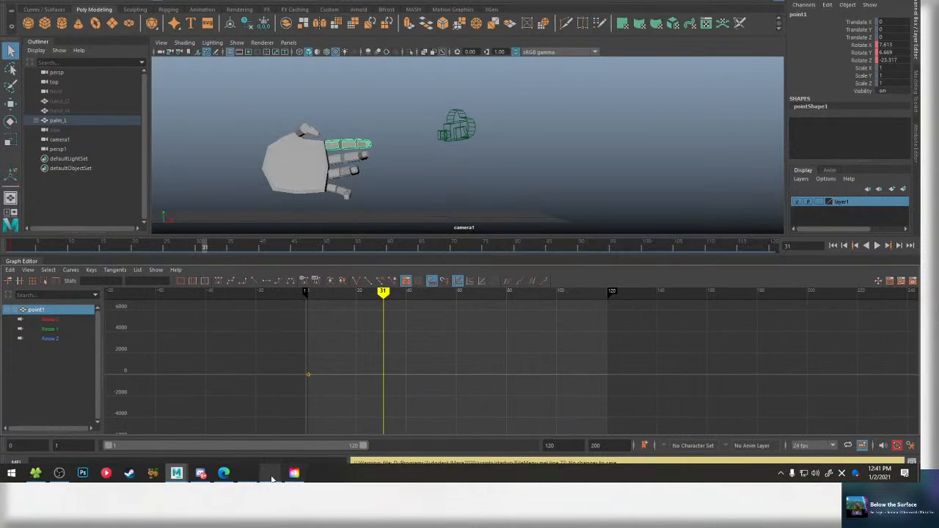
pyautogui.moveTo(251, 478)
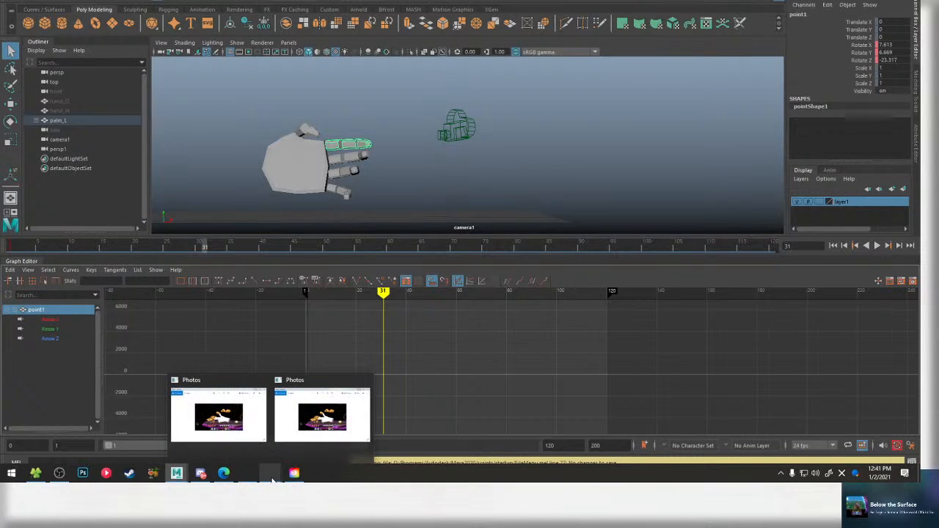
pyautogui.click(323, 410)
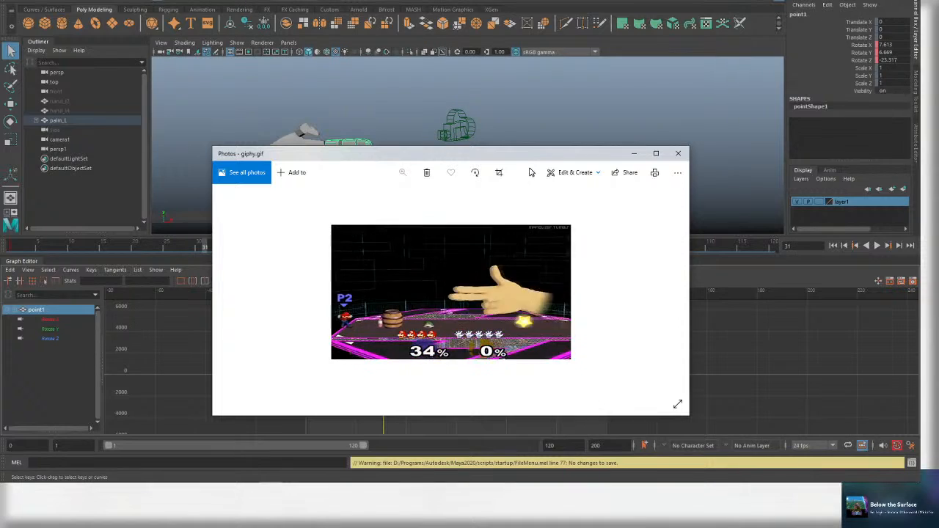
pyautogui.hotkey('alt', 'Tab')
# At frame 37, curl the ring finger's segments in against the palm.
pyautogui.moveTo(344, 292)
pyautogui.mouseDown()
pyautogui.moveTo(304, 294)
pyautogui.moveTo(394, 293)
pyautogui.moveTo(303, 293)
pyautogui.moveTo(399, 295)
pyautogui.mouseUp()
pyautogui.click(334, 150)
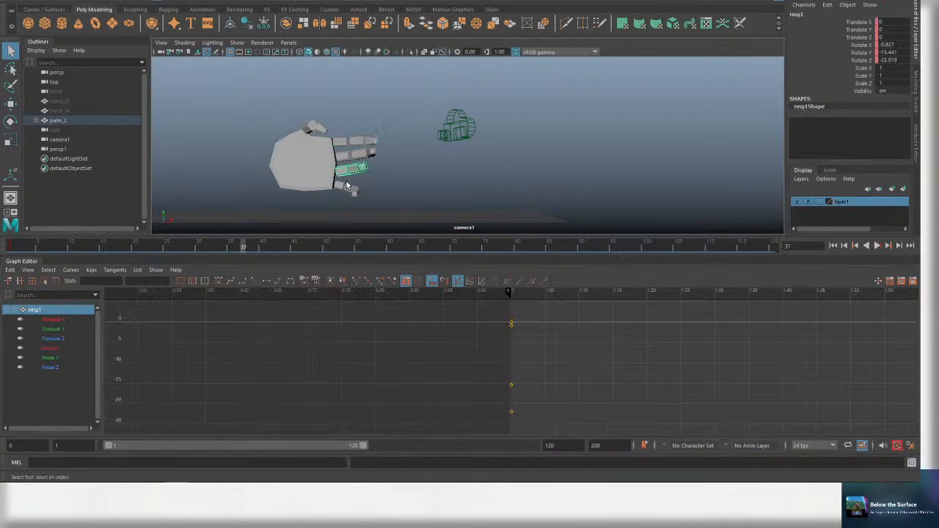
pyautogui.press('e')
pyautogui.press('f')
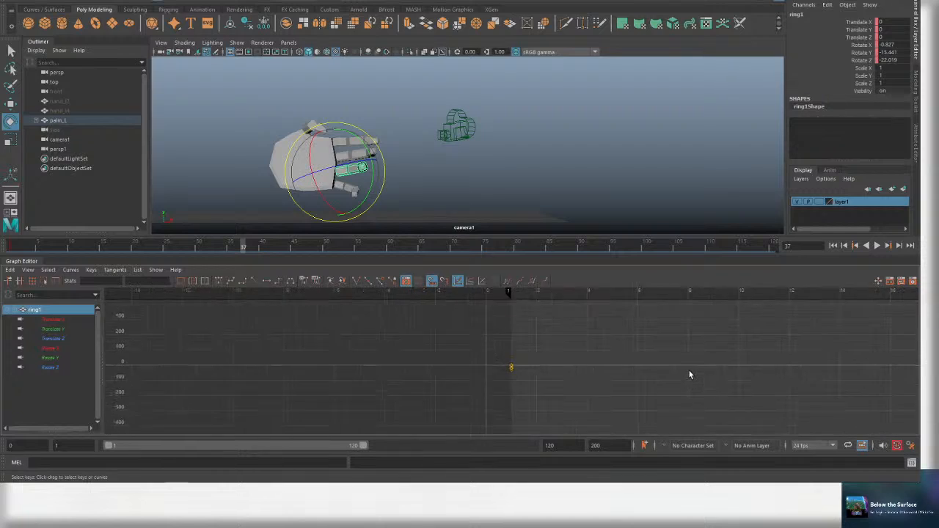
pyautogui.press('a')
pyautogui.moveTo(349, 175); pyautogui.dragTo(311, 175)
pyautogui.press('q')
pyautogui.click(347, 176)
pyautogui.click(330, 171)
pyautogui.press('e')
pyautogui.click(348, 179)
# At frame 37, curl the pinky's segments into the palm, rotating the tip segment pink3 to a Rotate Z of about -84.526.
pyautogui.press('q')
pyautogui.click(340, 188)
pyautogui.press('e')
pyautogui.press('q')
pyautogui.click(320, 182)
pyautogui.keyDown('shift'); pyautogui.click(308, 182); pyautogui.keyUp('shift')
pyautogui.press('e')
pyautogui.press('q')
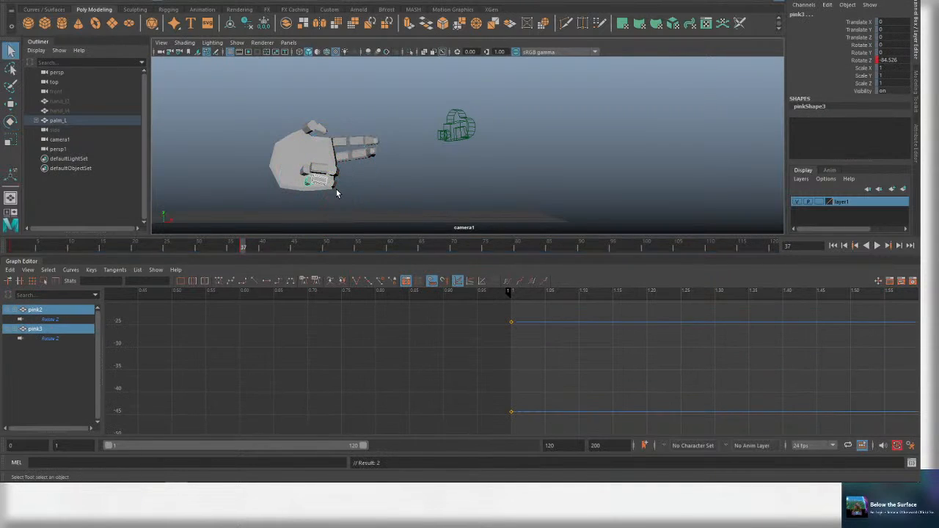
pyautogui.click(335, 188)
pyautogui.press('e')
pyautogui.press('q')
pyautogui.click(315, 181)
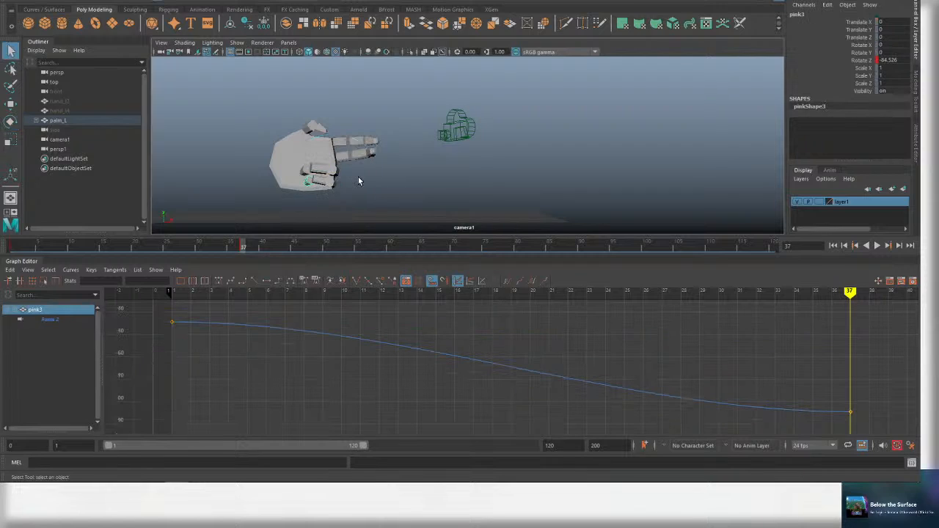
# In the perspective view, refine the pinky curl to Rotate Z of about -89.339 on pink1, -61.735 on pink2 and -81.675 on pink3.
pyautogui.press('space')
pyautogui.moveTo(323, 185); pyautogui.dragTo(331, 160)
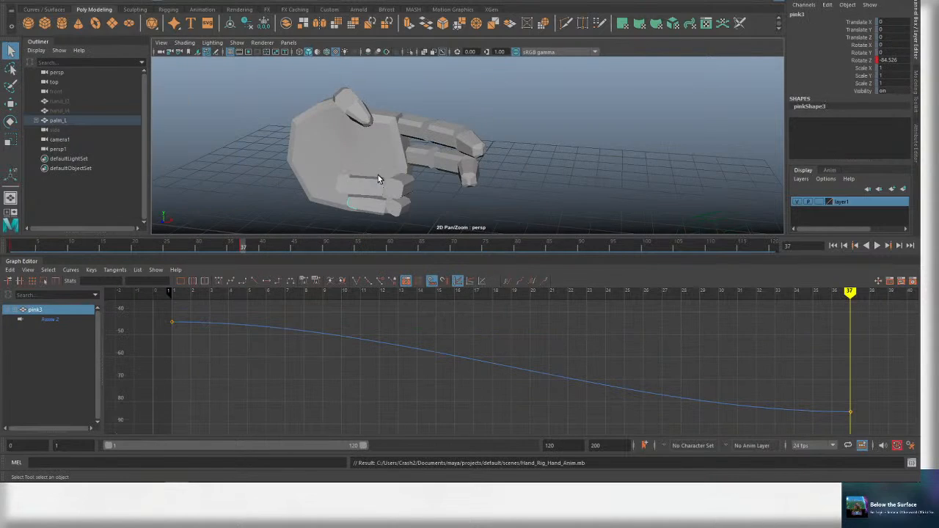
pyautogui.keyDown('alt'); pyautogui.moveTo(380, 178); pyautogui.dragTo(443, 192); pyautogui.keyUp('alt')
pyautogui.click(400, 215)
pyautogui.press('e')
pyautogui.press('q')
pyautogui.keyDown('shift'); pyautogui.click(370, 197); pyautogui.keyUp('shift')
pyautogui.keyDown('shift'); pyautogui.click(359, 197); pyautogui.keyUp('shift')
pyautogui.press('e')
pyautogui.keyDown('alt'); pyautogui.moveTo(446, 191); pyautogui.dragTo(452, 137); pyautogui.keyUp('alt')
pyautogui.press('q')
pyautogui.click(408, 149)
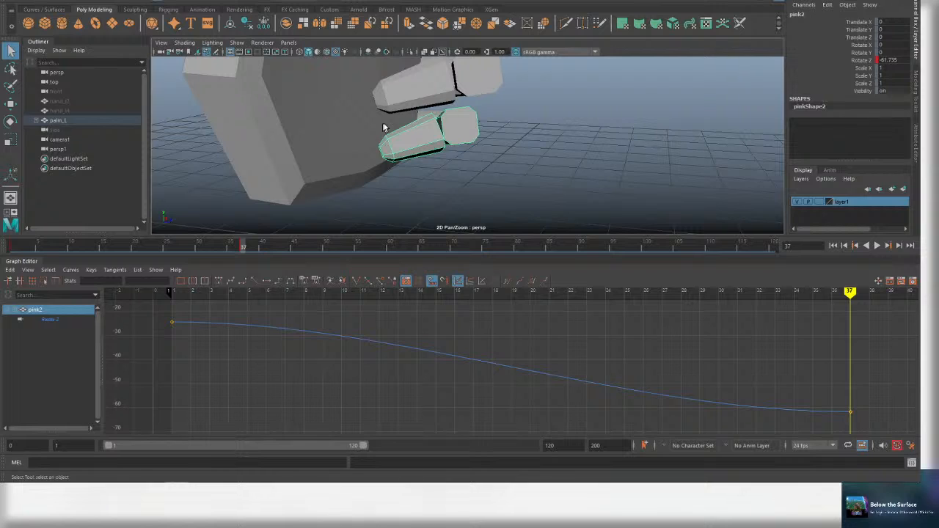
pyautogui.keyDown('alt'); pyautogui.moveTo(496, 132); pyautogui.dragTo(409, 131); pyautogui.keyUp('alt')
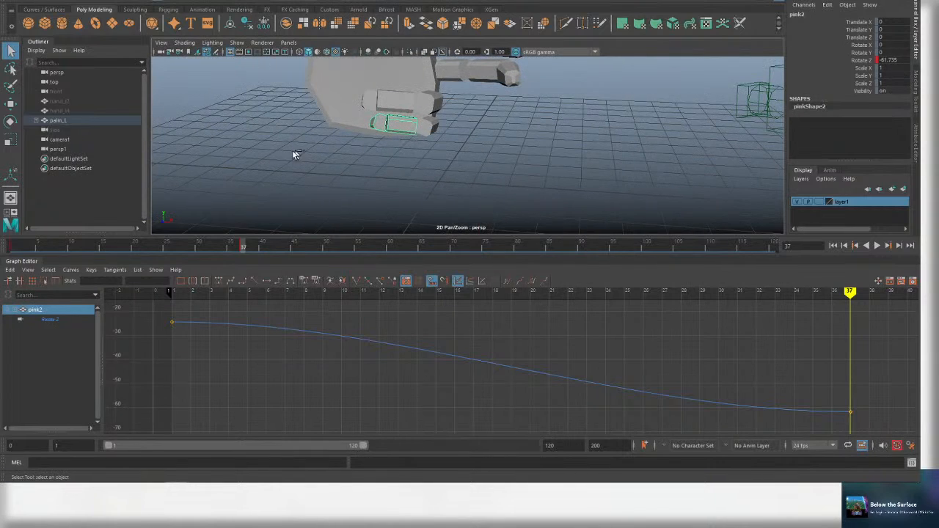
# Look through camera1, select all three pinky segments, scrub their curl up to frame 37, and save the scene.
pyautogui.click(71, 139)
pyautogui.moveTo(71, 139); pyautogui.dragTo(242, 147, button='middle')
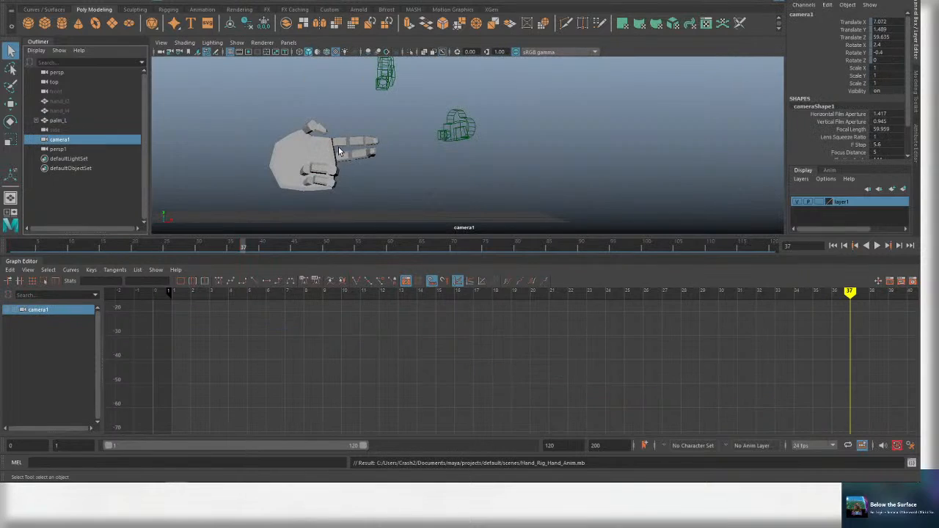
pyautogui.click(314, 185)
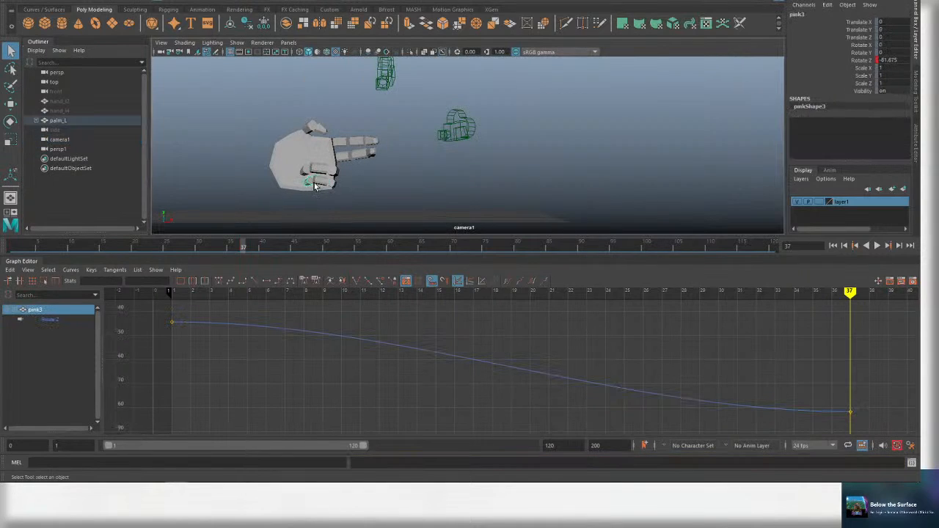
pyautogui.keyDown('shift'); pyautogui.click(323, 184); pyautogui.keyUp('shift')
pyautogui.hotkey('ctrl', 's')
pyautogui.keyDown('shift'); pyautogui.click(334, 184); pyautogui.keyUp('shift')
pyautogui.hotkey('ctrl', 's')
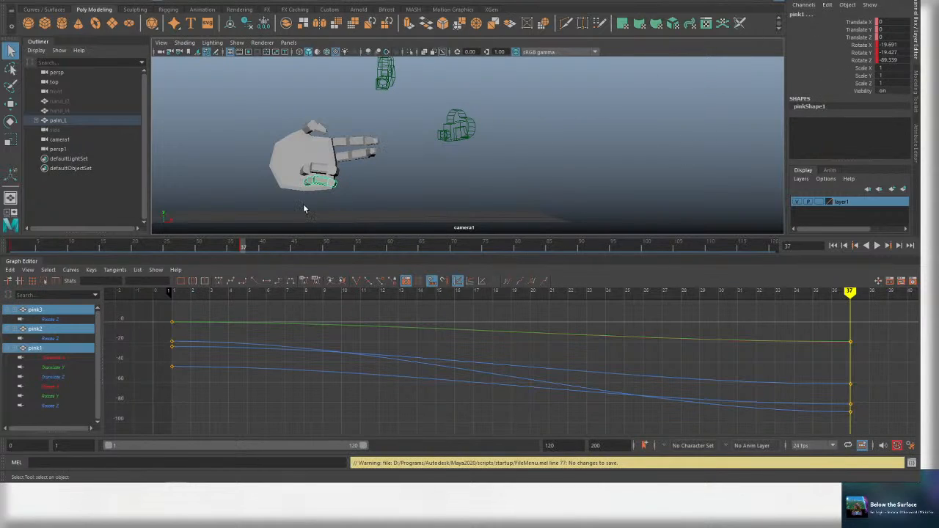
pyautogui.scroll(-7, 668, 326)
pyautogui.keyDown('alt'); pyautogui.moveTo(692, 323); pyautogui.dragTo(618, 325, button='middle'); pyautogui.keyUp('alt')
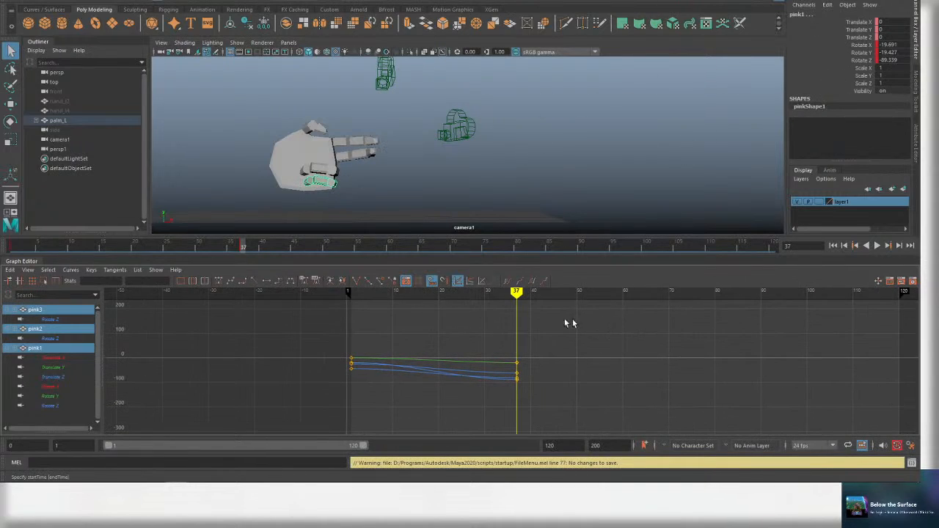
pyautogui.moveTo(372, 292); pyautogui.dragTo(517, 291)
pyautogui.hotkey('ctrl', 's')
# At frame 37, readjust the rotation of the selected pinky segments against the palm.
pyautogui.press('e')
pyautogui.moveTo(329, 190); pyautogui.dragTo(351, 191)
pyautogui.press('q')
pyautogui.press('e')
pyautogui.press('q')
# Rotate the ring finger's base segment ring1 to about -10.156, -8.192, -90.053 and save the scene.
pyautogui.click(331, 175)
pyautogui.press('e')
pyautogui.press('q')
pyautogui.hotkey('ctrl', 's')
pyautogui.press('e')
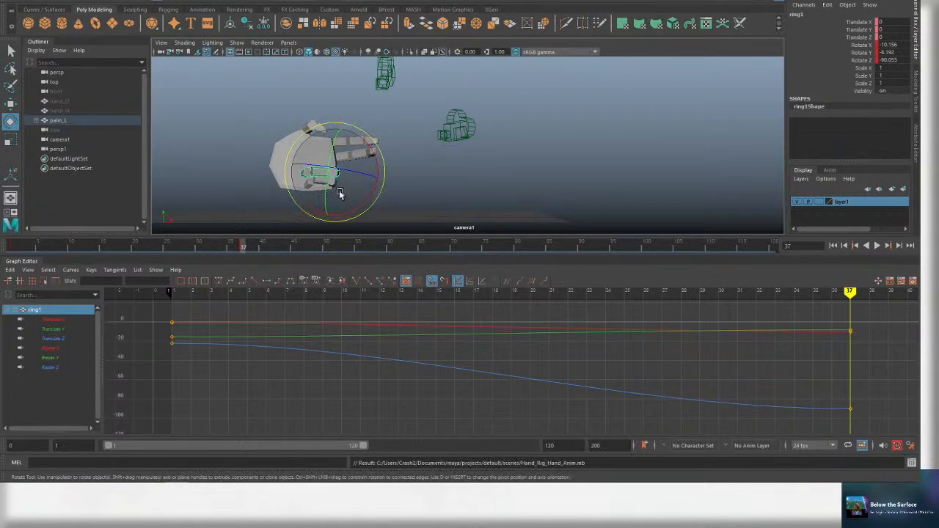
# Fine-tune the curl of ring2 and the pinky's tip segment at frame 37, then save the scene.
pyautogui.click(342, 183)
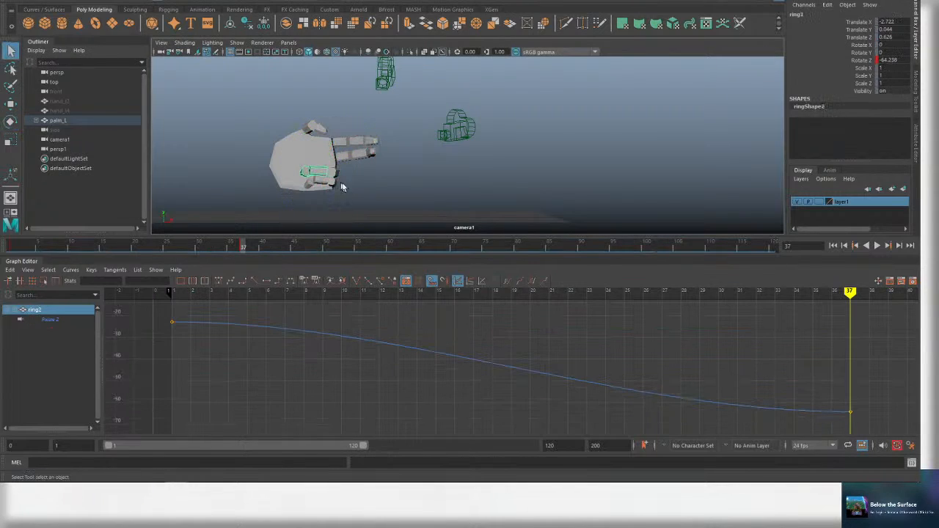
pyautogui.press('q')
pyautogui.hotkey('ctrl', 's')
pyautogui.moveTo(347, 178); pyautogui.dragTo(359, 146)
pyautogui.click(309, 184)
pyautogui.press('e')
pyautogui.press('q')
pyautogui.hotkey('ctrl', 's')
# Straighten the index finger's base segment index1 to a rotation of about -5.71, 3.156, 3.581.
pyautogui.click(344, 163)
pyautogui.press('e')
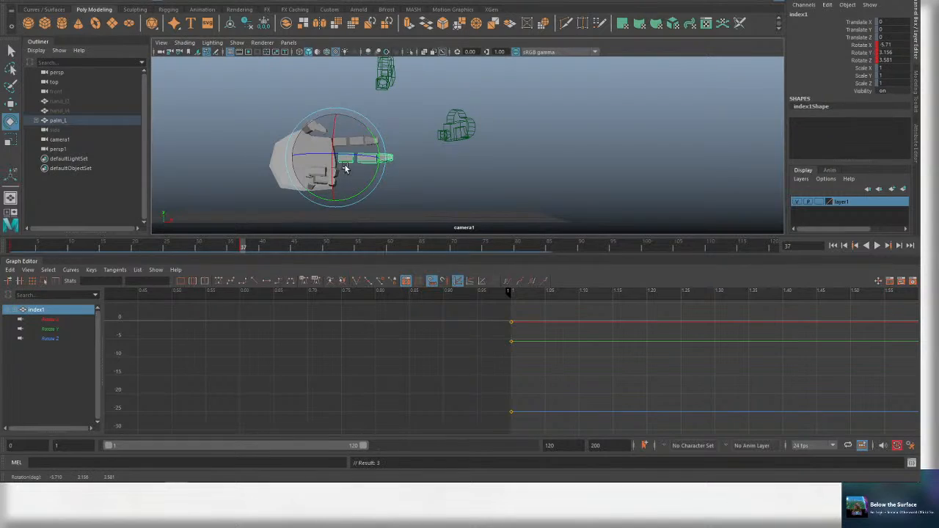
pyautogui.press('q')
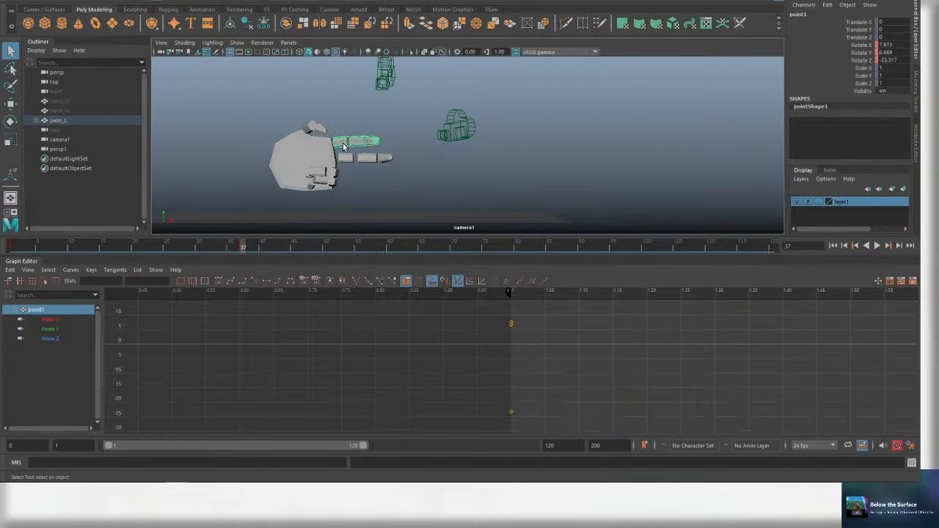
# Straighten the point finger by rotating its base, middle and tip segments, with the tip at a Rotate Z of about -9.385.
pyautogui.press('e')
pyautogui.moveTo(342, 144); pyautogui.dragTo(395, 135)
pyautogui.press('q')
pyautogui.press('e')
pyautogui.press('q')
pyautogui.click(362, 141)
pyautogui.press('e')
pyautogui.press('q')
pyautogui.click(385, 144)
pyautogui.press('e')
pyautogui.press('q')
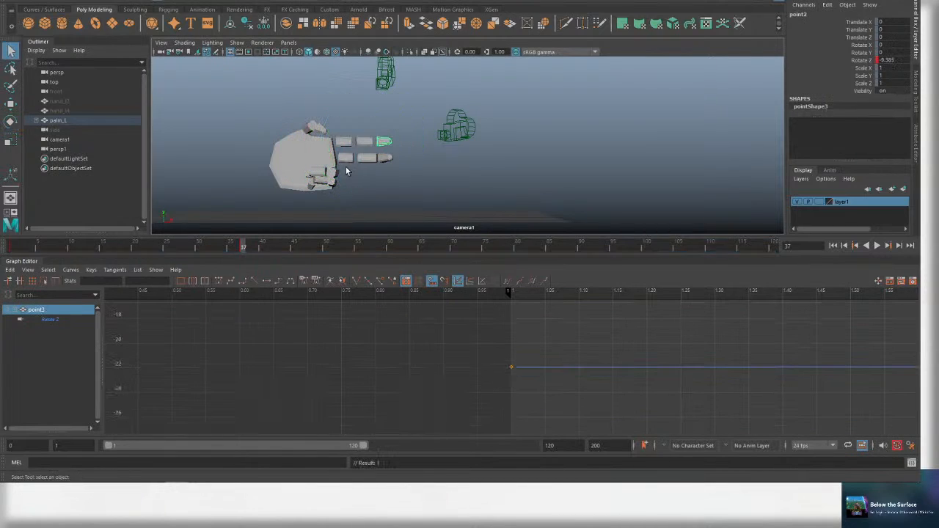
# Readjust index1 and straighten the index finger's tip segment index3 in line with the rest of the finger.
pyautogui.click(346, 159)
pyautogui.press('e')
pyautogui.moveTo(377, 177); pyautogui.dragTo(379, 171)
pyautogui.press('q')
pyautogui.click(381, 154)
pyautogui.press('e')
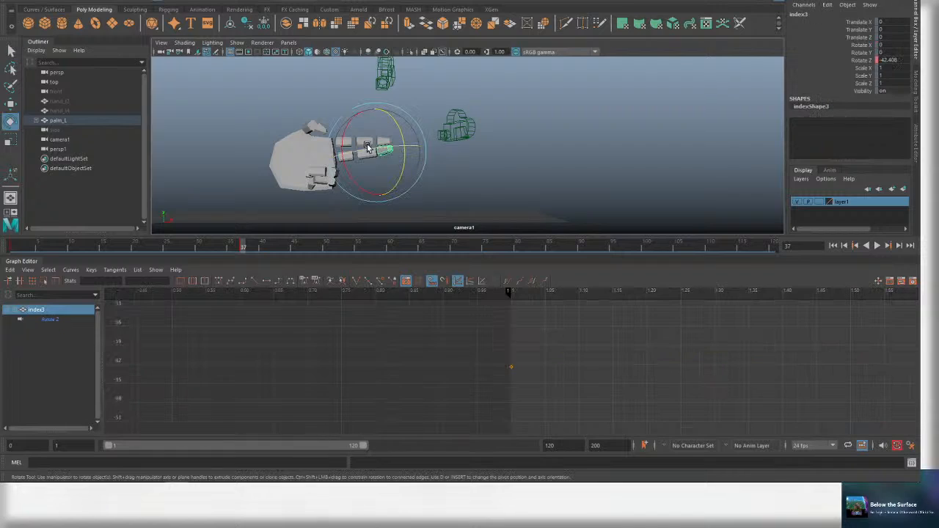
pyautogui.press('q')
pyautogui.press('e')
pyautogui.moveTo(384, 132); pyautogui.dragTo(375, 160)
pyautogui.press('q')
pyautogui.click(344, 157)
pyautogui.press('e')
pyautogui.press('q')
# Set point1's rotation to about -3.156, 10.093, 7.037 at frame 37 and save the scene.
pyautogui.click(351, 140)
pyautogui.press('e')
pyautogui.hotkey('ctrl', 's')
pyautogui.press('q')
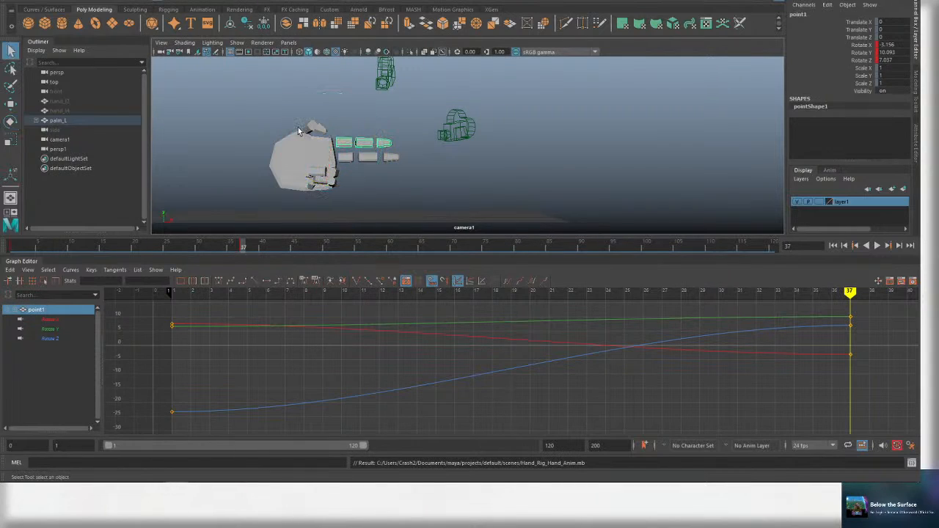
# Swing the thumb outward, rotating thumb2 to a Rotate X of about -8.128 and thumb1 to about 12.931, -2.753, 28.276.
pyautogui.click(312, 129)
pyautogui.press('e')
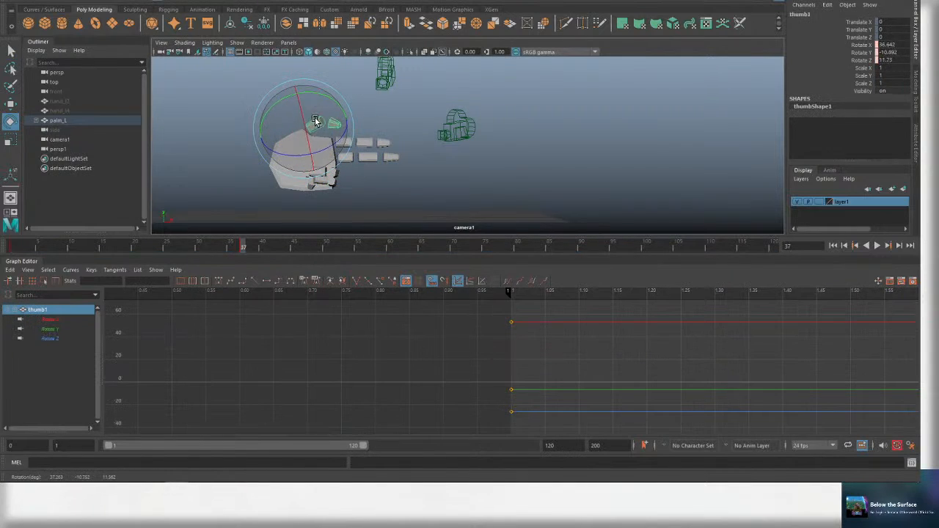
pyautogui.press('q')
pyautogui.click(333, 126)
pyautogui.press('e')
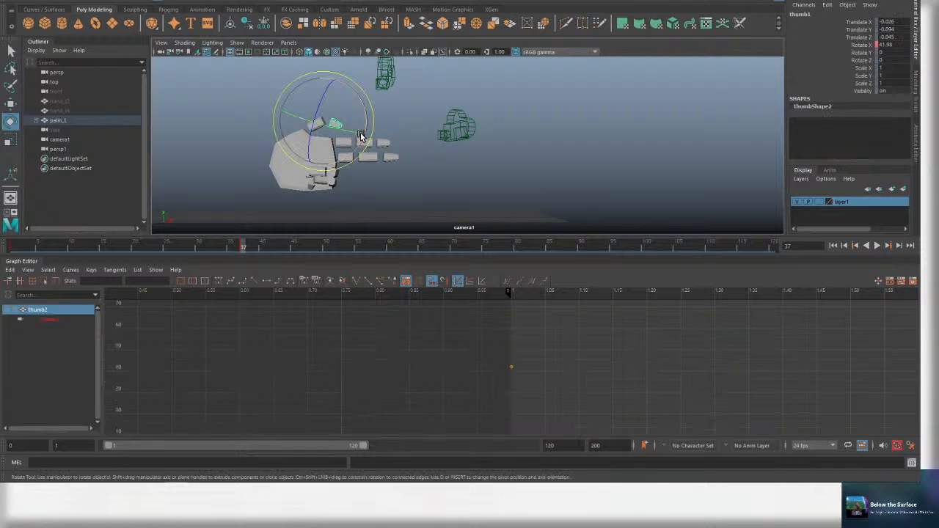
pyautogui.moveTo(357, 122); pyautogui.dragTo(351, 68)
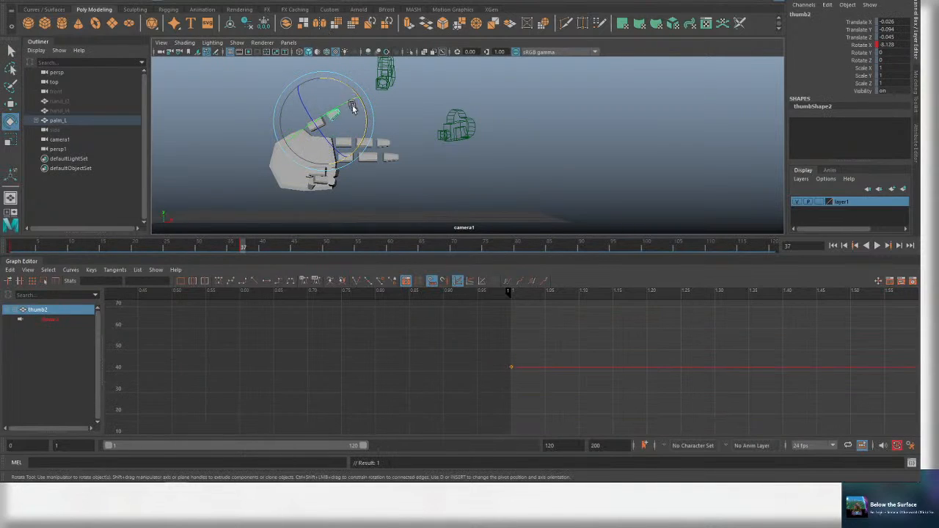
pyautogui.press('q')
pyautogui.click(325, 126)
pyautogui.press('e')
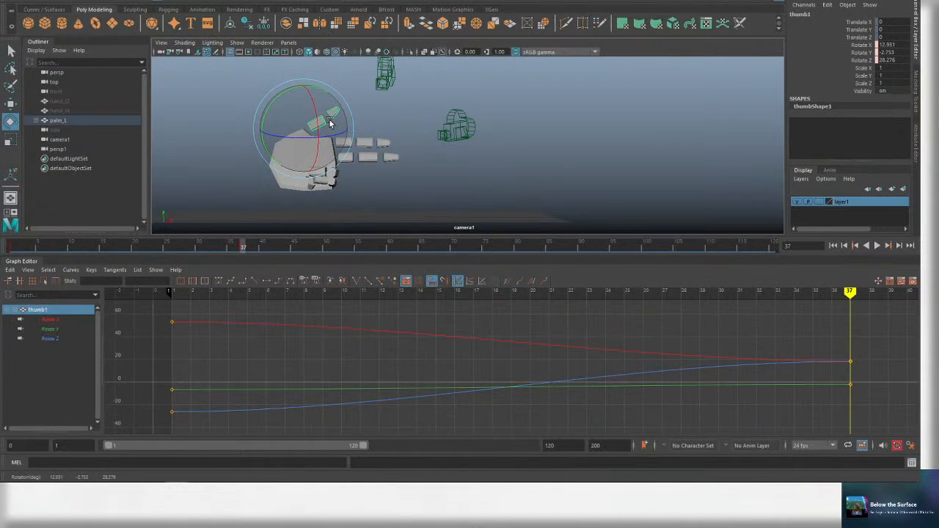
pyautogui.press('q')
# Re-angle the base segments of the curled ring finger and pinky, ring1 and pink1, at frame 37.
pyautogui.click(330, 177)
pyautogui.press('e')
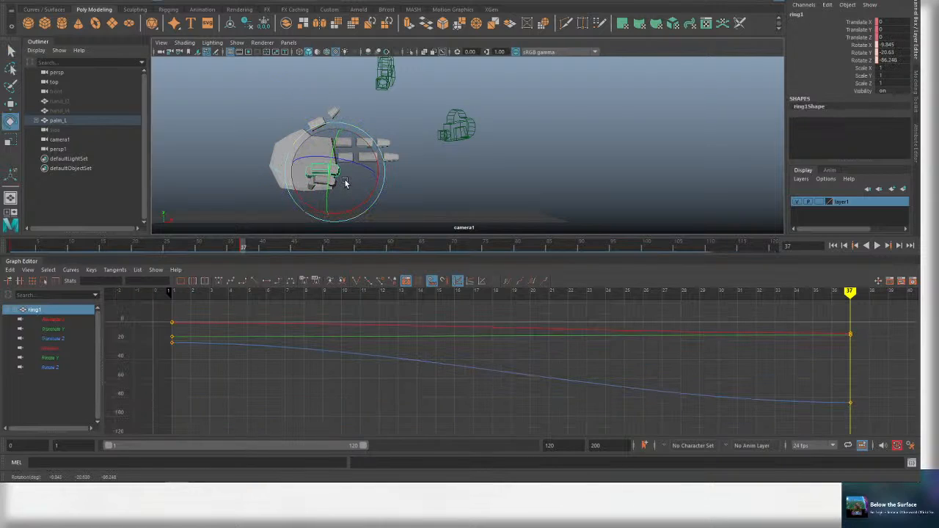
pyautogui.press('q')
pyautogui.click(325, 182)
pyautogui.press('e')
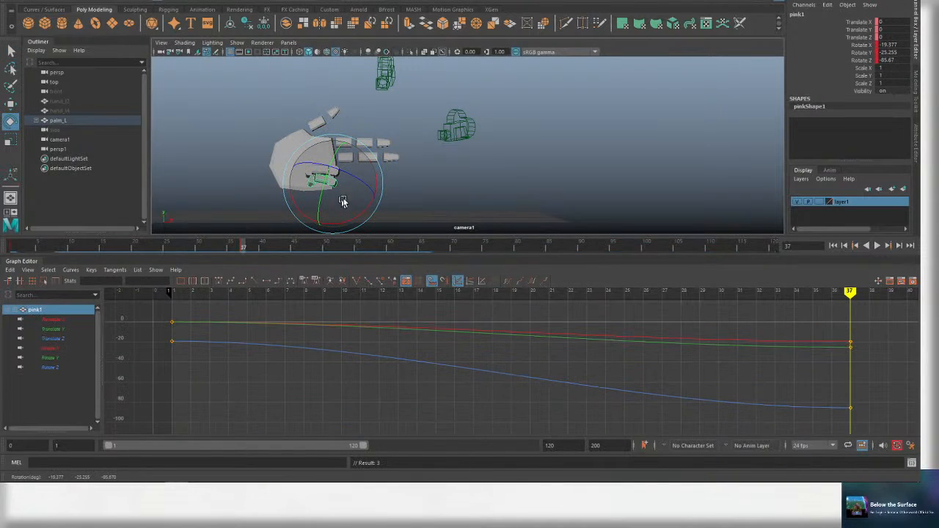
pyautogui.press('q')
# Rotate index2 and index3 together until index2 has a Rotate Z of about 14.447.
pyautogui.click(389, 160)
pyautogui.press('e')
pyautogui.press('q')
pyautogui.keyDown('shift'); pyautogui.click(369, 160); pyautogui.keyUp('shift')
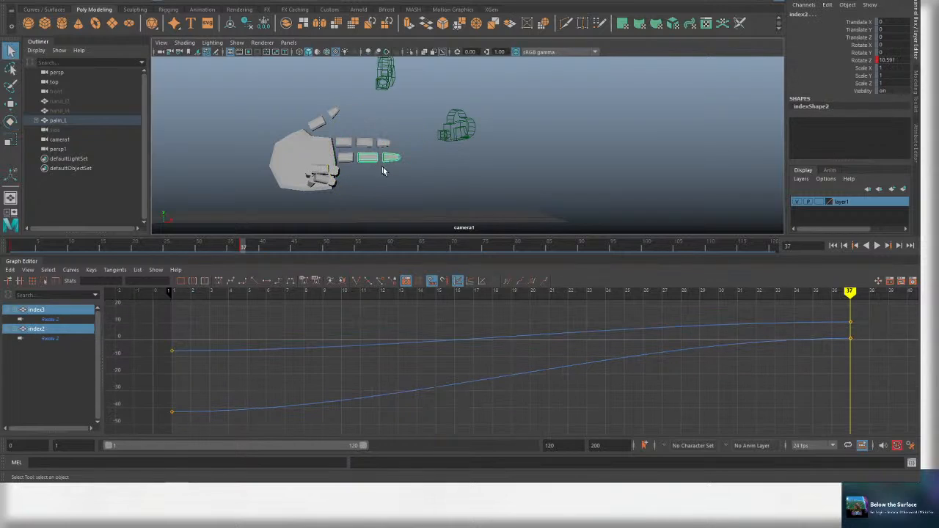
pyautogui.press('e')
pyautogui.moveTo(369, 149); pyautogui.dragTo(367, 151)
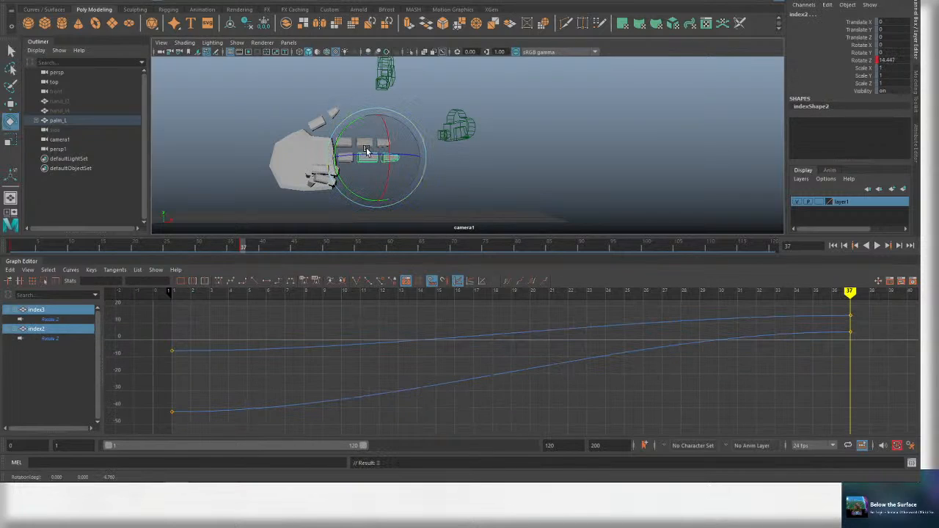
pyautogui.press('q')
pyautogui.click(347, 144)
pyautogui.press('e')
pyautogui.press('w')
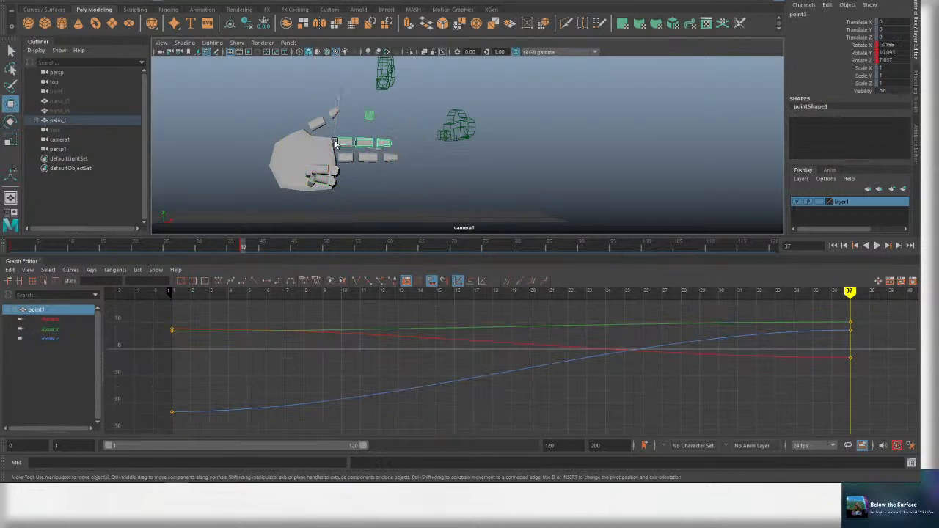
pyautogui.press('q')
pyautogui.click(335, 144)
pyautogui.click(344, 143)
pyautogui.press('e')
pyautogui.press('q')
# Adjust the sideways spread of the two extended fingers through index1 and point1, with point1 at about -2.996, 11.653, 7.059.
pyautogui.click(345, 158)
pyautogui.press('e')
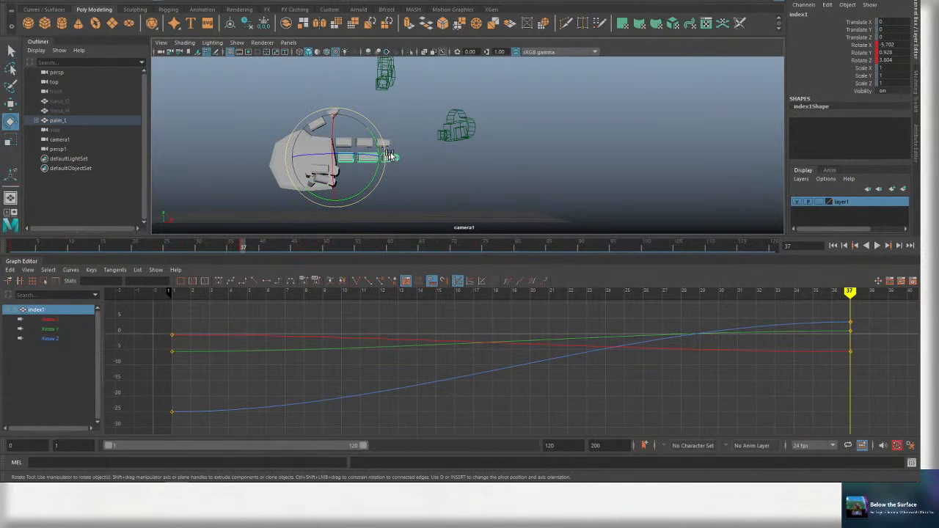
pyautogui.moveTo(391, 155); pyautogui.dragTo(382, 153)
pyautogui.press('q')
pyautogui.click(381, 151)
pyautogui.press('e')
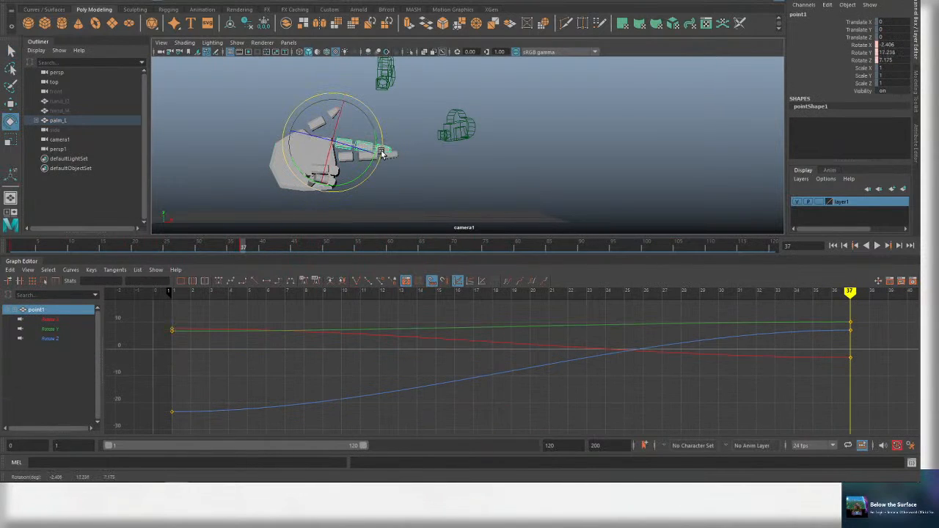
pyautogui.press('q')
pyautogui.click(371, 163)
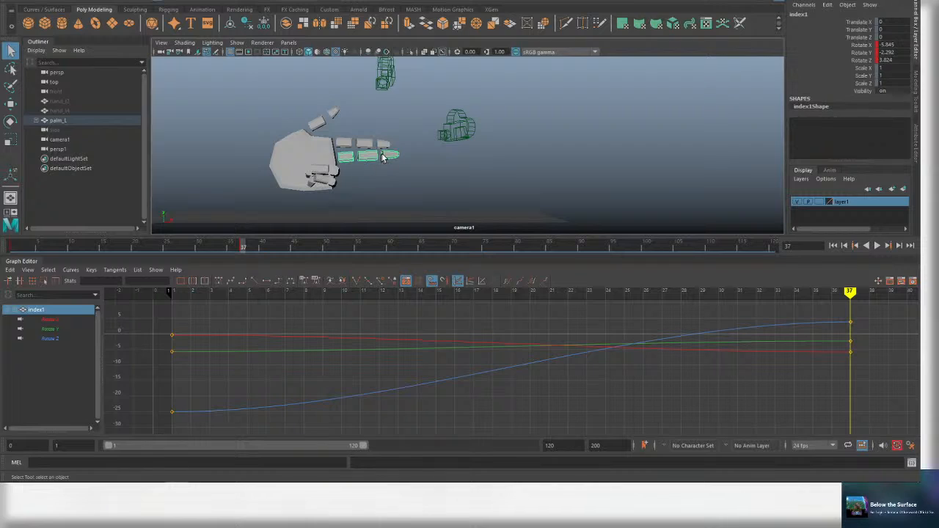
pyautogui.press('e')
pyautogui.moveTo(387, 154); pyautogui.dragTo(409, 164)
pyautogui.press('q')
# Bend the thumb's tip segment thumb2 backward to a Rotate X of about -40.282 at frame 37.
pyautogui.click(313, 186)
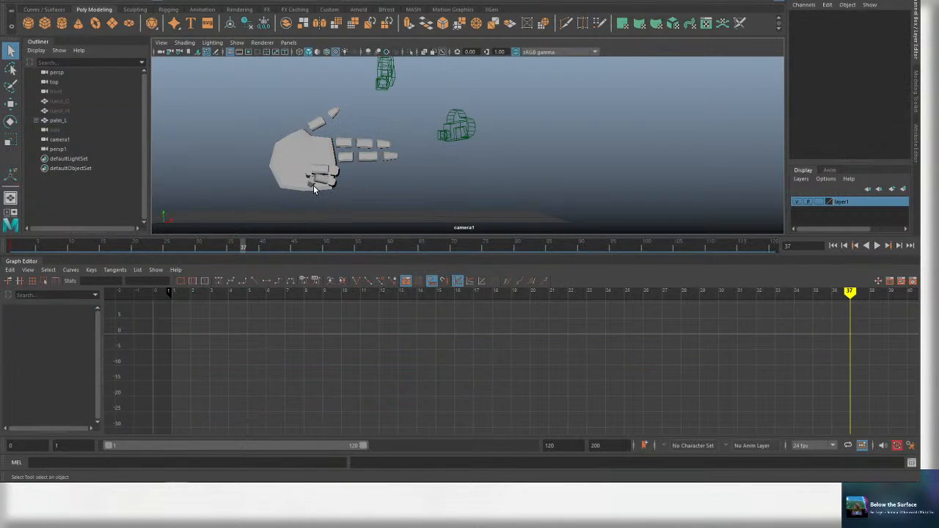
pyautogui.click(320, 126)
pyautogui.press('e')
pyautogui.click(360, 124)
pyautogui.moveTo(359, 124); pyautogui.dragTo(367, 119)
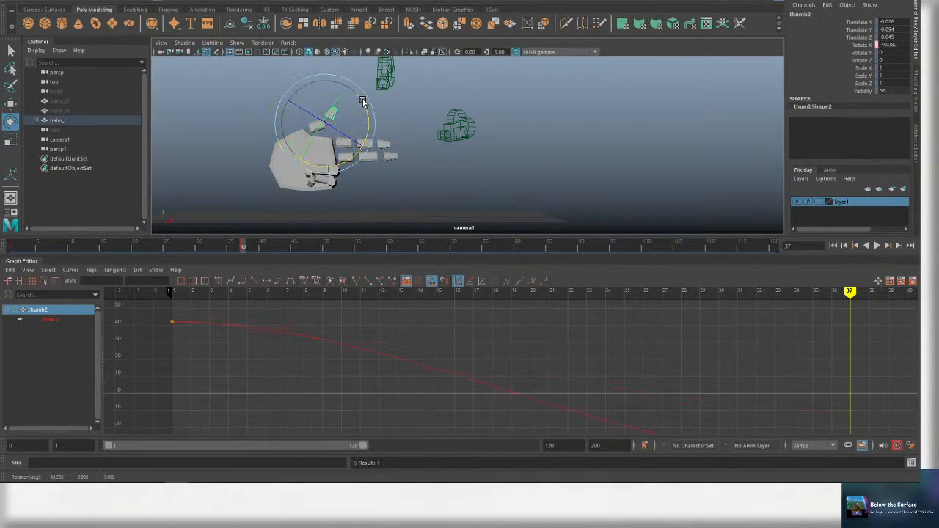
pyautogui.press('q')
# Refine the curled pinky's rotation and rotate ring1 to about -15.499, -7.029, -83.586.
pyautogui.click(325, 186)
pyautogui.click(334, 183)
pyautogui.press('e')
pyautogui.moveTo(349, 182); pyautogui.dragTo(352, 179)
pyautogui.press('q')
pyautogui.click(338, 172)
pyautogui.press('e')
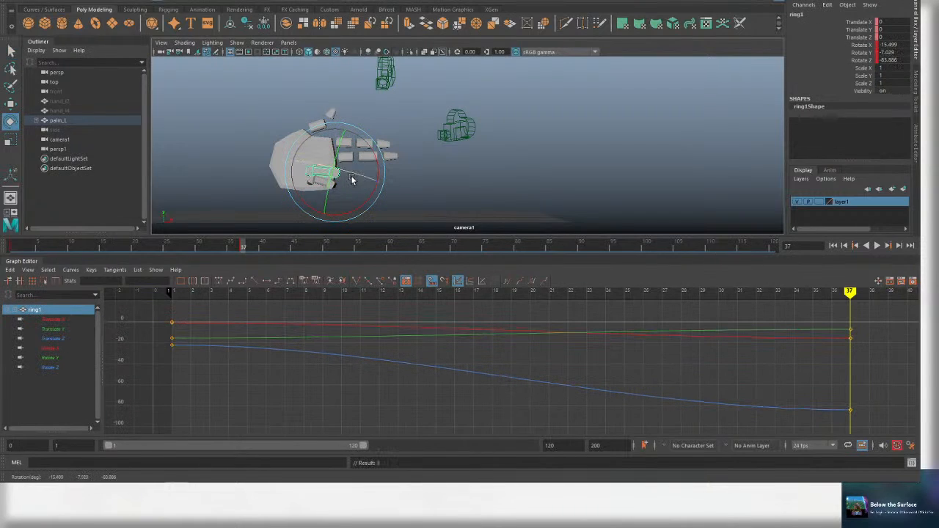
# Select point1, save the scene, and play the hand animation from frame 1.
pyautogui.click(371, 160)
pyautogui.scroll(-10, 434, 316)
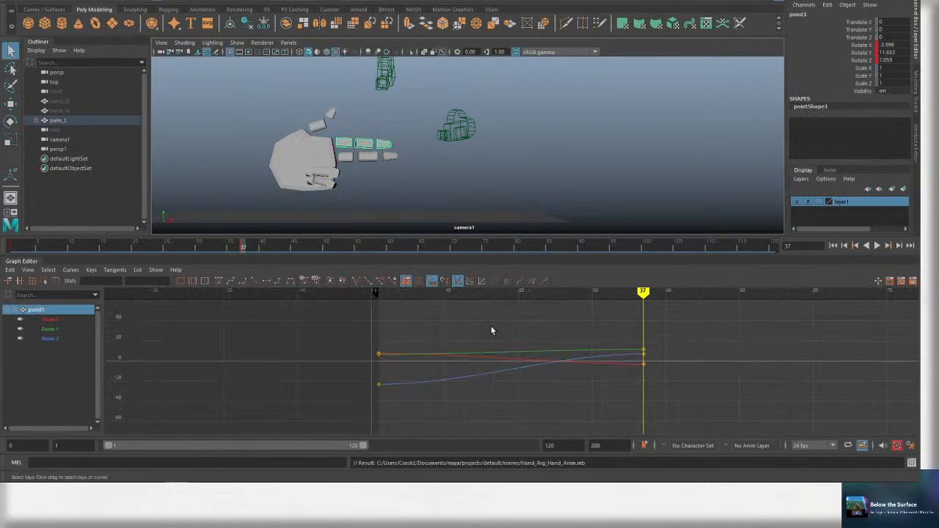
pyautogui.hotkey('ctrl', 's')
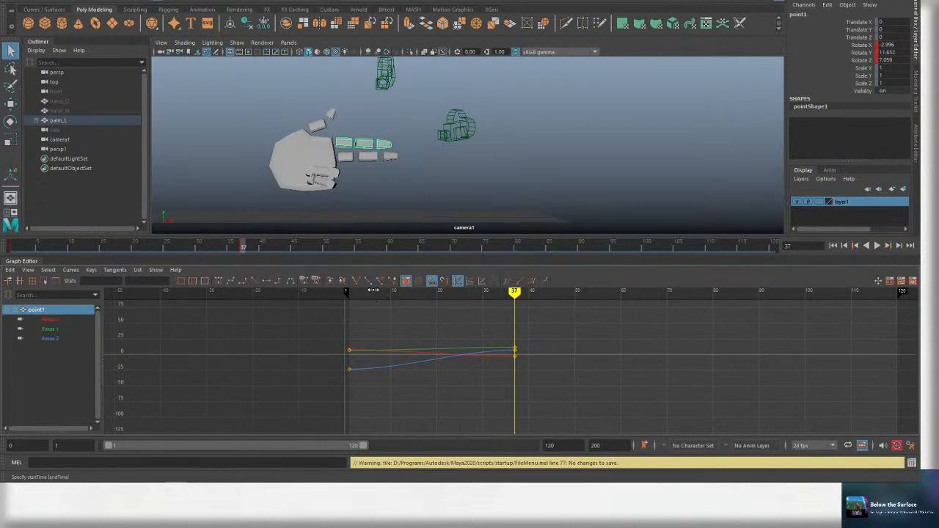
pyautogui.moveTo(373, 292); pyautogui.dragTo(361, 293)
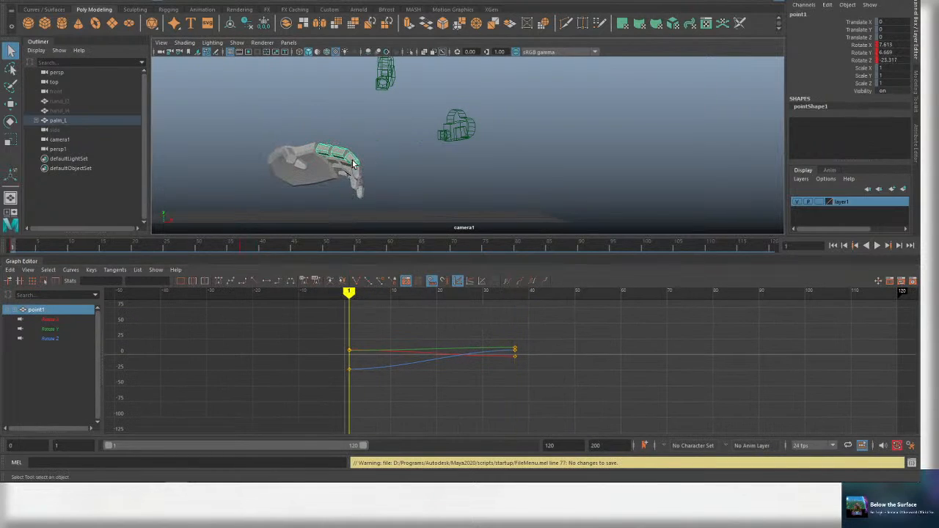
pyautogui.hotkey('alt', 'v')
pyautogui.press('Escape')
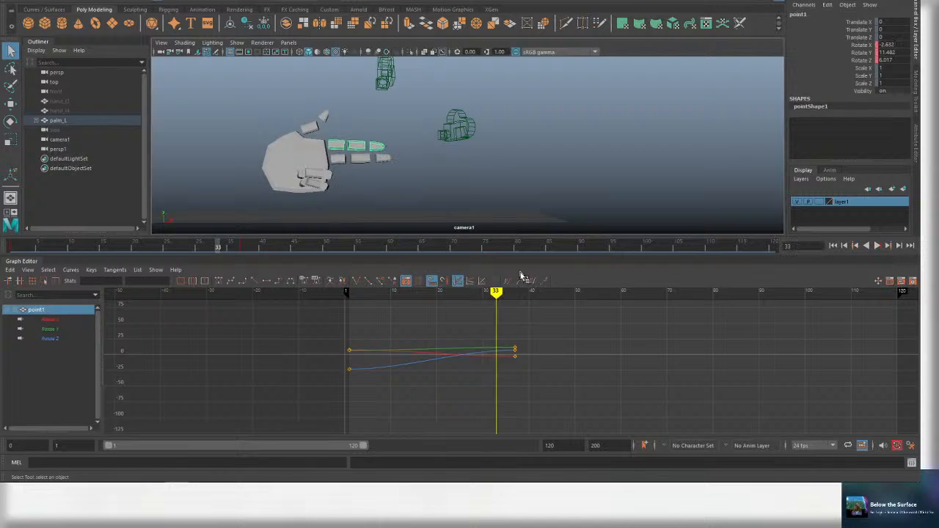
# Select all index and point finger segments, save the scene, and return to frame 4 with their curves in view.
pyautogui.moveTo(407, 131); pyautogui.dragTo(343, 188)
pyautogui.hotkey('ctrl', 's')
pyautogui.scroll(-7, 574, 337)
pyautogui.keyDown('alt'); pyautogui.moveTo(650, 330); pyautogui.dragTo(580, 328, button='middle'); pyautogui.keyUp('alt')
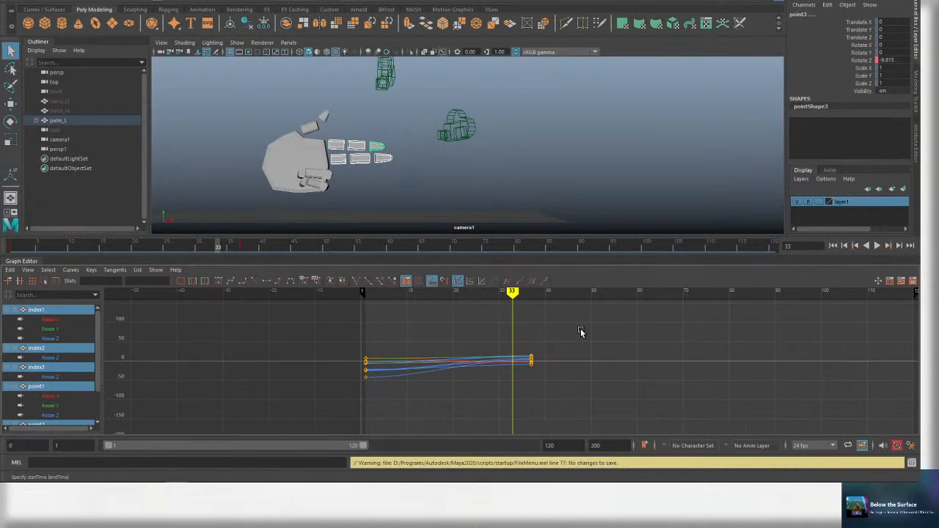
pyautogui.moveTo(511, 293); pyautogui.dragTo(531, 293)
pyautogui.click(380, 293)
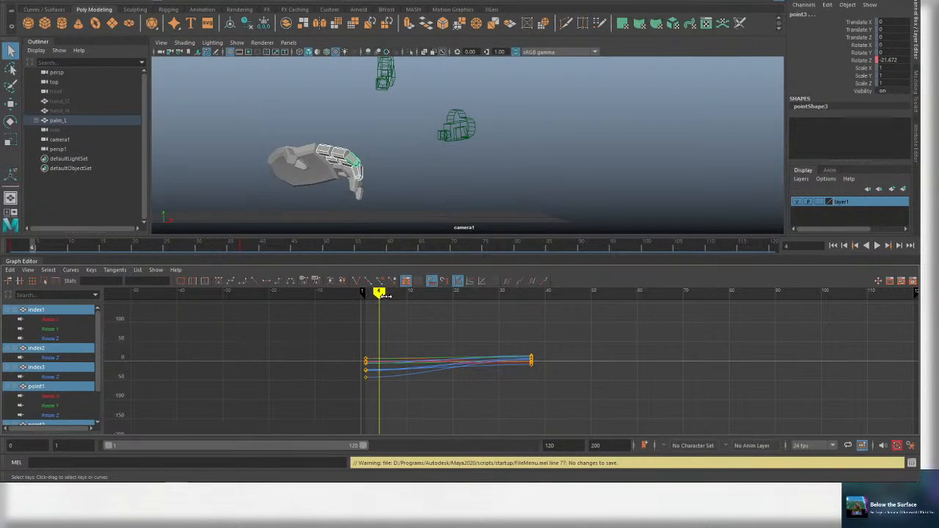
# Repeatedly play and scrub the hand animation to examine how the fingers move into the pointing pose, saving the scene between plays.
pyautogui.hotkey('alt', 'v')
pyautogui.hotkey('alt', 'v')
pyautogui.hotkey('ctrl', 's')
pyautogui.moveTo(546, 333)
pyautogui.keyDown('alt'); pyautogui.mouseDown(button='middle')
pyautogui.moveTo(497, 325)
pyautogui.moveTo(516, 354)
pyautogui.mouseUp(button='middle'); pyautogui.keyUp('alt')
pyautogui.hotkey('ctrl', 's')
pyautogui.scroll(-2, 491, 330)
pyautogui.scroll(3, 481, 321)
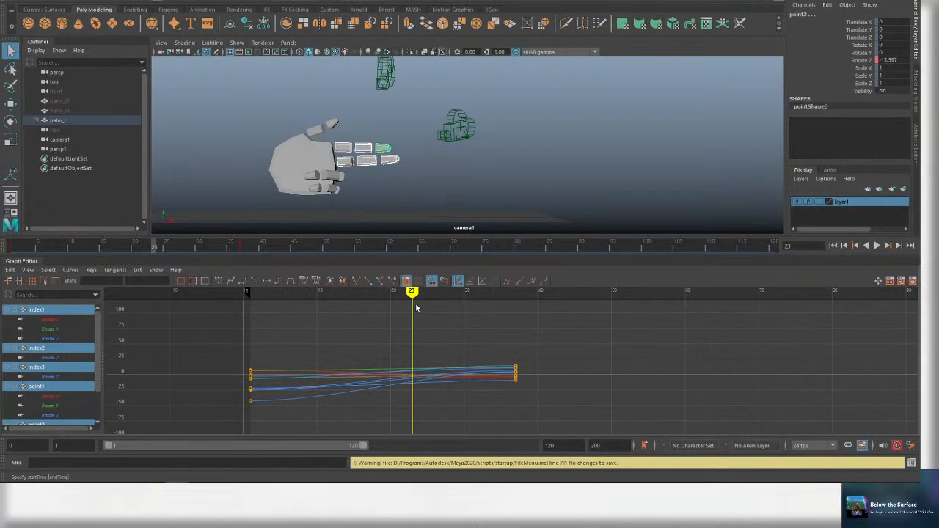
pyautogui.moveTo(412, 295); pyautogui.dragTo(317, 299)
pyautogui.hotkey('alt', 'v')
pyautogui.hotkey('alt', 'v')
pyautogui.hotkey('ctrl', 's')
pyautogui.scroll(-3, 402, 307)
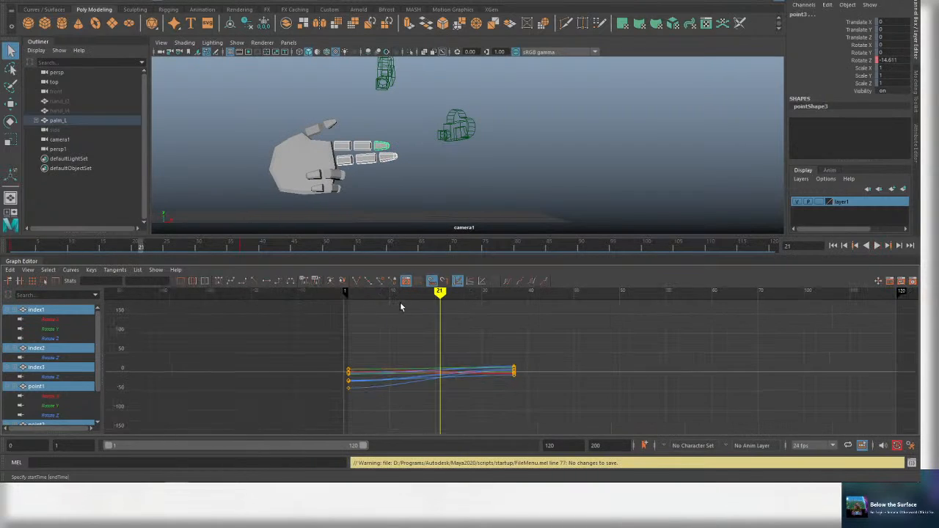
pyautogui.moveTo(441, 292)
pyautogui.mouseDown()
pyautogui.moveTo(482, 292)
pyautogui.moveTo(376, 291)
pyautogui.mouseUp()
pyautogui.hotkey('alt', 'v')
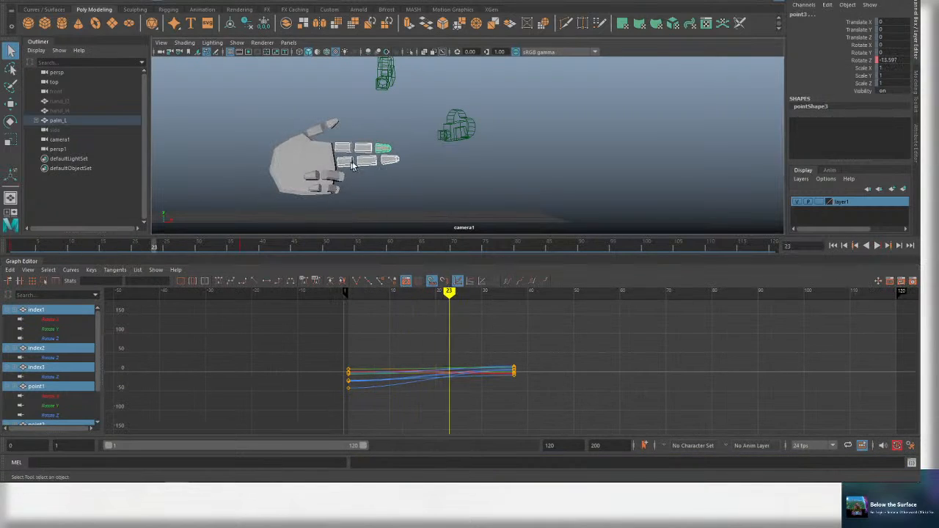
pyautogui.hotkey('alt', 'v')
pyautogui.hotkey('alt', 'v')
pyautogui.hotkey('ctrl', 's')
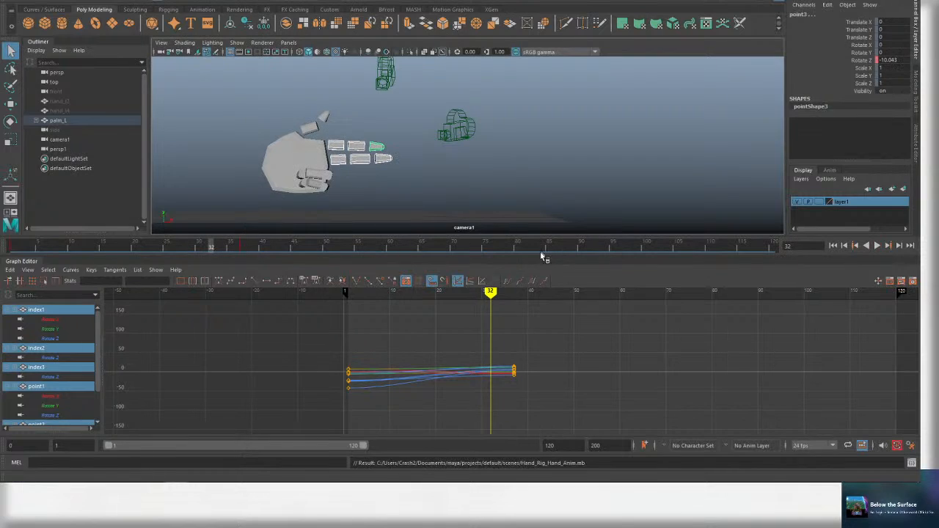
# Go to the key at frame 37, reselect the index and point finger segments, and save the scene.
pyautogui.press('.')
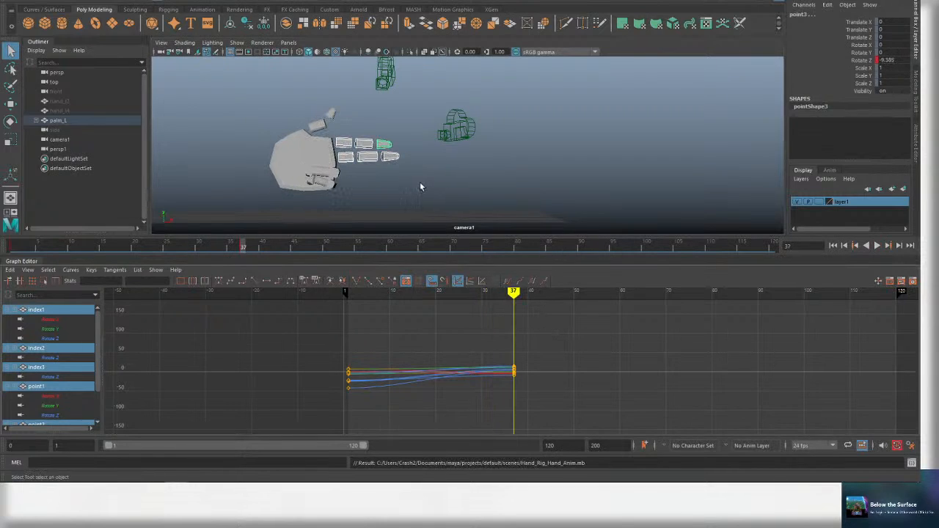
pyautogui.click(420, 186)
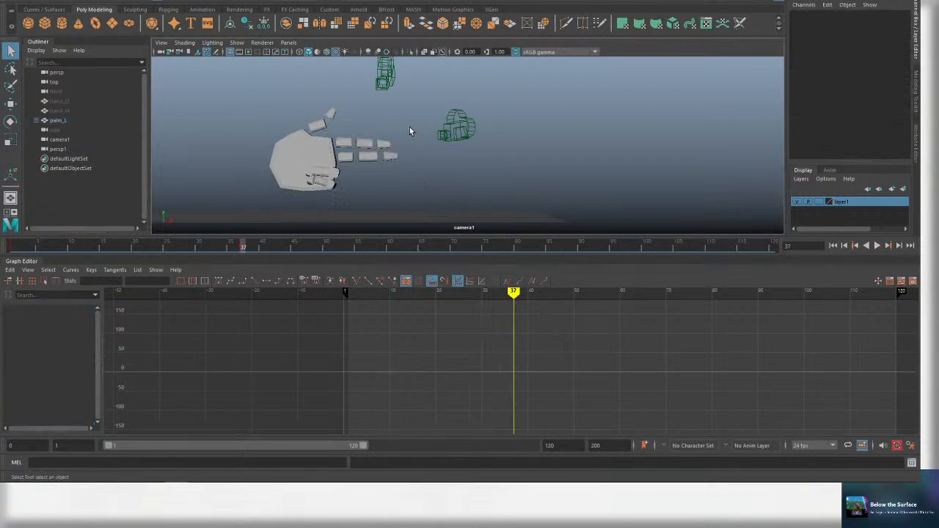
pyautogui.moveTo(341, 182); pyautogui.dragTo(344, 188)
pyautogui.hotkey('ctrl', 's')
pyautogui.scroll(-5, 642, 361)
pyautogui.keyDown('alt'); pyautogui.moveTo(625, 338); pyautogui.dragTo(574, 330, button='middle'); pyautogui.keyUp('alt')
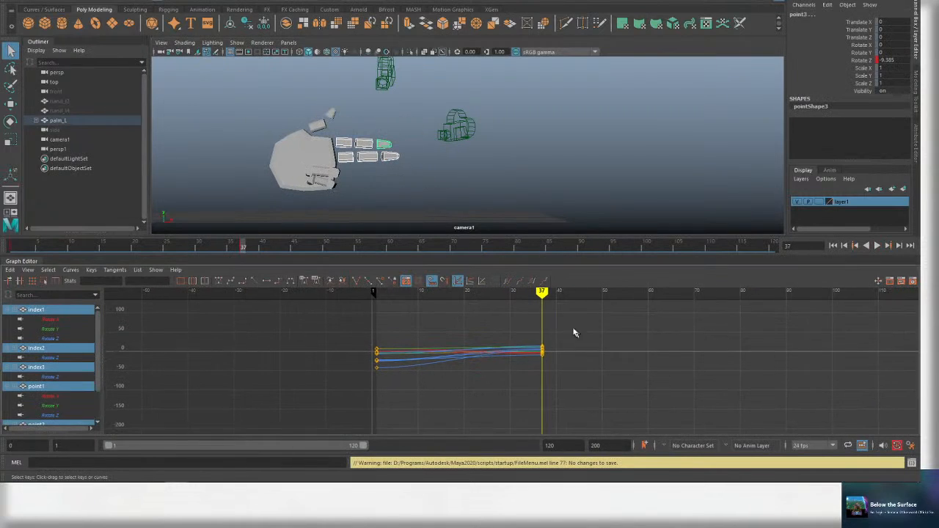
pyautogui.hotkey('ctrl', 'c')
pyautogui.moveTo(543, 294)
pyautogui.mouseDown()
pyautogui.moveTo(460, 297)
pyautogui.moveTo(412, 331)
pyautogui.mouseUp()
pyautogui.hotkey('ctrl', 'v')
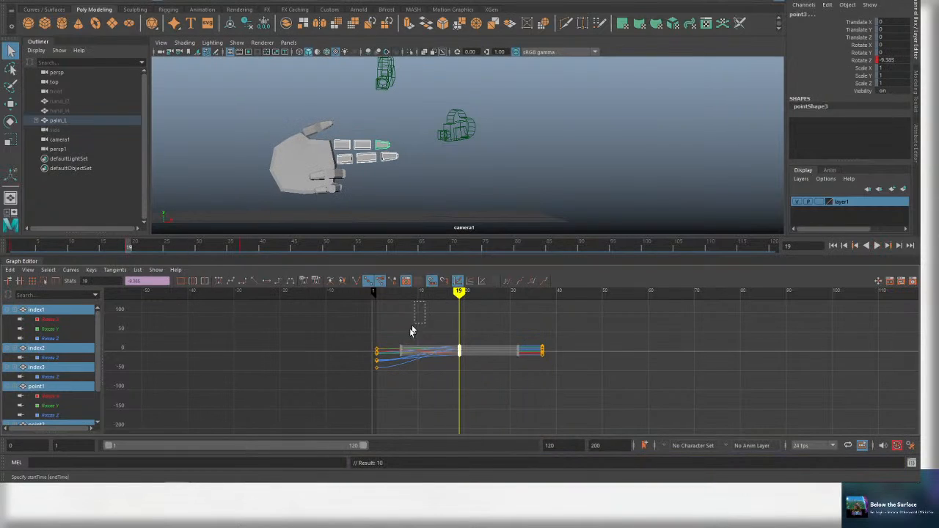
pyautogui.moveTo(392, 294); pyautogui.dragTo(441, 293)
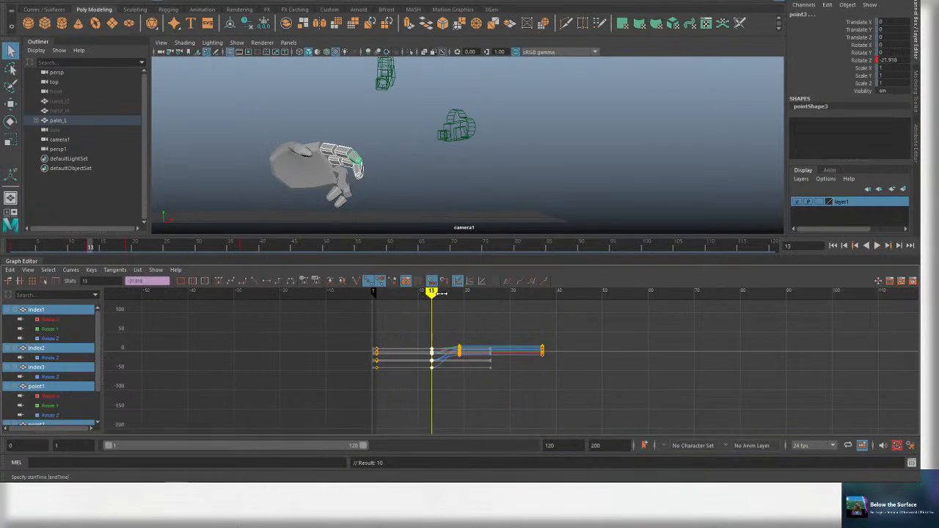
pyautogui.hotkey('ctrl', 'z')
pyautogui.hotkey('ctrl', 'z')
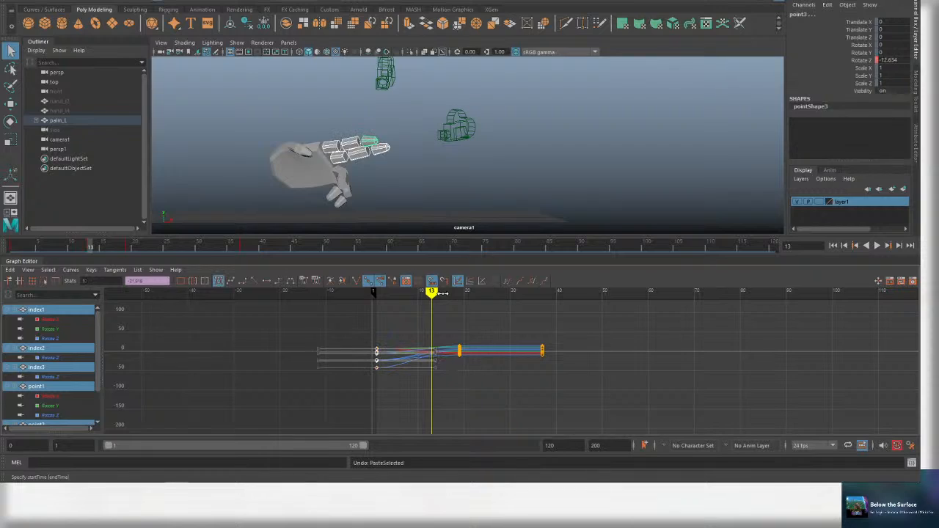
pyautogui.hotkey('ctrl', 'v')
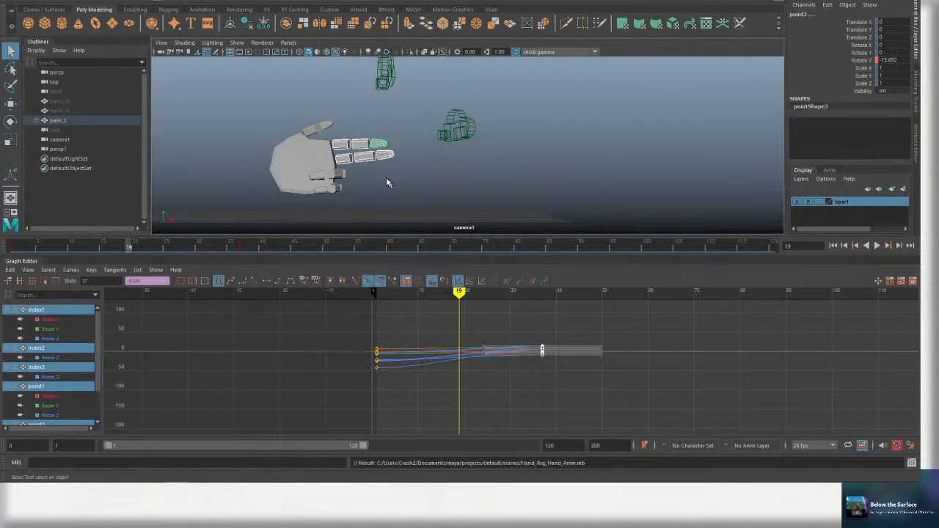
# Add the ring, pinky and thumb segments to the selected index and point finger segments.
pyautogui.moveTo(342, 163); pyautogui.dragTo(342, 163)
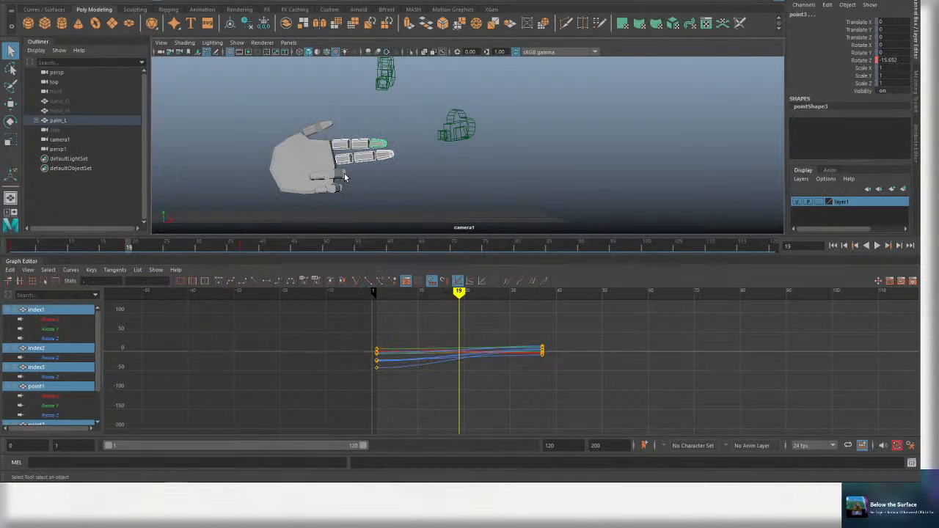
pyautogui.click(345, 177)
pyautogui.keyDown('shift'); pyautogui.click(345, 176); pyautogui.keyUp('shift')
pyautogui.keyDown('shift'); pyautogui.click(345, 175); pyautogui.keyUp('shift')
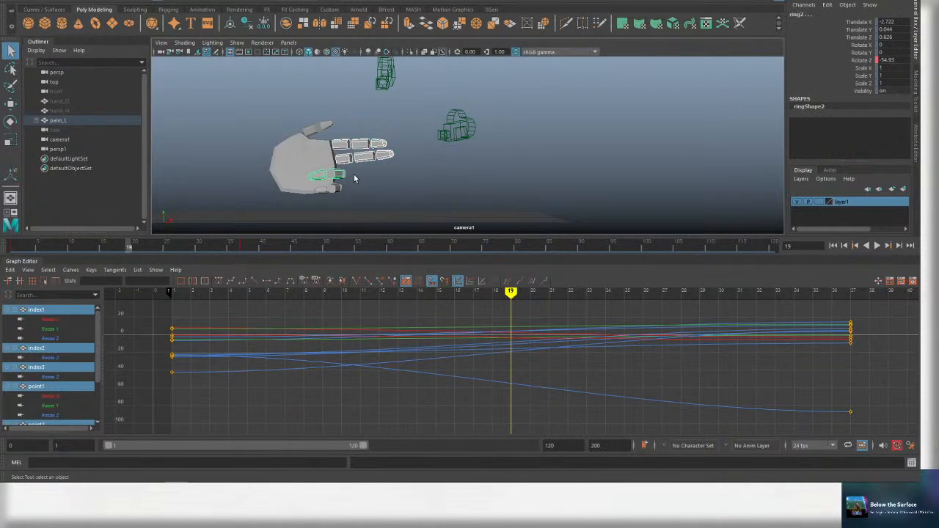
pyautogui.keyDown('shift'); pyautogui.click(340, 177); pyautogui.keyUp('shift')
pyautogui.click(324, 192)
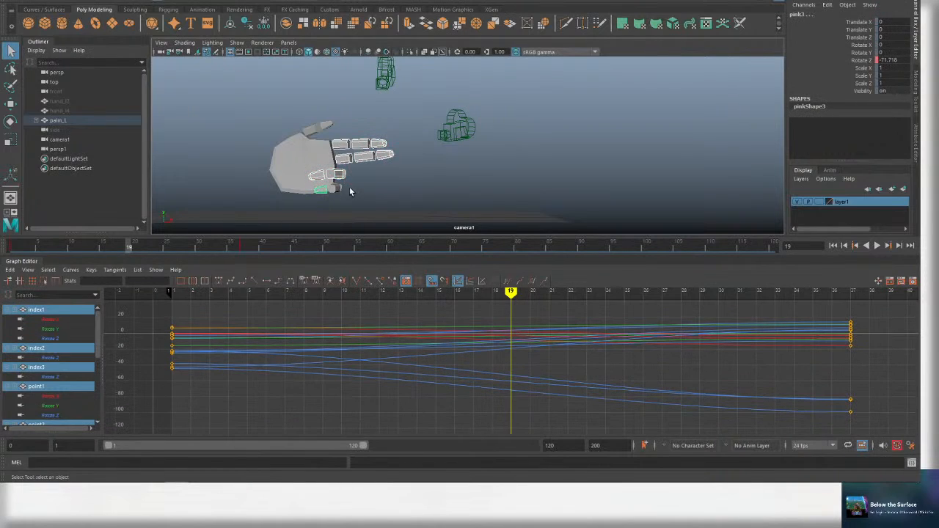
pyautogui.keyDown('shift'); pyautogui.click(337, 191); pyautogui.keyUp('shift')
pyautogui.keyDown('shift'); pyautogui.moveTo(308, 132); pyautogui.dragTo(306, 135); pyautogui.keyUp('shift')
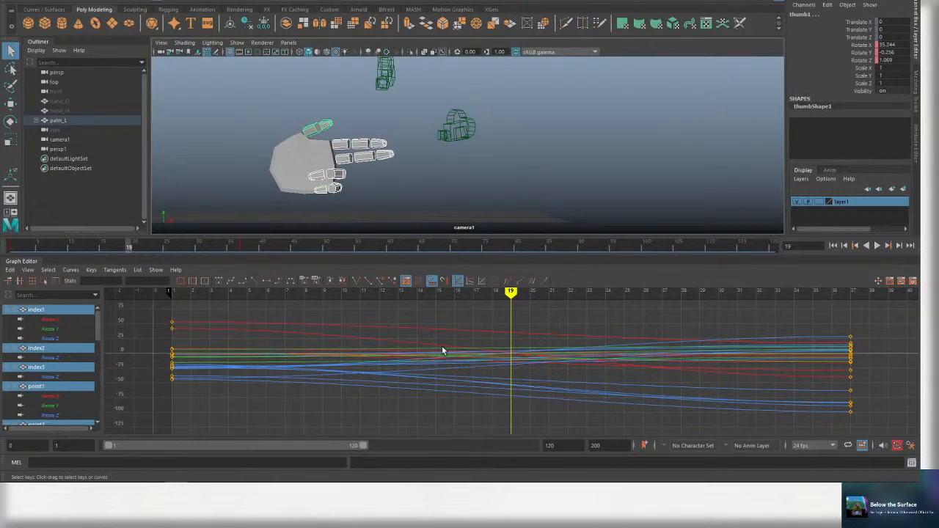
# Copy the selected finger segments' keys at frame 1 and paste them at frame 13.
pyautogui.scroll(-5, 440, 343)
pyautogui.click(388, 294)
pyautogui.moveTo(401, 321); pyautogui.dragTo(365, 383)
pyautogui.moveTo(391, 293); pyautogui.dragTo(466, 292)
pyautogui.hotkey('ctrl', 'v')
pyautogui.keyDown('alt'); pyautogui.moveTo(522, 314); pyautogui.dragTo(469, 316, button='middle'); pyautogui.keyUp('alt')
pyautogui.moveTo(358, 293)
pyautogui.mouseDown()
pyautogui.moveTo(504, 292)
pyautogui.moveTo(335, 305)
pyautogui.moveTo(413, 314)
pyautogui.mouseUp()
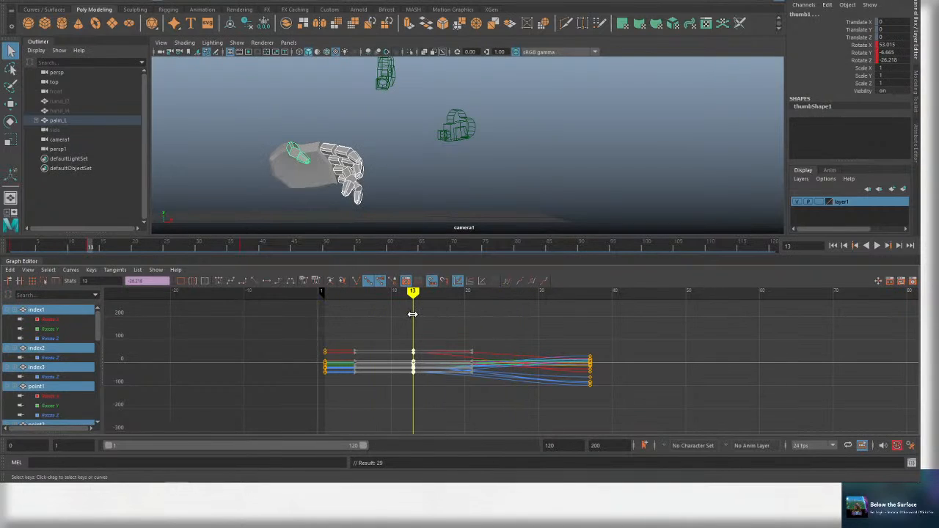
# Save the scene, examine the fingers in the perspective view, and select the three ring finger segments.
pyautogui.press('space')
pyautogui.moveTo(443, 159); pyautogui.dragTo(485, 162)
pyautogui.moveTo(359, 295)
pyautogui.mouseDown()
pyautogui.moveTo(325, 295)
pyautogui.moveTo(414, 295)
pyautogui.mouseUp()
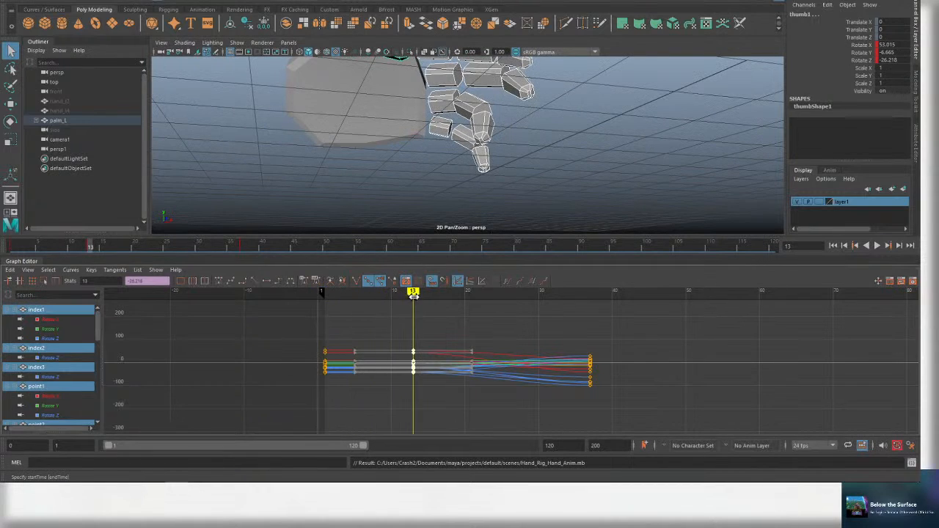
pyautogui.click(475, 120)
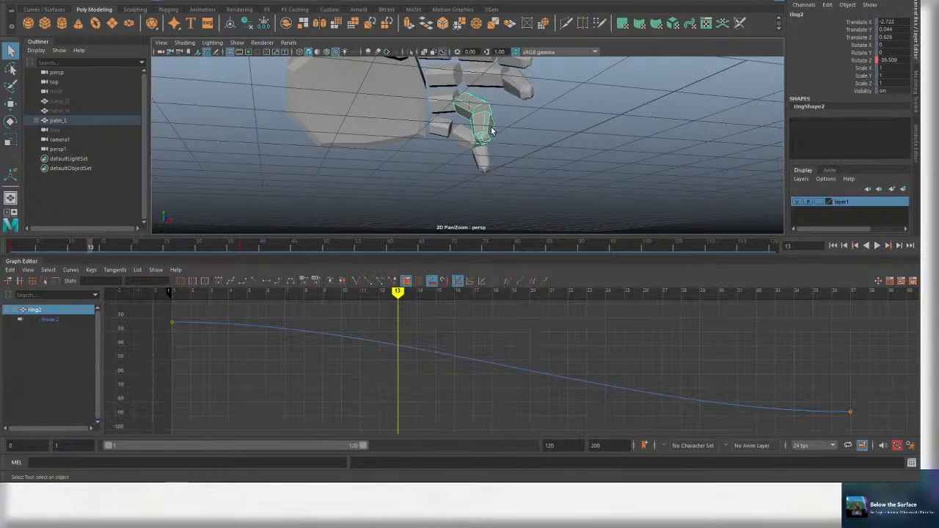
pyautogui.click(446, 104)
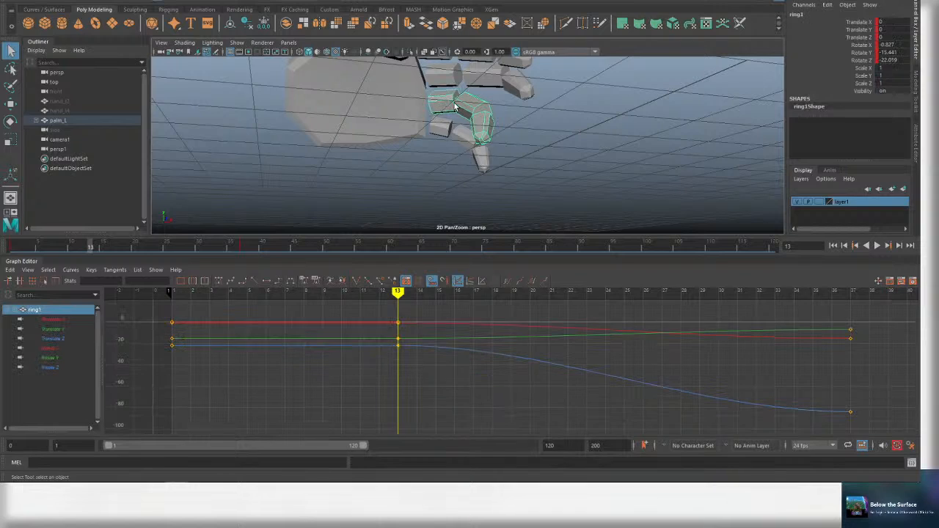
pyautogui.keyDown('shift'); pyautogui.click(464, 104); pyautogui.keyUp('shift')
pyautogui.keyDown('shift'); pyautogui.click(481, 124); pyautogui.keyUp('shift')
# Copy the ring segments' keys at frame 1 to frame 13, save the scene, and scrub back to frame 3.
pyautogui.moveTo(149, 309); pyautogui.dragTo(297, 369)
pyautogui.hotkey('ctrl', 'c')
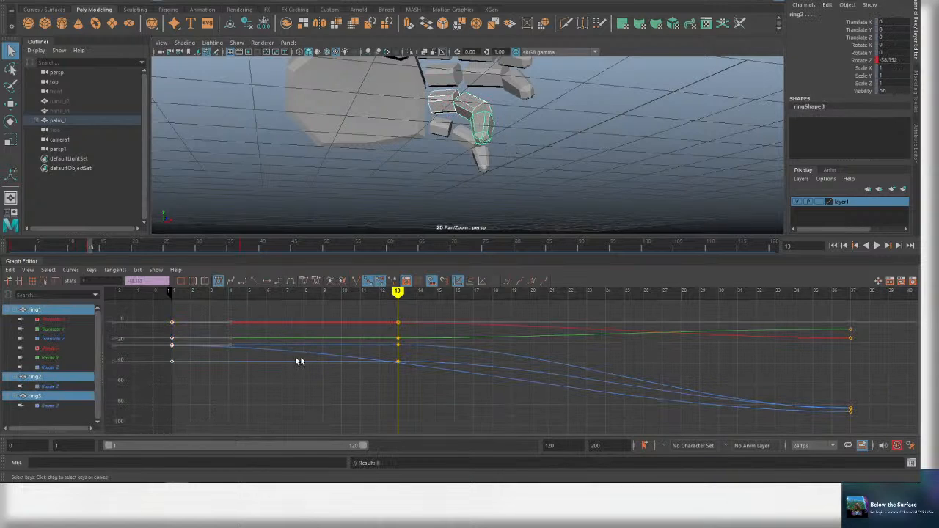
pyautogui.hotkey('ctrl', 'v')
pyautogui.scroll(-3, 272, 312)
pyautogui.hotkey('ctrl', 's')
pyautogui.moveTo(320, 294)
pyautogui.mouseDown()
pyautogui.moveTo(308, 293)
pyautogui.moveTo(322, 294)
pyautogui.mouseUp()
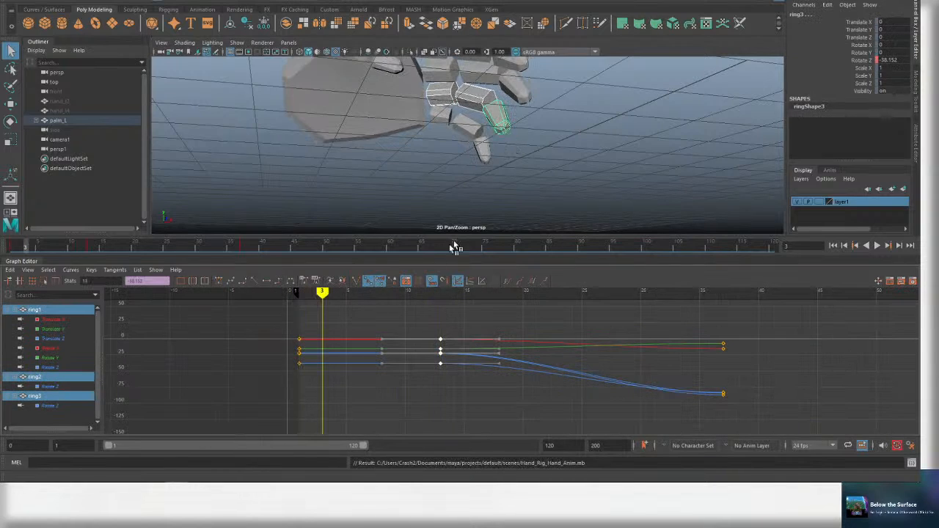
# Look through persp1, switch the viewport to camera1, and return to frame 1.
pyautogui.press('space')
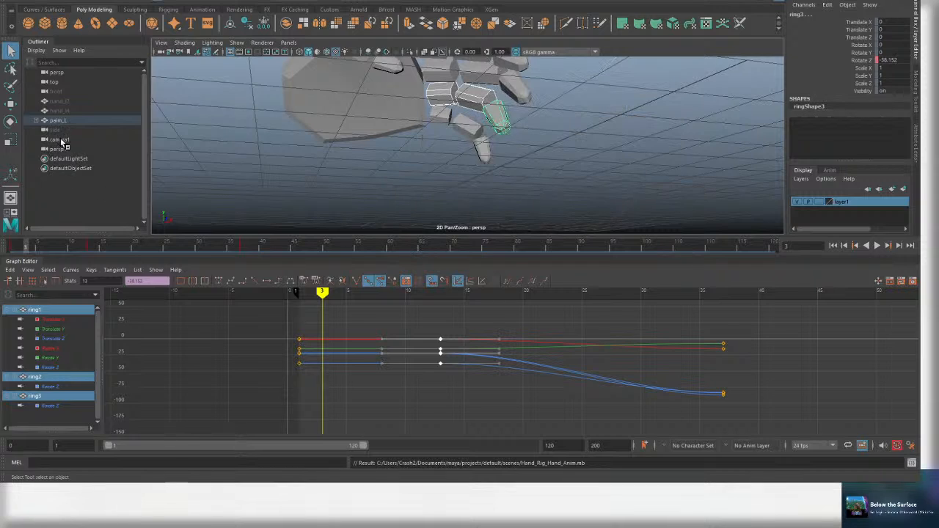
pyautogui.click(61, 141)
pyautogui.moveTo(63, 150); pyautogui.dragTo(342, 161, button='middle')
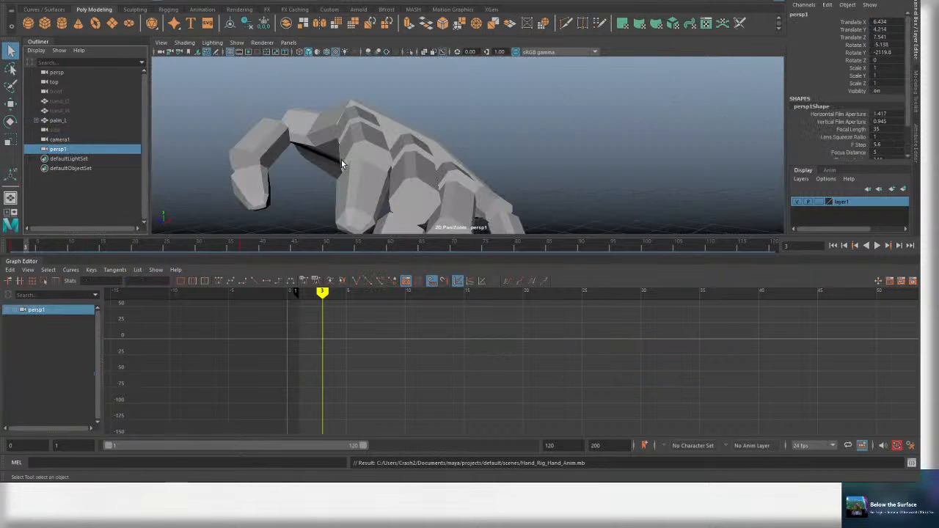
pyautogui.click(68, 140)
pyautogui.moveTo(68, 141)
pyautogui.mouseDown(button='middle')
pyautogui.moveTo(311, 149)
pyautogui.moveTo(359, 169)
pyautogui.mouseUp(button='middle')
pyautogui.moveTo(321, 294); pyautogui.dragTo(299, 293)
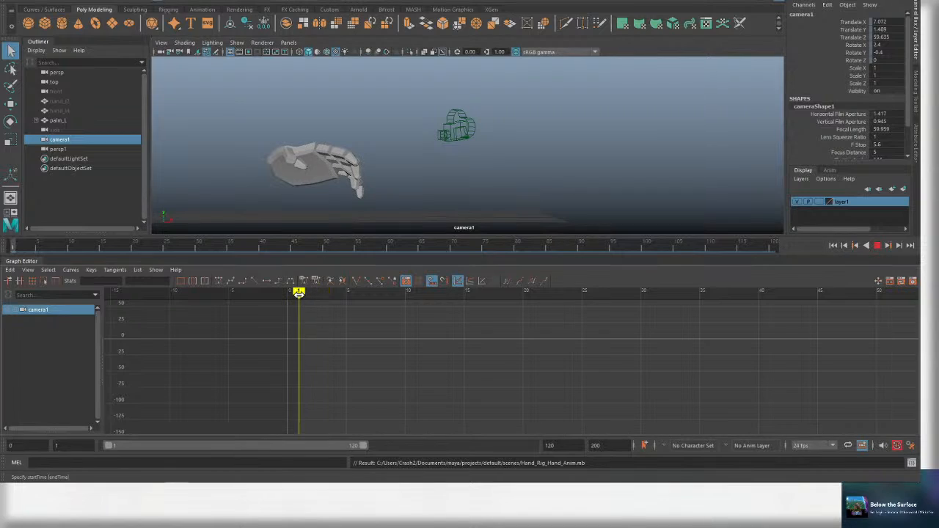
# Play the hand animation repeatedly from the early frames to examine the finger timing, saving the scene between plays.
pyautogui.hotkey('alt', 'v')
pyautogui.hotkey('alt', 'v')
pyautogui.hotkey('ctrl', 's')
pyautogui.click(296, 291)
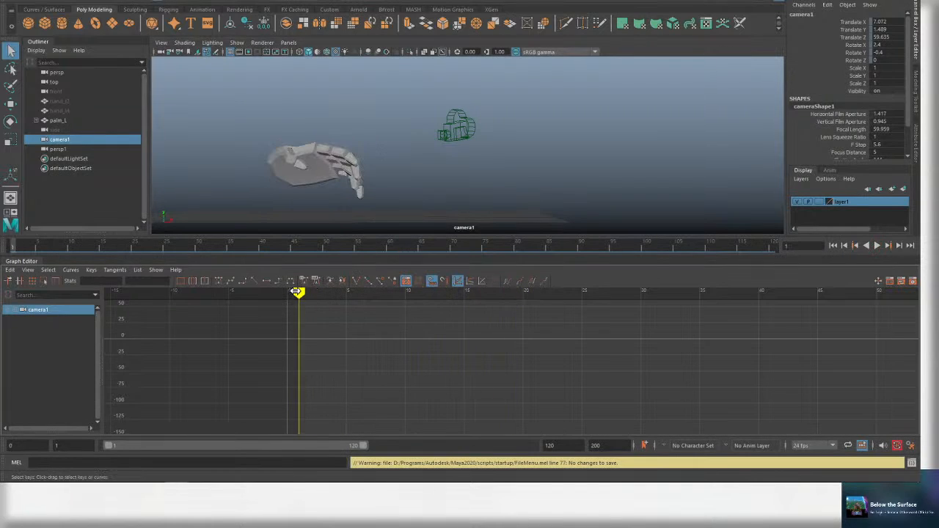
pyautogui.hotkey('ctrl', 's')
pyautogui.hotkey('alt', 'v')
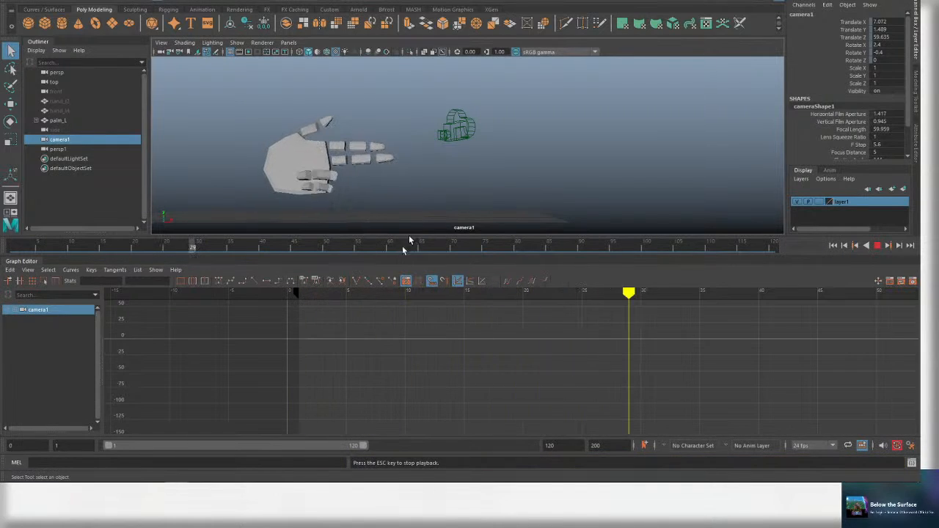
pyautogui.hotkey('alt', 'v')
pyautogui.click(380, 293)
pyautogui.hotkey('alt', 'v')
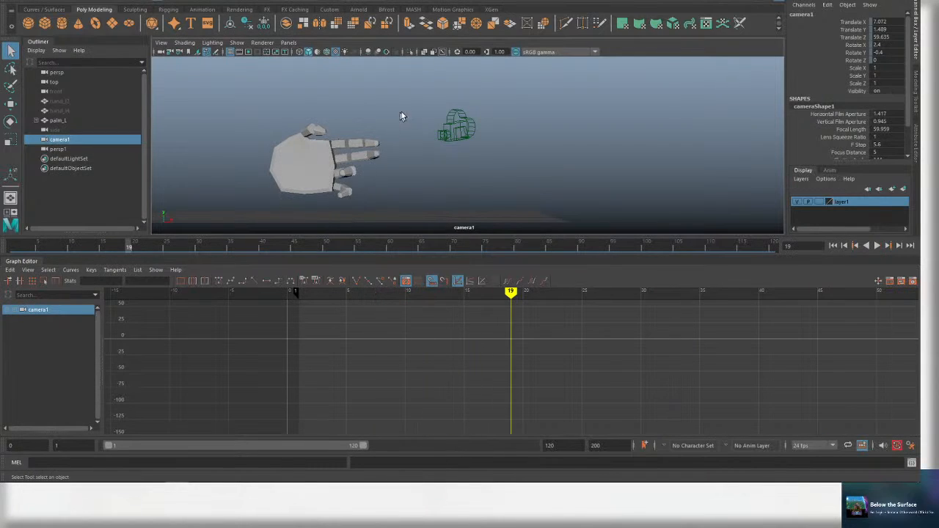
# Select the index, point, ring and pinky segments, move their frame 37 keys to frame 22, and save the scene.
pyautogui.moveTo(338, 210); pyautogui.dragTo(338, 207)
pyautogui.hotkey('ctrl', 's')
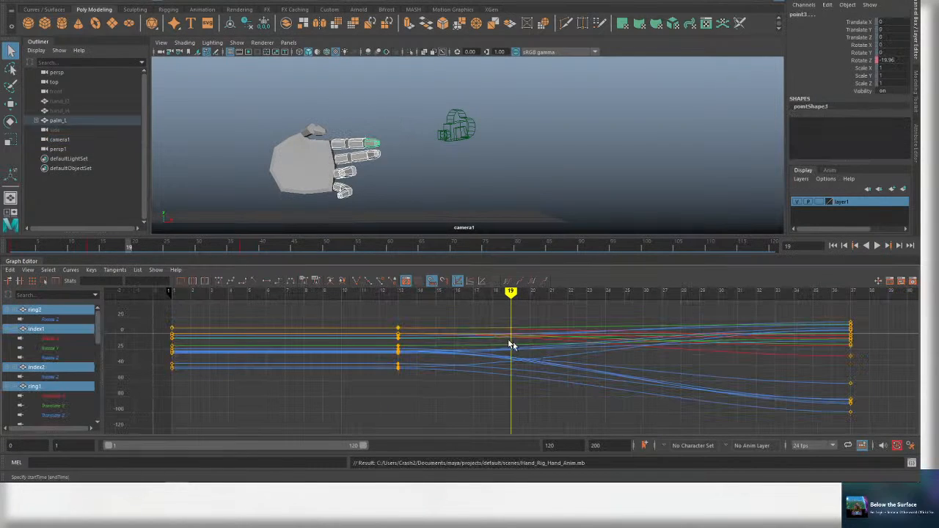
pyautogui.scroll(-3, 512, 342)
pyautogui.moveTo(464, 295); pyautogui.dragTo(550, 296)
pyautogui.moveTo(778, 325); pyautogui.dragTo(699, 408)
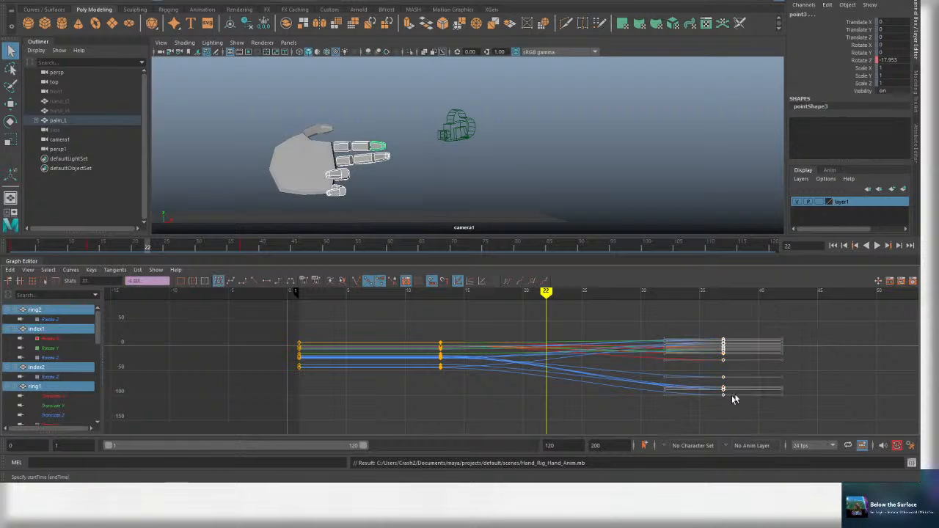
pyautogui.keyDown('shift'); pyautogui.moveTo(729, 395); pyautogui.dragTo(552, 389, button='middle'); pyautogui.keyUp('shift')
pyautogui.hotkey('ctrl', 's')
pyautogui.keyDown('alt'); pyautogui.moveTo(635, 366); pyautogui.dragTo(513, 378, button='middle'); pyautogui.keyUp('alt')
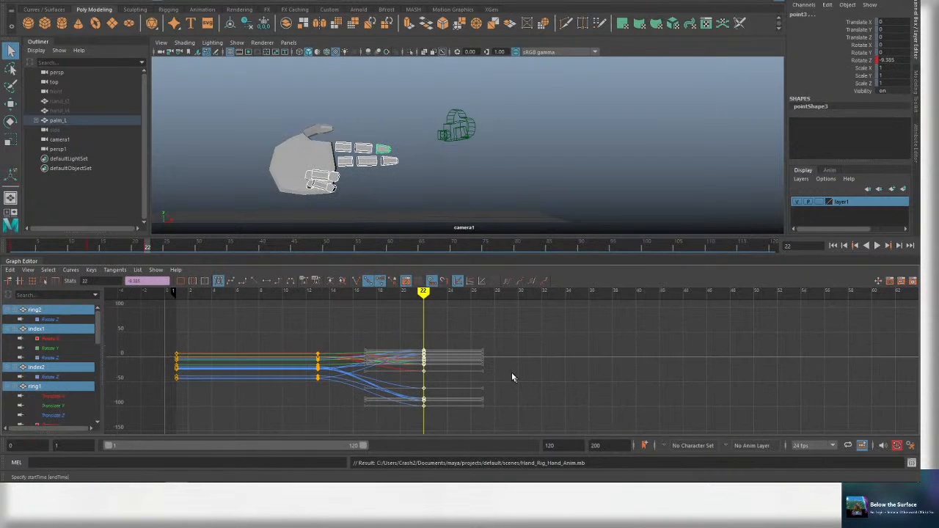
# Play the animation repeatedly, cycling the viewport background, to examine the faster move into the pointing pose.
pyautogui.scroll(-3, 514, 377)
pyautogui.click(339, 296)
pyautogui.hotkey('alt', 'v')
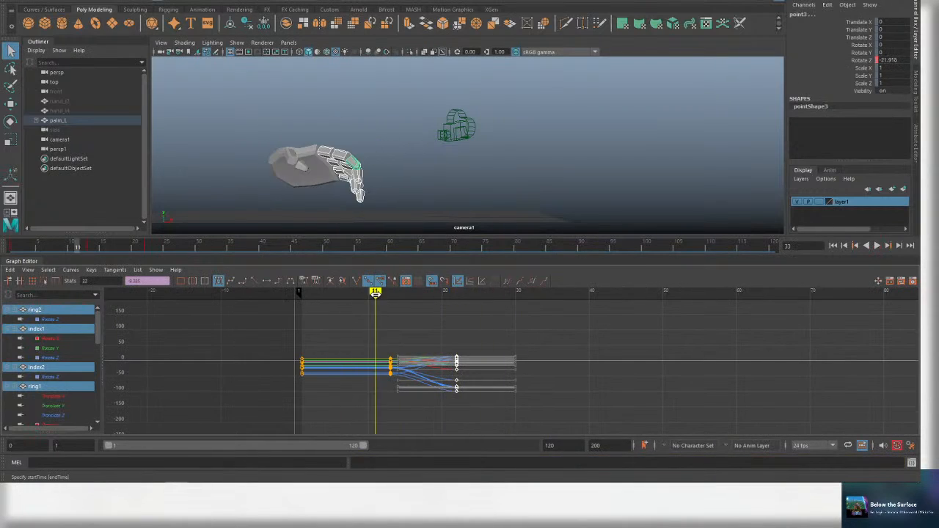
pyautogui.click(301, 293)
pyautogui.hotkey('alt', 'b')
pyautogui.hotkey('alt', 'v')
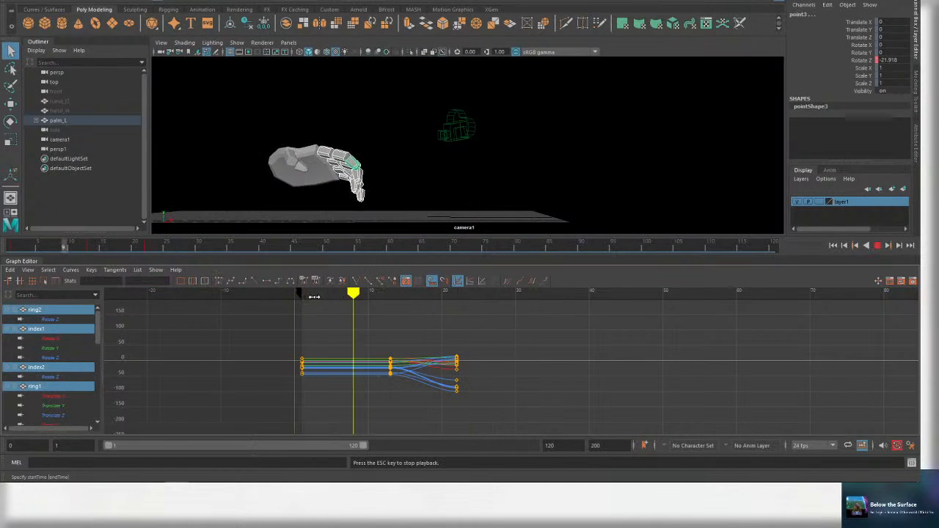
pyautogui.hotkey('alt', 'v')
pyautogui.hotkey('alt', 'b')
pyautogui.hotkey('alt', 'b')
pyautogui.hotkey('alt', 'b')
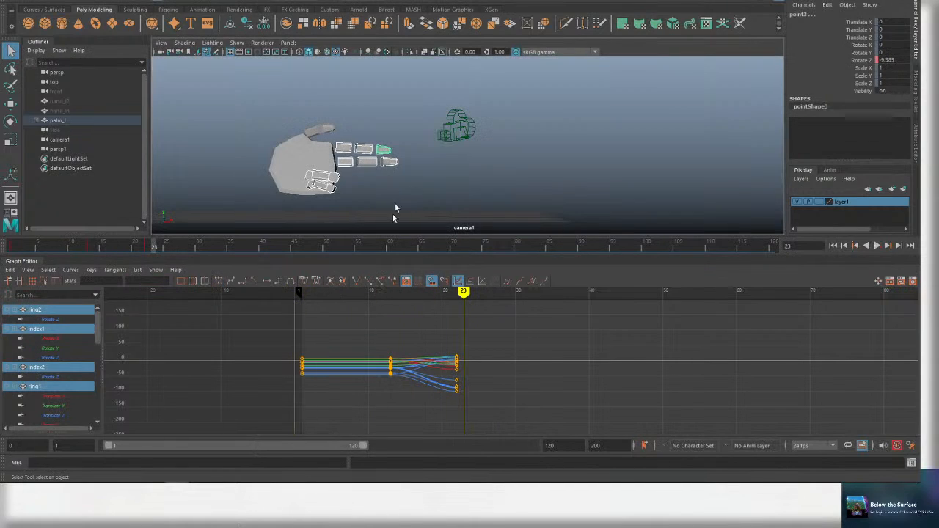
pyautogui.hotkey('alt', 'v')
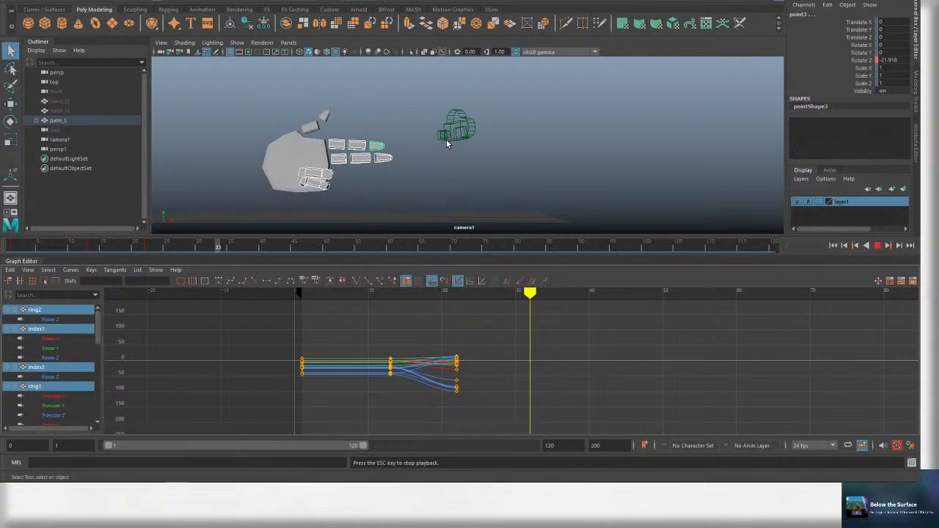
# Select both thumb segments, bring their curves into view, and save the scene.
pyautogui.click(443, 292)
pyautogui.moveTo(336, 101); pyautogui.dragTo(308, 144)
pyautogui.hotkey('ctrl', 's')
pyautogui.scroll(-5, 505, 337)
pyautogui.keyDown('alt'); pyautogui.moveTo(531, 337); pyautogui.dragTo(444, 343, button='middle'); pyautogui.keyUp('alt')
pyautogui.hotkey('ctrl', 's')
# Scrub and play the animation to examine the thumb's movement against the other fingers.
pyautogui.moveTo(436, 293); pyautogui.dragTo(379, 294)
pyautogui.hotkey('alt', 'shift', 'v')
pyautogui.hotkey('alt', 'v')
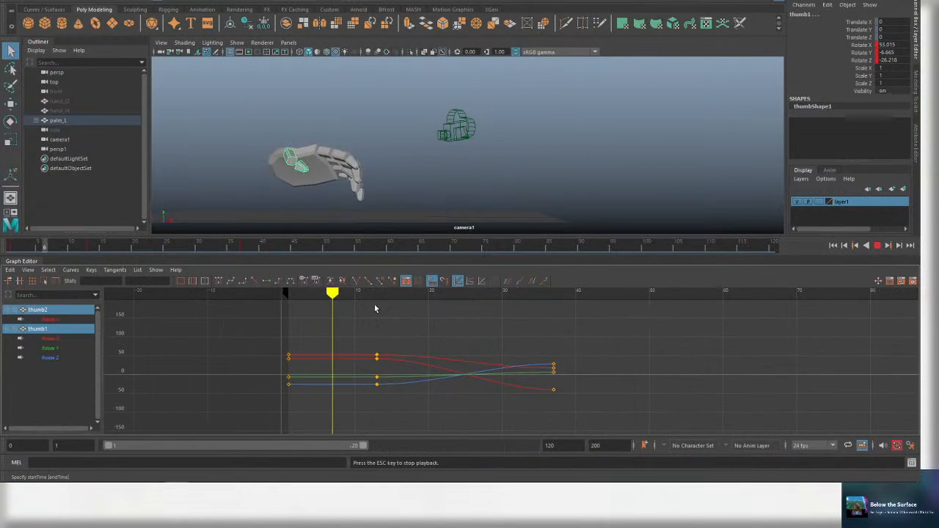
pyautogui.hotkey('alt', 'v')
# Move the thumb segments' keys at frame 37 to frame 23 and save the scene.
pyautogui.moveTo(460, 292)
pyautogui.mouseDown()
pyautogui.moveTo(401, 290)
pyautogui.moveTo(458, 293)
pyautogui.mouseUp()
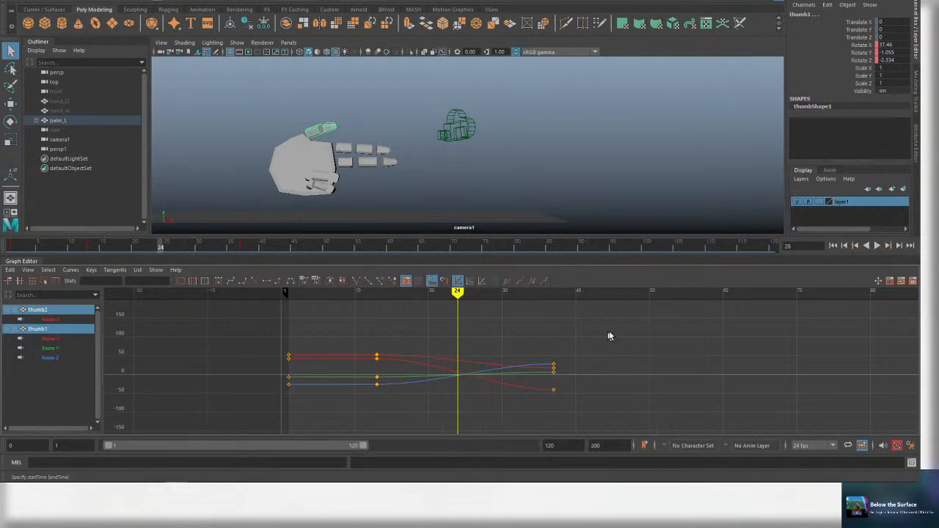
pyautogui.moveTo(610, 335); pyautogui.dragTo(527, 401)
pyautogui.keyDown('shift'); pyautogui.moveTo(515, 389); pyautogui.dragTo(427, 386, button='middle'); pyautogui.keyUp('shift')
pyautogui.hotkey('ctrl', 's')
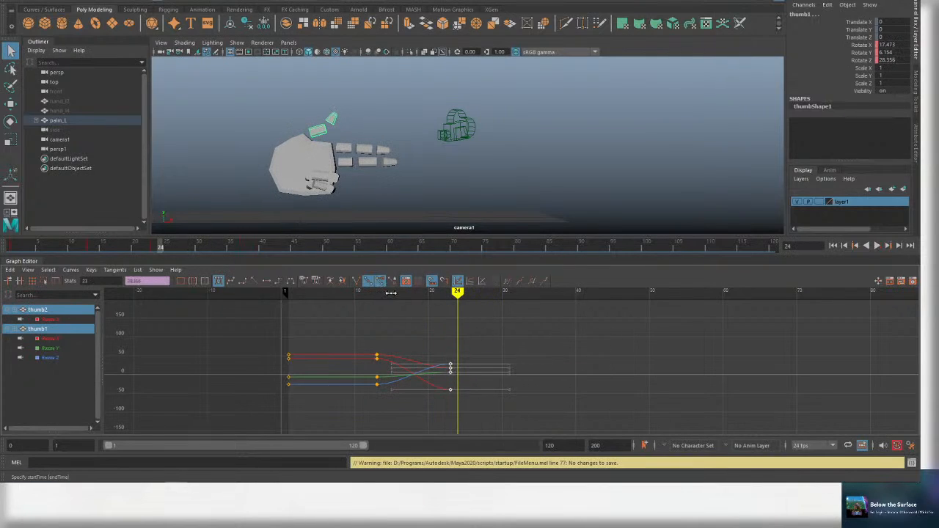
# Play back the thumb animation from the start to check its motion and save the scene.
pyautogui.hotkey('alt', 'shift', 'v')
pyautogui.hotkey('alt', 'v')
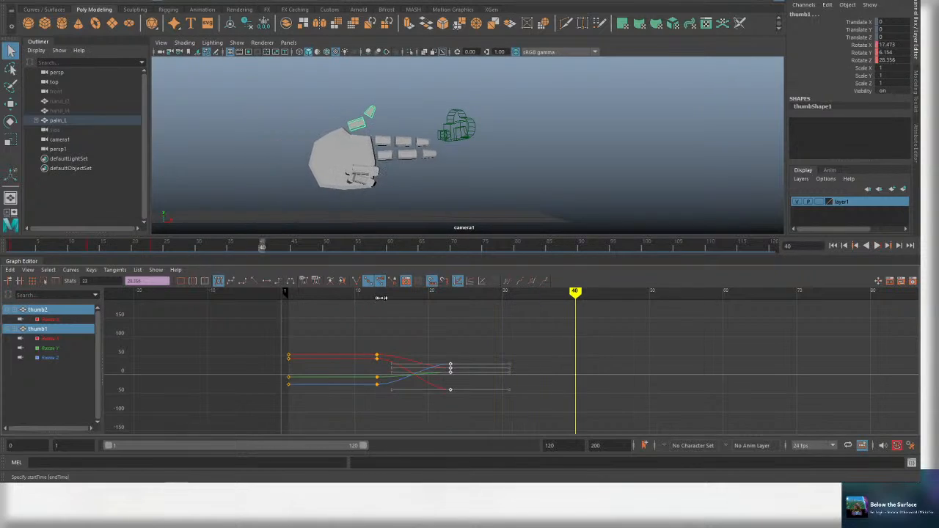
pyautogui.moveTo(381, 298); pyautogui.dragTo(288, 295)
pyautogui.hotkey('ctrl', 's')
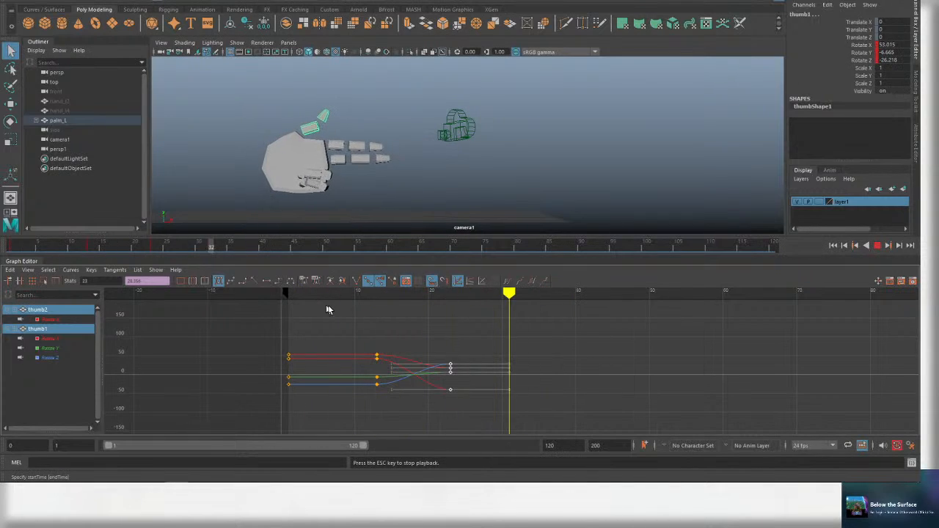
pyautogui.press('Escape')
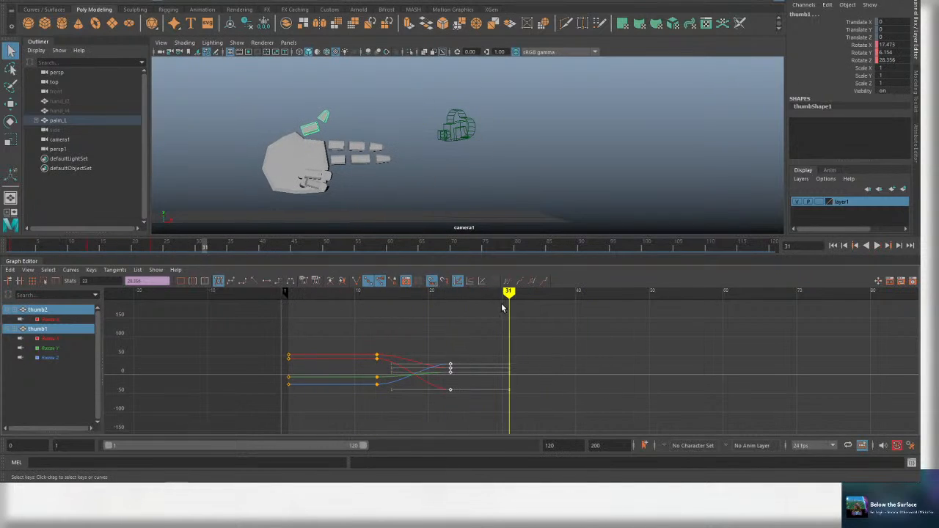
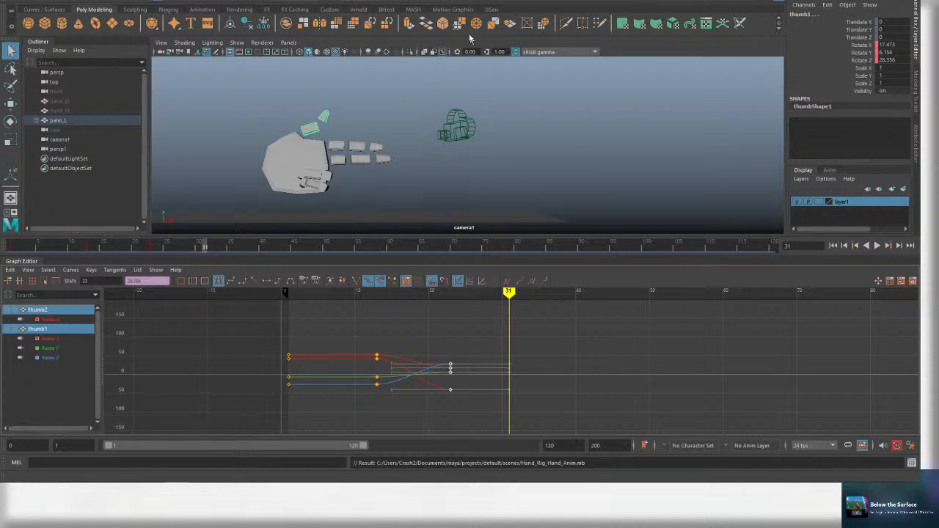
# Rotate the thumb's tip segment to about -25 on X at frame 23 and save the scene.
pyautogui.click(465, 292)
pyautogui.press(',')
pyautogui.press(',')
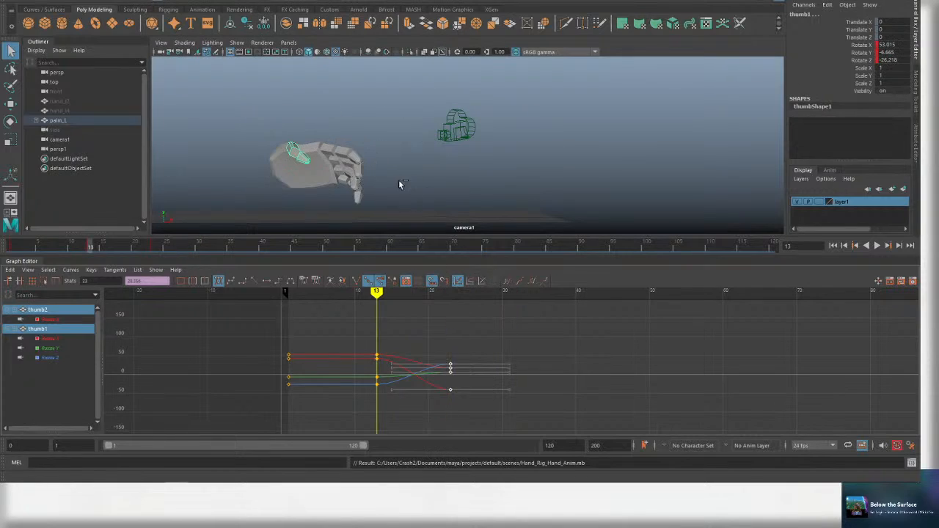
pyautogui.press('.')
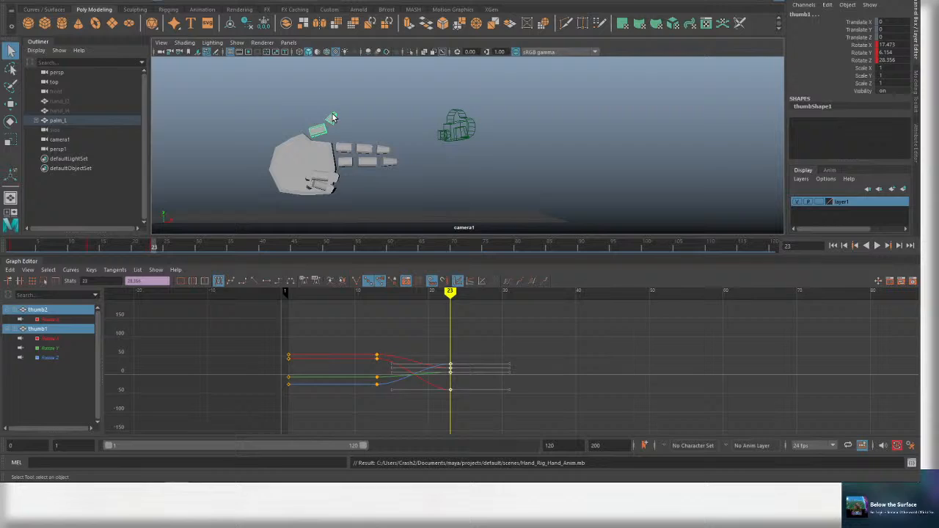
pyautogui.click(331, 117)
pyautogui.press('e')
pyautogui.moveTo(364, 121); pyautogui.dragTo(377, 135)
pyautogui.hotkey('ctrl', 's')
pyautogui.hotkey('alt', ',')
pyautogui.hotkey('alt', '.')
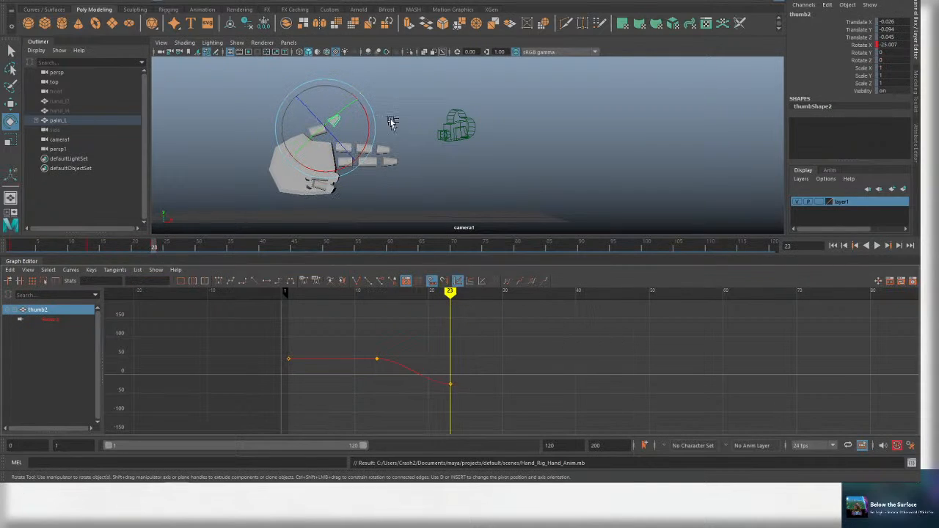
# Select all segments of the two extended fingers to bring up their rotation curves, and save the scene.
pyautogui.press('q')
pyautogui.moveTo(434, 119); pyautogui.dragTo(346, 178)
pyautogui.press('e')
pyautogui.scroll(-7, 625, 386)
pyautogui.hotkey('ctrl', 's')
pyautogui.keyDown('alt'); pyautogui.moveTo(637, 370); pyautogui.dragTo(503, 360, button='middle'); pyautogui.keyUp('alt')
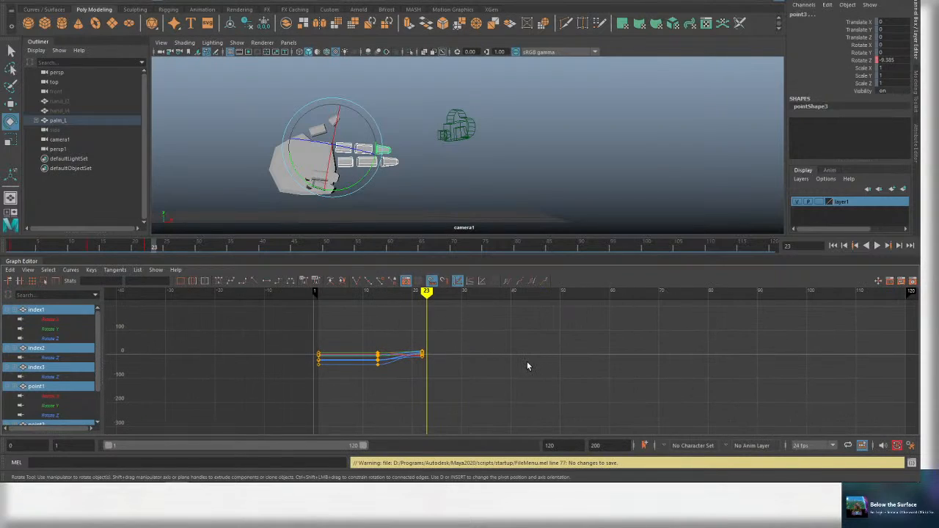
# Check the giphy.gif reference clip in Photos, play the hand animation for comparison and save the scene.
pyautogui.moveTo(541, 151); pyautogui.dragTo(544, 138)
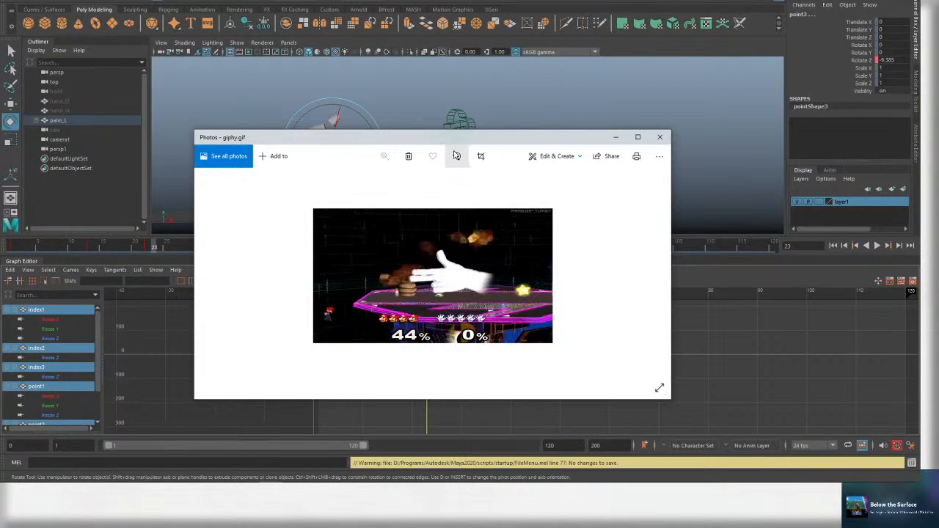
pyautogui.moveTo(449, 138); pyautogui.dragTo(0, 183)
pyautogui.click(328, 294)
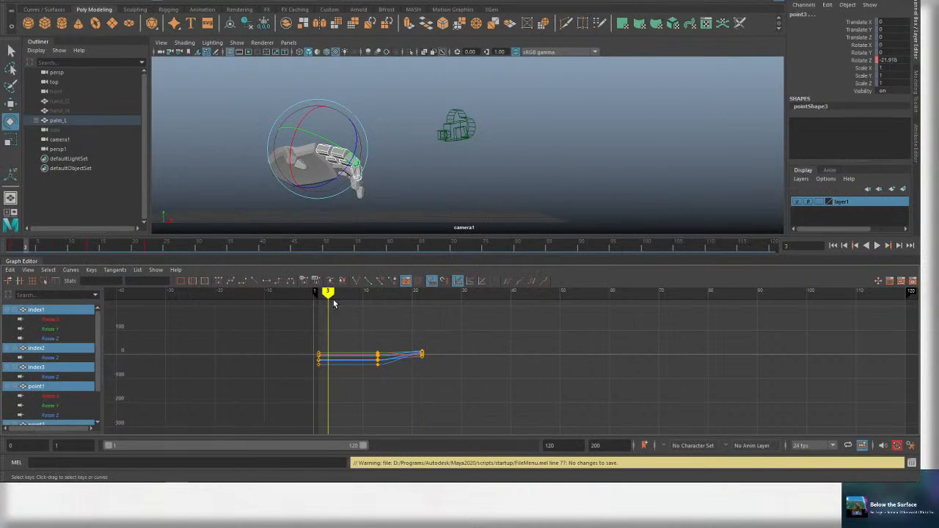
pyautogui.hotkey('alt', 'v')
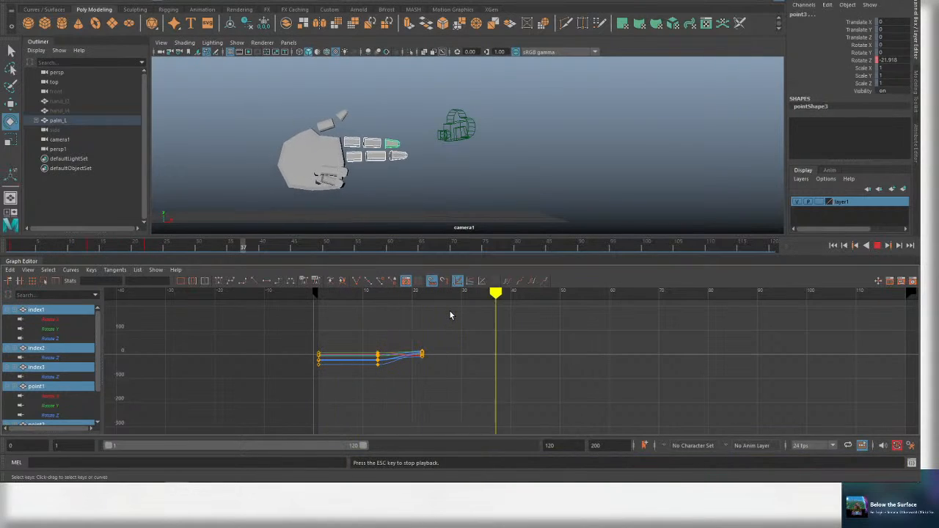
pyautogui.hotkey('alt', 'v')
pyautogui.hotkey('ctrl', 's')
# Duplicate the extended fingers' pose keys from frame 22 to frame 53 and play back the result.
pyautogui.keyDown('alt'); pyautogui.moveTo(529, 334); pyautogui.dragTo(407, 331, button='middle'); pyautogui.keyUp('alt')
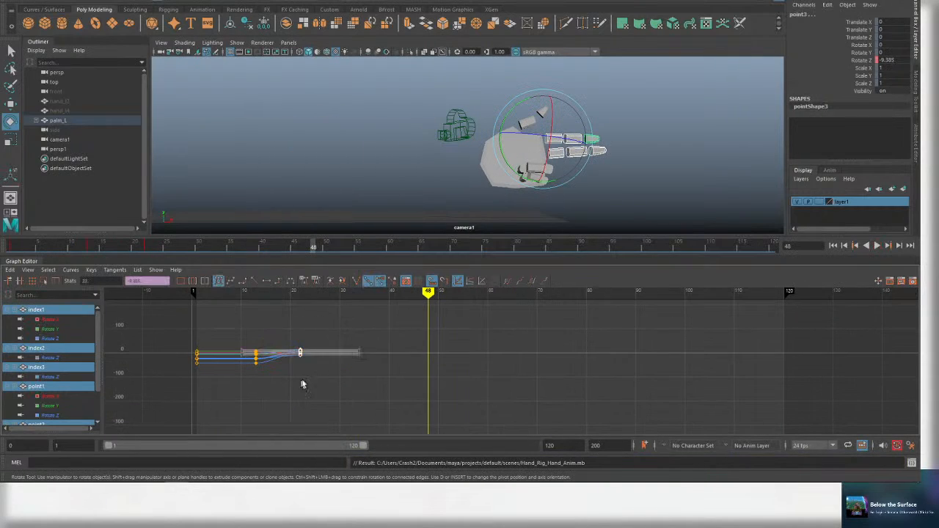
pyautogui.hotkey('alt', 'v')
pyautogui.scroll(-5, 502, 335)
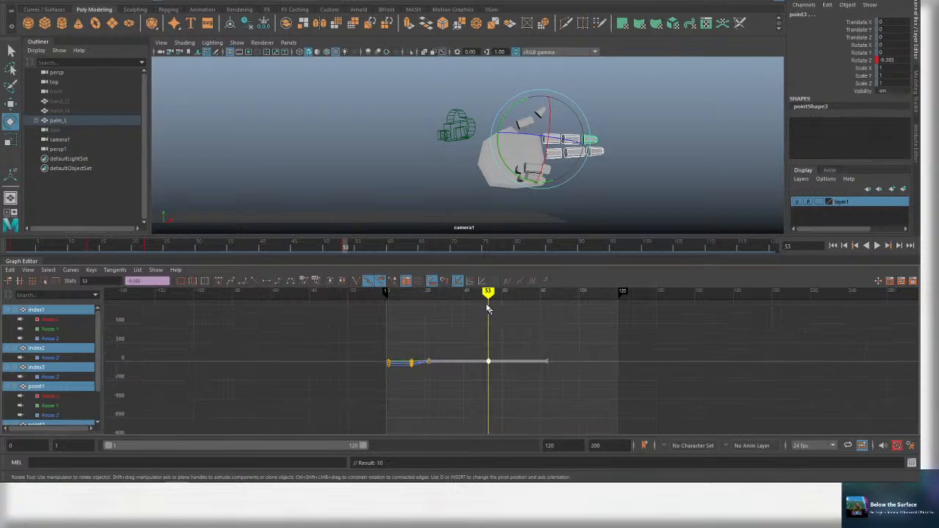
pyautogui.hotkey('alt', 'shift', 'v')
pyautogui.hotkey('alt', 'v')
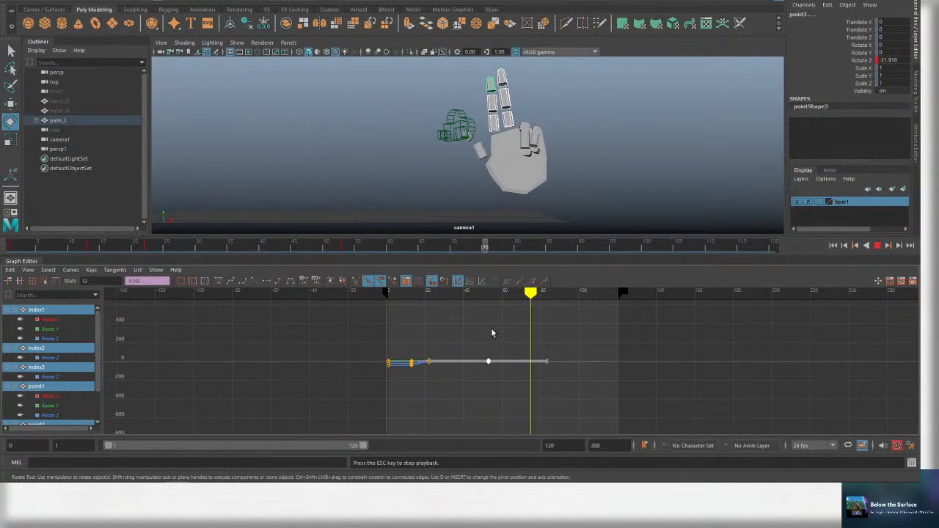
pyautogui.hotkey('alt', 'v')
pyautogui.moveTo(489, 293); pyautogui.dragTo(523, 294)
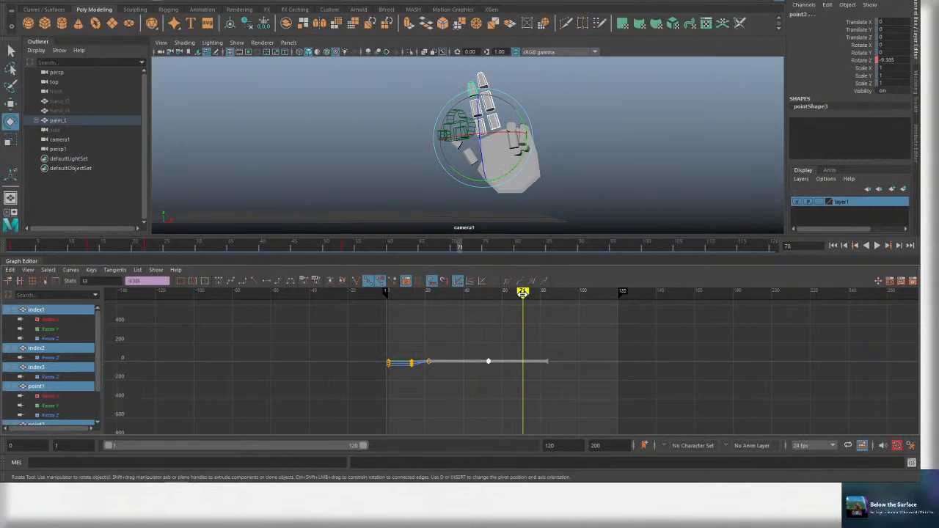
# Save the scene and shift the duplicated finger pose keys to frame 60.
pyautogui.hotkey('ctrl', 's')
pyautogui.scroll(4, 555, 343)
pyautogui.scroll(-2, 502, 360)
pyautogui.keyDown('shift'); pyautogui.moveTo(428, 410); pyautogui.dragTo(449, 407, button='middle'); pyautogui.keyUp('shift')
# Add another set of the same finger pose keys at frame 68, play it back and save.
pyautogui.moveTo(447, 293)
pyautogui.mouseDown()
pyautogui.moveTo(431, 293)
pyautogui.moveTo(458, 297)
pyautogui.moveTo(428, 293)
pyautogui.moveTo(472, 295)
pyautogui.mouseUp()
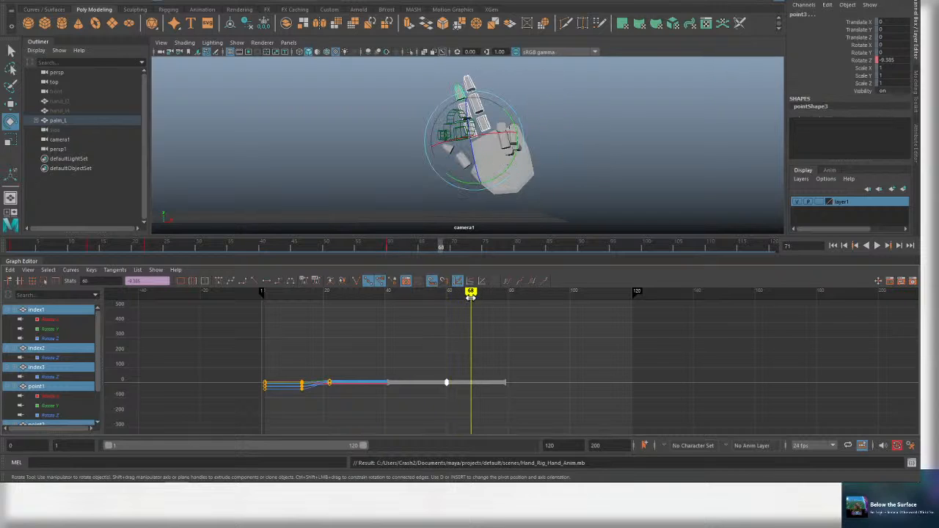
pyautogui.hotkey('alt', 'v')
pyautogui.hotkey('alt', 'v')
pyautogui.hotkey('ctrl', 's')
pyautogui.moveTo(345, 298); pyautogui.dragTo(470, 310)
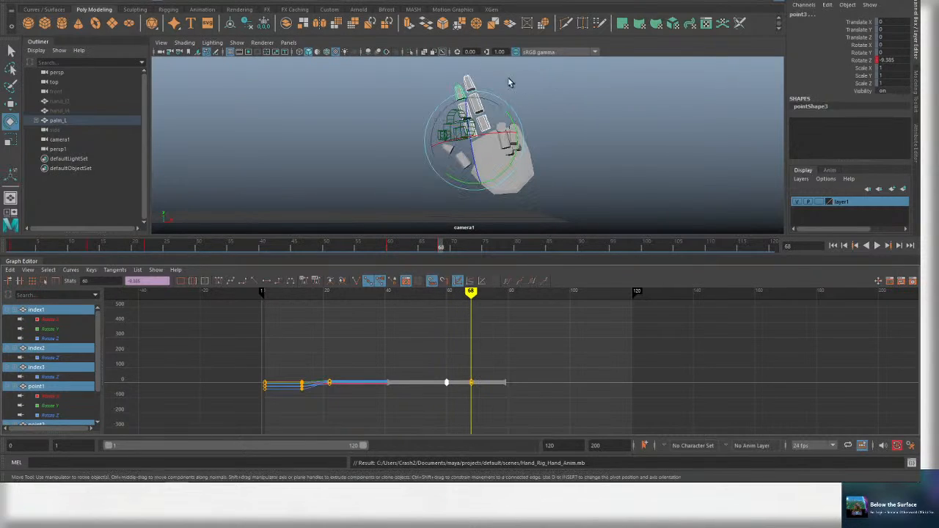
# Set hold keys for both thumb segments at frames 63 and 68 and save the scene.
pyautogui.press('q')
pyautogui.click(450, 149)
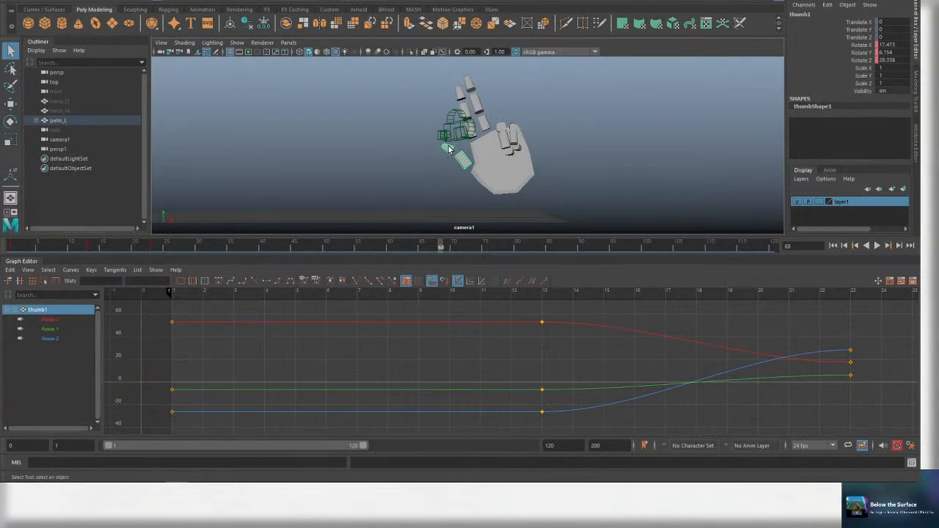
pyautogui.scroll(-3, 763, 343)
pyautogui.keyDown('alt'); pyautogui.moveTo(768, 345); pyautogui.dragTo(484, 339, button='middle'); pyautogui.keyUp('alt')
pyautogui.scroll(-2, 484, 340)
pyautogui.press('s')
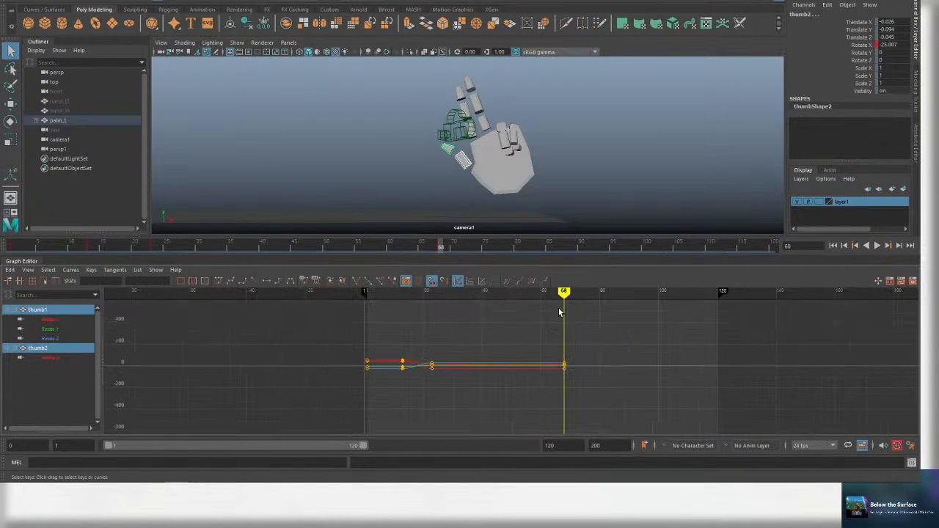
pyautogui.moveTo(565, 294)
pyautogui.mouseDown()
pyautogui.moveTo(549, 294)
pyautogui.moveTo(564, 294)
pyautogui.mouseUp()
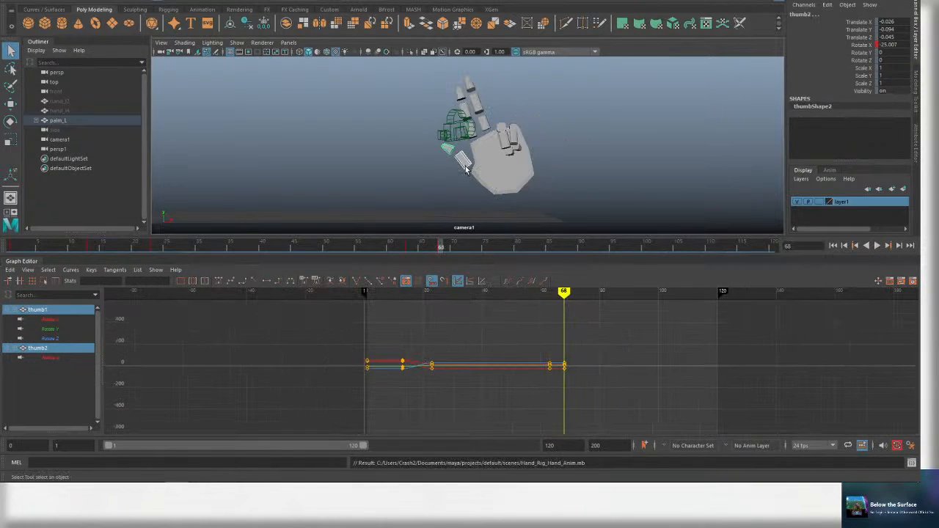
# At frame 68, rotate the thumb's base to about 7.1, -13.8, 28.7 and its tip to about -38.1 on X, and save.
pyautogui.click(510, 172)
pyautogui.press('e')
pyautogui.moveTo(511, 168); pyautogui.dragTo(523, 182)
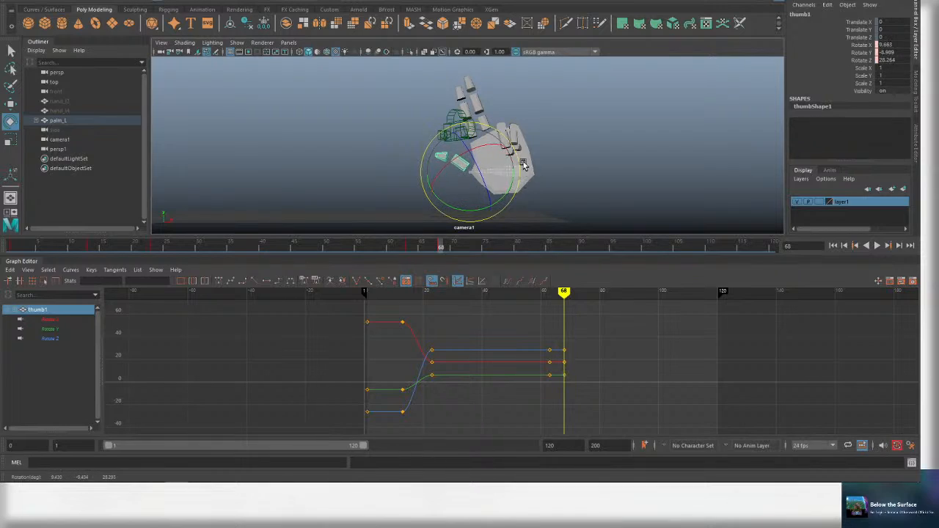
pyautogui.press('Down')
pyautogui.hotkey('ctrl', 's')
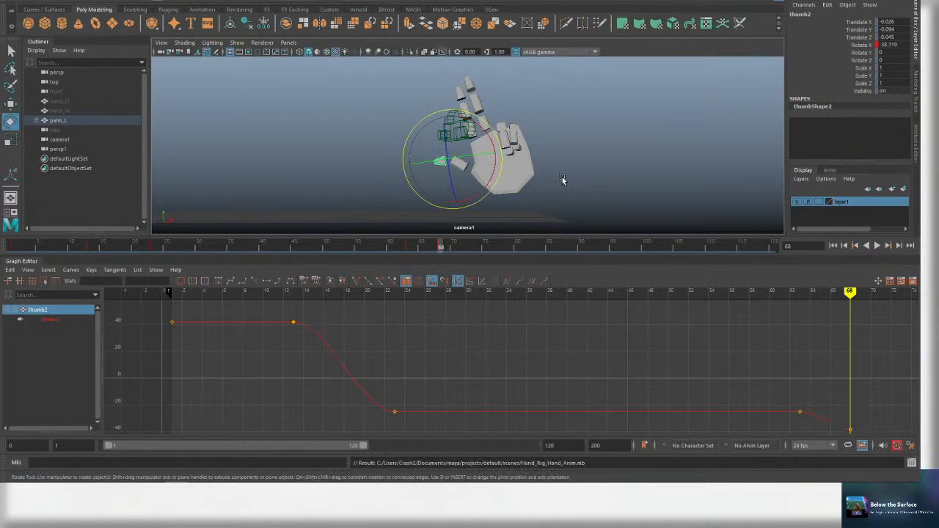
pyautogui.hotkey('ctrl', 's')
# Select both thumb segments and move their keys from frame 68 to frame 72.
pyautogui.scroll(-3, 657, 324)
pyautogui.keyDown('alt'); pyautogui.moveTo(851, 328); pyautogui.dragTo(569, 322, button='middle'); pyautogui.keyUp('alt')
pyautogui.moveTo(534, 293)
pyautogui.mouseDown()
pyautogui.moveTo(467, 294)
pyautogui.moveTo(574, 293)
pyautogui.moveTo(493, 293)
pyautogui.moveTo(534, 293)
pyautogui.mouseUp()
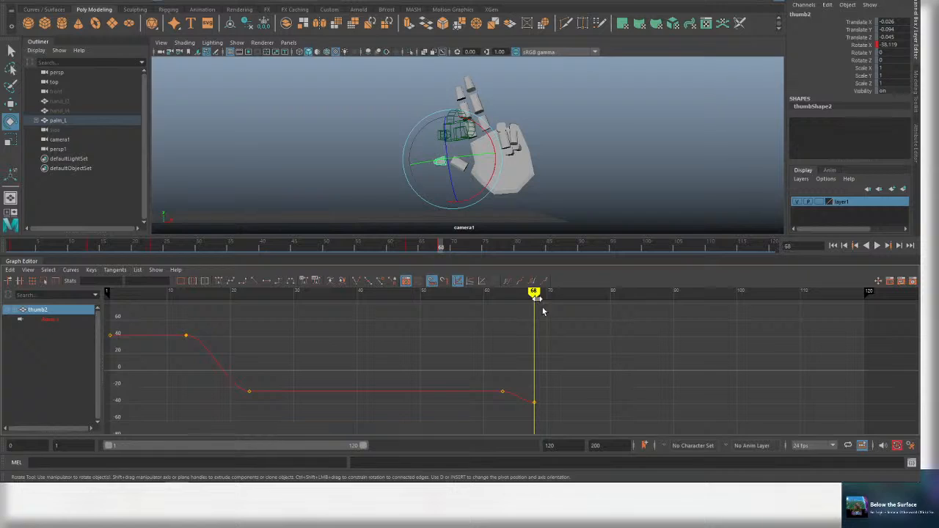
pyautogui.press('q')
pyautogui.keyDown('shift'); pyautogui.click(461, 165); pyautogui.keyUp('shift')
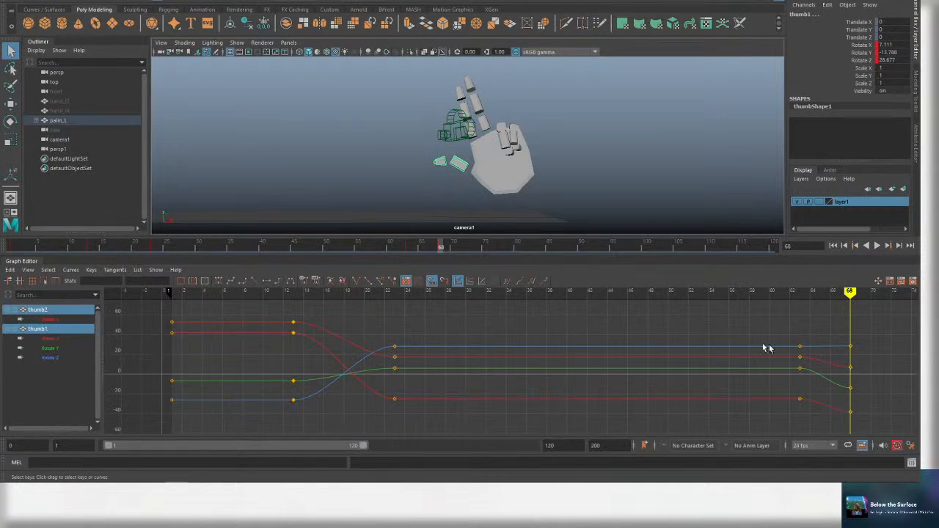
pyautogui.keyDown('alt'); pyautogui.moveTo(766, 348); pyautogui.dragTo(501, 333, button='middle'); pyautogui.keyUp('alt')
pyautogui.moveTo(585, 293); pyautogui.dragTo(615, 295)
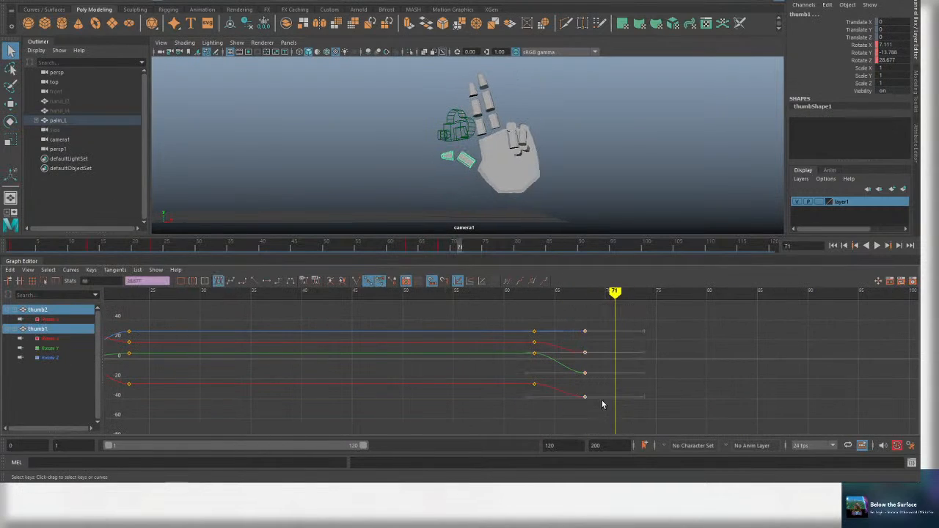
pyautogui.press('.')
# Rotate the thumb's base segment to about -6.6, -35.3, 34.1 at frame 72 and play back the movement.
pyautogui.click(466, 160)
pyautogui.press('e')
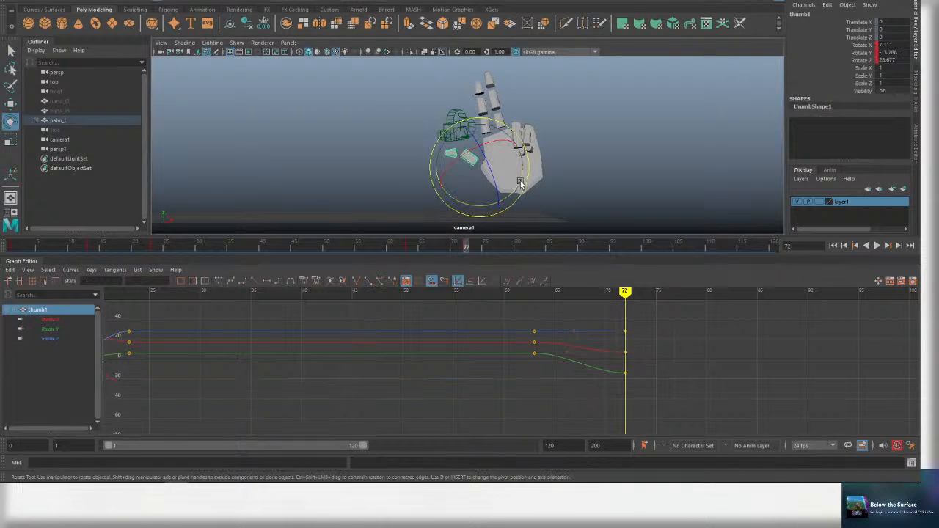
pyautogui.moveTo(624, 293); pyautogui.dragTo(538, 297)
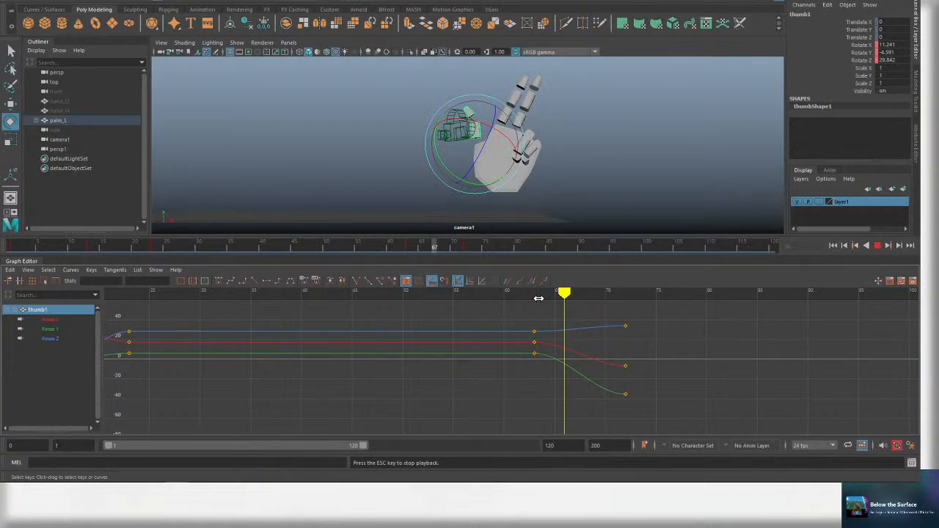
pyautogui.press('Escape')
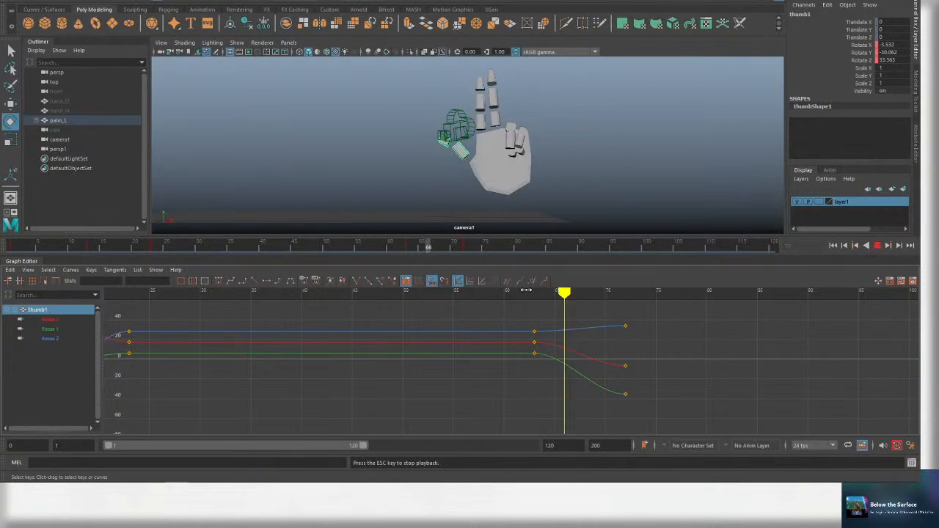
pyautogui.press('Escape')
# Save the scene and replay the animation, both from the start and around the thumb's last movement, to review the timing.
pyautogui.scroll(-5, 613, 312)
pyautogui.hotkey('ctrl', 's')
pyautogui.keyDown('alt'); pyautogui.moveTo(597, 328); pyautogui.dragTo(564, 330, button='middle'); pyautogui.keyUp('alt')
pyautogui.moveTo(314, 293); pyautogui.dragTo(280, 294)
pyautogui.hotkey('alt', 'v')
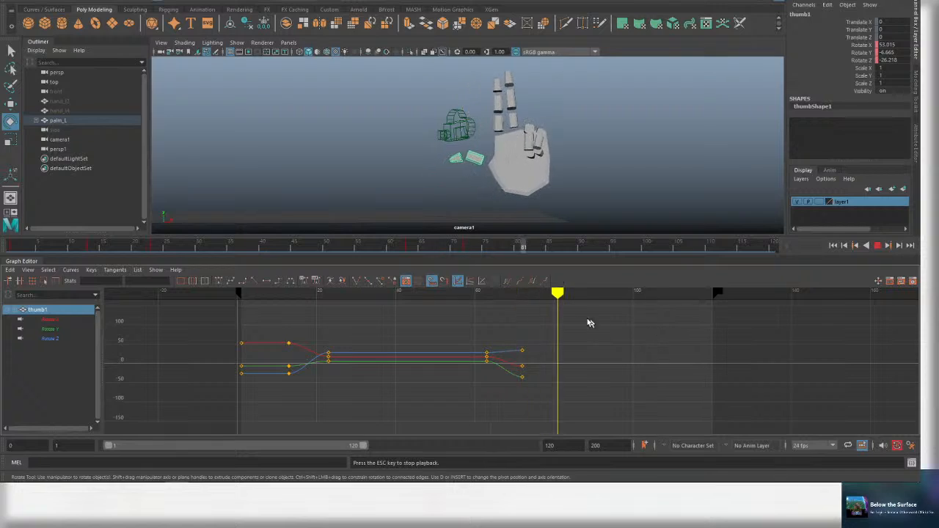
pyautogui.hotkey('alt', 'v')
pyautogui.click(495, 296)
pyautogui.hotkey('alt', 'v')
pyautogui.hotkey('alt', 'v')
pyautogui.moveTo(506, 296); pyautogui.dragTo(545, 296)
# Move the extended fingers' keys from frame 60 to 62 and from frame 68 to 65, and save the scene.
pyautogui.press('q')
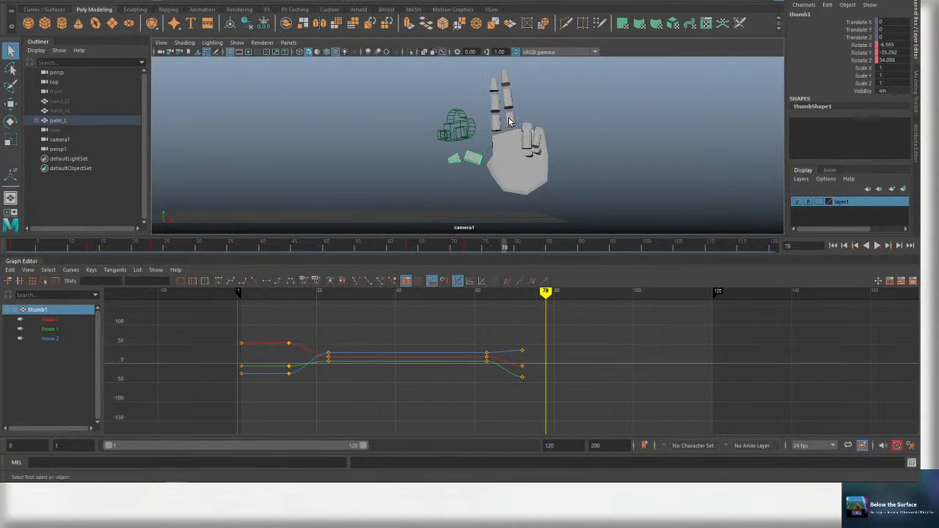
pyautogui.moveTo(509, 121); pyautogui.dragTo(512, 99)
pyautogui.moveTo(495, 137); pyautogui.dragTo(496, 139)
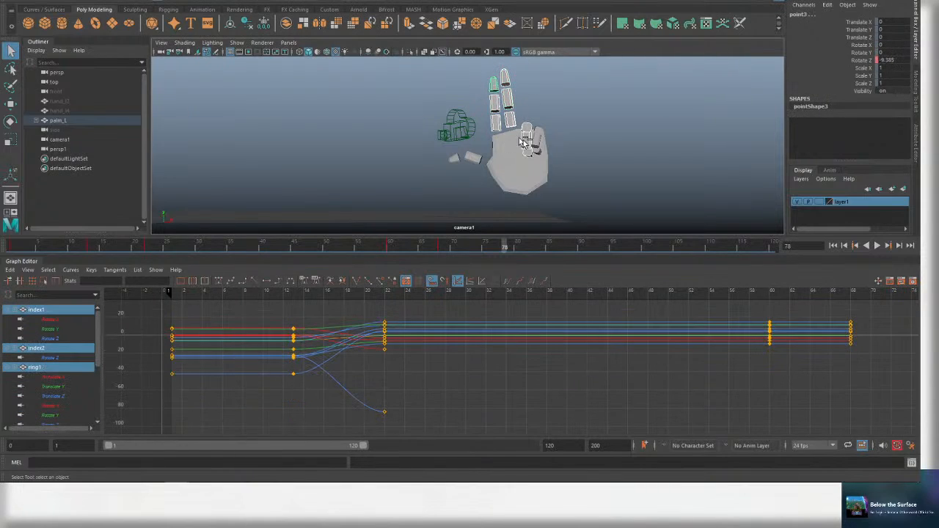
pyautogui.hotkey('ctrl', 's')
pyautogui.scroll(-5, 767, 371)
pyautogui.keyDown('alt'); pyautogui.moveTo(768, 372); pyautogui.dragTo(646, 369, button='middle'); pyautogui.keyUp('alt')
pyautogui.click(506, 298)
pyautogui.scroll(5, 517, 307)
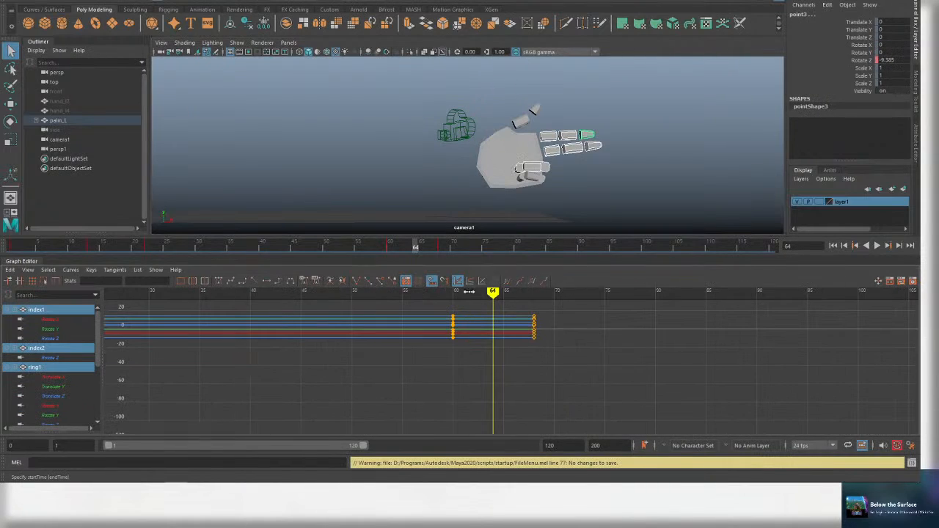
pyautogui.moveTo(492, 291); pyautogui.dragTo(524, 381)
pyautogui.hotkey('ctrl', 's')
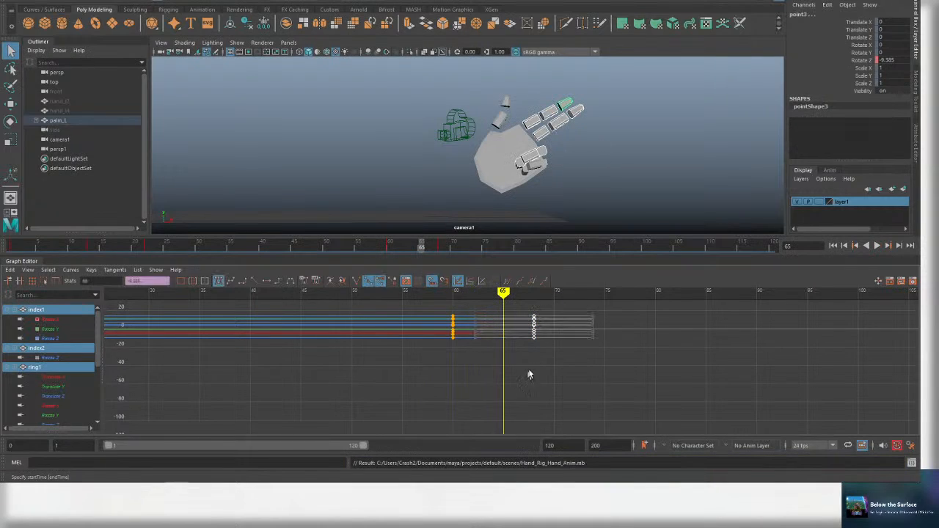
pyautogui.moveTo(456, 297); pyautogui.dragTo(443, 367)
pyautogui.keyDown('shift'); pyautogui.moveTo(464, 350); pyautogui.dragTo(474, 350, button='middle'); pyautogui.keyUp('shift')
pyautogui.moveTo(461, 292); pyautogui.dragTo(503, 292)
pyautogui.hotkey('ctrl', 's')
pyautogui.click(556, 132)
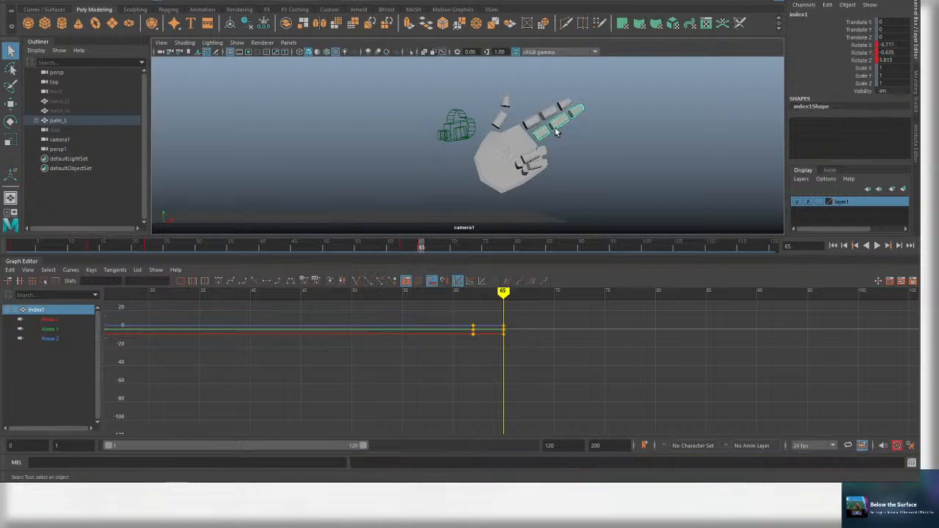
pyautogui.keyDown('shift'); pyautogui.click(576, 110); pyautogui.keyUp('shift')
pyautogui.press('e')
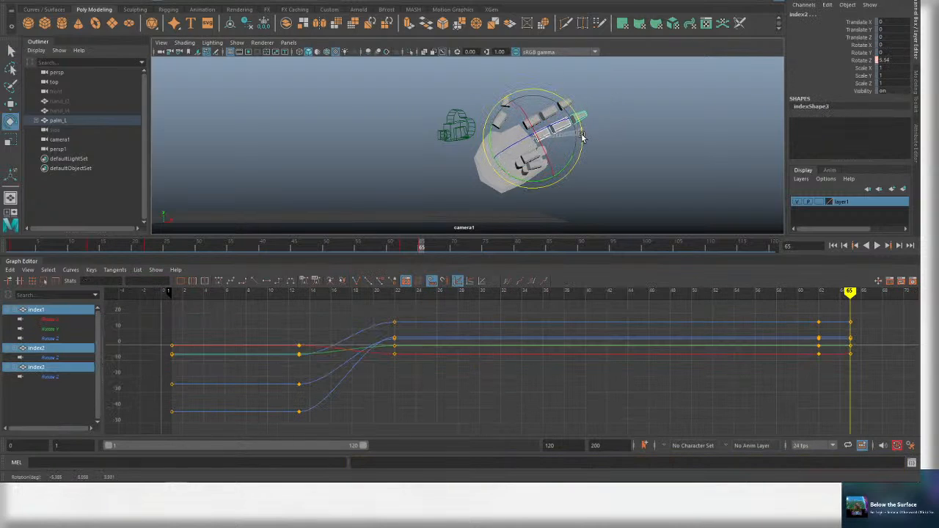
pyautogui.hotkey('ctrl', 'z')
pyautogui.press('q')
pyautogui.press('e')
pyautogui.moveTo(566, 117)
pyautogui.mouseDown()
pyautogui.moveTo(598, 133)
pyautogui.moveTo(584, 141)
pyautogui.moveTo(574, 133)
pyautogui.mouseUp()
pyautogui.hotkey('ctrl', 'z')
# Rotate the base segments of both extended fingers at frame 65, index1 to about -5.4, 6, 3.9, and save the scene.
pyautogui.press('q')
pyautogui.click(539, 135)
pyautogui.press('e')
pyautogui.press('q')
pyautogui.click(533, 123)
pyautogui.press('e')
pyautogui.hotkey('ctrl', 's')
pyautogui.scroll(-4, 730, 378)
pyautogui.hotkey('ctrl', 's')
# Select both extended fingers' base segments to show their curves together, and save the scene.
pyautogui.keyDown('alt'); pyautogui.moveTo(727, 375); pyautogui.dragTo(457, 384, button='middle'); pyautogui.keyUp('alt')
pyautogui.moveTo(509, 296)
pyautogui.mouseDown()
pyautogui.moveTo(476, 296)
pyautogui.moveTo(522, 296)
pyautogui.mouseUp()
pyautogui.press('q')
pyautogui.keyDown('shift'); pyautogui.click(542, 137); pyautogui.keyUp('shift')
pyautogui.press('f')
pyautogui.hotkey('ctrl', 's')
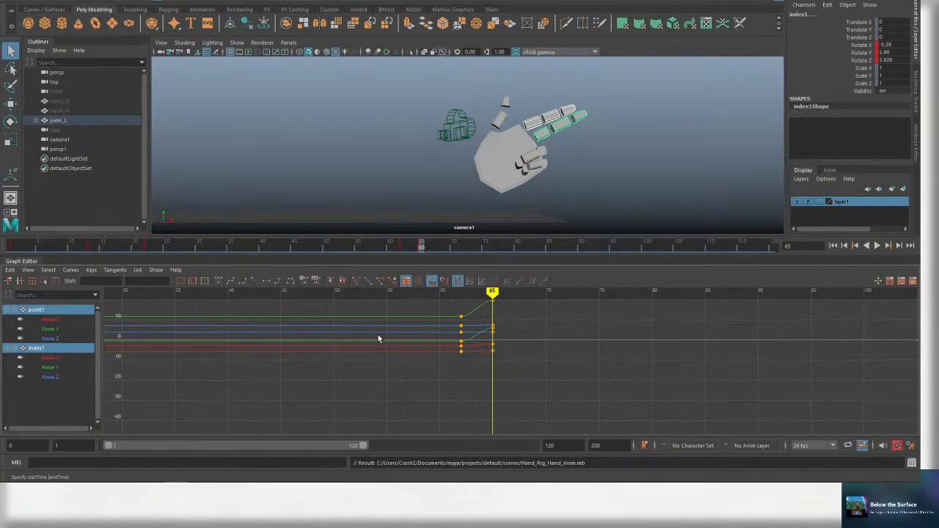
pyautogui.press('f')
pyautogui.hotkey('ctrl', 's')
# At frame 67, rotate index1 to about -5.3, 7.2, 4 and point1 to about -1.8, 21.3, 7.5, and save.
pyautogui.moveTo(420, 293); pyautogui.dragTo(442, 293)
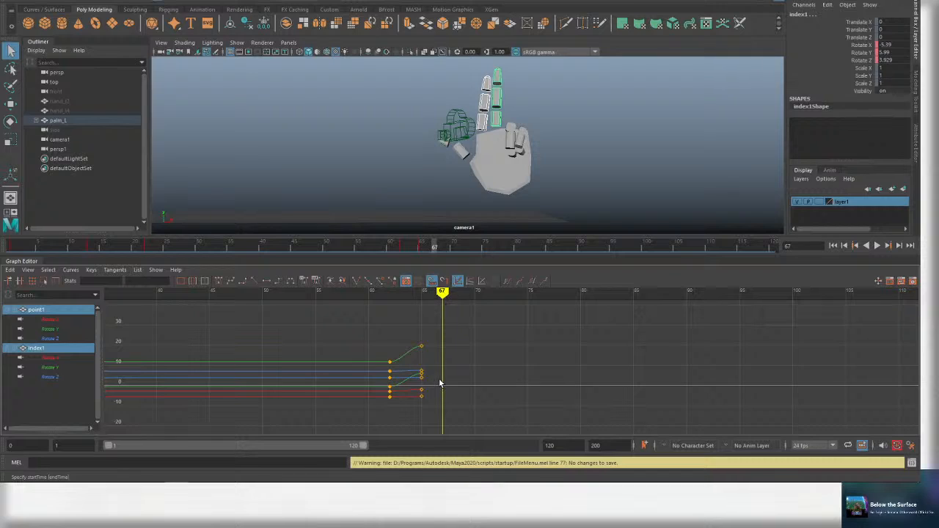
pyautogui.click(493, 116)
pyautogui.press('e')
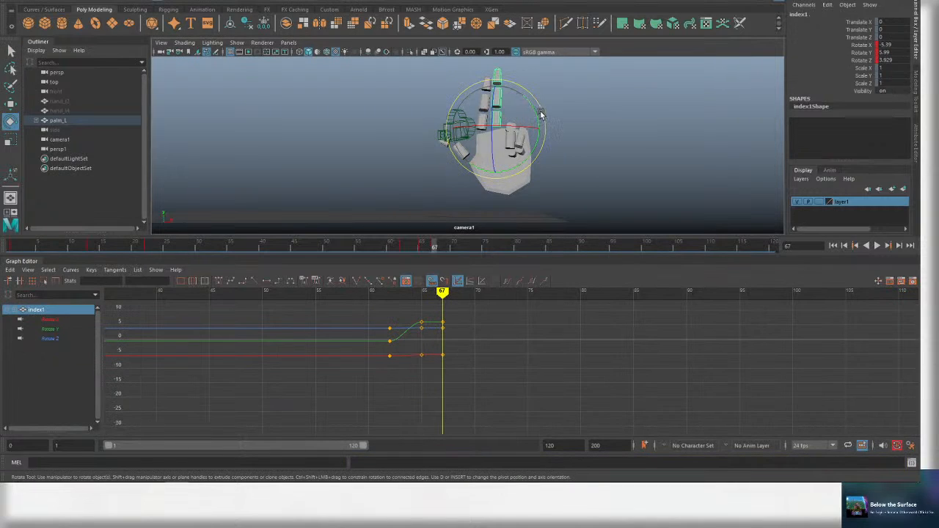
pyautogui.press('s')
pyautogui.moveTo(540, 112); pyautogui.dragTo(526, 125)
pyautogui.press('q')
pyautogui.click(483, 126)
pyautogui.press('e')
pyautogui.press('s')
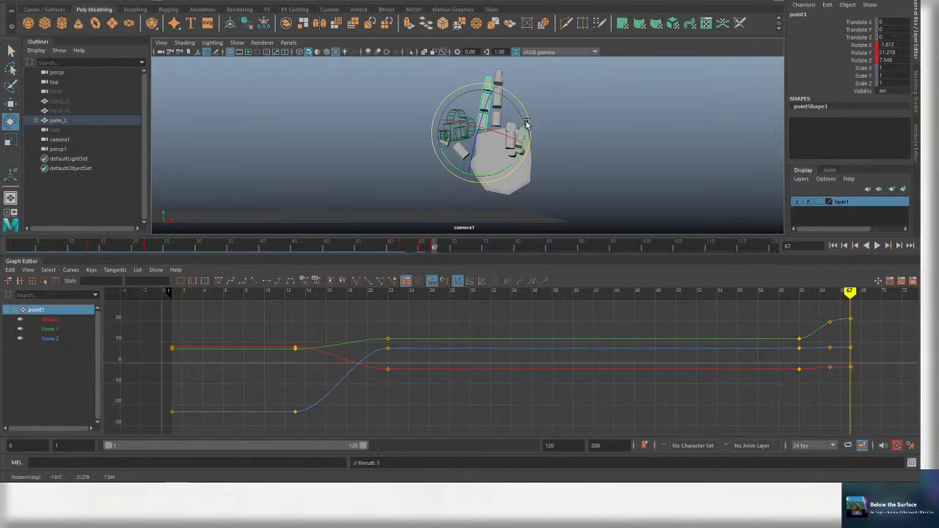
pyautogui.hotkey('ctrl', 's')
pyautogui.hotkey('ctrl', 's')
# Play back the finger movement and move the point1 base segment's keys from frame 67 to frame 68.
pyautogui.keyDown('alt'); pyautogui.moveTo(830, 341); pyautogui.dragTo(460, 325, button='middle'); pyautogui.keyUp('alt')
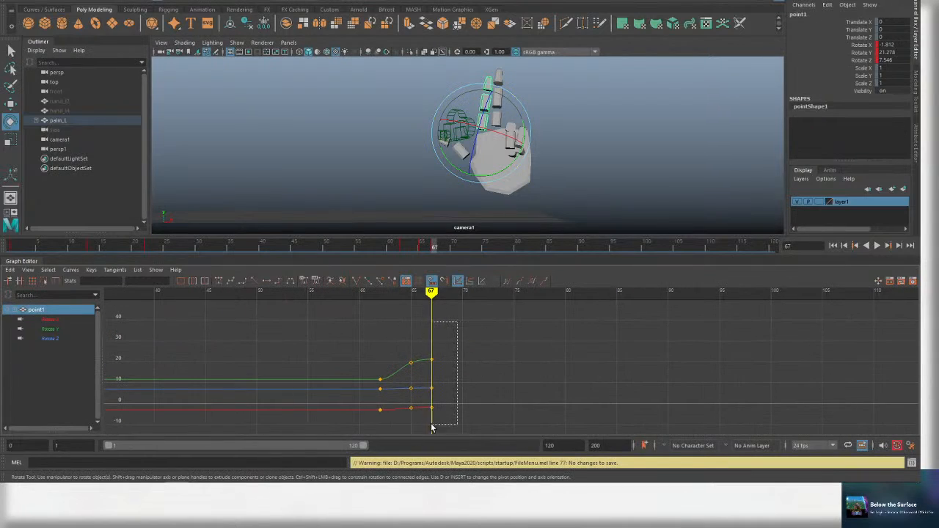
pyautogui.scroll(-3, 509, 385)
pyautogui.click(378, 293)
pyautogui.hotkey('alt', 'v')
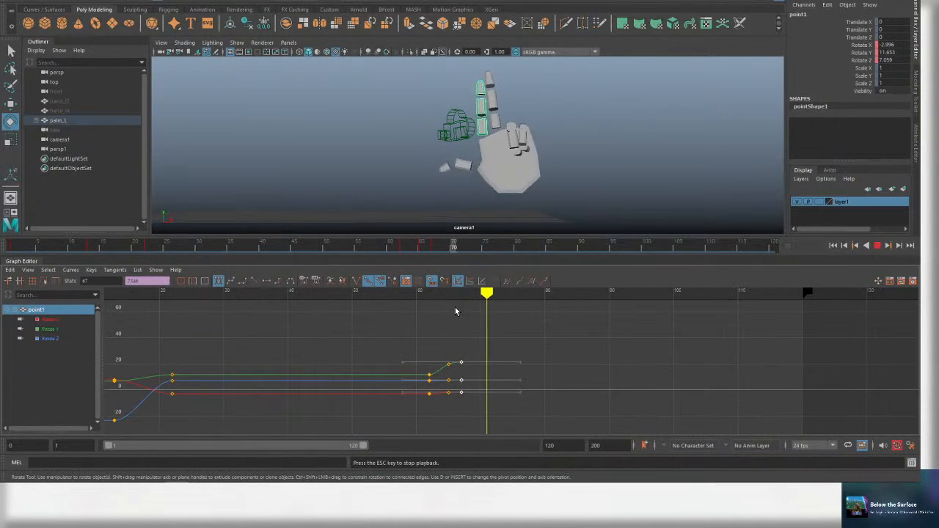
pyautogui.hotkey('alt', 'v')
pyautogui.click(459, 293)
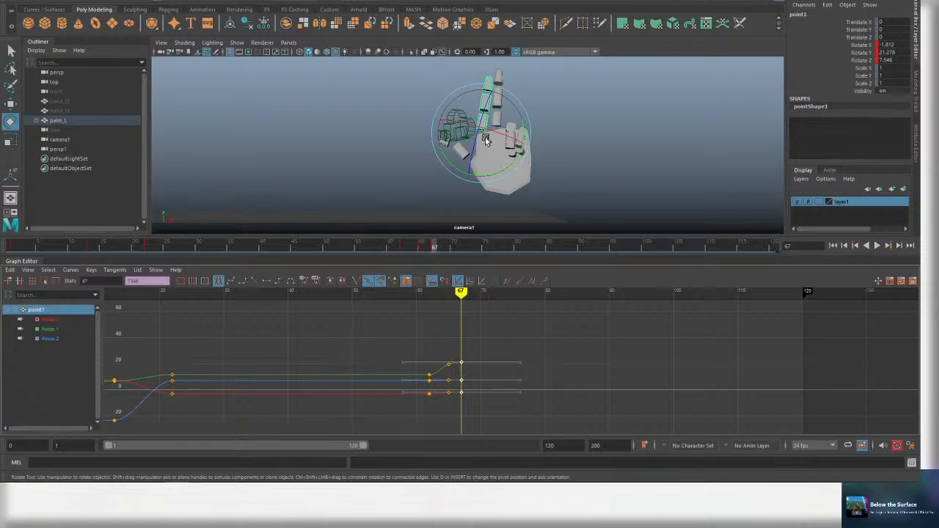
pyautogui.moveTo(461, 294); pyautogui.dragTo(468, 294)
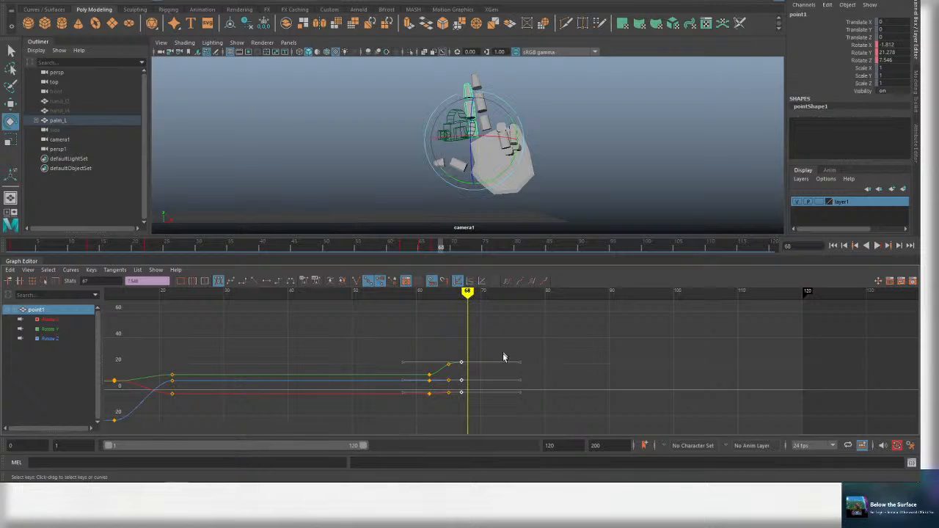
# At frame 69, rotate index1 to about -6.9, -24.6, 3.7 and point1 to about -6, -18.3, 6.7, and save.
pyautogui.moveTo(467, 294); pyautogui.dragTo(474, 294)
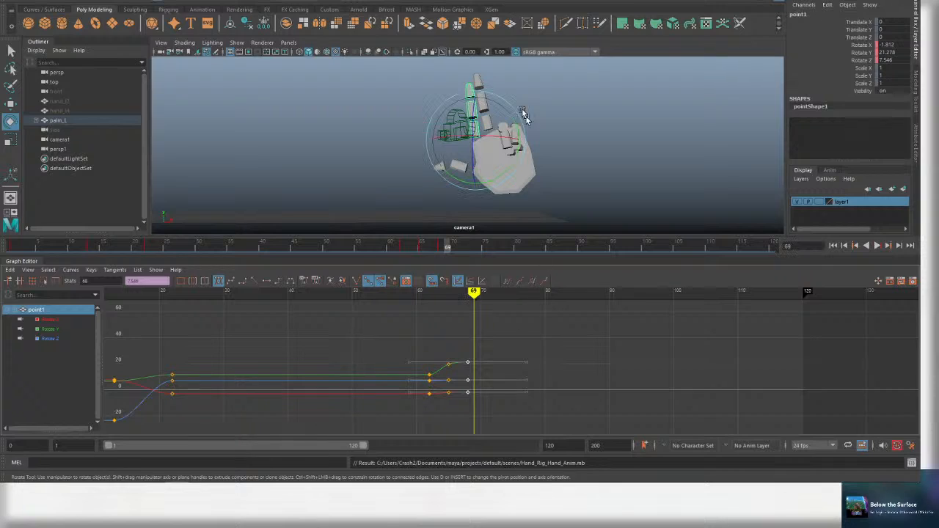
pyautogui.click(484, 121)
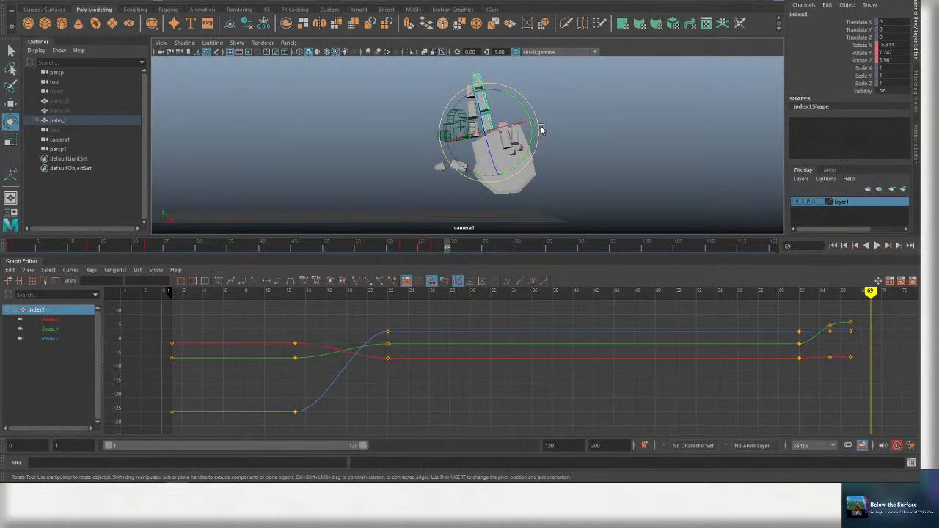
pyautogui.press('q')
pyautogui.click(474, 135)
pyautogui.press('e')
pyautogui.press('q')
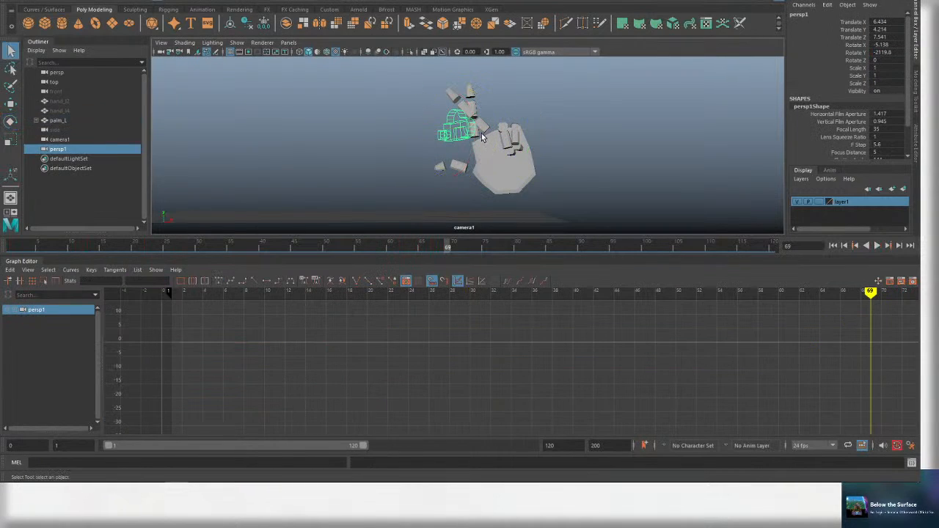
pyautogui.click(478, 132)
pyautogui.press('e')
pyautogui.moveTo(522, 132); pyautogui.dragTo(511, 93)
pyautogui.hotkey('ctrl', 's')
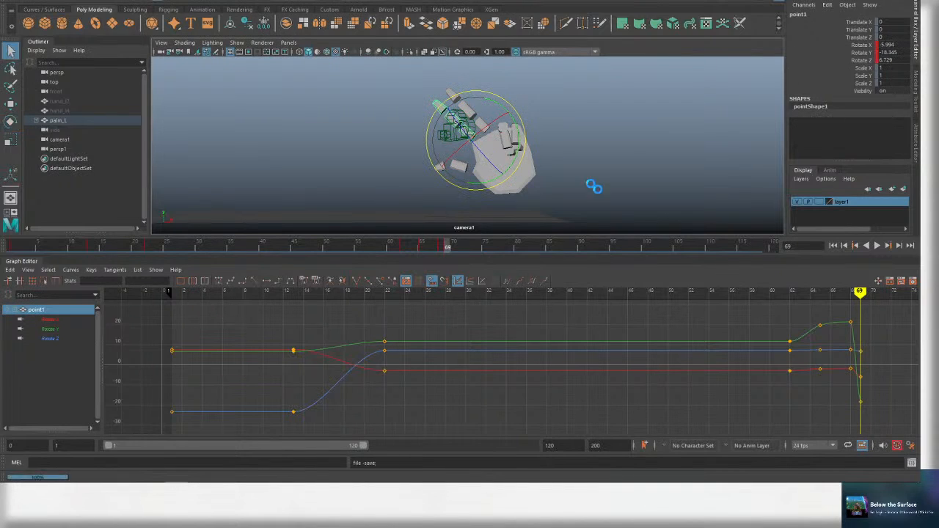
pyautogui.keyDown('alt'); pyautogui.moveTo(802, 342); pyautogui.dragTo(522, 345, button='middle'); pyautogui.keyUp('alt')
pyautogui.hotkey('ctrl', 's')
# Select both extended fingers' base segments, move their keys from frame 69 to frame 70, and save the scene.
pyautogui.keyDown('alt'); pyautogui.moveTo(593, 347); pyautogui.dragTo(460, 335, button='middle'); pyautogui.keyUp('alt')
pyautogui.press('q')
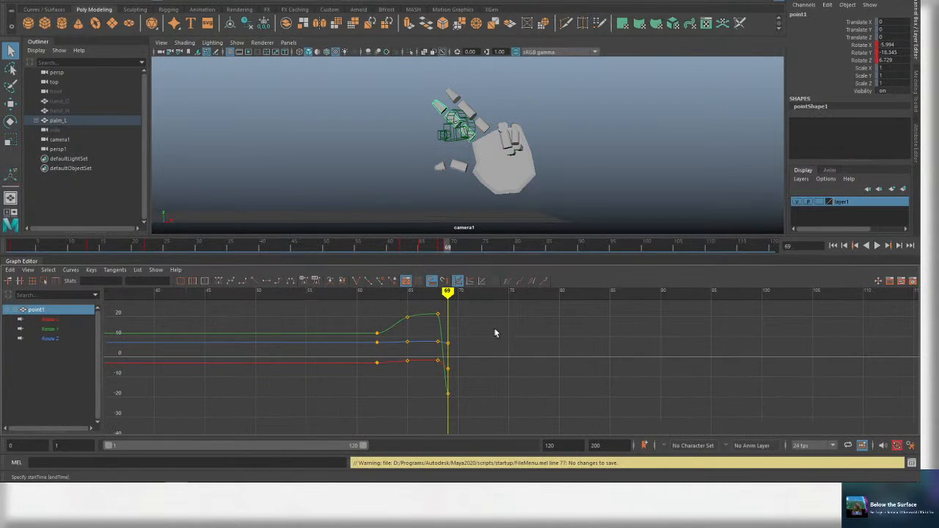
pyautogui.keyDown('shift'); pyautogui.click(487, 125); pyautogui.keyUp('shift')
pyautogui.hotkey('ctrl', 's')
pyautogui.keyDown('alt'); pyautogui.moveTo(901, 387); pyautogui.dragTo(520, 347, button='middle'); pyautogui.keyUp('alt')
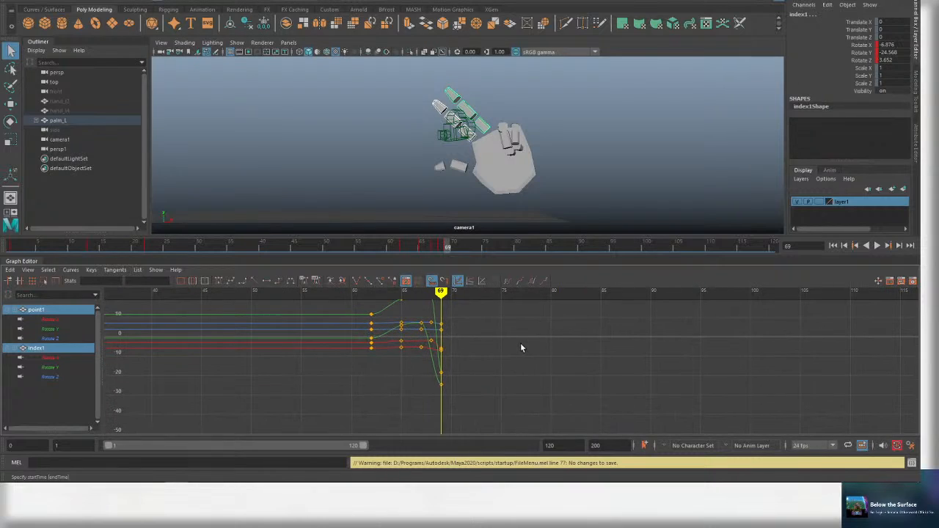
pyautogui.moveTo(435, 389); pyautogui.dragTo(435, 397)
pyautogui.keyDown('shift'); pyautogui.moveTo(449, 389); pyautogui.dragTo(463, 388, button='middle'); pyautogui.keyUp('shift')
pyautogui.hotkey('ctrl', 's')
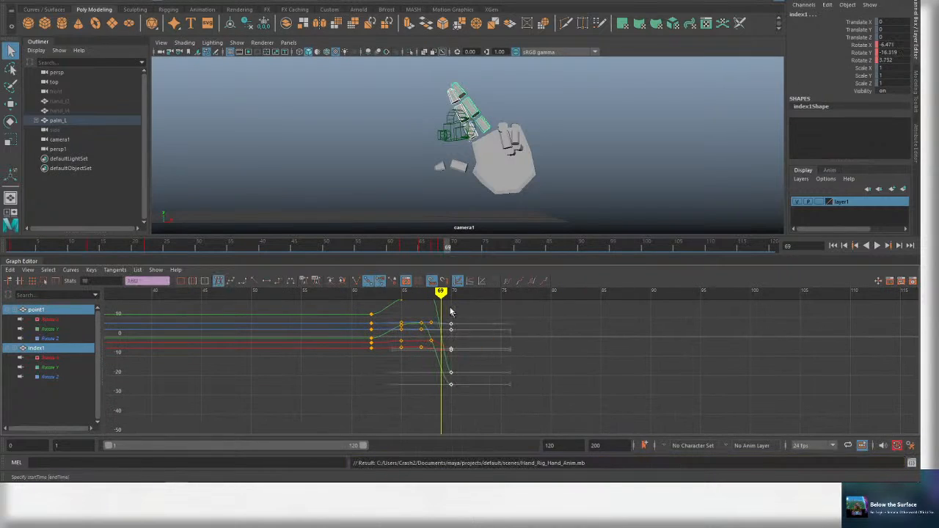
# Copy both base segments' keys at frame 62, paste them at frame 73, and play back the movement.
pyautogui.click(432, 292)
pyautogui.moveTo(430, 291)
pyautogui.mouseDown()
pyautogui.moveTo(399, 292)
pyautogui.moveTo(472, 292)
pyautogui.mouseUp()
pyautogui.keyDown('alt'); pyautogui.moveTo(543, 330); pyautogui.dragTo(489, 401, button='middle'); pyautogui.keyUp('alt')
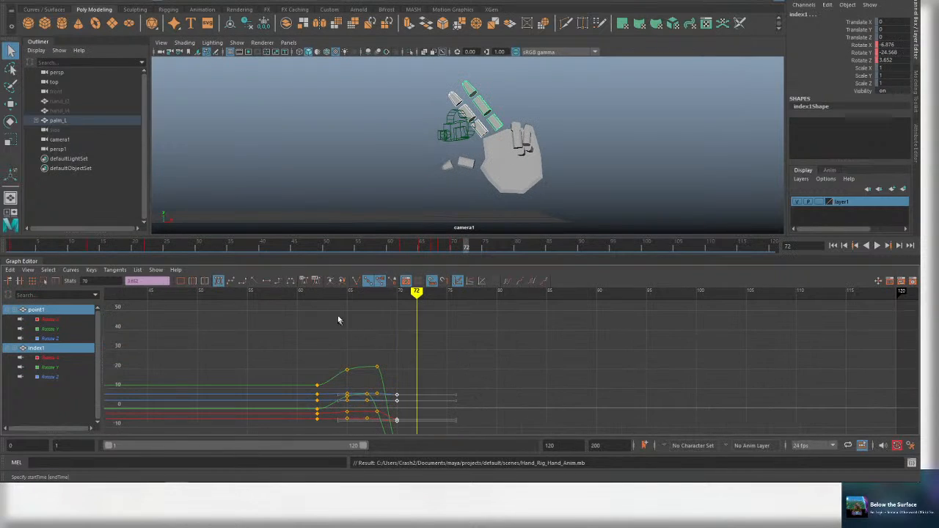
pyautogui.click(327, 292)
pyautogui.moveTo(331, 335); pyautogui.dragTo(303, 429)
pyautogui.hotkey('ctrl', 'c')
pyautogui.moveTo(327, 293); pyautogui.dragTo(427, 296)
pyautogui.hotkey('ctrl', 'v')
pyautogui.moveTo(331, 292); pyautogui.dragTo(386, 292)
pyautogui.hotkey('alt', 'v')
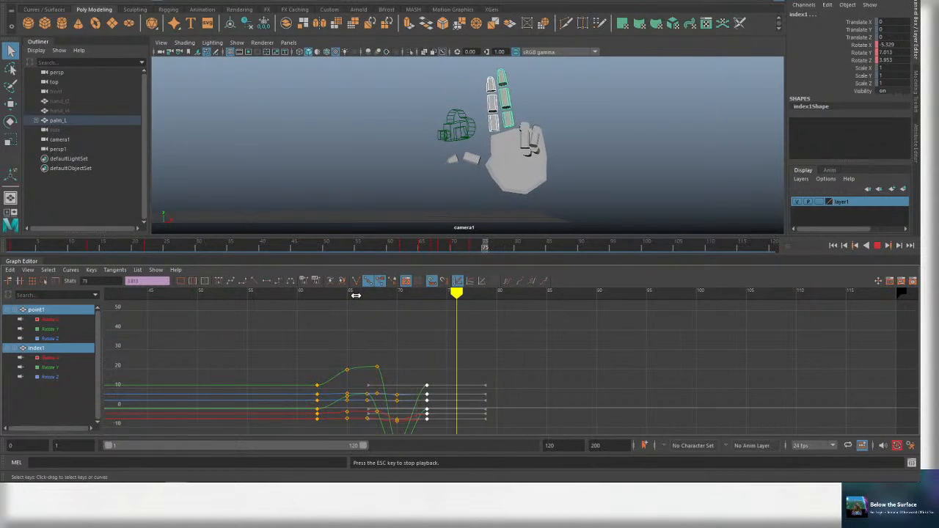
pyautogui.hotkey('alt', 'v')
# Raise both base segments' Rotate Y keys at frame 70, bringing index1 to about -17.2, and save the scene.
pyautogui.keyDown('alt'); pyautogui.moveTo(453, 378); pyautogui.dragTo(459, 336, button='middle'); pyautogui.keyUp('alt')
pyautogui.hotkey('ctrl', 's')
pyautogui.keyDown('alt'); pyautogui.moveTo(502, 339); pyautogui.dragTo(475, 338, button='right'); pyautogui.keyUp('alt')
pyautogui.hotkey('ctrl', 's')
pyautogui.scroll(3, 466, 325)
pyautogui.keyDown('alt'); pyautogui.moveTo(475, 337); pyautogui.dragTo(442, 378, button='middle'); pyautogui.keyUp('alt')
pyautogui.click(404, 298)
pyautogui.moveTo(407, 325); pyautogui.dragTo(399, 435)
pyautogui.keyDown('alt'); pyautogui.moveTo(457, 359); pyautogui.dragTo(437, 356, button='middle'); pyautogui.keyUp('alt')
pyautogui.hotkey('ctrl', 'z')
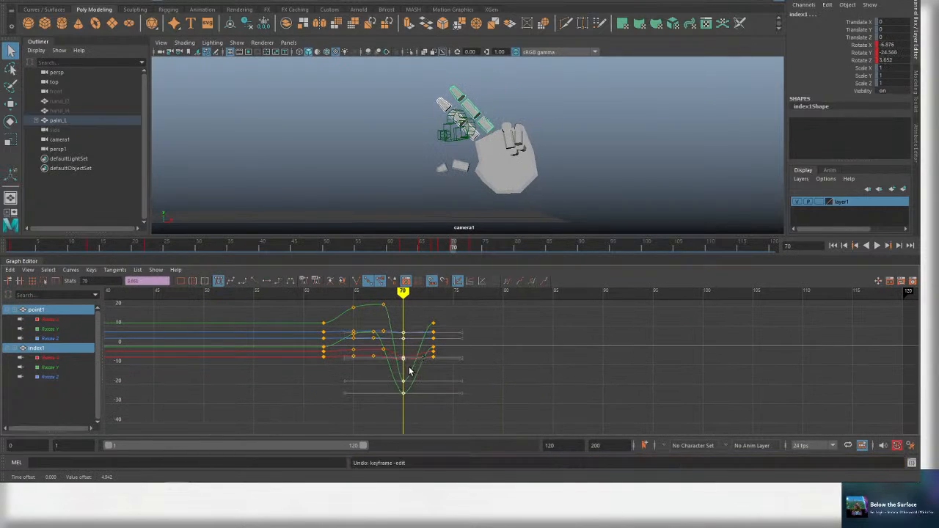
pyautogui.moveTo(405, 389); pyautogui.dragTo(403, 378)
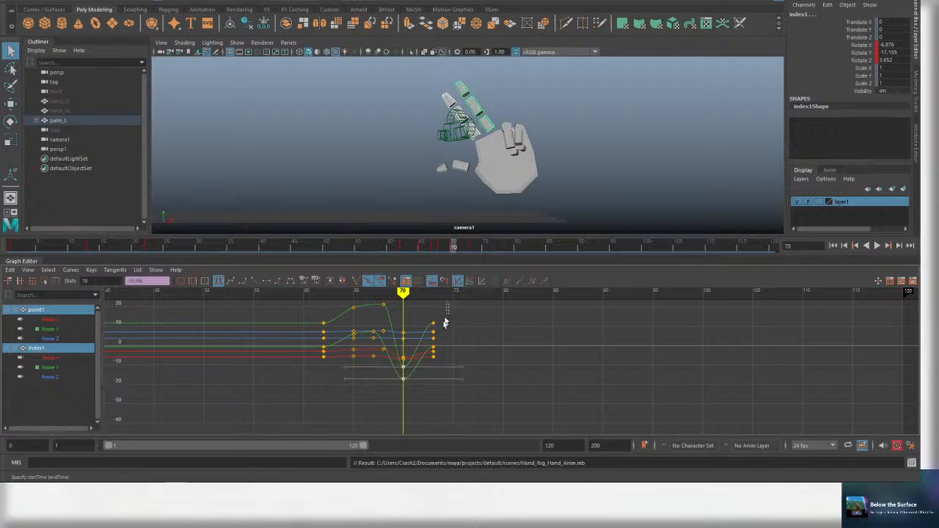
# Try moving both base segments' last keys to frame 80 and play back the slower return.
pyautogui.moveTo(445, 324); pyautogui.dragTo(426, 369)
pyautogui.keyDown('shift'); pyautogui.moveTo(454, 372); pyautogui.dragTo(524, 371, button='middle'); pyautogui.keyUp('shift')
pyautogui.click(420, 311)
pyautogui.moveTo(421, 313); pyautogui.dragTo(397, 386)
pyautogui.click(354, 293)
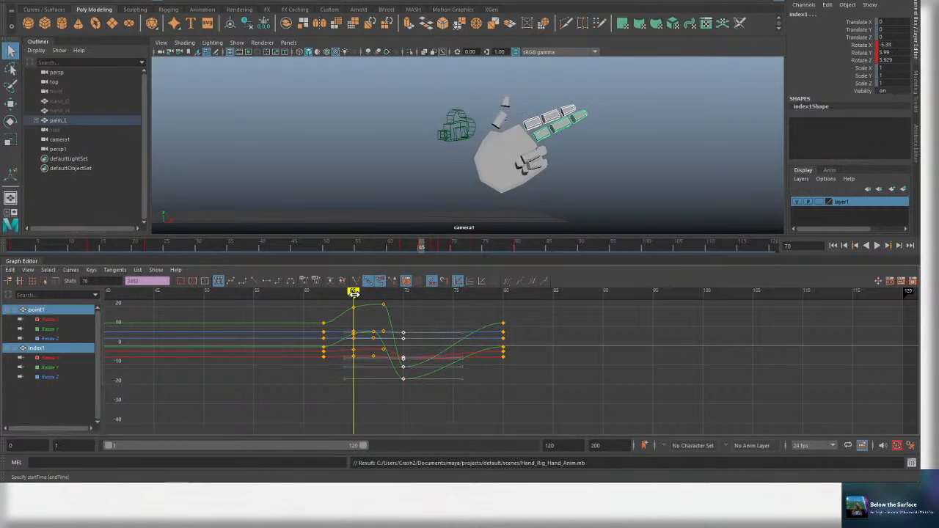
pyautogui.moveTo(354, 293); pyautogui.dragTo(344, 294)
pyautogui.hotkey('alt', 'v')
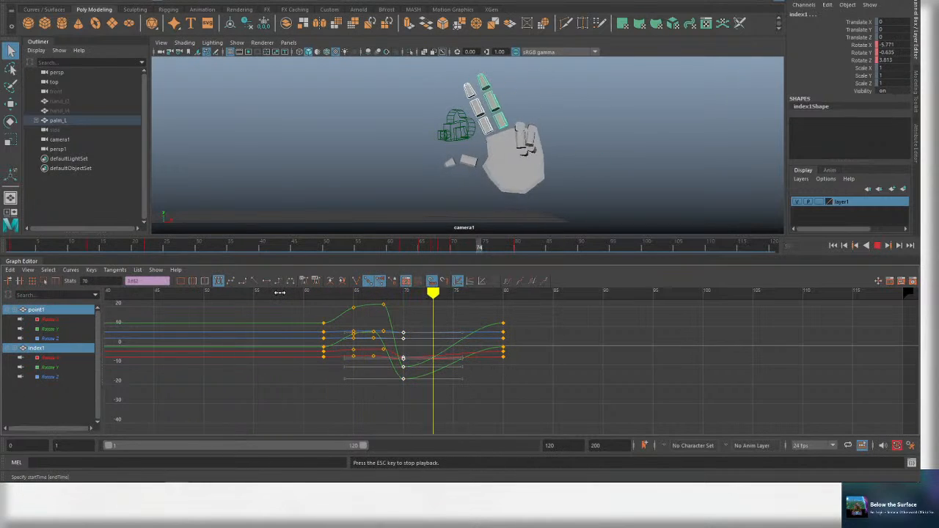
pyautogui.press('Escape')
# Move both base segments' last keys to frame 74 and replay the animation to judge the return timing.
pyautogui.moveTo(562, 325); pyautogui.dragTo(493, 402)
pyautogui.keyDown('shift'); pyautogui.moveTo(520, 357); pyautogui.dragTo(485, 354, button='middle'); pyautogui.keyUp('shift')
pyautogui.moveTo(415, 297); pyautogui.dragTo(288, 297)
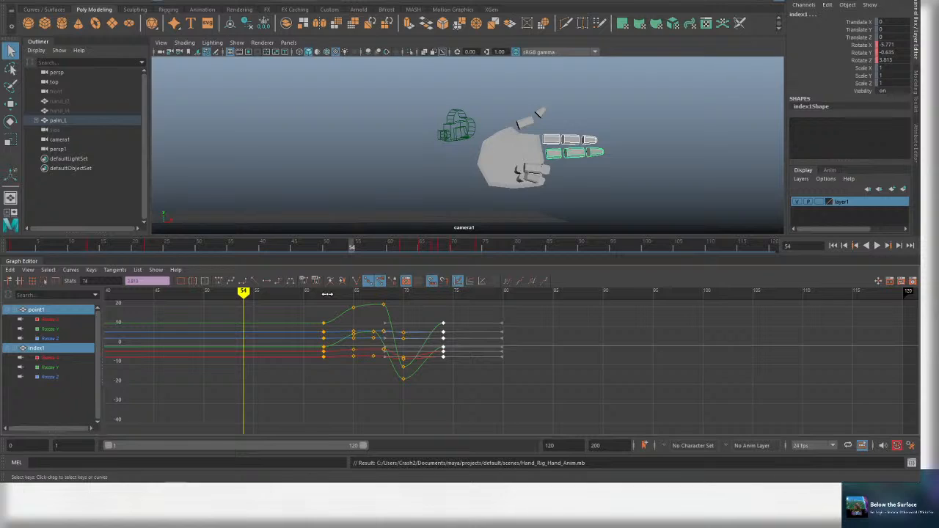
pyautogui.hotkey('alt', 'v')
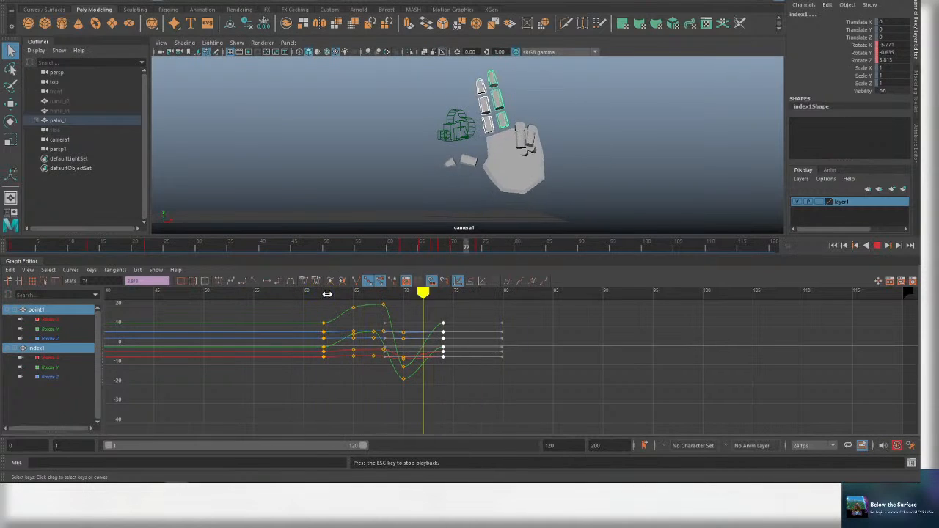
pyautogui.hotkey('alt', 'v')
pyautogui.scroll(-5, 428, 330)
pyautogui.click(398, 294)
pyautogui.hotkey('alt', 'v')
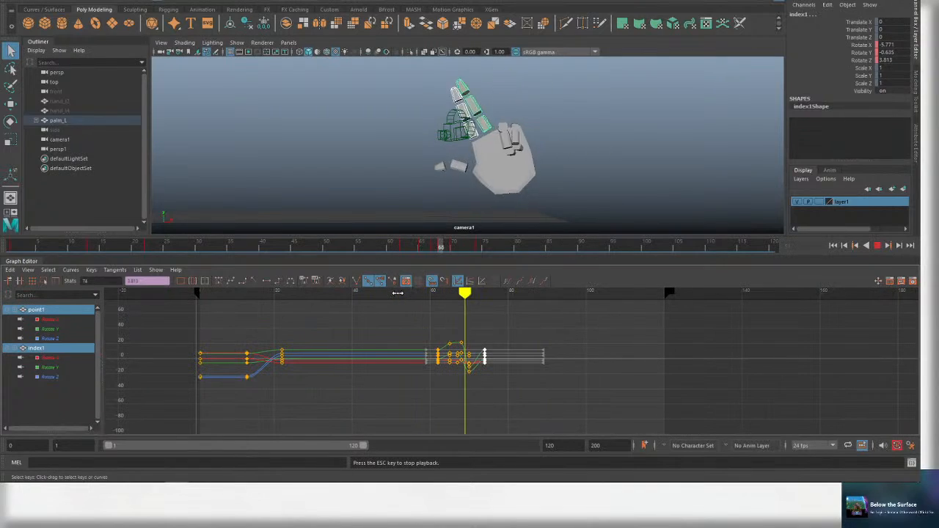
pyautogui.hotkey('alt', 'v')
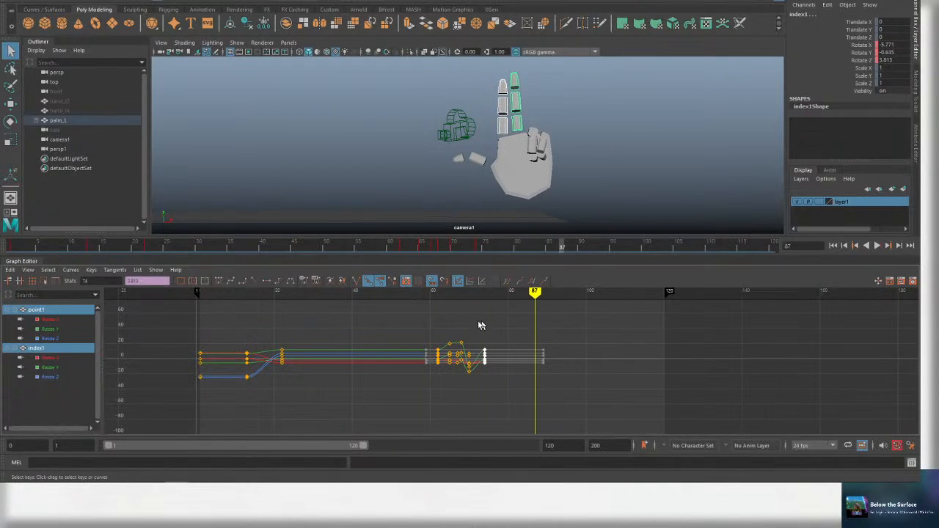
# Move both base segments' keys from frame 70 to 71 and their last keys to frame 76, and save the scene.
pyautogui.scroll(5, 480, 325)
pyautogui.moveTo(409, 294); pyautogui.dragTo(414, 294)
pyautogui.moveTo(418, 315); pyautogui.dragTo(396, 420)
pyautogui.keyDown('shift'); pyautogui.moveTo(407, 409); pyautogui.dragTo(417, 409, button='middle'); pyautogui.keyUp('shift')
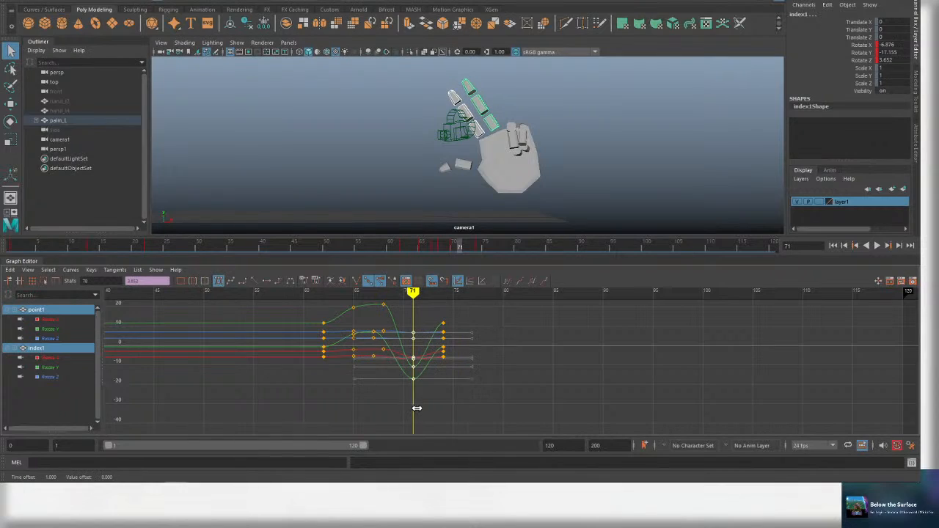
pyautogui.hotkey('ctrl', 's')
pyautogui.click(382, 292)
pyautogui.moveTo(452, 311); pyautogui.dragTo(441, 400)
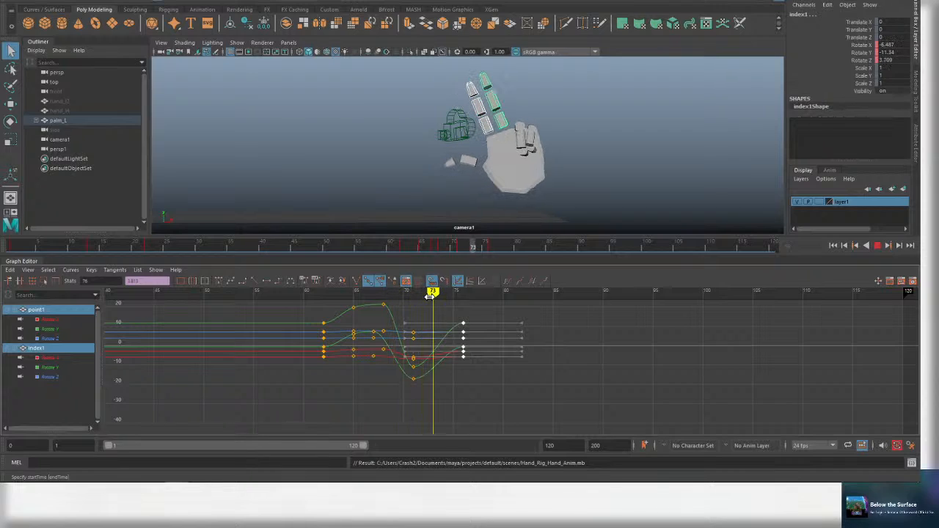
pyautogui.hotkey('ctrl', 's')
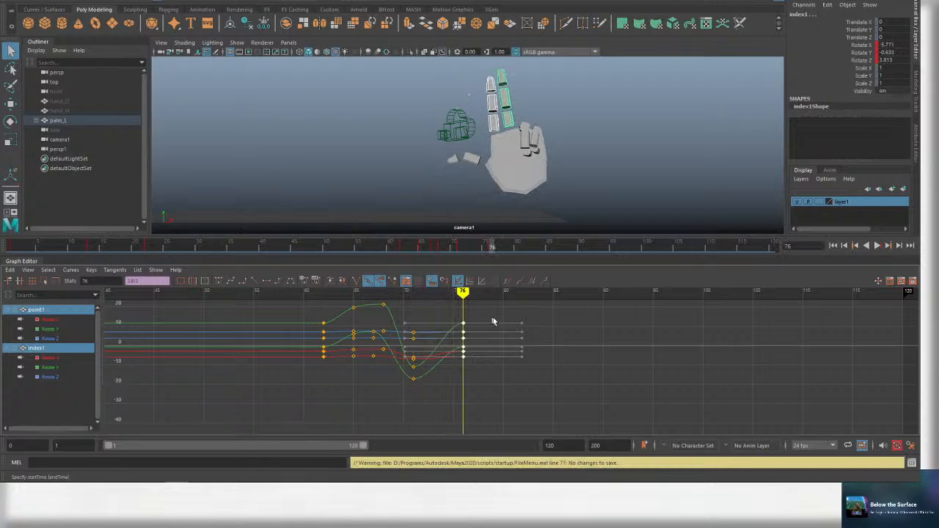
# Copy both base segments' keys at frame 76 and paste them at frame 81.
pyautogui.hotkey('ctrl', 'c')
pyautogui.moveTo(465, 296); pyautogui.dragTo(513, 297)
pyautogui.hotkey('ctrl', 'v')
# Rotate both base segments slightly past rest at frame 76, index1 to about -5.7, 0.6, 3.8, and save the scene.
pyautogui.press(',')
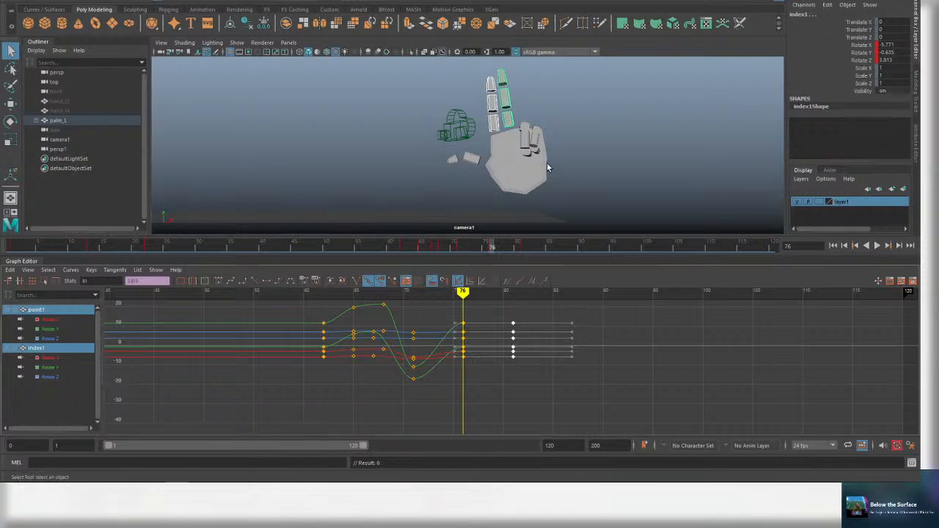
pyautogui.press('e')
pyautogui.hotkey('ctrl', 's')
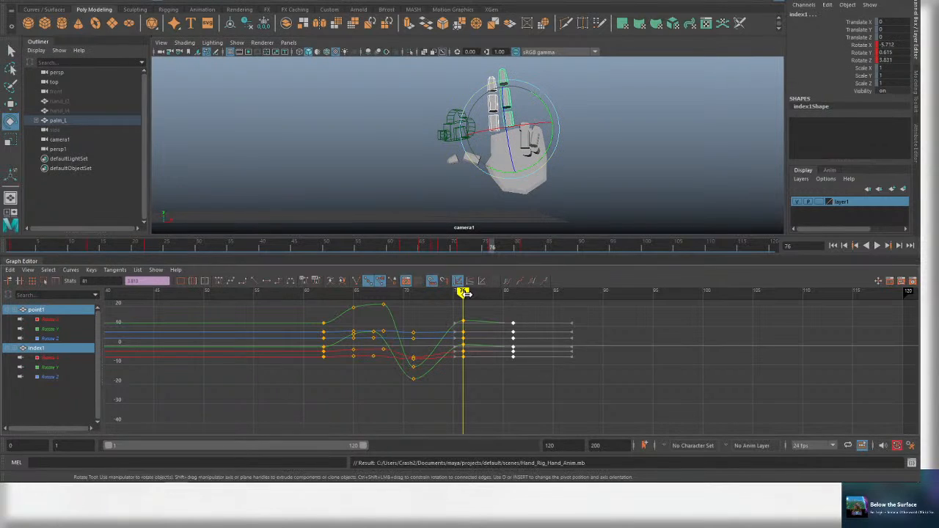
pyautogui.moveTo(463, 293)
pyautogui.mouseDown()
pyautogui.moveTo(512, 293)
pyautogui.moveTo(421, 307)
pyautogui.moveTo(455, 306)
pyautogui.mouseUp()
pyautogui.hotkey('ctrl', 's')
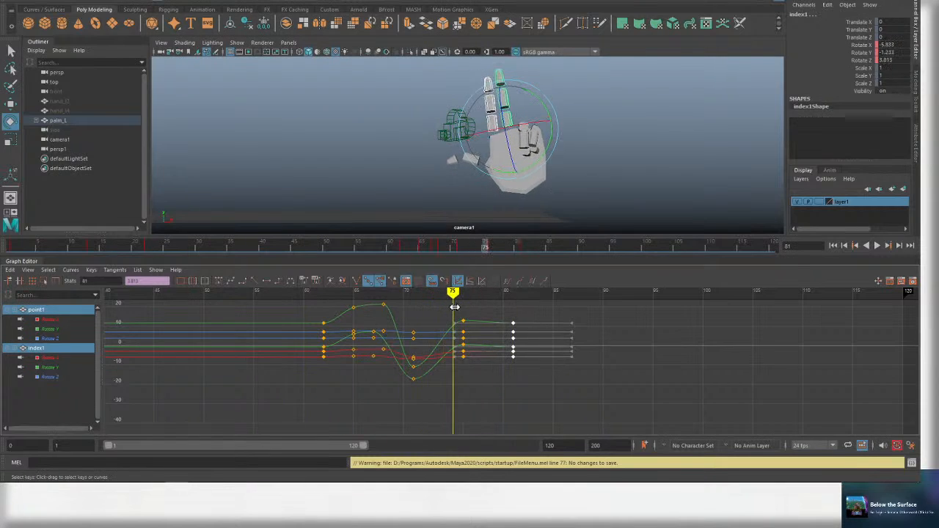
# Play back the extended fingers' swing and settle repeatedly to review the motion.
pyautogui.hotkey('alt', 'v')
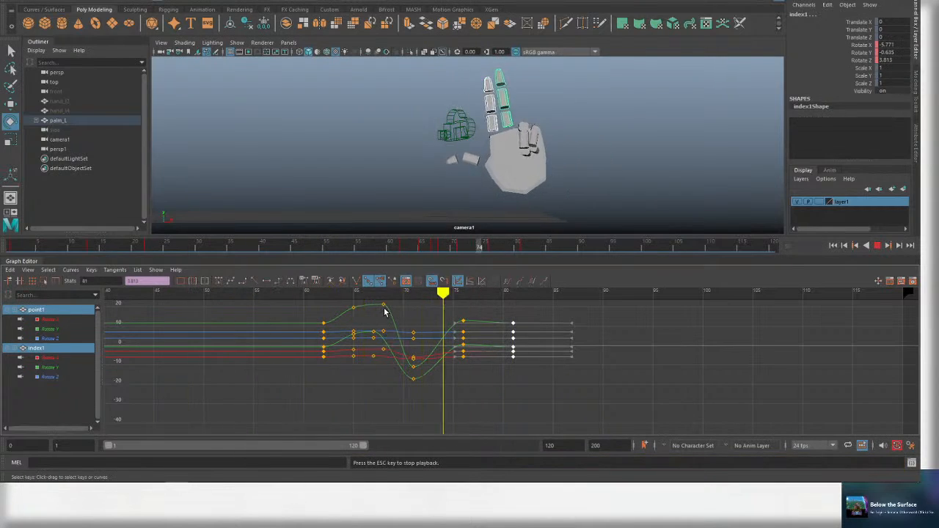
pyautogui.hotkey('alt', 'v')
pyautogui.click(363, 295)
pyautogui.hotkey('alt', 'v')
pyautogui.hotkey('alt', 'v')
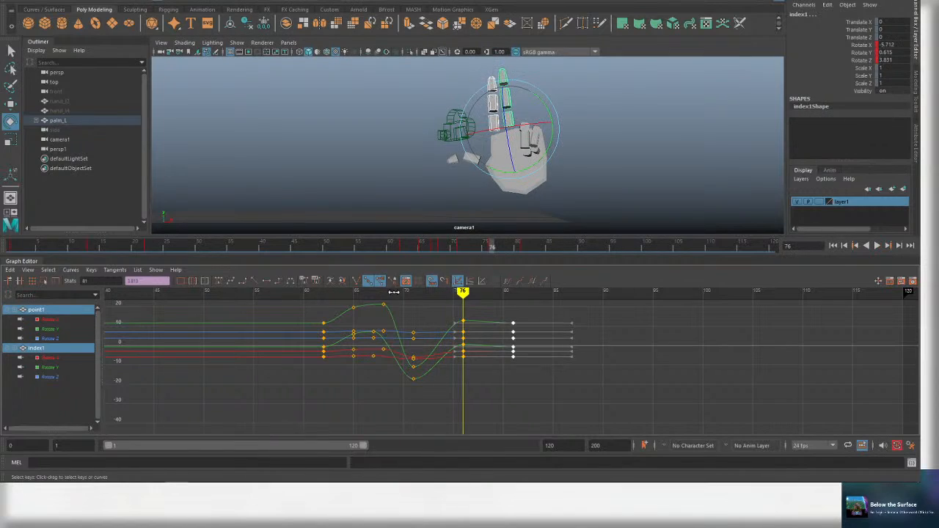
# Replay the hand animation from several earlier frames and examine how the extended fingers swing and settle.
pyautogui.click(284, 295)
pyautogui.scroll(-5, 397, 321)
pyautogui.hotkey('alt', 'v')
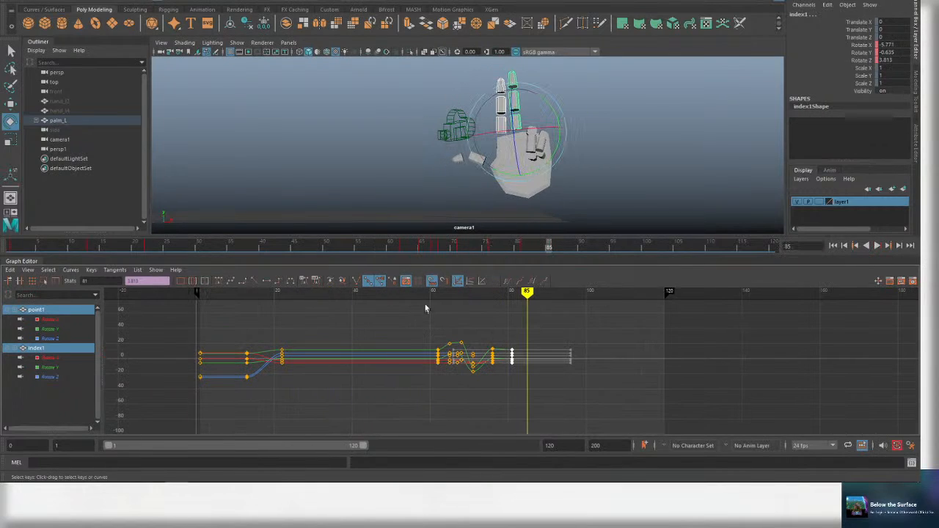
pyautogui.click(240, 295)
pyautogui.hotkey('alt', 'v')
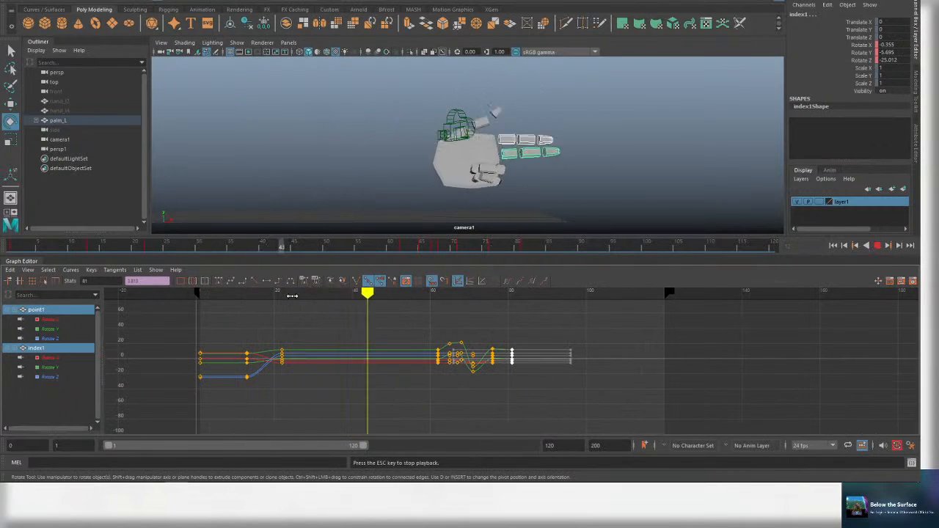
pyautogui.hotkey('alt', 'v')
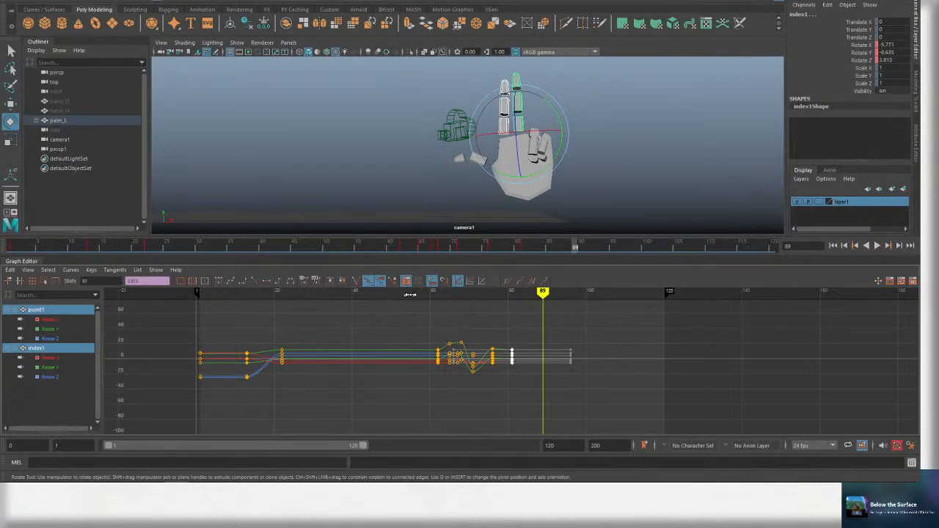
pyautogui.moveTo(292, 296)
pyautogui.mouseDown()
pyautogui.moveTo(149, 295)
pyautogui.moveTo(208, 294)
pyautogui.moveTo(200, 295)
pyautogui.mouseUp()
pyautogui.hotkey('alt', 'v')
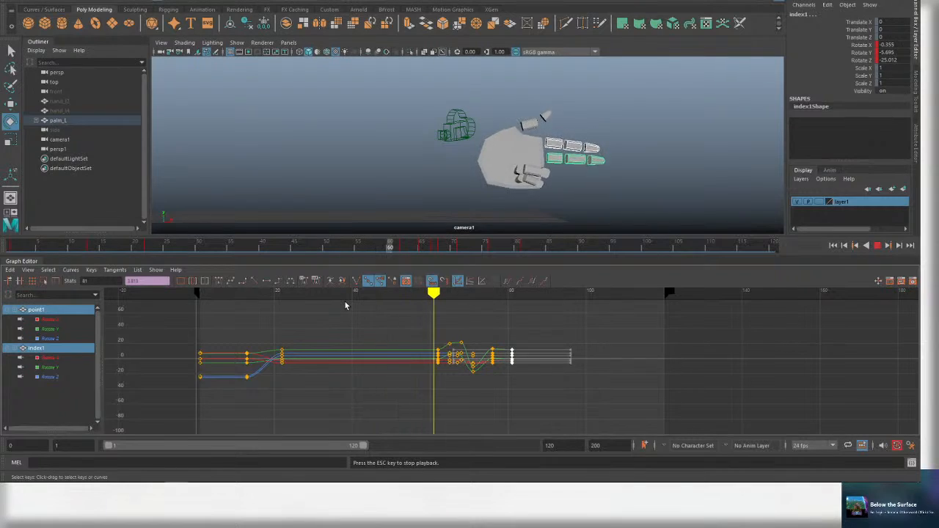
pyautogui.hotkey('alt', 'v')
pyautogui.click(431, 292)
pyautogui.moveTo(431, 292)
pyautogui.mouseDown()
pyautogui.moveTo(488, 292)
pyautogui.moveTo(430, 292)
pyautogui.mouseUp()
pyautogui.hotkey('alt', 'v')
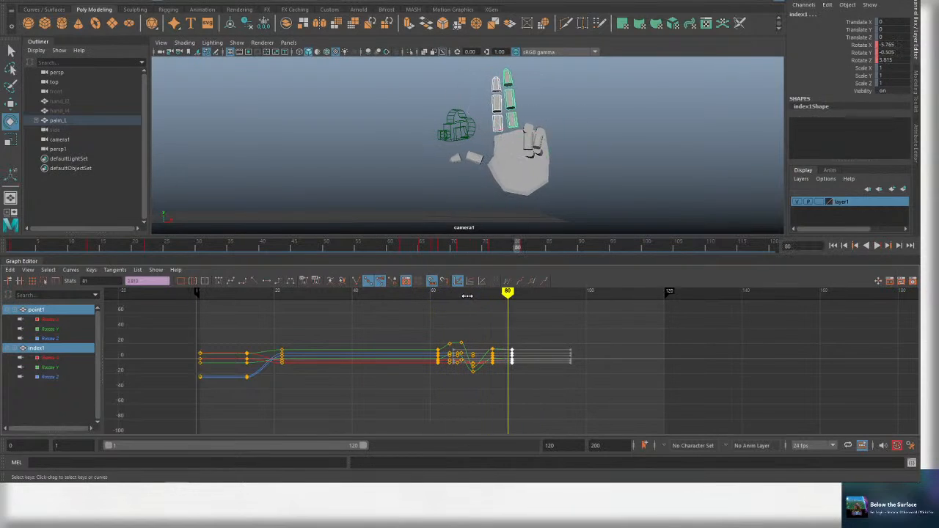
pyautogui.moveTo(452, 292)
pyautogui.mouseDown()
pyautogui.moveTo(472, 292)
pyautogui.moveTo(461, 292)
pyautogui.mouseUp()
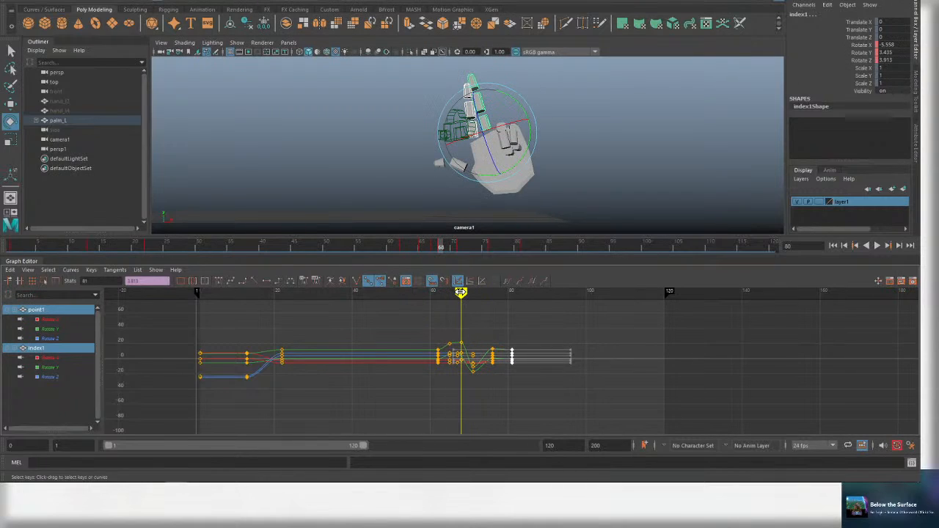
# Compare the index1 and point1 rotation keys between frames 67 and 71 in the curve graph.
pyautogui.scroll(6, 478, 331)
pyautogui.press('q')
pyautogui.click(484, 125)
pyautogui.press('e')
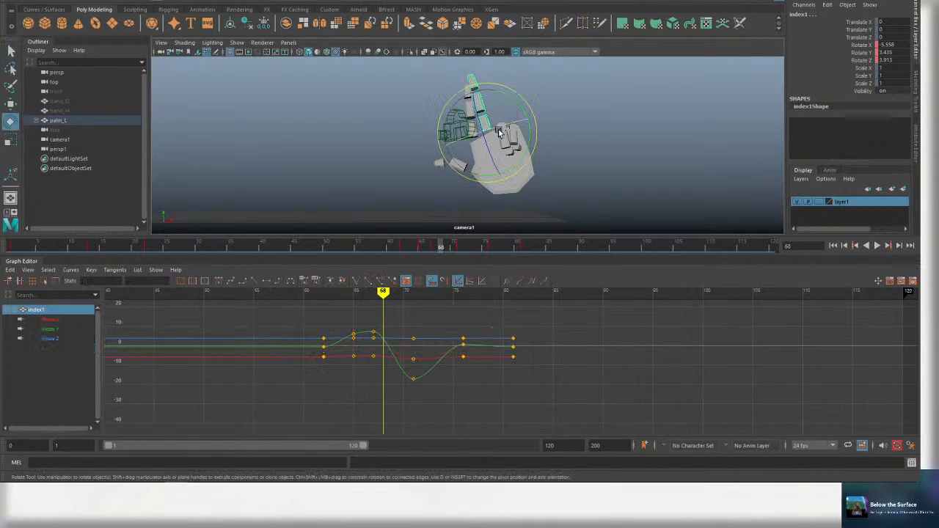
pyautogui.press(',')
pyautogui.moveTo(373, 292)
pyautogui.mouseDown()
pyautogui.moveTo(353, 292)
pyautogui.moveTo(399, 295)
pyautogui.mouseUp()
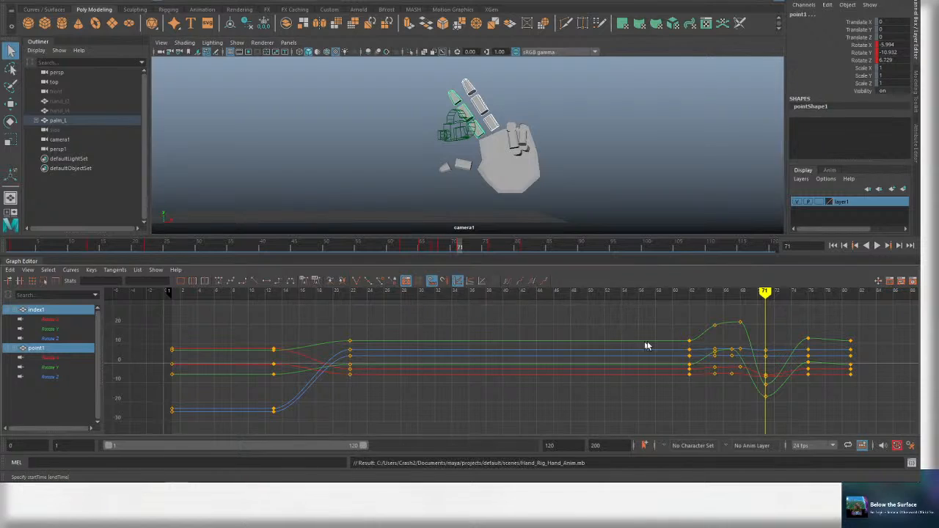
pyautogui.press('f')
pyautogui.scroll(3, 488, 337)
pyautogui.keyDown('alt'); pyautogui.moveTo(490, 334); pyautogui.dragTo(446, 384, button='middle'); pyautogui.keyUp('alt')
pyautogui.scroll(-3, 448, 381)
pyautogui.keyDown('alt'); pyautogui.moveTo(482, 342); pyautogui.dragTo(477, 334, button='middle'); pyautogui.keyUp('alt')
pyautogui.moveTo(476, 321); pyautogui.dragTo(465, 374)
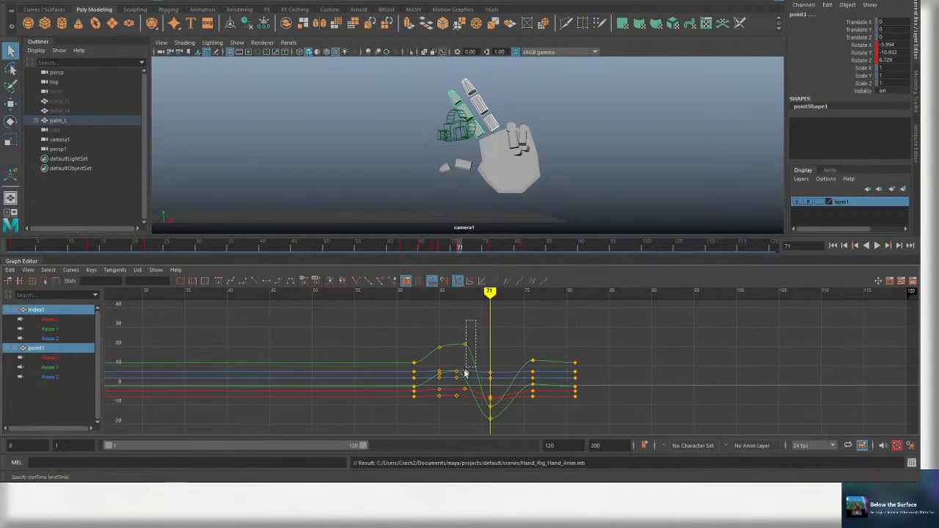
pyautogui.moveTo(463, 422); pyautogui.dragTo(463, 423)
# Show both base segments' curves together and move index1's keys from frame 67 to 68, in line with point1's keys.
pyautogui.click(457, 292)
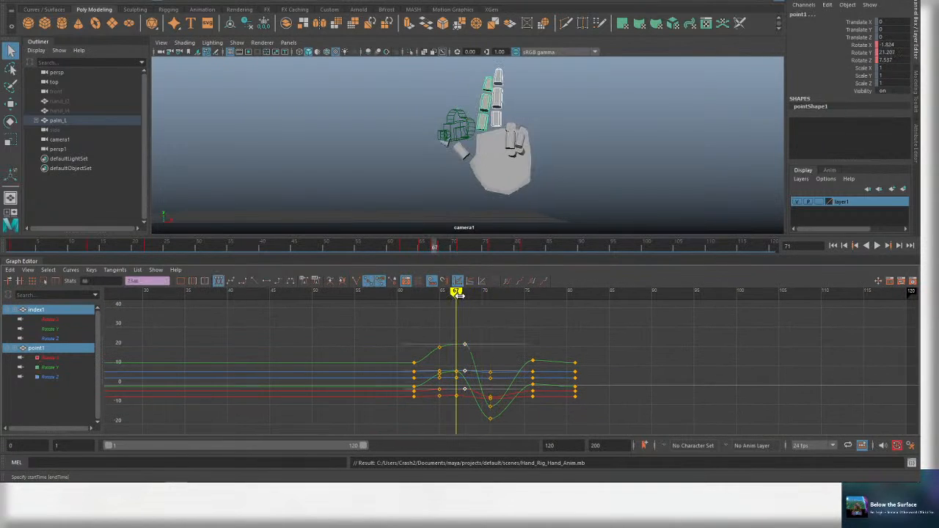
pyautogui.moveTo(456, 294); pyautogui.dragTo(465, 294)
pyautogui.click(484, 135)
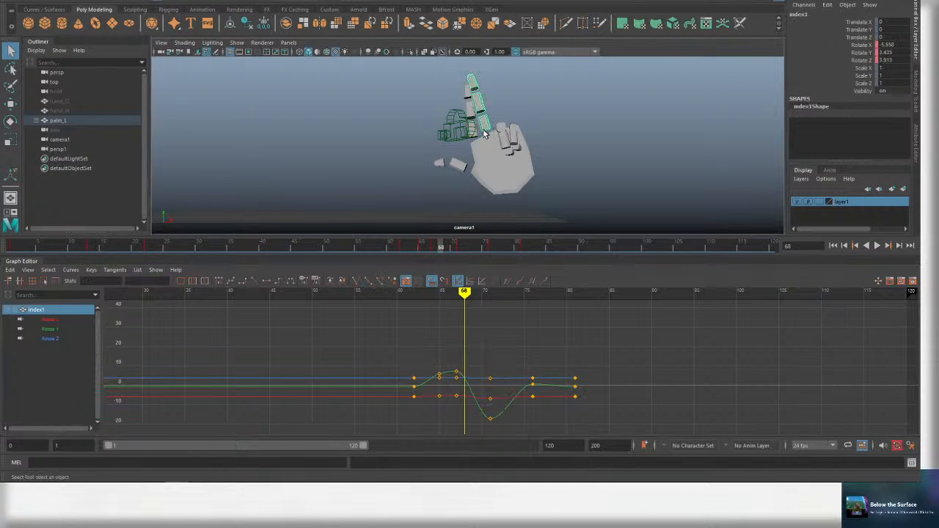
pyautogui.click(481, 140)
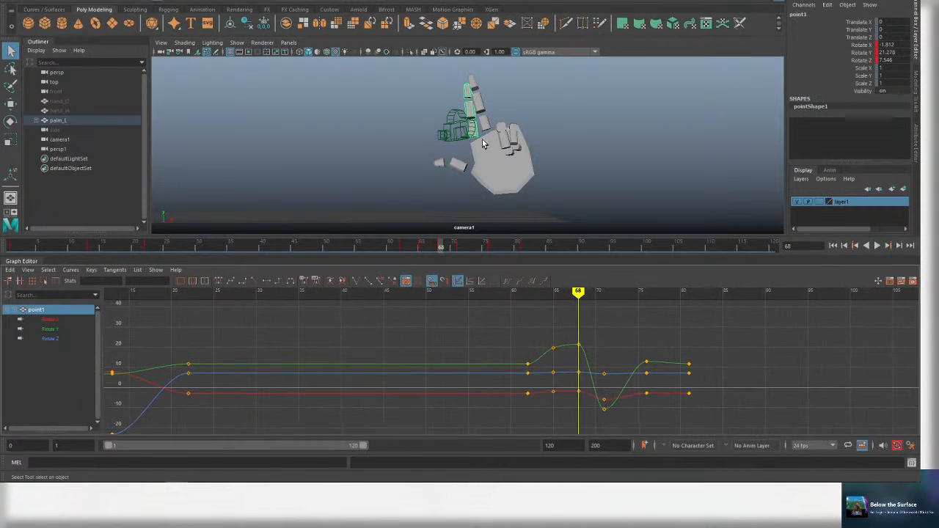
pyautogui.keyDown('shift'); pyautogui.click(486, 138); pyautogui.keyUp('shift')
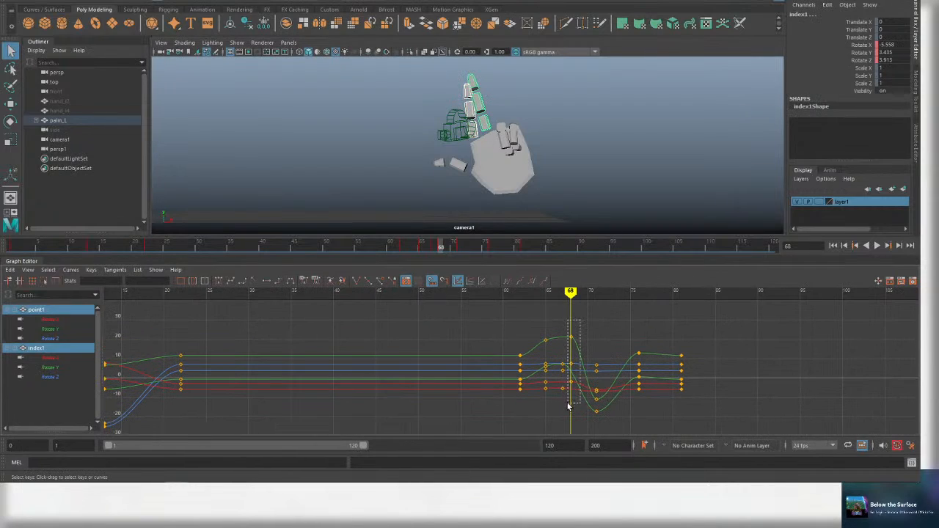
pyautogui.moveTo(568, 406); pyautogui.dragTo(570, 404)
pyautogui.moveTo(569, 403); pyautogui.dragTo(571, 403, button='middle')
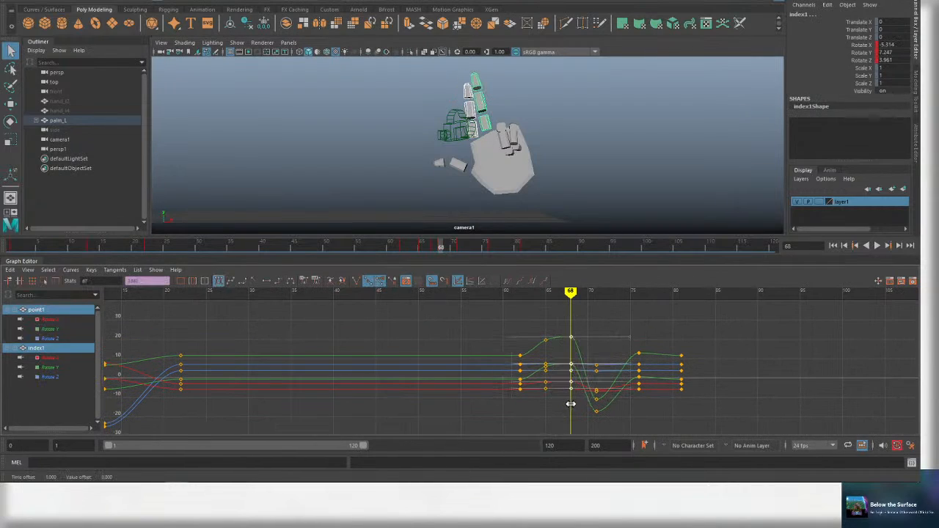
# Try shifting both base segments' keys from frame 68 onward one frame later and play back the timing.
pyautogui.moveTo(733, 438); pyautogui.dragTo(733, 434)
pyautogui.moveTo(671, 409); pyautogui.dragTo(680, 408, button='middle')
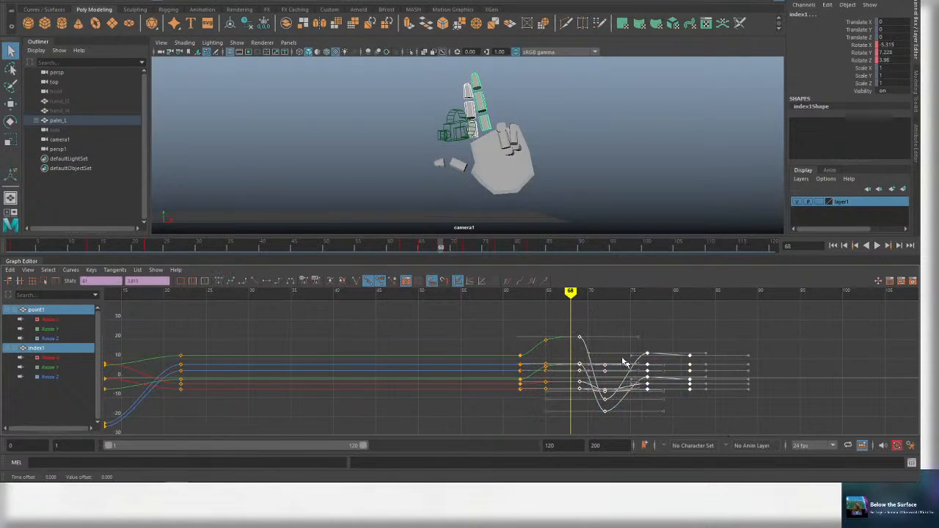
pyautogui.moveTo(543, 302)
pyautogui.mouseDown()
pyautogui.moveTo(538, 294)
pyautogui.moveTo(570, 292)
pyautogui.mouseUp()
pyautogui.moveTo(571, 292)
pyautogui.mouseDown()
pyautogui.moveTo(581, 293)
pyautogui.moveTo(551, 293)
pyautogui.moveTo(597, 293)
pyautogui.mouseUp()
pyautogui.hotkey('alt', 'v')
pyautogui.click(558, 297)
pyautogui.hotkey('alt', 'v')
pyautogui.click(643, 333)
pyautogui.keyDown('alt'); pyautogui.moveTo(643, 334); pyautogui.dragTo(576, 323, button='middle'); pyautogui.keyUp('alt')
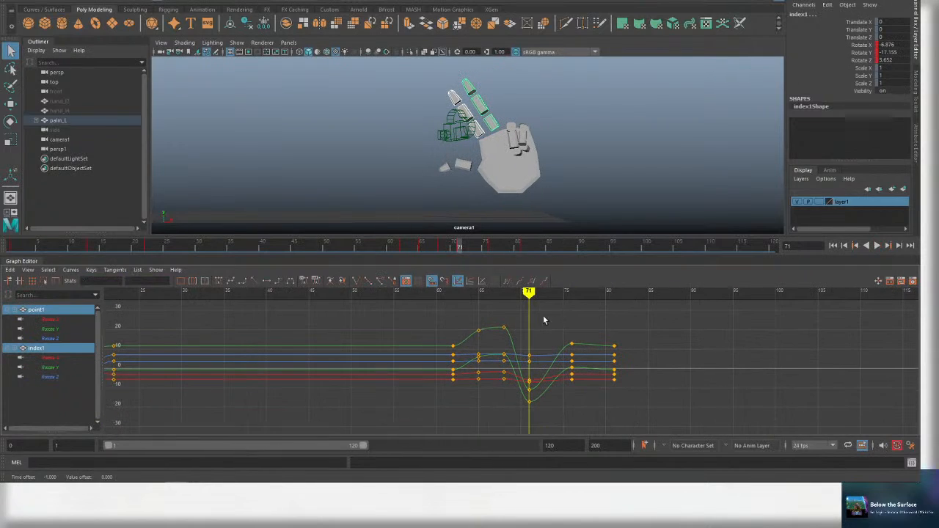
# Move both base segments' last two key sets to frames 79 and 84, and add in-between rotation keys at frame 74.
pyautogui.moveTo(620, 415); pyautogui.dragTo(620, 412)
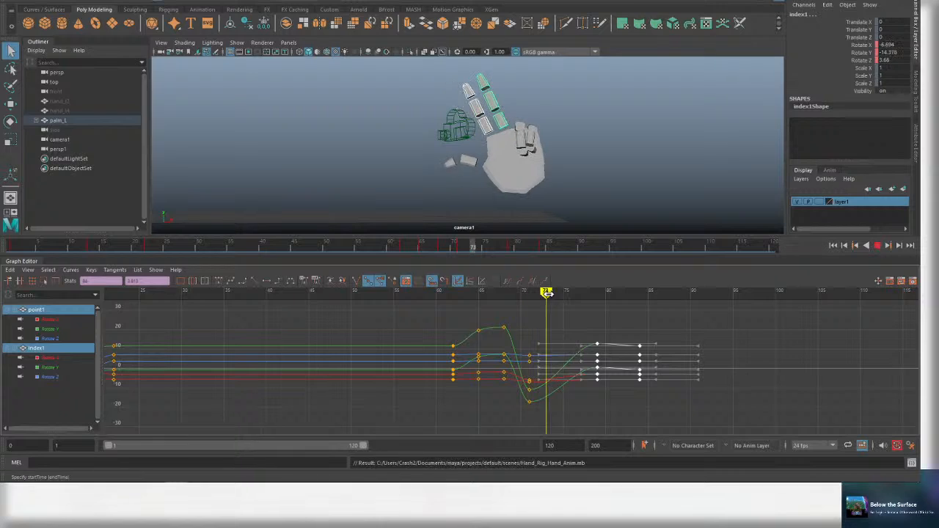
pyautogui.click(555, 327)
pyautogui.moveTo(568, 400); pyautogui.dragTo(568, 401)
pyautogui.moveTo(563, 375); pyautogui.dragTo(563, 380, button='middle')
# Play back the hand animation to check the slower settle of the extended fingers.
pyautogui.hotkey('alt', 'v')
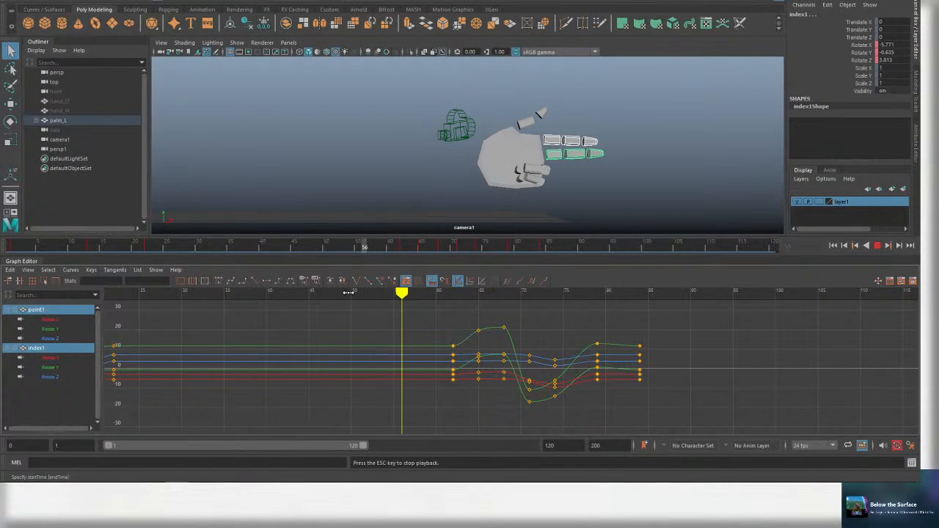
pyautogui.scroll(-6, 444, 307)
pyautogui.hotkey('alt', 'v')
pyautogui.hotkey('alt', 'v')
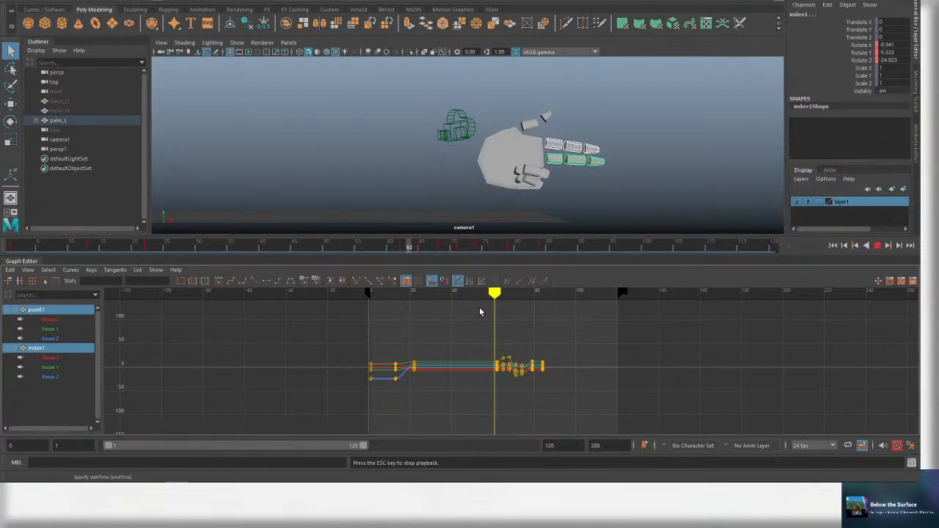
pyautogui.hotkey('alt', 'v')
pyautogui.hotkey('alt', 'v')
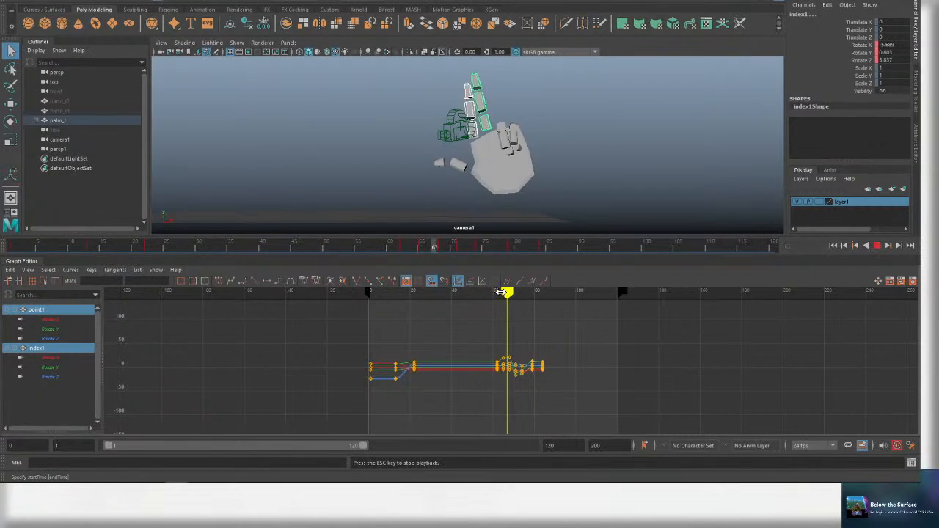
# Move both base segments' last two key sets to frames 81 and 86, save the scene and play back the timing.
pyautogui.press('f')
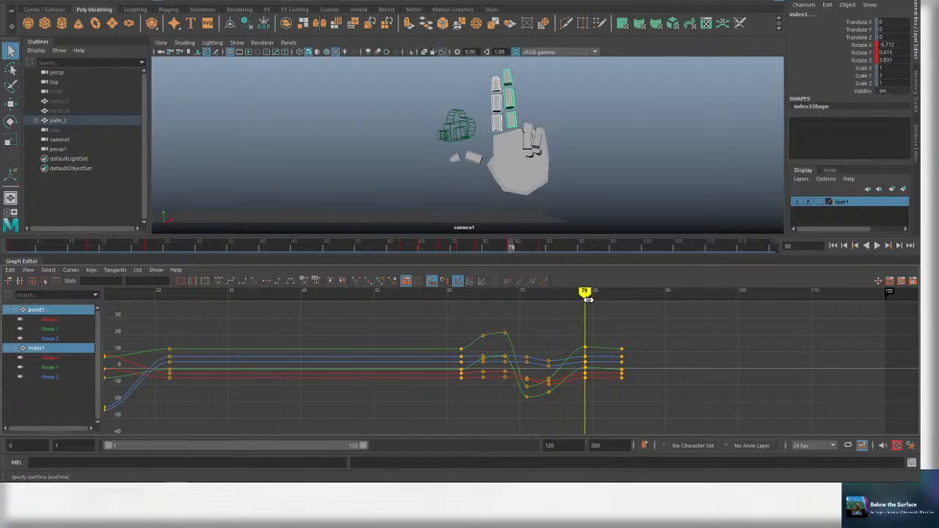
pyautogui.moveTo(641, 418); pyautogui.dragTo(571, 330)
pyautogui.keyDown('shift'); pyautogui.moveTo(597, 356); pyautogui.dragTo(612, 357, button='middle'); pyautogui.keyUp('shift')
pyautogui.hotkey('ctrl', 's')
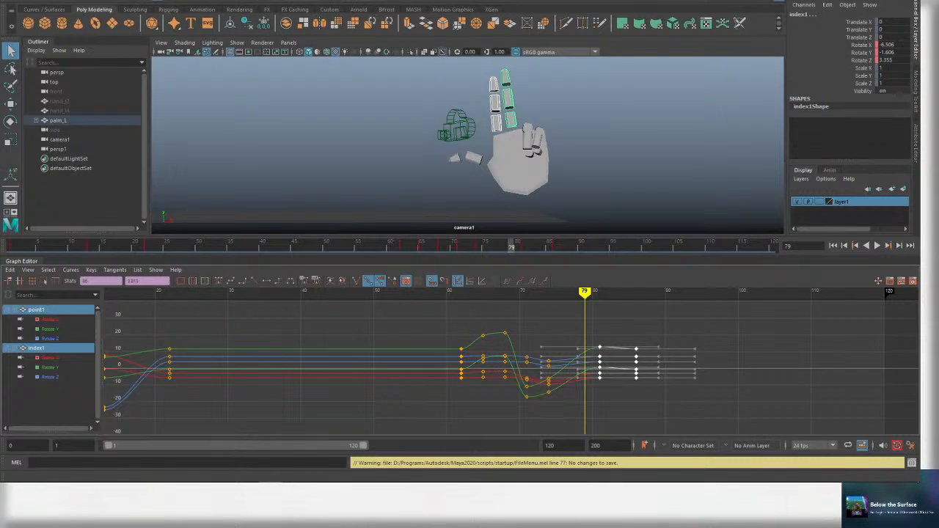
pyautogui.hotkey('alt', 'v')
pyautogui.press('a')
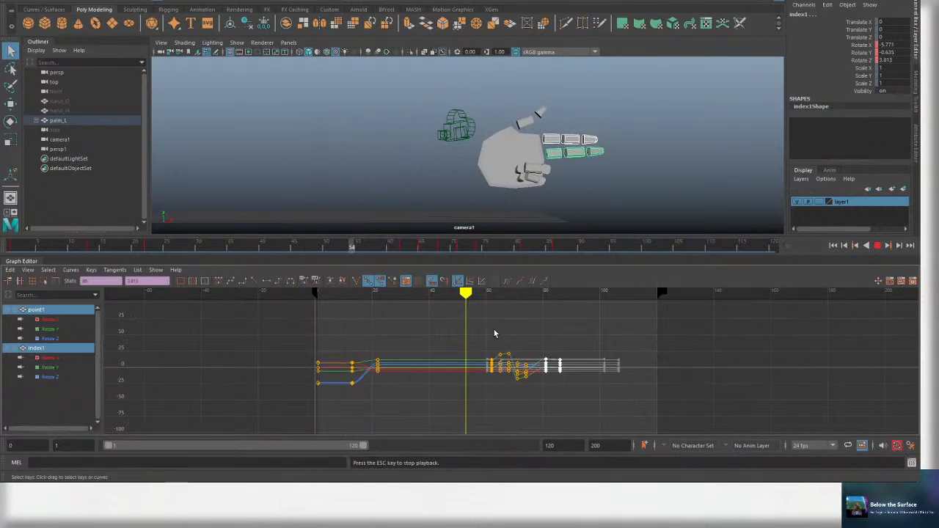
pyautogui.click(508, 293)
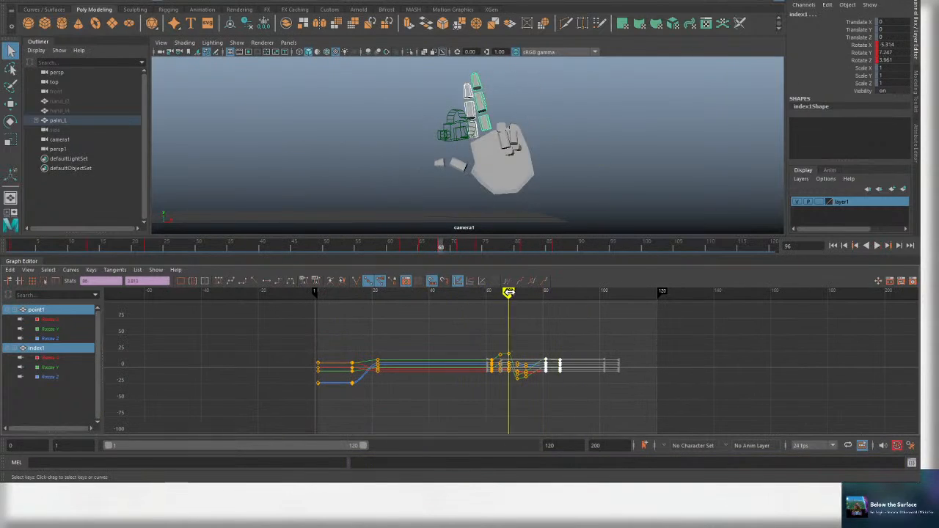
# Rotate both base segments at frame 77 to key a lagging pose before the settle, and save the scene.
pyautogui.scroll(5, 543, 319)
pyautogui.keyDown('alt'); pyautogui.moveTo(534, 324); pyautogui.dragTo(444, 336, button='middle'); pyautogui.keyUp('alt')
pyautogui.hotkey('ctrl', 's')
pyautogui.press('e')
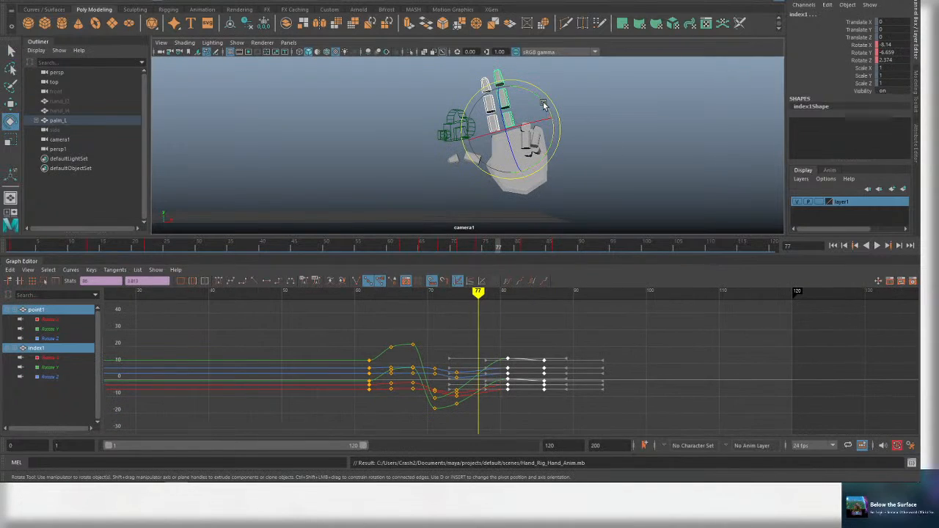
pyautogui.moveTo(544, 105); pyautogui.dragTo(543, 103)
pyautogui.hotkey('ctrl', 's')
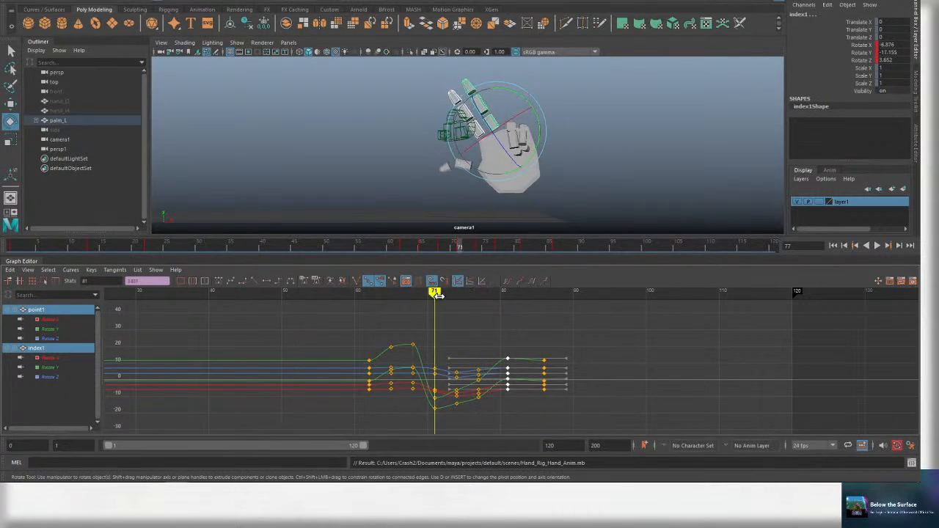
# Delete both base segments' keys at frames 81 and 86, and move their frame 77 keys to frame 84.
pyautogui.moveTo(464, 294); pyautogui.dragTo(500, 295)
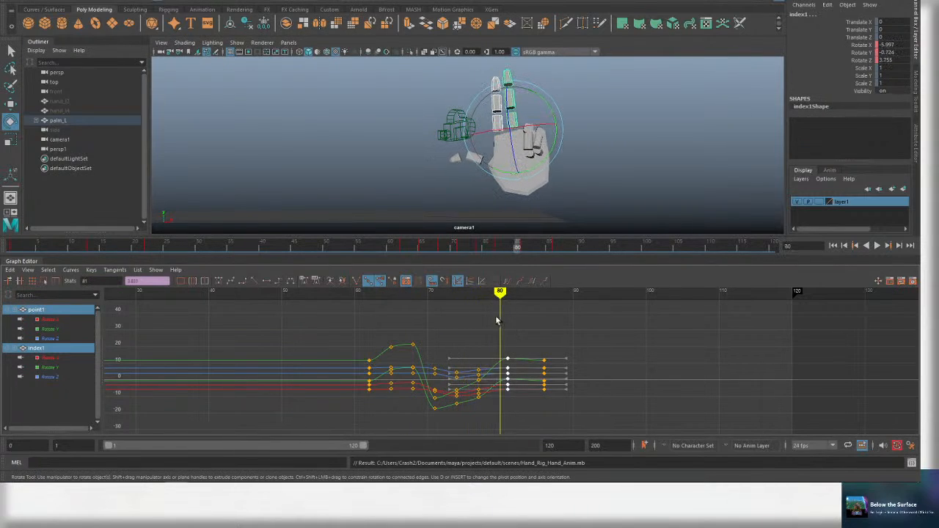
pyautogui.moveTo(595, 426); pyautogui.dragTo(595, 425)
pyautogui.press('Delete')
pyautogui.moveTo(471, 419); pyautogui.dragTo(551, 401, button='middle')
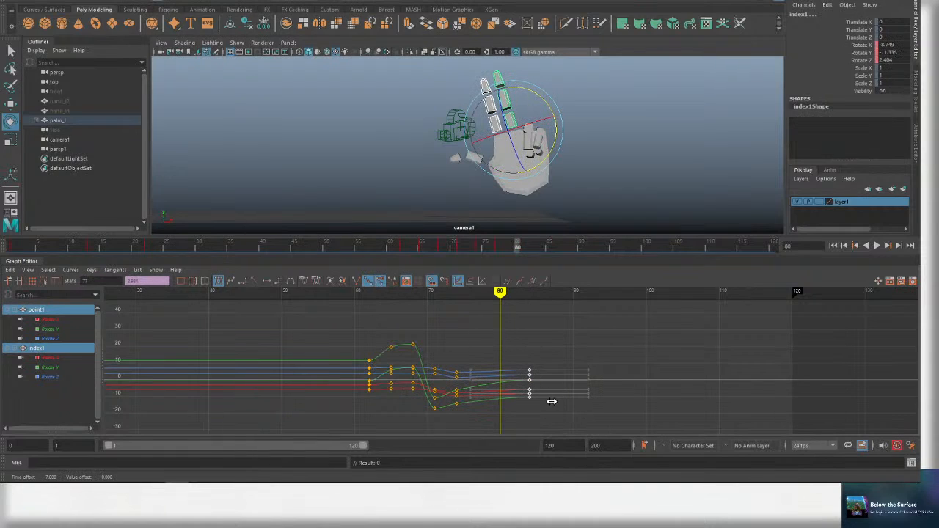
# Move both base segments' last keys from frame 84 to 79, play back the timing and save the scene.
pyautogui.hotkey('alt', 'v')
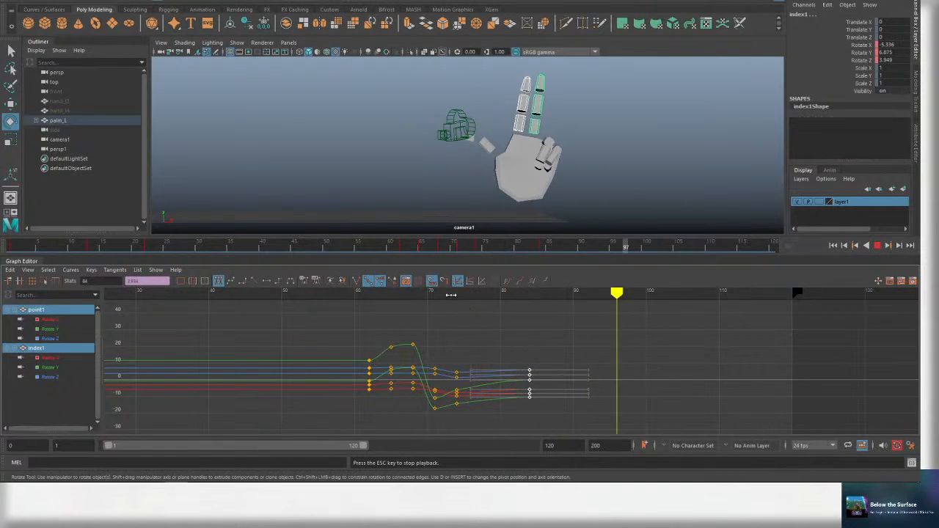
pyautogui.press('Escape')
pyautogui.moveTo(555, 343); pyautogui.dragTo(515, 418)
pyautogui.moveTo(516, 418); pyautogui.dragTo(479, 411, button='middle')
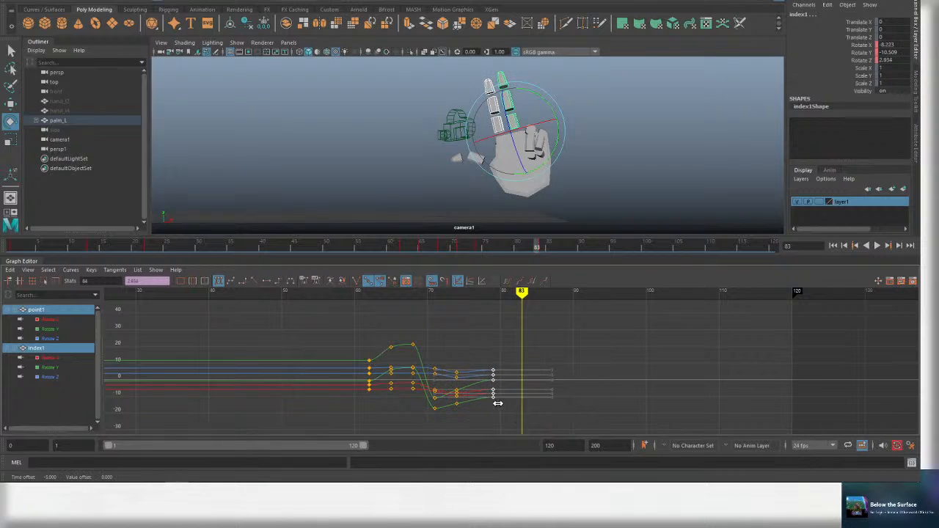
pyautogui.hotkey('alt', 'v')
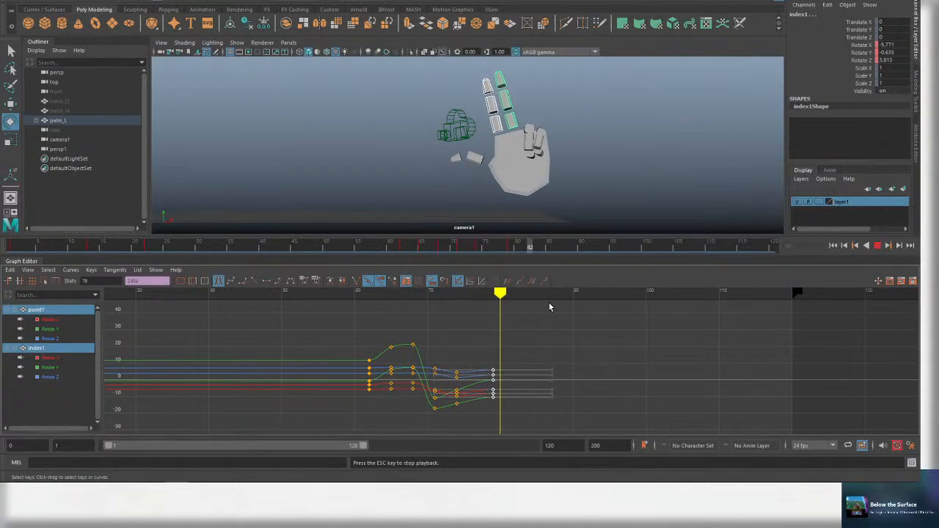
pyautogui.scroll(-6, 549, 306)
pyautogui.press('Escape')
pyautogui.hotkey('ctrl', 's')
# Play back the full hand animation from frame 1, replay the finger swing and stop at frame 66.
pyautogui.click(521, 313)
pyautogui.moveTo(520, 298); pyautogui.dragTo(398, 298)
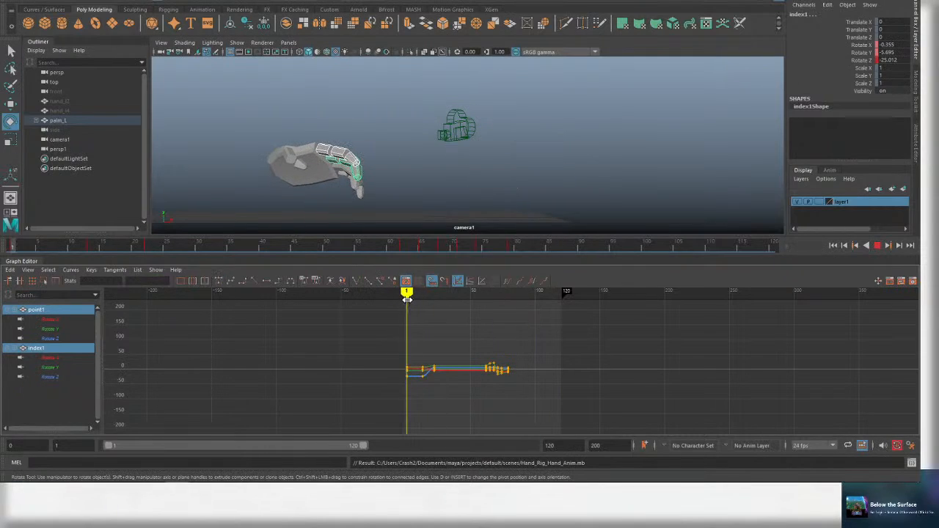
pyautogui.hotkey('alt', 'v')
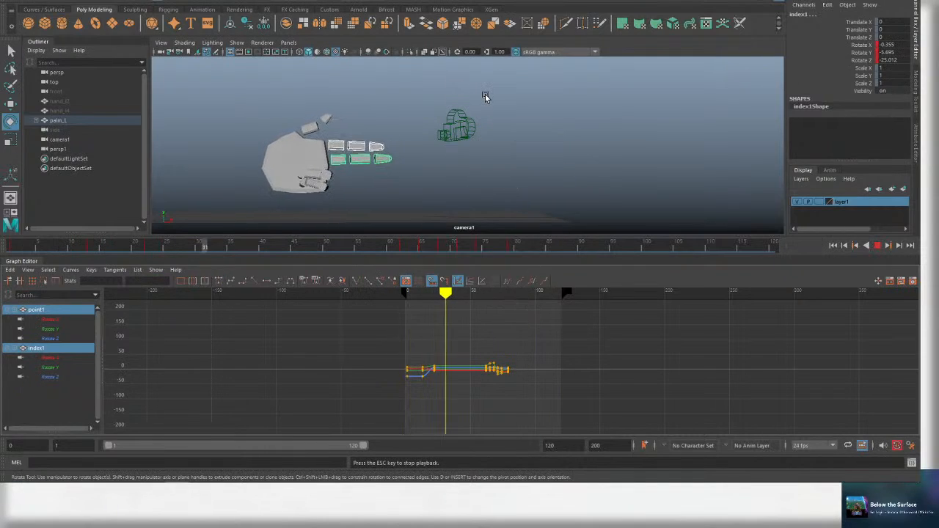
pyautogui.press('Escape')
pyautogui.moveTo(408, 297); pyautogui.dragTo(469, 303)
pyautogui.hotkey('alt', 'v')
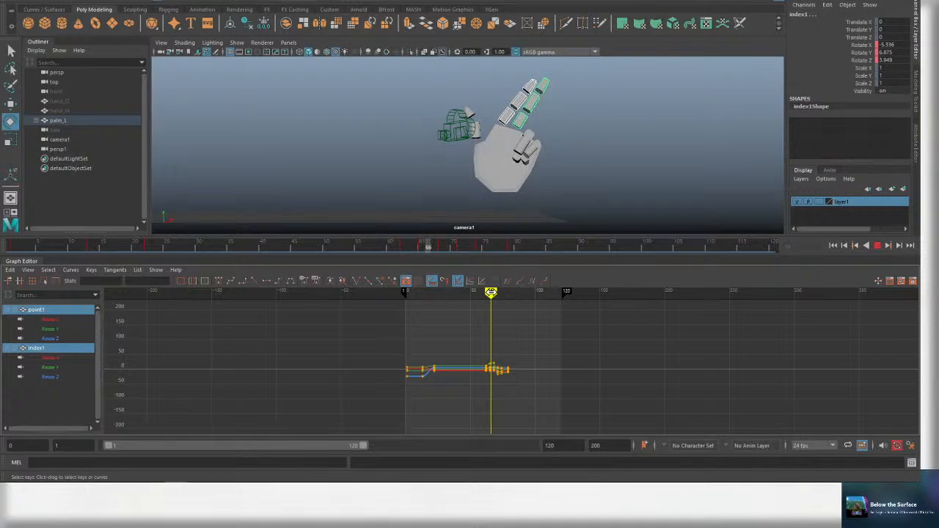
pyautogui.hotkey('alt', 'v')
pyautogui.press('e')
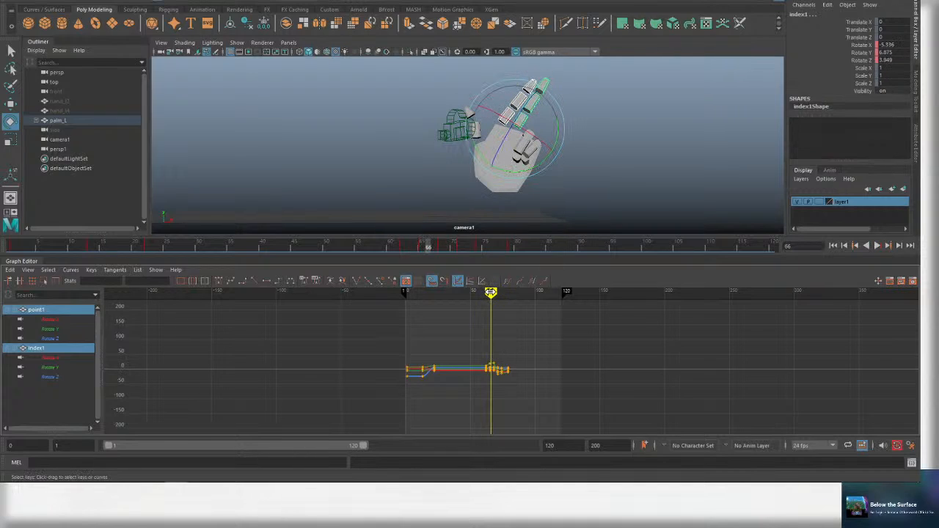
# Select every segment of both extended fingers, replay their swing and settle, and save the scene.
pyautogui.hotkey('alt', 'v')
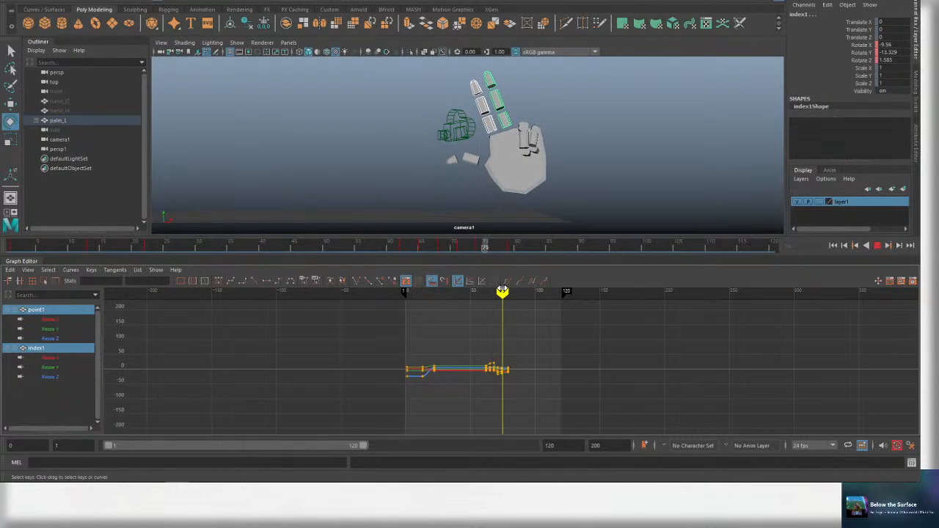
pyautogui.moveTo(495, 291)
pyautogui.mouseDown()
pyautogui.moveTo(541, 291)
pyautogui.moveTo(506, 291)
pyautogui.moveTo(518, 291)
pyautogui.mouseUp()
pyautogui.press('q')
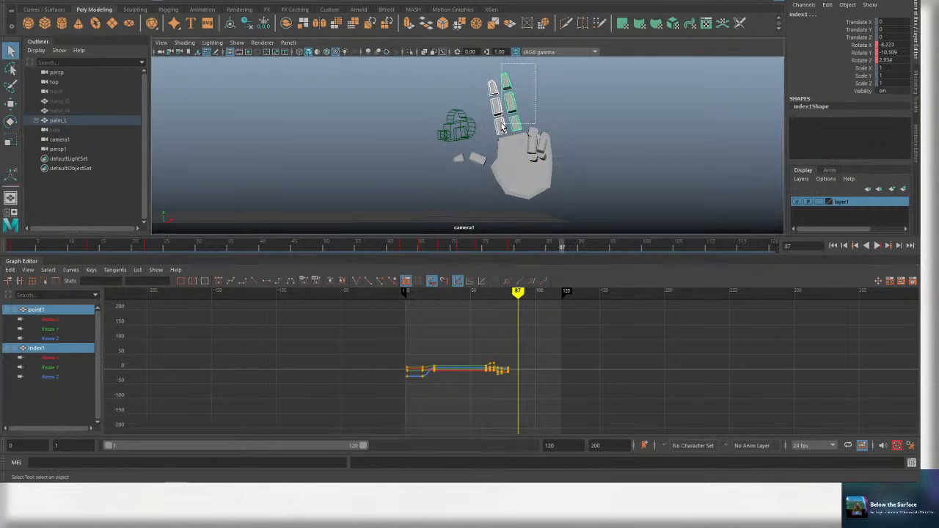
pyautogui.moveTo(502, 124); pyautogui.dragTo(496, 128)
pyautogui.hotkey('ctrl', 's')
pyautogui.keyDown('alt'); pyautogui.moveTo(642, 379); pyautogui.dragTo(445, 426, button='middle'); pyautogui.keyUp('alt')
pyautogui.scroll(-3, 445, 425)
pyautogui.hotkey('ctrl', 's')
pyautogui.keyDown('alt'); pyautogui.moveTo(556, 371); pyautogui.dragTo(491, 348, button='middle'); pyautogui.keyUp('alt')
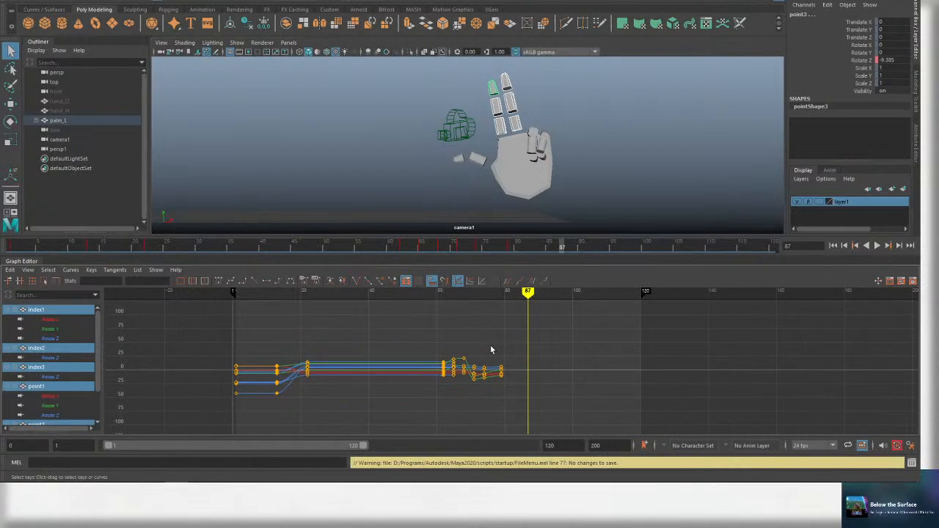
pyautogui.hotkey('alt', 'v')
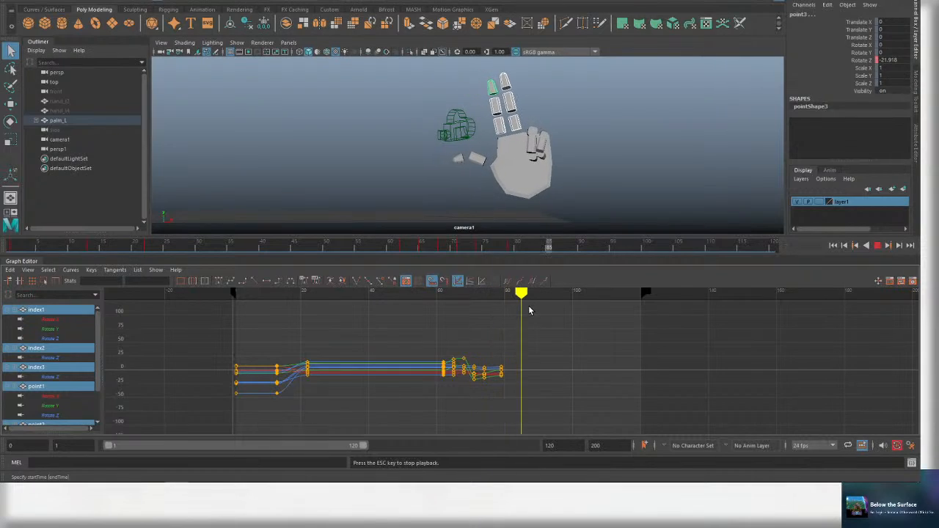
pyautogui.hotkey('ctrl', 's')
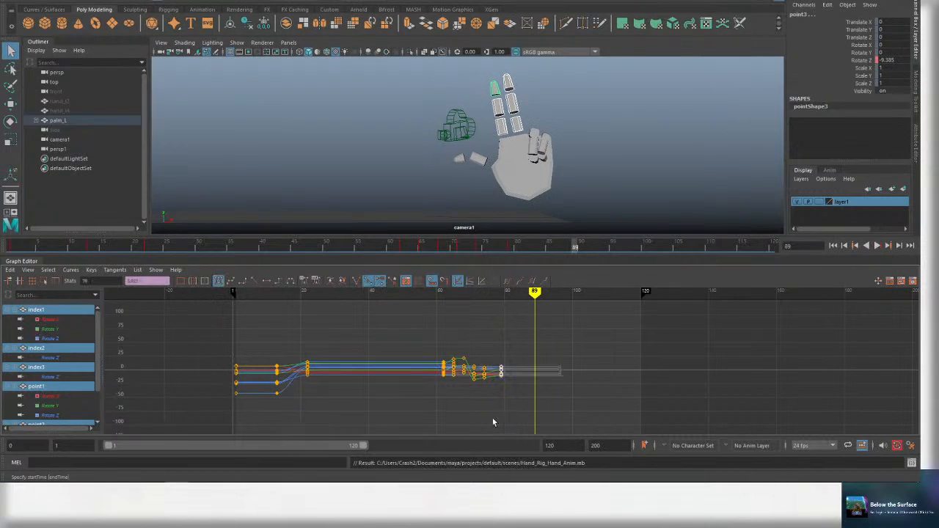
pyautogui.moveTo(541, 294)
pyautogui.mouseDown()
pyautogui.moveTo(375, 294)
pyautogui.moveTo(242, 309)
pyautogui.mouseUp()
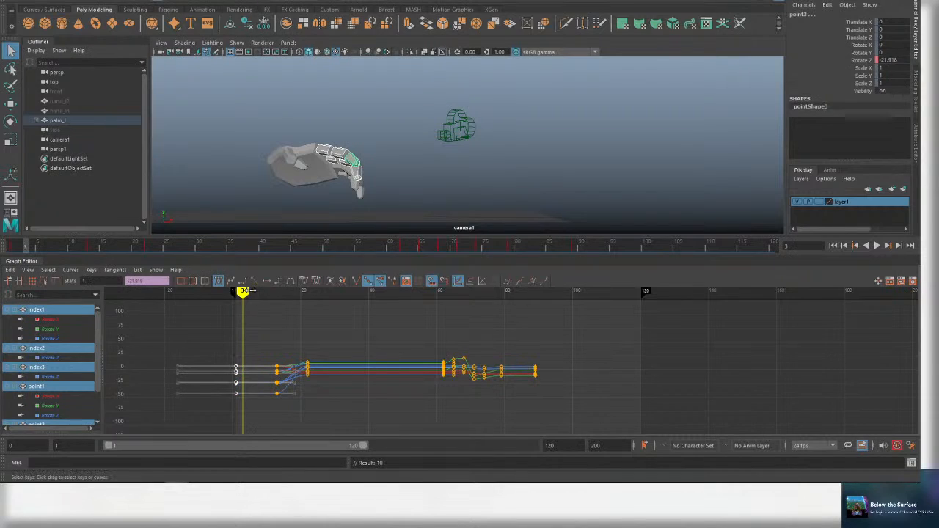
pyautogui.hotkey('ctrl', 'z')
pyautogui.hotkey('ctrl', 'z')
pyautogui.hotkey('ctrl', 'z')
pyautogui.hotkey('ctrl', 'z')
pyautogui.hotkey('ctrl', 'z')
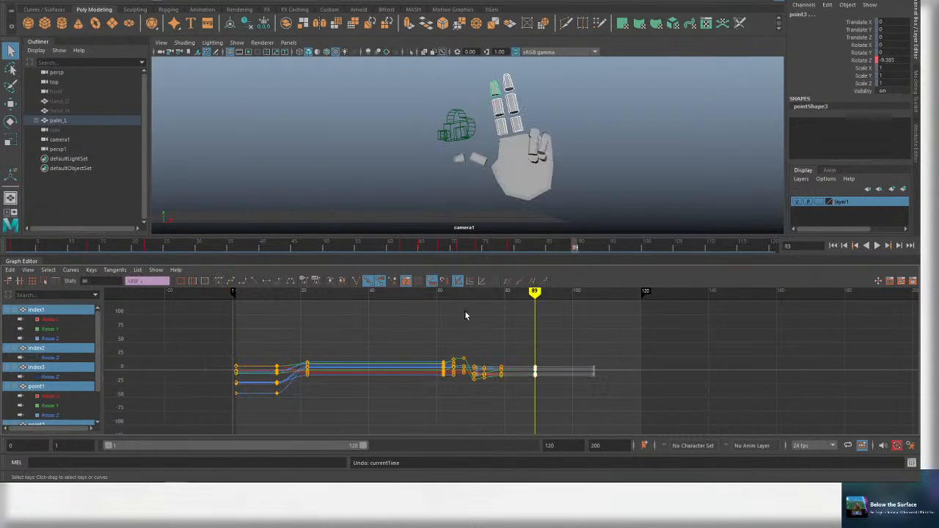
# Select all finger and thumb segments at frame 79, save the scene and play back the animation.
pyautogui.moveTo(510, 296); pyautogui.dragTo(501, 308)
pyautogui.moveTo(564, 58); pyautogui.dragTo(480, 128)
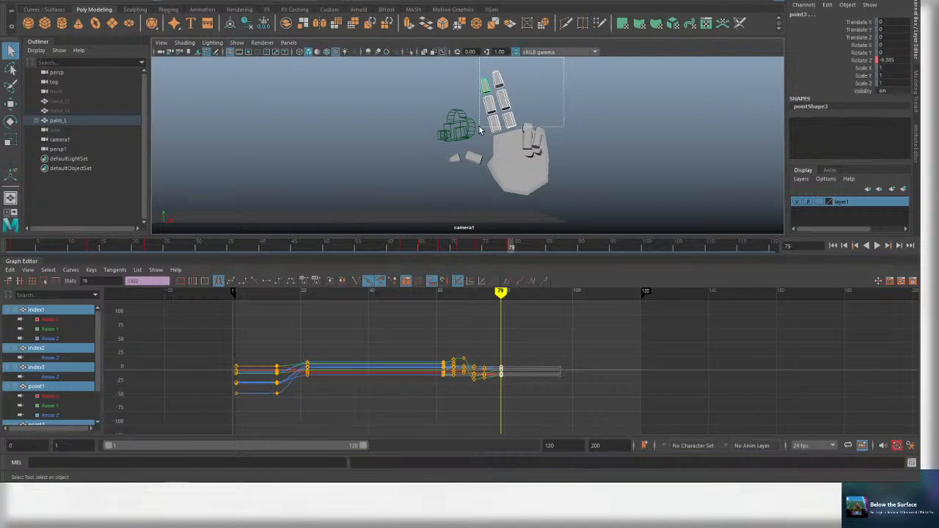
pyautogui.click(535, 146)
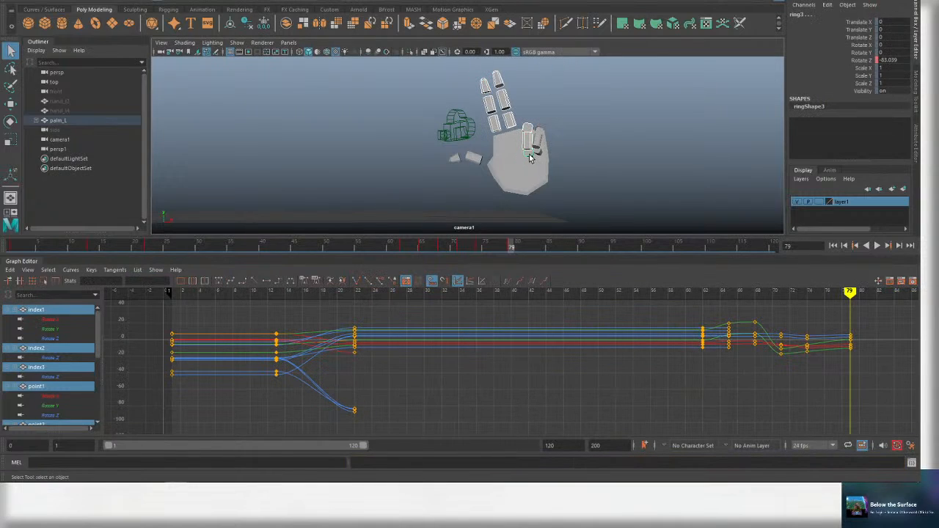
pyautogui.click(538, 132)
pyautogui.click(456, 158)
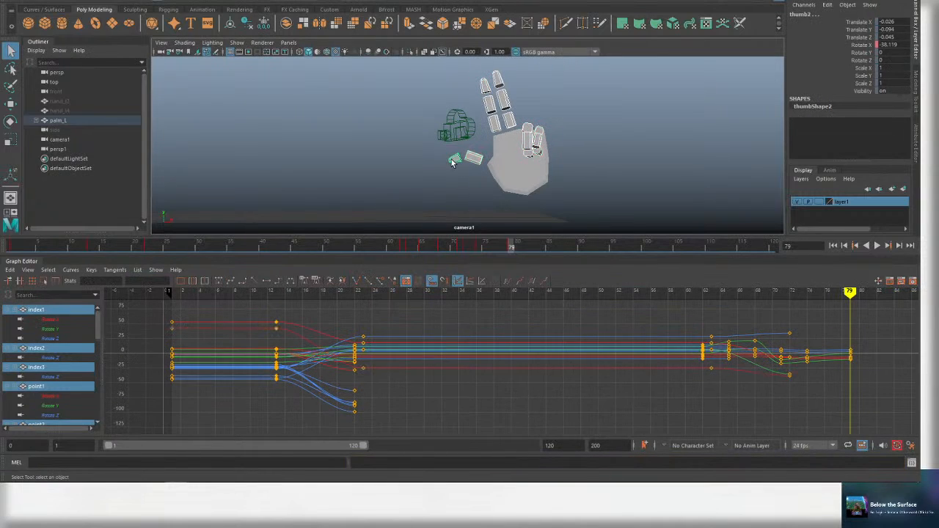
pyautogui.hotkey('ctrl', 's')
pyautogui.press('f')
pyautogui.hotkey('alt', 'v')
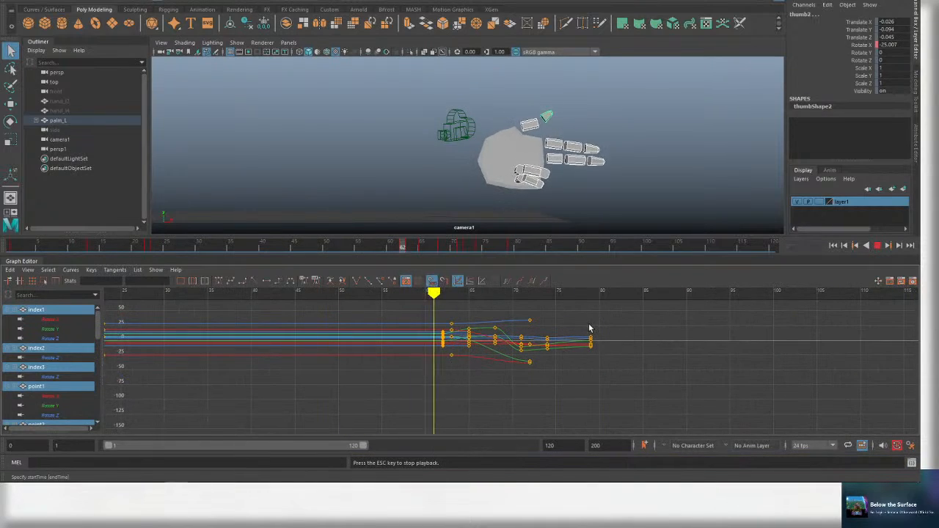
# Copy the extended fingers' frame 79 keys to frame 97 to hold their pose.
pyautogui.moveTo(587, 321)
pyautogui.mouseDown()
pyautogui.moveTo(573, 295)
pyautogui.moveTo(606, 297)
pyautogui.mouseUp()
pyautogui.scroll(-6, 648, 363)
pyautogui.press('s')
pyautogui.scroll(-3, 640, 335)
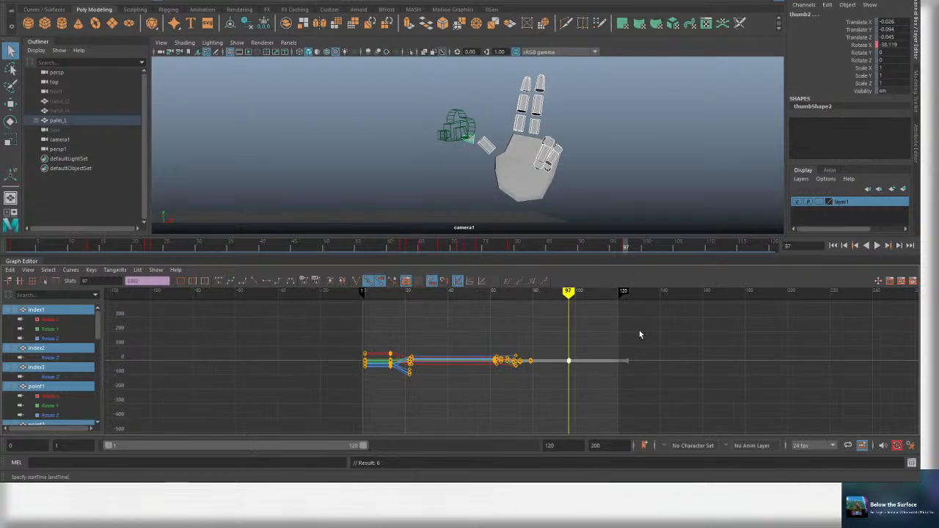
# Move the extended fingers' hold keys to frame 91, and copy all finger and thumb keys from frame 1 to frame 113.
pyautogui.click(372, 292)
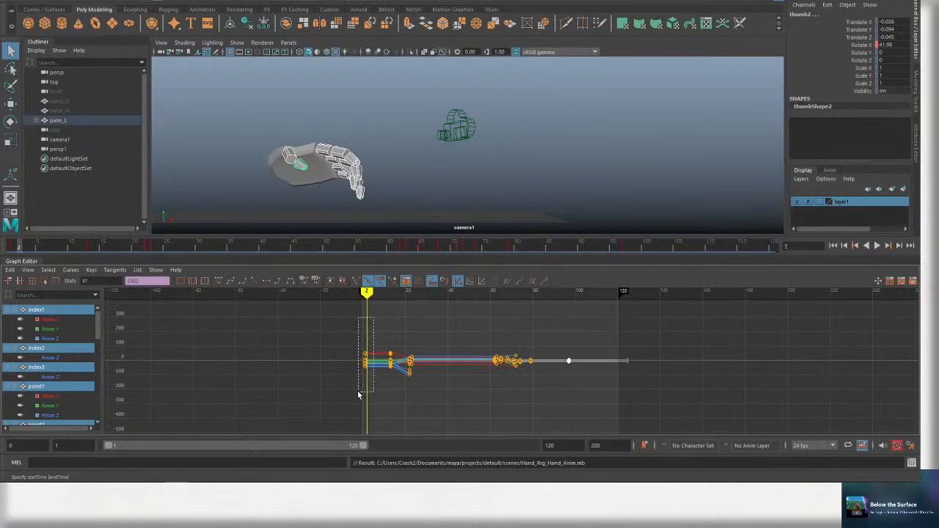
pyautogui.moveTo(359, 394); pyautogui.dragTo(358, 393)
pyautogui.moveTo(373, 295)
pyautogui.mouseDown()
pyautogui.moveTo(516, 304)
pyautogui.moveTo(599, 293)
pyautogui.moveTo(552, 292)
pyautogui.moveTo(601, 296)
pyautogui.mouseUp()
pyautogui.press('s')
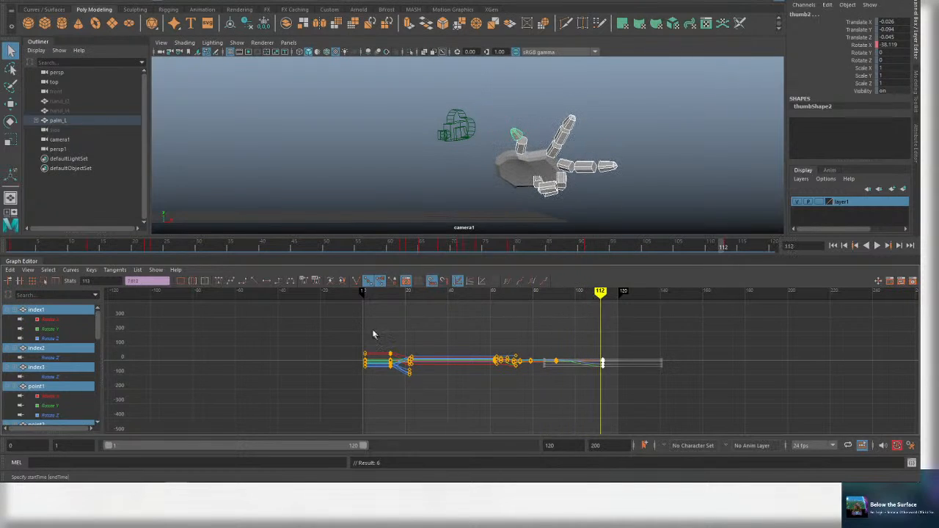
pyautogui.press('.')
pyautogui.hotkey('ctrl', 'v')
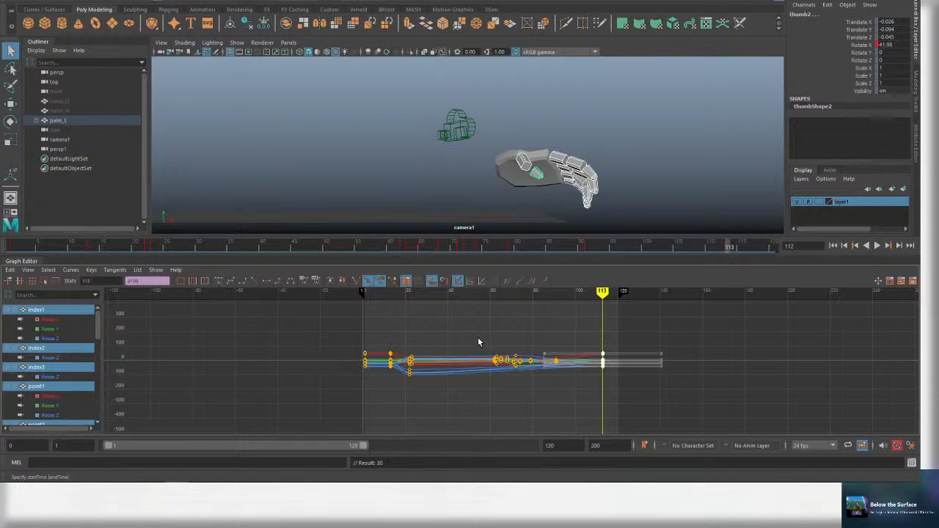
# Select all segments of the ring and pinky fingers in a close-up perspective view at frame 78.
pyautogui.scroll(3, 630, 350)
pyautogui.moveTo(607, 297)
pyautogui.mouseDown()
pyautogui.moveTo(478, 308)
pyautogui.moveTo(536, 303)
pyautogui.moveTo(463, 301)
pyautogui.moveTo(539, 293)
pyautogui.mouseUp()
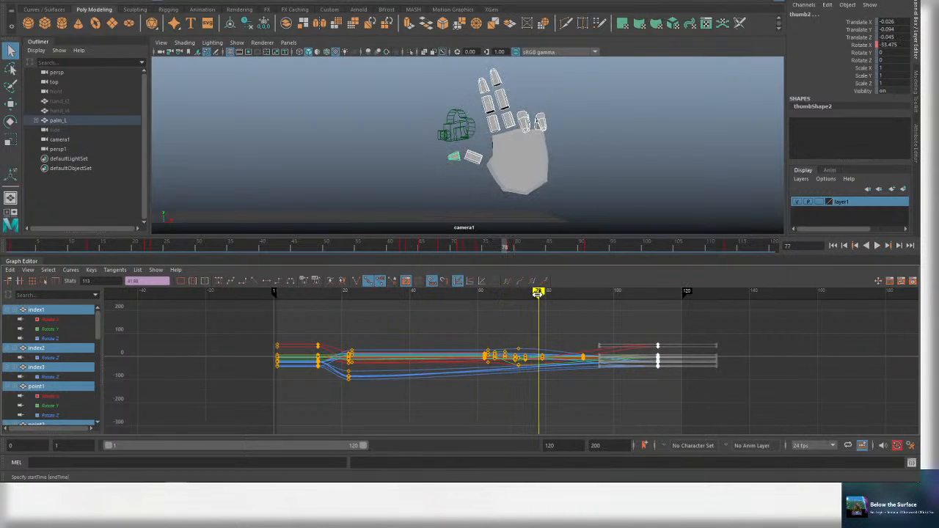
pyautogui.moveTo(527, 128); pyautogui.dragTo(484, 139)
pyautogui.click(546, 108)
pyautogui.press('space')
pyautogui.press('f')
pyautogui.click(519, 138)
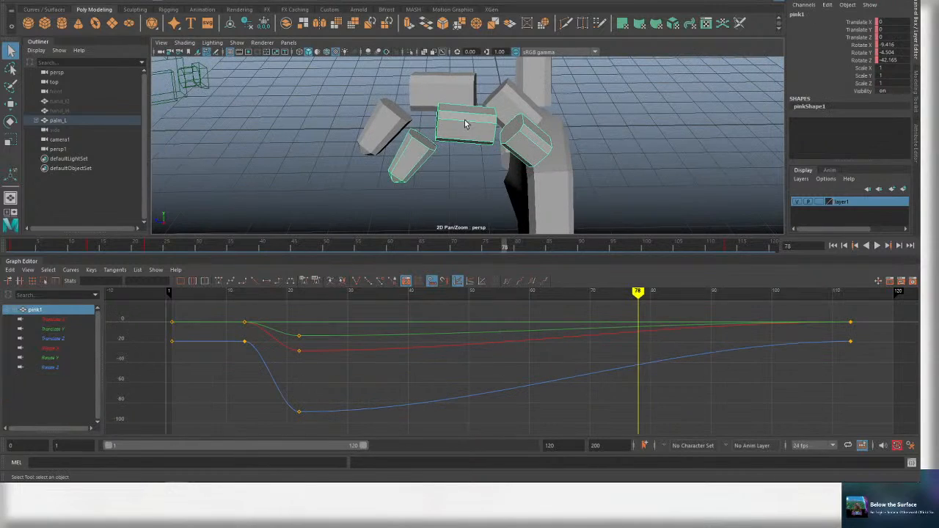
pyautogui.keyDown('shift'); pyautogui.click(466, 124); pyautogui.keyUp('shift')
pyautogui.keyDown('shift'); pyautogui.click(421, 145); pyautogui.keyUp('shift')
pyautogui.keyDown('shift'); pyautogui.click(437, 82); pyautogui.keyUp('shift')
pyautogui.keyDown('shift'); pyautogui.click(517, 103); pyautogui.keyUp('shift')
pyautogui.press('space')
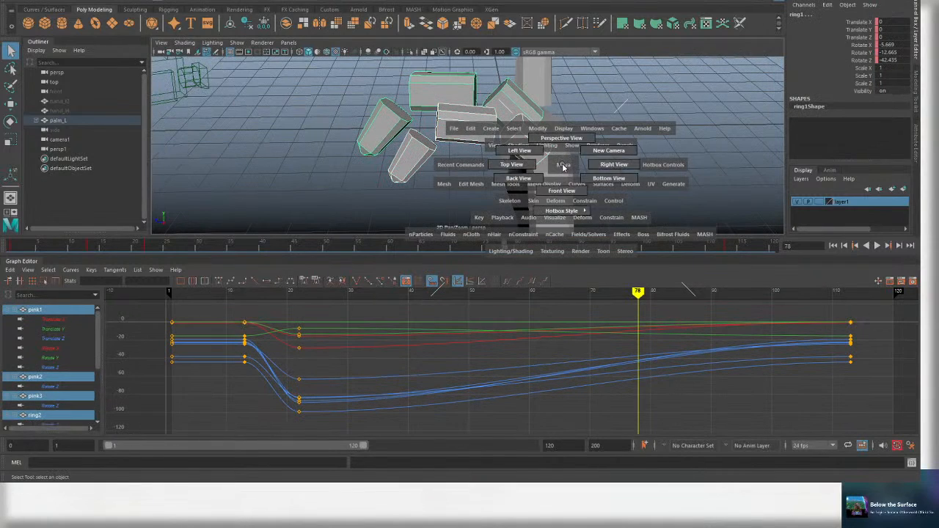
# Return to the camera1 view and play back the curled ring and pinky motion up to frame 51.
pyautogui.moveTo(85, 140); pyautogui.dragTo(356, 141, button='middle')
pyautogui.moveTo(601, 292); pyautogui.dragTo(311, 294)
pyautogui.scroll(-5, 405, 314)
pyautogui.moveTo(461, 294)
pyautogui.mouseDown()
pyautogui.moveTo(448, 294)
pyautogui.moveTo(459, 363)
pyautogui.moveTo(432, 299)
pyautogui.mouseUp()
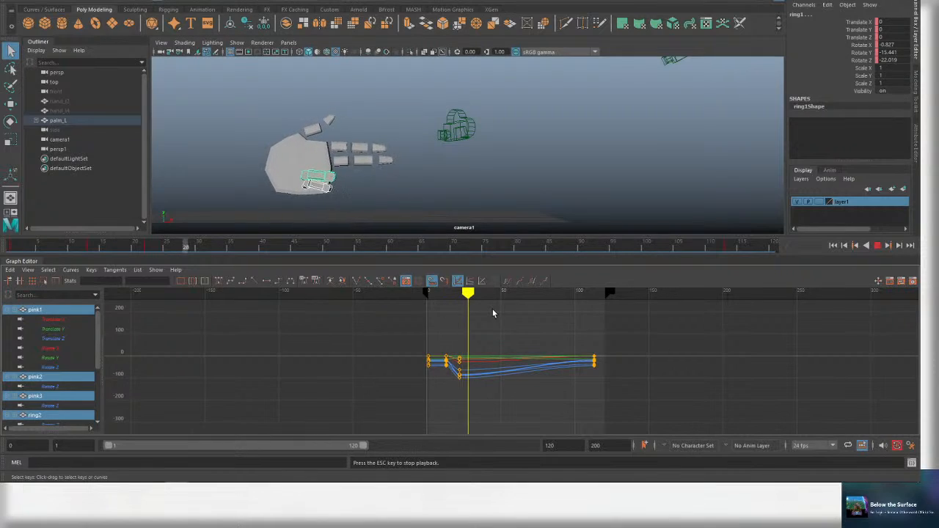
pyautogui.press('Escape')
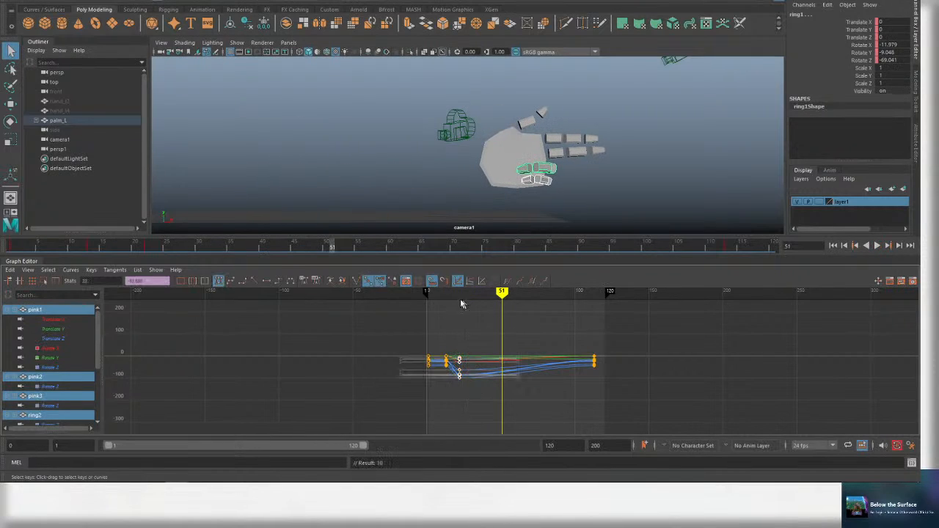
# Copy the ring and pinky fingers' frame 22 keys to frame 93 and play back the held curl.
pyautogui.moveTo(466, 293); pyautogui.dragTo(573, 296)
pyautogui.press('s')
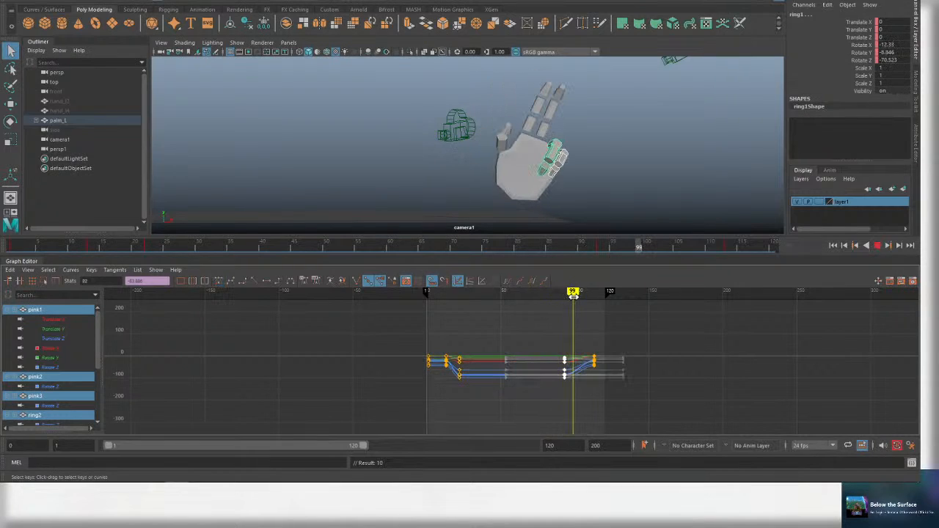
pyautogui.hotkey('alt', 'v')
pyautogui.press('Escape')
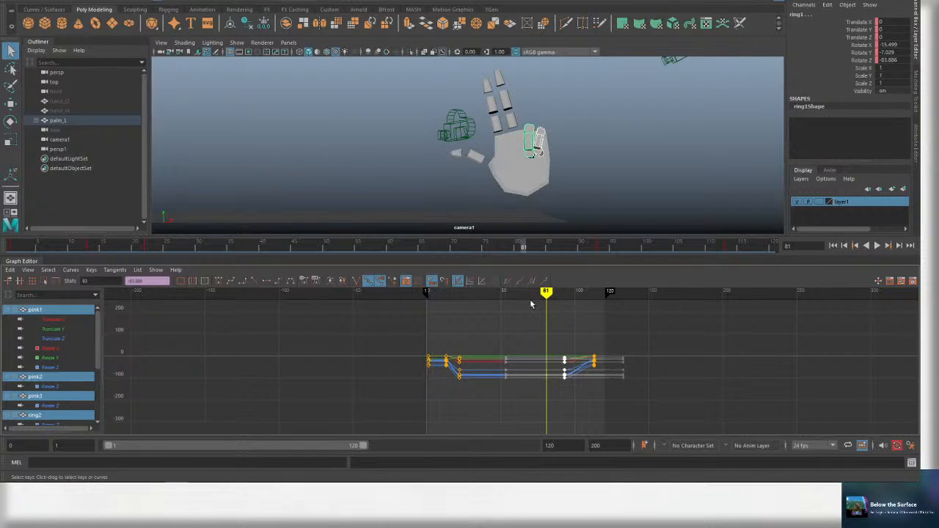
# Play back the hand animation from frame 7 to review the ring and pinky hold, stopping at frame 47.
pyautogui.moveTo(518, 295); pyautogui.dragTo(435, 300)
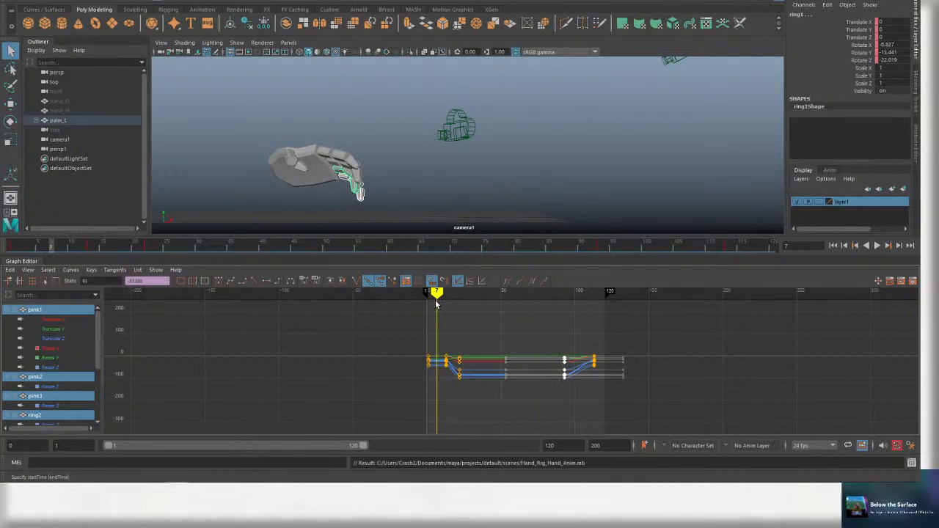
pyautogui.hotkey('alt', 'v')
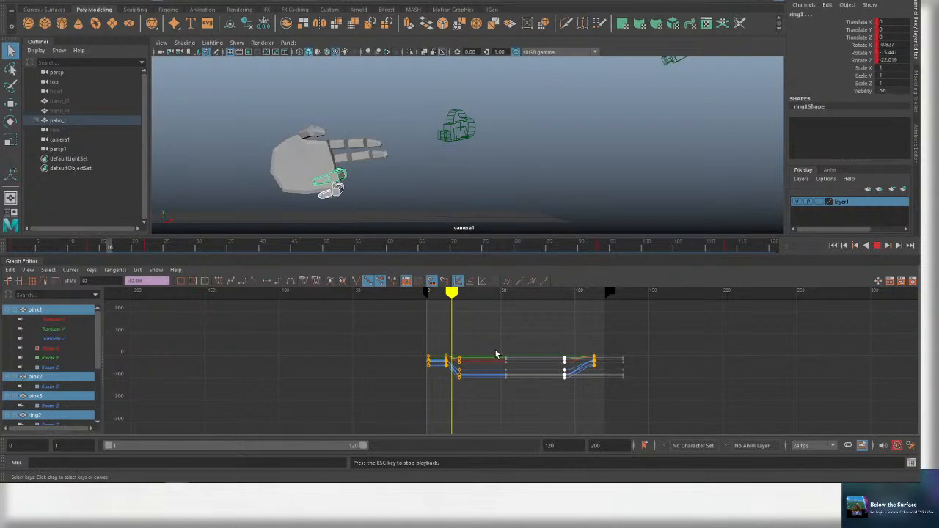
pyautogui.scroll(4, 594, 348)
pyautogui.scroll(-2, 462, 358)
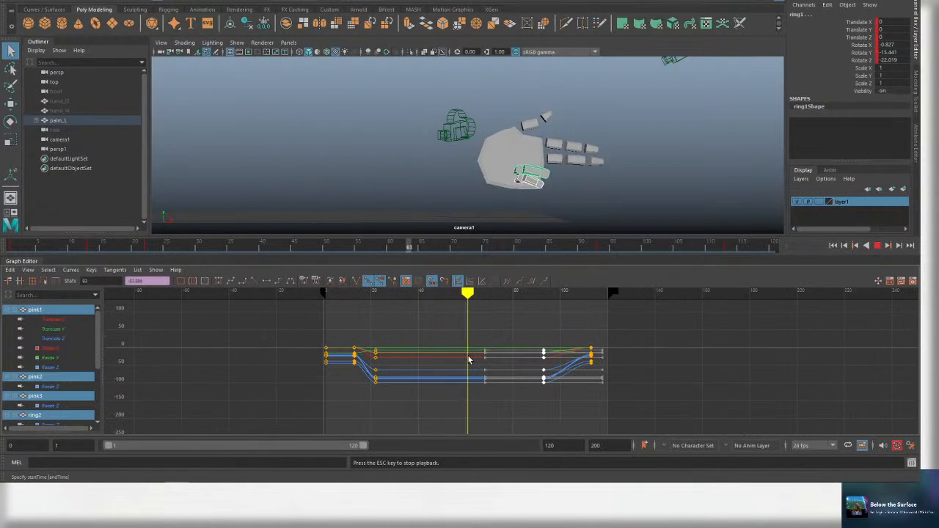
pyautogui.hotkey('alt', 'v')
pyautogui.moveTo(477, 307); pyautogui.dragTo(435, 302)
pyautogui.click(434, 294)
# Select both thumb segments, save the scene and play back the thumb motion.
pyautogui.click(526, 127)
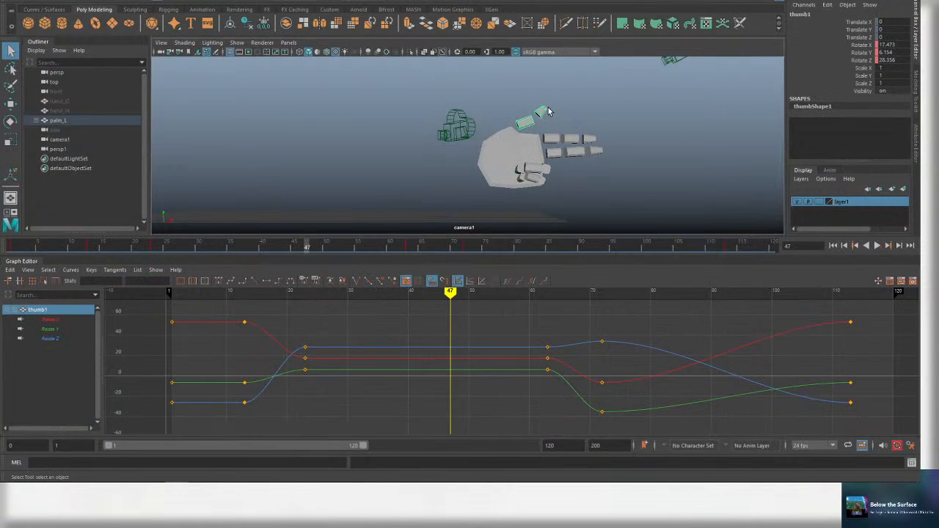
pyautogui.keyDown('shift'); pyautogui.click(541, 113); pyautogui.keyUp('shift')
pyautogui.hotkey('ctrl', 's')
pyautogui.hotkey('alt', 'v')
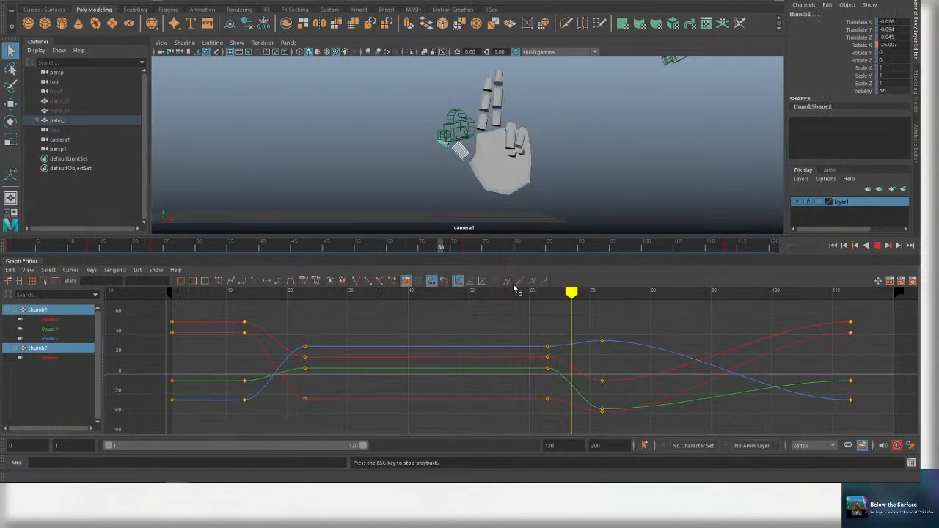
pyautogui.press('Escape')
# Key both thumb segments at frame 76, save the scene and move those new keys to frame 95.
pyautogui.moveTo(620, 292)
pyautogui.mouseDown()
pyautogui.moveTo(685, 292)
pyautogui.moveTo(595, 292)
pyautogui.moveTo(658, 298)
pyautogui.moveTo(639, 308)
pyautogui.moveTo(655, 309)
pyautogui.moveTo(579, 429)
pyautogui.mouseUp()
pyautogui.hotkey('ctrl', 's')
pyautogui.moveTo(609, 296)
pyautogui.mouseDown()
pyautogui.moveTo(621, 293)
pyautogui.moveTo(602, 293)
pyautogui.moveTo(628, 295)
pyautogui.mouseUp()
pyautogui.press('s')
pyautogui.keyDown('alt'); pyautogui.moveTo(680, 333); pyautogui.dragTo(587, 329, button='middle'); pyautogui.keyUp('alt')
pyautogui.hotkey('ctrl', 's')
pyautogui.moveTo(569, 307); pyautogui.dragTo(534, 400)
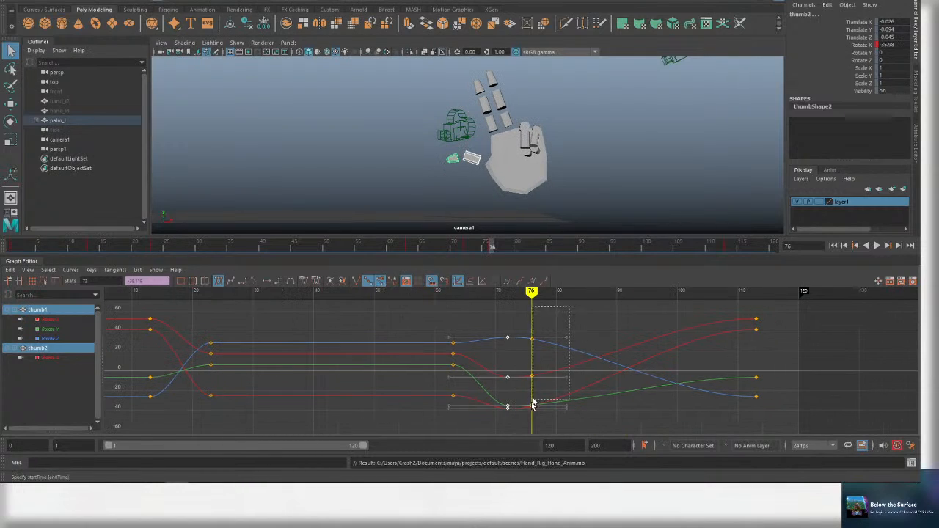
pyautogui.keyDown('shift'); pyautogui.moveTo(556, 376); pyautogui.dragTo(655, 374, button='middle'); pyautogui.keyUp('shift')
# Play back the full hand animation from frame 1 to review the thumb hold, and save the scene.
pyautogui.moveTo(535, 305)
pyautogui.mouseDown()
pyautogui.moveTo(562, 293)
pyautogui.moveTo(709, 293)
pyautogui.moveTo(428, 293)
pyautogui.moveTo(445, 294)
pyautogui.mouseUp()
pyautogui.scroll(-5, 432, 338)
pyautogui.hotkey('alt', 'shift', 'v')
pyautogui.hotkey('alt', 'v')
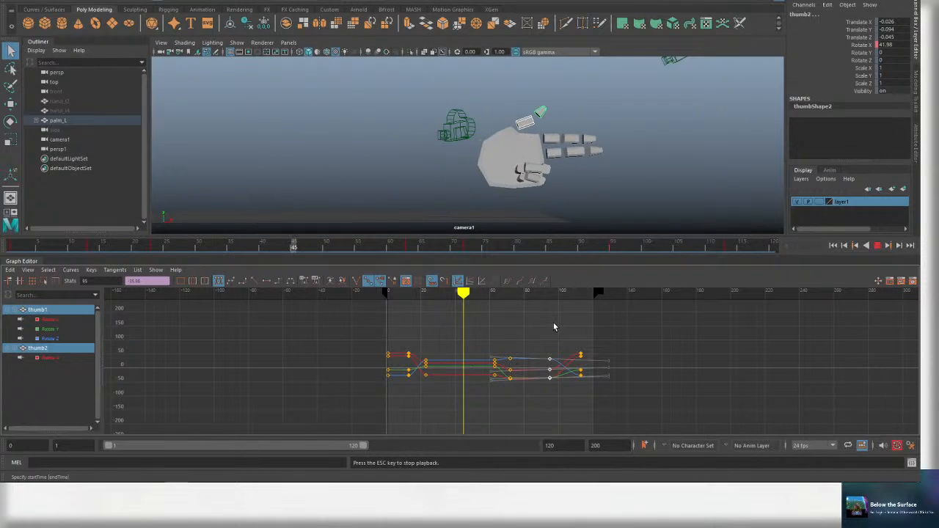
pyautogui.click(166, 246)
pyautogui.hotkey('ctrl', 's')
pyautogui.hotkey('alt', 'shift', 'v')
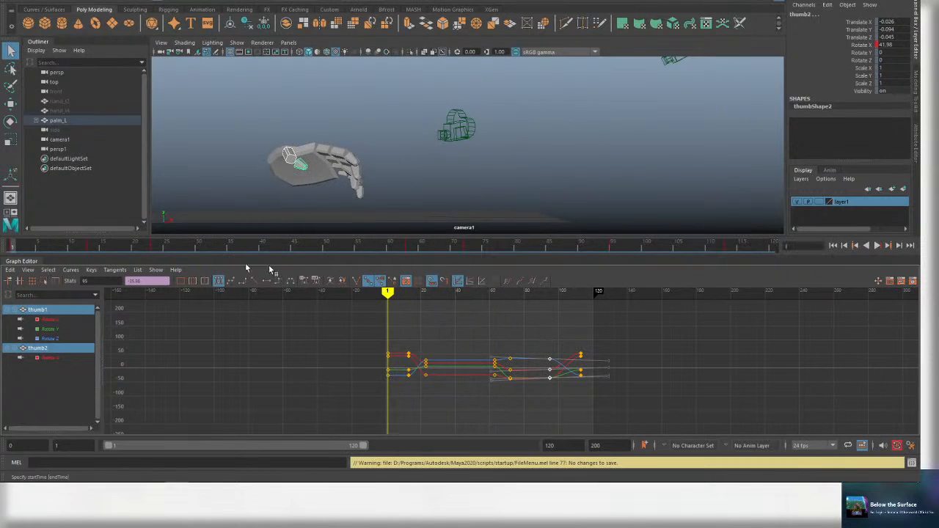
pyautogui.hotkey('alt', 'v')
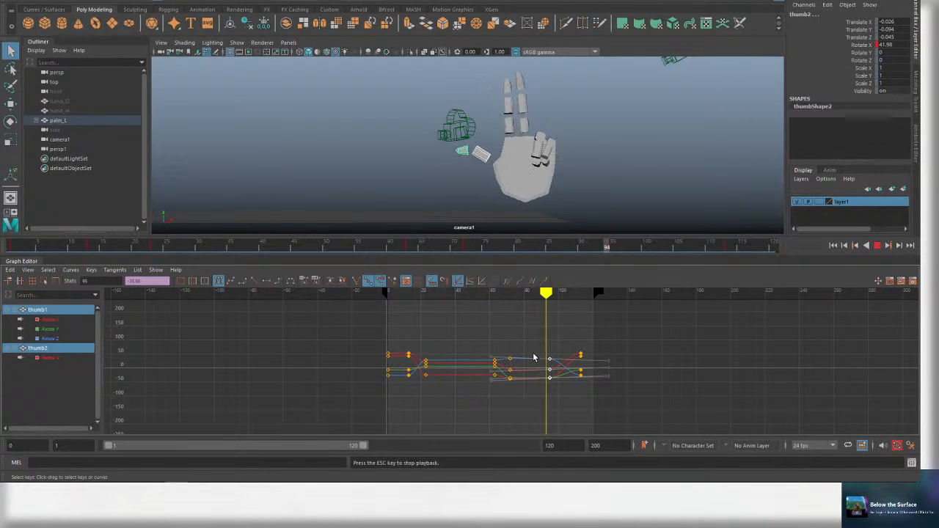
pyautogui.press('Escape')
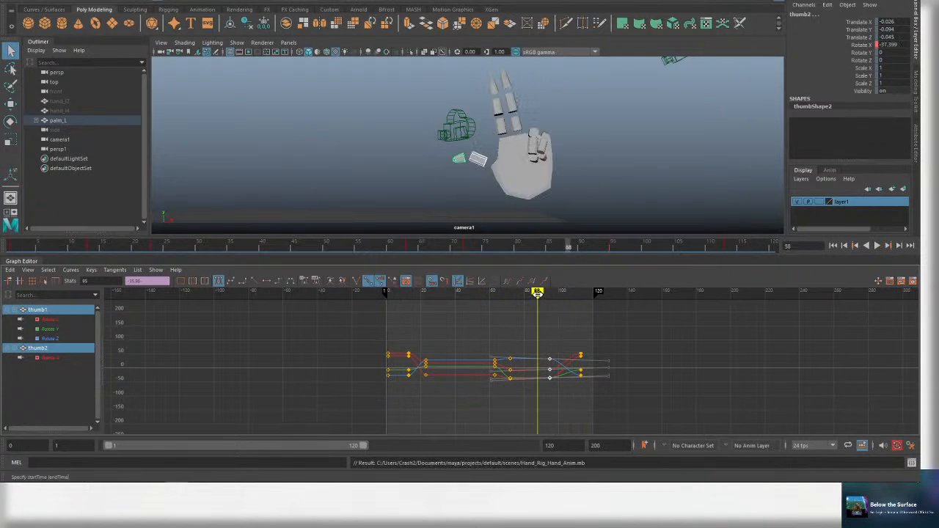
# Select the palm, replay its motion to check the timing, stop at frame 93 and save the scene.
pyautogui.click(523, 169)
pyautogui.keyDown('alt'); pyautogui.moveTo(666, 366); pyautogui.dragTo(557, 368, button='middle'); pyautogui.keyUp('alt')
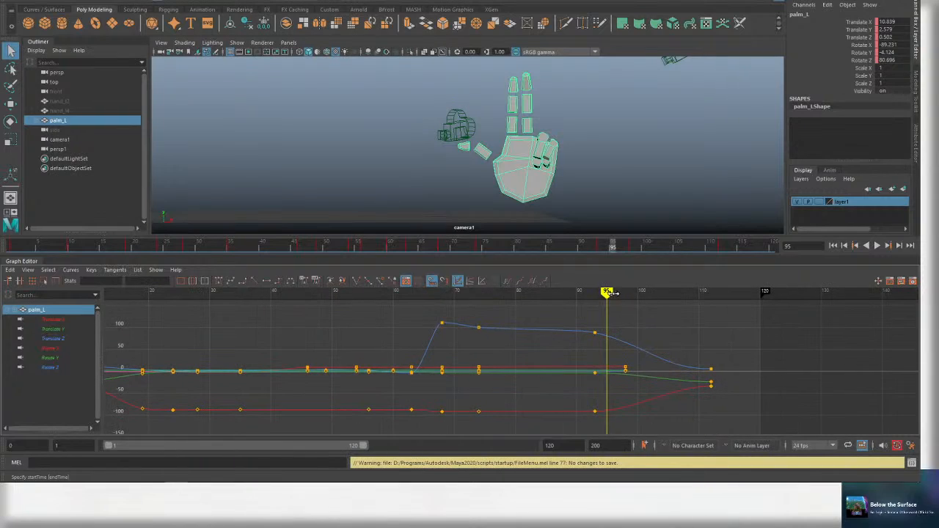
pyautogui.moveTo(607, 294); pyautogui.dragTo(577, 294)
pyautogui.hotkey('alt', 'v')
pyautogui.hotkey('alt', 'v')
pyautogui.moveTo(443, 293); pyautogui.dragTo(594, 289)
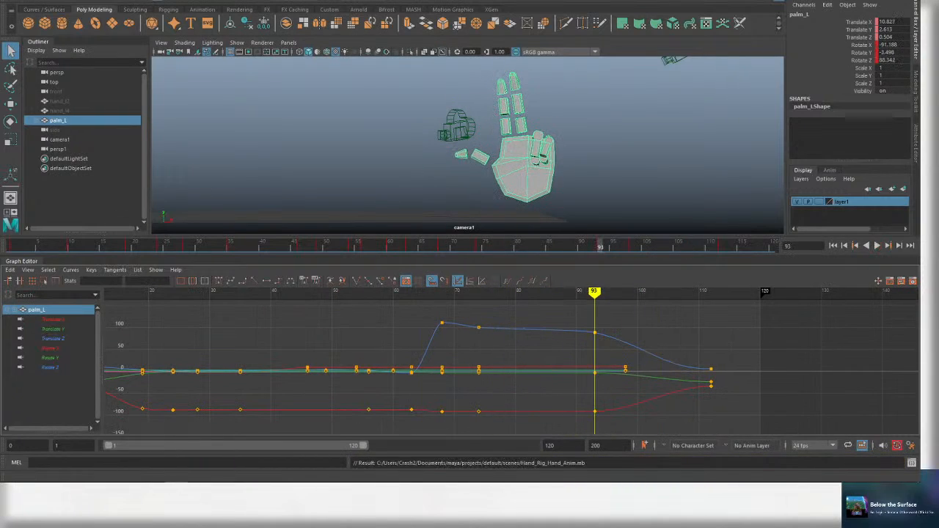
pyautogui.hotkey('ctrl', 's')
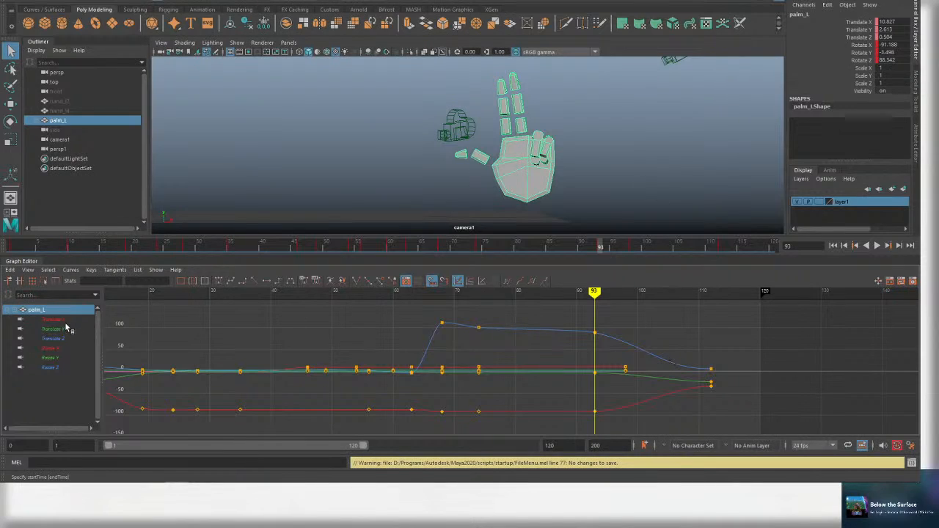
# Examine the palm's animation curves around frame 112, play back the motion from frame 75 and save the scene.
pyautogui.moveTo(595, 307)
pyautogui.mouseDown()
pyautogui.moveTo(484, 307)
pyautogui.moveTo(593, 307)
pyautogui.moveTo(711, 326)
pyautogui.mouseUp()
pyautogui.keyDown('alt'); pyautogui.moveTo(737, 340); pyautogui.dragTo(604, 344, button='middle'); pyautogui.keyUp('alt')
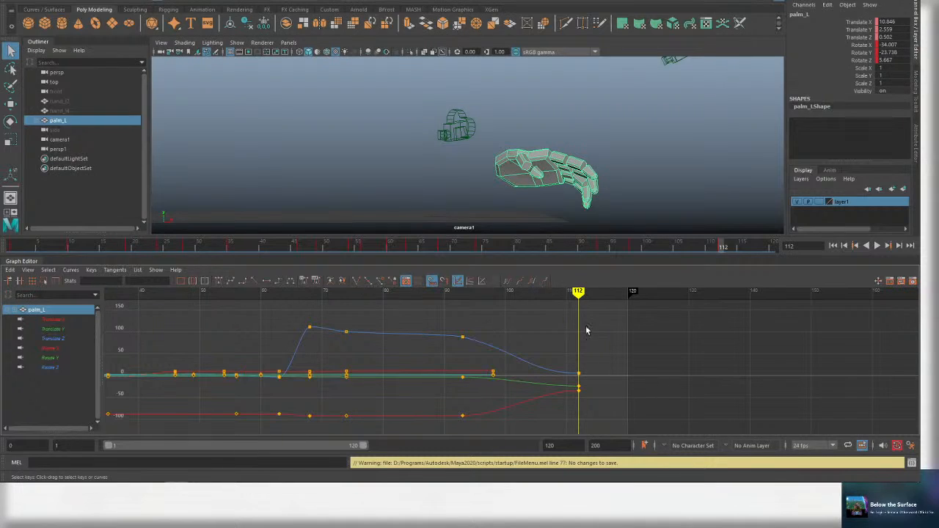
pyautogui.keyDown('alt'); pyautogui.moveTo(636, 327); pyautogui.dragTo(608, 327, button='right'); pyautogui.keyUp('alt')
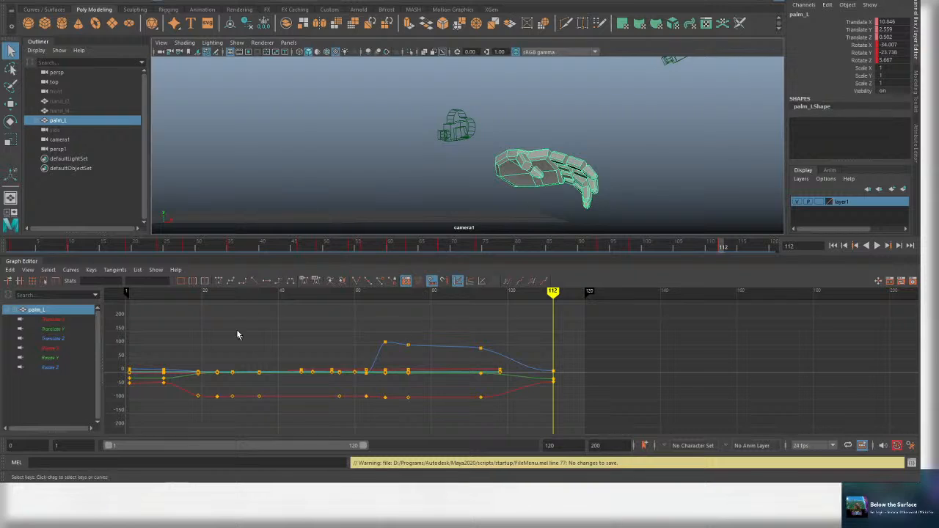
pyautogui.scroll(-1, 566, 341)
pyautogui.scroll(2, 567, 341)
pyautogui.keyDown('alt'); pyautogui.moveTo(609, 349); pyautogui.dragTo(492, 344, button='middle'); pyautogui.keyUp('alt')
pyautogui.scroll(-1, 491, 344)
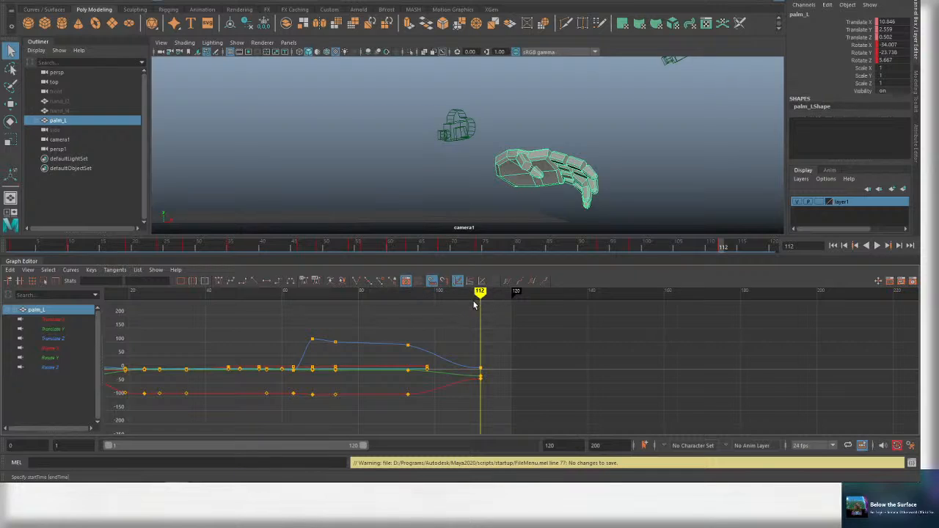
pyautogui.moveTo(467, 294); pyautogui.dragTo(340, 294)
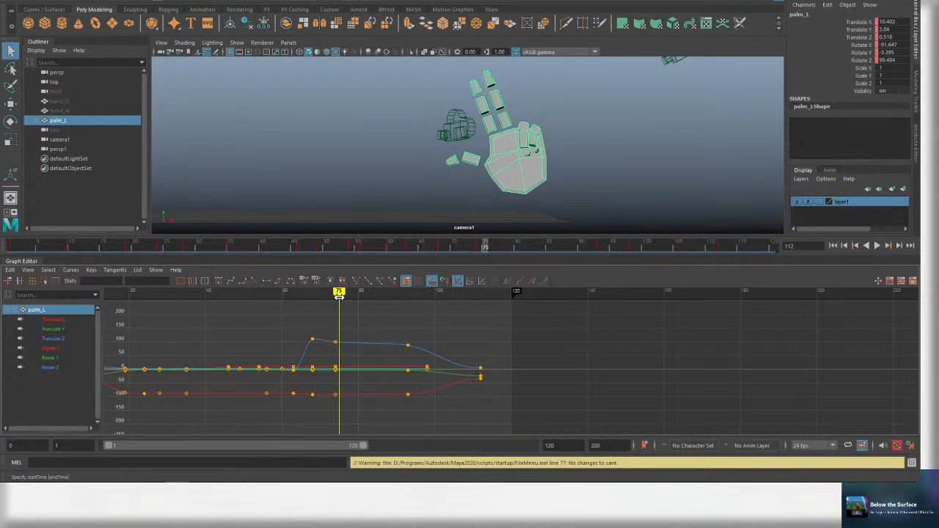
pyautogui.hotkey('alt', 'v')
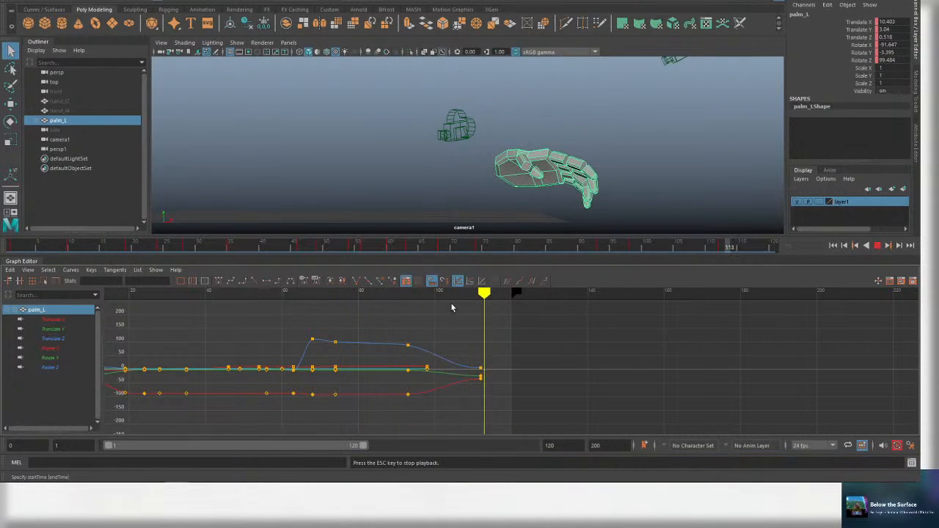
pyautogui.hotkey('alt', 'v')
pyautogui.scroll(-3, 487, 308)
pyautogui.hotkey('ctrl', 's')
# Play back the palm animation from frame 1, stop at frame 53 and save the scene.
pyautogui.moveTo(504, 294); pyautogui.dragTo(400, 294)
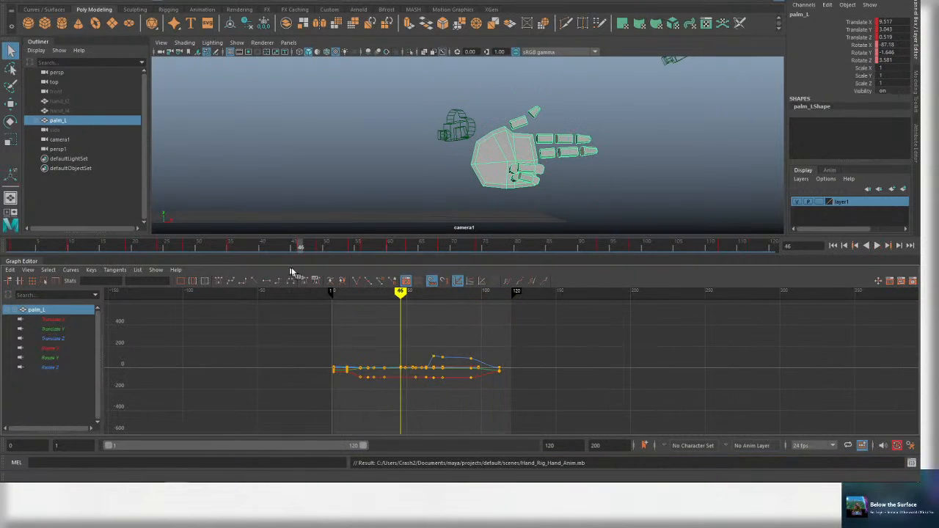
pyautogui.hotkey('alt', 'shift', 'v')
pyautogui.hotkey('alt', 'v')
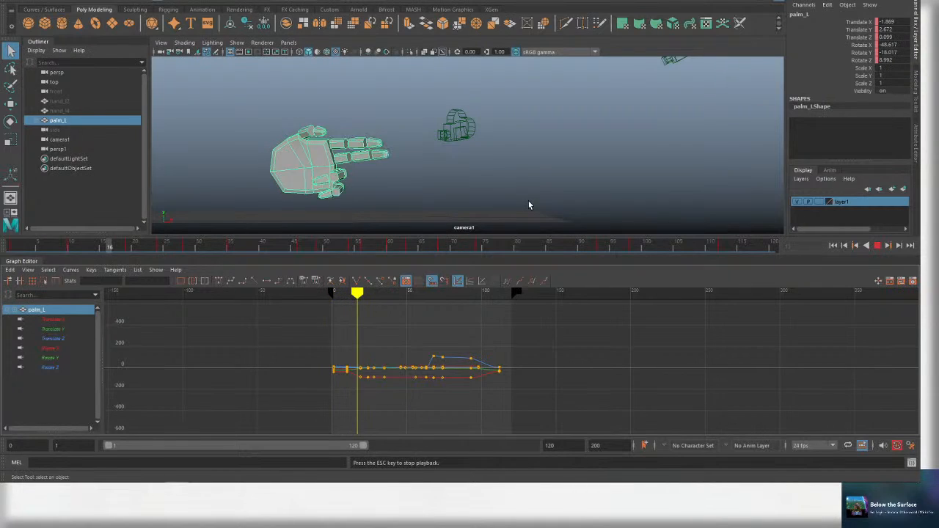
pyautogui.hotkey('alt', 'v')
pyautogui.hotkey('ctrl', 's')
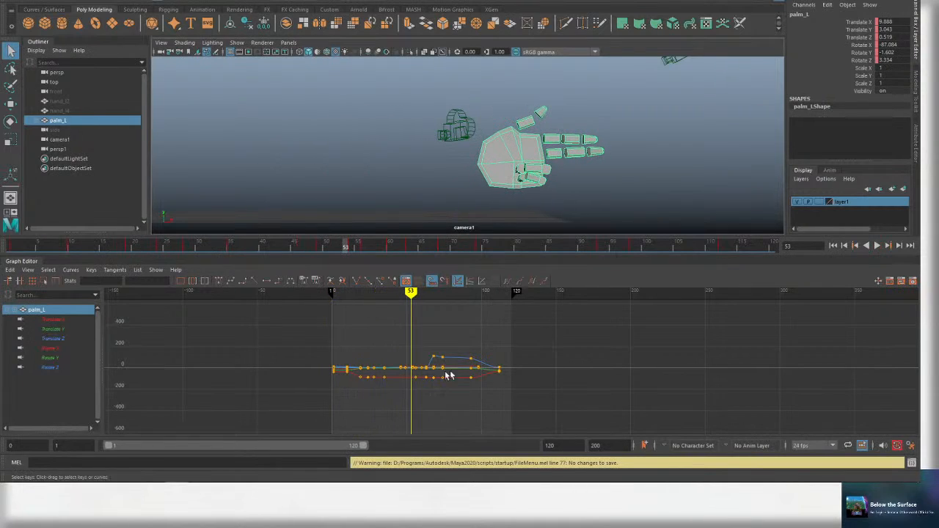
# Replay the palm's swing and return, restarting from frames 55 and 78 to check the timing.
pyautogui.scroll(3, 449, 375)
pyautogui.hotkey('alt', 'v')
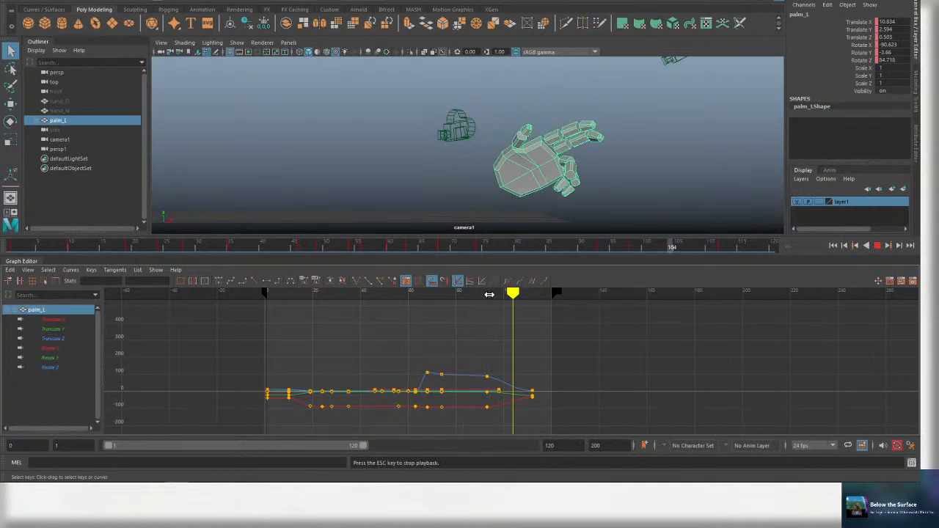
pyautogui.moveTo(490, 294)
pyautogui.mouseDown()
pyautogui.moveTo(537, 294)
pyautogui.moveTo(397, 293)
pyautogui.mouseUp()
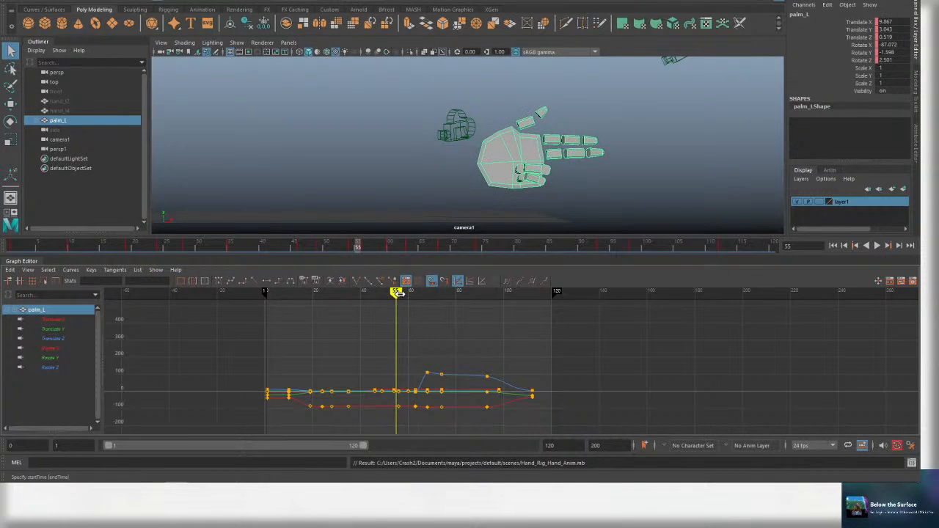
pyautogui.hotkey('alt', 'v')
pyautogui.press('Escape')
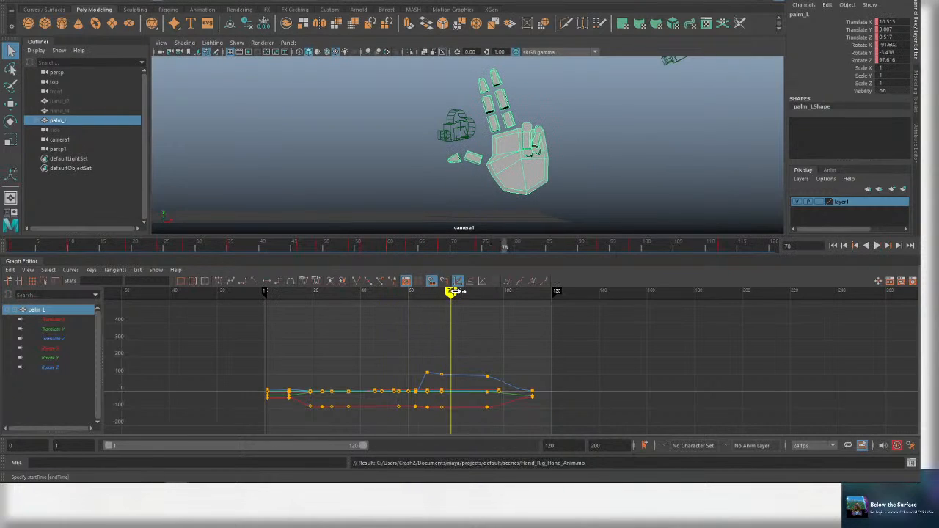
pyautogui.hotkey('alt', 'v')
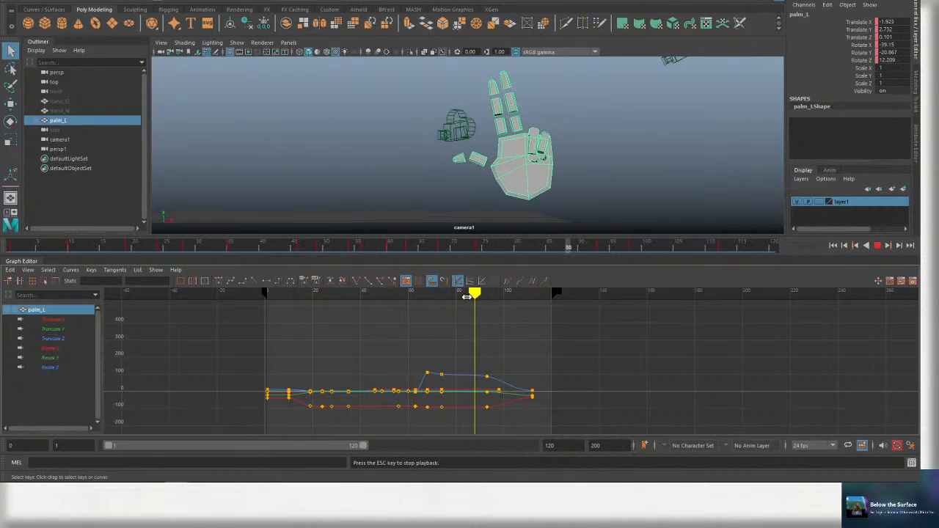
pyautogui.scroll(5, 540, 323)
pyautogui.press('Escape')
# Key the palm's rotation at frame 118, rotate it at frame 112 to X -30.155, Y -23.762, Z 1.625, and save the scene.
pyautogui.press('e')
pyautogui.moveTo(536, 420)
pyautogui.keyDown('alt'); pyautogui.mouseDown(button='middle')
pyautogui.moveTo(537, 360)
pyautogui.moveTo(487, 347)
pyautogui.mouseUp(button='middle'); pyautogui.keyUp('alt')
pyautogui.hotkey('ctrl', 's')
pyautogui.moveTo(506, 292); pyautogui.dragTo(559, 295)
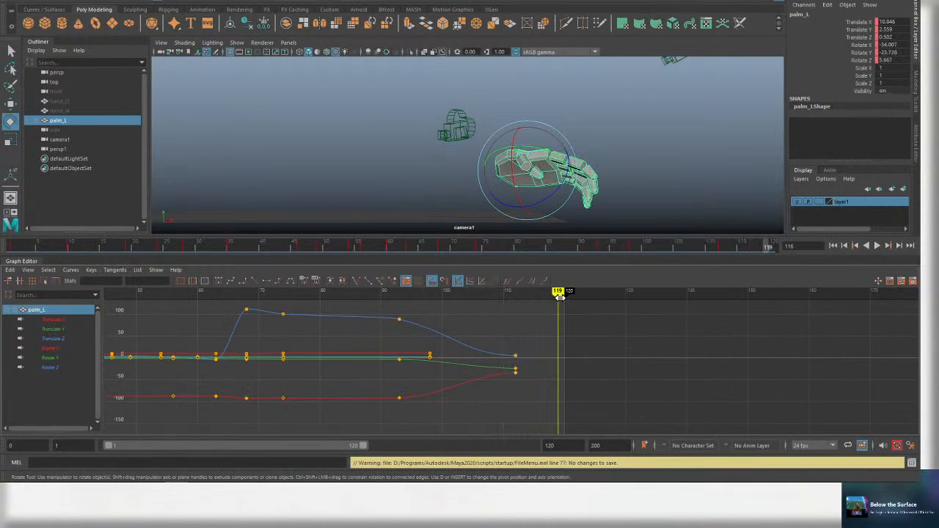
pyautogui.press('s')
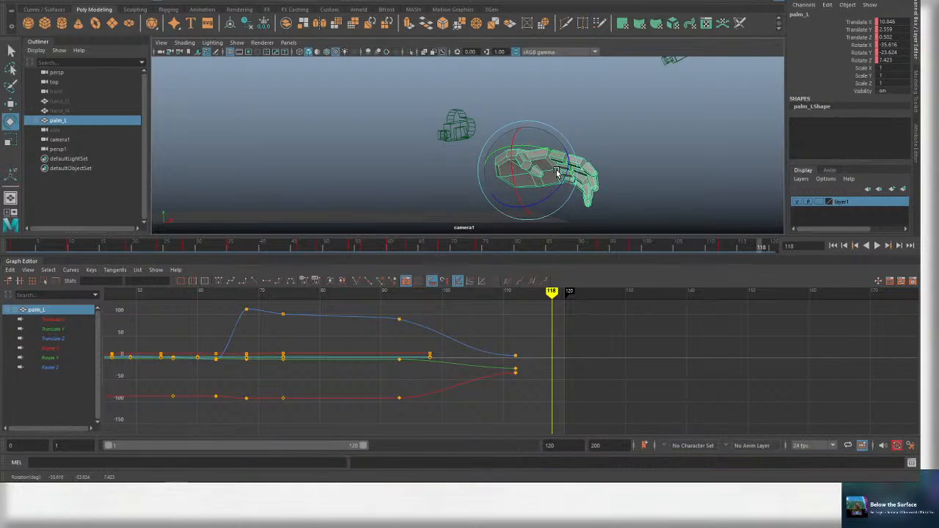
pyautogui.press(',')
pyautogui.press('w')
pyautogui.hotkey('ctrl', 's')
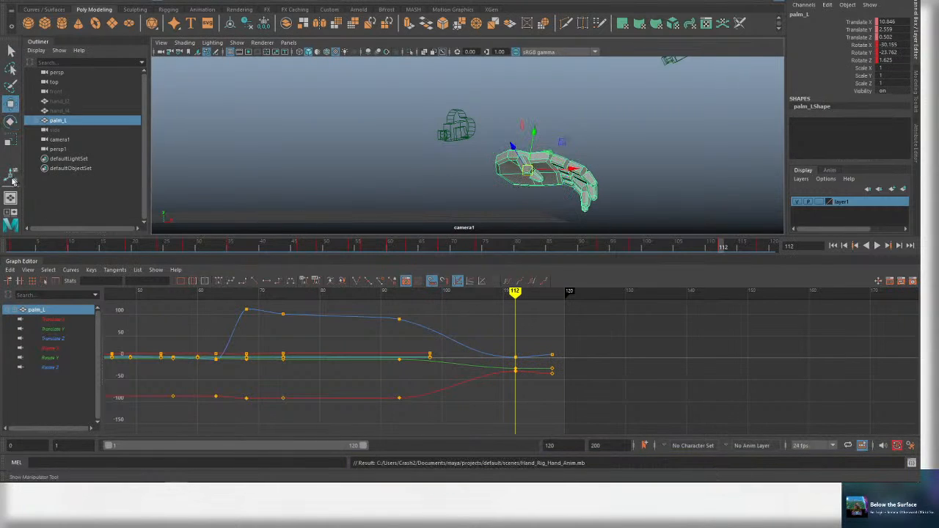
# Isolate the palm's translate curves, undo the move at frame 112, and key a slightly lower palm position at frame 113.
pyautogui.click(60, 338)
pyautogui.keyDown('shift'); pyautogui.click(63, 318); pyautogui.keyUp('shift')
pyautogui.hotkey('ctrl', 's')
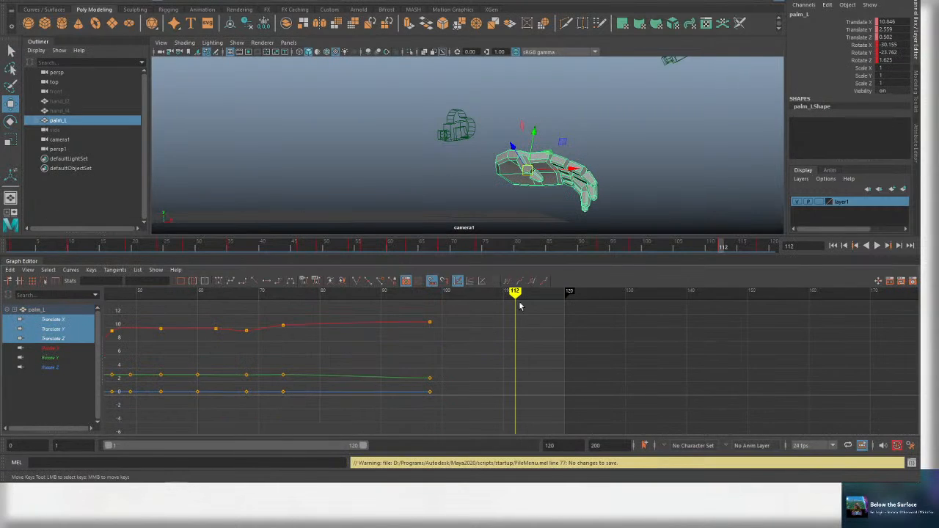
pyautogui.hotkey('ctrl', 'z')
pyautogui.moveTo(515, 292)
pyautogui.mouseDown()
pyautogui.moveTo(472, 292)
pyautogui.moveTo(521, 296)
pyautogui.mouseUp()
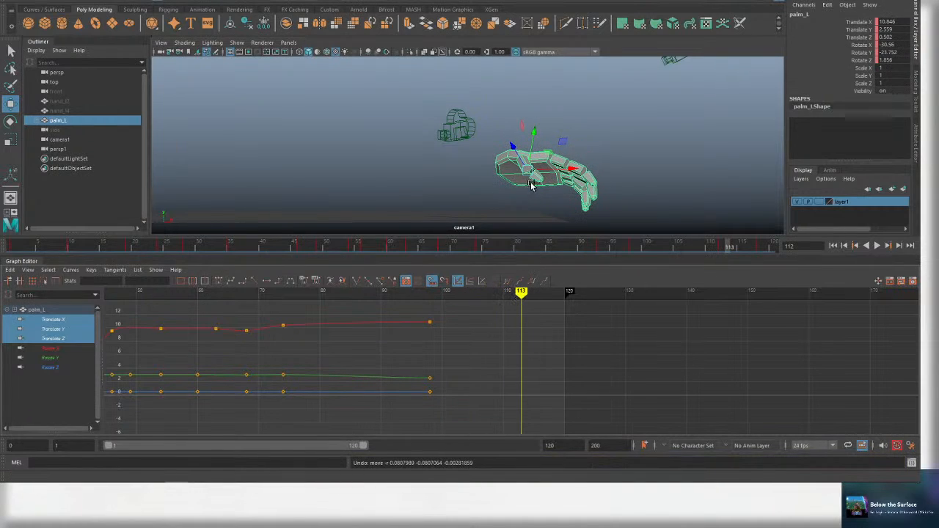
pyautogui.moveTo(527, 170); pyautogui.dragTo(530, 173)
pyautogui.hotkey('shift', 'w')
pyautogui.moveTo(433, 297); pyautogui.dragTo(540, 307)
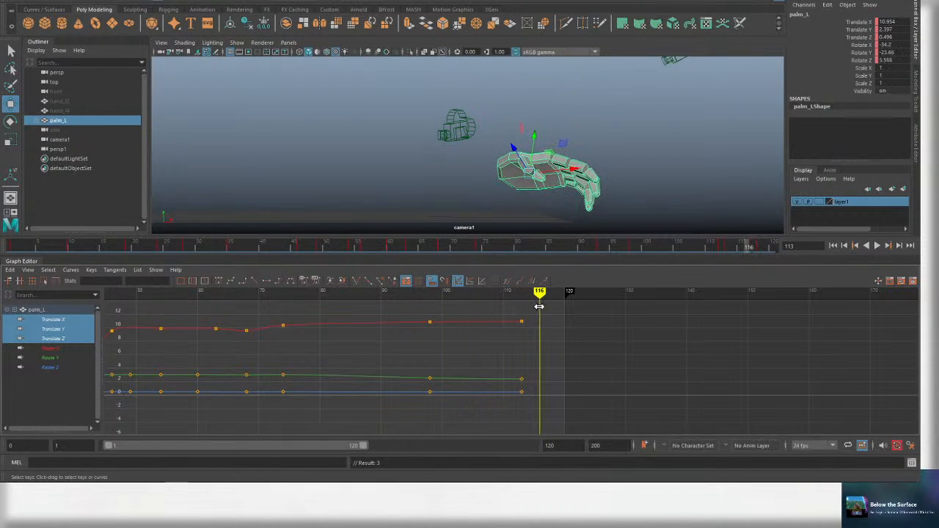
# Copy the palm's translate keys from frame 98 to frame 119 and play back the result.
pyautogui.moveTo(425, 361); pyautogui.dragTo(416, 405)
pyautogui.hotkey('ctrl', 'c')
pyautogui.moveTo(542, 293)
pyautogui.mouseDown()
pyautogui.moveTo(559, 295)
pyautogui.moveTo(340, 302)
pyautogui.mouseUp()
pyautogui.hotkey('ctrl', 'v')
pyautogui.hotkey('alt', 'v')
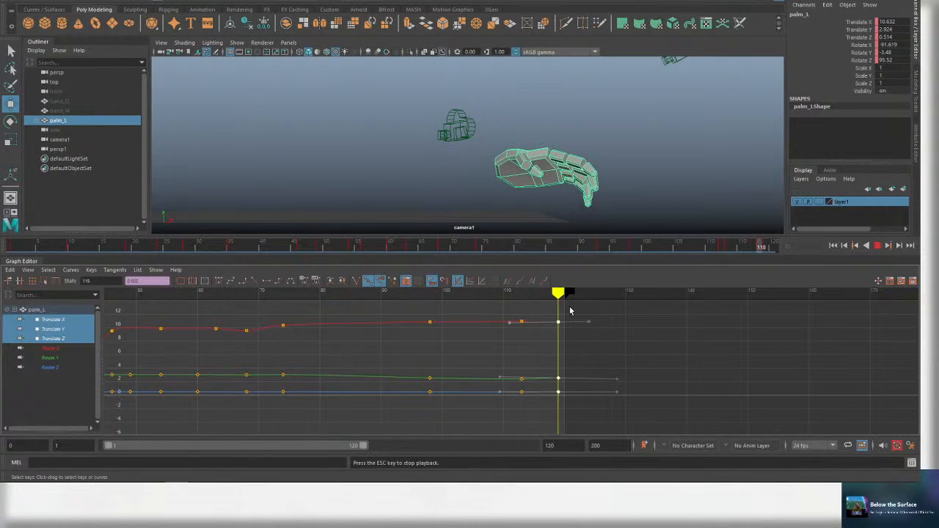
pyautogui.press('Escape')
# Apply spline tangents to the palm's translate keys at frames 98, 113 and 119, and save the scene.
pyautogui.moveTo(417, 313); pyautogui.dragTo(571, 398)
pyautogui.hotkey('ctrl', 's')
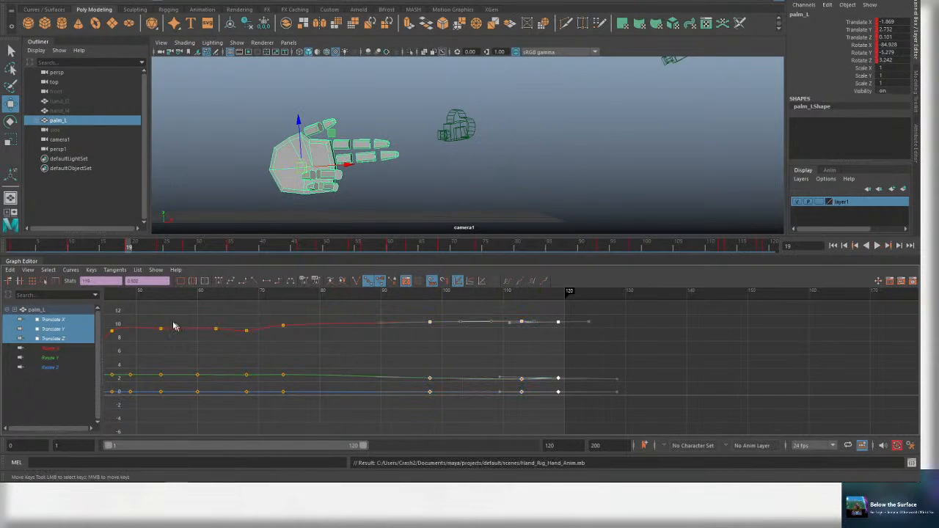
pyautogui.press('a')
pyautogui.hotkey('ctrl', 's')
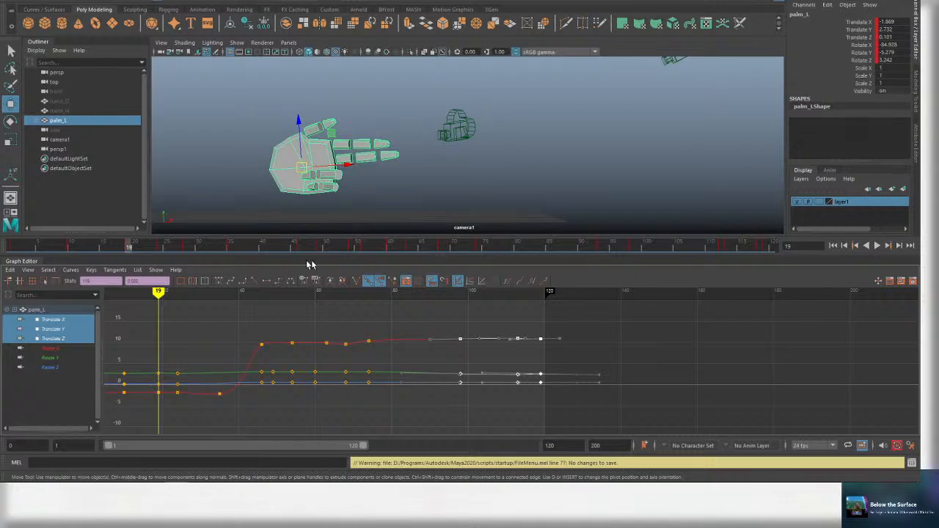
pyautogui.click(232, 282)
pyautogui.click(407, 293)
pyautogui.click(459, 325)
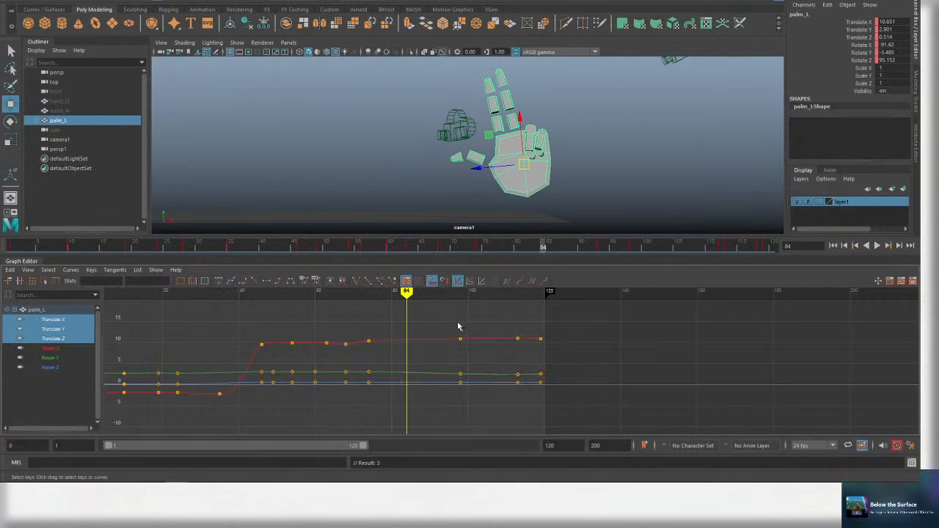
# Play back the palm's return, extend the playback range to end at frame 141, and save the scene.
pyautogui.hotkey('alt', 'v')
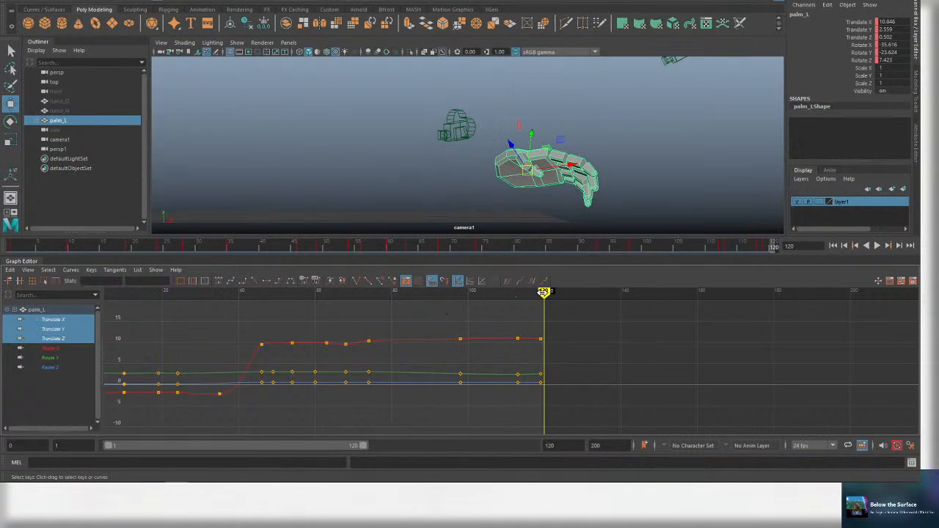
pyautogui.hotkey('ctrl', 's')
pyautogui.moveTo(547, 294)
pyautogui.mouseDown()
pyautogui.moveTo(477, 292)
pyautogui.moveTo(628, 296)
pyautogui.moveTo(403, 296)
pyautogui.moveTo(432, 297)
pyautogui.mouseUp()
pyautogui.hotkey('ctrl', 's')
pyautogui.hotkey('alt', 'v')
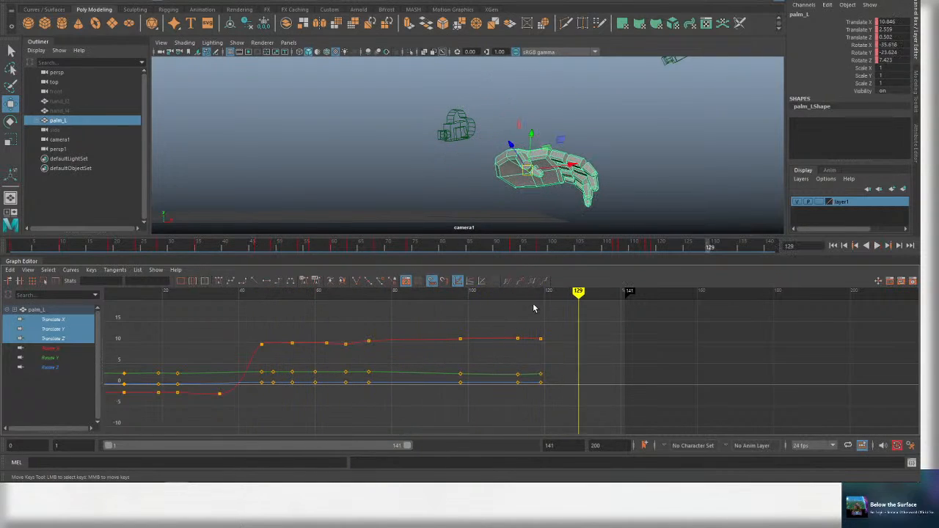
pyautogui.moveTo(406, 295); pyautogui.dragTo(414, 297)
pyautogui.hotkey('ctrl', 's')
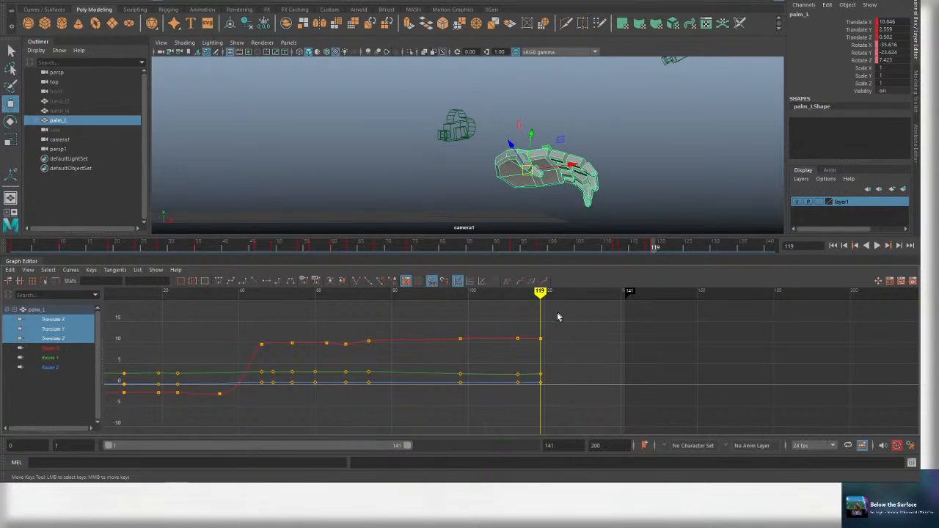
# Across all palm translate and rotate curves, shift the final keys five frames later and the preceding keys three frames later.
pyautogui.click(498, 296)
pyautogui.moveTo(503, 306)
pyautogui.mouseDown()
pyautogui.moveTo(522, 305)
pyautogui.moveTo(561, 411)
pyautogui.mouseUp()
pyautogui.hotkey('ctrl', 's')
pyautogui.moveTo(544, 314); pyautogui.dragTo(541, 416)
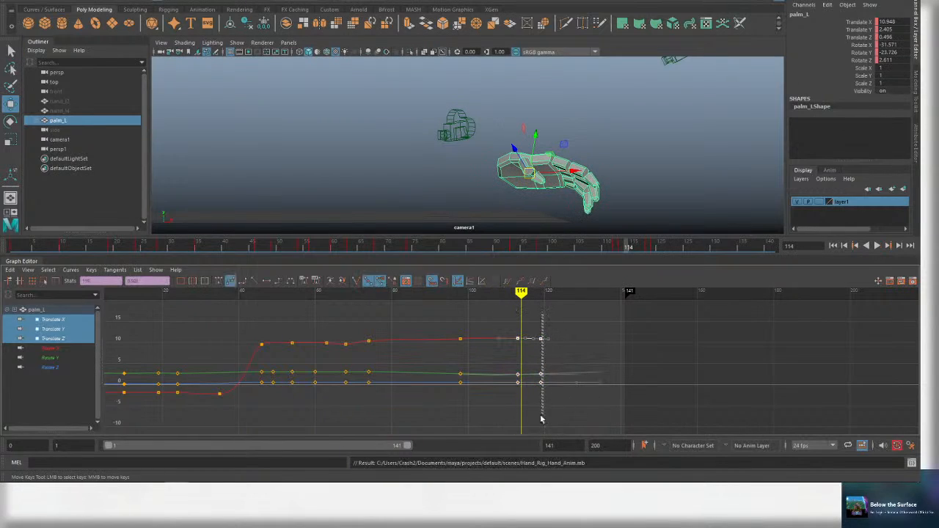
pyautogui.keyDown('shift'); pyautogui.click(51, 367); pyautogui.keyUp('shift')
pyautogui.hotkey('ctrl', 's')
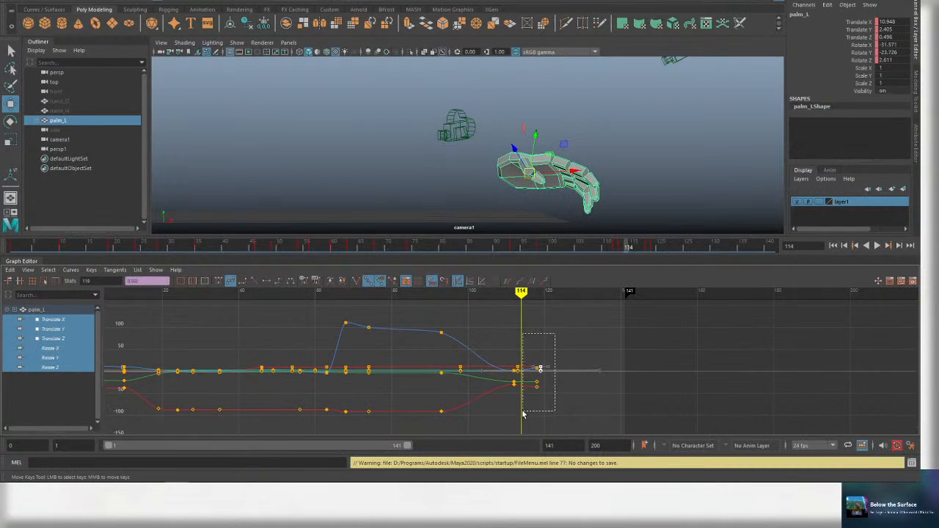
pyautogui.moveTo(543, 401); pyautogui.dragTo(562, 400, button='middle')
pyautogui.hotkey('ctrl', 's')
pyautogui.moveTo(530, 342); pyautogui.dragTo(513, 404)
pyautogui.moveTo(516, 404); pyautogui.dragTo(529, 400, button='middle')
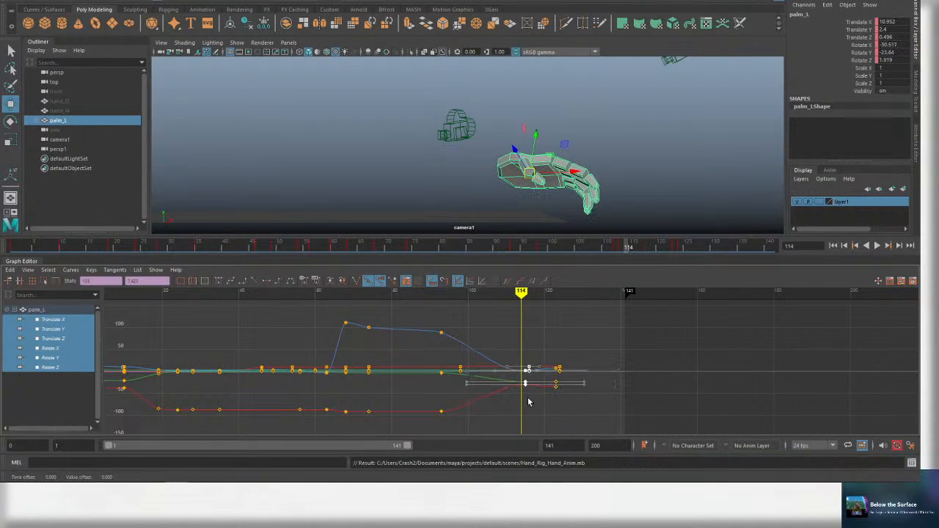
# Play back the retimed palm motion, save the scene and return to the settling keys near frame 116.
pyautogui.click(499, 296)
pyautogui.hotkey('alt', 'v')
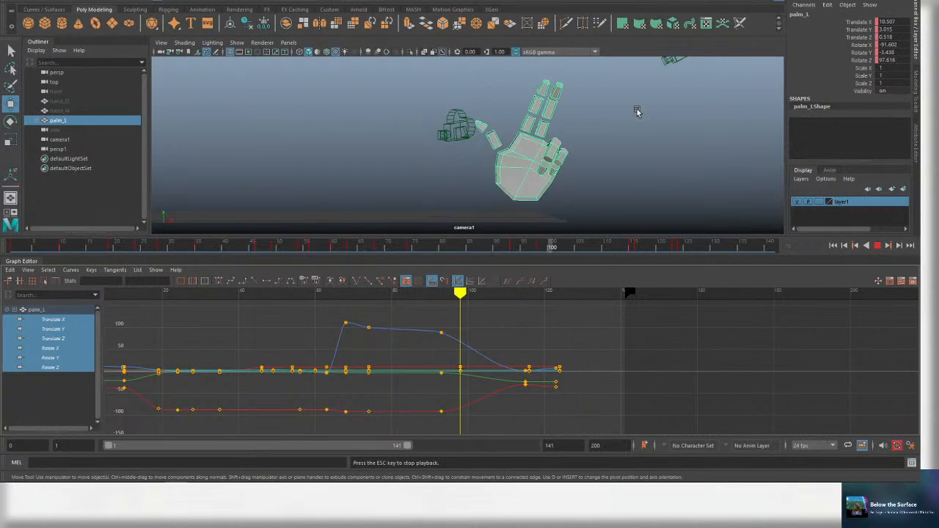
pyautogui.hotkey('ctrl', 's')
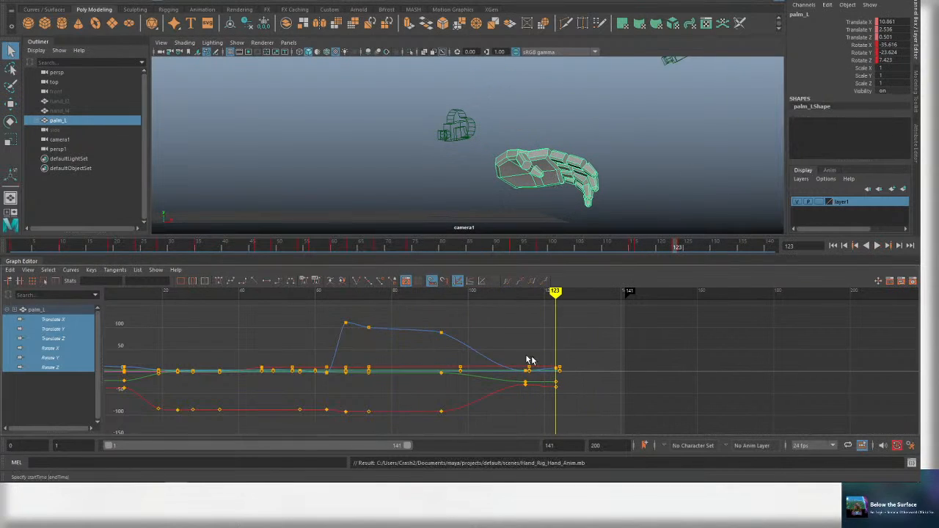
pyautogui.hotkey('alt', 'v')
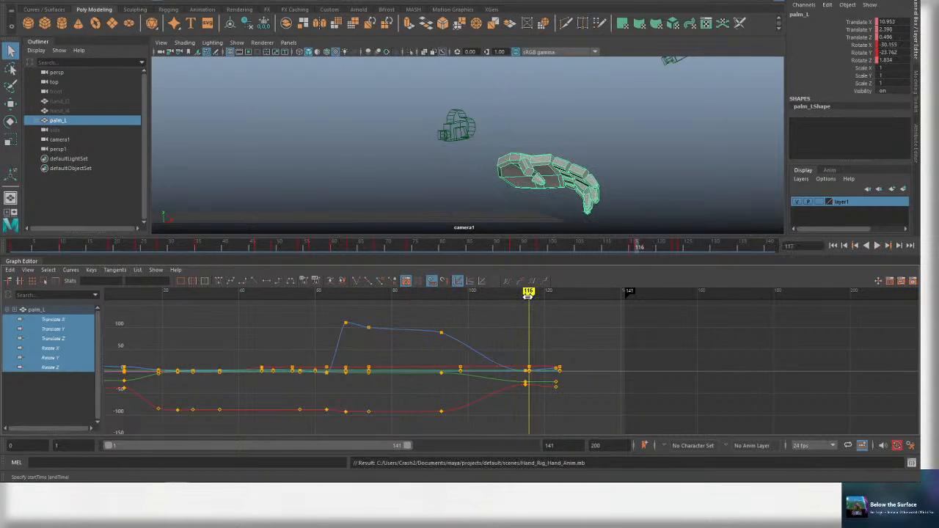
pyautogui.click(528, 292)
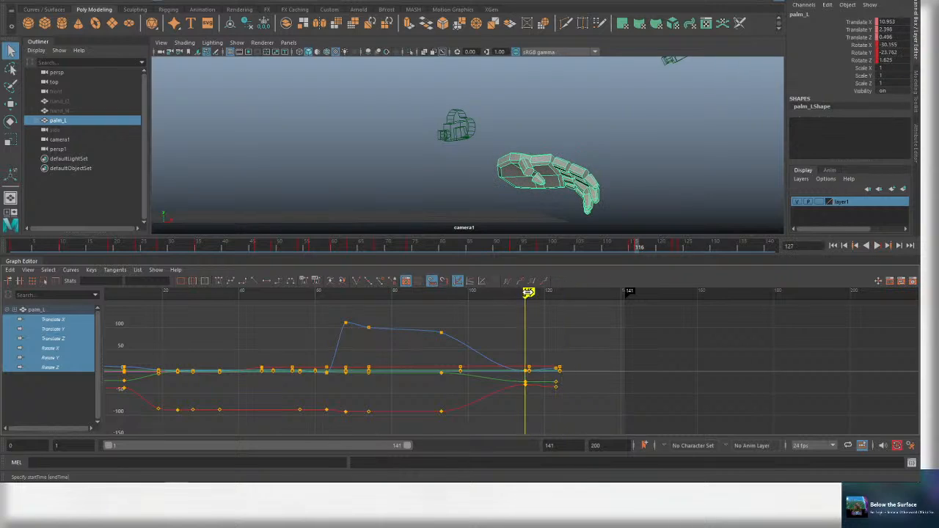
# Isolate the palm's rotate curves and rotate the palm at frame 115 to about X -32, Y -24.9, Z 3.1, replaying the motion.
pyautogui.scroll(5, 572, 369)
pyautogui.hotkey('ctrl', 's')
pyautogui.keyDown('alt'); pyautogui.moveTo(581, 365); pyautogui.dragTo(532, 343, button='middle'); pyautogui.keyUp('alt')
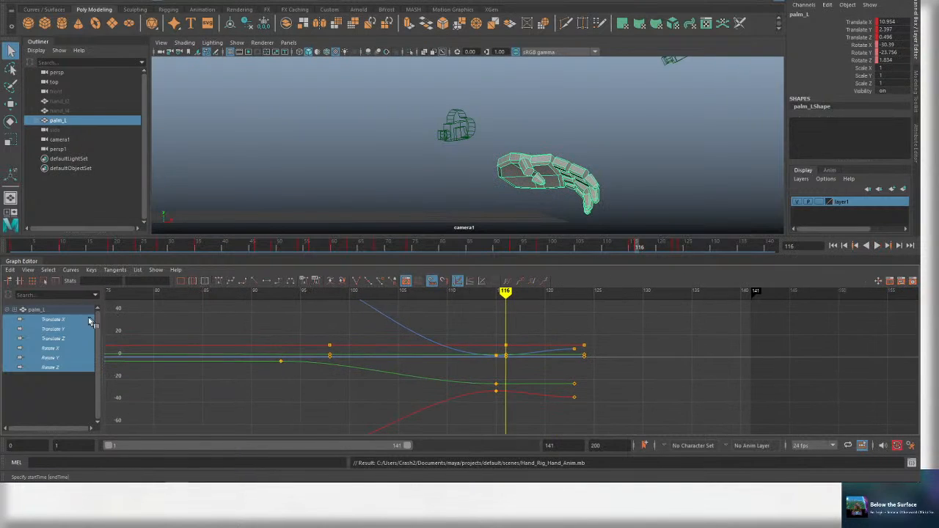
pyautogui.click(68, 338)
pyautogui.click(71, 348)
pyautogui.keyDown('shift'); pyautogui.click(73, 367); pyautogui.keyUp('shift')
pyautogui.hotkey('ctrl', 's')
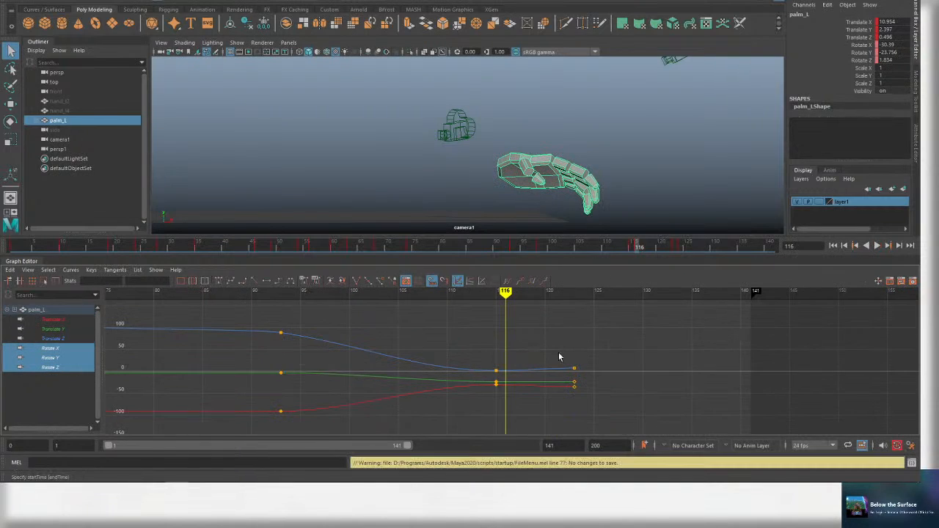
pyautogui.press('e')
pyautogui.hotkey('alt', 'v')
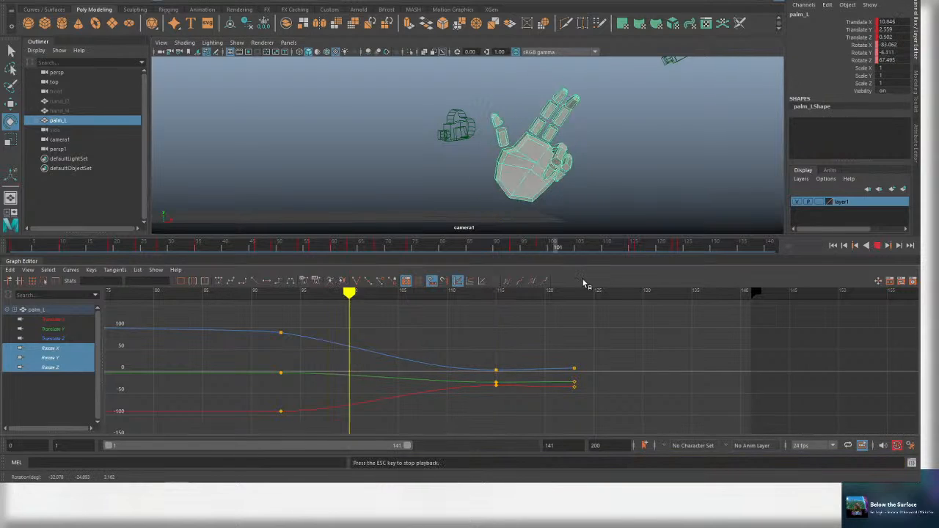
# Replace the palm's final rotate keys with the ones at frame 118, moved out to frame 128, and save the scene.
pyautogui.moveTo(478, 292); pyautogui.dragTo(527, 305)
pyautogui.moveTo(572, 411); pyautogui.dragTo(573, 411)
pyautogui.press('Delete')
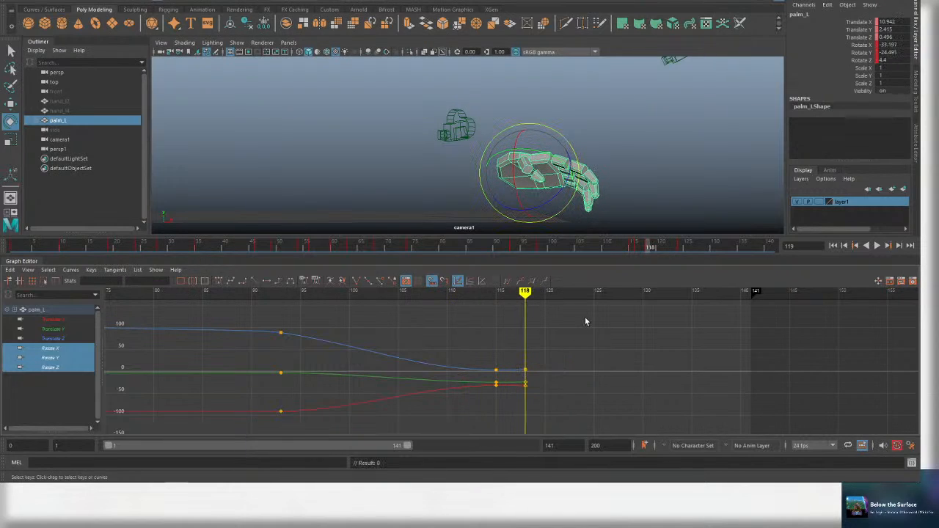
pyautogui.keyDown('shift'); pyautogui.moveTo(536, 385); pyautogui.dragTo(628, 366, button='middle'); pyautogui.keyUp('shift')
pyautogui.hotkey('ctrl', 's')
pyautogui.hotkey('ctrl', 's')
# Play back the hand animation to check the retimed palm settle, stop at frame 99 and save the scene.
pyautogui.scroll(-2, 559, 336)
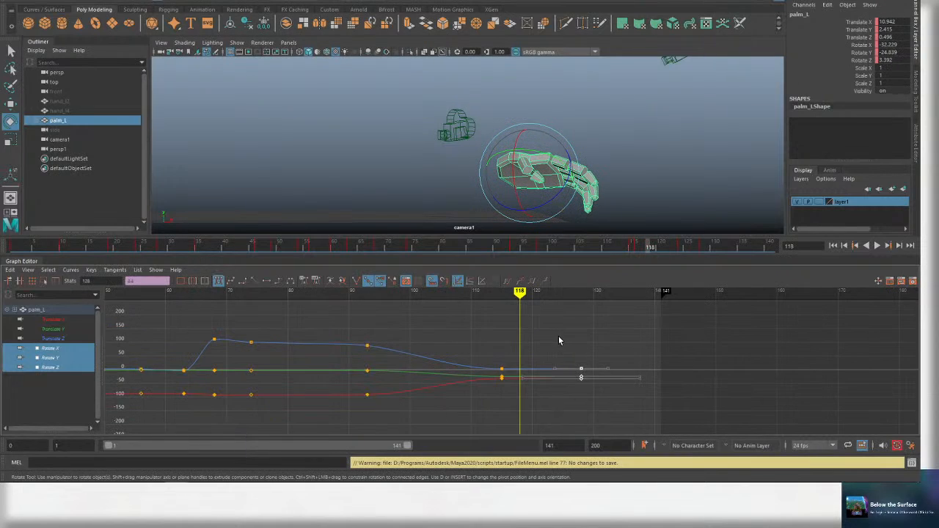
pyautogui.keyDown('alt'); pyautogui.moveTo(594, 339); pyautogui.dragTo(574, 360, button='middle'); pyautogui.keyUp('alt')
pyautogui.scroll(-2, 547, 359)
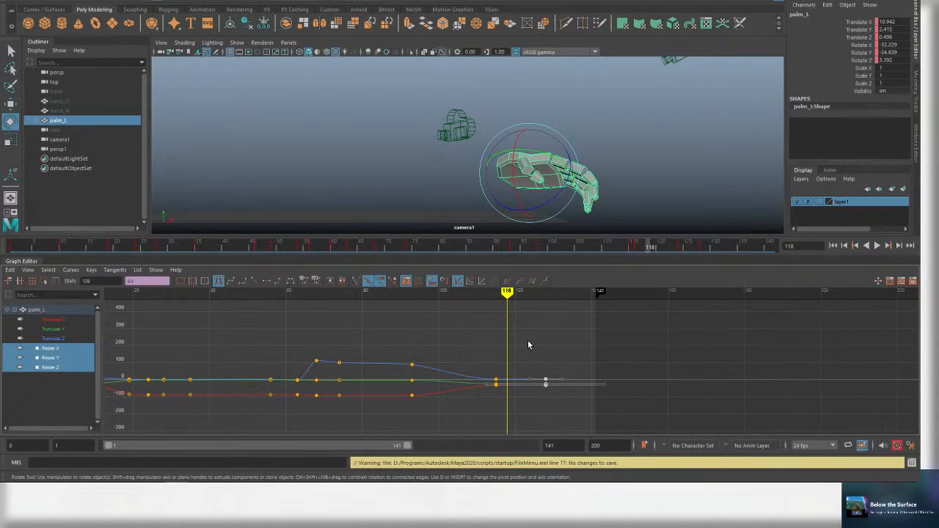
pyautogui.hotkey('alt', 'v')
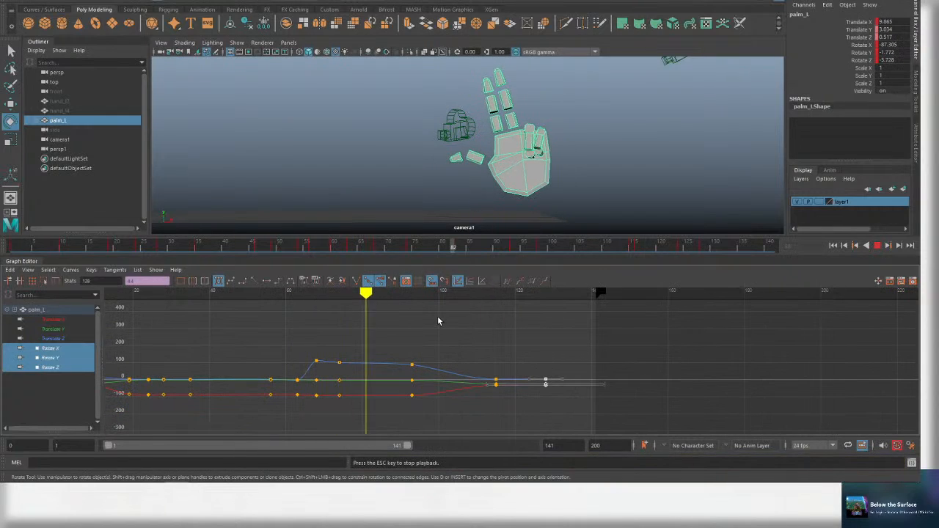
pyautogui.keyDown('alt'); pyautogui.moveTo(519, 344); pyautogui.dragTo(536, 319, button='middle'); pyautogui.keyUp('alt')
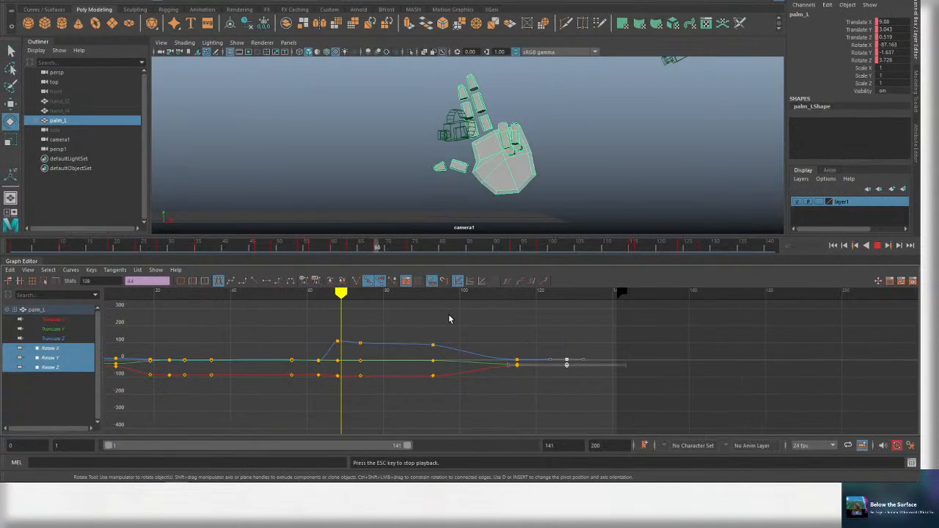
pyautogui.press('Escape')
pyautogui.hotkey('ctrl', 's')
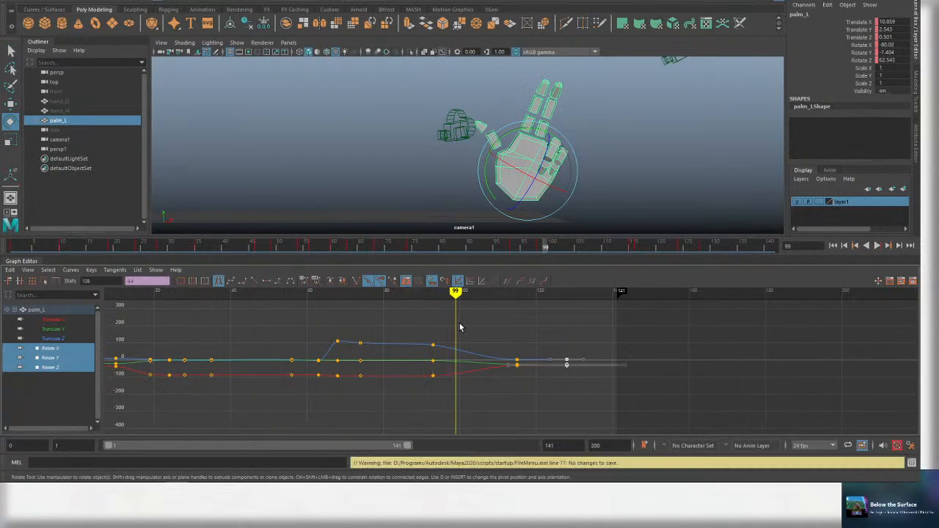
# Deselect the keys, examine the palm's rotate curves over the whole range and check the returning pose at frame 103.
pyautogui.scroll(-3, 460, 328)
pyautogui.keyDown('alt'); pyautogui.moveTo(439, 331); pyautogui.dragTo(465, 332, button='middle'); pyautogui.keyUp('alt')
pyautogui.scroll(3, 545, 341)
pyautogui.scroll(-3, 545, 324)
pyautogui.click(510, 323)
pyautogui.scroll(3, 479, 333)
pyautogui.scroll(-3, 475, 335)
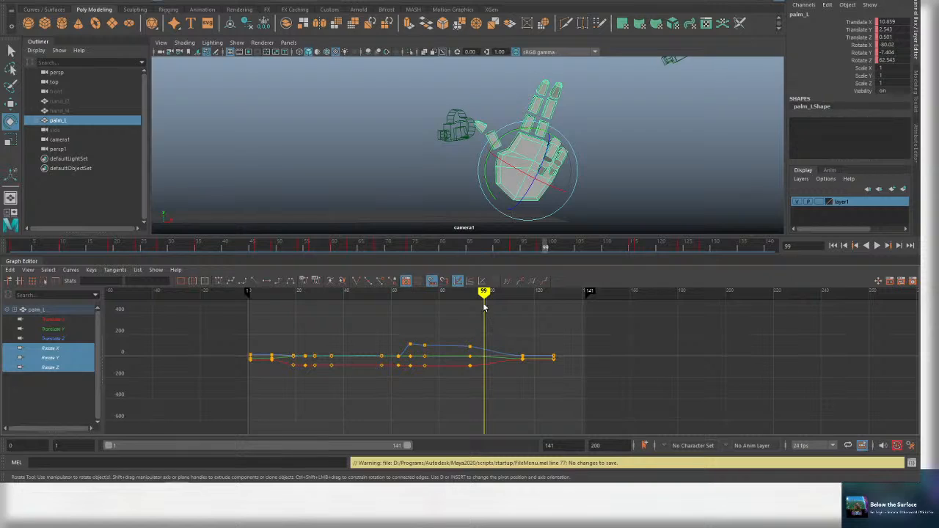
pyautogui.moveTo(484, 308); pyautogui.dragTo(494, 301)
pyautogui.scroll(3, 511, 332)
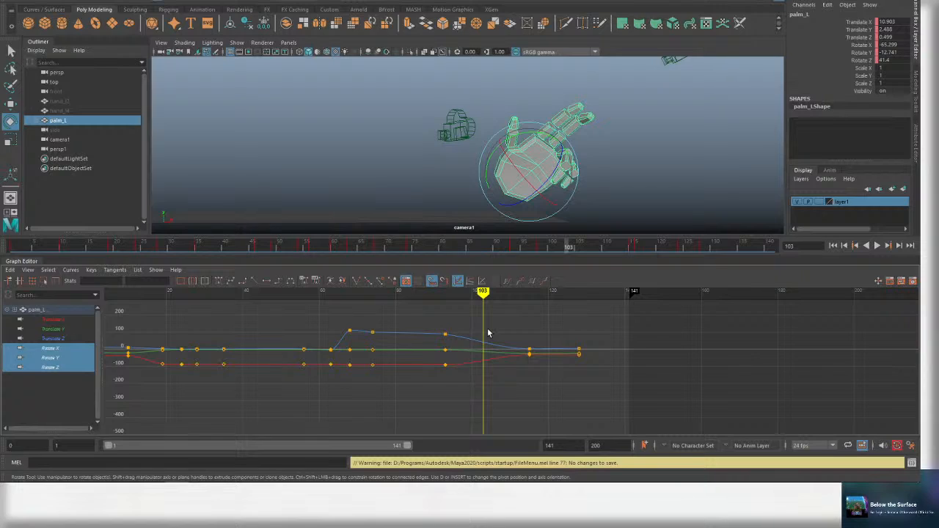
pyautogui.scroll(-4, 506, 354)
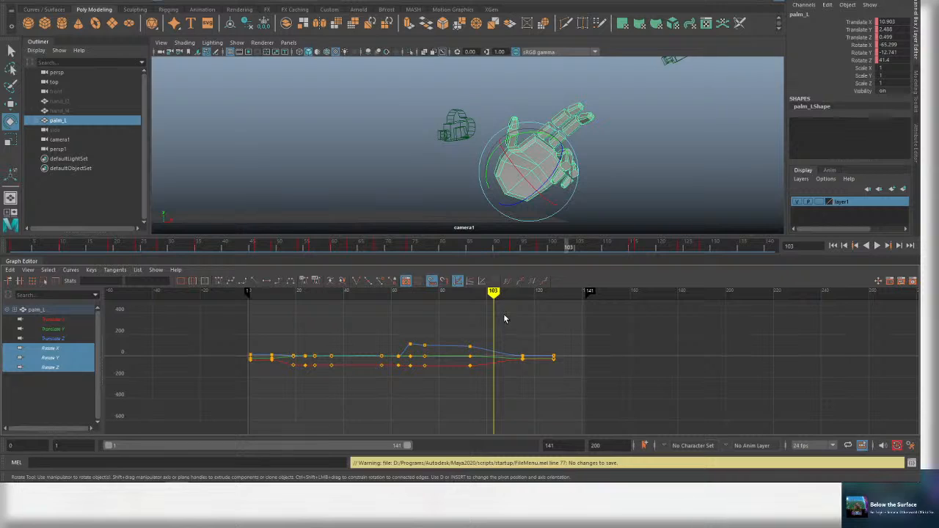
pyautogui.scroll(3, 506, 322)
pyautogui.scroll(-3, 509, 324)
# Return to frame 0, save the scene and play back the opening palm motion to about frame 27.
pyautogui.keyDown('alt'); pyautogui.moveTo(492, 324); pyautogui.dragTo(554, 320, button='middle'); pyautogui.keyUp('alt')
pyautogui.moveTo(555, 293); pyautogui.dragTo(310, 293)
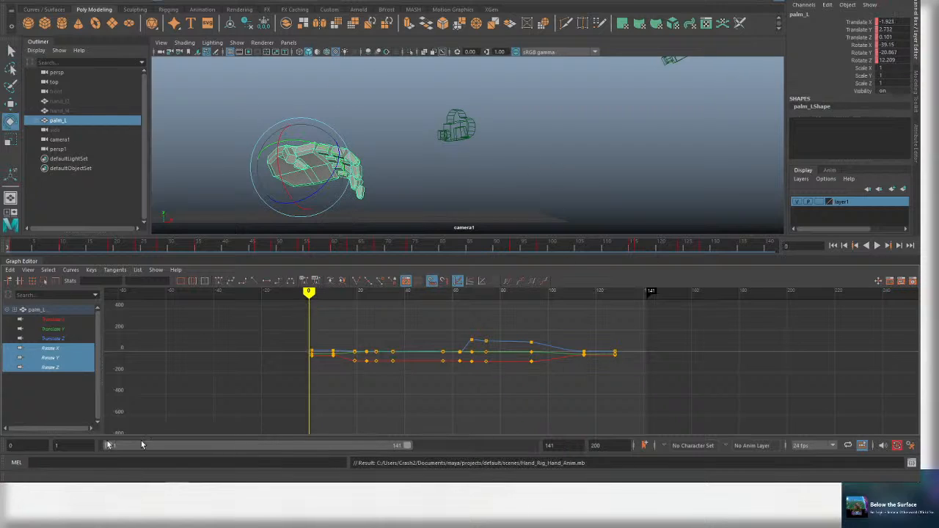
pyautogui.hotkey('ctrl', 's')
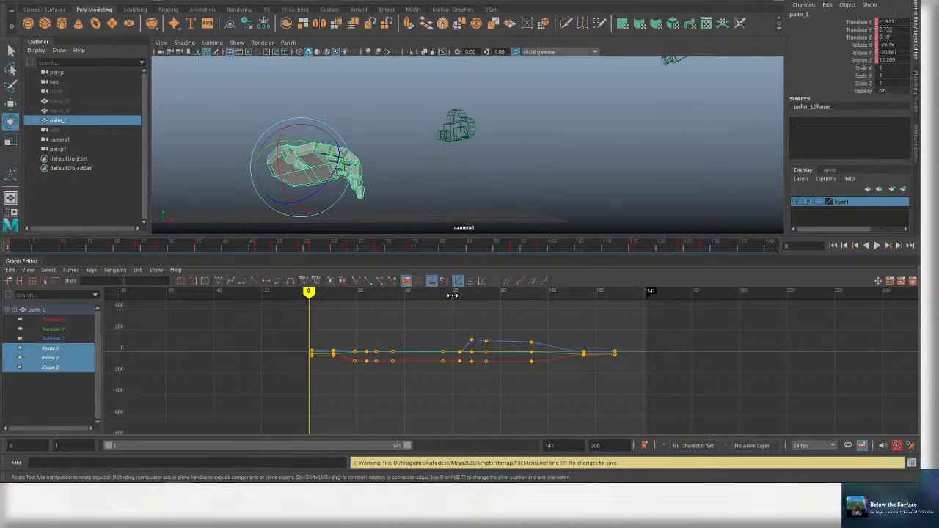
pyautogui.keyDown('alt'); pyautogui.moveTo(442, 312); pyautogui.dragTo(421, 316, button='middle'); pyautogui.keyUp('alt')
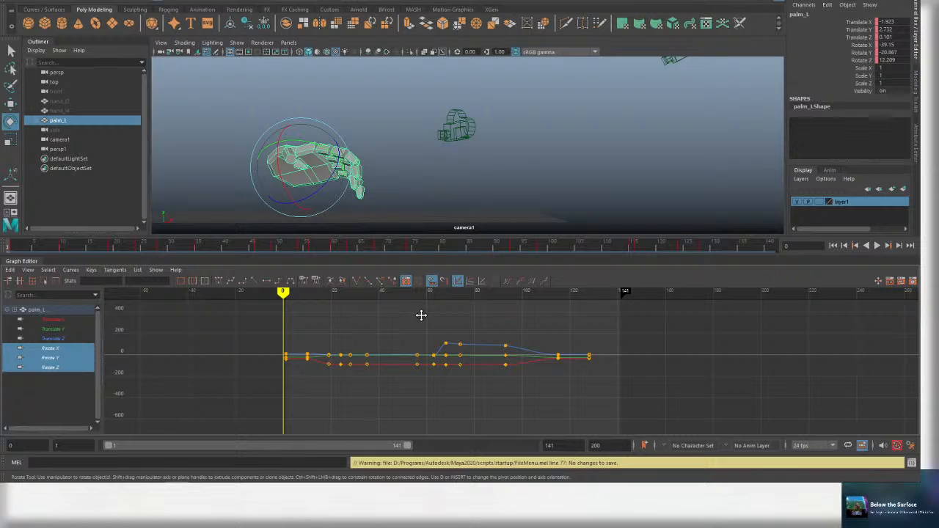
pyautogui.press('q')
pyautogui.press('w')
pyautogui.press('e')
pyautogui.hotkey('alt', 'v')
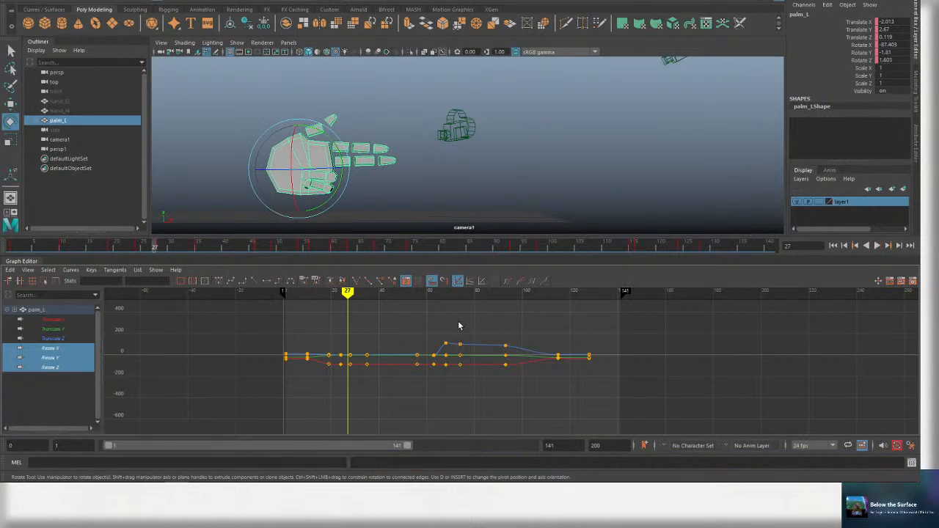
pyautogui.press('Escape')
pyautogui.hotkey('alt', 'shift', 'v')
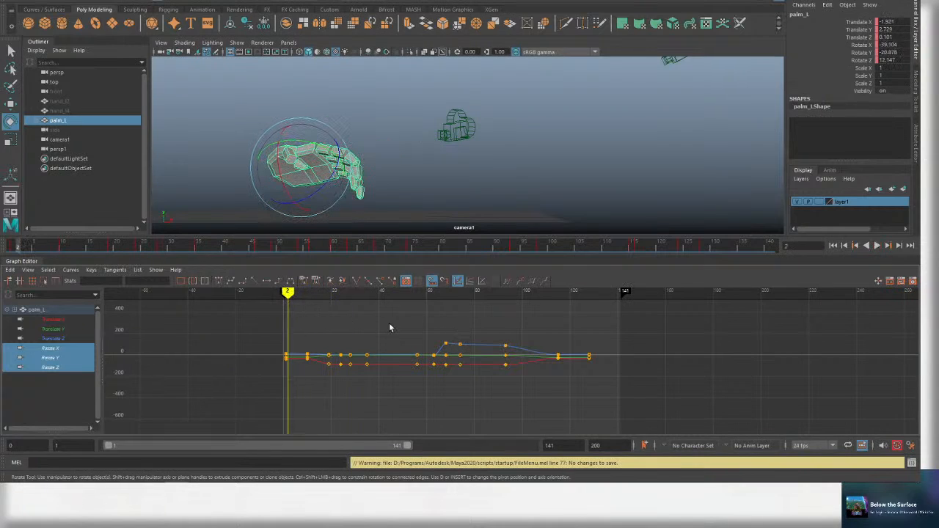
# Replay the hand's opening motion several times from the first frames to about frame 35, saving the scene between passes.
pyautogui.hotkey('alt', 'v')
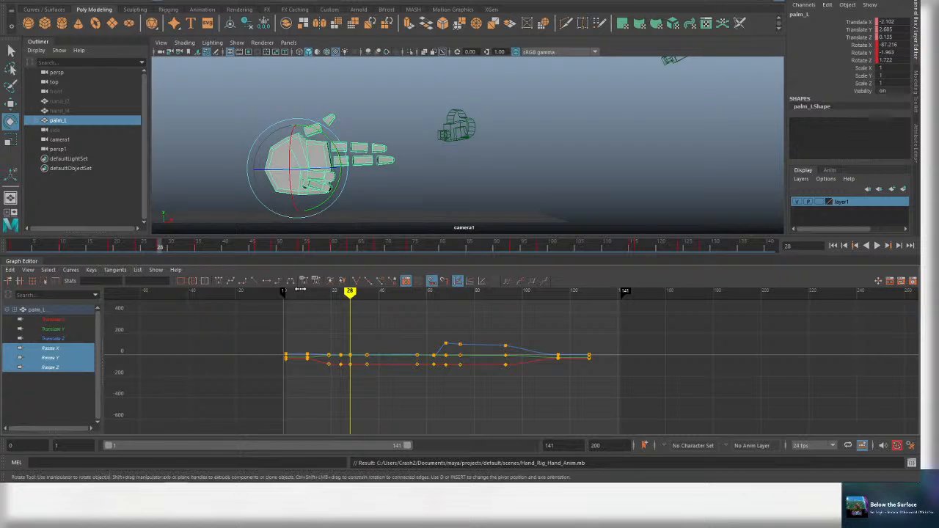
pyautogui.click(300, 295)
pyautogui.hotkey('alt', 'v')
pyautogui.click(302, 294)
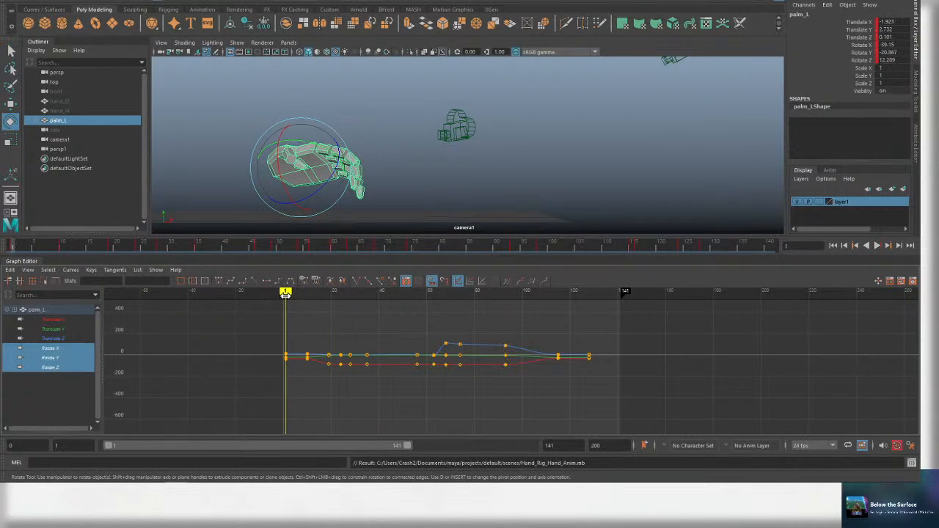
pyautogui.hotkey('alt', 'v')
pyautogui.hotkey('ctrl', 's')
pyautogui.click(284, 296)
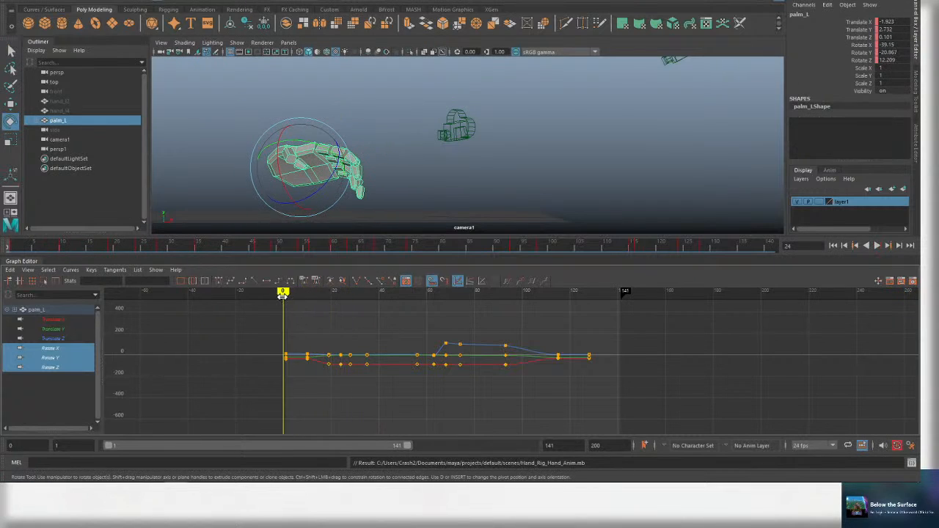
pyautogui.hotkey('alt', 'v')
pyautogui.hotkey('ctrl', 's')
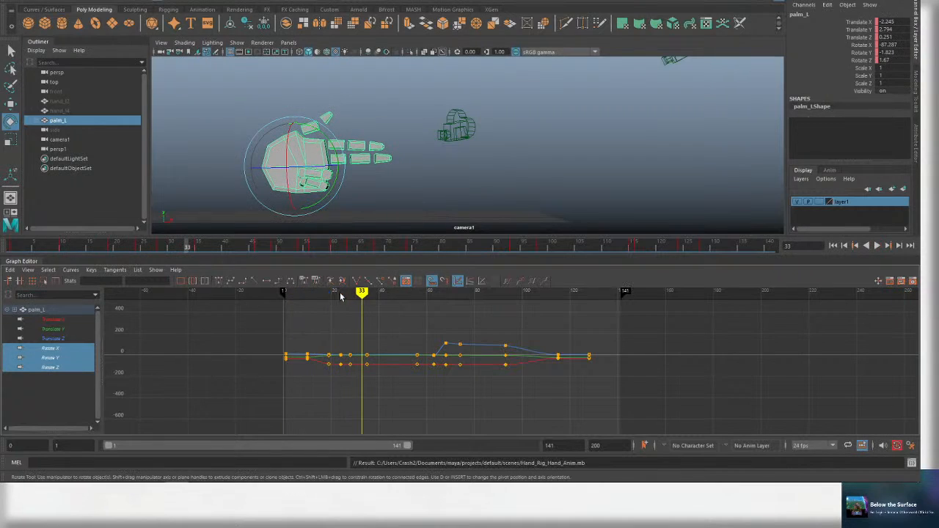
pyautogui.hotkey('alt', 'v')
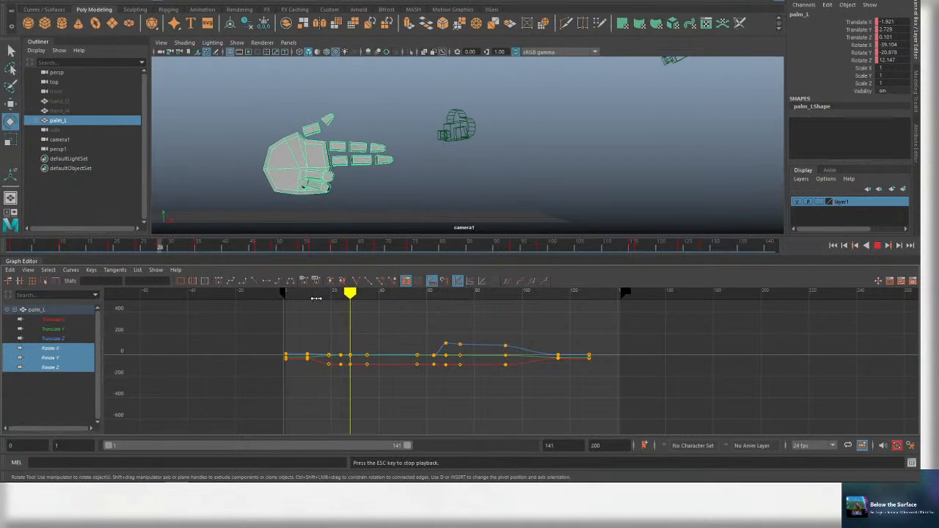
pyautogui.press('Escape')
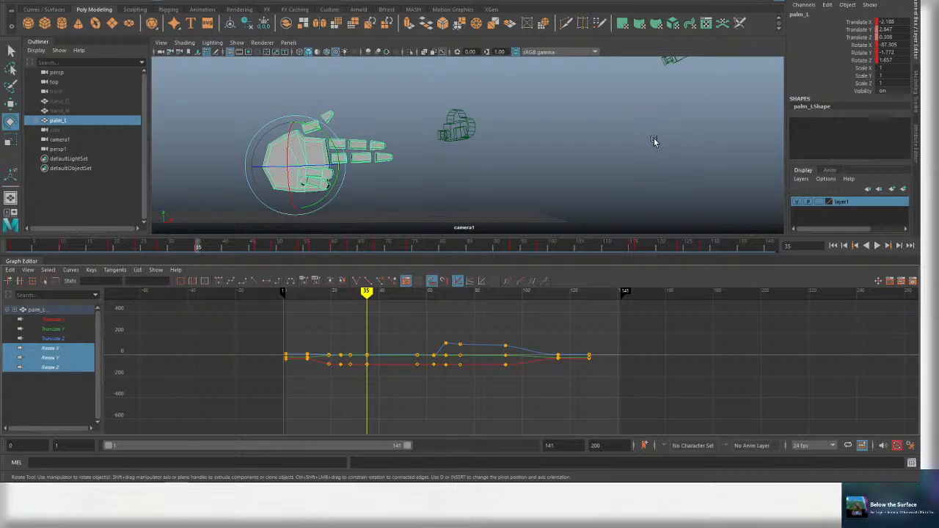
# Scrub back to about frame 14, save the scene and play the animation through to the palm's return.
pyautogui.press('e')
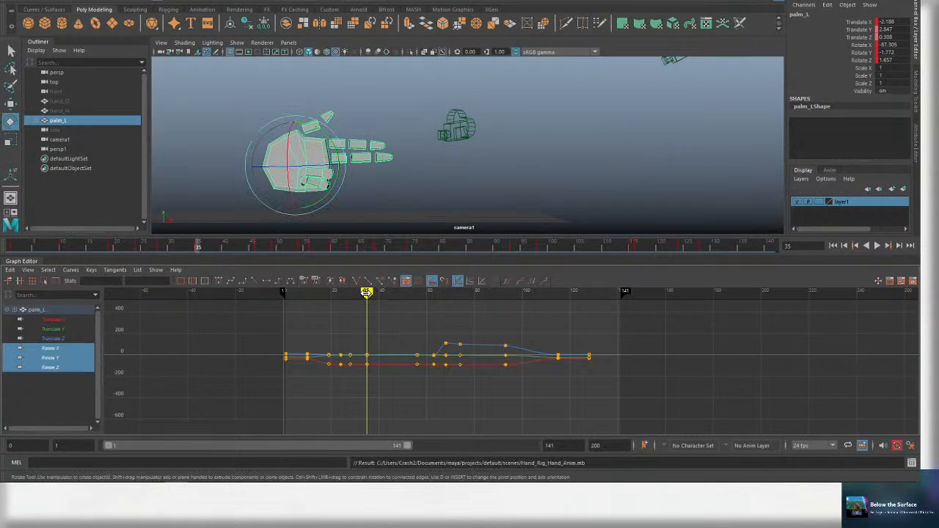
pyautogui.moveTo(366, 292)
pyautogui.mouseDown()
pyautogui.moveTo(288, 292)
pyautogui.moveTo(320, 294)
pyautogui.mouseUp()
pyautogui.hotkey('alt', 'v')
pyautogui.hotkey('ctrl', 's')
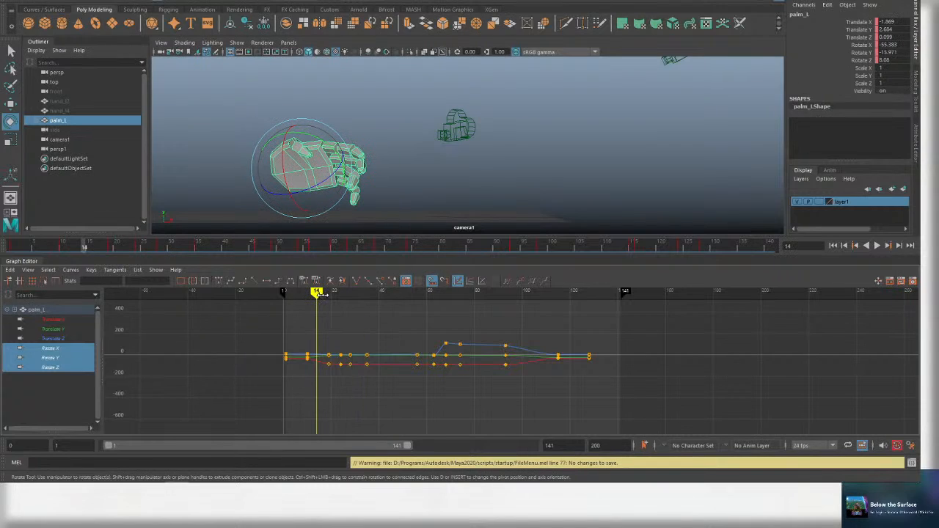
pyautogui.hotkey('ctrl', 's')
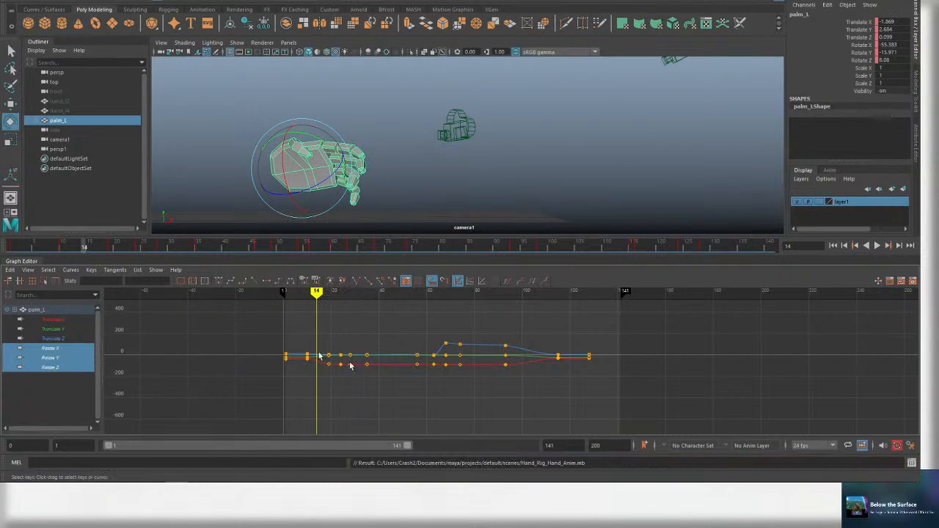
pyautogui.hotkey('ctrl', 's')
pyautogui.moveTo(323, 294)
pyautogui.mouseDown()
pyautogui.moveTo(297, 293)
pyautogui.moveTo(355, 295)
pyautogui.moveTo(304, 294)
pyautogui.mouseUp()
pyautogui.hotkey('ctrl', 's')
pyautogui.hotkey('alt', 'v')
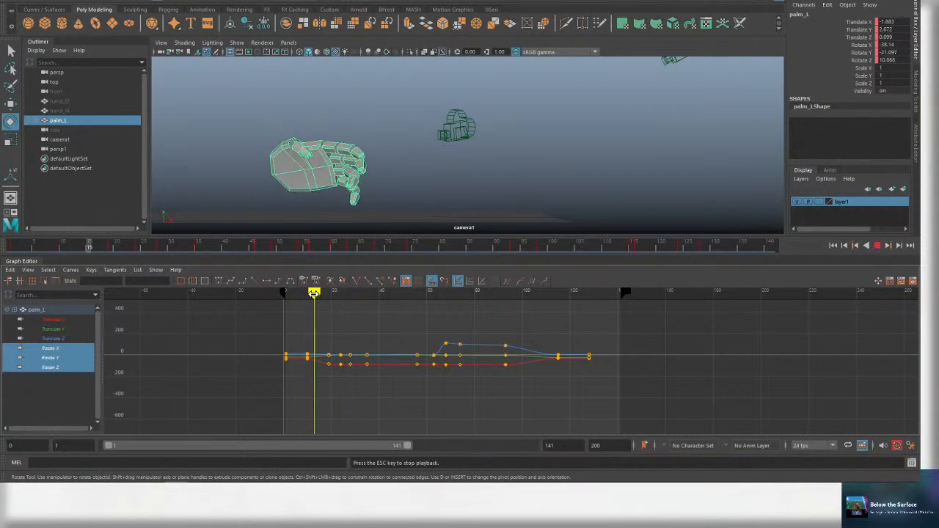
pyautogui.hotkey('ctrl', 's')
pyautogui.press('e')
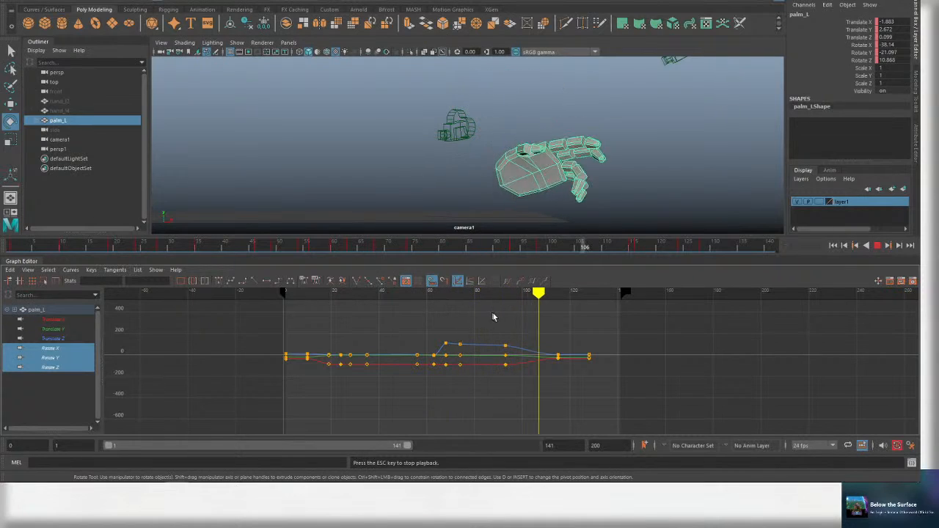
# Replay the raised palm hold and return, review the middle section again up to frame 82, and save the scene.
pyautogui.hotkey('alt', 'v')
pyautogui.hotkey('ctrl', 's')
pyautogui.moveTo(513, 293)
pyautogui.mouseDown()
pyautogui.moveTo(530, 292)
pyautogui.moveTo(457, 293)
pyautogui.mouseUp()
pyautogui.hotkey('alt', 'v')
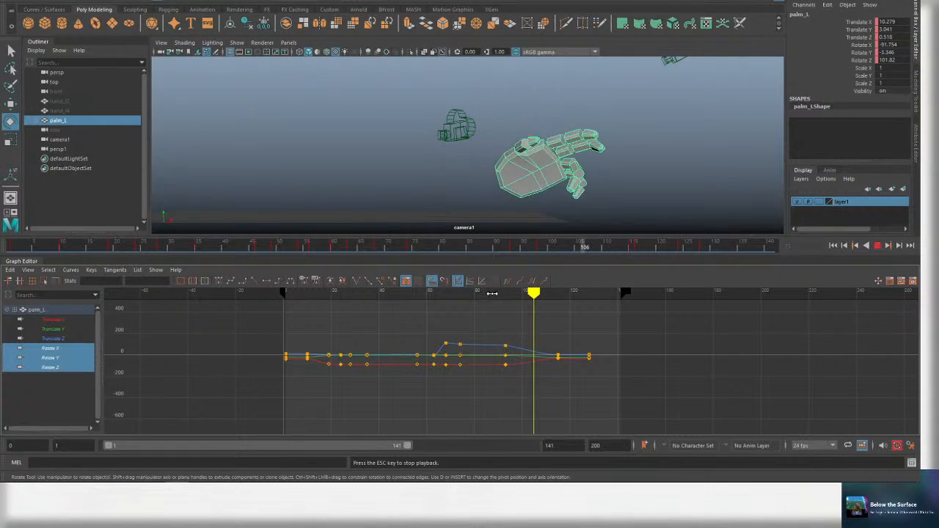
pyautogui.hotkey('alt', 'v')
pyautogui.hotkey('ctrl', 's')
pyautogui.click(346, 295)
pyautogui.hotkey('alt', 'v')
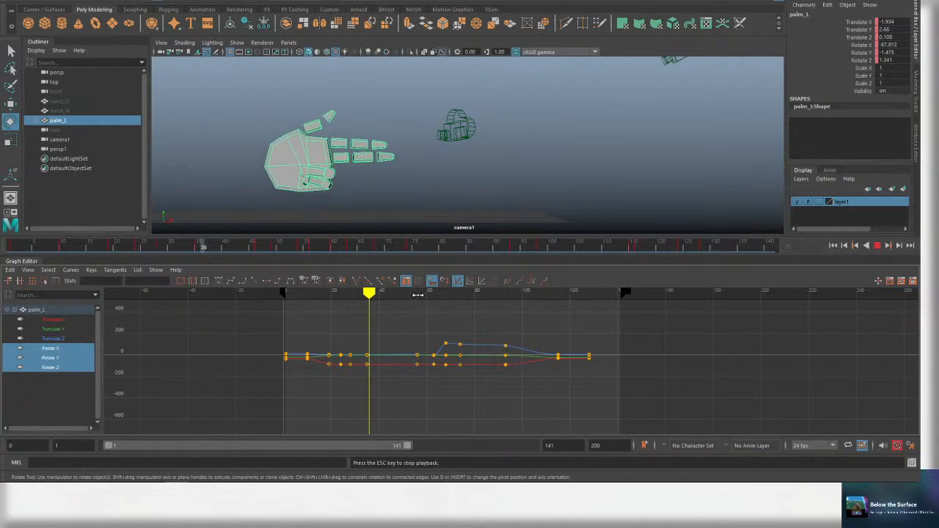
pyautogui.hotkey('alt', 'v')
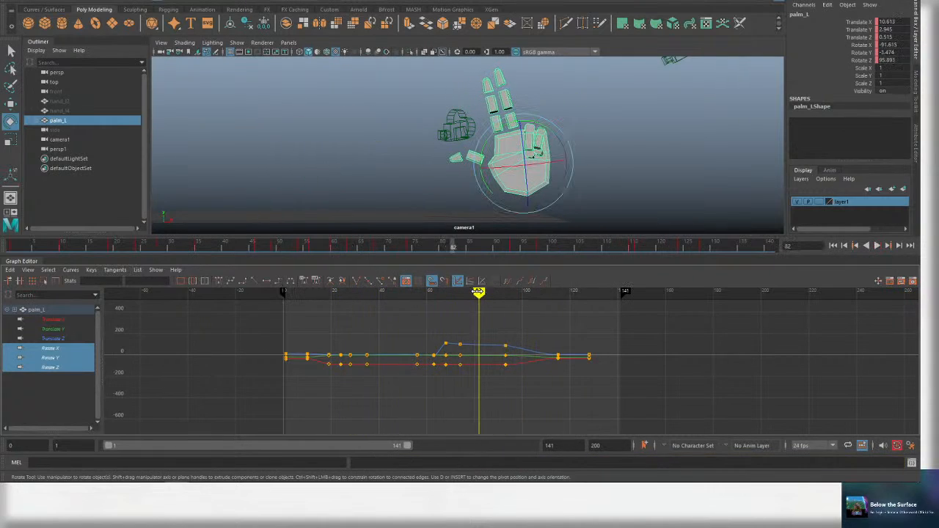
pyautogui.hotkey('ctrl', 's')
pyautogui.hotkey('ctrl', 's')
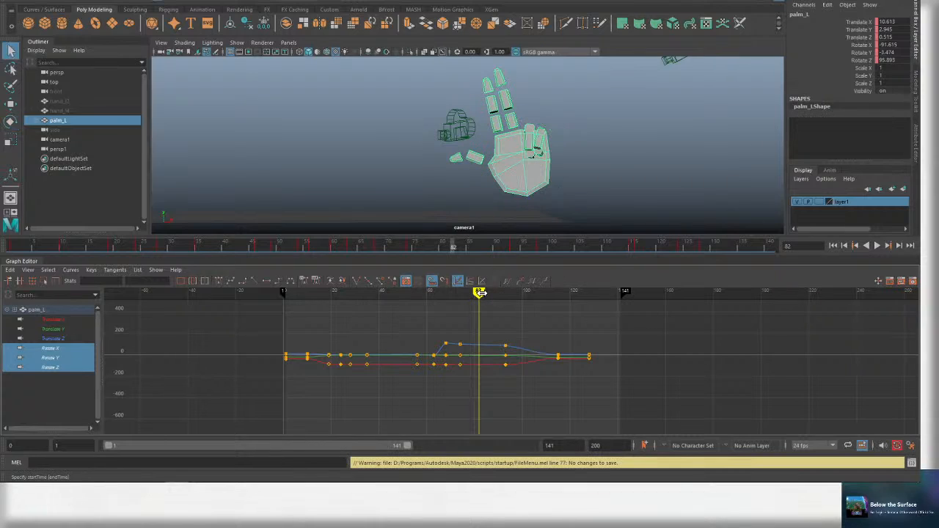
pyautogui.press('e')
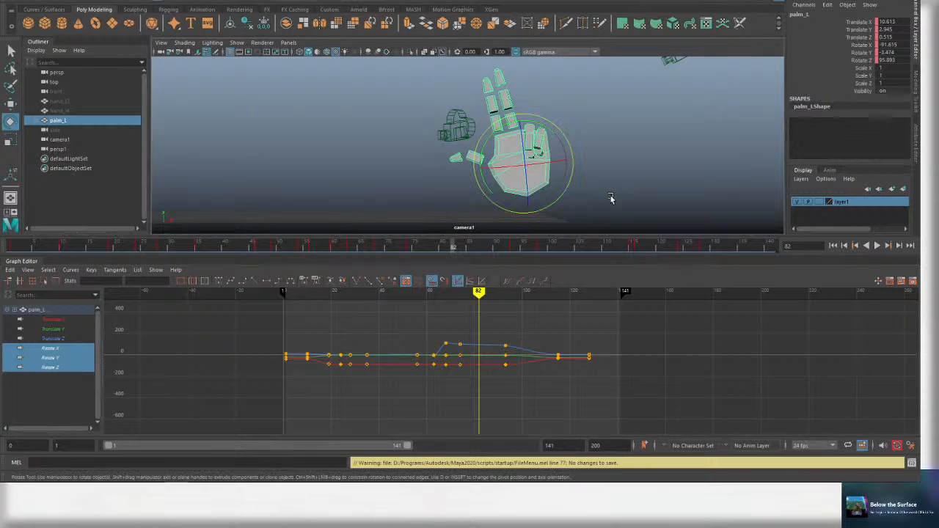
# Check the start of the palm's return at frame 94, then replay the upward swing from about frame 64.
pyautogui.moveTo(479, 292); pyautogui.dragTo(498, 292)
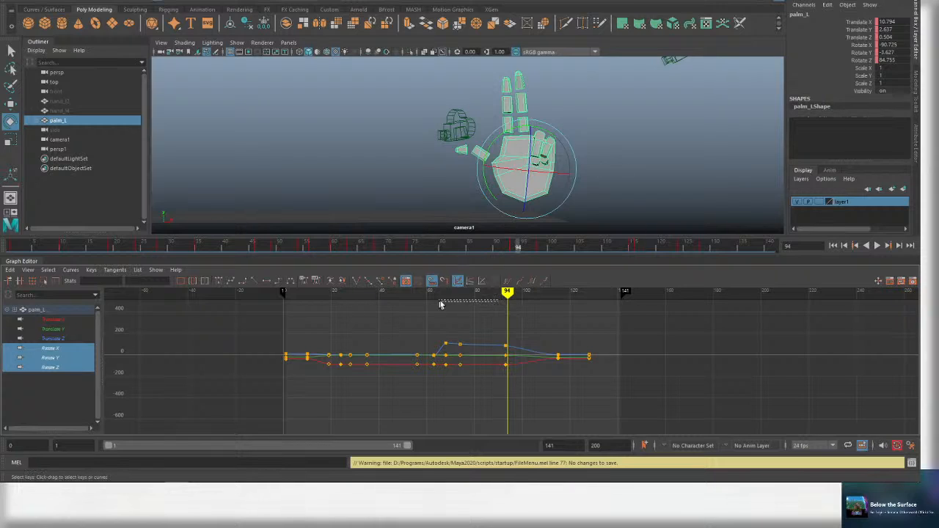
pyautogui.hotkey('alt', 'v')
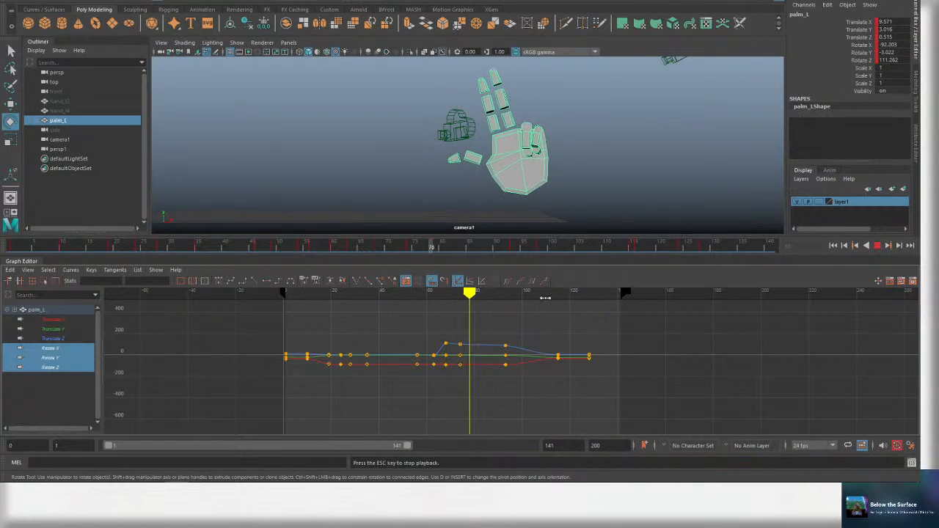
pyautogui.click(543, 298)
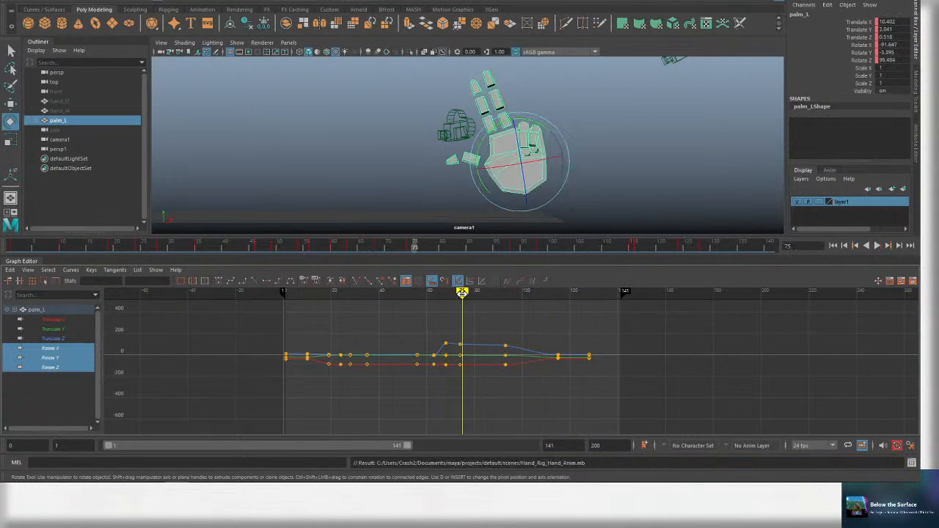
pyautogui.moveTo(462, 297)
pyautogui.mouseDown()
pyautogui.moveTo(533, 297)
pyautogui.moveTo(436, 299)
pyautogui.mouseUp()
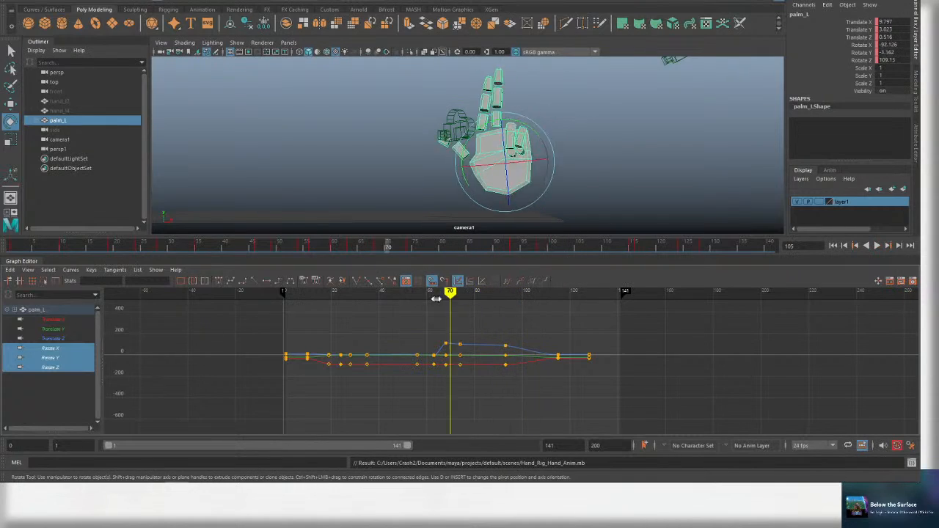
pyautogui.hotkey('alt', 'v')
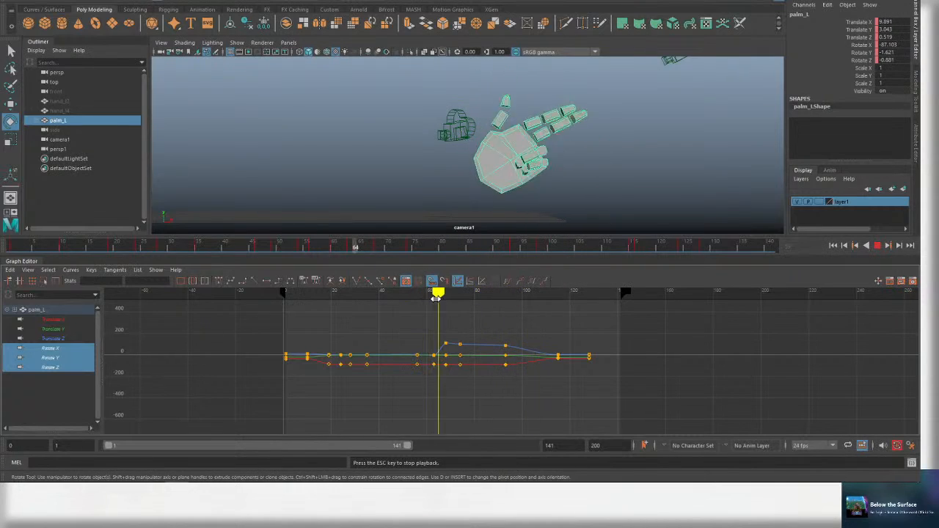
# Check the start of the palm's return at frame 95 and save the scene.
pyautogui.click(528, 319)
pyautogui.click(511, 295)
pyautogui.hotkey('ctrl', 's')
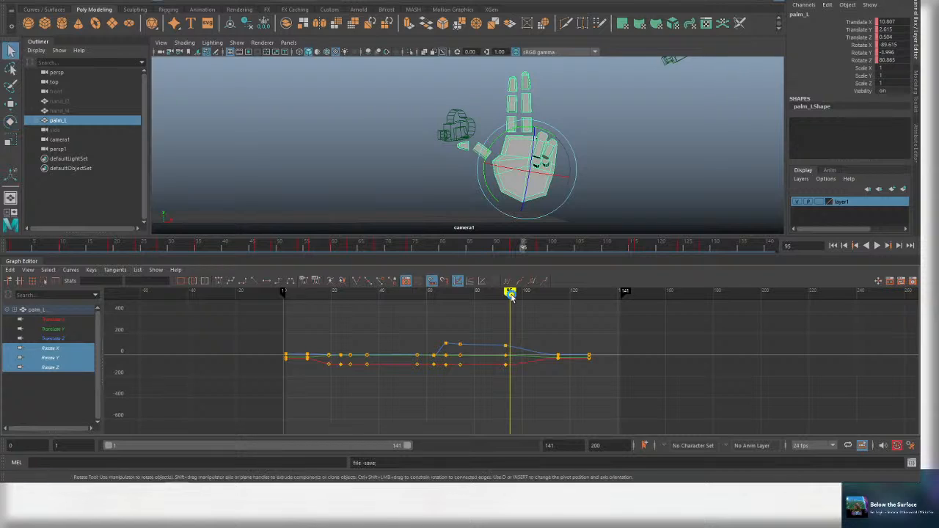
pyautogui.scroll(5, 544, 319)
pyautogui.scroll(-3, 550, 326)
pyautogui.hotkey('ctrl', 's')
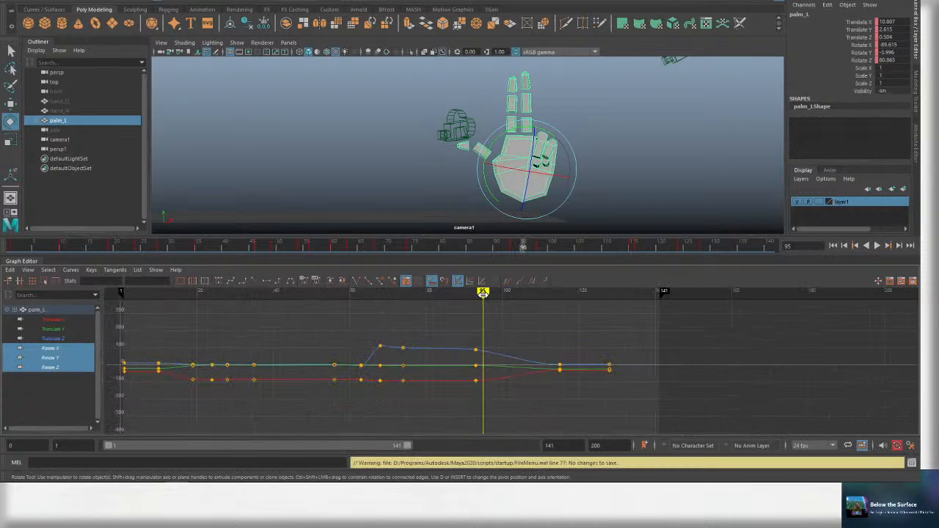
# Replay the raised palm hold from earlier frames, then scrub the return up to frame 105.
pyautogui.moveTo(483, 294); pyautogui.dragTo(380, 294)
pyautogui.hotkey('alt', 'v')
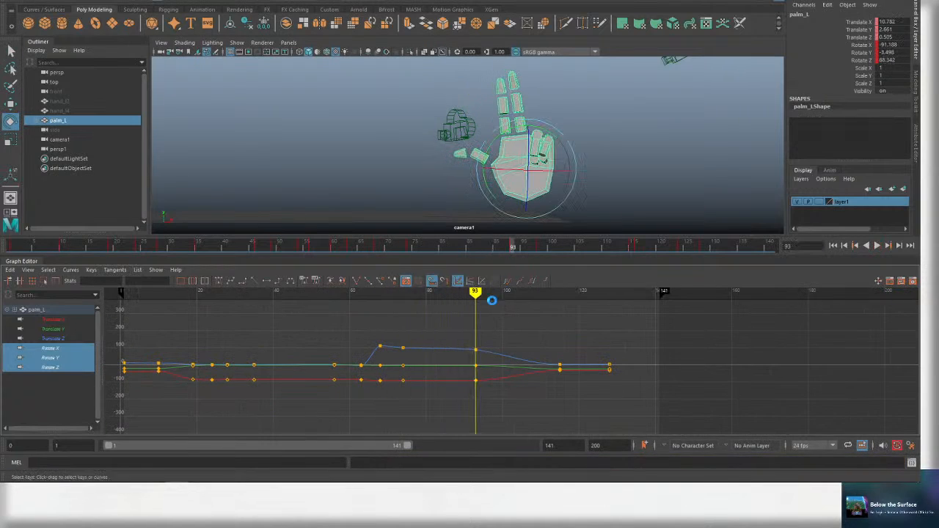
pyautogui.moveTo(489, 297); pyautogui.dragTo(317, 298)
pyautogui.hotkey('ctrl', 's')
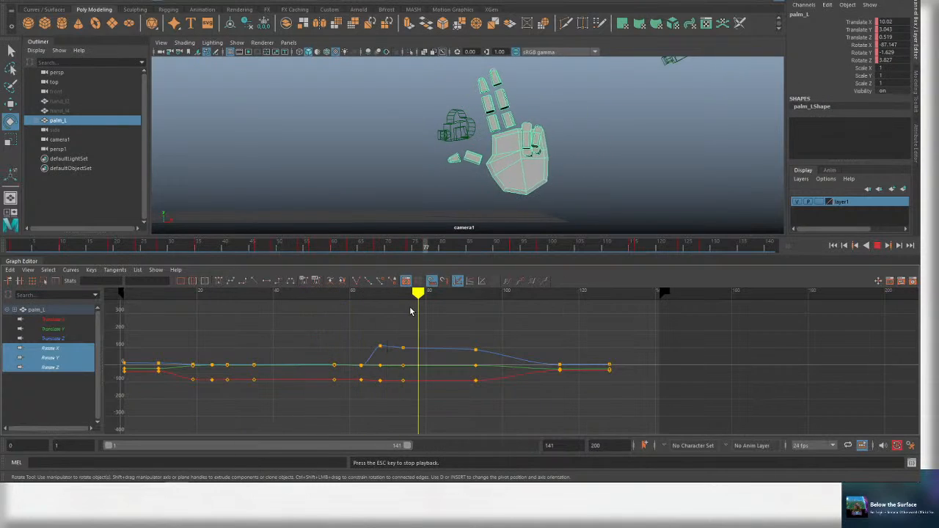
pyautogui.moveTo(509, 295)
pyautogui.mouseDown()
pyautogui.moveTo(496, 297)
pyautogui.moveTo(552, 304)
pyautogui.moveTo(501, 297)
pyautogui.moveTo(533, 297)
pyautogui.moveTo(507, 308)
pyautogui.moveTo(479, 294)
pyautogui.moveTo(521, 293)
pyautogui.mouseUp()
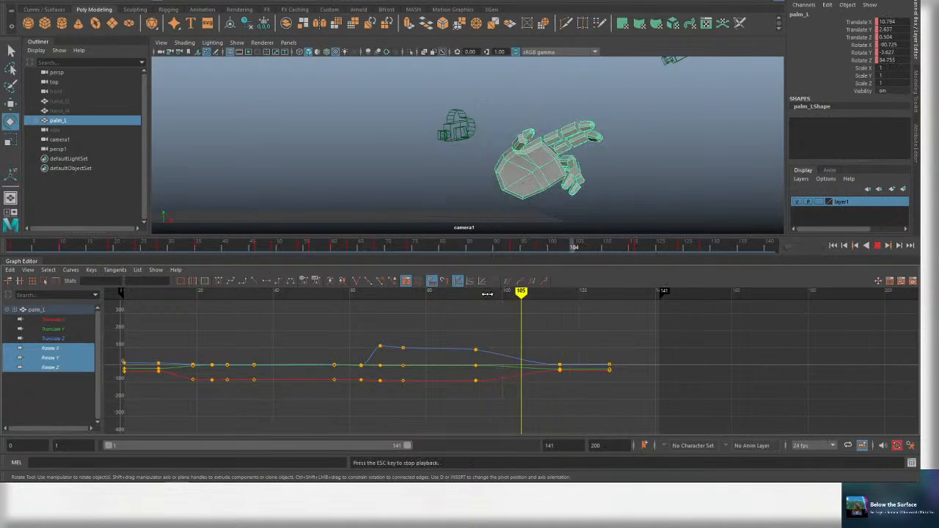
# Frame the palm's Rotate X, Y and Z curves together in the Graph Editor and replay the animation.
pyautogui.hotkey('ctrl', 's')
pyautogui.press('q')
pyautogui.click(73, 357)
pyautogui.moveTo(71, 350); pyautogui.dragTo(72, 369)
pyautogui.hotkey('ctrl', 's')
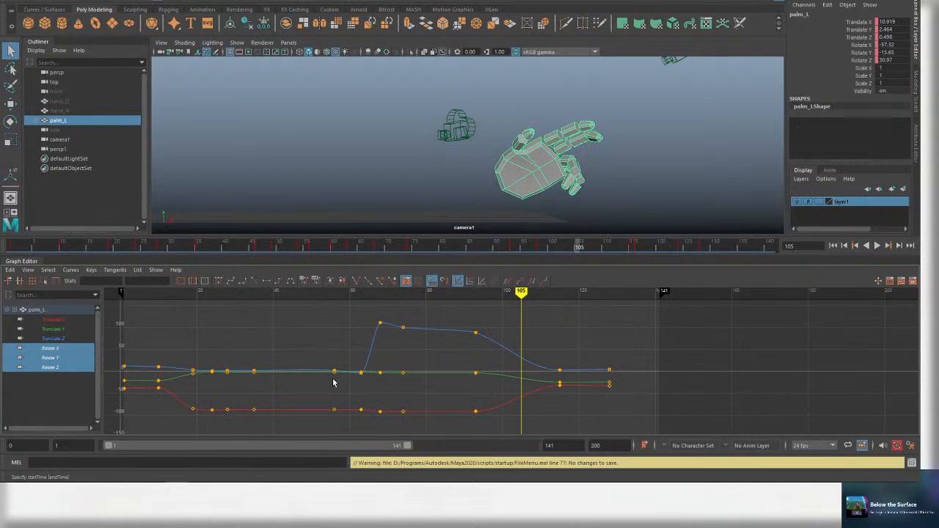
pyautogui.keyDown('alt'); pyautogui.moveTo(515, 348); pyautogui.dragTo(498, 352, button='middle'); pyautogui.keyUp('alt')
pyautogui.hotkey('alt', 'v')
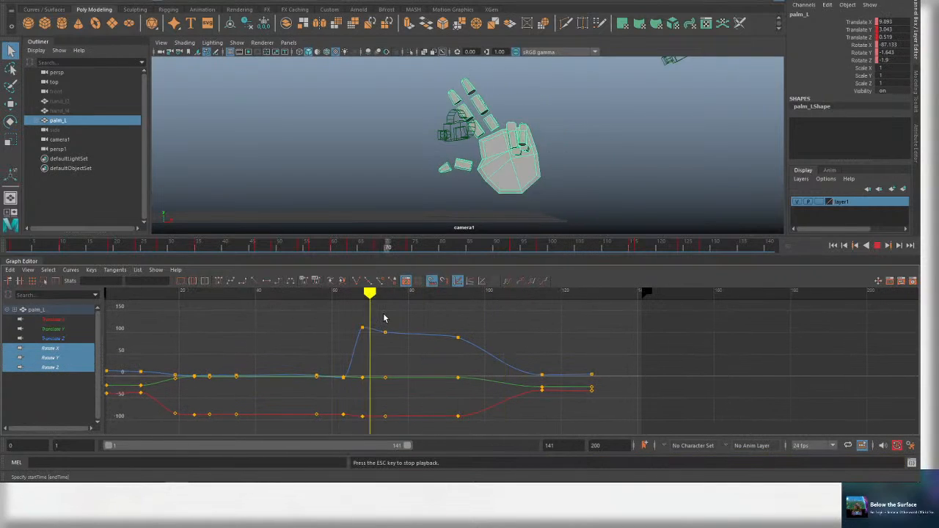
# Move the palm's last two sets of rotation keys about six frames earlier and replay the return.
pyautogui.moveTo(457, 293)
pyautogui.mouseDown()
pyautogui.moveTo(481, 294)
pyautogui.moveTo(401, 299)
pyautogui.moveTo(487, 304)
pyautogui.mouseUp()
pyautogui.moveTo(514, 421); pyautogui.dragTo(515, 420)
pyautogui.keyDown('shift'); pyautogui.moveTo(556, 399); pyautogui.dragTo(533, 399, button='middle'); pyautogui.keyUp('shift')
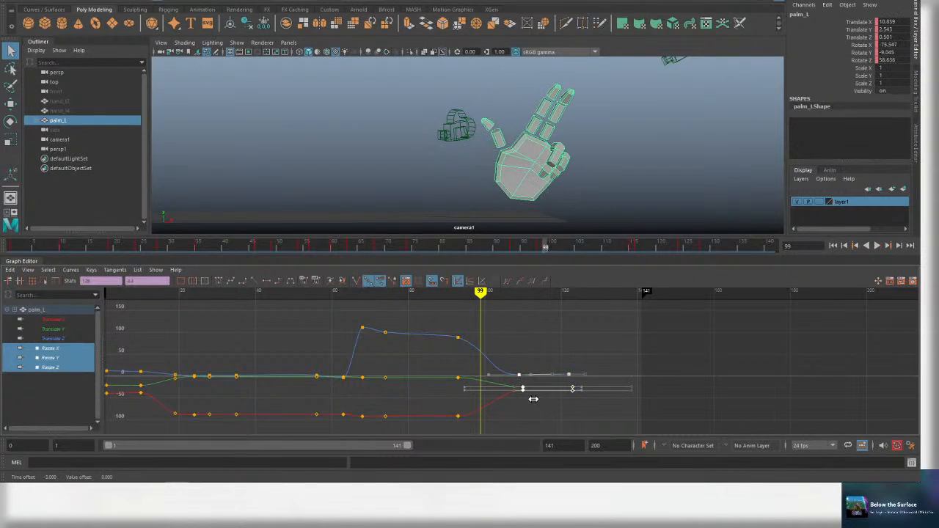
pyautogui.click(368, 303)
pyautogui.hotkey('alt', 'v')
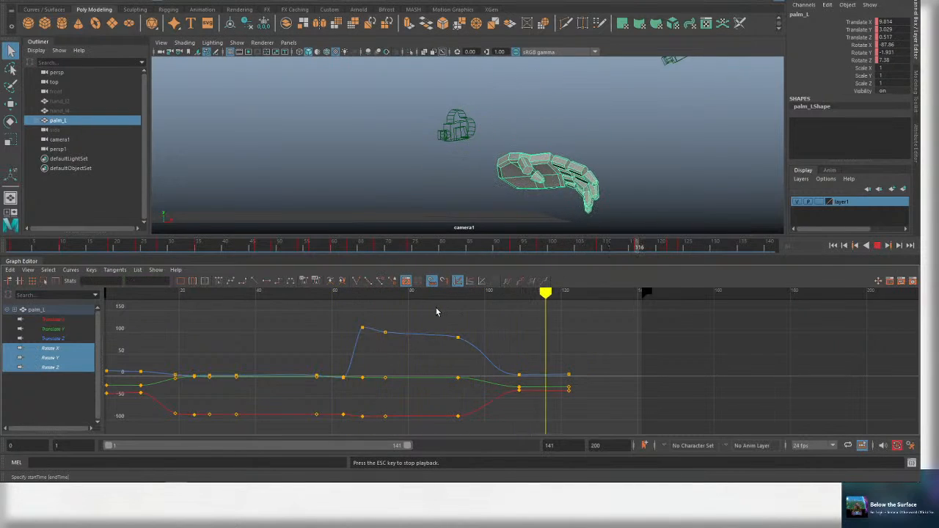
pyautogui.click(440, 293)
pyautogui.hotkey('alt', 'v')
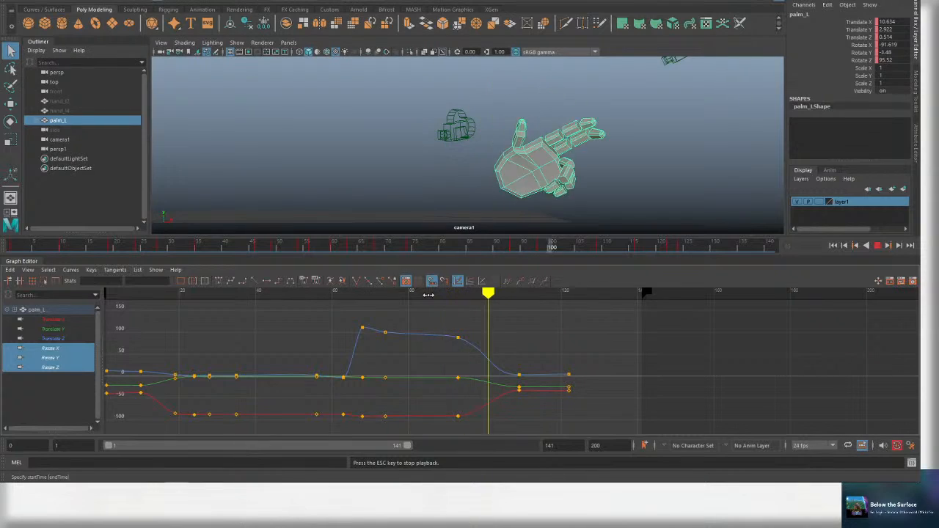
# Add palm rotation keys at frame 100, apply spline tangents to the keys of the return, and save the scene.
pyautogui.moveTo(444, 293); pyautogui.dragTo(468, 297)
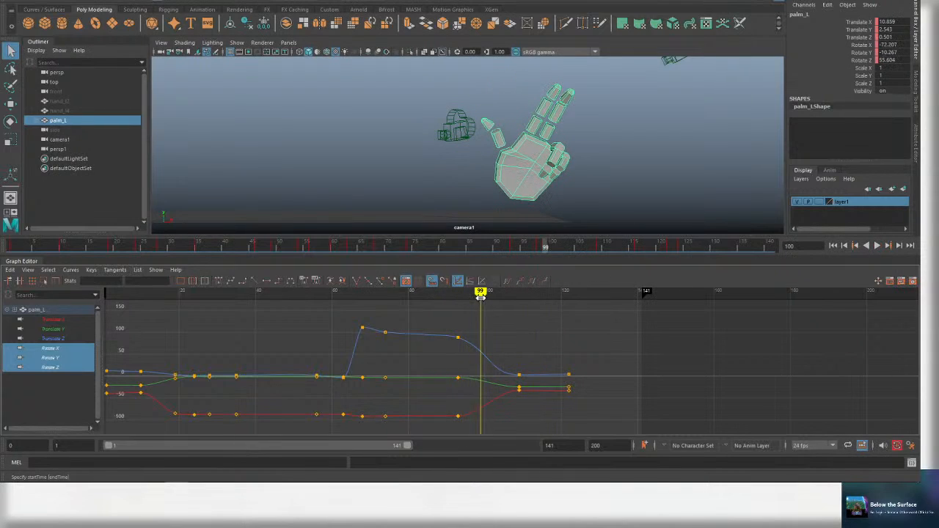
pyautogui.keyDown('alt'); pyautogui.moveTo(497, 343); pyautogui.dragTo(500, 327, button='middle'); pyautogui.keyUp('alt')
pyautogui.moveTo(468, 403); pyautogui.dragTo(468, 404)
pyautogui.moveTo(484, 294); pyautogui.dragTo(527, 434)
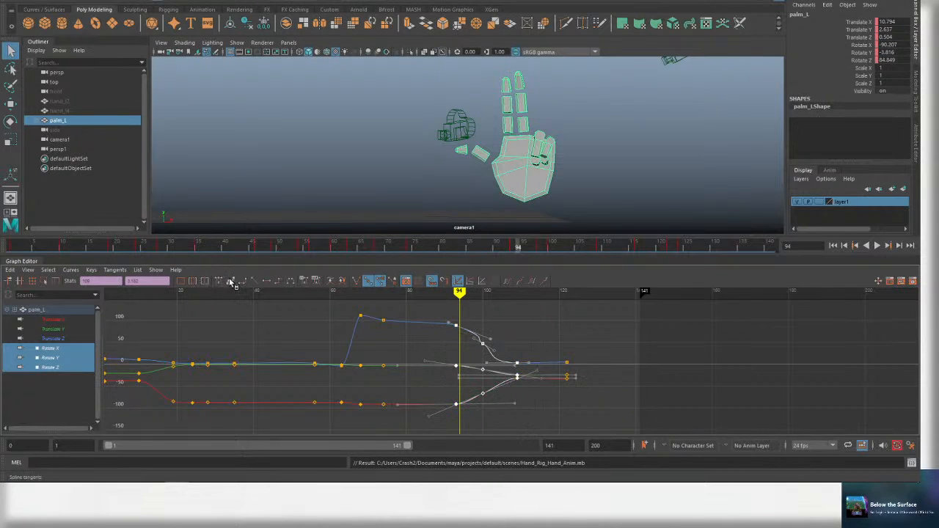
pyautogui.hotkey('ctrl', 's')
pyautogui.click(514, 316)
pyautogui.hotkey('ctrl', 's')
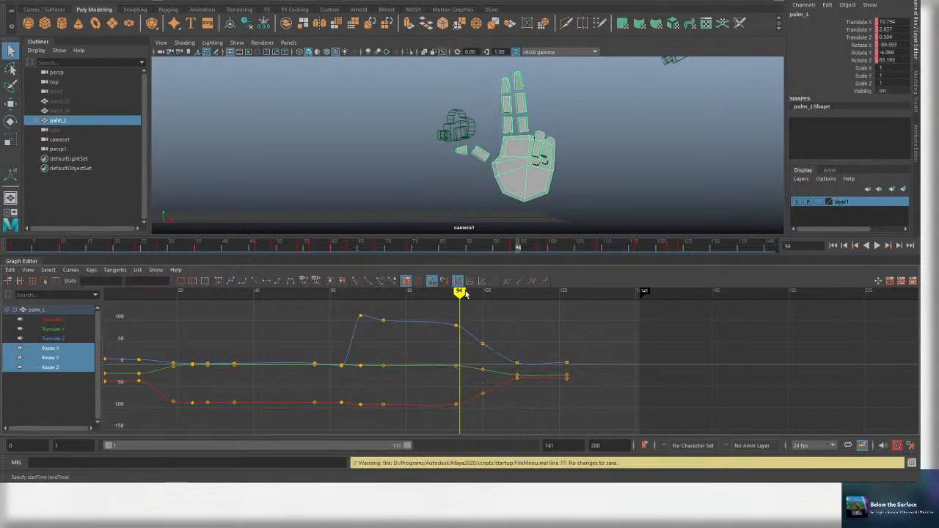
# Scrub back to frame 34 and replay the animation through the upward swing, saving the scene first.
pyautogui.moveTo(440, 292); pyautogui.dragTo(231, 295)
pyautogui.hotkey('ctrl', 's')
pyautogui.hotkey('ctrl', 's')
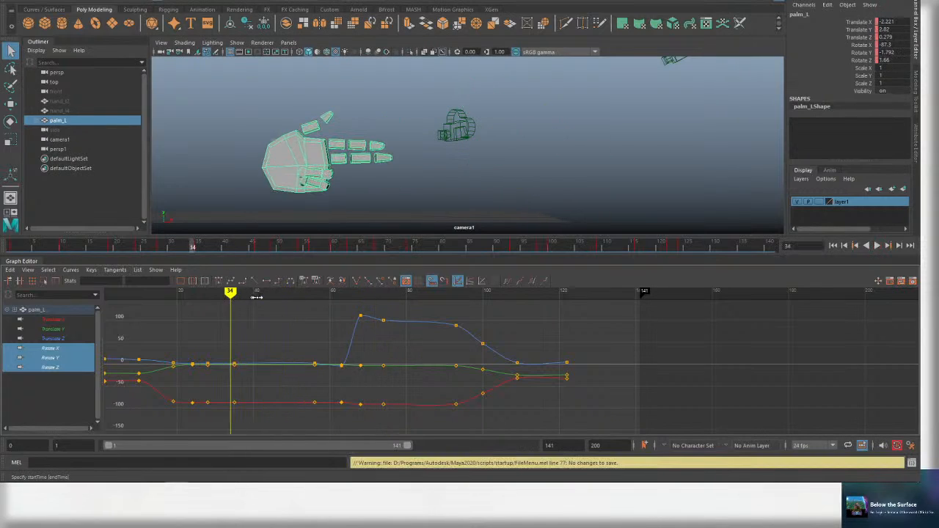
pyautogui.hotkey('alt', 'v')
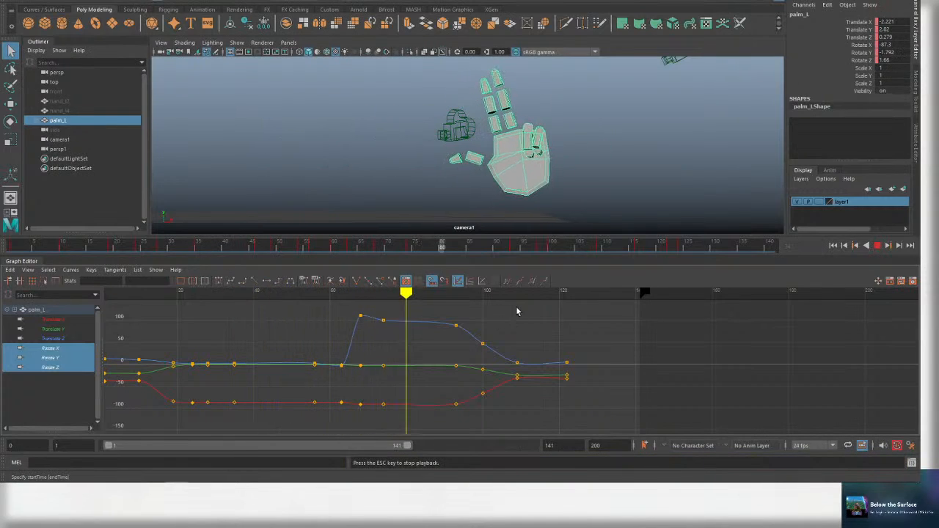
# Move the palm's rotation keys from frame 100 onward four frames later, replay the return and save the scene.
pyautogui.click(479, 293)
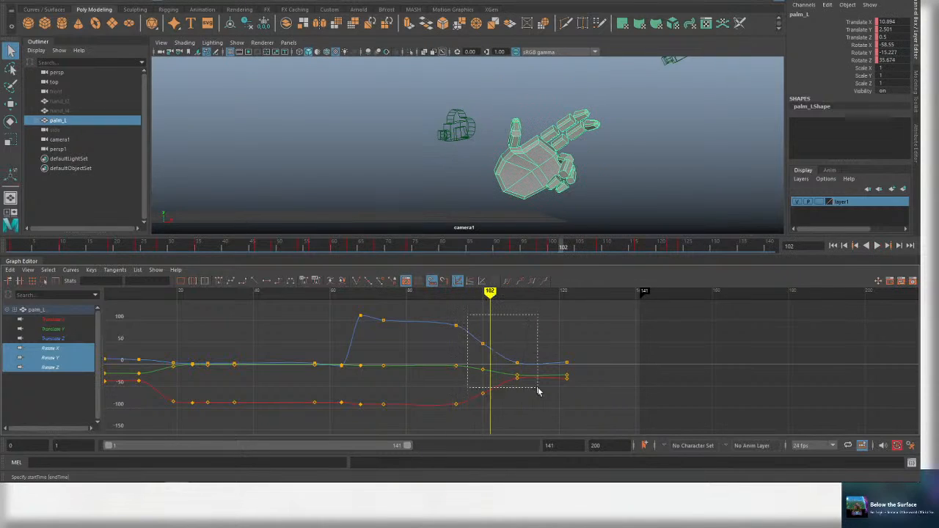
pyautogui.moveTo(537, 391); pyautogui.dragTo(538, 391)
pyautogui.keyDown('shift'); pyautogui.moveTo(538, 391); pyautogui.dragTo(558, 394, button='middle'); pyautogui.keyUp('shift')
pyautogui.hotkey('alt', 'v')
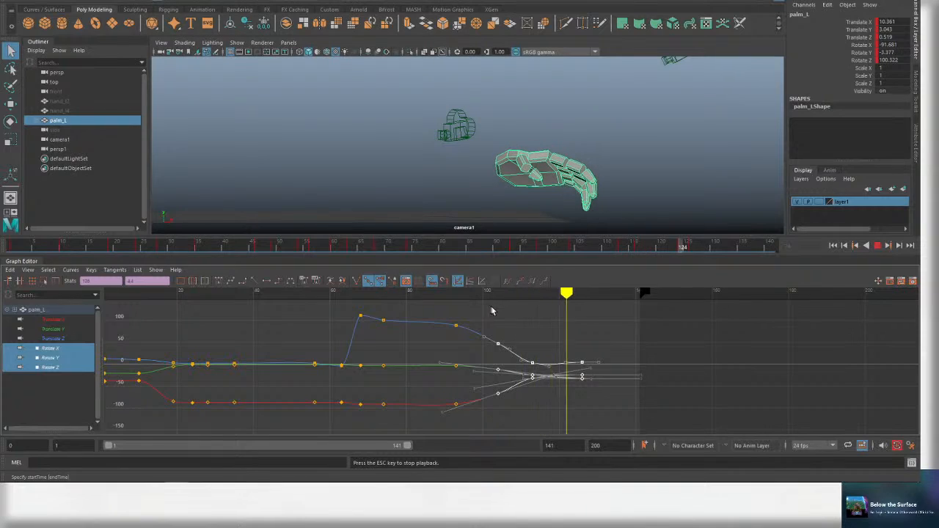
pyautogui.click(491, 311)
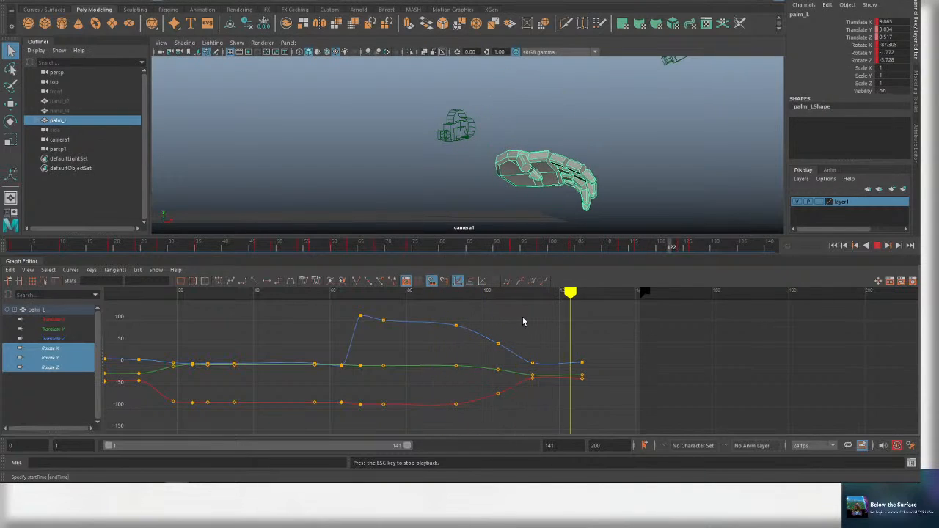
pyautogui.press('Escape')
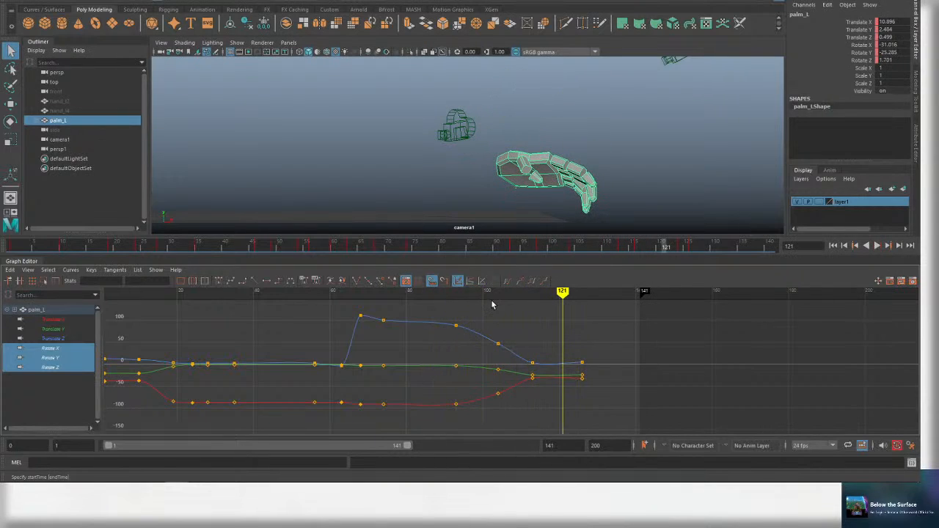
pyautogui.hotkey('ctrl', 's')
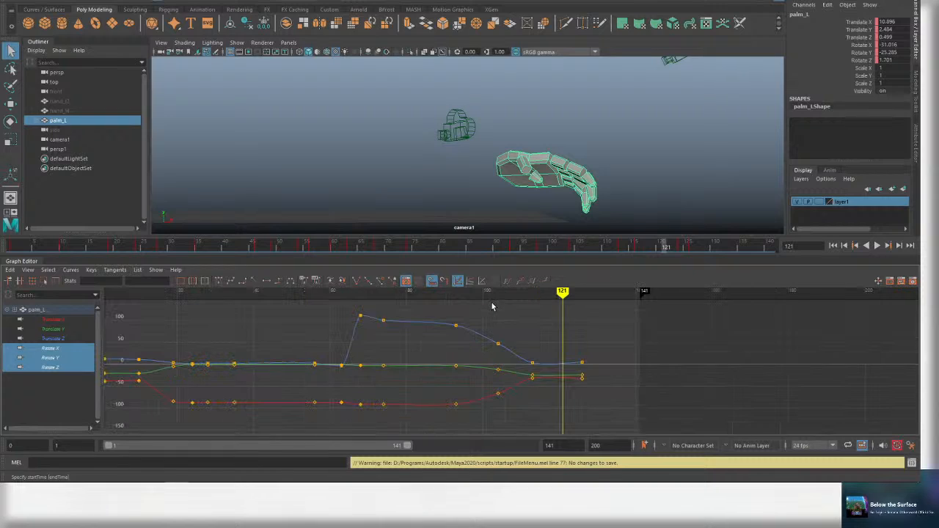
# Examine the palm's Rotate X and Rotate Y curves individually and replay the whole animation from frame 1.
pyautogui.scroll(-4, 533, 323)
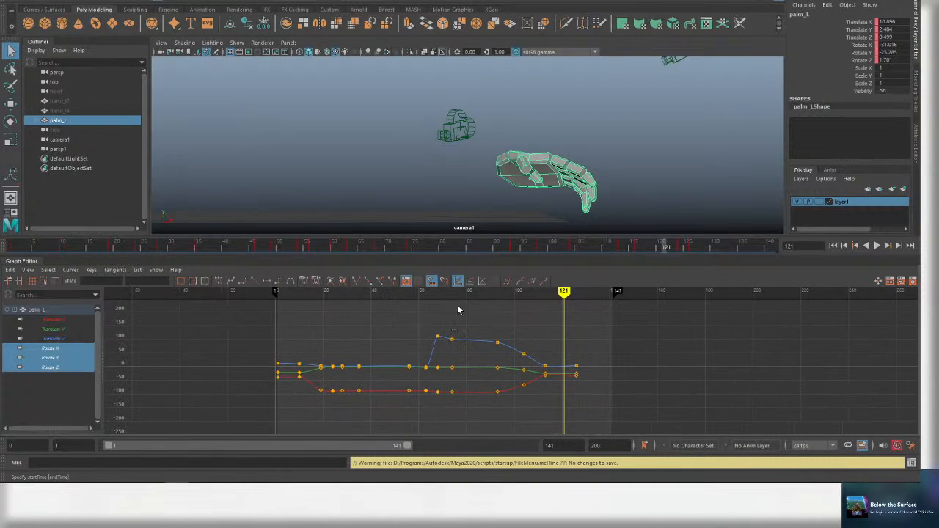
pyautogui.moveTo(439, 294); pyautogui.dragTo(285, 296)
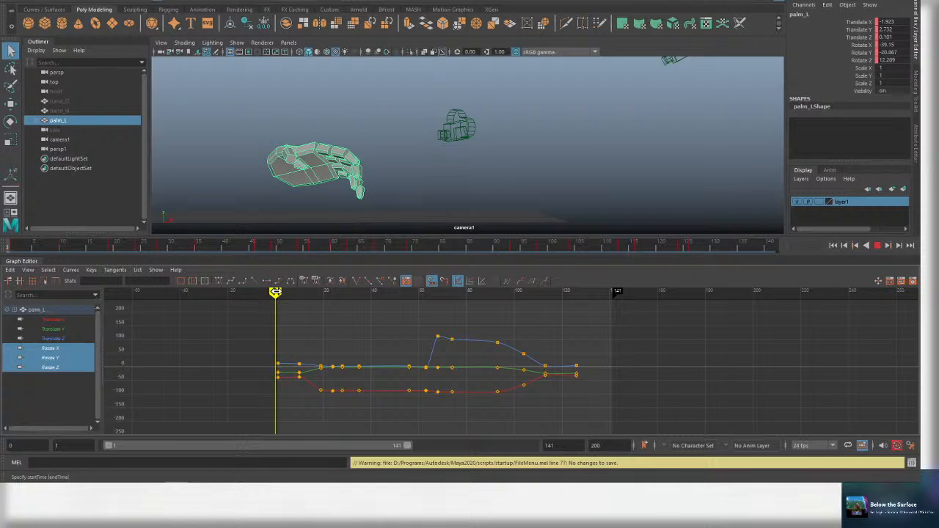
pyautogui.keyDown('alt'); pyautogui.moveTo(415, 317); pyautogui.dragTo(382, 314, button='middle'); pyautogui.keyUp('alt')
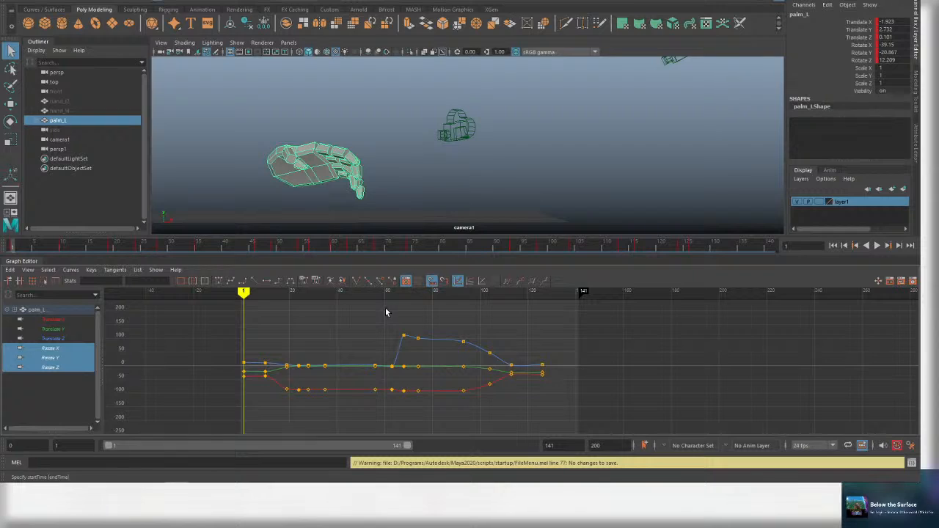
pyautogui.keyDown('alt'); pyautogui.moveTo(386, 317); pyautogui.dragTo(470, 342, button='middle'); pyautogui.keyUp('alt')
pyautogui.scroll(3, 434, 340)
pyautogui.click(61, 348)
pyautogui.click(64, 356)
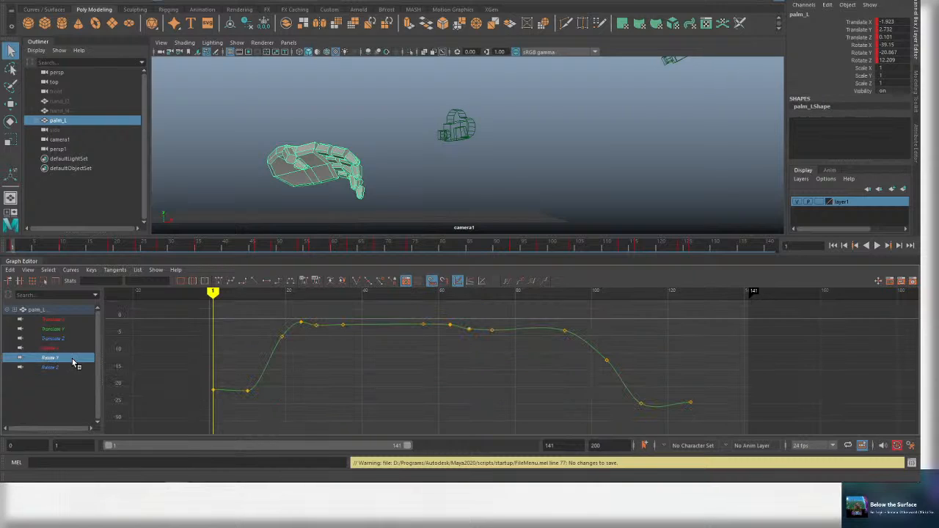
pyautogui.hotkey('alt', 'v')
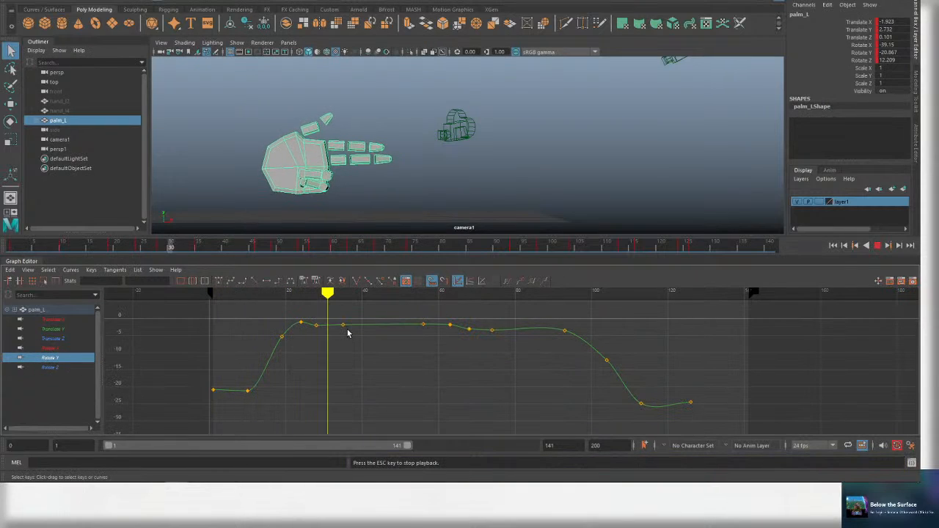
pyautogui.hotkey('alt', 'v')
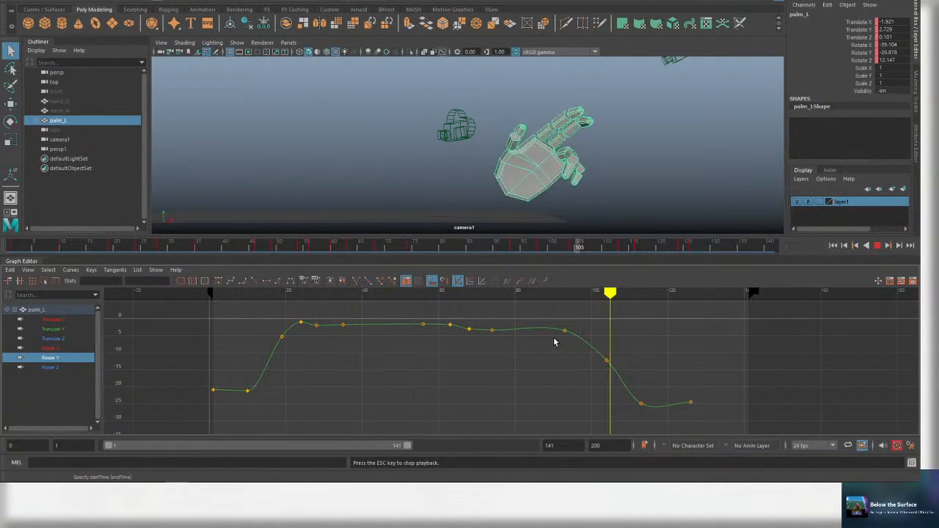
# Scrub to frame 95, save the scene and frame the palm's Rotate X, Y and Z curves together.
pyautogui.moveTo(546, 293); pyautogui.dragTo(573, 293)
pyautogui.hotkey('ctrl', 's')
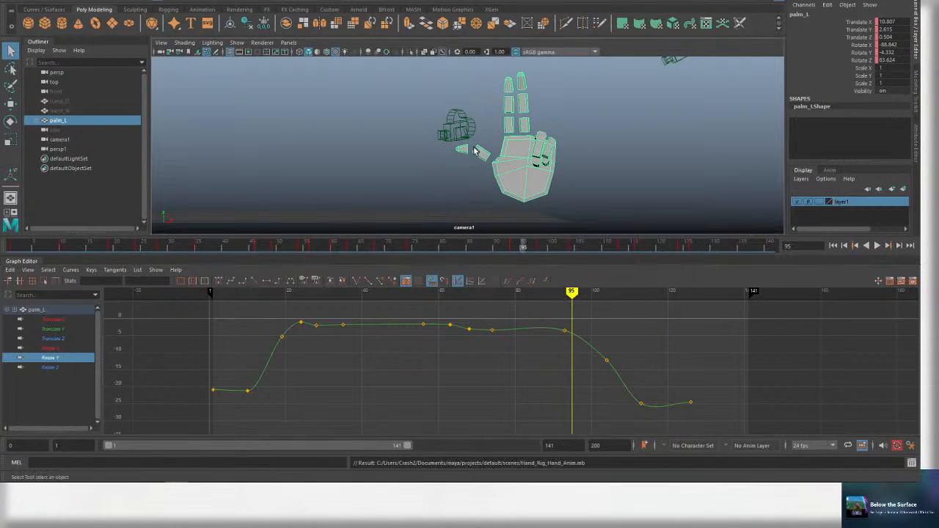
pyautogui.moveTo(52, 348); pyautogui.dragTo(51, 368)
pyautogui.hotkey('ctrl', 's')
pyautogui.press('f')
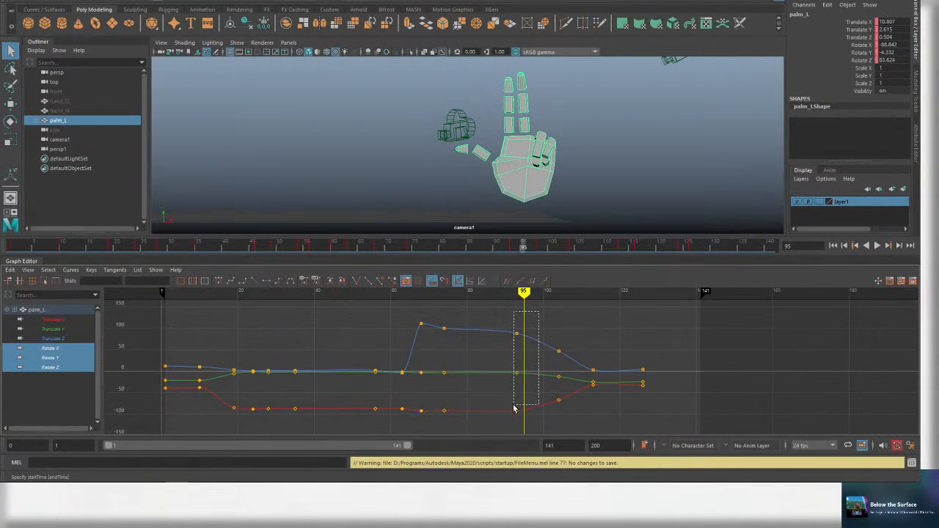
# Try moving the palm's frame 93 rotation keys and the following keys later in separate shifts, then undo those shifts.
pyautogui.moveTo(514, 409); pyautogui.dragTo(509, 411)
pyautogui.keyDown('shift'); pyautogui.moveTo(509, 411); pyautogui.dragTo(534, 396, button='middle'); pyautogui.keyUp('shift')
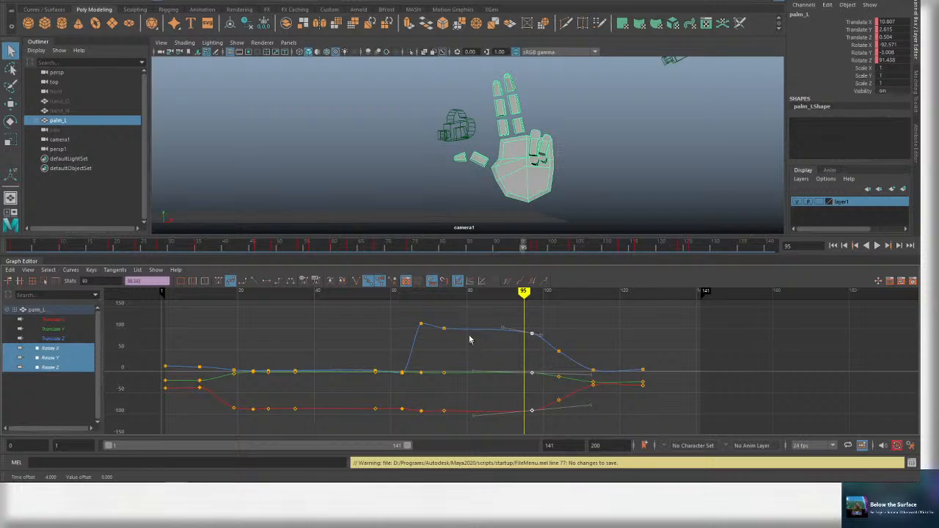
pyautogui.moveTo(447, 295); pyautogui.dragTo(487, 294)
pyautogui.hotkey('alt', 'v')
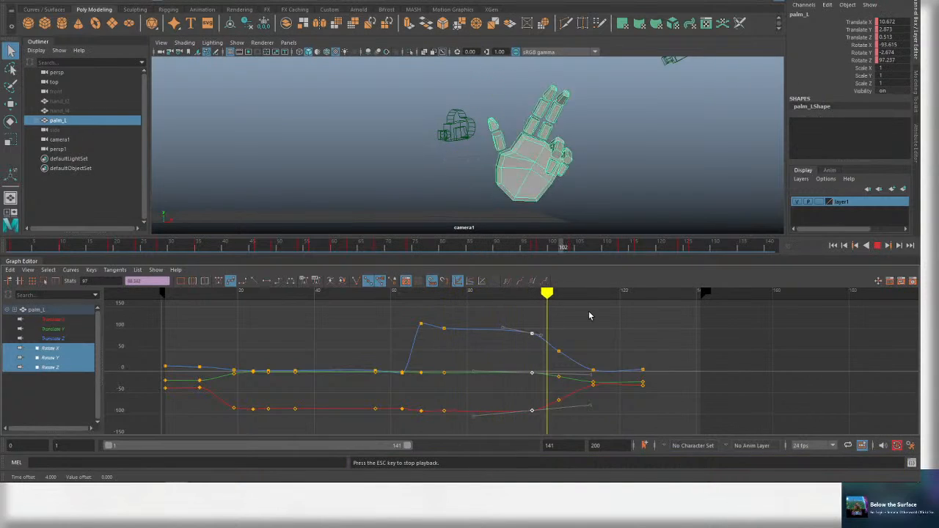
pyautogui.hotkey('alt', 'v')
pyautogui.moveTo(552, 309); pyautogui.dragTo(650, 424)
pyautogui.keyDown('shift'); pyautogui.moveTo(625, 401); pyautogui.dragTo(636, 401, button='middle'); pyautogui.keyUp('shift')
pyautogui.hotkey('ctrl', 'z')
pyautogui.hotkey('ctrl', 'z')
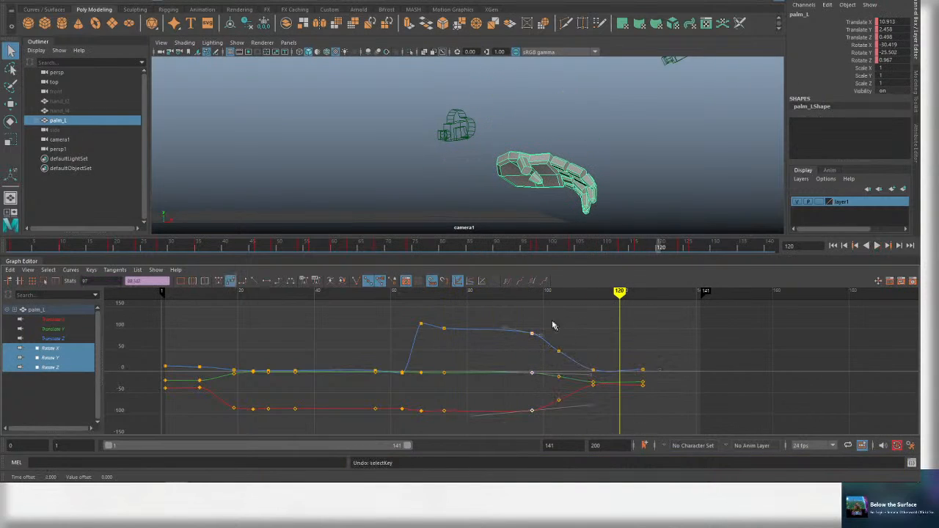
pyautogui.hotkey('ctrl', 'z')
# Move the palm's frame 93 rotation keys and all following keys four frames later together, then replay the return.
pyautogui.keyDown('shift'); pyautogui.moveTo(539, 317); pyautogui.dragTo(658, 416); pyautogui.keyUp('shift')
pyautogui.keyDown('shift'); pyautogui.moveTo(604, 379); pyautogui.dragTo(619, 379, button='middle'); pyautogui.keyUp('shift')
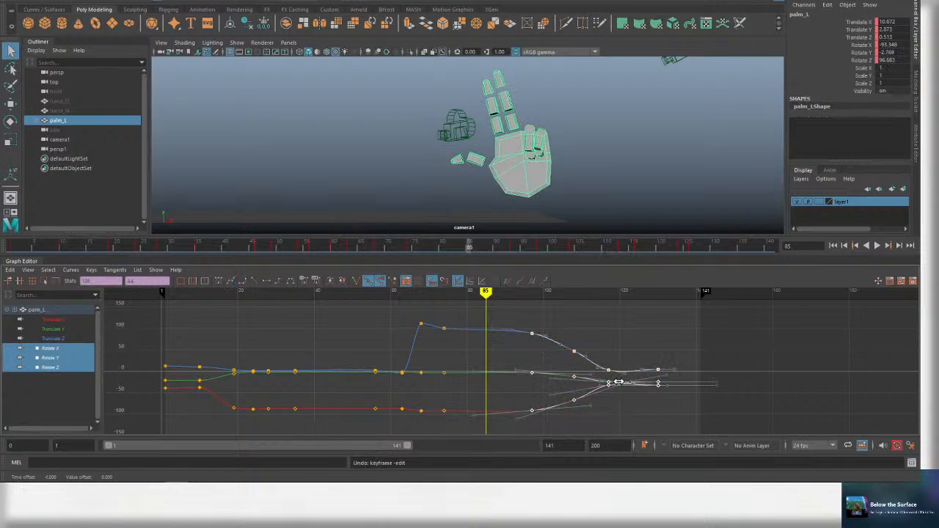
pyautogui.hotkey('alt', 'v')
pyautogui.hotkey('alt', 'v')
# Move only the rotation keys that start the palm's return about two frames later, to about frame 99, and replay it.
pyautogui.moveTo(519, 319); pyautogui.dragTo(560, 422)
pyautogui.keyDown('shift'); pyautogui.moveTo(541, 412); pyautogui.dragTo(550, 413, button='middle'); pyautogui.keyUp('shift')
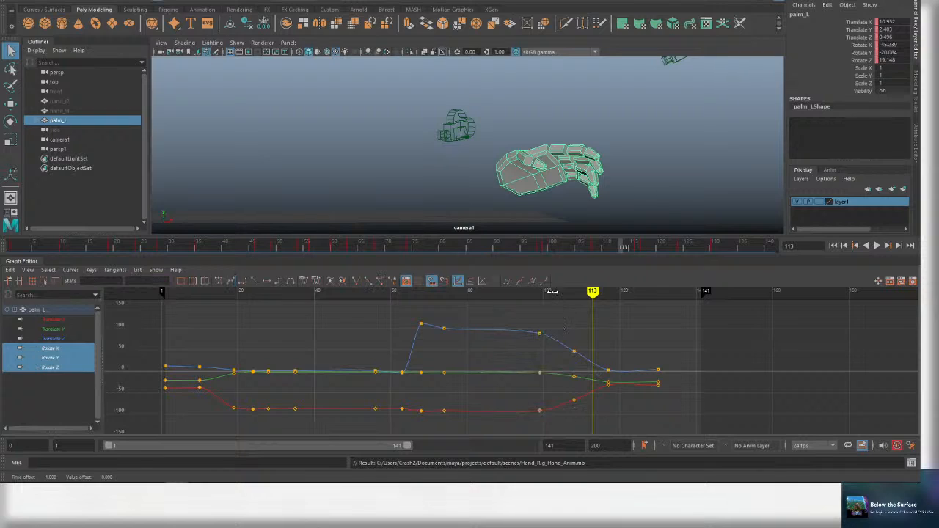
pyautogui.hotkey('alt', 'v')
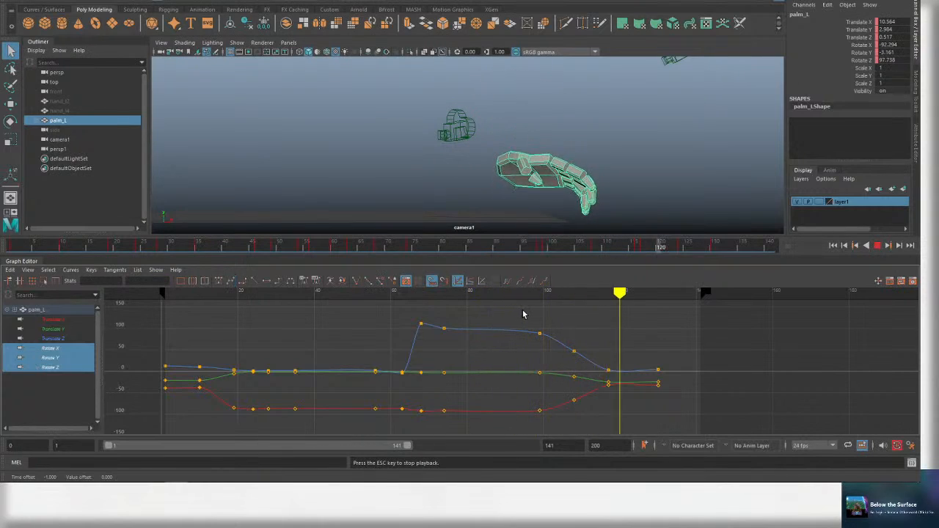
pyautogui.click(564, 293)
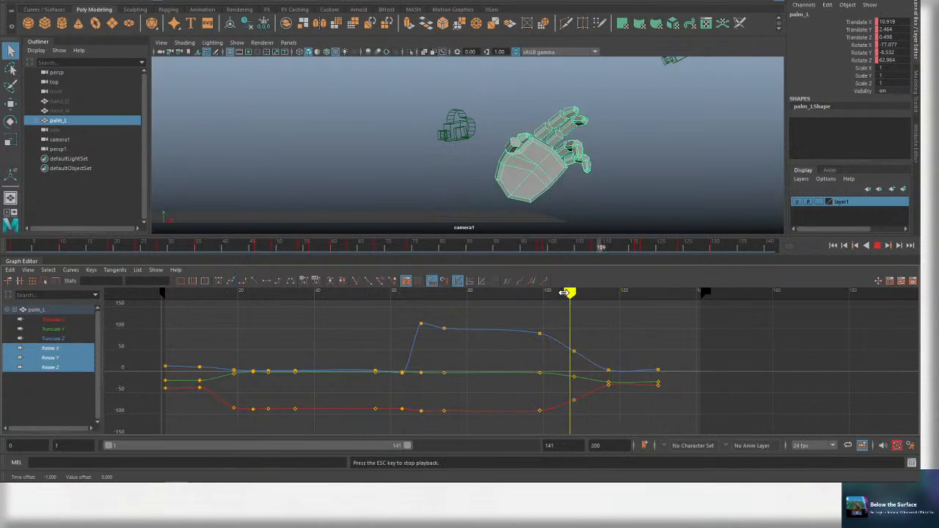
# Replay the palm's swing and return from several starting frames to examine the timing, saving the scene between passes.
pyautogui.click(404, 291)
pyautogui.hotkey('ctrl', 's')
pyautogui.hotkey('alt', 'v')
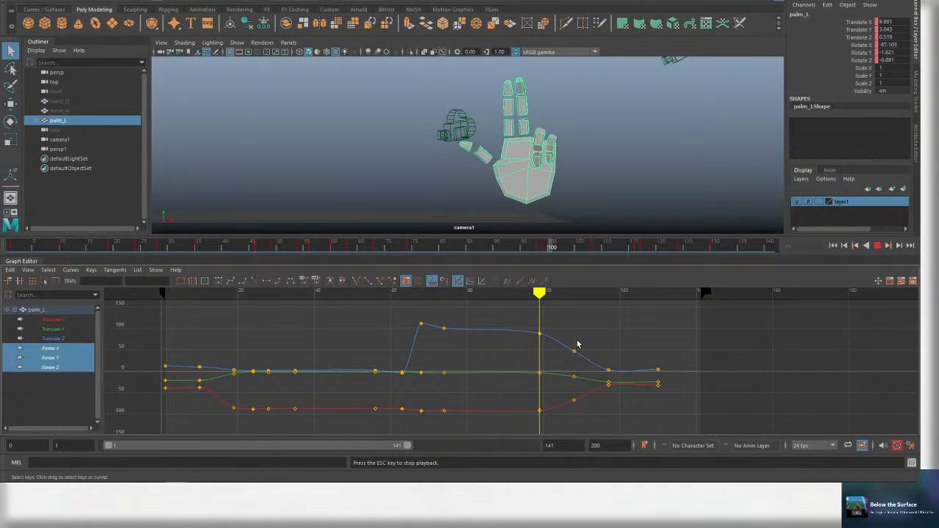
pyautogui.moveTo(430, 295); pyautogui.dragTo(472, 296)
pyautogui.hotkey('alt', 'v')
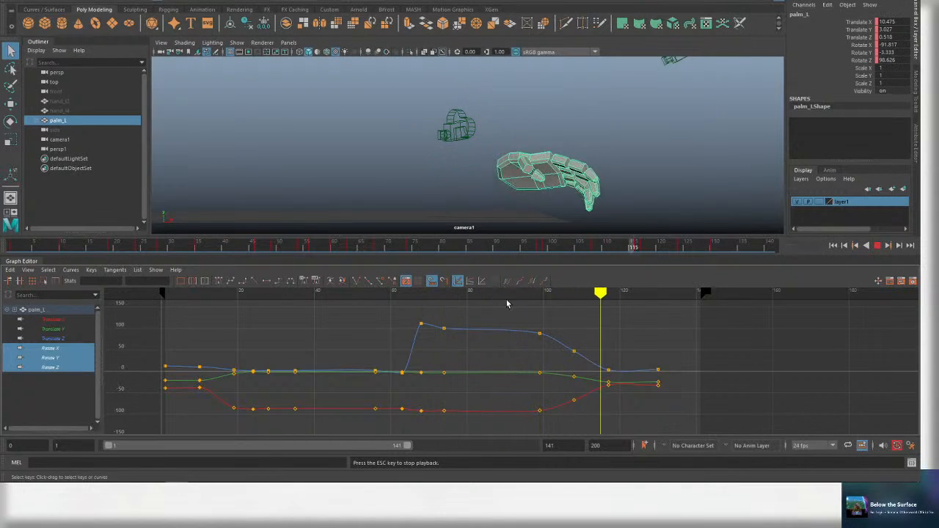
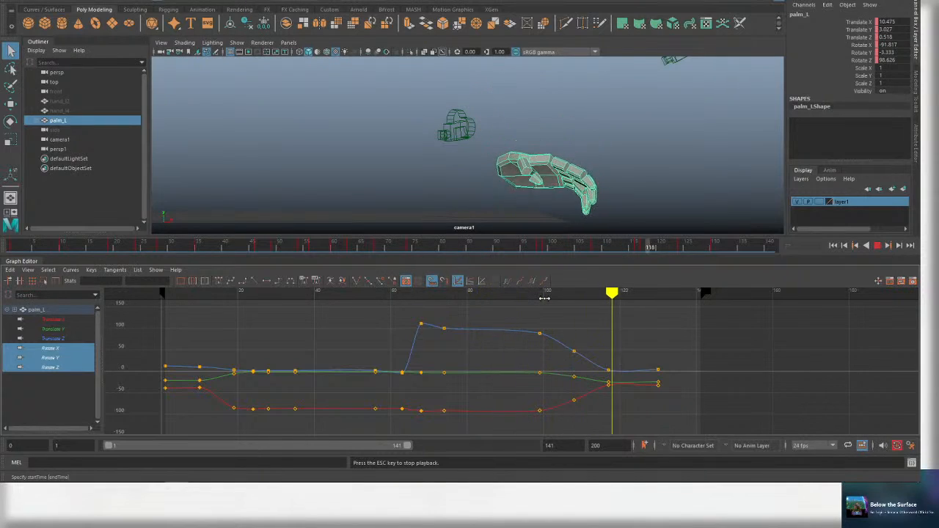
pyautogui.press('Escape')
pyautogui.hotkey('ctrl', 's')
pyautogui.moveTo(212, 296); pyautogui.dragTo(200, 307)
pyautogui.hotkey('alt', 'v')
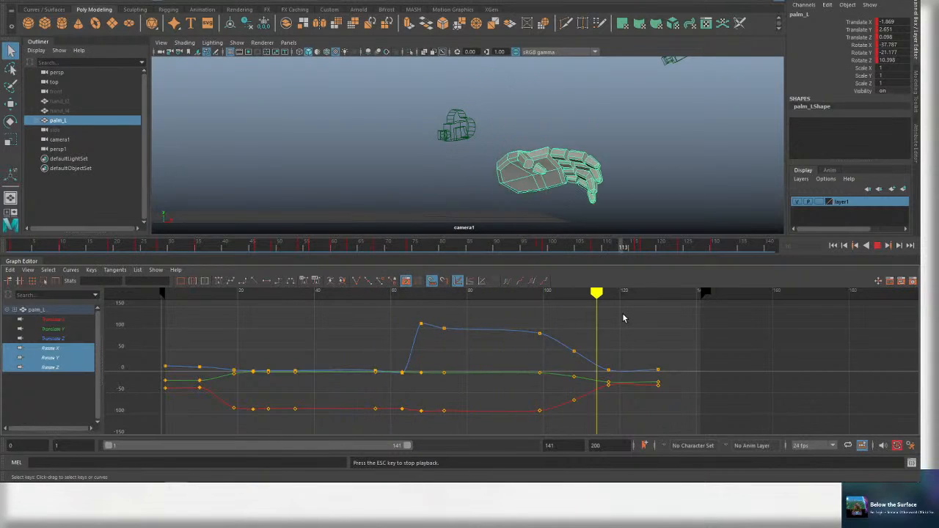
# Select every segment of the two extended fingers (index and point), frame their rotation curves and play through the return to frame 103.
pyautogui.moveTo(563, 292); pyautogui.dragTo(512, 293)
pyautogui.click(515, 80)
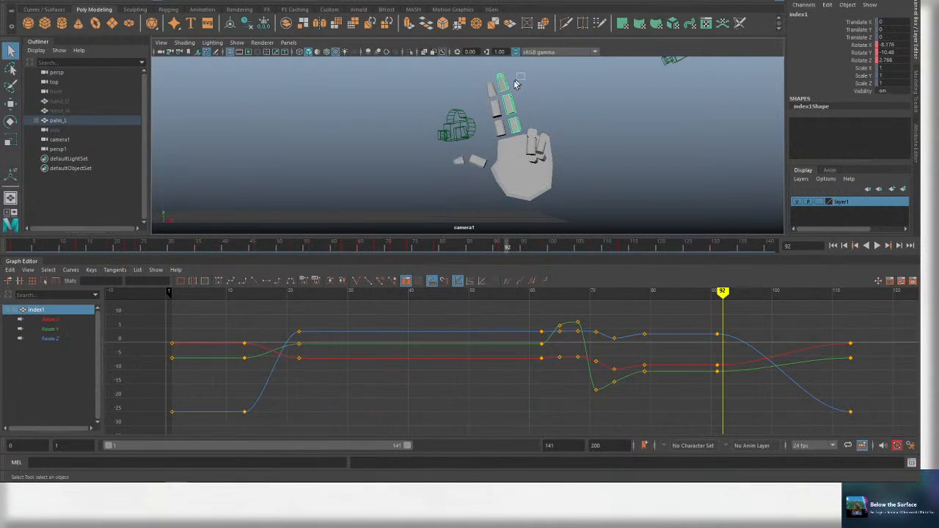
pyautogui.hotkey('ctrl', 's')
pyautogui.press('f')
pyautogui.moveTo(694, 292); pyautogui.dragTo(548, 295)
pyautogui.hotkey('alt', 'v')
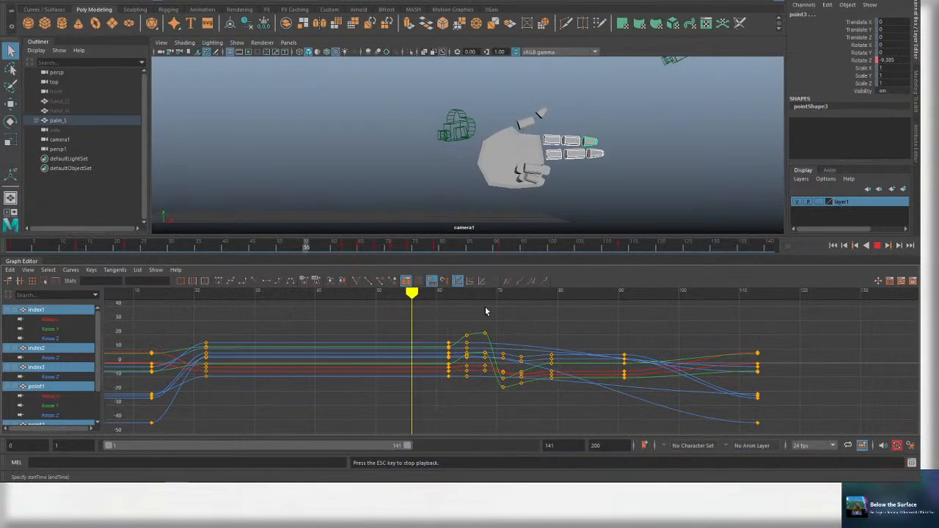
pyautogui.press('Escape')
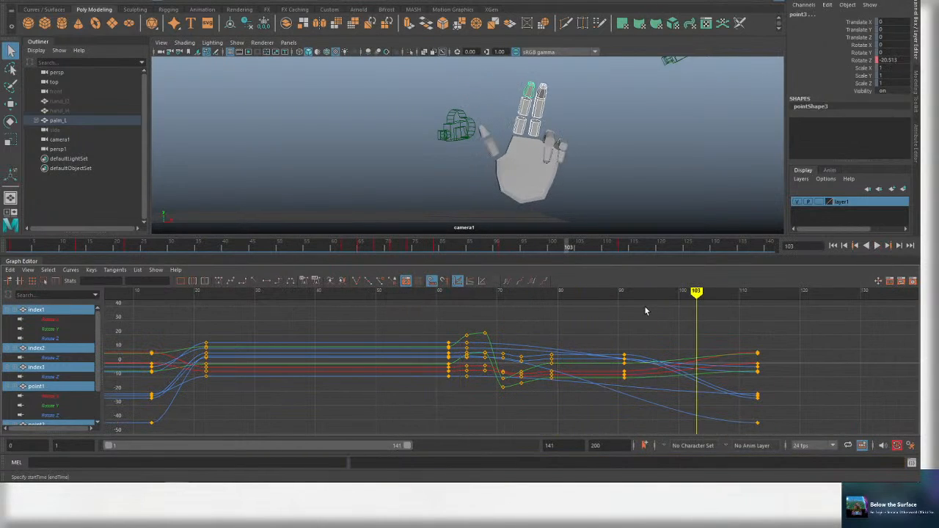
# Key the two extended fingers at frame 98, rotate all their segments slightly to form a counter-pose, and save the scene.
pyautogui.moveTo(673, 294)
pyautogui.mouseDown()
pyautogui.moveTo(623, 301)
pyautogui.moveTo(667, 295)
pyautogui.mouseUp()
pyautogui.press('s')
pyautogui.press('e')
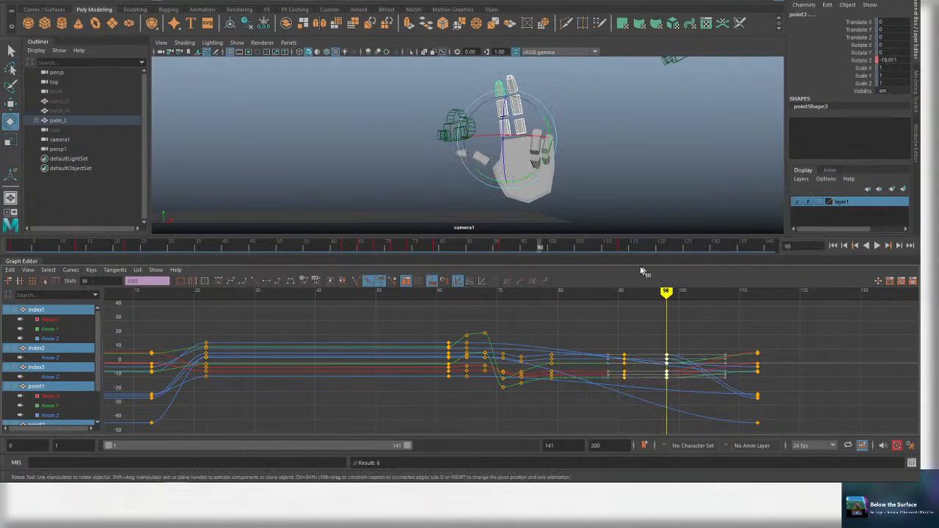
pyautogui.moveTo(535, 131); pyautogui.dragTo(522, 111)
pyautogui.hotkey('ctrl', 's')
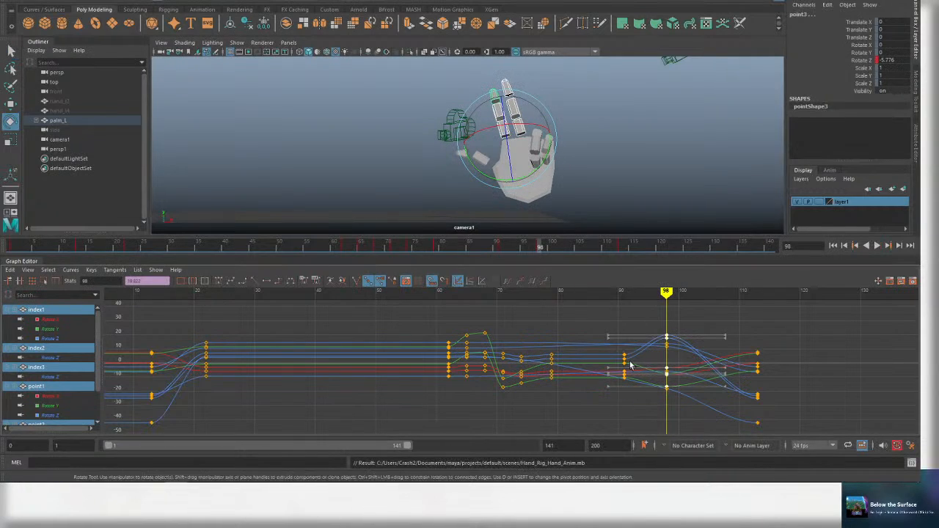
# Move the extended fingers' new counter-pose keys two frames later to frame 100 and replay the return.
pyautogui.moveTo(666, 294); pyautogui.dragTo(615, 294)
pyautogui.keyDown('shift'); pyautogui.moveTo(665, 398); pyautogui.dragTo(679, 399, button='middle'); pyautogui.keyUp('shift')
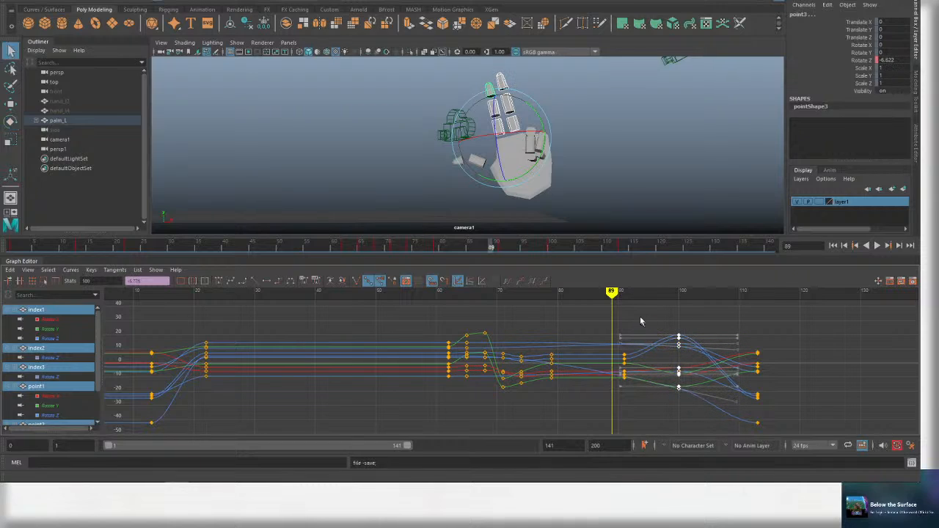
pyautogui.hotkey('alt', 'v')
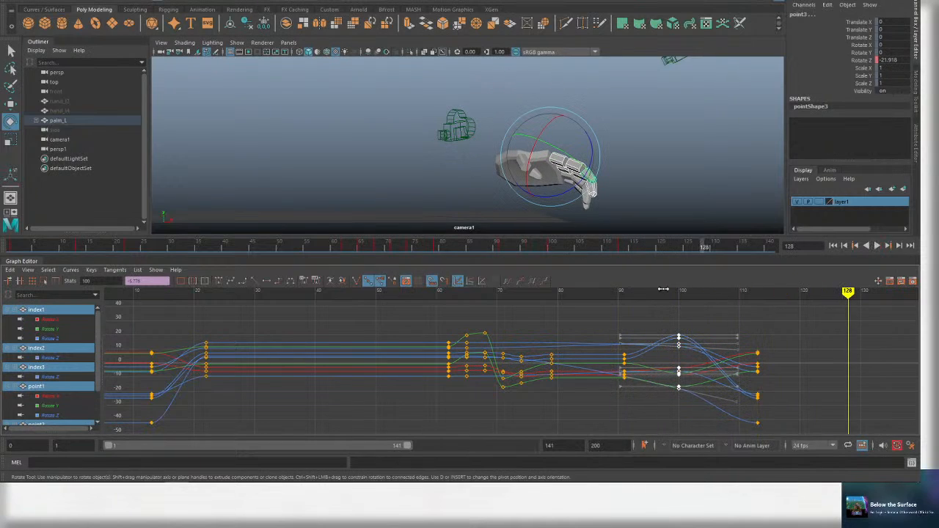
pyautogui.click(683, 290)
pyautogui.hotkey('alt', 'v')
pyautogui.hotkey('alt', 'v')
# At frame 110, select the outer segments index2, index3, point2 and point3, save, and bring the end of their curves into view.
pyautogui.keyDown('alt'); pyautogui.moveTo(796, 330); pyautogui.dragTo(641, 344, button='middle'); pyautogui.keyUp('alt')
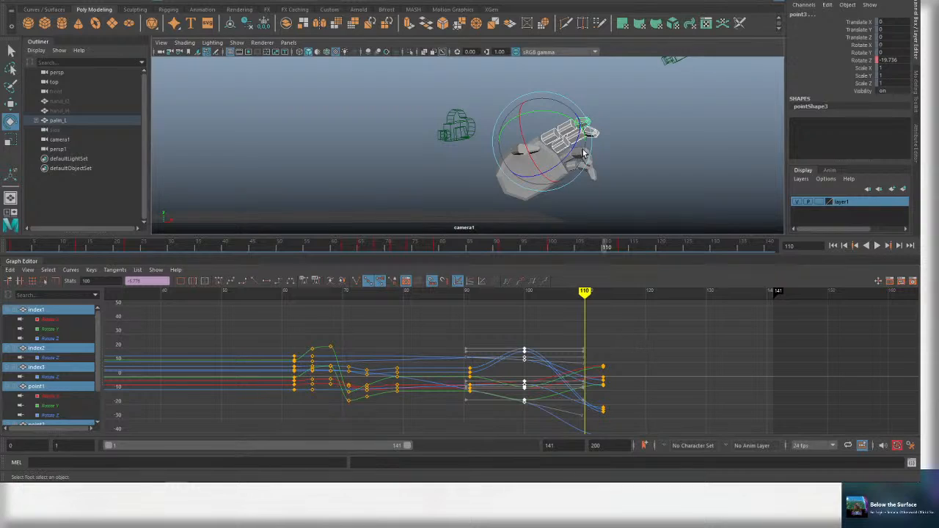
pyautogui.press('q')
pyautogui.click(580, 138)
pyautogui.keyDown('shift'); pyautogui.click(591, 134); pyautogui.keyUp('shift')
pyautogui.keyDown('shift'); pyautogui.click(583, 123); pyautogui.keyUp('shift')
pyautogui.keyDown('shift'); pyautogui.click(571, 131); pyautogui.keyUp('shift')
pyautogui.hotkey('ctrl', 's')
pyautogui.keyDown('alt'); pyautogui.moveTo(747, 352); pyautogui.dragTo(525, 346, button='middle'); pyautogui.keyUp('alt')
# Move the outer segments' final Rotate Z keys to frame 116 and repeat the same pose at about frame 123.
pyautogui.hotkey('ctrl', 's')
pyautogui.moveTo(629, 315); pyautogui.dragTo(605, 405)
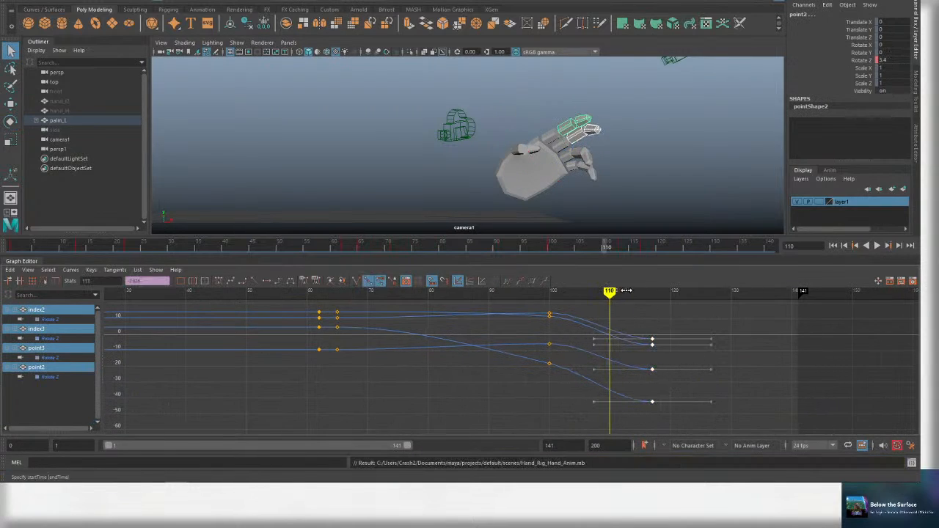
pyautogui.moveTo(610, 291)
pyautogui.mouseDown()
pyautogui.moveTo(723, 291)
pyautogui.moveTo(618, 292)
pyautogui.moveTo(651, 295)
pyautogui.mouseUp()
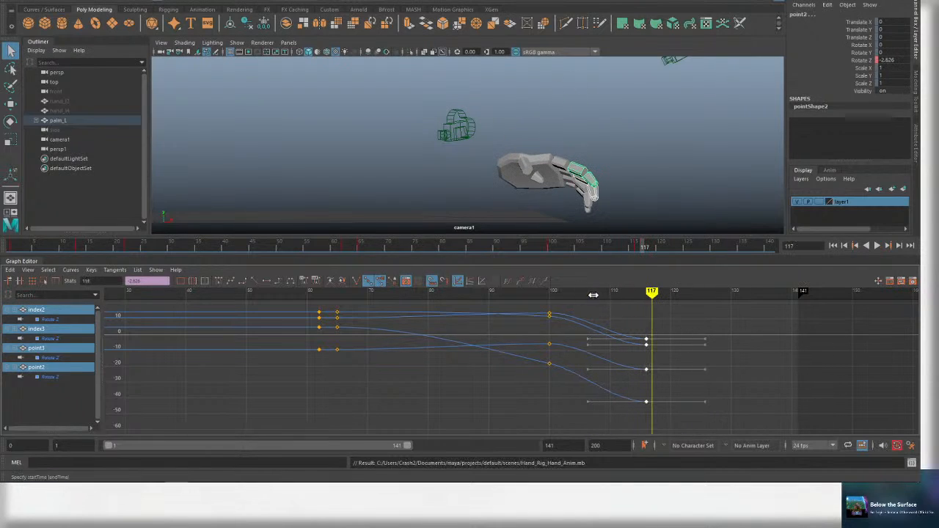
pyautogui.moveTo(593, 295); pyautogui.dragTo(657, 301)
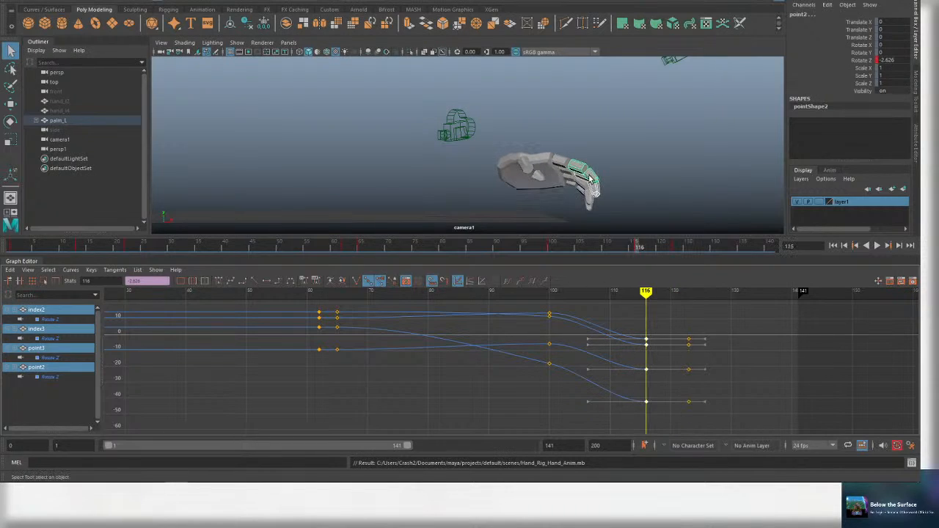
# Curl the four outer finger segments past their rest pose at frame 116, reduce the overshoot slightly on the curves, and save.
pyautogui.press('e')
pyautogui.moveTo(605, 172); pyautogui.dragTo(600, 170)
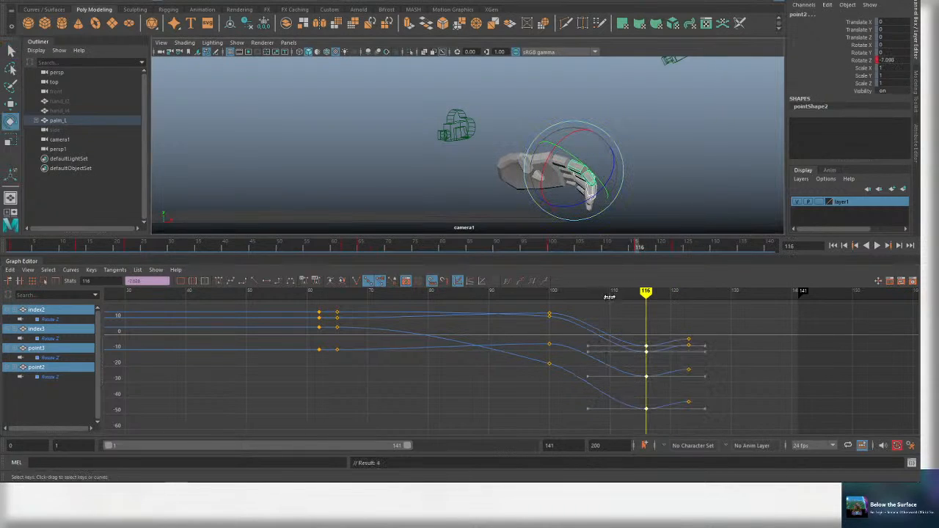
pyautogui.hotkey('alt', 'v')
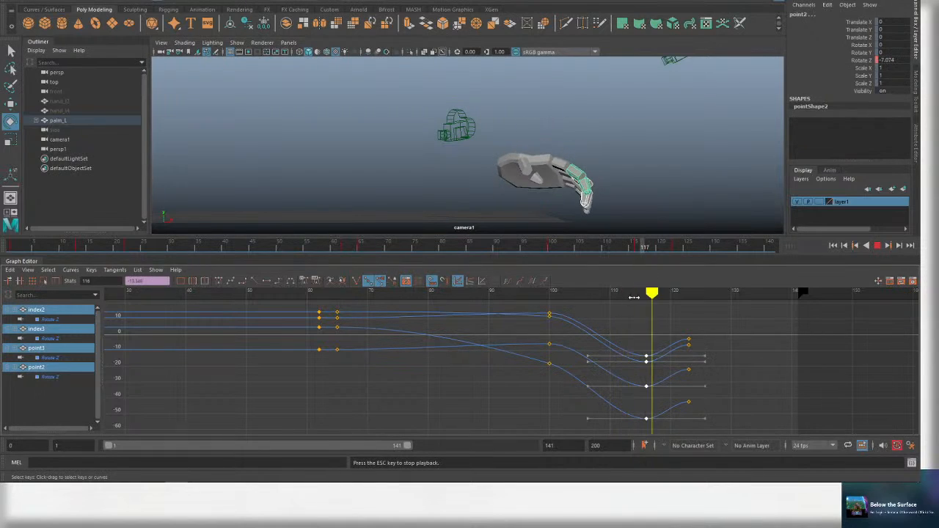
pyautogui.press('Escape')
pyautogui.keyDown('shift'); pyautogui.moveTo(652, 381); pyautogui.dragTo(651, 373, button='middle'); pyautogui.keyUp('shift')
pyautogui.hotkey('ctrl', 's')
# Move the outer segments' final Rotate Z keys later to frame 127 and save the scene.
pyautogui.moveTo(674, 314); pyautogui.dragTo(700, 414)
pyautogui.keyDown('shift'); pyautogui.moveTo(717, 356); pyautogui.dragTo(740, 355, button='middle'); pyautogui.keyUp('shift')
pyautogui.hotkey('ctrl', 's')
# Replay the return repeatedly to examine the fingertips' overshoot and settle, framing the full length of their Rotate Z curves.
pyautogui.moveTo(759, 295); pyautogui.dragTo(475, 298)
pyautogui.hotkey('alt', 'v')
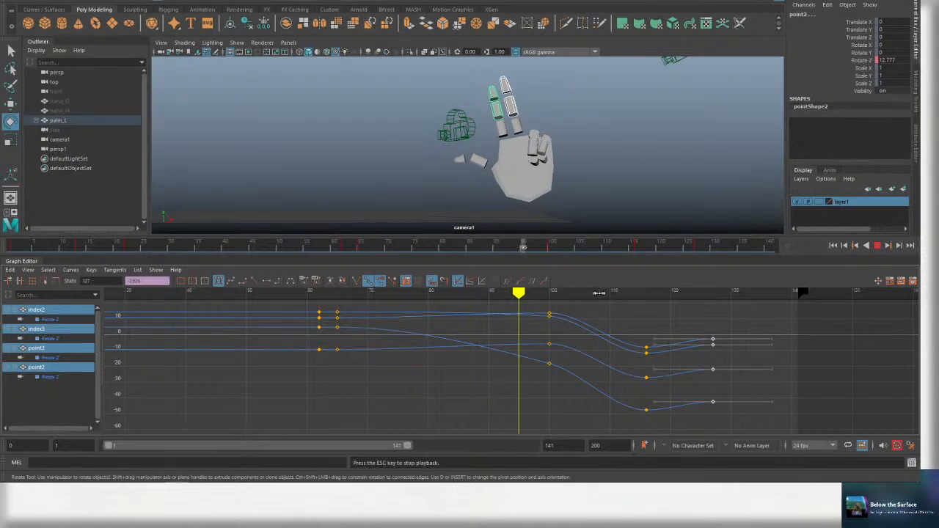
pyautogui.press('Escape')
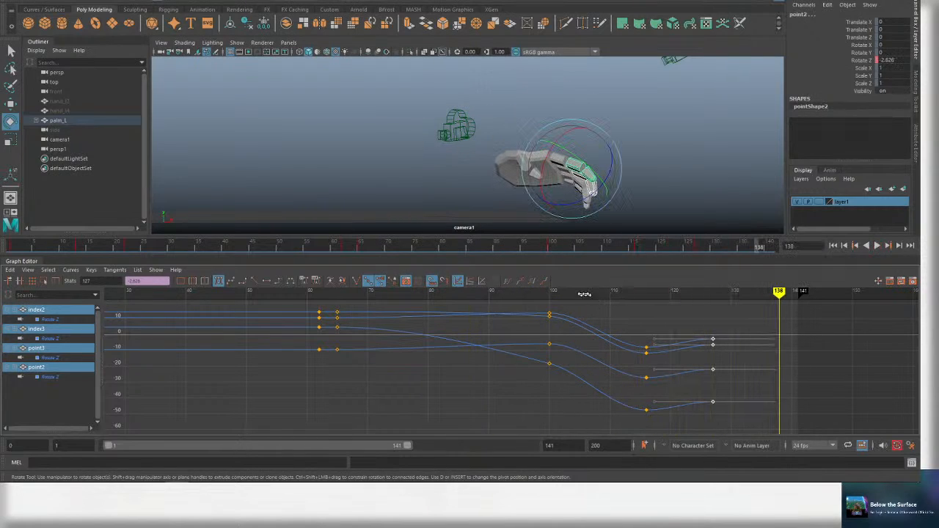
pyautogui.hotkey('alt', 'v')
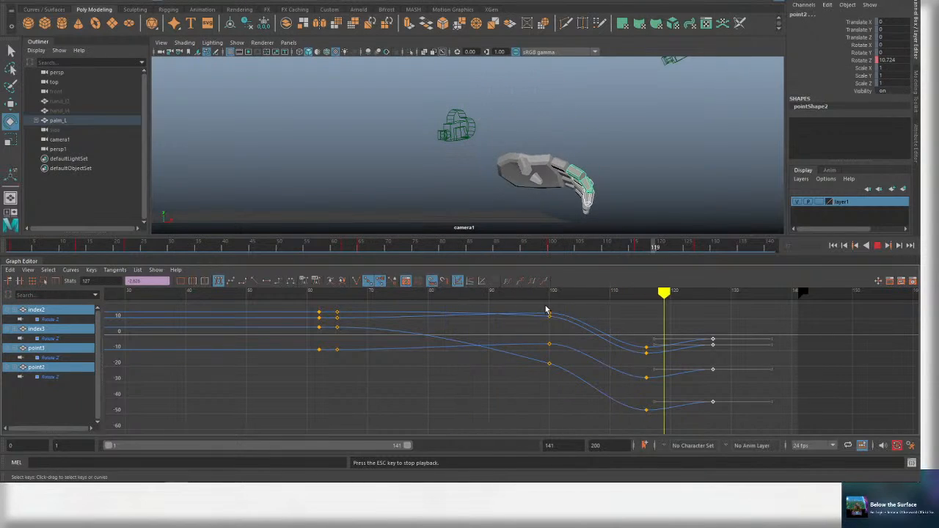
pyautogui.press('Escape')
pyautogui.press('a')
pyautogui.hotkey('alt', 'v')
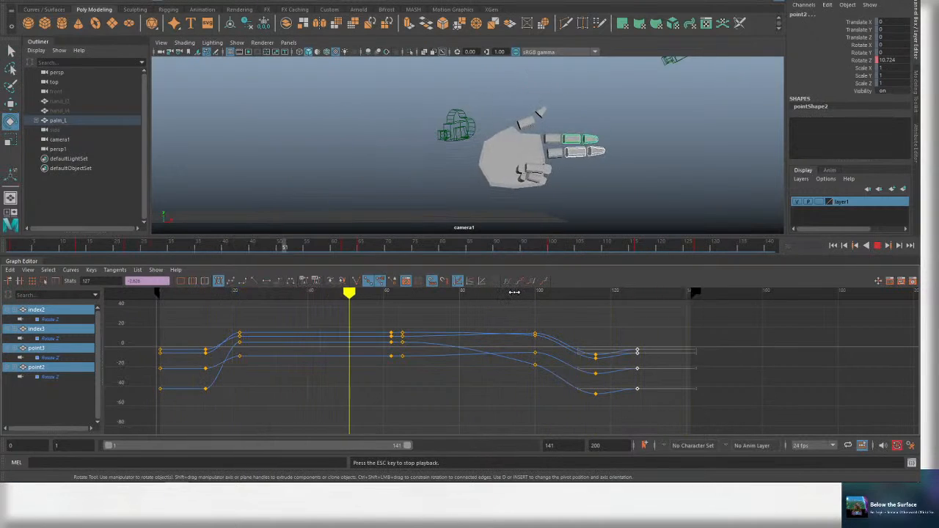
pyautogui.press('Escape')
# Select all ring and pinky finger segments together and bring the return section of their curves into view.
pyautogui.press('q')
pyautogui.click(541, 173)
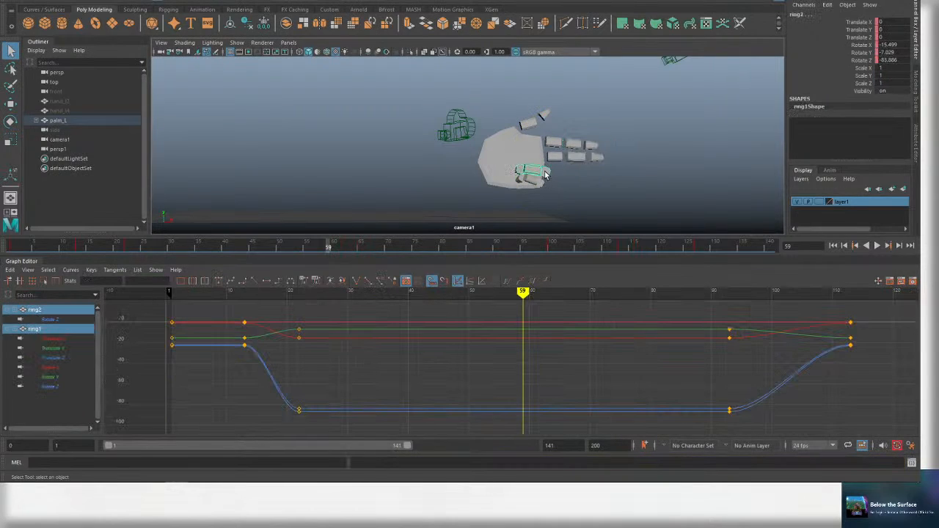
pyautogui.click(551, 176)
pyautogui.keyDown('shift'); pyautogui.click(544, 179); pyautogui.keyUp('shift')
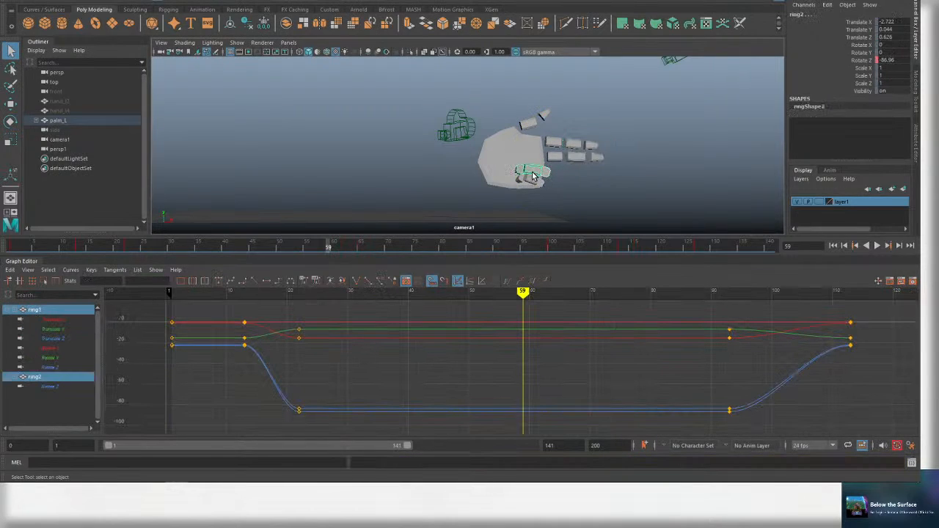
pyautogui.keyDown('shift'); pyautogui.click(541, 180); pyautogui.keyUp('shift')
pyautogui.keyDown('shift'); pyautogui.click(535, 185); pyautogui.keyUp('shift')
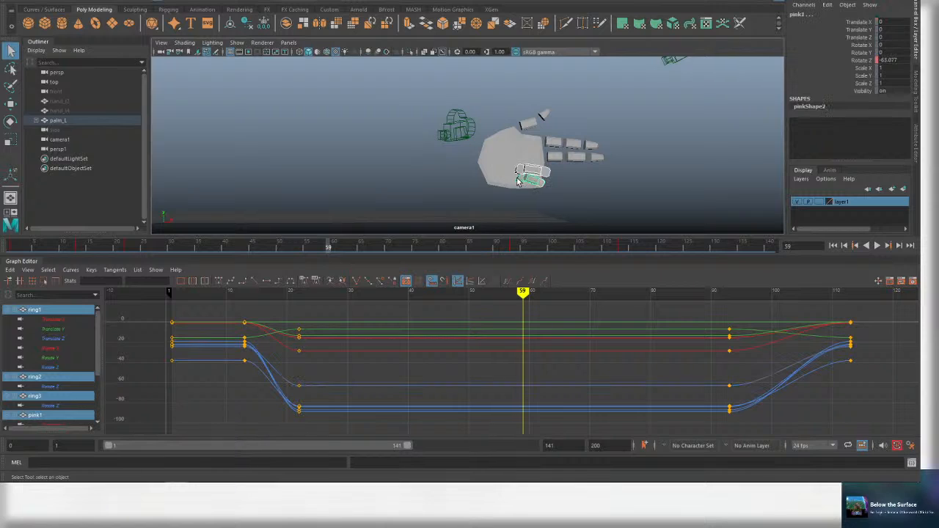
pyautogui.keyDown('shift'); pyautogui.click(519, 182); pyautogui.keyUp('shift')
pyautogui.keyDown('alt'); pyautogui.moveTo(609, 339); pyautogui.dragTo(490, 347, button='middle'); pyautogui.keyUp('alt')
# Play and scrub through the return to examine when the ring and pinky fingers uncurl, saving the scene along the way.
pyautogui.hotkey('alt', 'v')
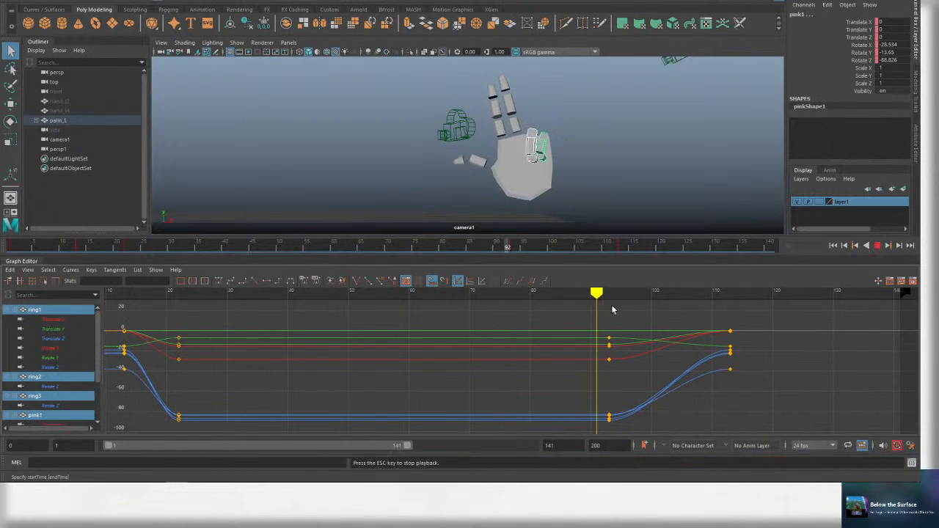
pyautogui.hotkey('alt', 'v')
pyautogui.scroll(-7, 643, 317)
pyautogui.hotkey('ctrl', 's')
pyautogui.scroll(6, 575, 331)
pyautogui.hotkey('ctrl', 's')
pyautogui.keyDown('alt'); pyautogui.moveTo(641, 326); pyautogui.dragTo(544, 317, button='middle'); pyautogui.keyUp('alt')
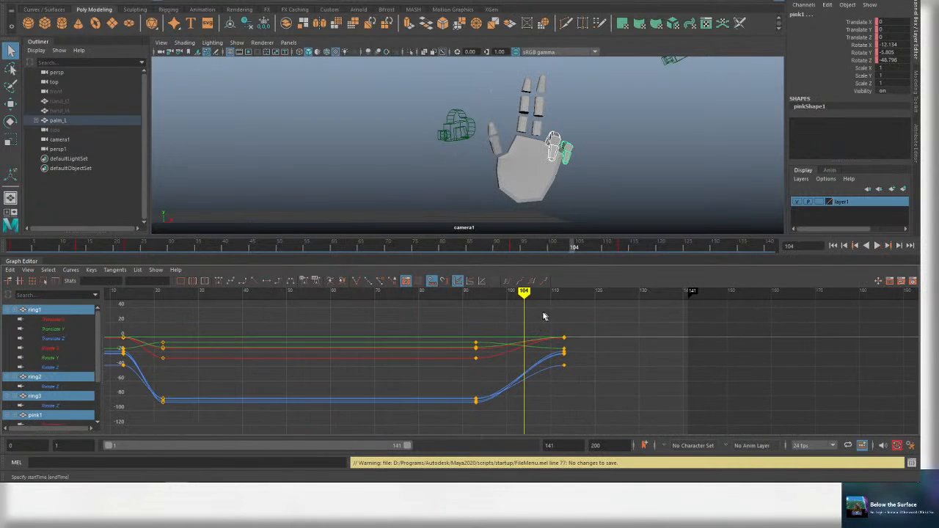
pyautogui.moveTo(524, 293)
pyautogui.mouseDown()
pyautogui.moveTo(466, 297)
pyautogui.moveTo(524, 294)
pyautogui.mouseUp()
pyautogui.hotkey('ctrl', 's')
pyautogui.click(451, 294)
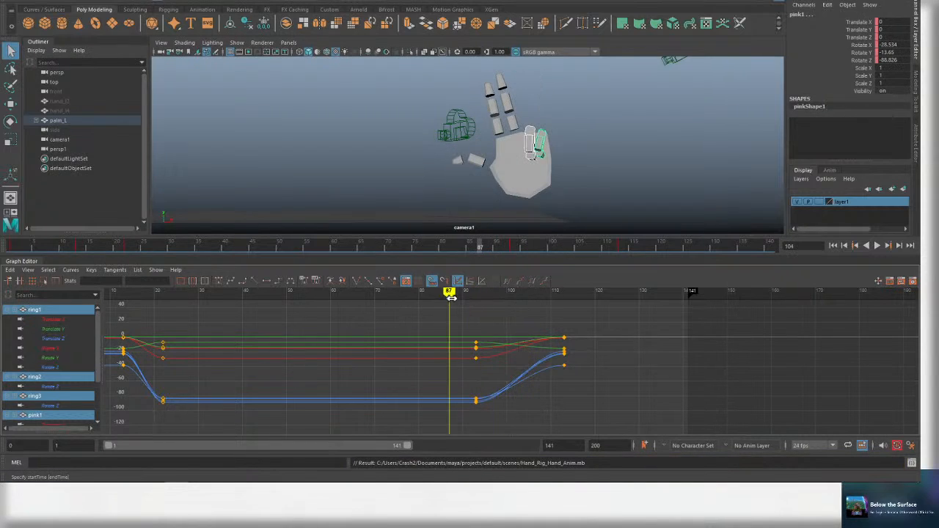
# Move the ring and pinky fingers' last two sets of keys five frames later, to frames 98 and 118, replay and save.
pyautogui.moveTo(451, 299); pyautogui.dragTo(456, 300)
pyautogui.moveTo(468, 324); pyautogui.dragTo(586, 416)
pyautogui.keyDown('shift'); pyautogui.moveTo(532, 372); pyautogui.dragTo(550, 372, button='middle'); pyautogui.keyUp('shift')
pyautogui.hotkey('alt', 'v')
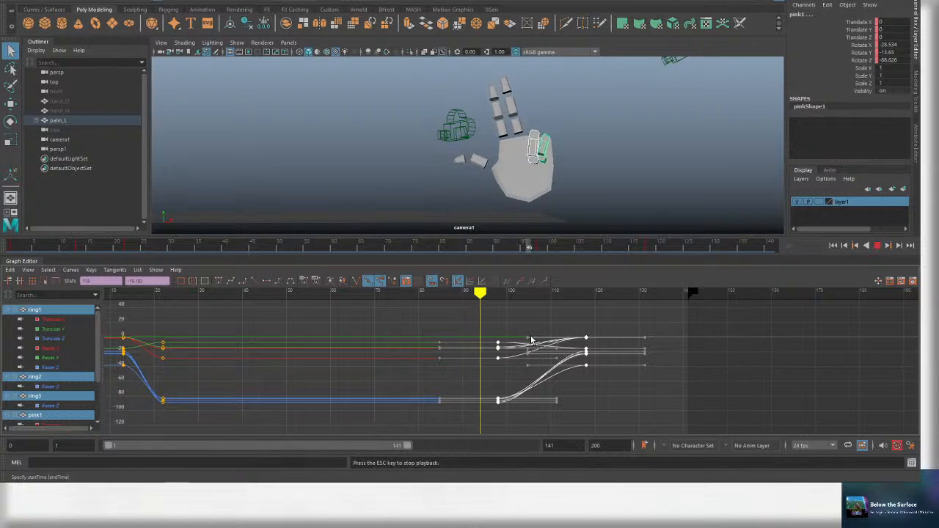
pyautogui.hotkey('alt', 'v')
pyautogui.hotkey('ctrl', 's')
# Scrub and replay the return around frames 95 to 108 to examine the shifted ring and pinky timing, then save.
pyautogui.scroll(-4, 556, 307)
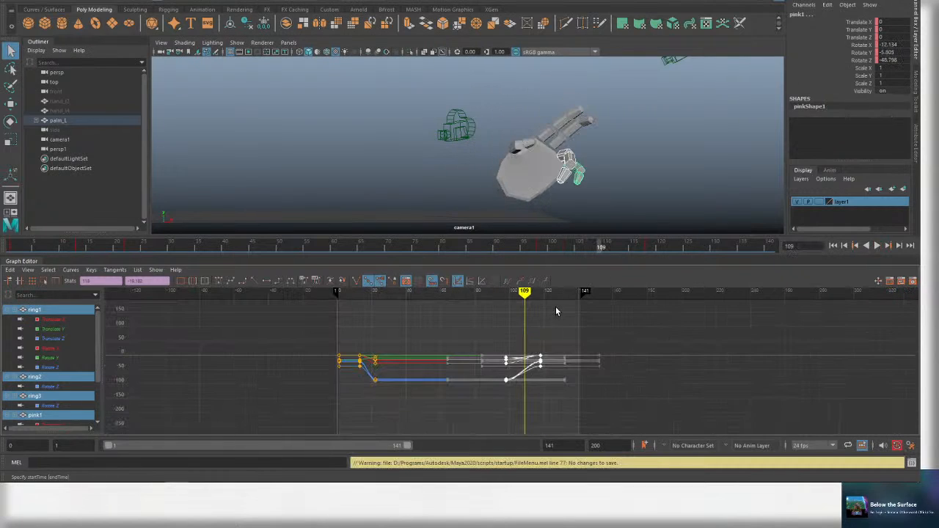
pyautogui.moveTo(500, 296); pyautogui.dragTo(490, 298)
pyautogui.hotkey('alt', 'v')
pyautogui.scroll(4, 549, 330)
pyautogui.hotkey('alt', 'v')
pyautogui.click(551, 322)
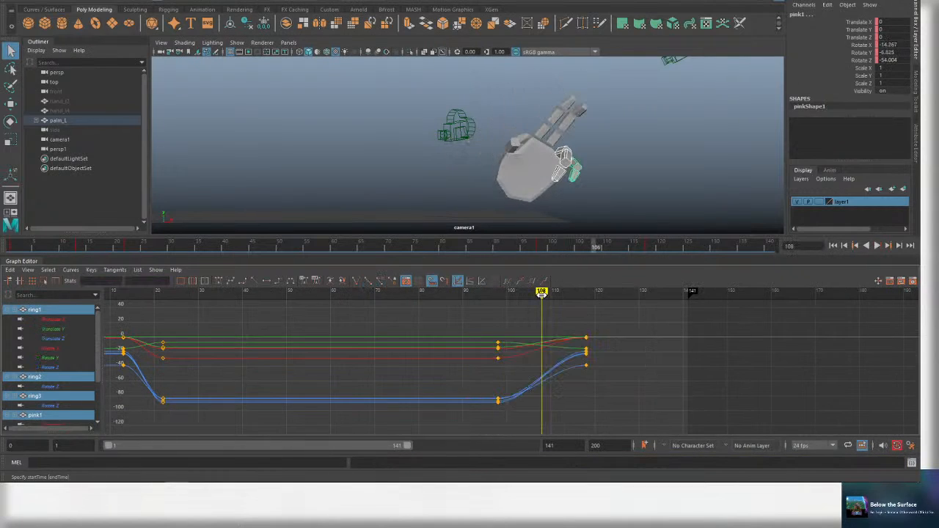
pyautogui.click(392, 296)
pyautogui.hotkey('ctrl', 's')
pyautogui.scroll(-4, 487, 325)
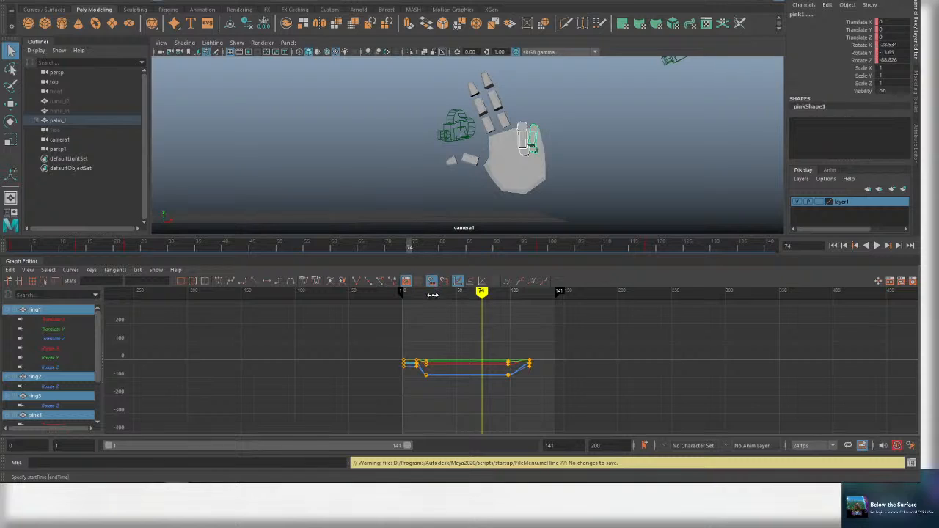
# Play the whole animation from the start to frame 129, pausing around the return to examine the finger timing.
pyautogui.hotkey('alt', 'shift', 'v')
pyautogui.hotkey('alt', 'v')
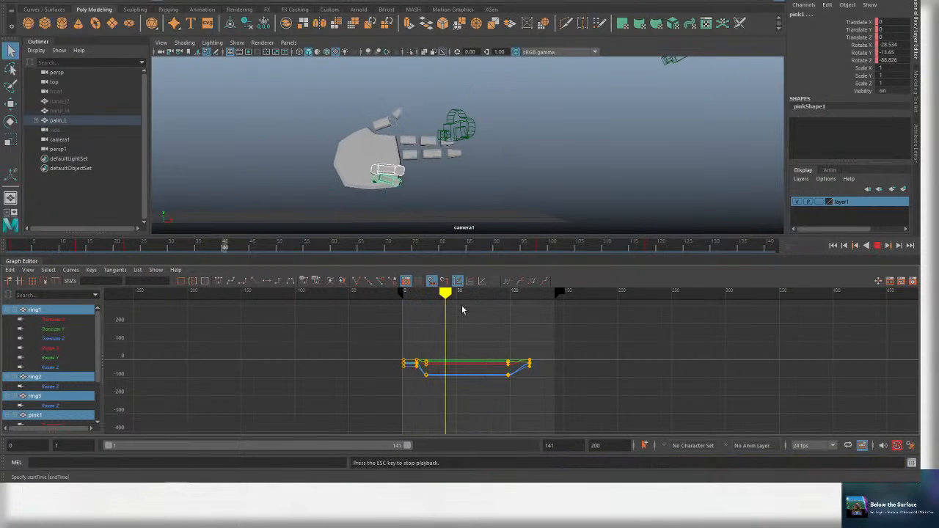
pyautogui.scroll(3, 523, 327)
pyautogui.hotkey('alt', 'v')
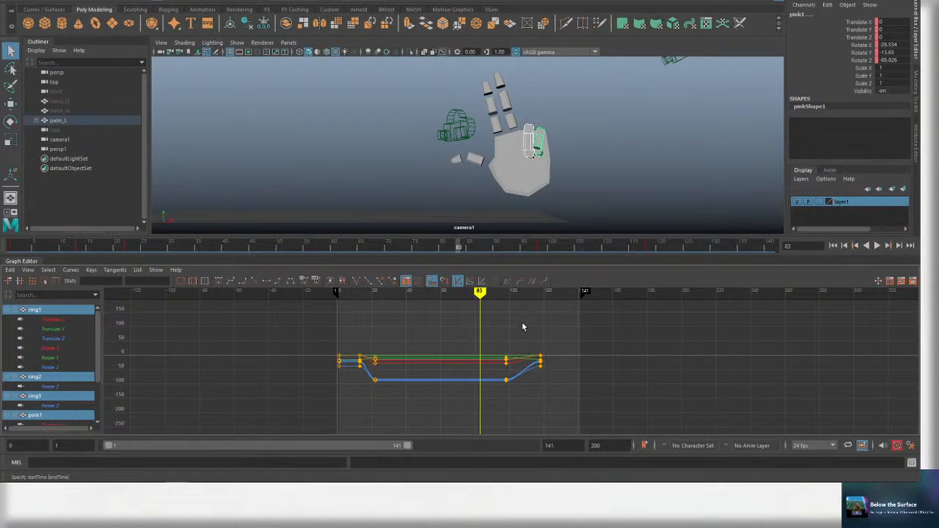
pyautogui.scroll(2, 527, 323)
pyautogui.hotkey('alt', 'v')
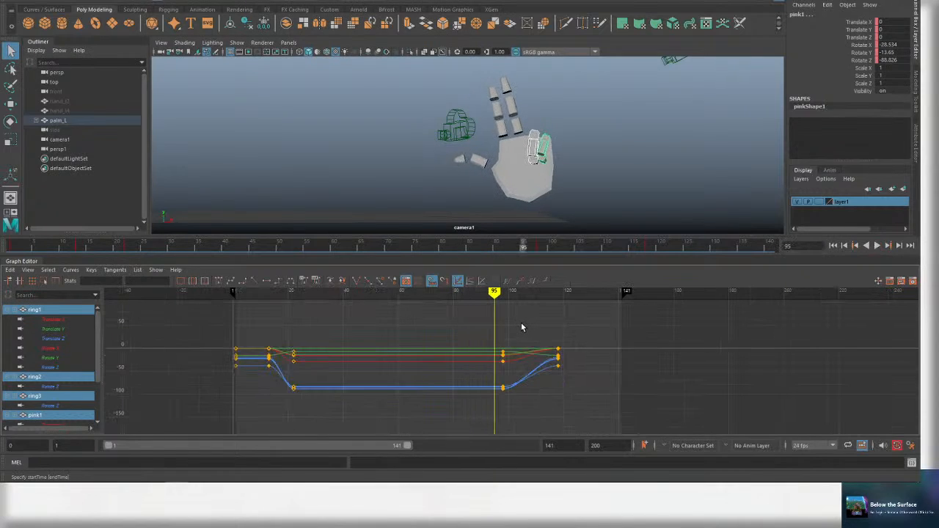
pyautogui.hotkey('alt', 'v')
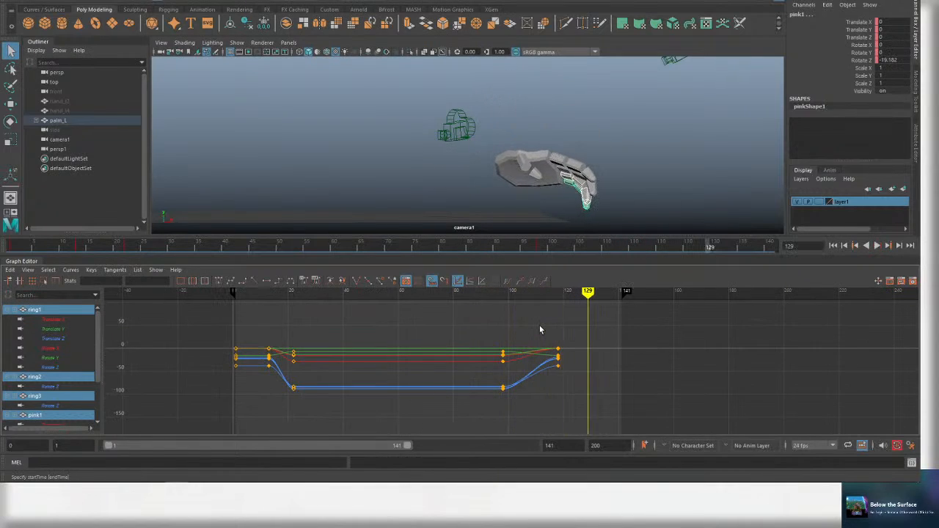
# Replay and scrub the return to examine how the ring and pinky fingers uncurl around frame 105.
pyautogui.moveTo(533, 296); pyautogui.dragTo(395, 299)
pyautogui.hotkey('alt', 'v')
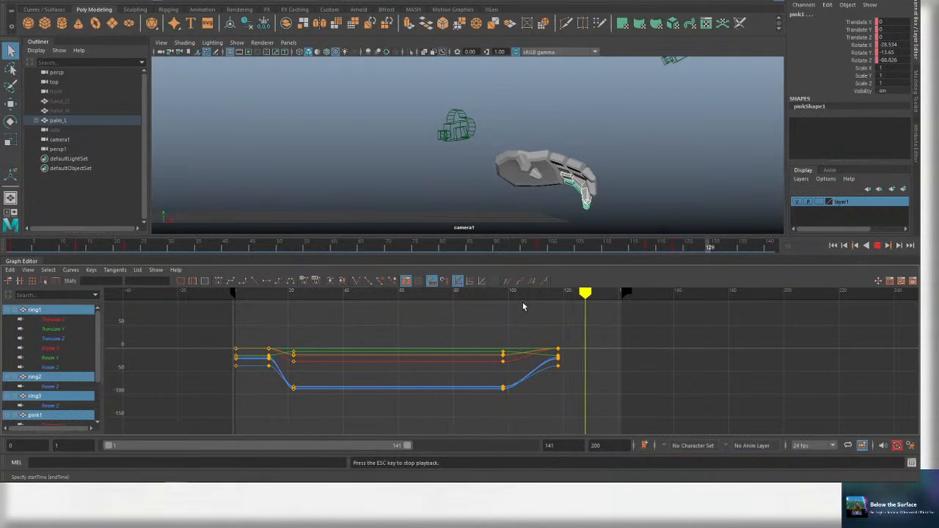
pyautogui.hotkey('alt', 'v')
pyautogui.moveTo(518, 291)
pyautogui.mouseDown()
pyautogui.moveTo(535, 291)
pyautogui.moveTo(503, 292)
pyautogui.moveTo(535, 291)
pyautogui.moveTo(510, 294)
pyautogui.moveTo(523, 295)
pyautogui.mouseUp()
pyautogui.hotkey('alt', 'v')
pyautogui.hotkey('alt', 'v')
# Curl the ring2, ring3, pink2 and pink3 joints further inward at frame 104, key the pose and save.
pyautogui.click(560, 175)
pyautogui.keyDown('shift'); pyautogui.click(560, 174); pyautogui.keyUp('shift')
pyautogui.keyDown('shift'); pyautogui.click(546, 171); pyautogui.keyUp('shift')
pyautogui.keyDown('shift'); pyautogui.click(552, 156); pyautogui.keyUp('shift')
pyautogui.press('e')
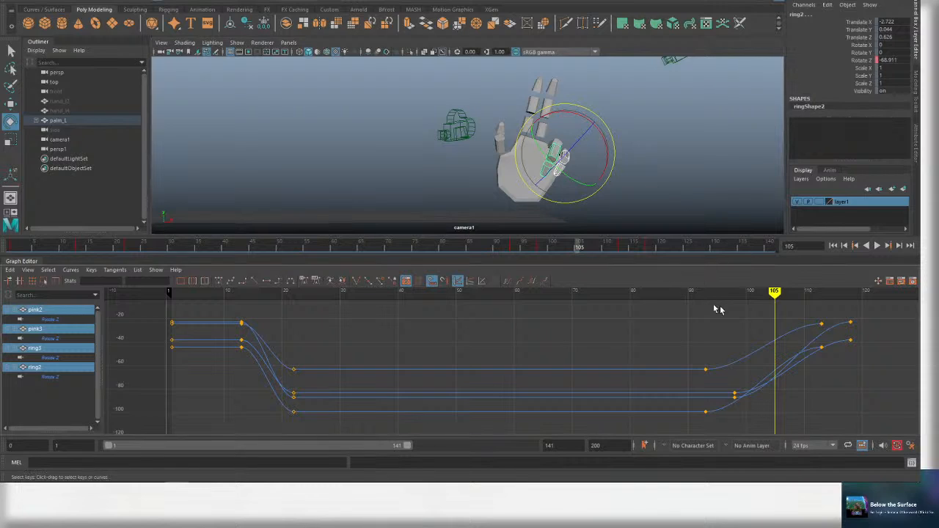
pyautogui.keyDown('alt'); pyautogui.moveTo(720, 306); pyautogui.dragTo(685, 304, button='middle'); pyautogui.keyUp('alt')
pyautogui.hotkey('ctrl', 's')
pyautogui.moveTo(683, 294); pyautogui.dragTo(679, 288)
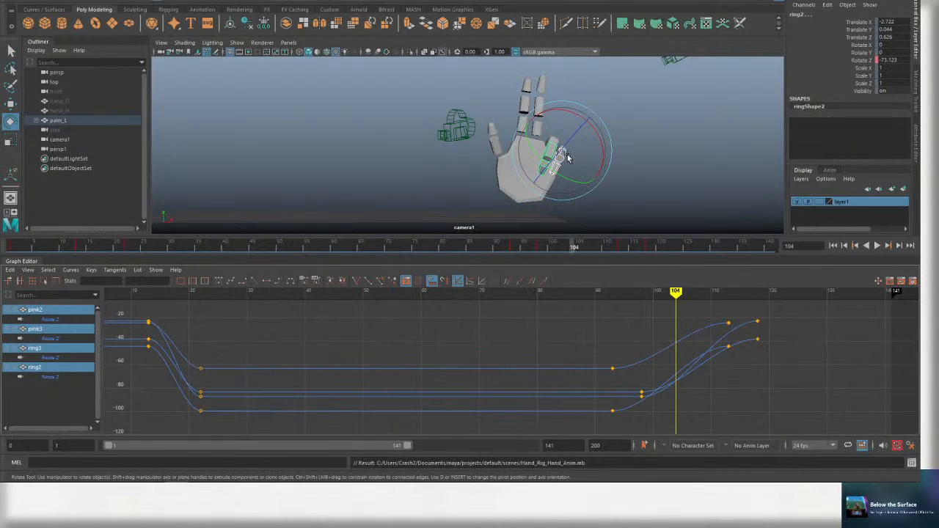
pyautogui.moveTo(567, 157); pyautogui.dragTo(574, 165)
pyautogui.press('s')
pyautogui.press('s')
pyautogui.hotkey('ctrl', 's')
pyautogui.hotkey('ctrl', 's')
# Move the ring and pinky outer joints' final keys five frames later, smooth the tangents of the keys leading up to frame 104, and replay.
pyautogui.keyDown('alt'); pyautogui.moveTo(751, 335); pyautogui.dragTo(626, 335, button='middle'); pyautogui.keyUp('alt')
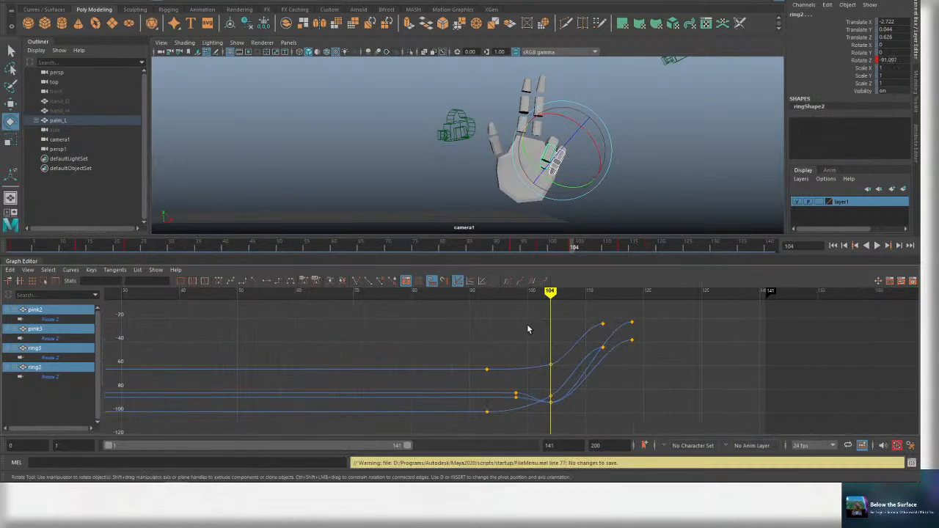
pyautogui.moveTo(479, 320); pyautogui.dragTo(709, 452)
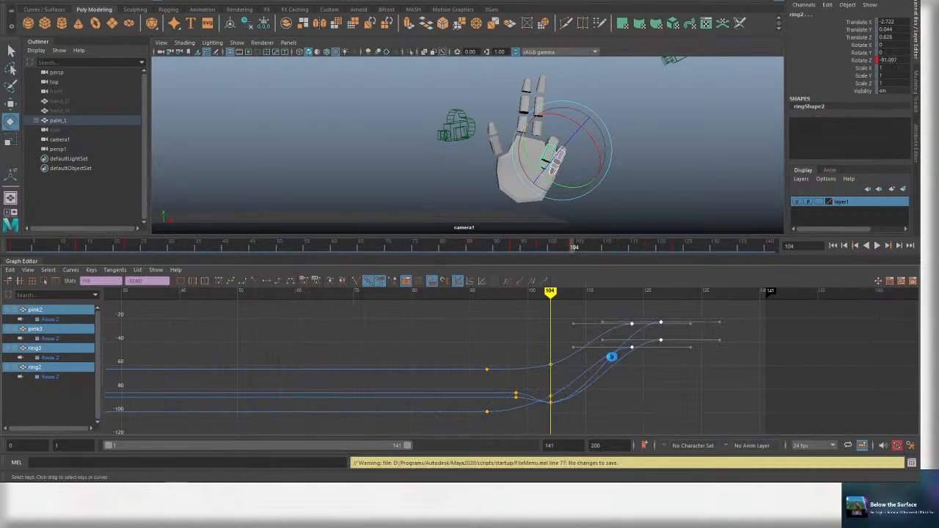
pyautogui.moveTo(692, 310); pyautogui.dragTo(554, 375)
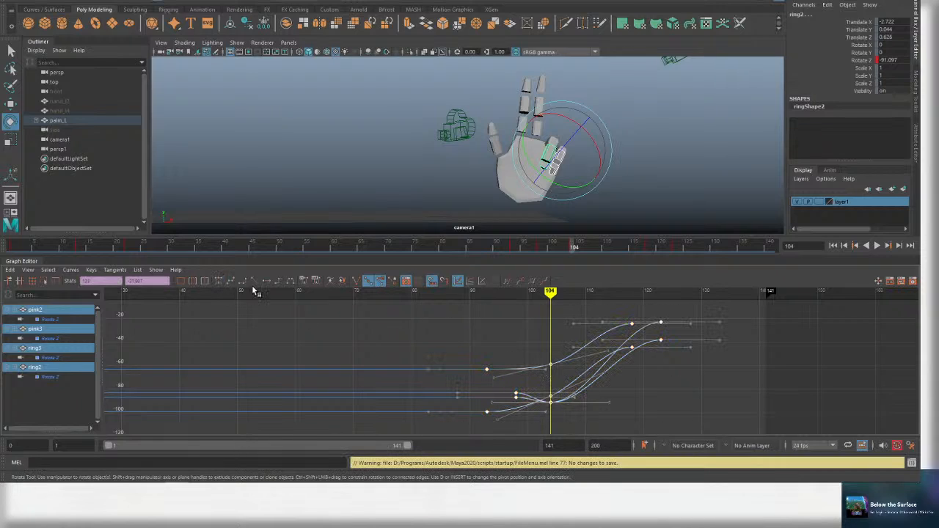
pyautogui.click(230, 281)
pyautogui.press('a')
pyautogui.hotkey('alt', 'v')
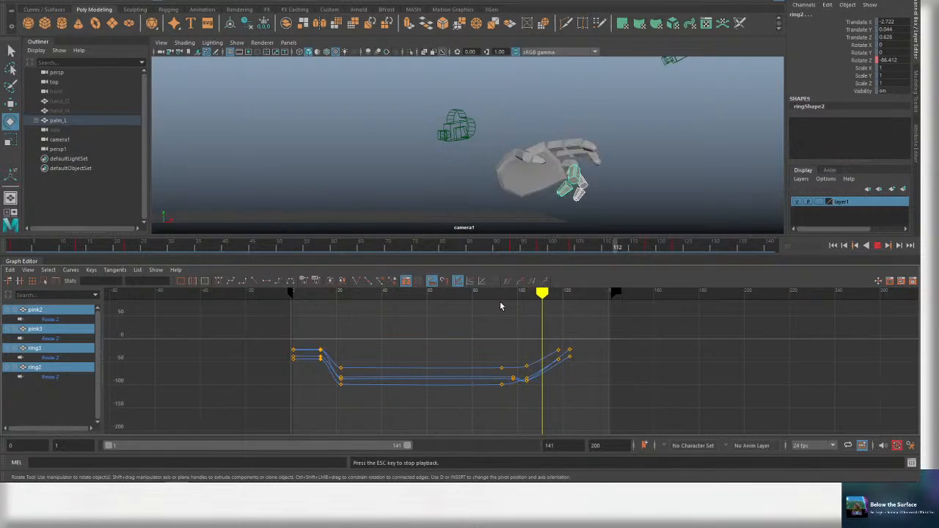
# Move the outer joints' final keys back to frames 113 and 118, shift the ring2 and ring3 hold keys to frame 94, and replay.
pyautogui.press('Escape')
pyautogui.moveTo(522, 289); pyautogui.dragTo(551, 294)
pyautogui.moveTo(583, 322); pyautogui.dragTo(547, 398)
pyautogui.moveTo(506, 294); pyautogui.dragTo(470, 299)
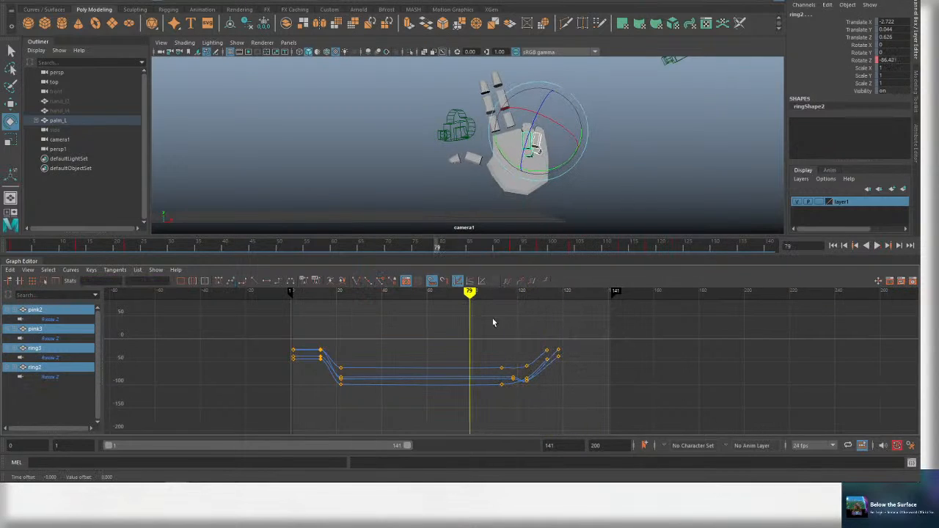
pyautogui.hotkey('alt', 'v')
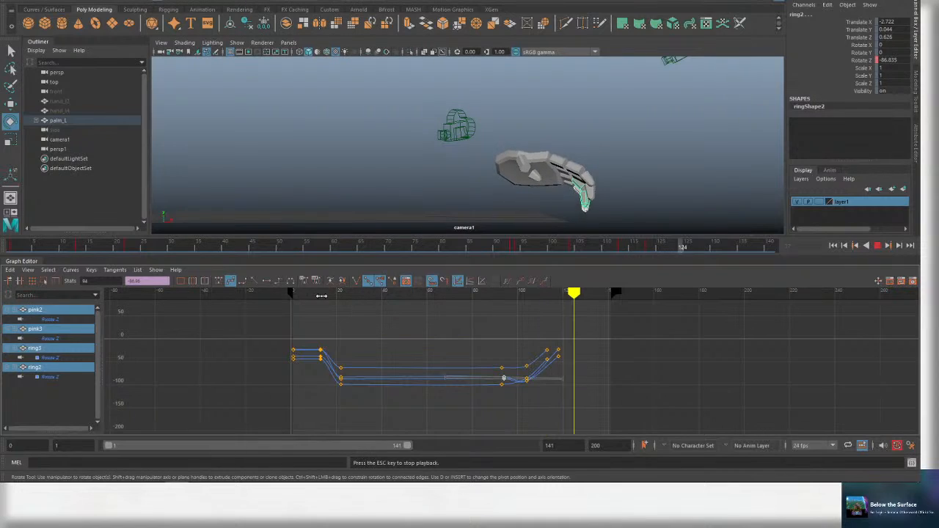
pyautogui.moveTo(523, 296); pyautogui.dragTo(540, 297)
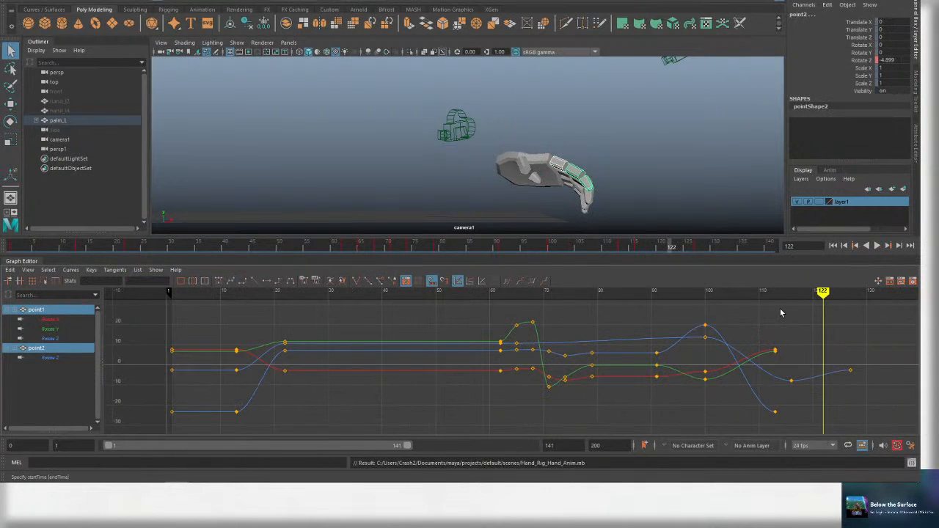
# Shift the point1 and point2 keys from frame 91 onward three frames earlier, save and review the return.
pyautogui.moveTo(689, 292); pyautogui.dragTo(759, 295)
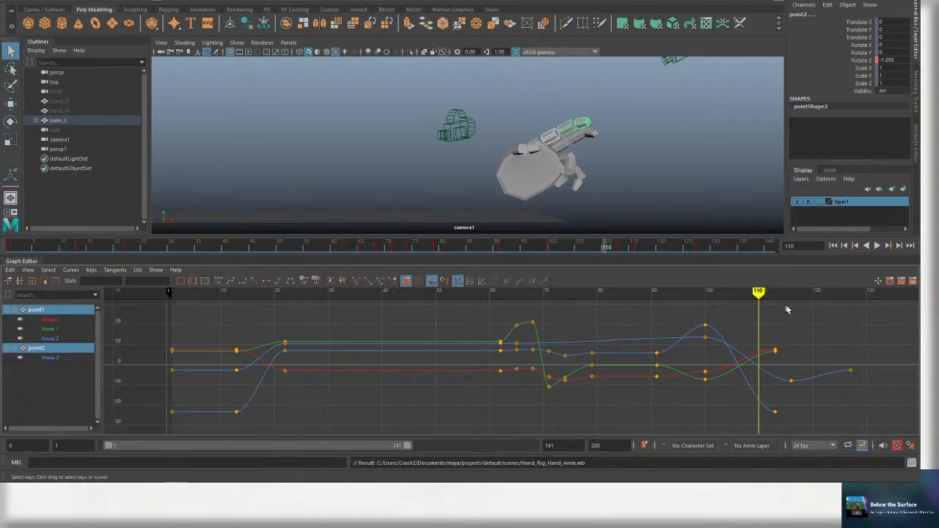
pyautogui.keyDown('alt'); pyautogui.moveTo(797, 330); pyautogui.dragTo(669, 335, button='middle'); pyautogui.keyUp('alt')
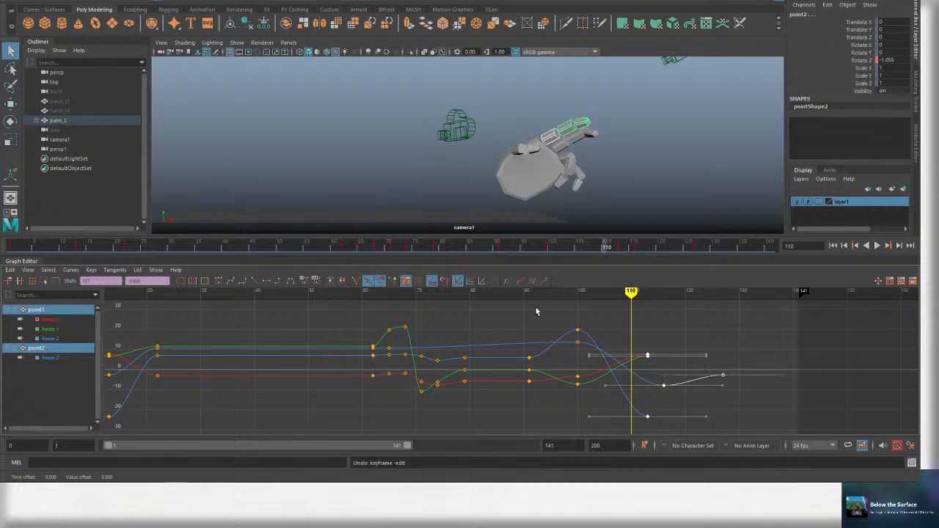
pyautogui.moveTo(537, 311); pyautogui.dragTo(783, 422)
pyautogui.keyDown('shift'); pyautogui.moveTo(687, 387); pyautogui.dragTo(670, 385, button='middle'); pyautogui.keyUp('shift')
pyautogui.moveTo(505, 330); pyautogui.dragTo(537, 412)
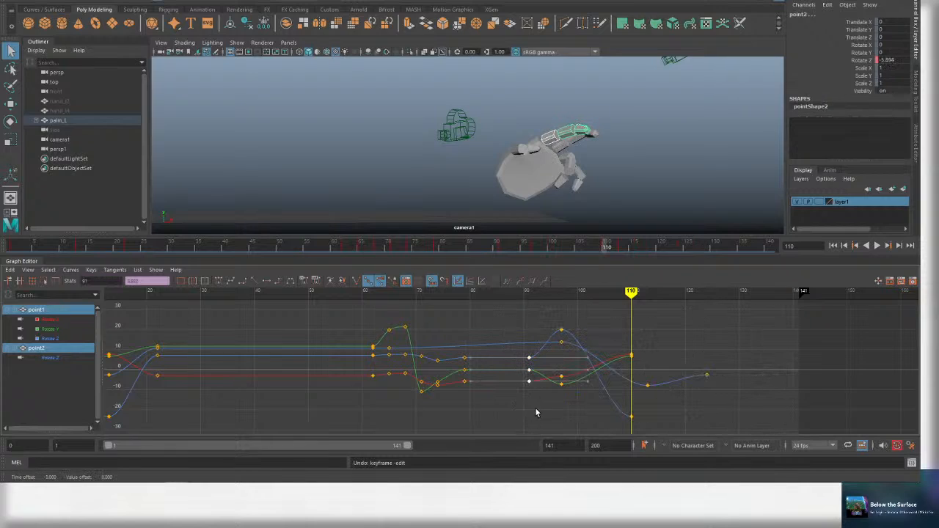
pyautogui.hotkey('ctrl', 's')
pyautogui.click(502, 294)
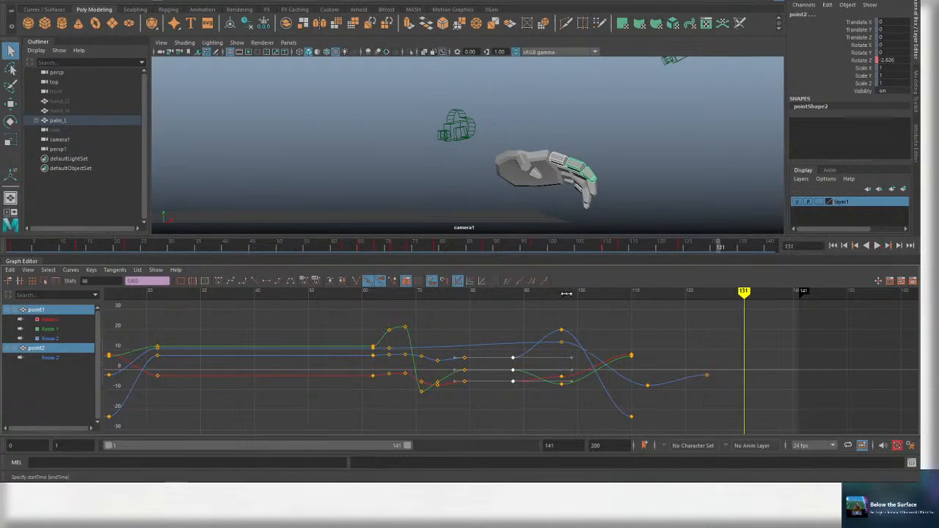
pyautogui.press('Escape')
# Curl the point finger further at frame 124 and undo the trial rotation at frame 113.
pyautogui.press('e')
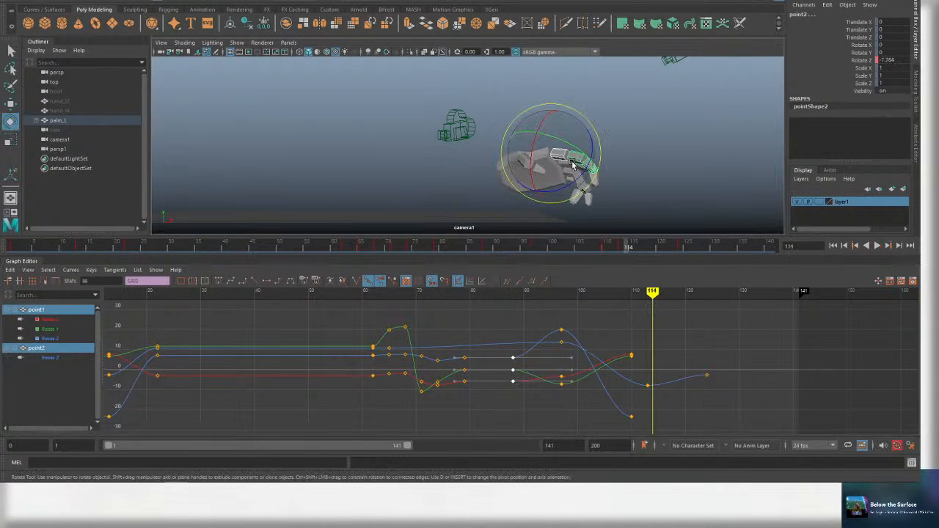
pyautogui.moveTo(573, 165); pyautogui.dragTo(564, 176)
pyautogui.click(682, 248)
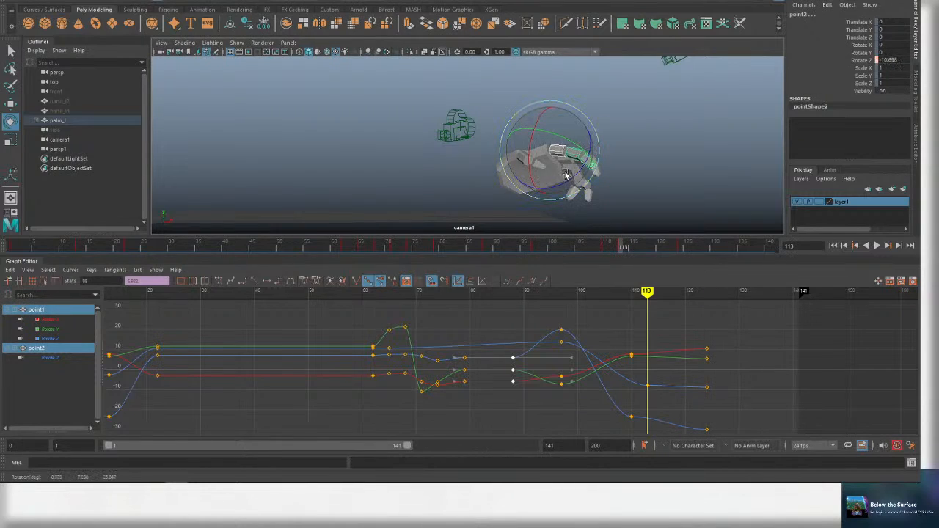
pyautogui.hotkey('ctrl', 'z')
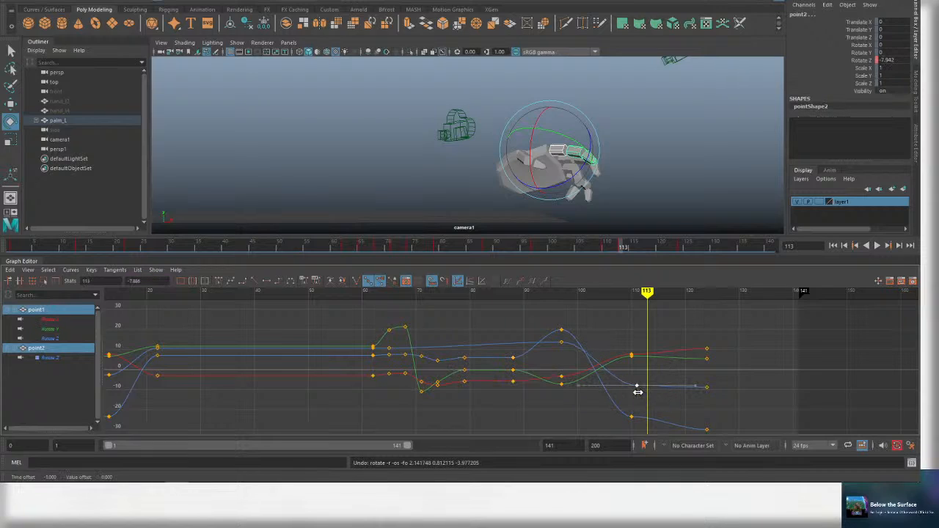
# Move the point2 joint's Rotate Z key to frame 110, in line with the point1 keys, and save.
pyautogui.moveTo(649, 396); pyautogui.dragTo(658, 424)
pyautogui.keyDown('alt'); pyautogui.moveTo(664, 389); pyautogui.dragTo(651, 352, button='middle'); pyautogui.keyUp('alt')
pyautogui.press('r')
pyautogui.keyDown('alt'); pyautogui.moveTo(648, 319); pyautogui.dragTo(645, 352, button='middle'); pyautogui.keyUp('alt')
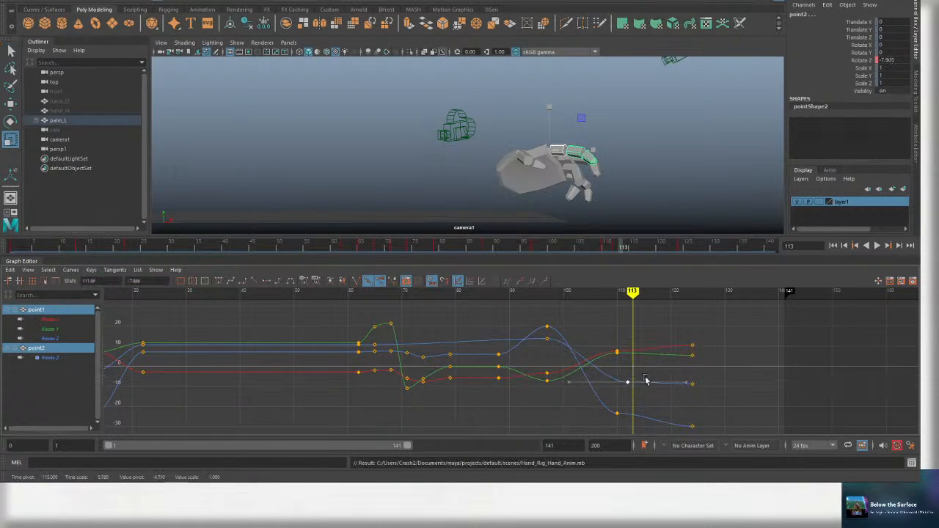
pyautogui.moveTo(625, 320); pyautogui.dragTo(616, 402)
pyautogui.press(',')
pyautogui.press(',')
pyautogui.moveTo(624, 387); pyautogui.dragTo(633, 389, button='middle')
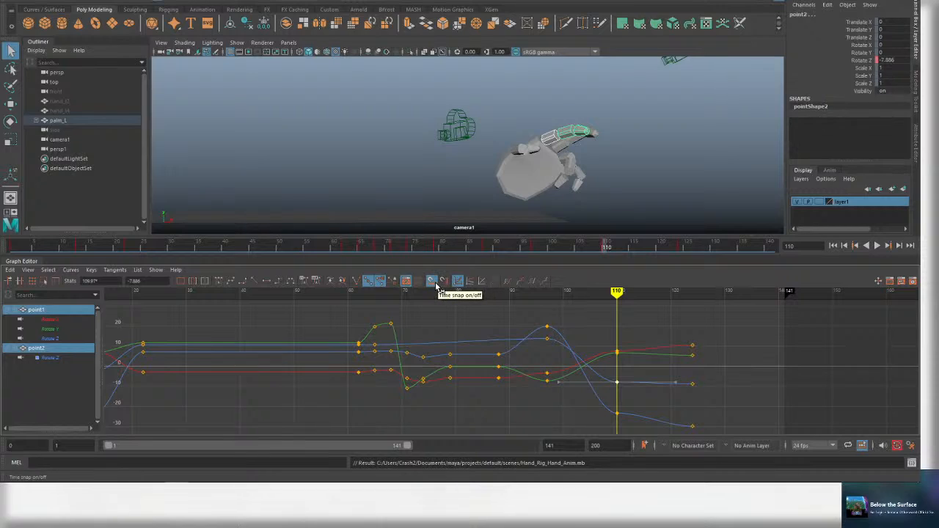
pyautogui.hotkey('ctrl', 's')
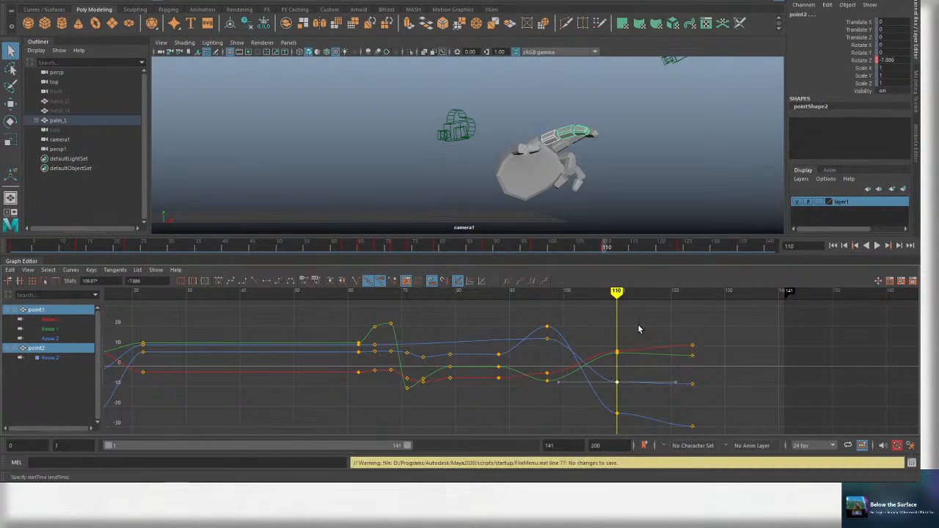
pyautogui.keyDown('shift'); pyautogui.moveTo(631, 403); pyautogui.dragTo(630, 403, button='middle'); pyautogui.keyUp('shift')
pyautogui.hotkey('ctrl', 's')
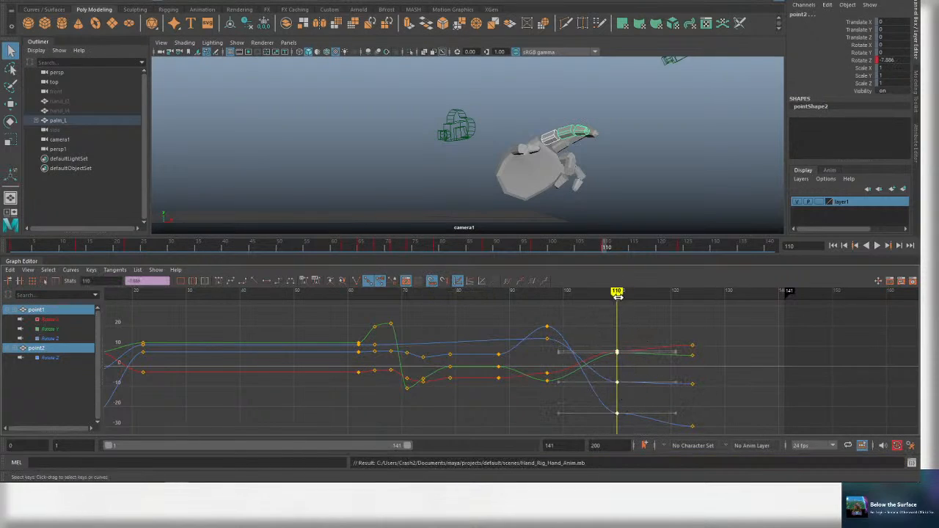
# Scrub through the settle to frame 129, then adjust the point finger's rotation at frame 124.
pyautogui.moveTo(617, 296)
pyautogui.mouseDown()
pyautogui.moveTo(536, 301)
pyautogui.moveTo(720, 326)
pyautogui.mouseUp()
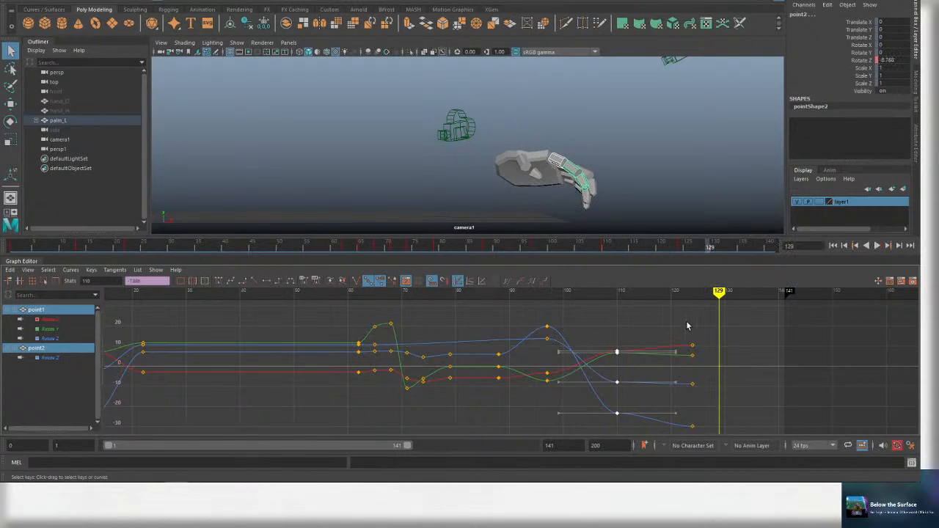
pyautogui.click(692, 295)
pyautogui.press('e')
pyautogui.moveTo(585, 180)
pyautogui.mouseDown()
pyautogui.moveTo(572, 192)
pyautogui.moveTo(563, 150)
pyautogui.mouseUp()
pyautogui.press('q')
# Try to pick the overlapping finger joints for rotation in the camera view, undo the change and save.
pyautogui.click(571, 173)
pyautogui.press('e')
pyautogui.press('q')
pyautogui.keyDown('shift'); pyautogui.click(578, 193); pyautogui.keyUp('shift')
pyautogui.press('e')
pyautogui.press('q')
pyautogui.click(592, 182)
pyautogui.press('e')
pyautogui.hotkey('ctrl', 'z')
pyautogui.press('q')
pyautogui.hotkey('ctrl', 's')
# Select the index1 joint in a close-up perspective view, return to the camera view and save.
pyautogui.press('space')
pyautogui.keyDown('alt'); pyautogui.moveTo(563, 149); pyautogui.dragTo(578, 171); pyautogui.keyUp('alt')
pyautogui.scroll(-3, 578, 172)
pyautogui.click(563, 123)
pyautogui.press('space')
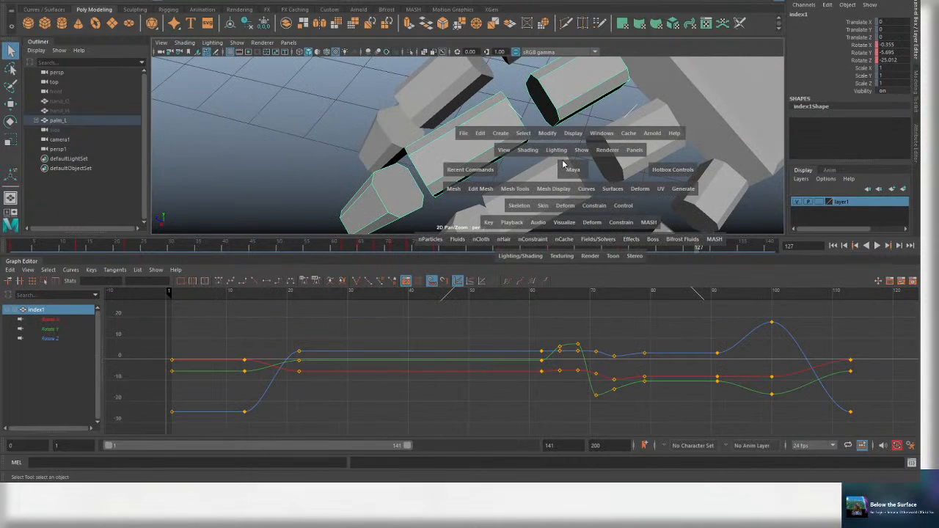
pyautogui.hotkey('ctrl', 's')
pyautogui.hotkey('ctrl', 's')
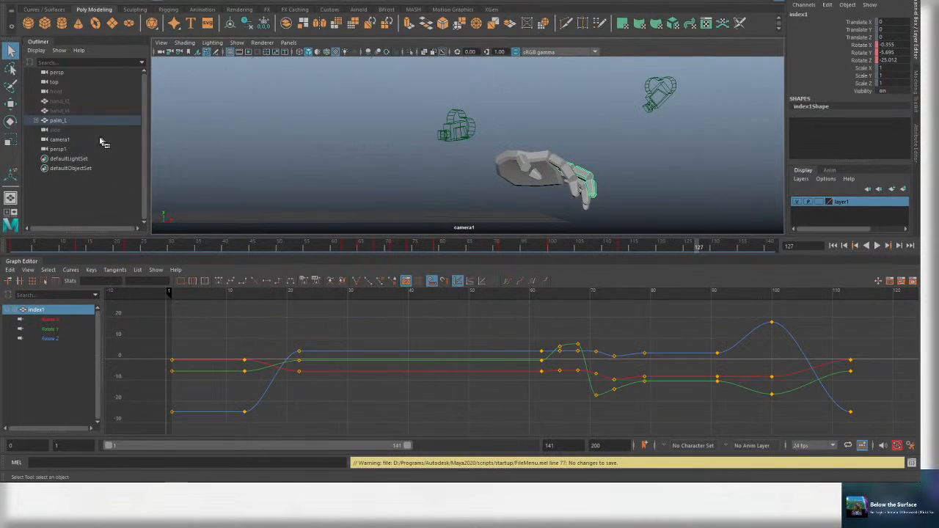
# Curl the index1 joint further at frame 113, to about -36.7 in Rotate Z, replay the animation and save.
pyautogui.keyDown('alt'); pyautogui.moveTo(771, 346); pyautogui.dragTo(629, 349, button='right'); pyautogui.keyUp('alt')
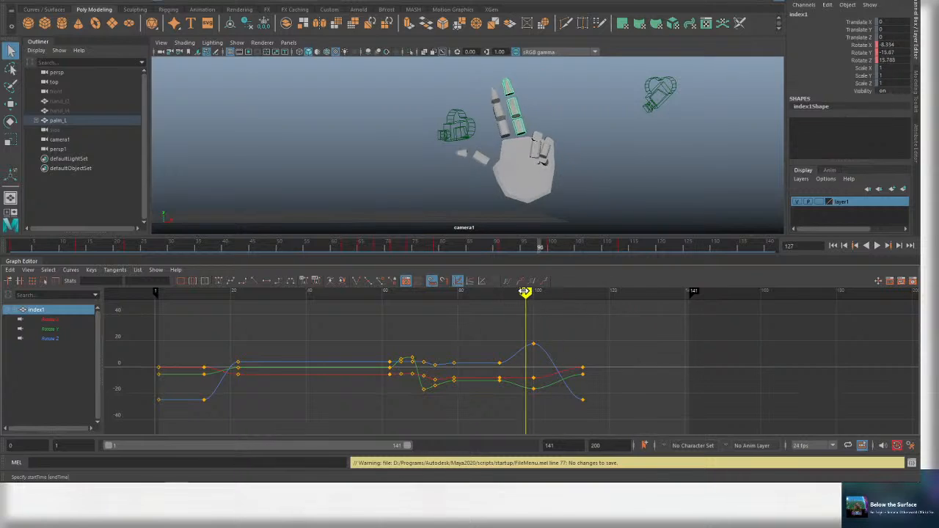
pyautogui.moveTo(536, 291); pyautogui.dragTo(593, 290)
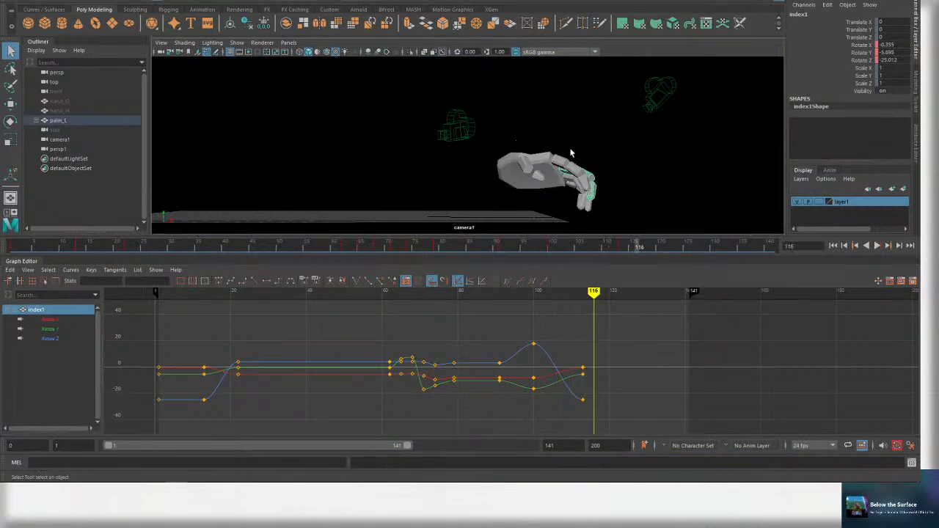
pyautogui.hotkey('alt', 'b')
pyautogui.press('e')
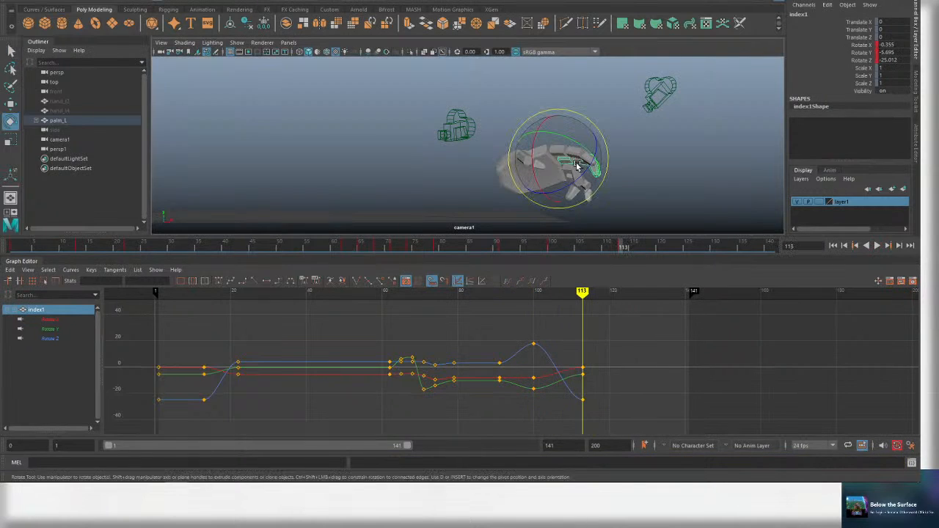
pyautogui.moveTo(586, 158); pyautogui.dragTo(575, 174)
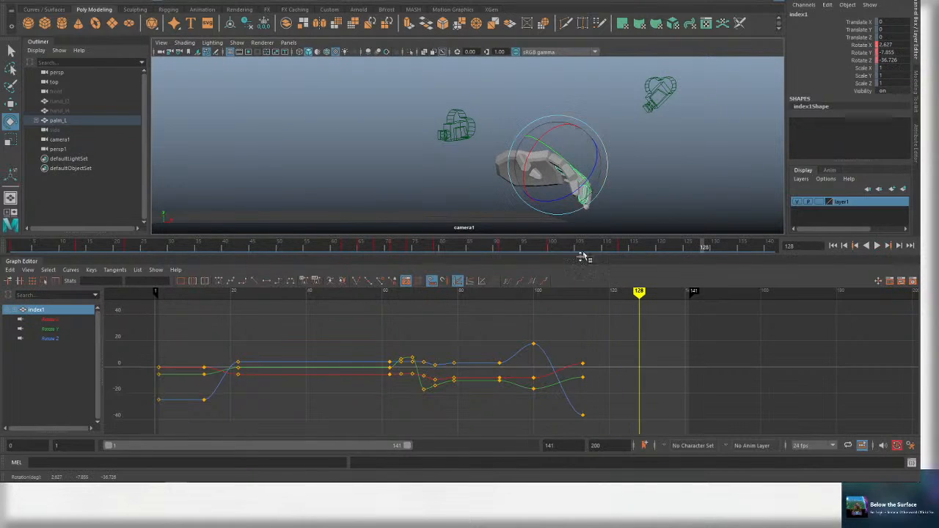
pyautogui.hotkey('alt', 'v')
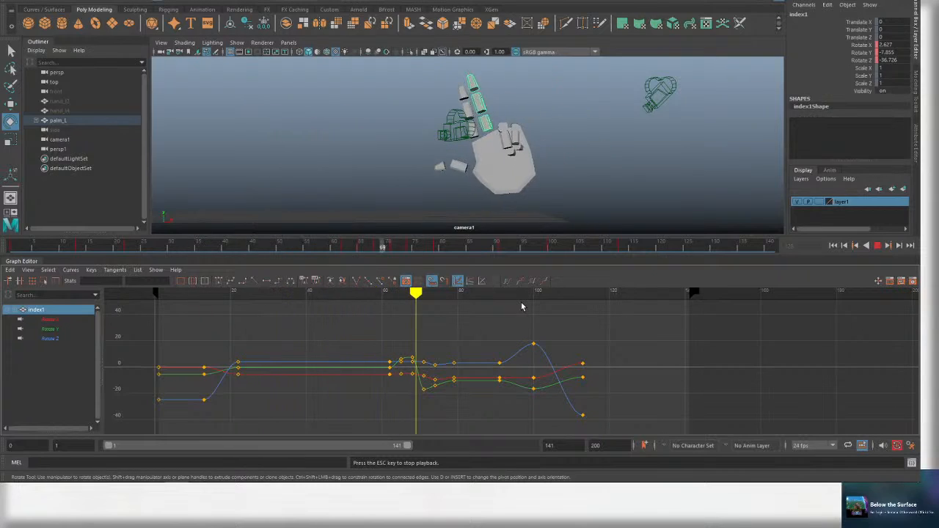
pyautogui.press('Escape')
pyautogui.hotkey('ctrl', 's')
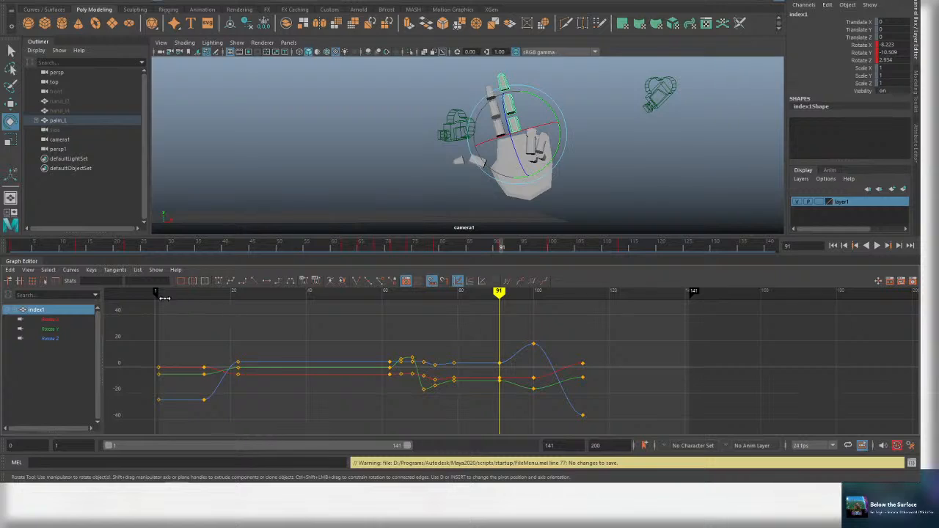
# Play the animation from frame 8, pausing at frame 47, to examine the index finger's motion, and save.
pyautogui.click(192, 298)
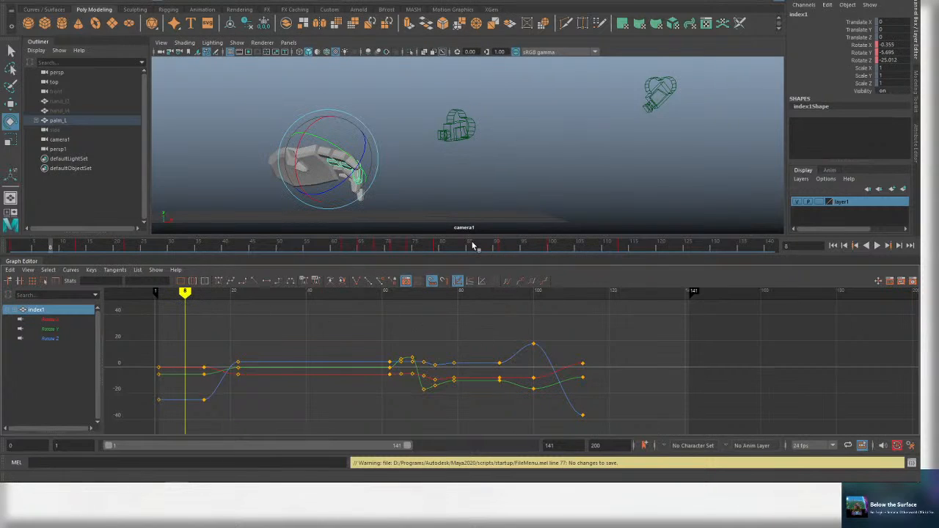
pyautogui.hotkey('alt', 'v')
pyautogui.hotkey('ctrl', 's')
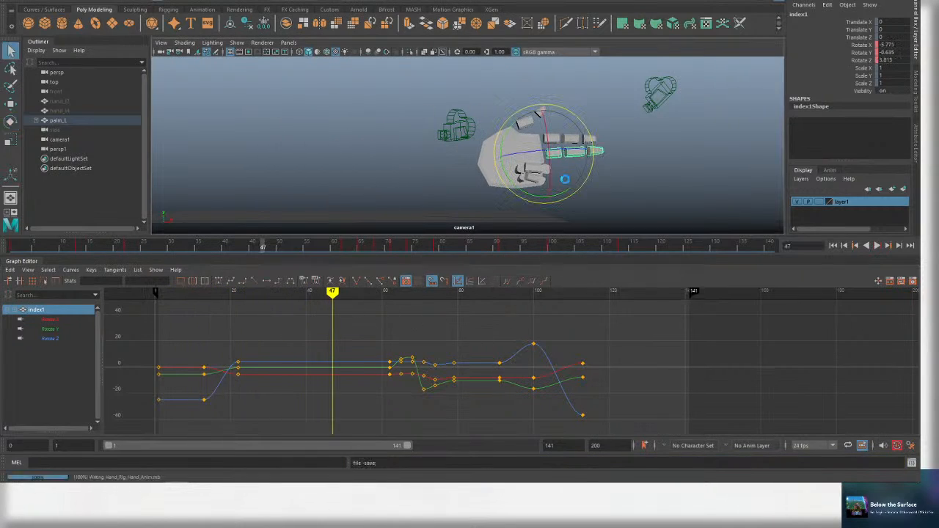
pyautogui.press('e')
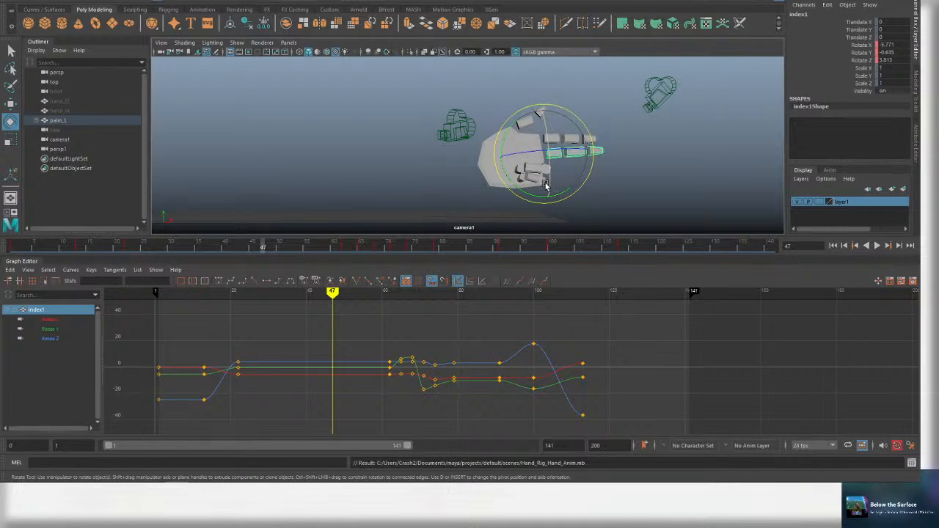
pyautogui.hotkey('alt', 'v')
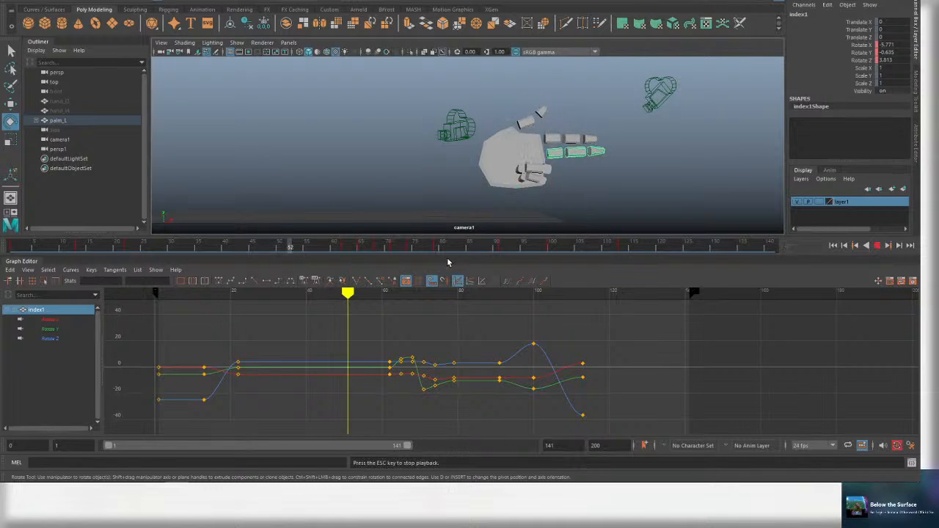
pyautogui.hotkey('alt', 'v')
pyautogui.hotkey('ctrl', 's')
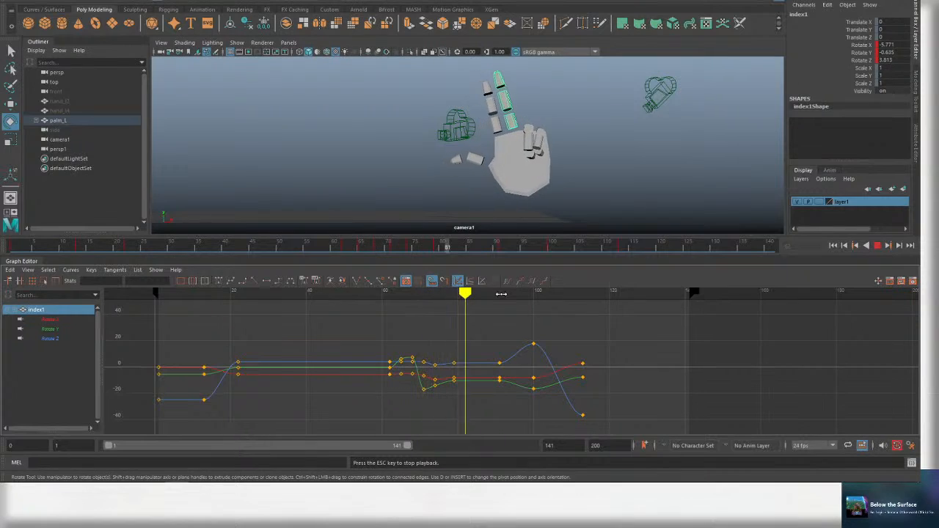
# Scrub the index finger's swing and return, save, and replay the animation from about frame 13 to examine the finger motion.
pyautogui.moveTo(521, 296); pyautogui.dragTo(440, 294)
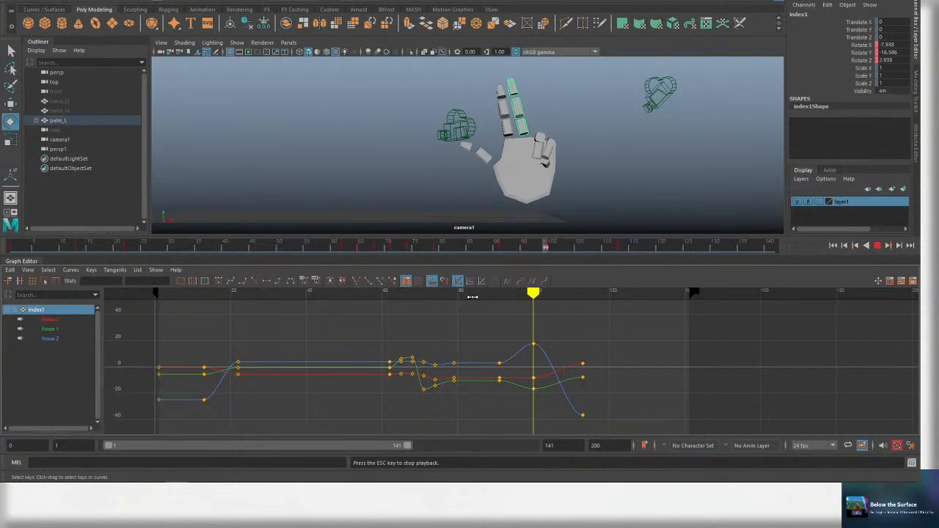
pyautogui.hotkey('alt', 'v')
pyautogui.moveTo(575, 293); pyautogui.dragTo(400, 295)
pyautogui.hotkey('alt', 'v')
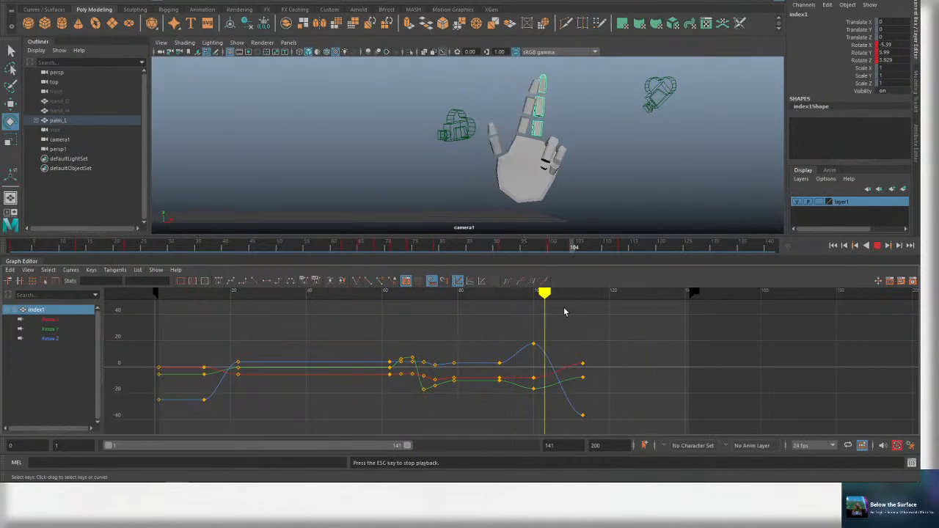
pyautogui.hotkey('alt', 'v')
pyautogui.press('e')
pyautogui.hotkey('ctrl', 's')
pyautogui.moveTo(541, 292); pyautogui.dragTo(312, 293)
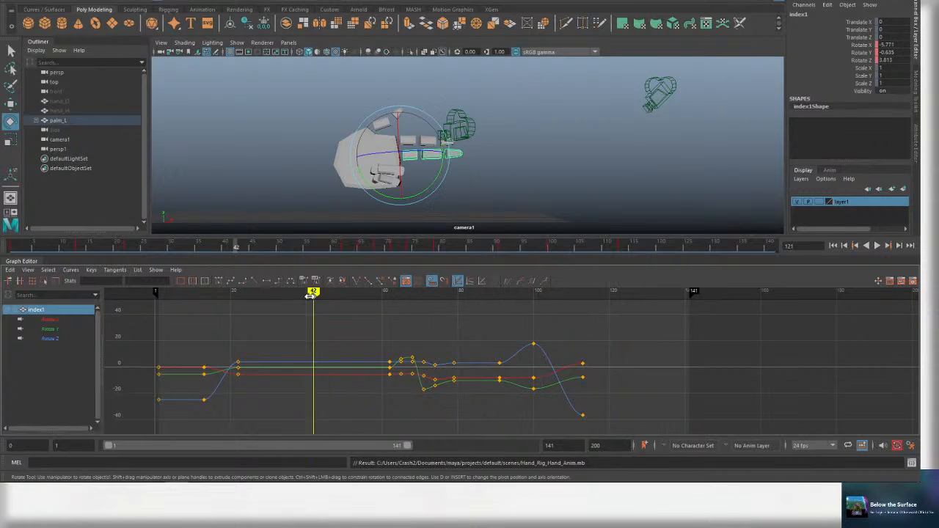
pyautogui.moveTo(196, 295)
pyautogui.mouseDown()
pyautogui.moveTo(227, 293)
pyautogui.moveTo(203, 293)
pyautogui.mouseUp()
pyautogui.hotkey('alt', 'v')
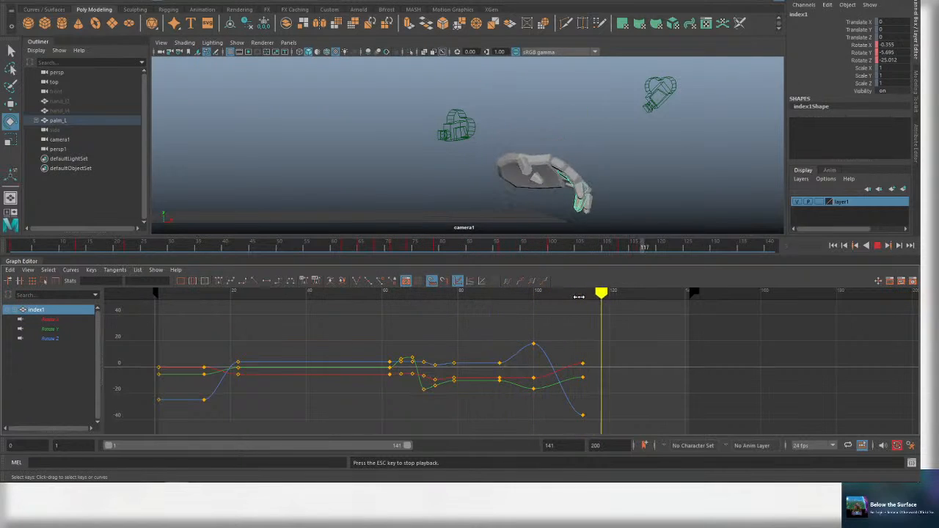
# Select the index2 and ring2 joints in turn, and rotate ring2 at frame 118 to about -28 in Rotate Z.
pyautogui.press('Escape')
pyautogui.press('q')
pyautogui.click(581, 179)
pyautogui.press('e')
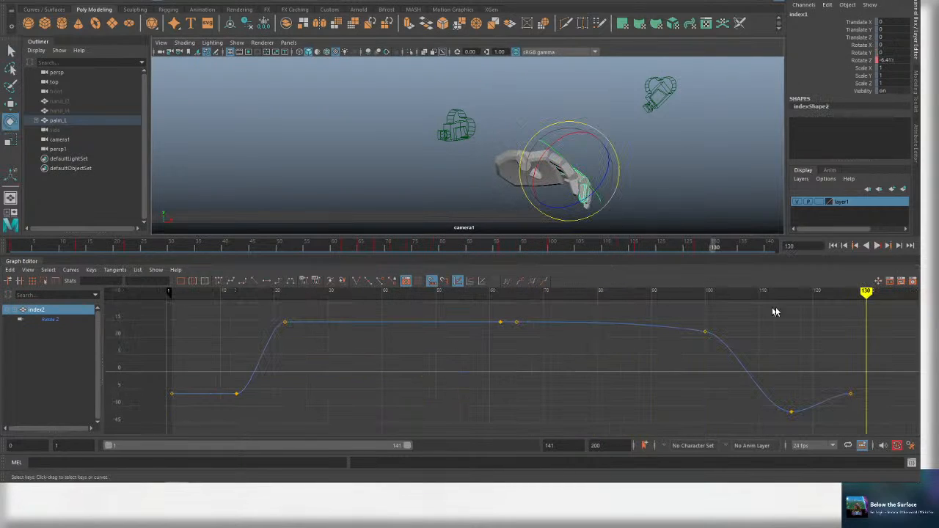
pyautogui.press('q')
pyautogui.click(587, 183)
pyautogui.press('e')
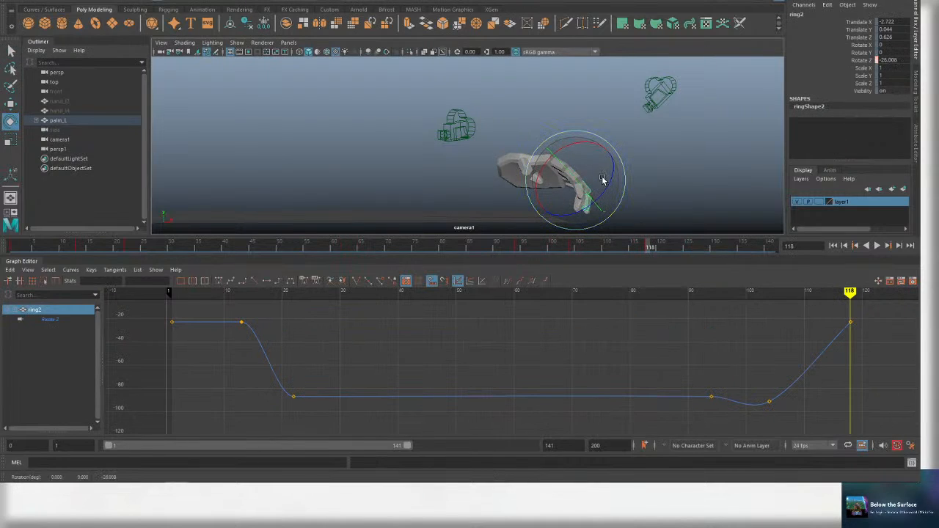
# Curl point3 and the neighbouring fingertip joints further inward at frame 118.
pyautogui.press('q')
pyautogui.click(569, 191)
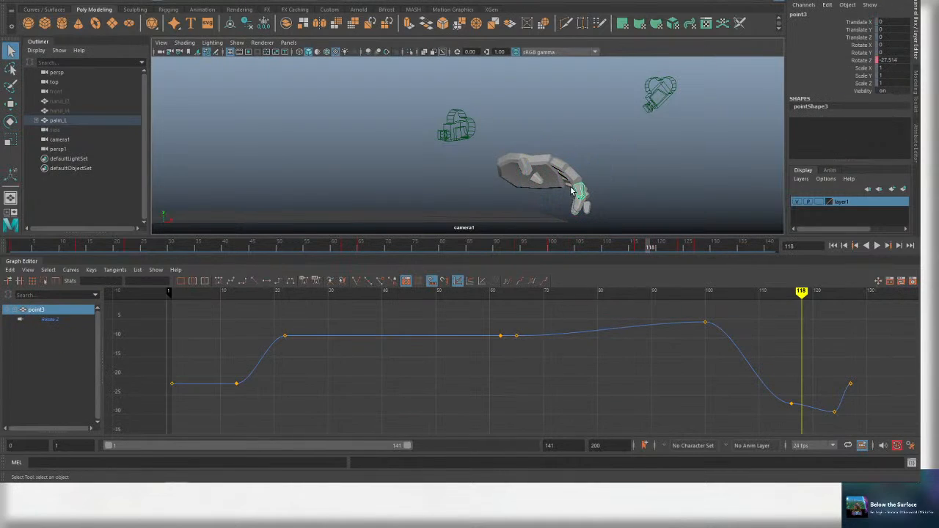
pyautogui.press('e')
pyautogui.moveTo(583, 200)
pyautogui.mouseDown()
pyautogui.moveTo(566, 205)
pyautogui.moveTo(589, 199)
pyautogui.moveTo(576, 197)
pyautogui.moveTo(593, 202)
pyautogui.mouseUp()
pyautogui.press('q')
pyautogui.click(572, 196)
pyautogui.press('e')
pyautogui.press('q')
pyautogui.click(572, 198)
pyautogui.press('e')
pyautogui.press('q')
# Rotate the thumb1 joint at frame 113 to about 54.0, -9.5 and -30.9, and save.
pyautogui.click(524, 172)
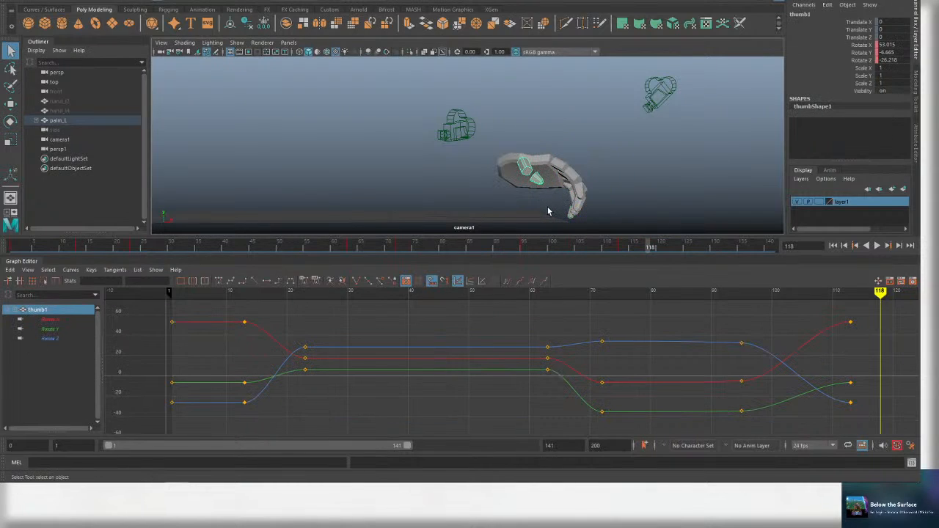
pyautogui.click(544, 192)
pyautogui.press('e')
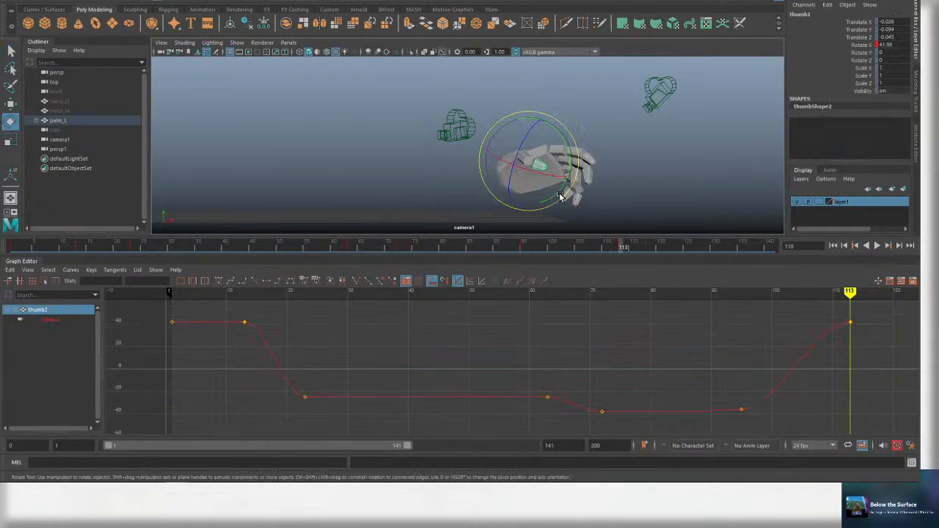
pyautogui.moveTo(566, 195); pyautogui.dragTo(537, 165)
pyautogui.click(527, 163)
pyautogui.press('e')
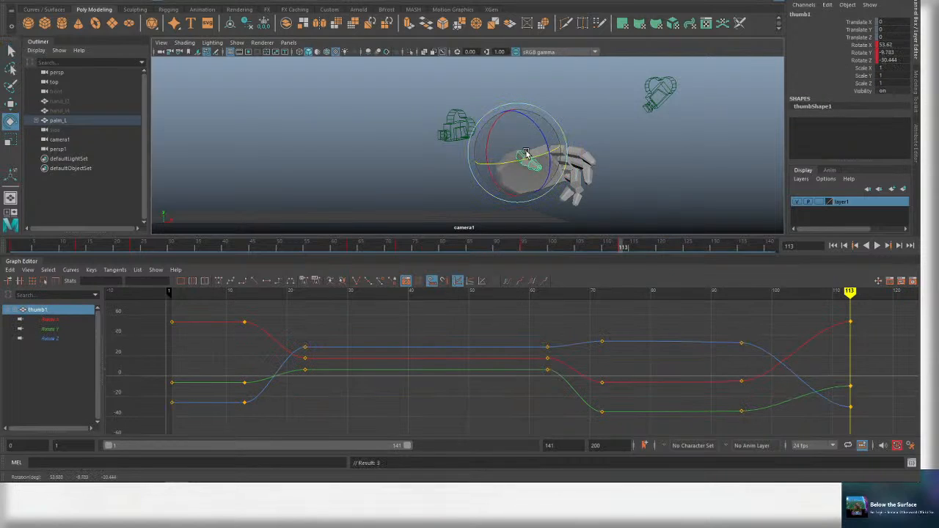
pyautogui.hotkey('ctrl', 's')
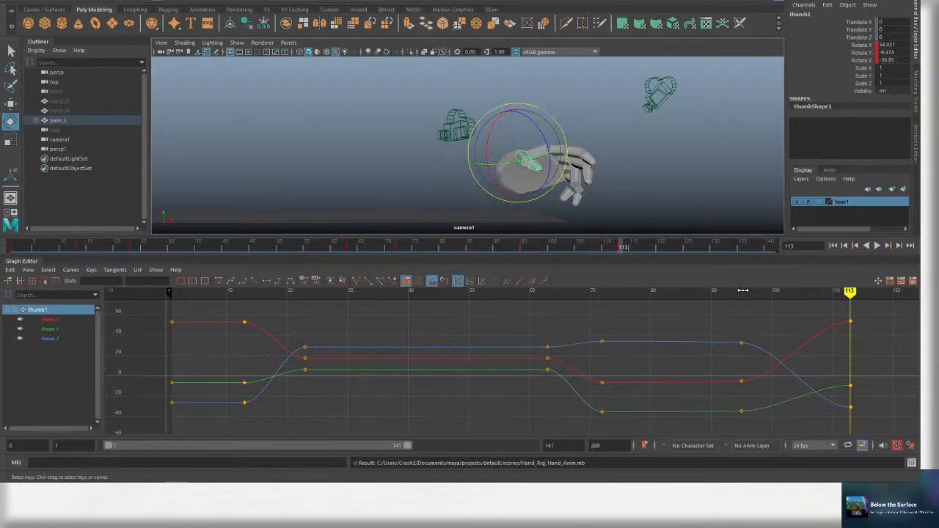
# Play the animation and scrub around frame 111 to examine the thumb's return motion.
pyautogui.click(735, 292)
pyautogui.hotkey('alt', 'v')
pyautogui.scroll(-6, 809, 335)
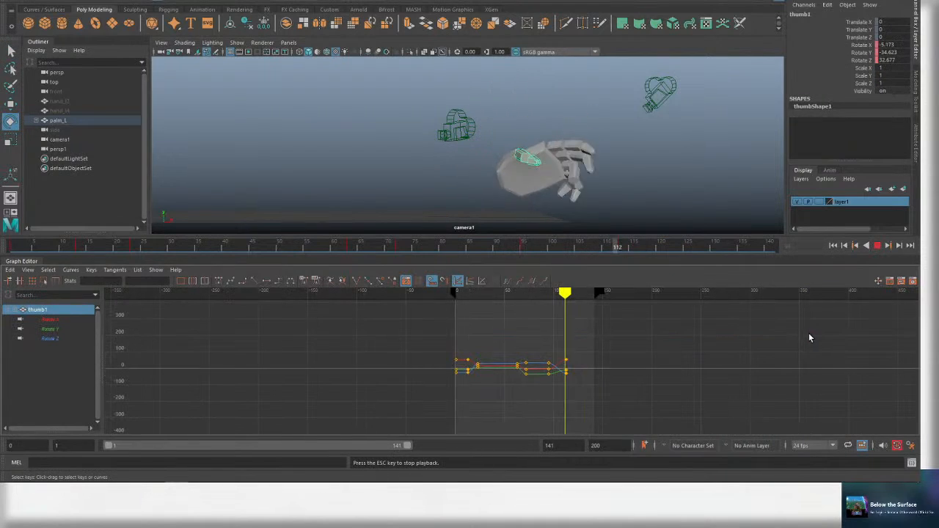
pyautogui.scroll(3, 587, 318)
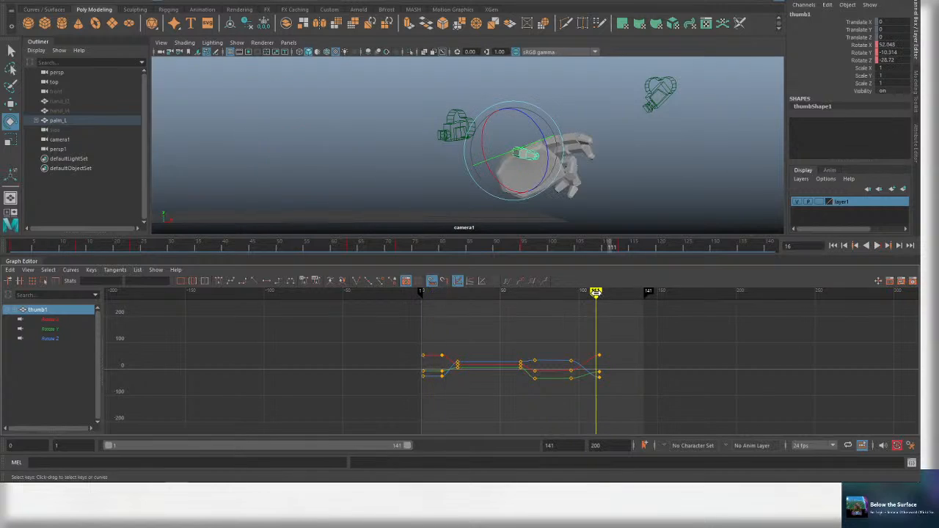
pyautogui.hotkey('alt', 'v')
pyautogui.press('q')
# Key palm_L at frame 139 with translation about 10.87, 2.59, 0.50 and rotation about -33.8, -24.6, 5.0, and save.
pyautogui.click(551, 176)
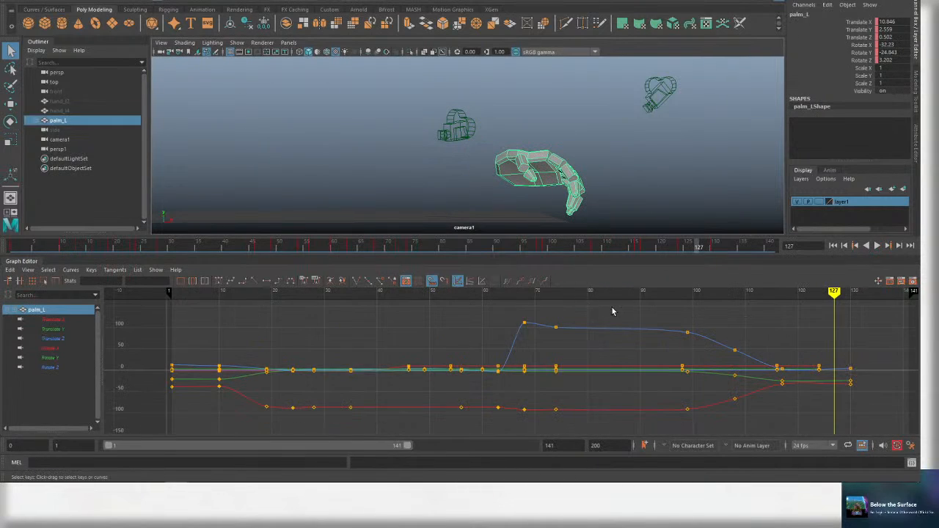
pyautogui.hotkey('ctrl', 's')
pyautogui.keyDown('alt'); pyautogui.moveTo(702, 333); pyautogui.dragTo(419, 334, button='middle'); pyautogui.keyUp('alt')
pyautogui.hotkey('alt', 'v')
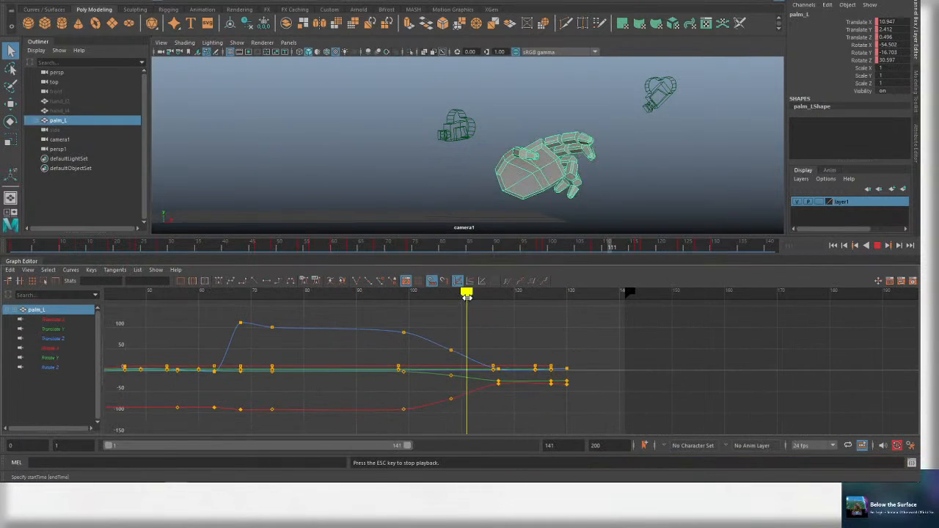
pyautogui.click(556, 292)
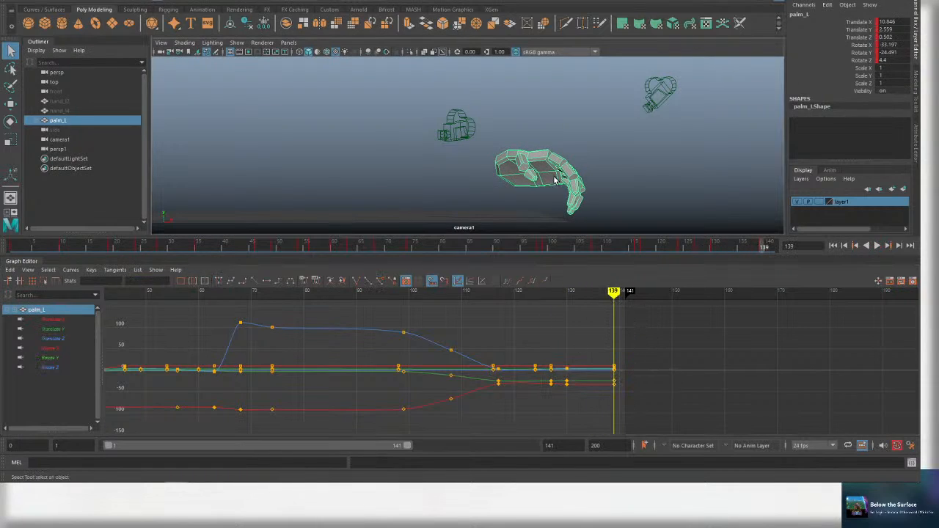
pyautogui.press('e')
pyautogui.moveTo(563, 182); pyautogui.dragTo(555, 181)
pyautogui.press('w')
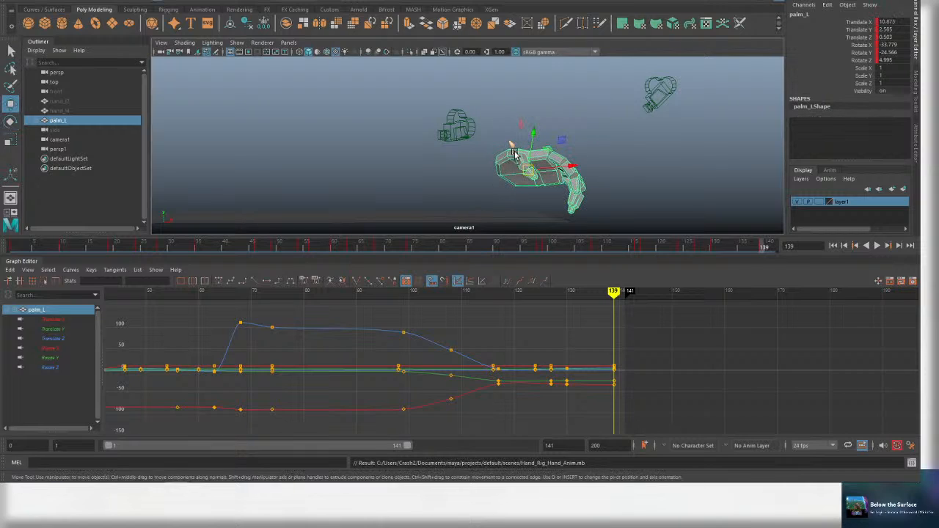
pyautogui.hotkey('ctrl', 's')
pyautogui.press('e')
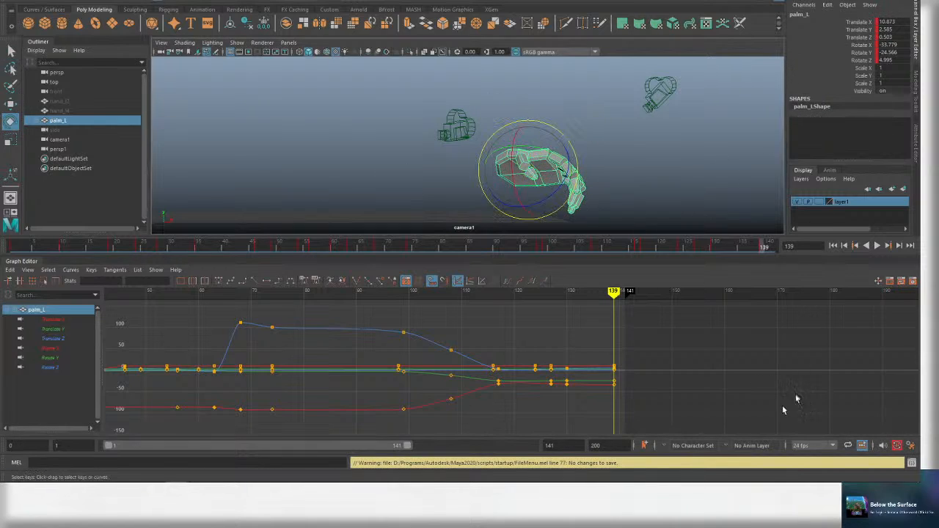
# Try to remove palm_L's keys at frame 139, undo the removal and save.
pyautogui.scroll(-2, 597, 312)
pyautogui.scroll(1, 575, 335)
pyautogui.scroll(1, 576, 335)
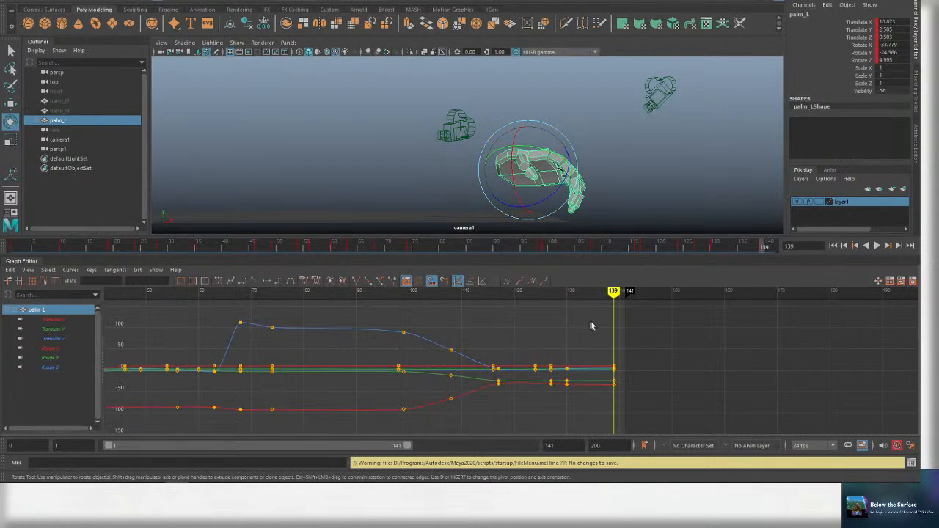
pyautogui.scroll(-1, 616, 328)
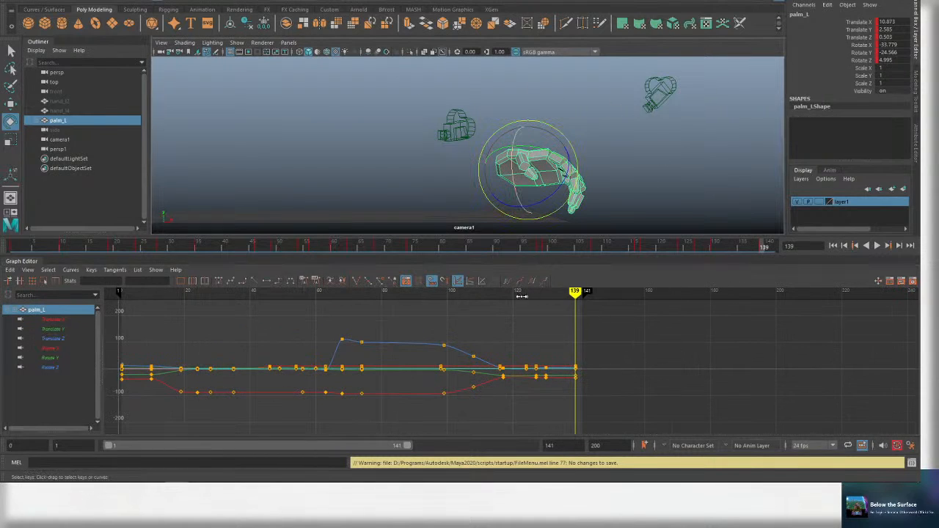
pyautogui.moveTo(558, 302)
pyautogui.mouseDown()
pyautogui.moveTo(486, 303)
pyautogui.moveTo(542, 306)
pyautogui.mouseUp()
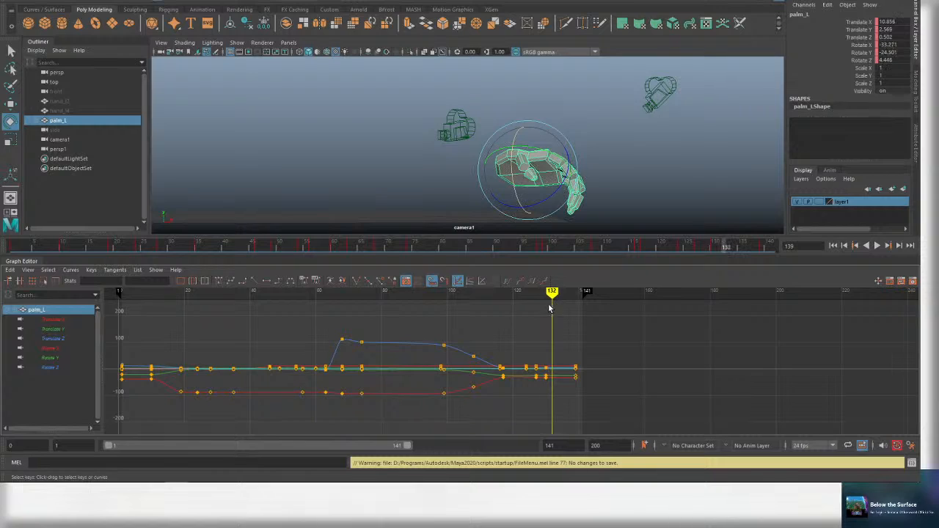
pyautogui.hotkey('ctrl', 's')
pyautogui.press('w')
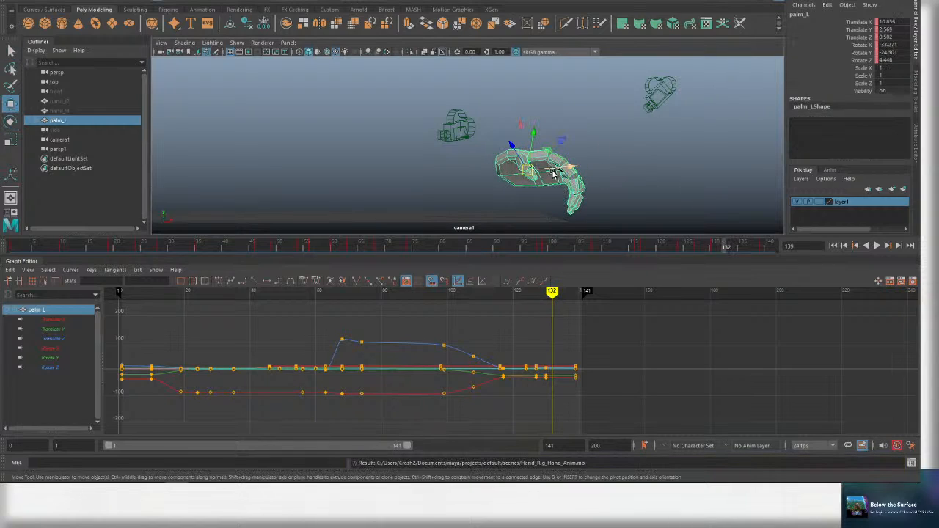
pyautogui.moveTo(555, 292)
pyautogui.mouseDown()
pyautogui.moveTo(541, 294)
pyautogui.moveTo(551, 293)
pyautogui.mouseUp()
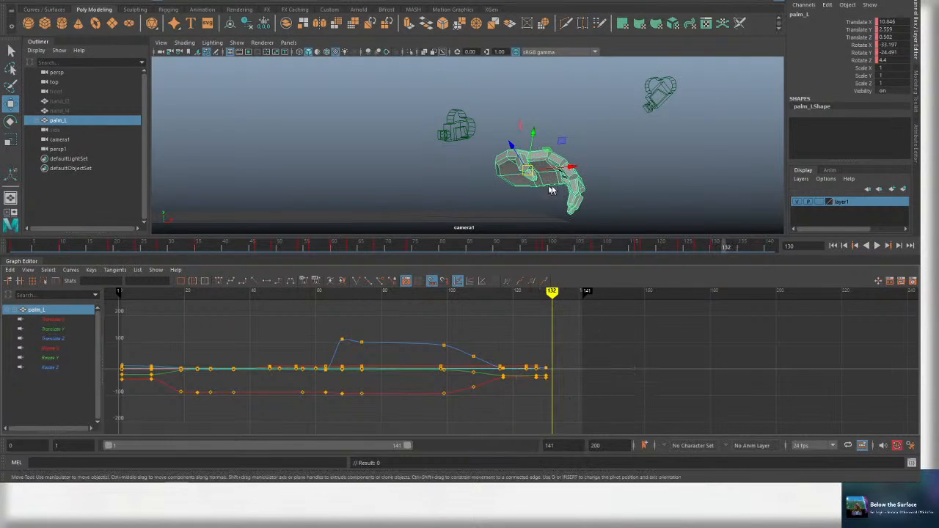
pyautogui.hotkey('ctrl', 'z')
pyautogui.hotkey('ctrl', 'z')
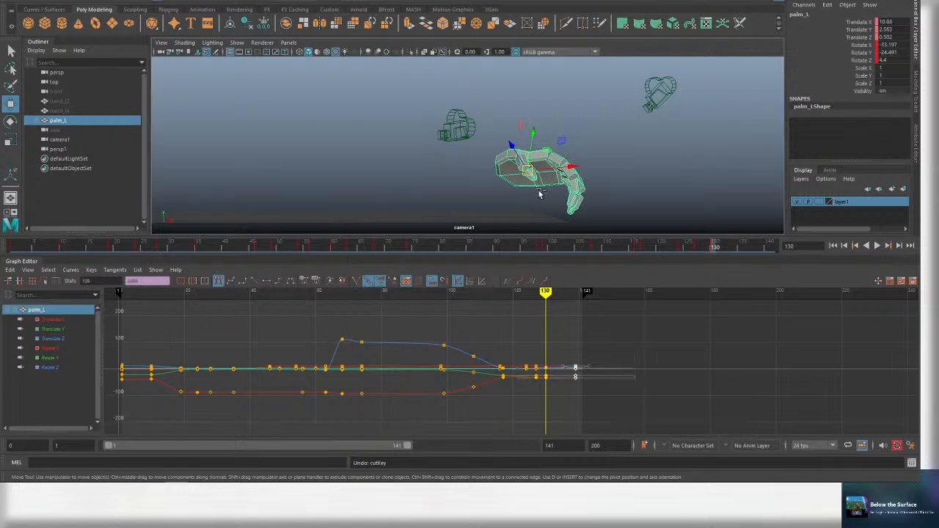
pyautogui.hotkey('ctrl', 's')
# Select palm_L's keys at frame 139, replay the return from about frame 107 to examine the settle, and save.
pyautogui.moveTo(606, 342); pyautogui.dragTo(569, 404)
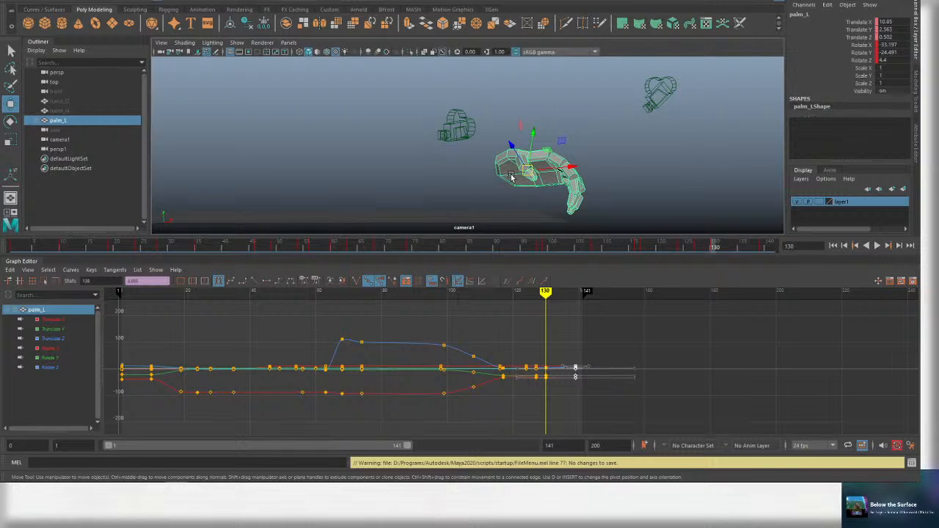
pyautogui.scroll(2, 576, 323)
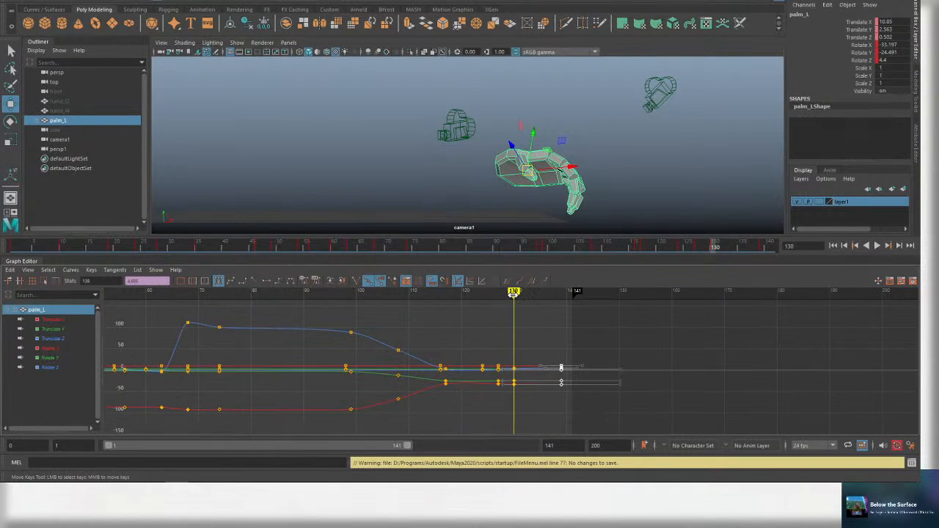
pyautogui.hotkey('alt', 'v')
pyautogui.moveTo(520, 292); pyautogui.dragTo(398, 308)
pyautogui.hotkey('alt', 'v')
pyautogui.hotkey('alt', 'v')
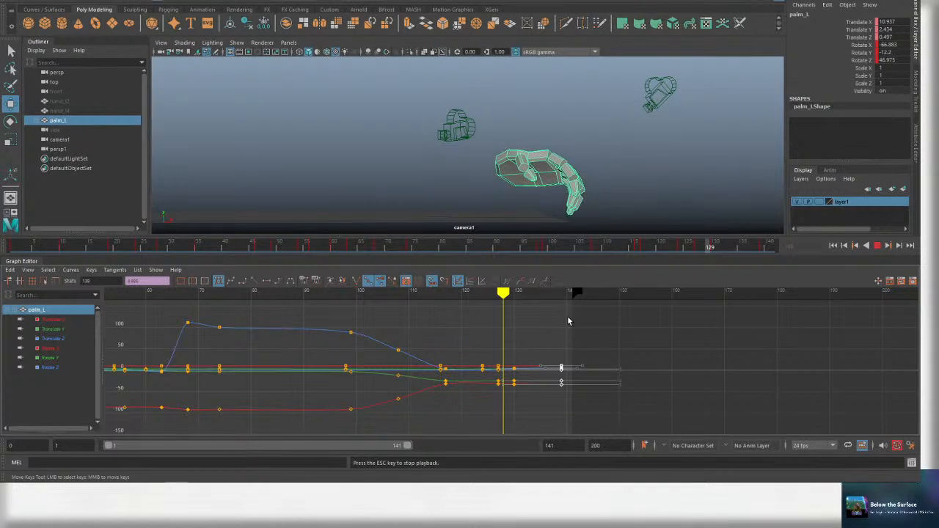
pyautogui.hotkey('ctrl', 's')
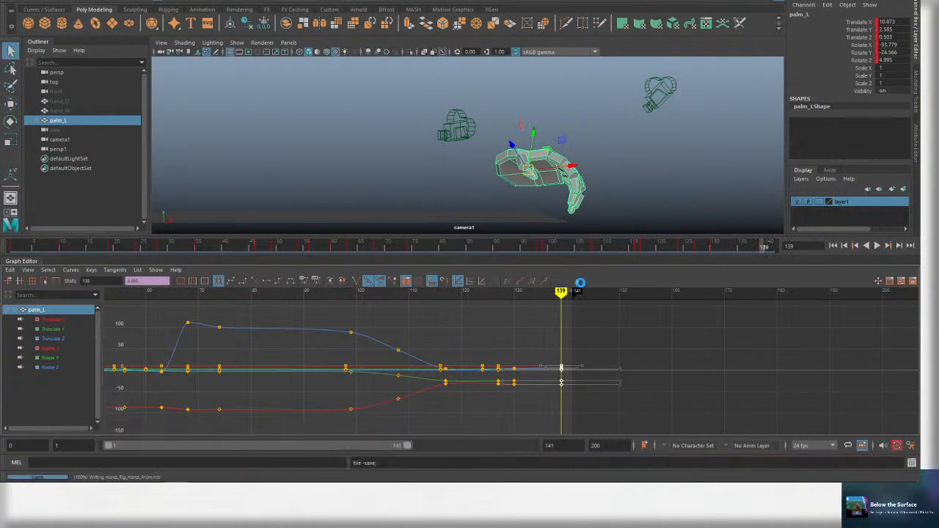
# Rotate palm_L's final pose to about 3.2 in Rotate Z, move its frame 139 keys to frame 141 and replay.
pyautogui.press('e')
pyautogui.moveTo(560, 171); pyautogui.dragTo(559, 176)
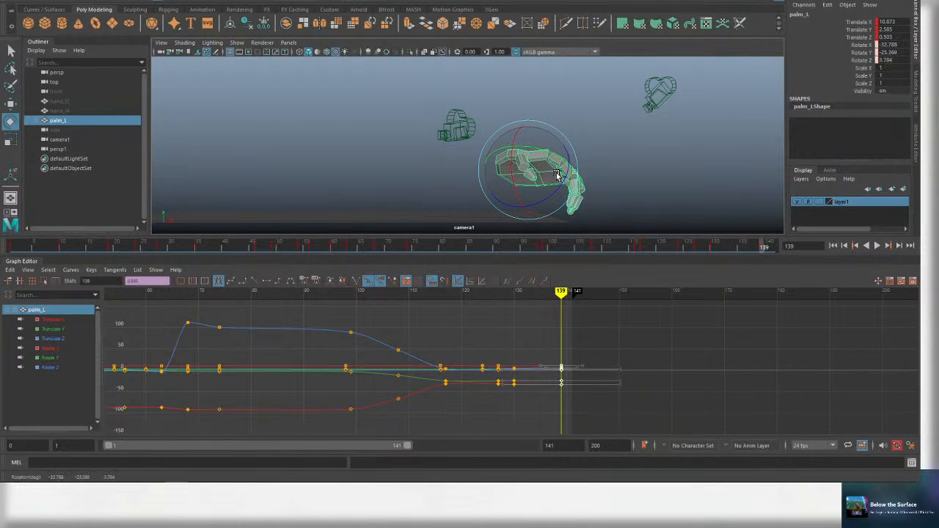
pyautogui.hotkey('ctrl', 's')
pyautogui.moveTo(552, 410); pyautogui.dragTo(580, 394, button='middle')
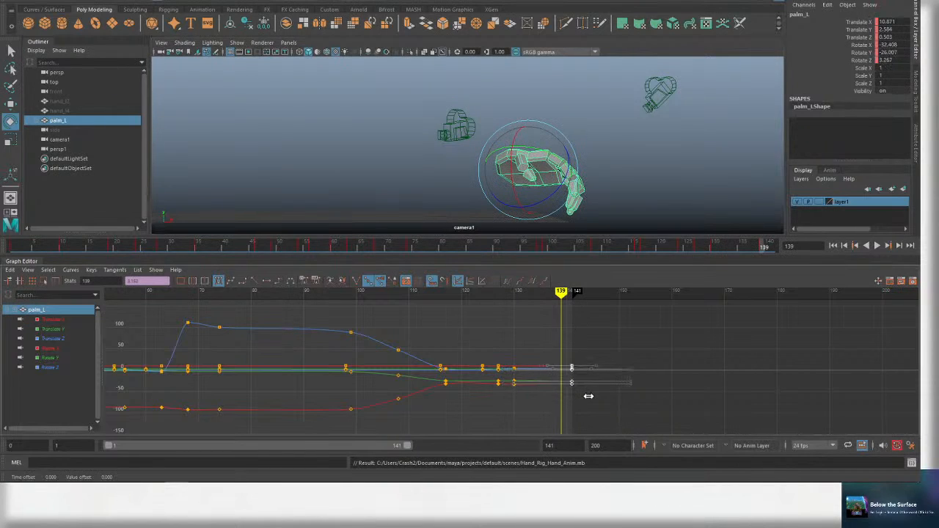
pyautogui.press('a')
pyautogui.hotkey('alt', 'v')
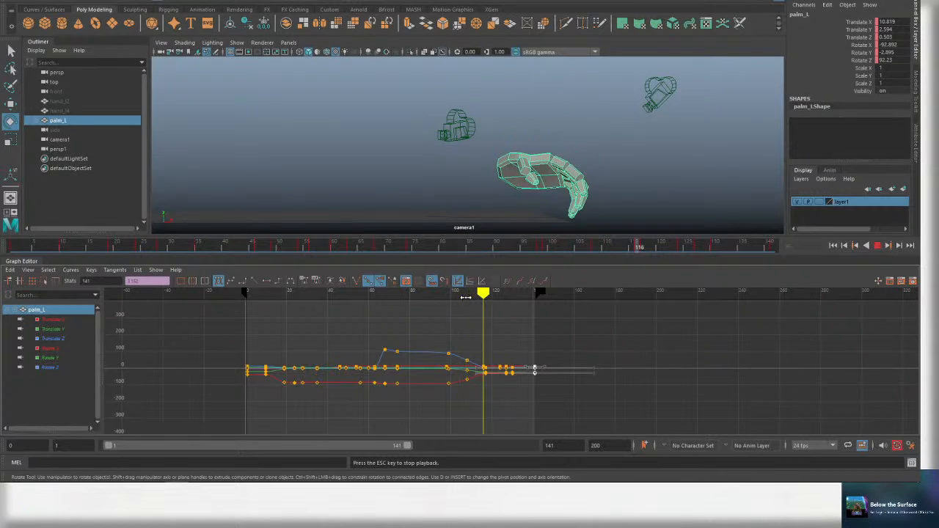
pyautogui.hotkey('alt', 'v')
pyautogui.scroll(5, 538, 334)
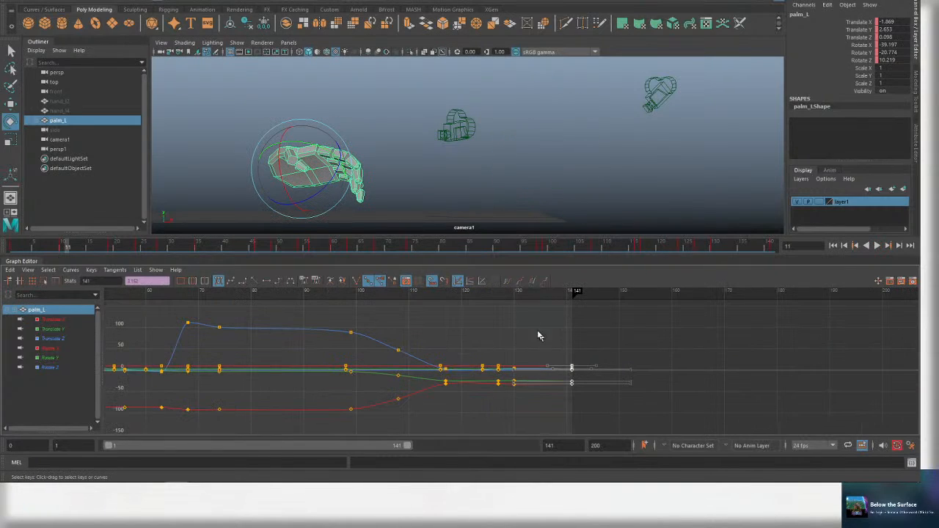
# Readjust palm_L's rotation at frame 141 to about -32.8, -25.3 and 4.1, and save.
pyautogui.moveTo(486, 291); pyautogui.dragTo(516, 294)
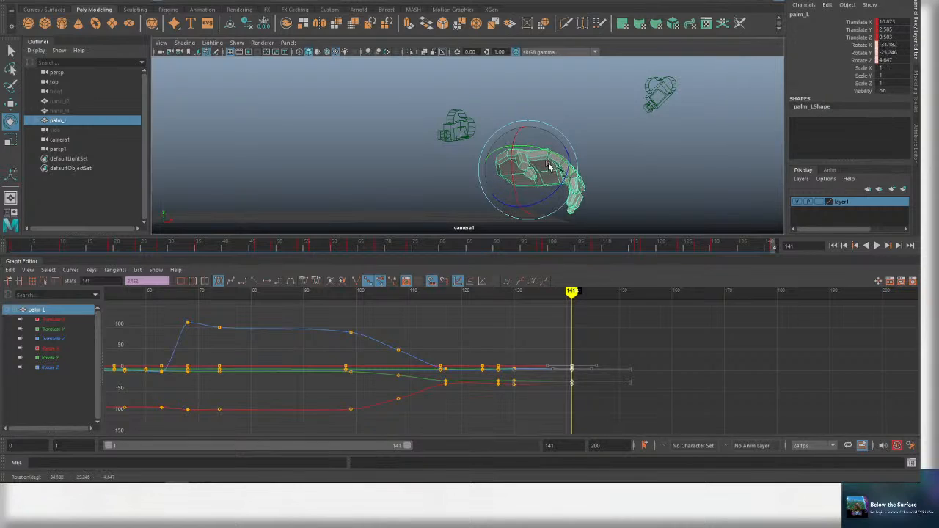
pyautogui.hotkey('ctrl', 's')
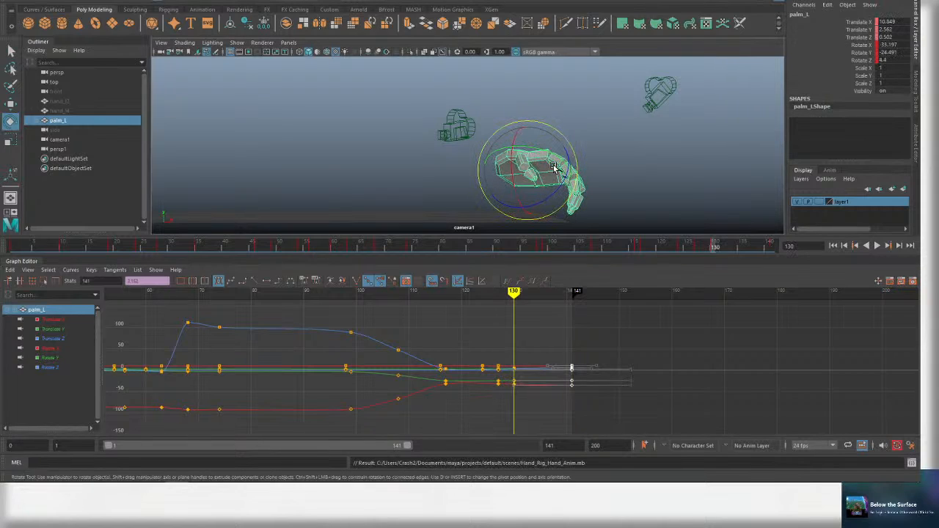
pyautogui.press('.')
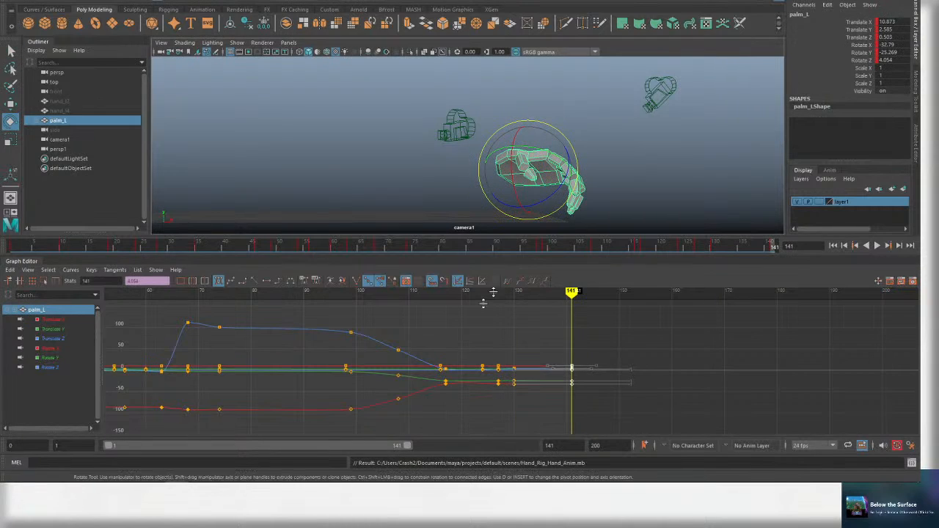
# Replay the full animation to check palm_L's final settle against its curves, and save the scene.
pyautogui.hotkey('alt', 'v')
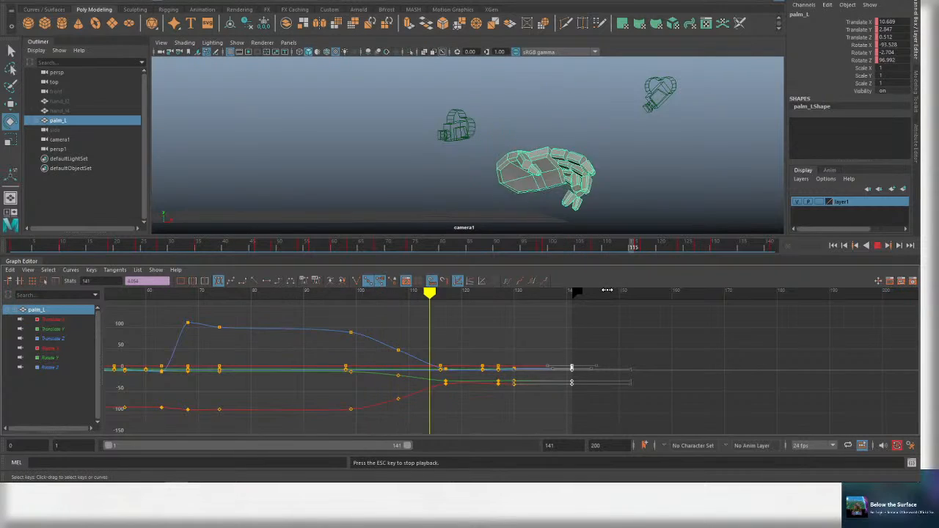
pyautogui.scroll(-5, 496, 317)
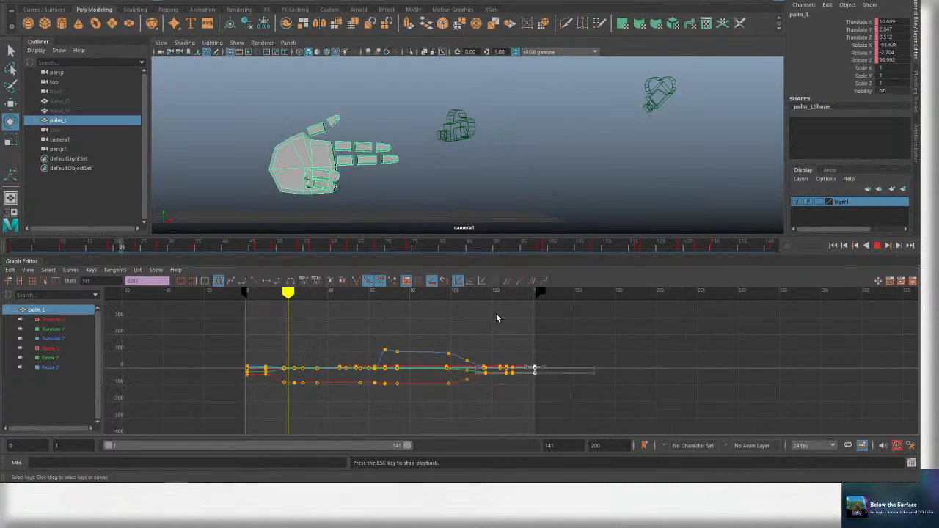
pyautogui.scroll(-3, 496, 318)
pyautogui.press('e')
pyautogui.press('Escape')
pyautogui.hotkey('ctrl', 's')
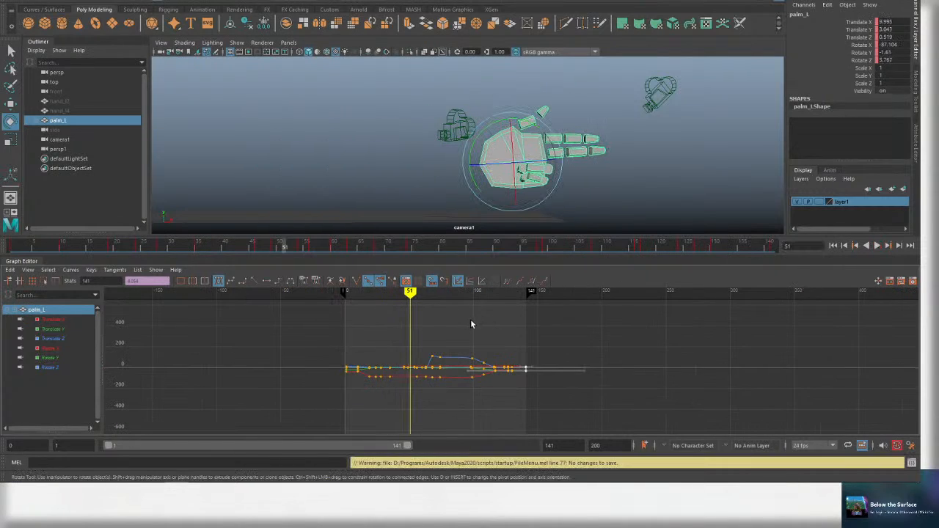
pyautogui.scroll(3, 471, 320)
pyautogui.keyDown('alt'); pyautogui.moveTo(473, 320); pyautogui.dragTo(440, 311, button='middle'); pyautogui.keyUp('alt')
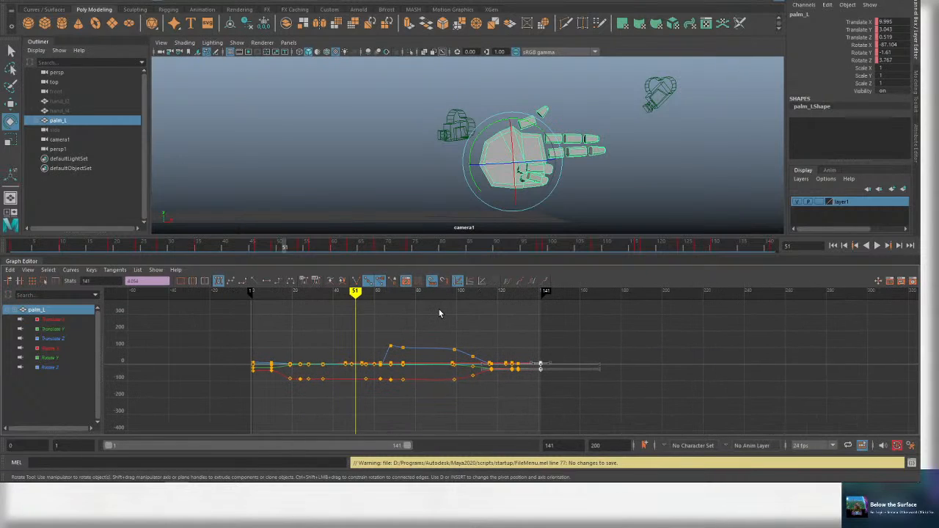
# Return to frame 1, clear the selection and replay the animation through camera1.
pyautogui.moveTo(266, 296); pyautogui.dragTo(255, 296)
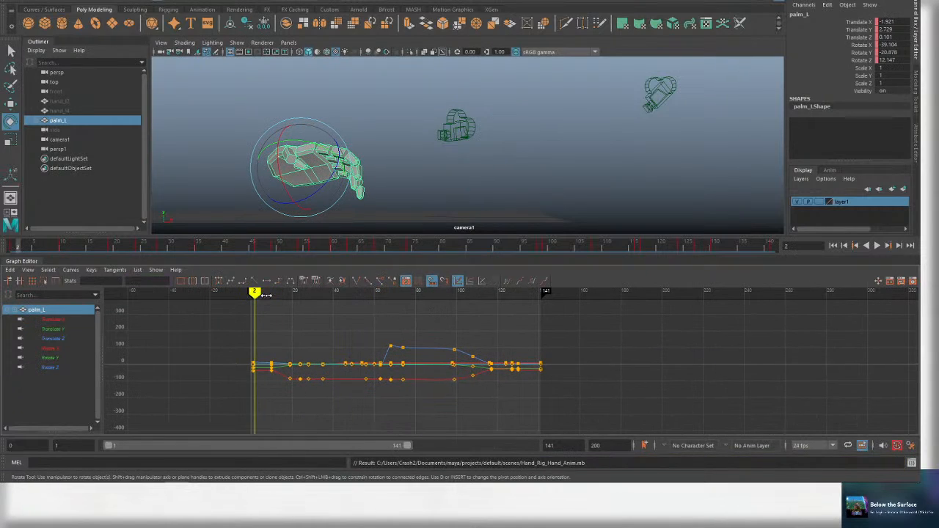
pyautogui.click(12, 246)
pyautogui.press('q')
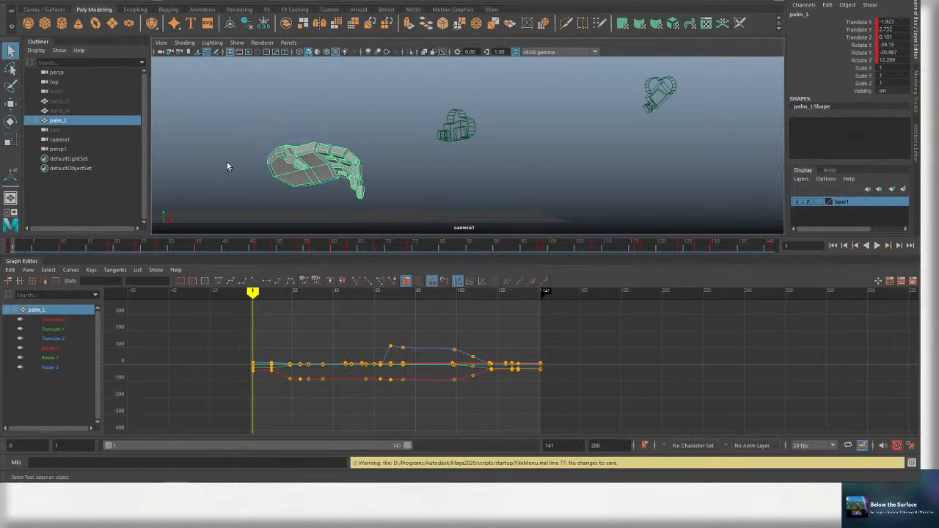
pyautogui.click(227, 162)
pyautogui.hotkey('alt', 'v')
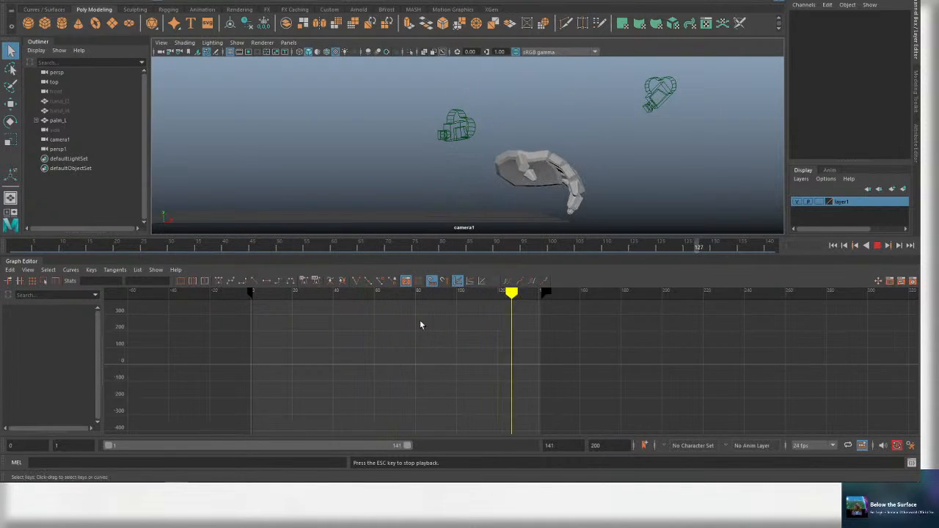
# Select the ring finger segments ring2, ring1 and ring3 at frame 101 in a close perspective view, and save.
pyautogui.click(437, 294)
pyautogui.moveTo(438, 297); pyautogui.dragTo(459, 297)
pyautogui.click(545, 155)
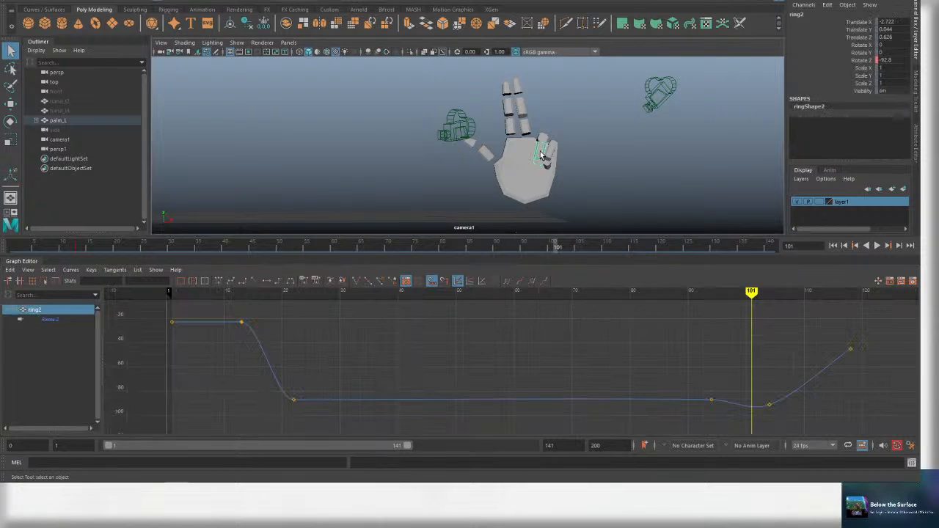
pyautogui.hotkey('ctrl', 's')
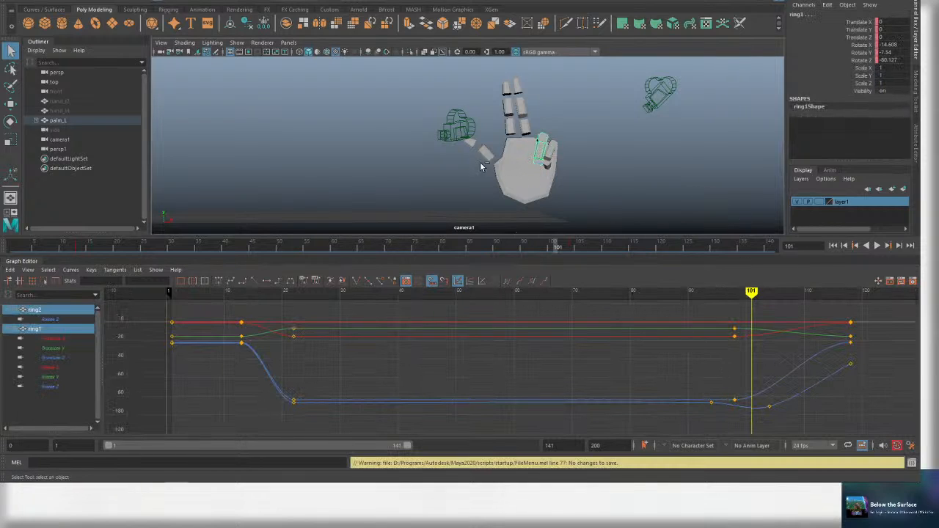
pyautogui.press('space')
pyautogui.moveTo(507, 168); pyautogui.dragTo(515, 150)
pyautogui.keyDown('alt'); pyautogui.moveTo(522, 151); pyautogui.dragTo(638, 180); pyautogui.keyUp('alt')
pyautogui.press('f')
pyautogui.hotkey('ctrl', 's')
pyautogui.keyDown('shift'); pyautogui.click(449, 198); pyautogui.keyUp('shift')
pyautogui.hotkey('ctrl', 's')
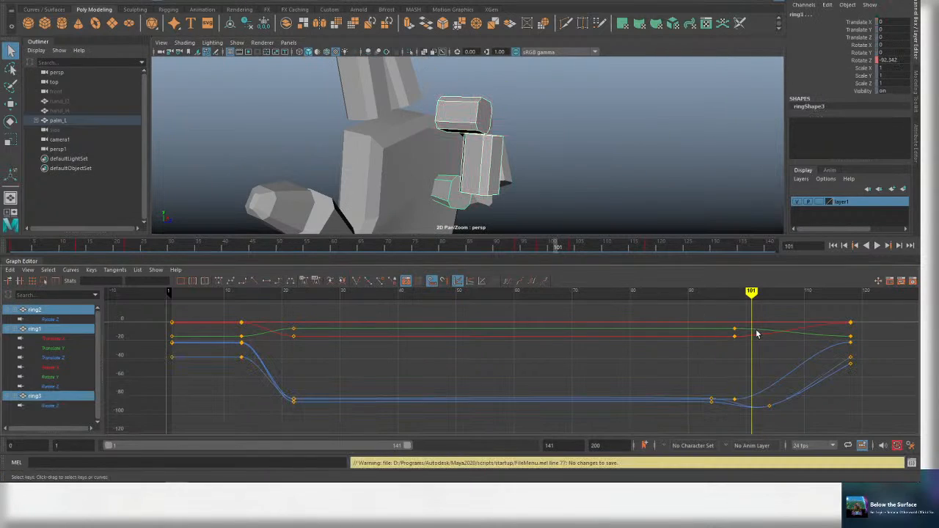
# Delay the ring finger's release by moving its hold keys to frame 103, ring1's Rotate Z key to 105 and the overshoot key to 106.
pyautogui.keyDown('alt'); pyautogui.moveTo(757, 334); pyautogui.dragTo(659, 328, button='middle'); pyautogui.keyUp('alt')
pyautogui.moveTo(612, 294); pyautogui.dragTo(642, 296)
pyautogui.moveTo(583, 303); pyautogui.dragTo(672, 435)
pyautogui.keyDown('shift'); pyautogui.moveTo(665, 389); pyautogui.dragTo(689, 389, button='middle'); pyautogui.keyUp('shift')
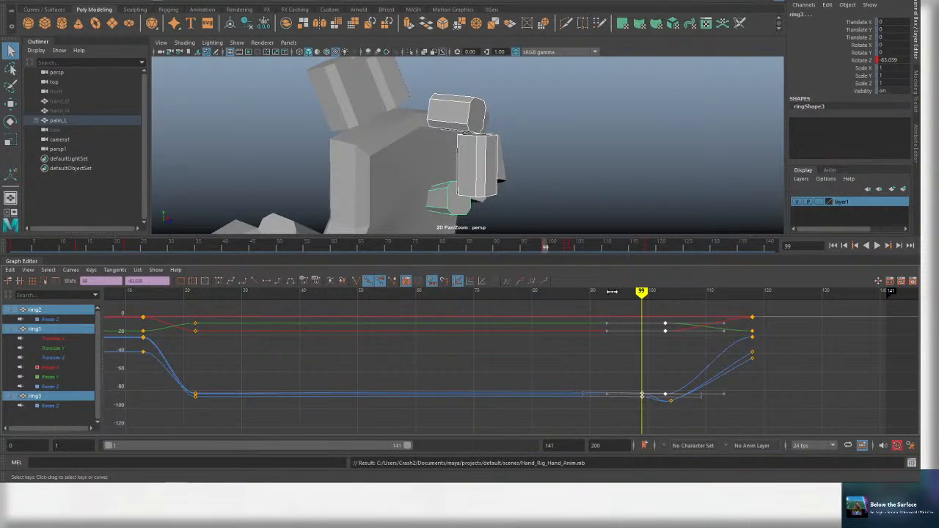
pyautogui.moveTo(642, 294); pyautogui.dragTo(665, 296)
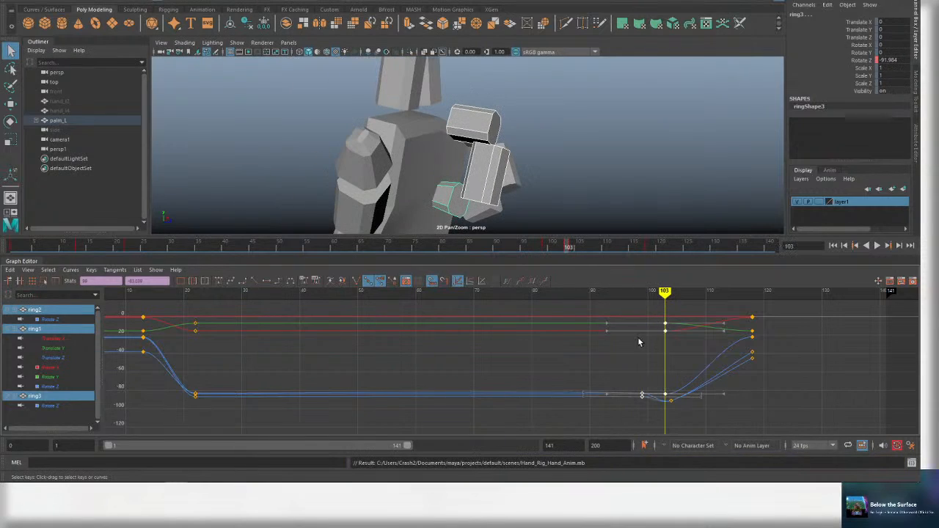
pyautogui.keyDown('shift'); pyautogui.moveTo(645, 415); pyautogui.dragTo(675, 394, button='middle'); pyautogui.keyUp('shift')
pyautogui.press('space')
pyautogui.hotkey('ctrl', 's')
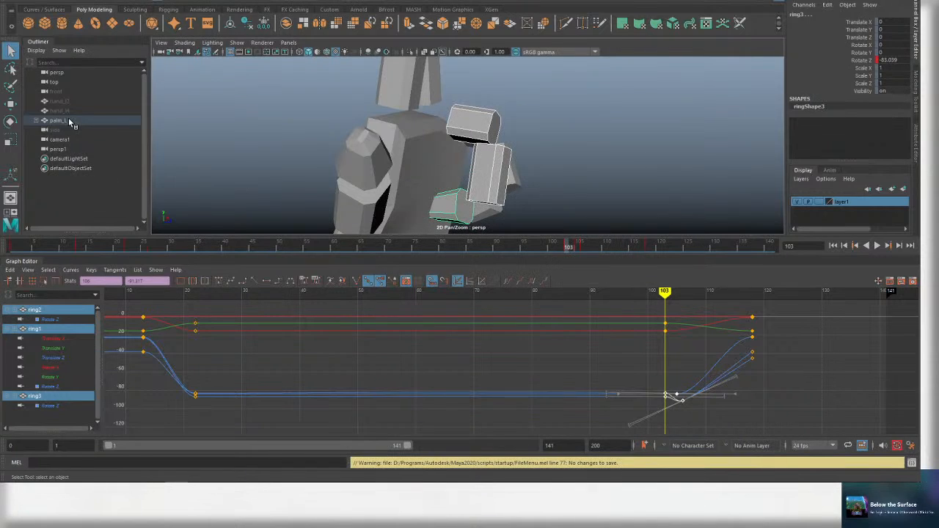
# Look through camera1, replay the animation to check the ring finger's retimed release, and save.
pyautogui.click(73, 140)
pyautogui.moveTo(73, 143); pyautogui.dragTo(393, 171, button='middle')
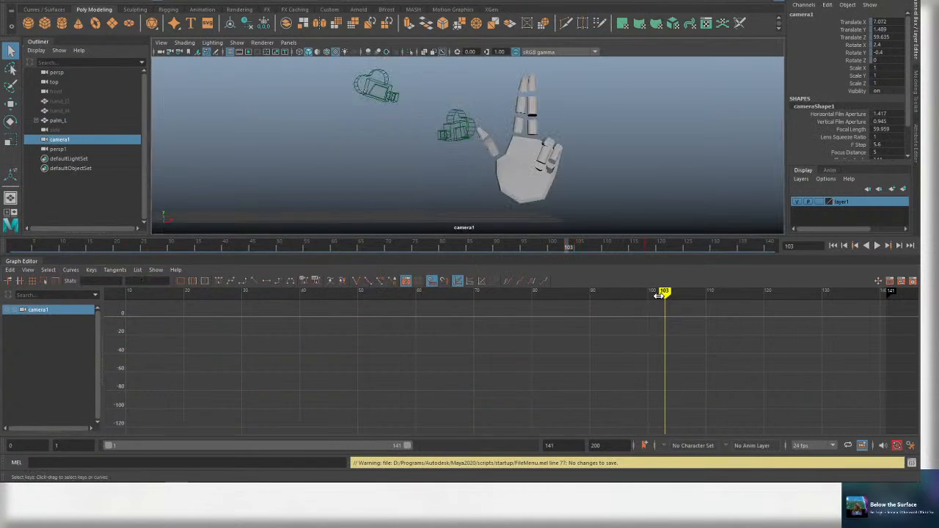
pyautogui.moveTo(659, 296); pyautogui.dragTo(387, 297)
pyautogui.hotkey('alt', 'v')
pyautogui.scroll(-3, 565, 321)
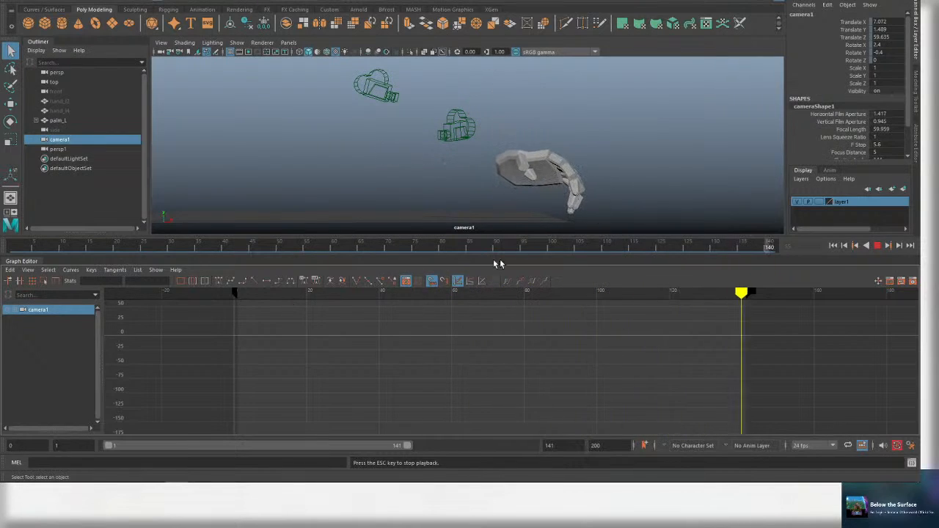
pyautogui.press('Escape')
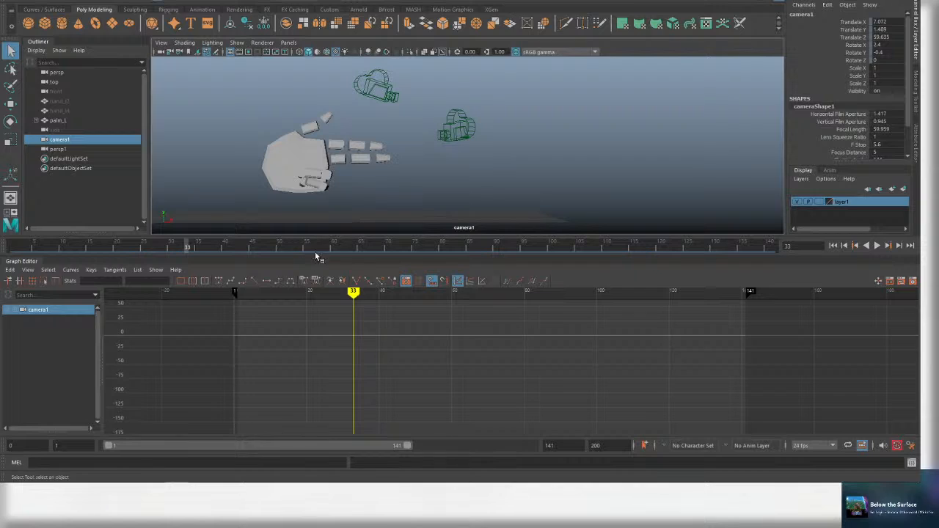
pyautogui.hotkey('ctrl', 's')
# Replay the opening of the animation, stop at frame 27 to inspect ring1's curves, and save.
pyautogui.click(266, 294)
pyautogui.hotkey('alt', 'v')
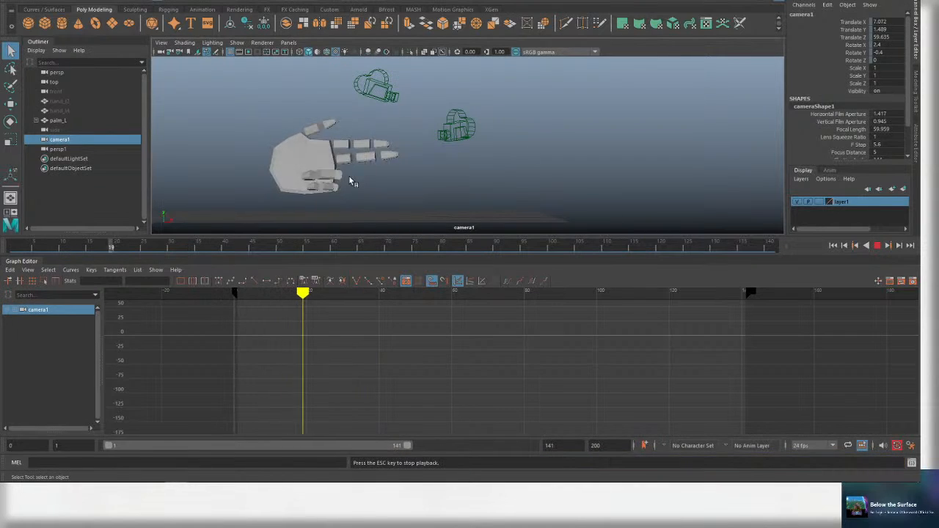
pyautogui.hotkey('alt', 'v')
pyautogui.click(306, 176)
pyautogui.hotkey('ctrl', 's')
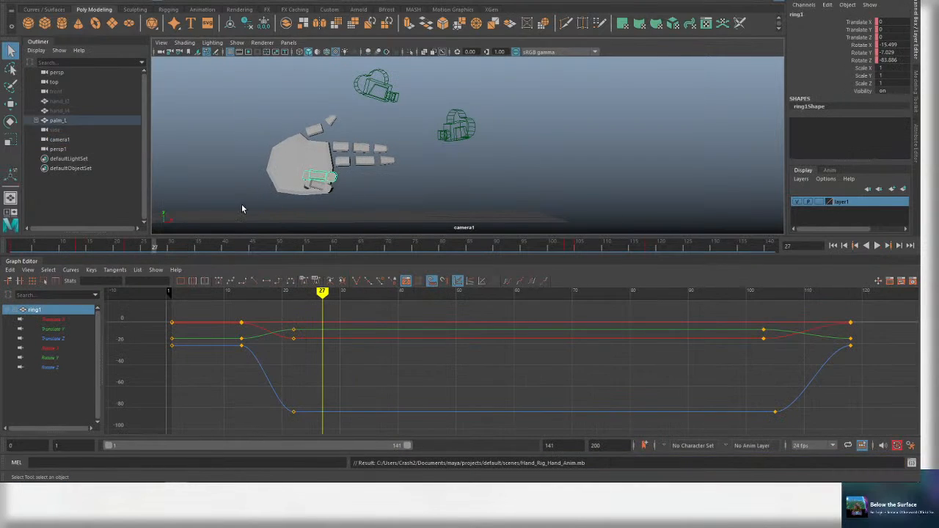
# Select palm_L, replay from the start with the selection cleared, review the motion through frame 140, and save.
pyautogui.press('Up')
pyautogui.press('w')
pyautogui.click(181, 294)
pyautogui.hotkey('alt', 'v')
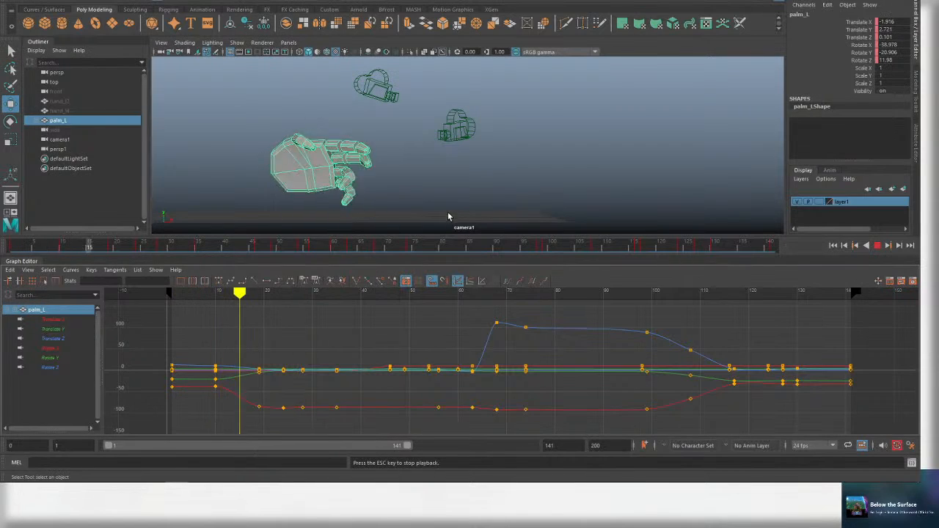
pyautogui.click(426, 172)
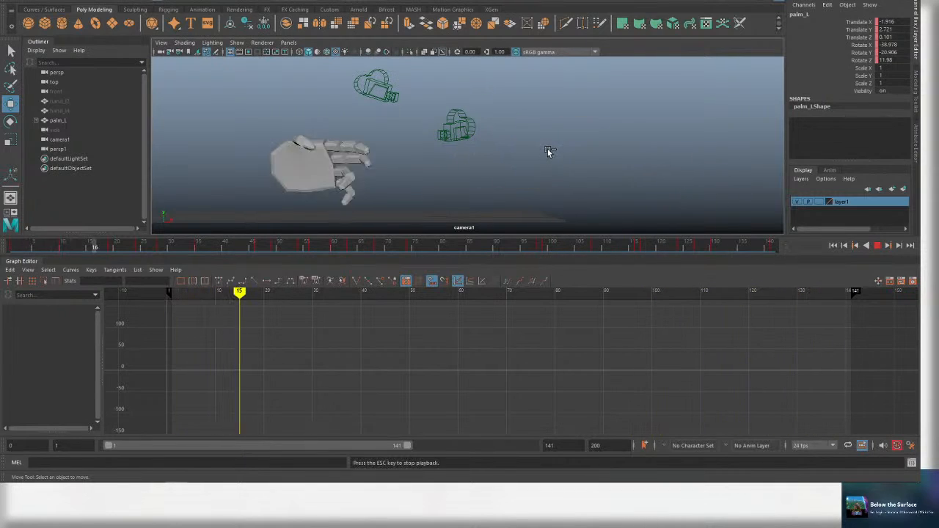
pyautogui.press('q')
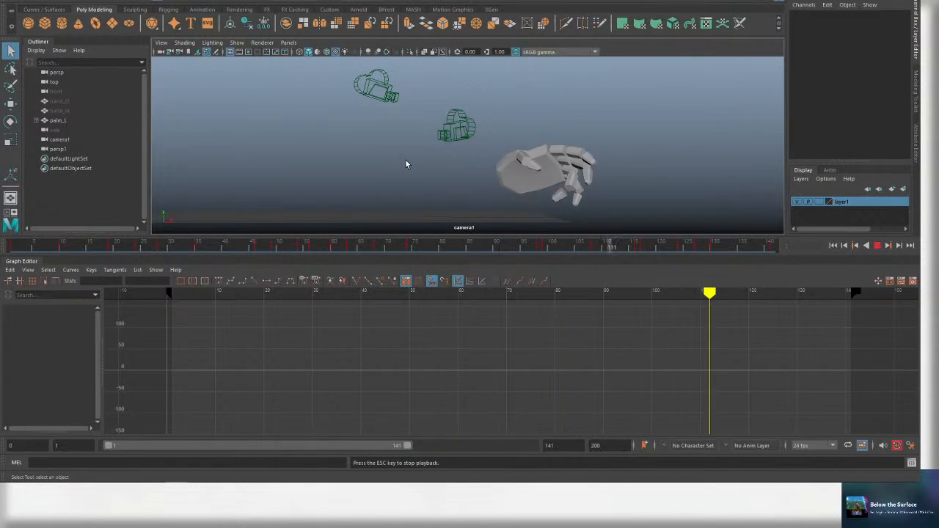
pyautogui.hotkey('ctrl', 's')
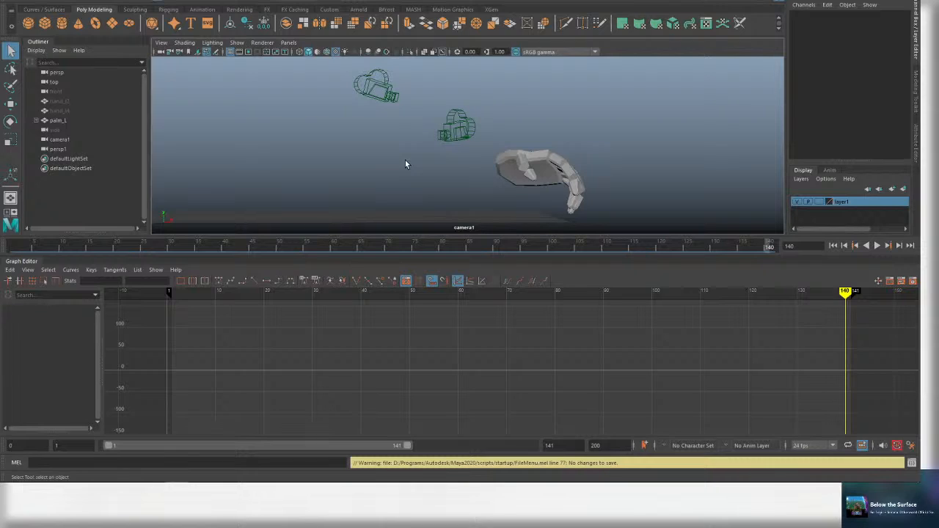
pyautogui.click(566, 182)
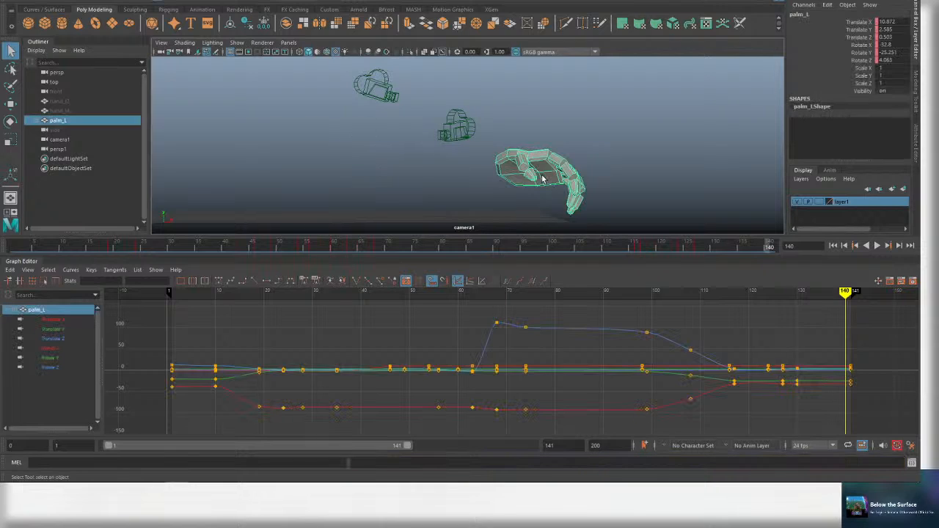
pyautogui.press('e')
pyautogui.hotkey('ctrl', 's')
pyautogui.press('q')
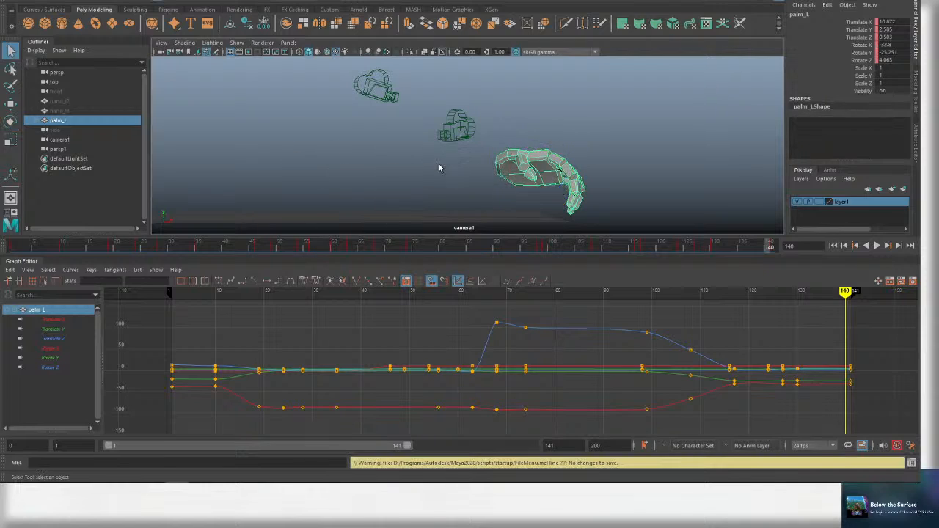
pyautogui.click(547, 178)
pyautogui.press('e')
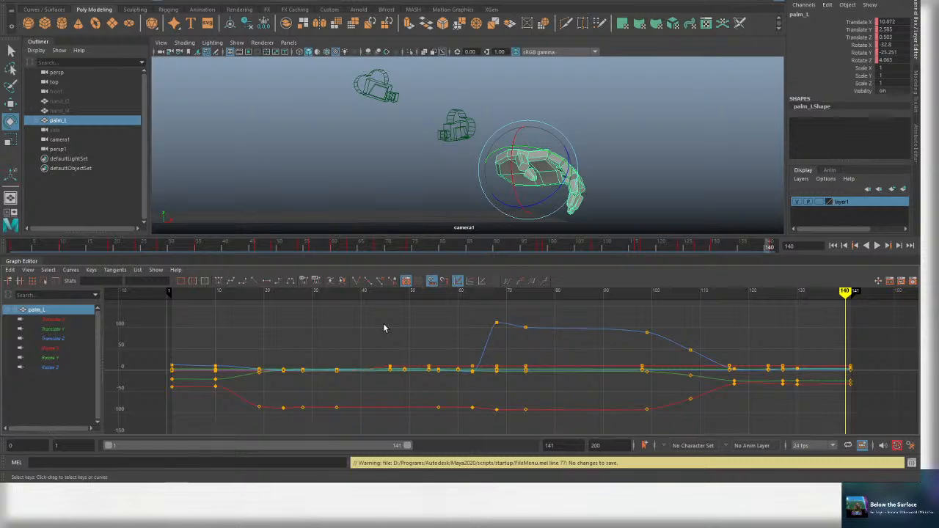
pyautogui.click(372, 182)
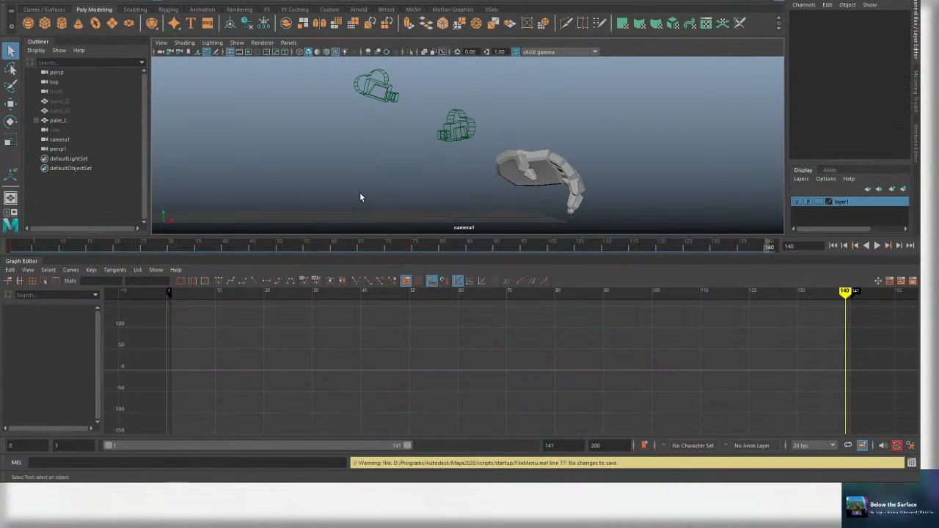